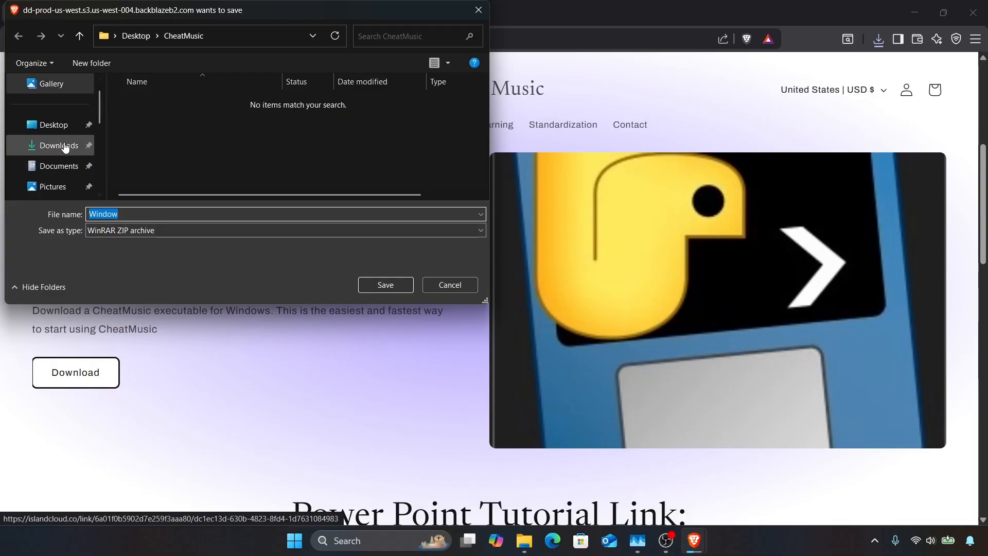
Step: Save the Window ZIP archive in the CheatMusic folder on the desktop
left_click(60, 130)
double_click(167, 102)
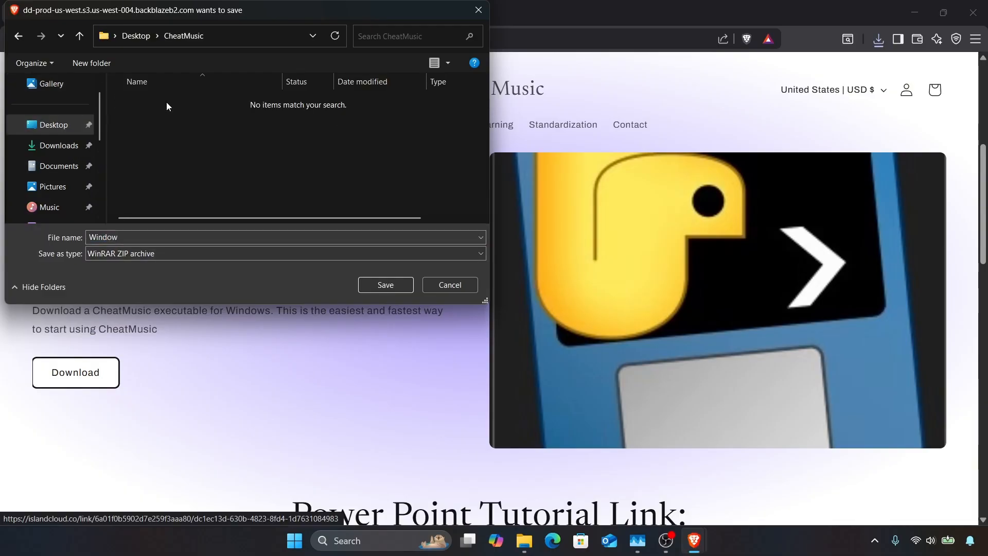
left_click(386, 284)
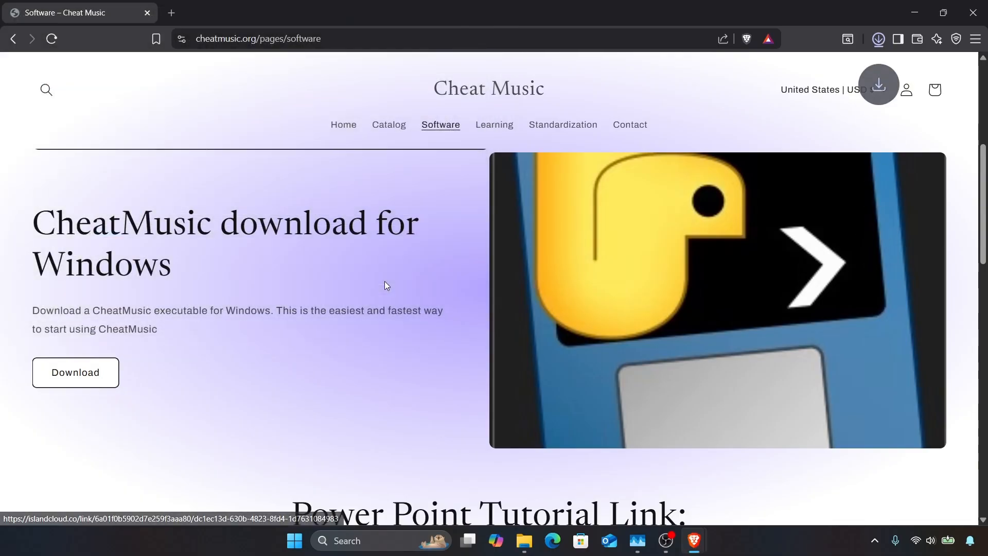
Step: Look over the software page's tutorial section and the composer ZIP files listed in the order's downloads
scroll(386, 283, "down", 3)
scroll(384, 285, "down", 1)
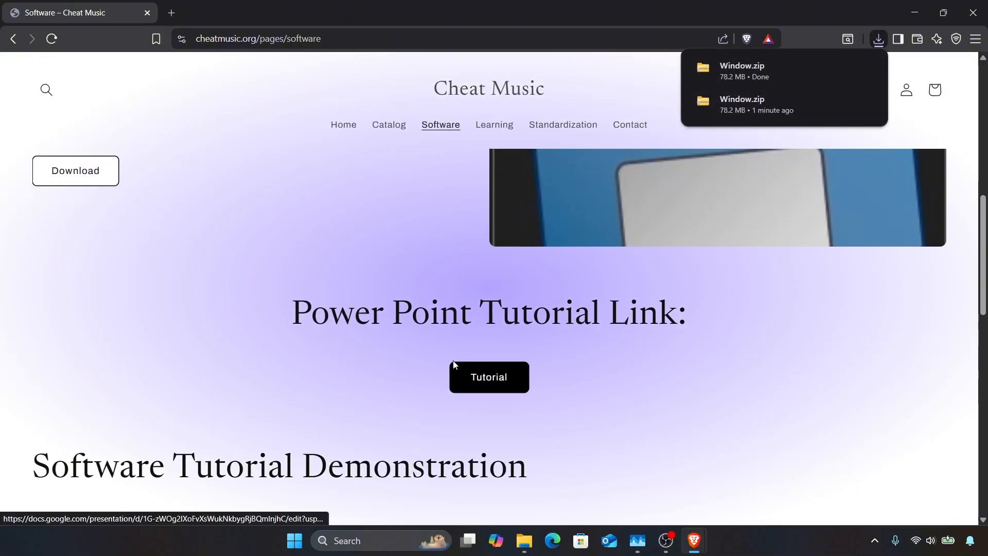
scroll(453, 364, "up", 2)
scroll(452, 365, "up", 3)
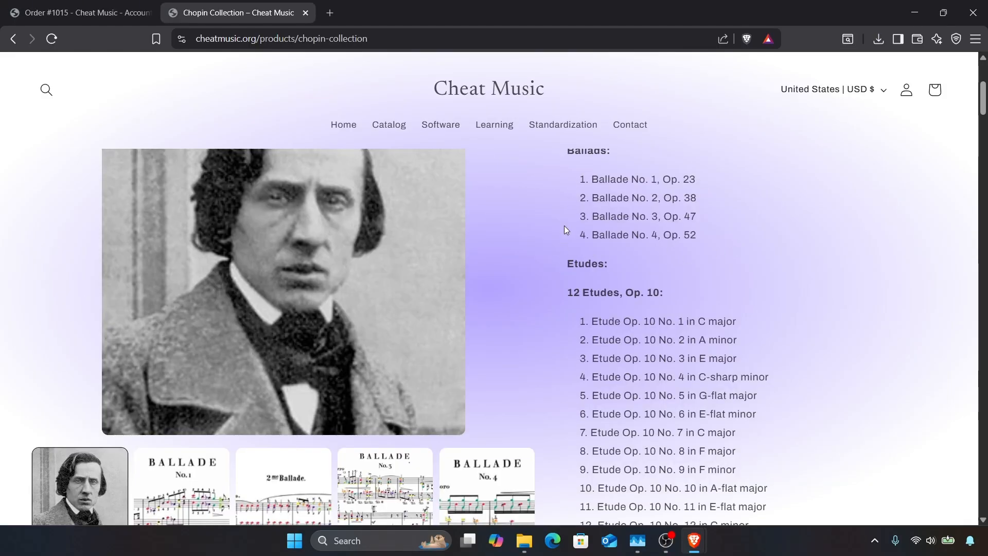
left_click(90, 13)
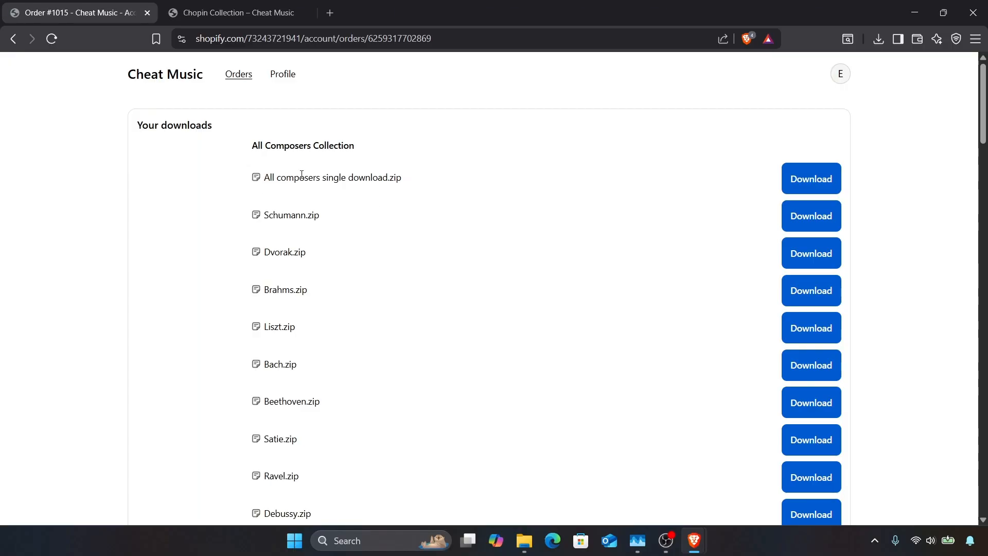
scroll(301, 174, "down", 8)
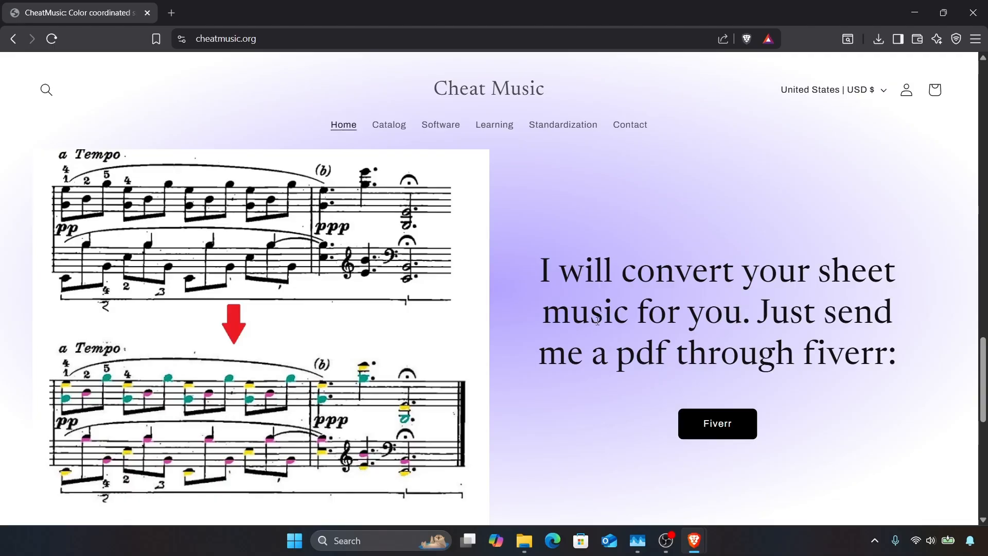
Step: Extract the Window archive inside the desktop's CheatMusic folder, keeping the default destination
key("super+d")
double_click(73, 147)
left_click(338, 154)
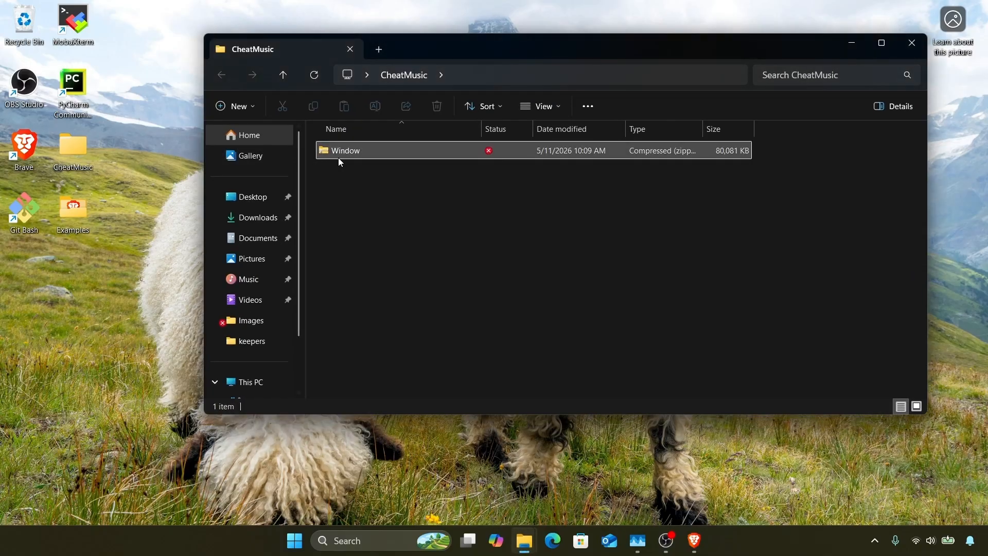
right_click(343, 157)
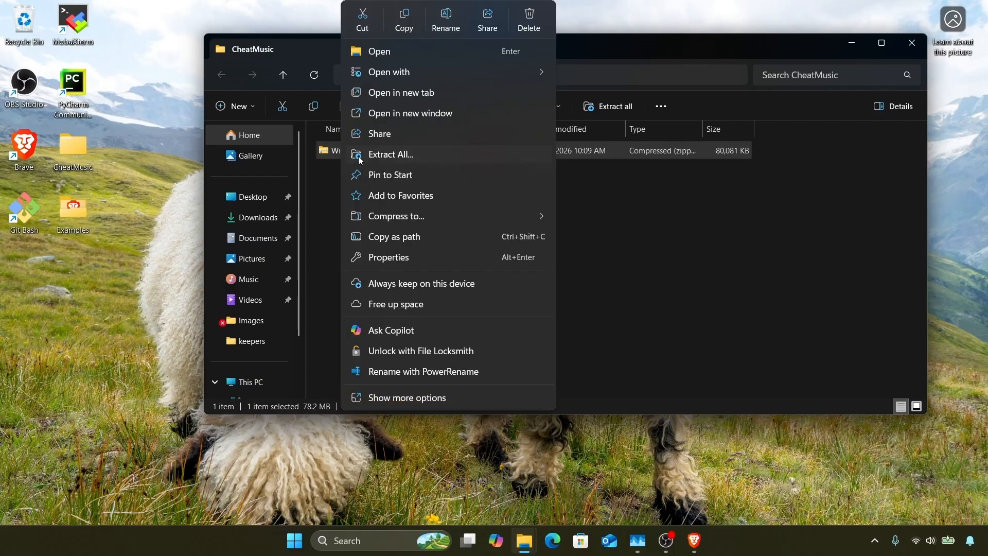
left_click(379, 160)
left_click(598, 400)
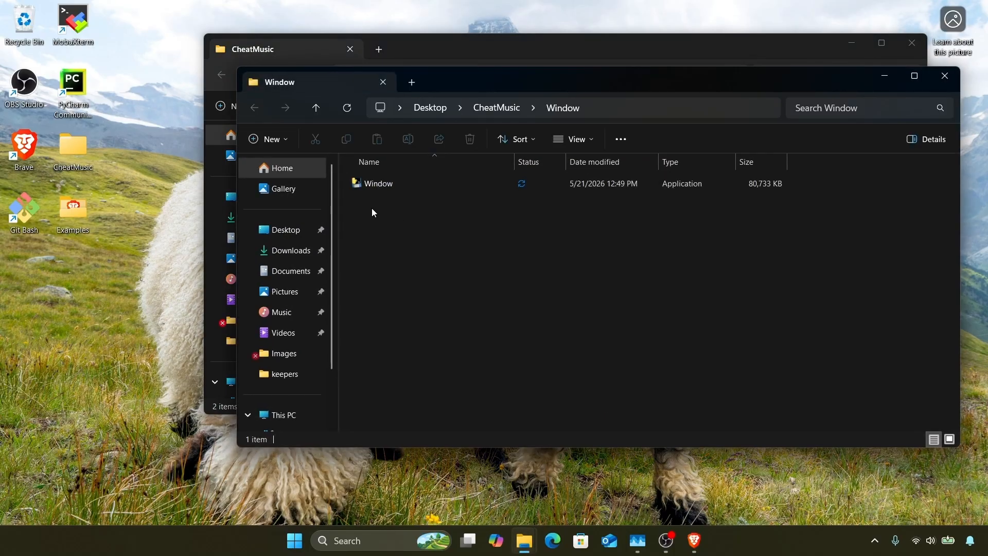
Step: Launch the extracted Window application, allowing it to run despite the SmartScreen block
left_click(382, 183)
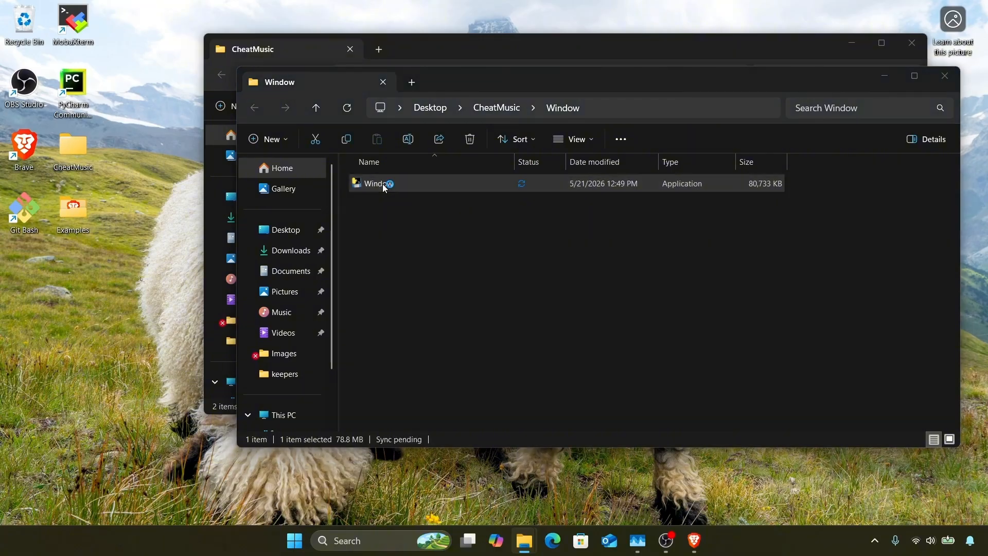
double_click(382, 183)
left_click(345, 174)
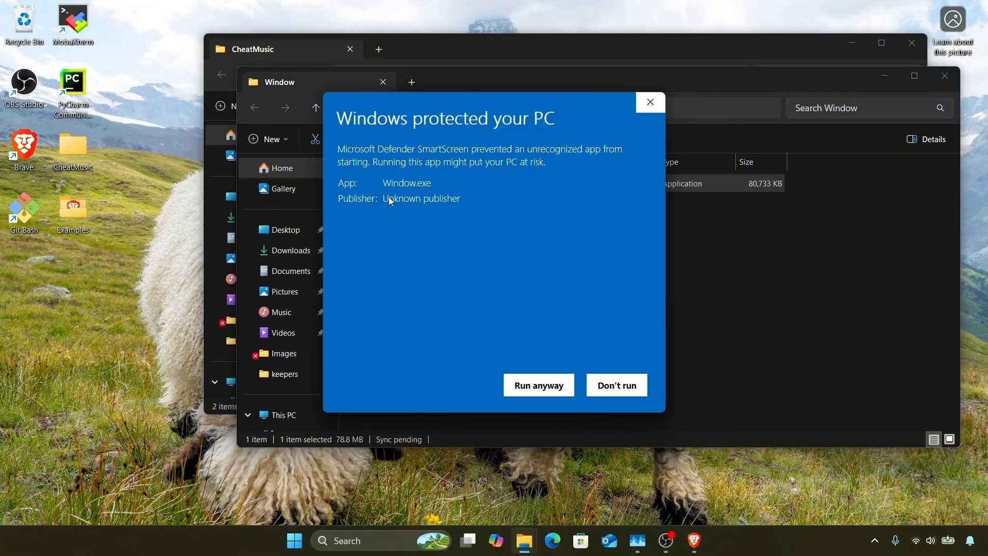
left_click(553, 390)
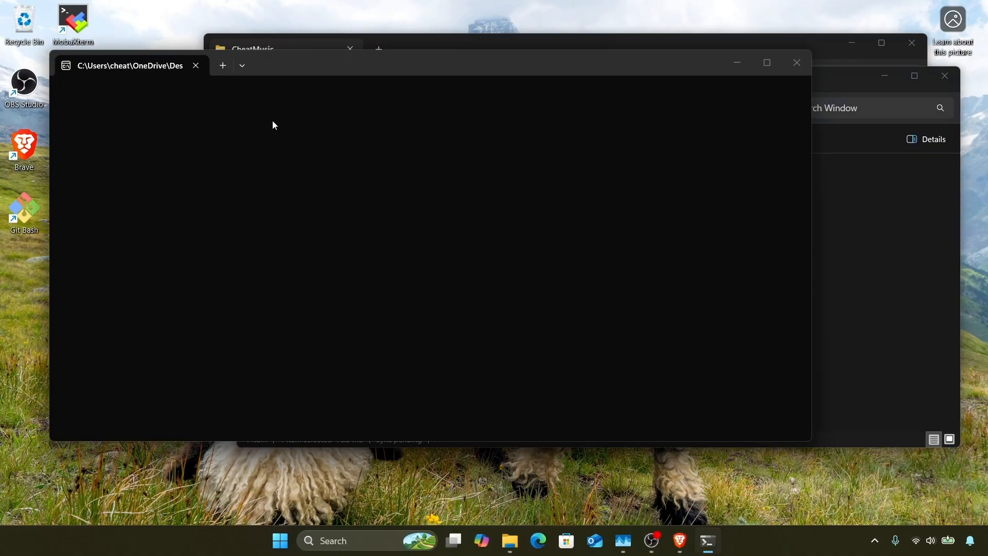
Step: Move the console window aside and shrink it to a short strip beside the CheatMusic settings
left_click_drag(306, 71, 526, 38)
left_click(503, 110)
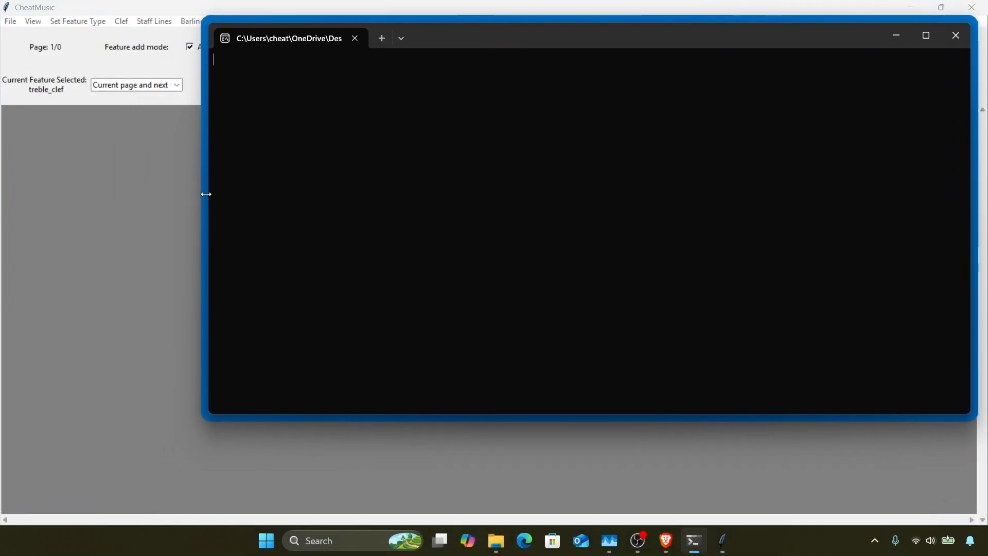
left_click_drag(205, 195, 449, 177)
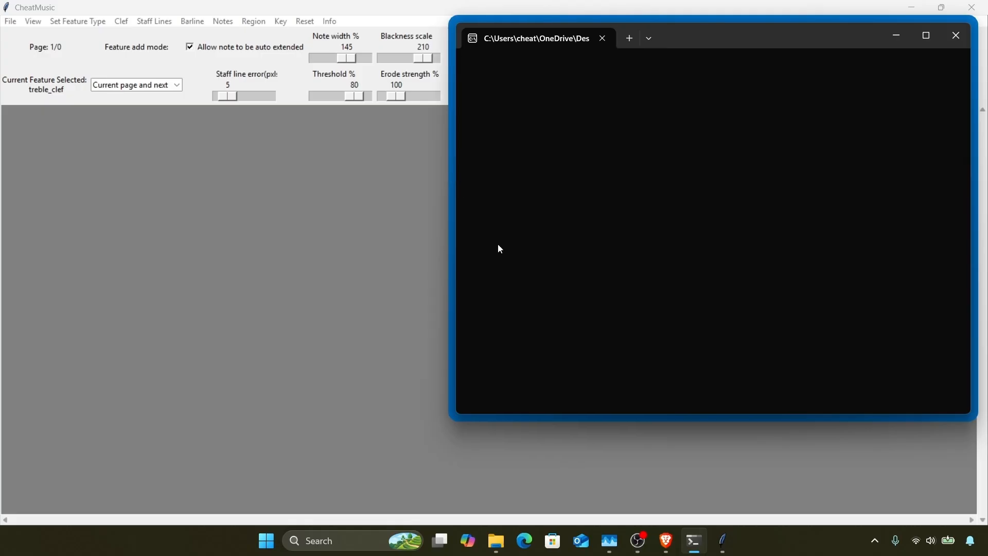
left_click_drag(578, 414, 598, 89)
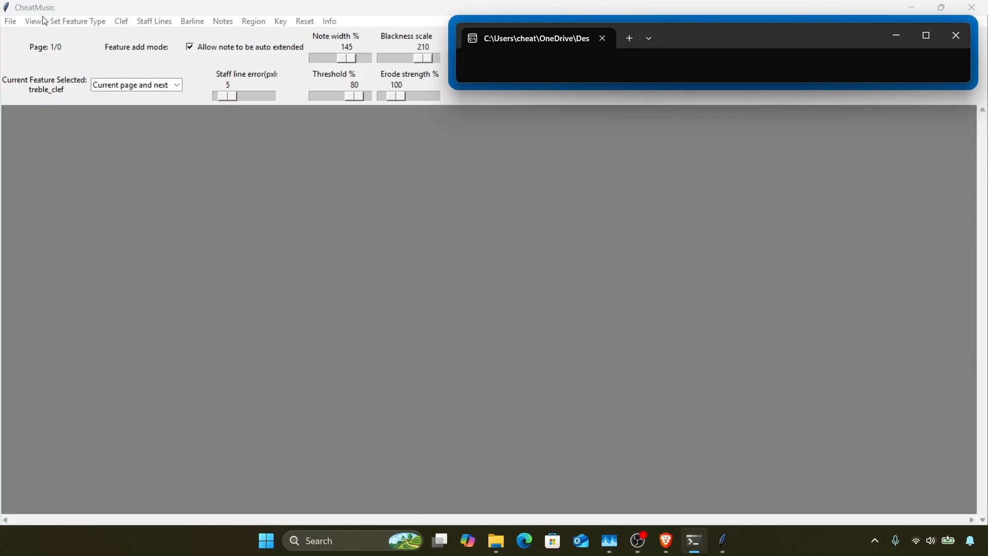
Step: Open the PDF "tchaikovsky dance of the sugar plum fairy" from the Examples folder
left_click(11, 21)
mouse_move(33, 21)
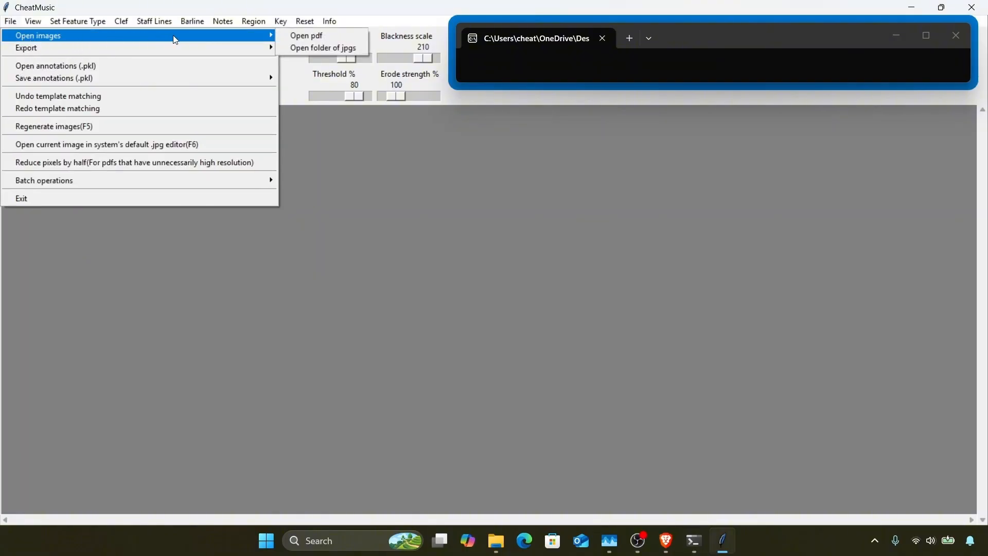
left_click(280, 35)
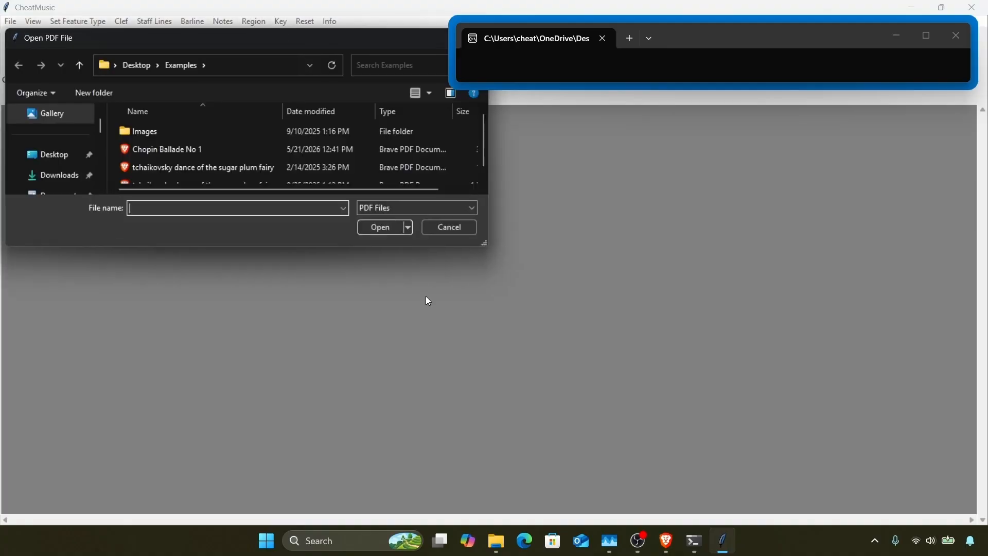
double_click(150, 166)
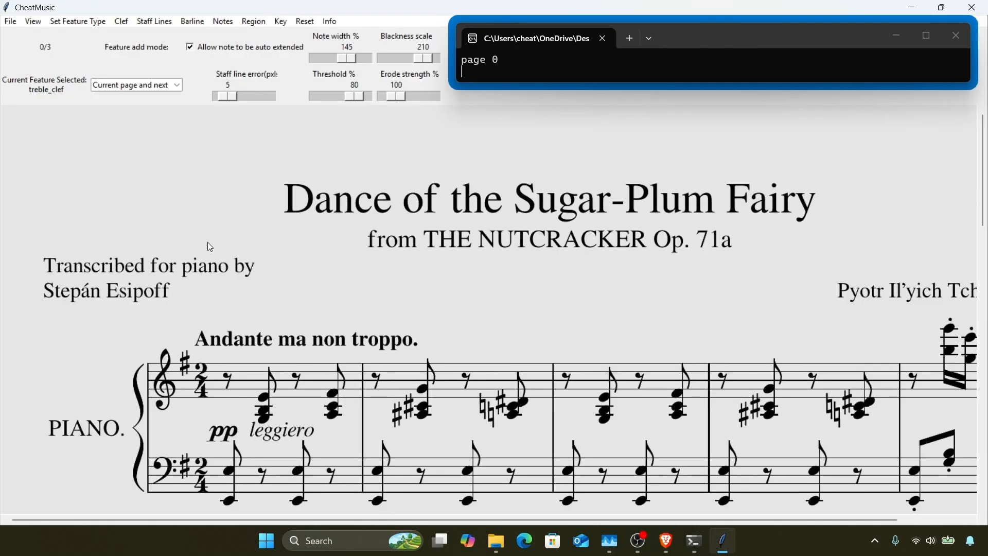
Step: Examine the score's first page at different zoom levels and check the following page before returning
scroll(215, 265, "down", 5)
key("l")
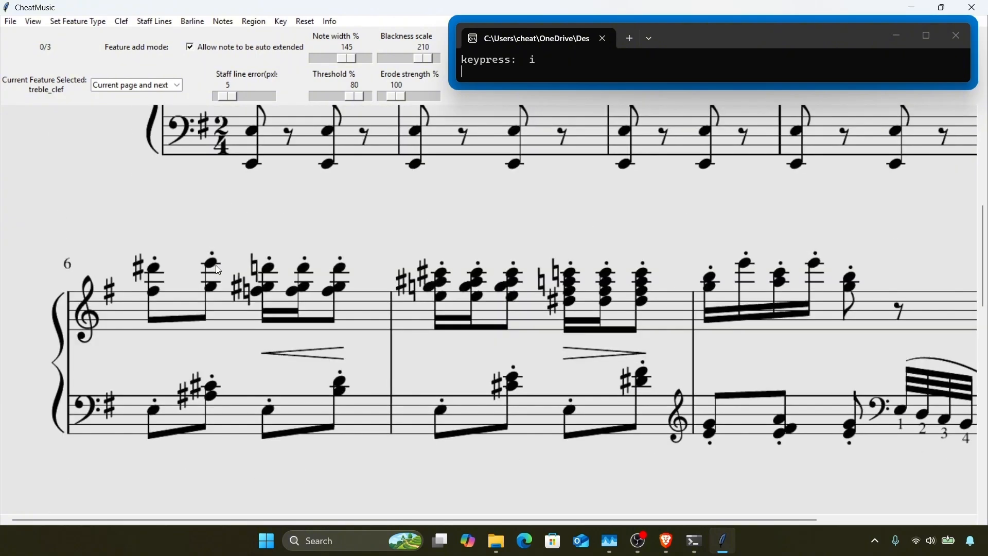
key("o")
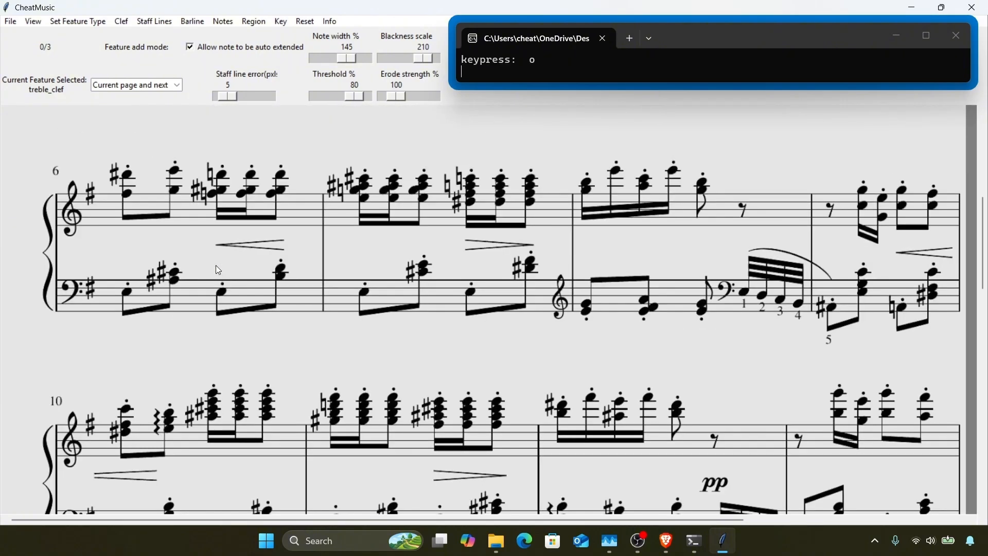
scroll(215, 265, "down", 1)
scroll(215, 264, "up", 10)
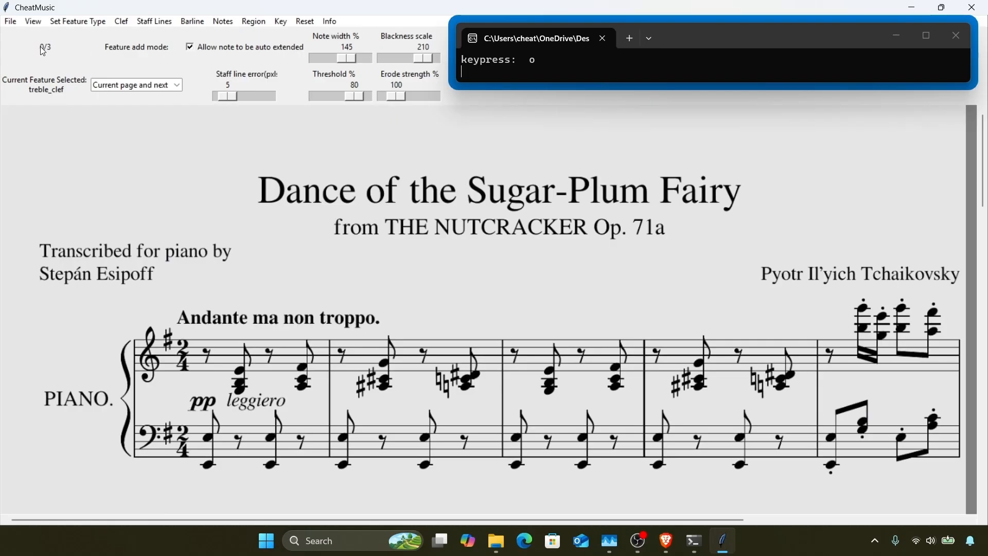
key("Right")
key("Left")
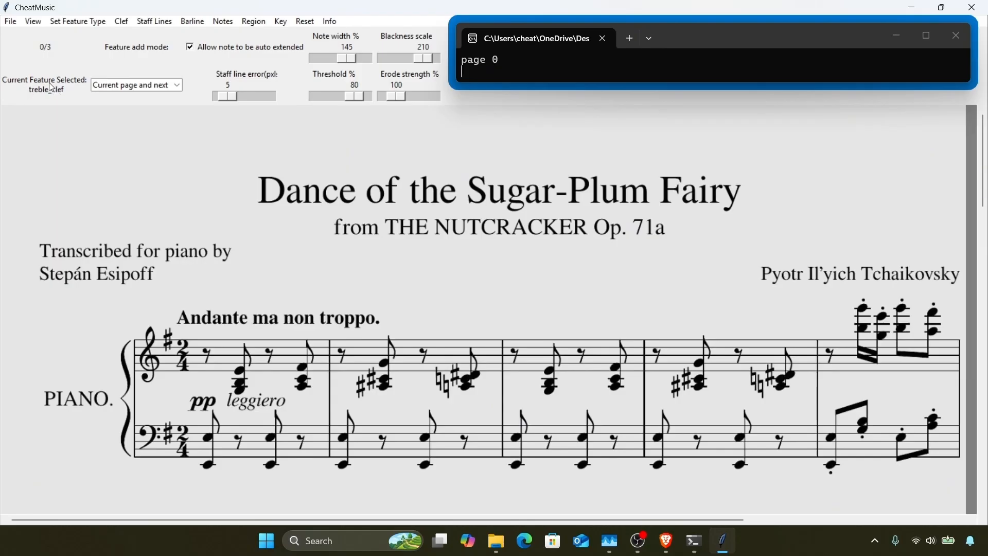
Step: Switch the feature type through bass clef and quarter note, ending with barline selected
left_click(77, 26)
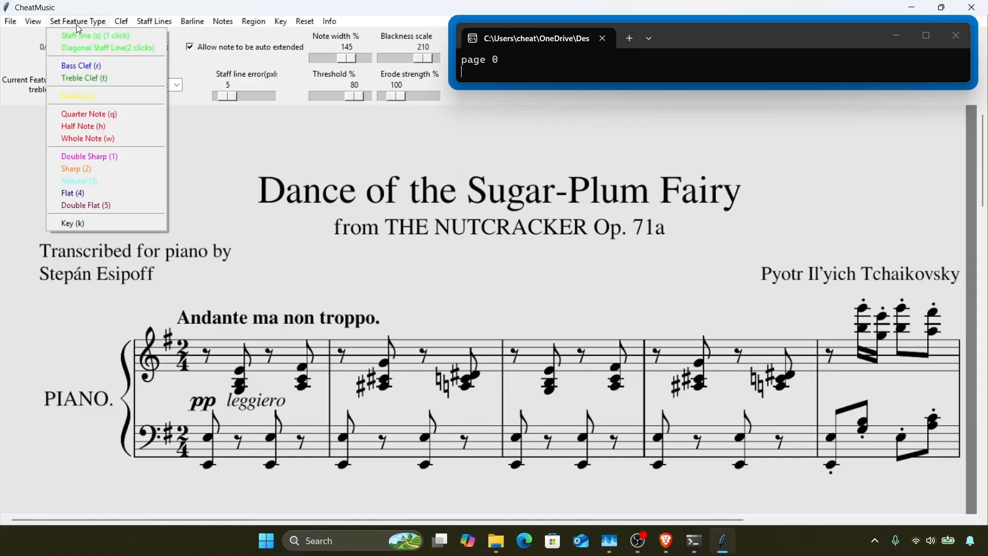
left_click(86, 67)
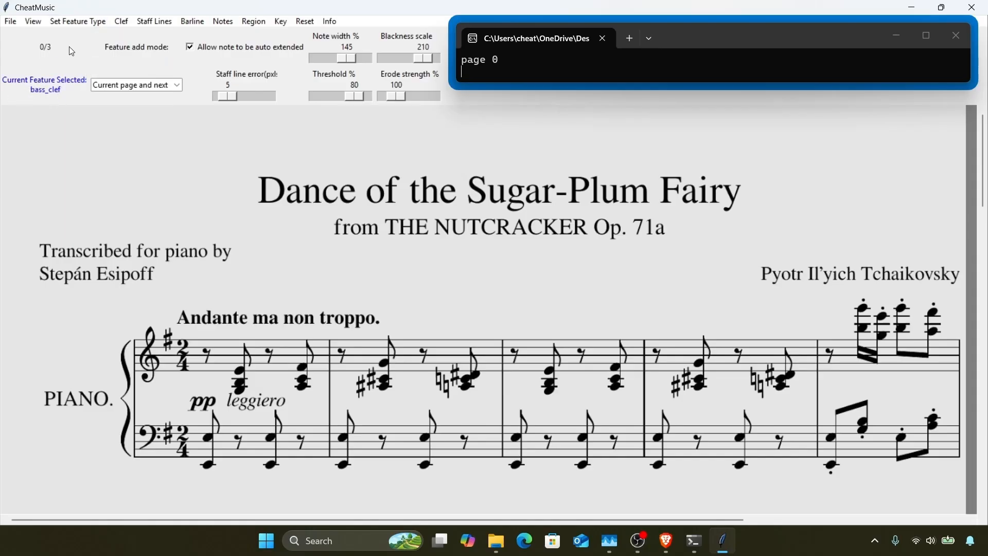
left_click(79, 22)
left_click(100, 113)
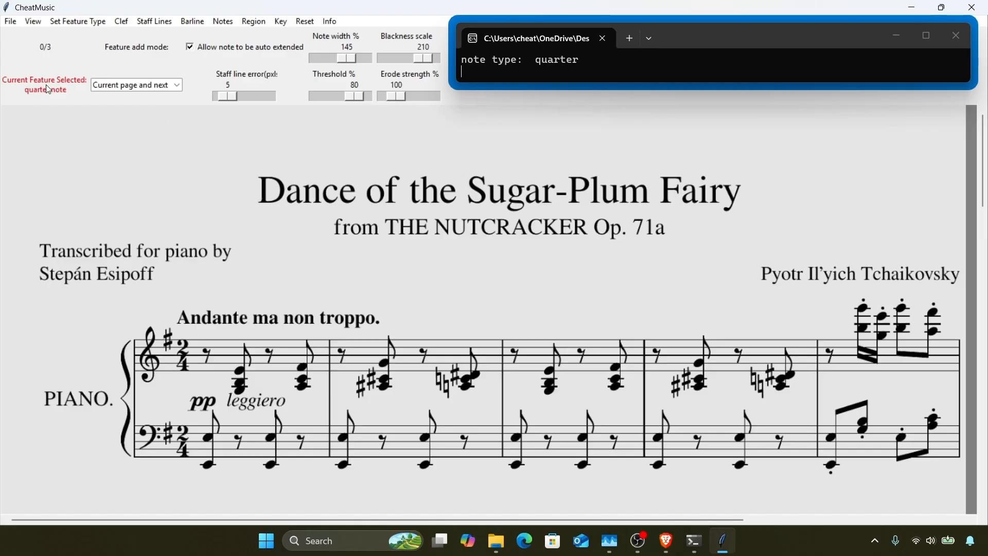
key("r")
key("y")
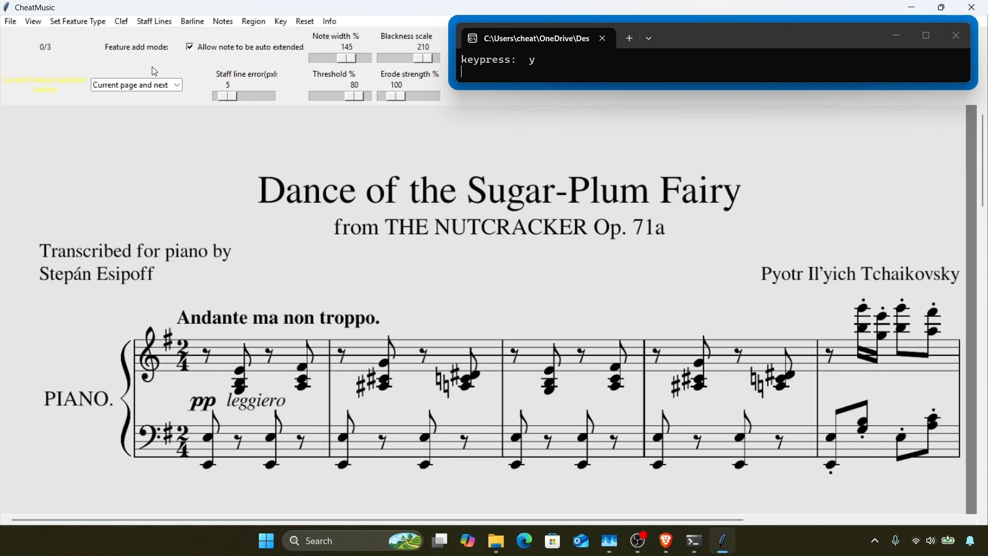
left_click(145, 89)
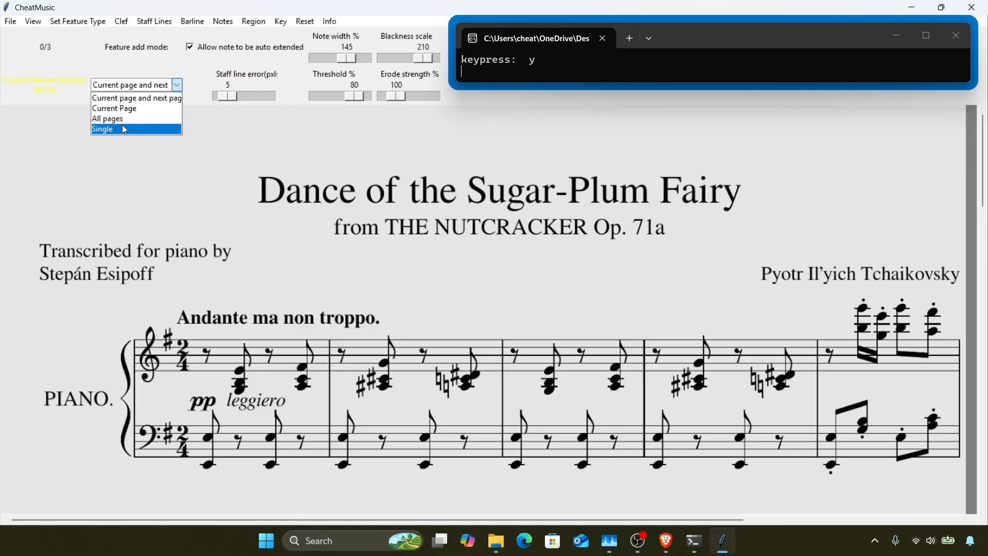
left_click(170, 87)
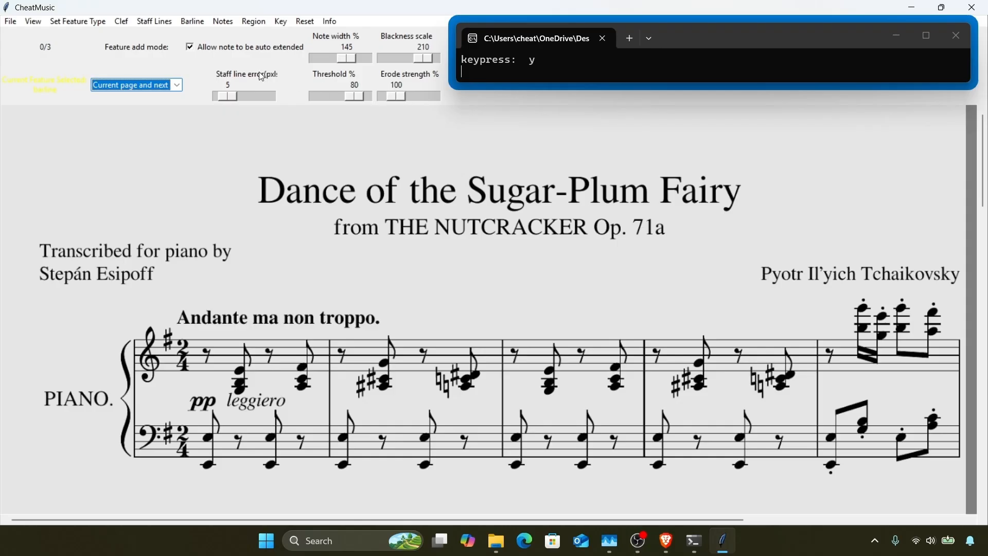
Step: Display the eroded intersection image of the score and set the erode strength to 140%
left_click(33, 23)
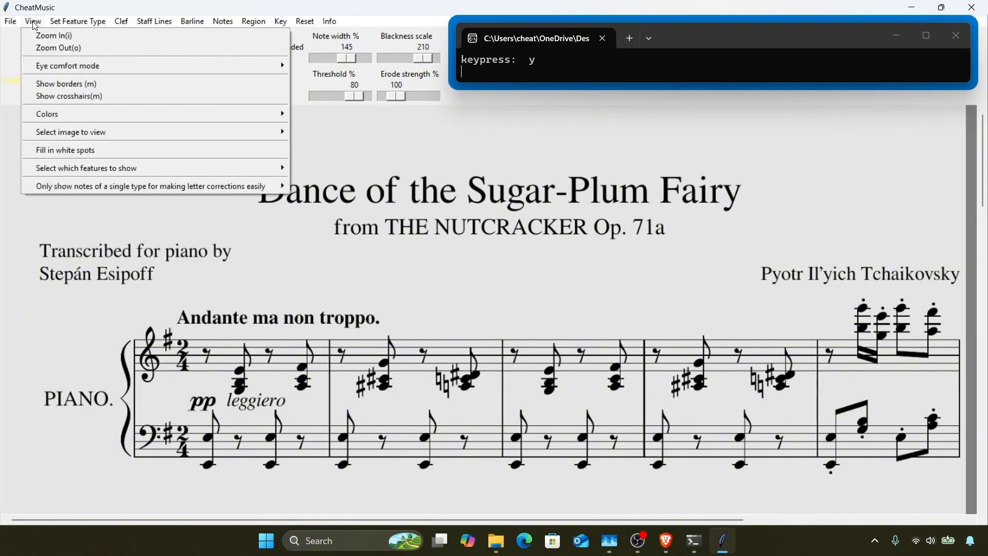
mouse_move(103, 135)
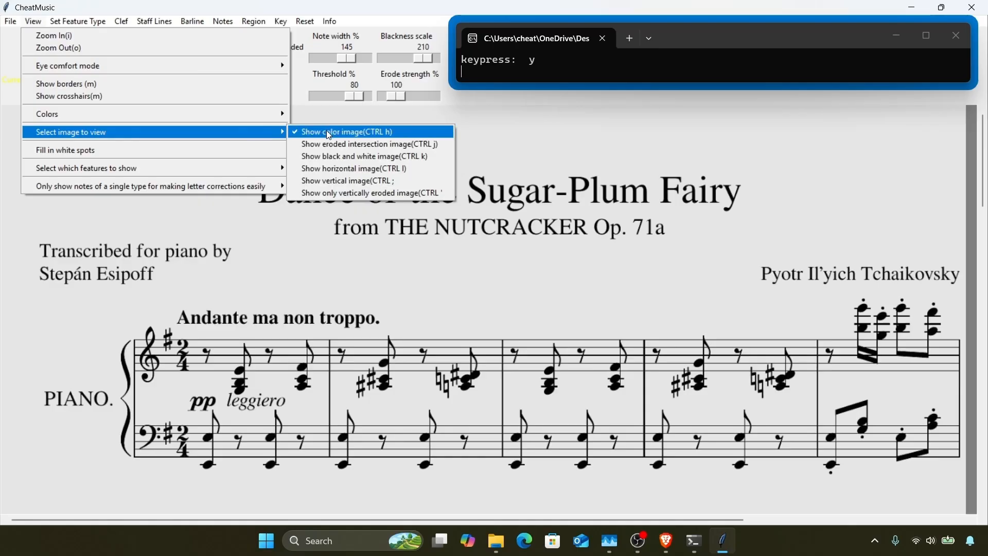
left_click(328, 144)
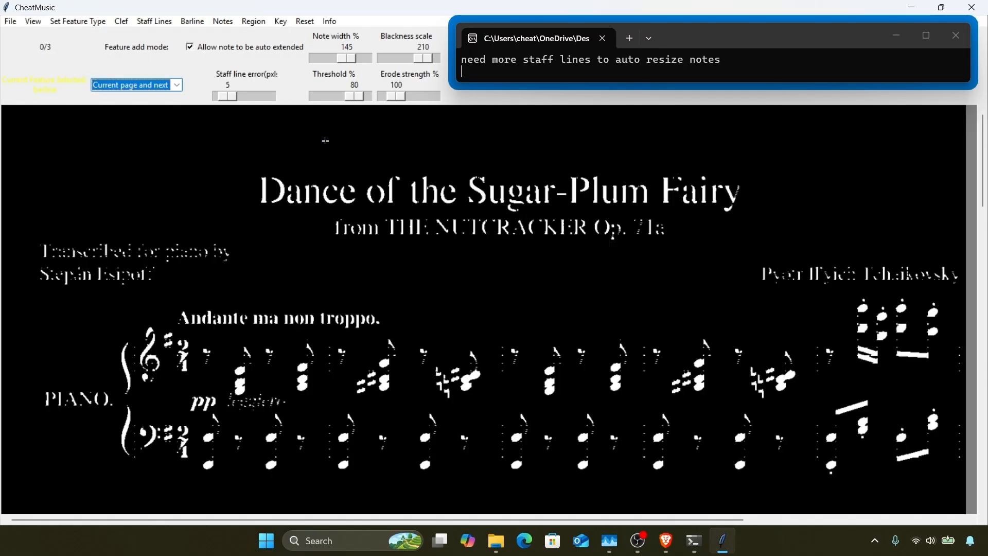
scroll(326, 141, "down", 10)
scroll(326, 140, "up", 8)
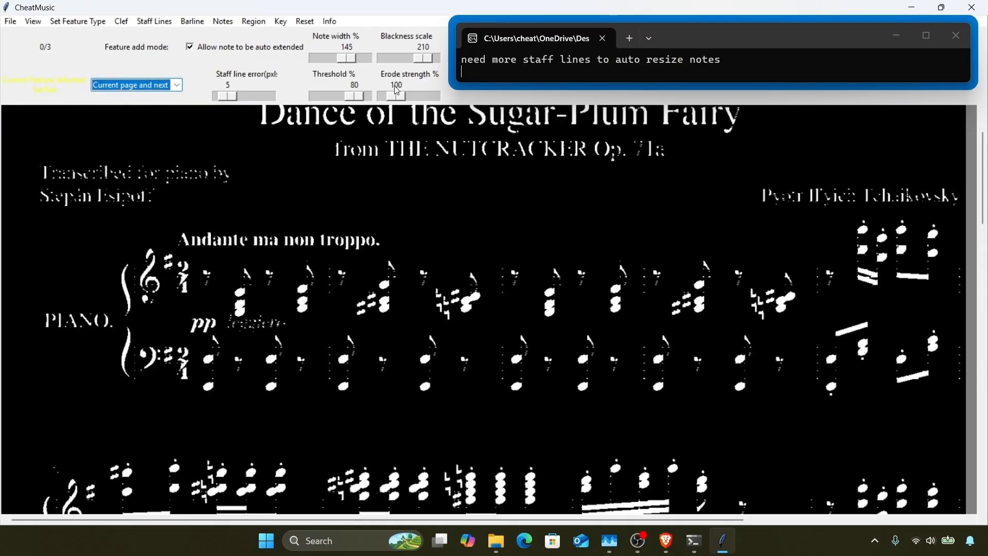
left_click_drag(397, 96, 402, 120)
Step: Switch the displayed score to the black and white image
left_click(33, 21)
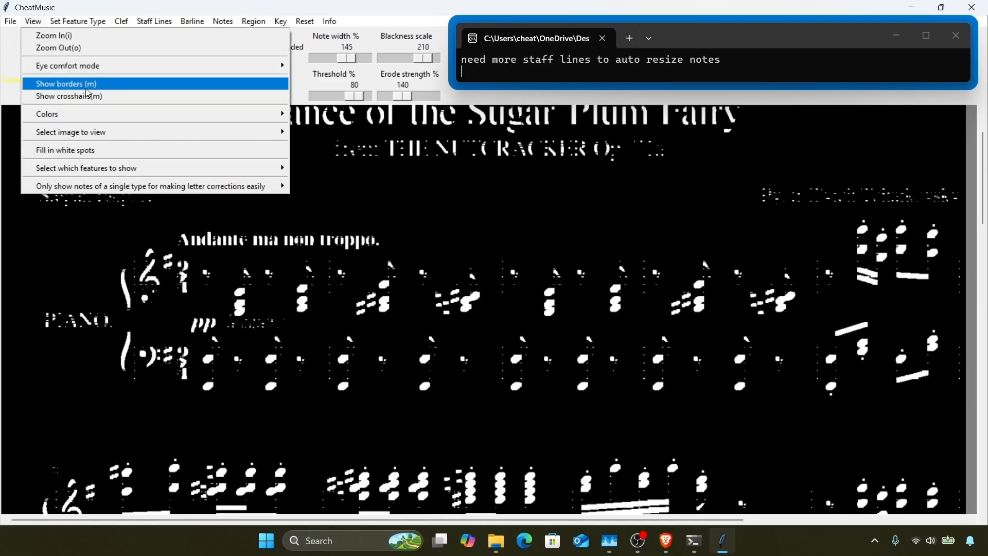
mouse_move(209, 132)
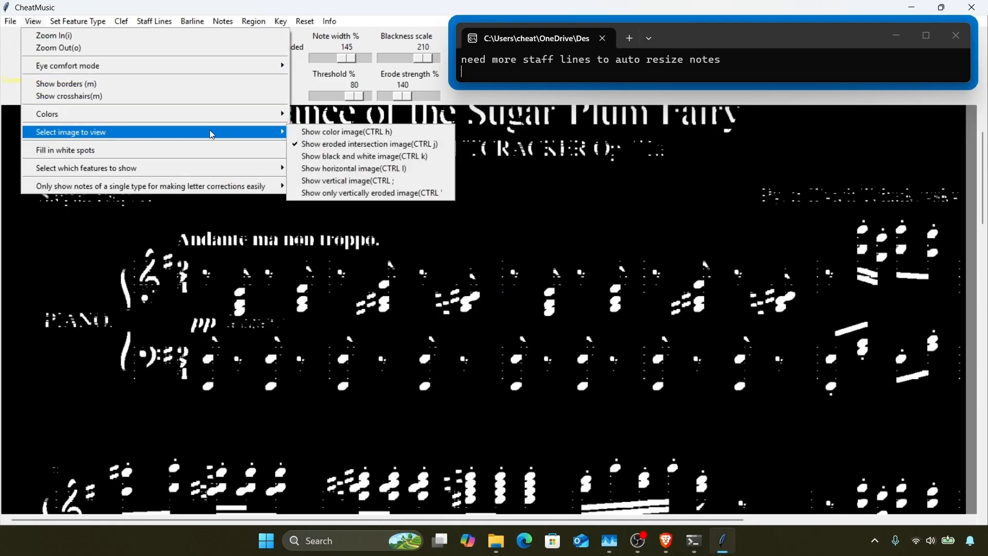
left_click(312, 160)
scroll(305, 198, "down", 1)
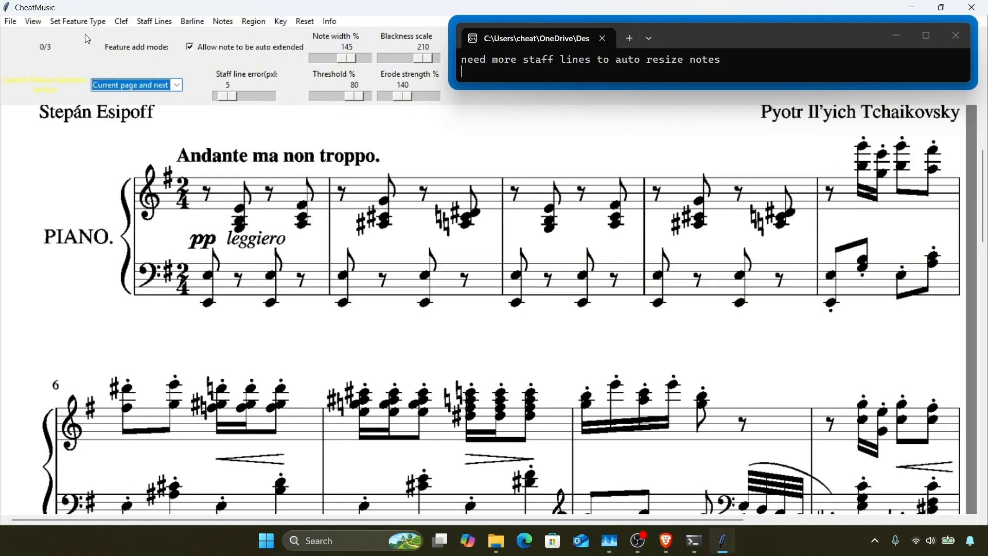
Step: Display the horizontal image of the score and set the erode strength to 160%
left_click(33, 21)
mouse_move(181, 132)
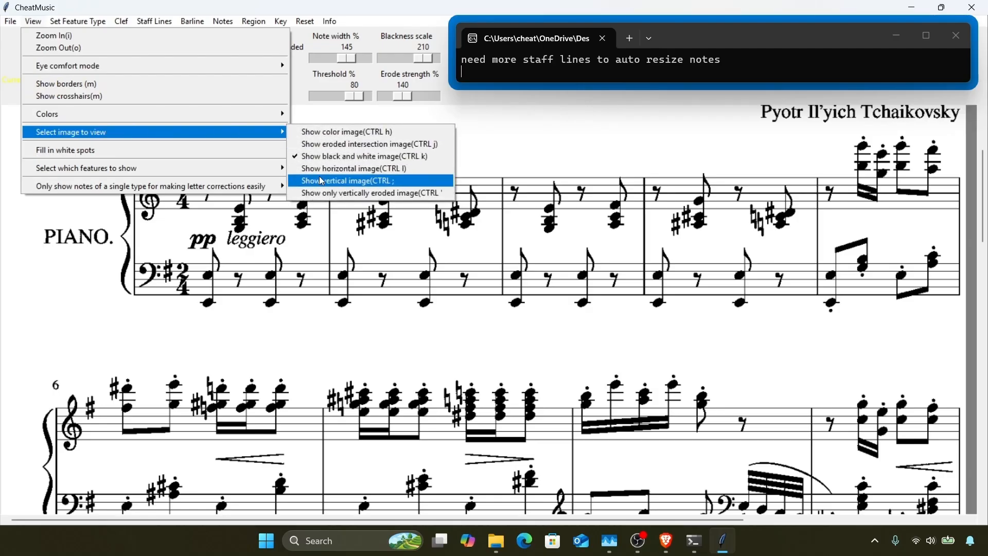
left_click(322, 168)
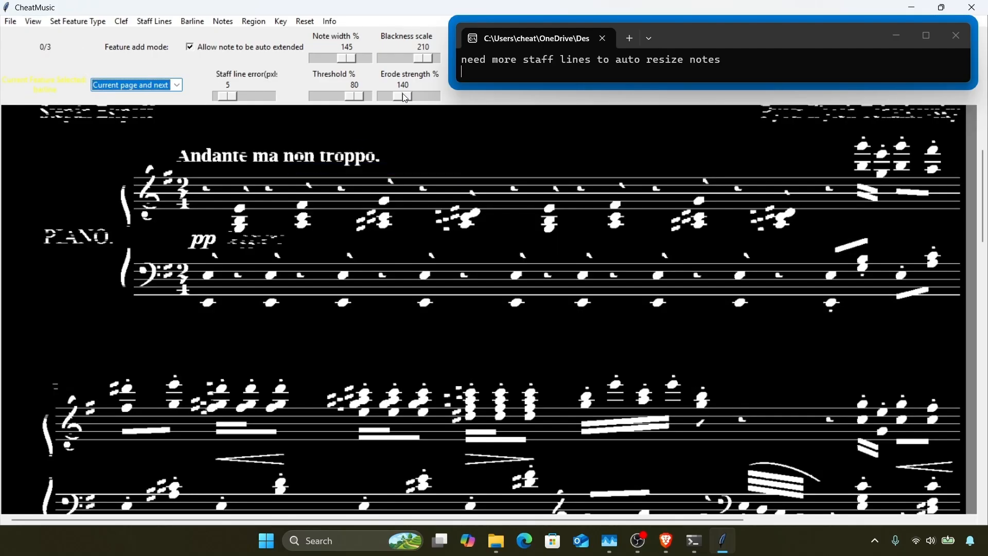
mouse_move(406, 97)
left_mouse_down()
mouse_move(461, 103)
mouse_move(381, 97)
mouse_move(452, 112)
mouse_move(407, 109)
left_mouse_up()
Step: Display the vertical image of the score and set the erode strength to 140%
left_click(33, 21)
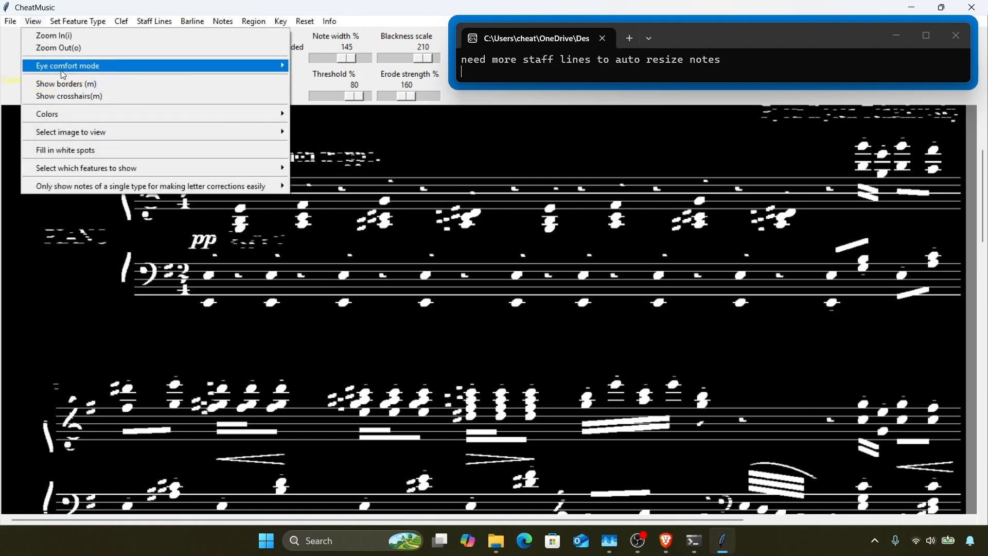
mouse_move(152, 133)
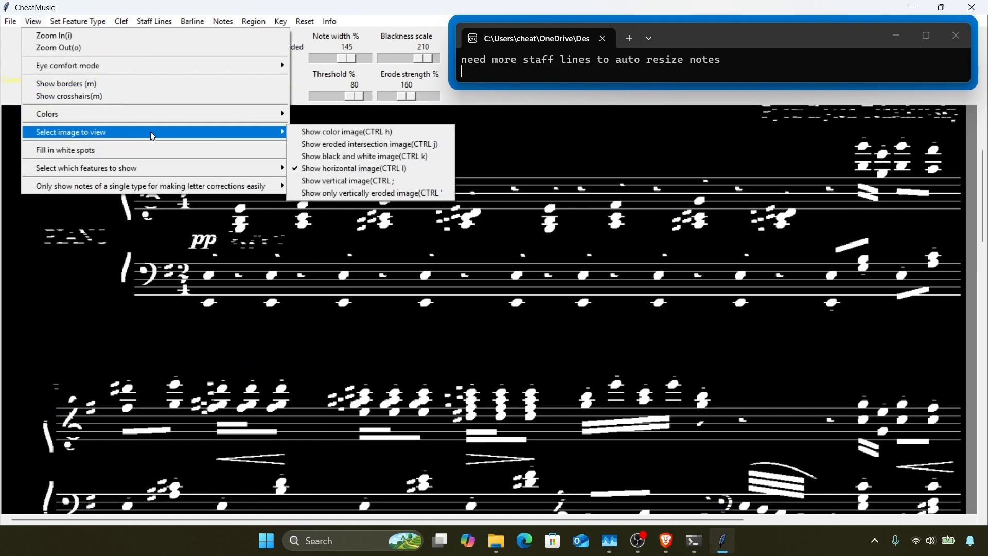
left_click(359, 181)
mouse_move(408, 96)
left_mouse_down()
mouse_move(380, 99)
mouse_move(462, 101)
mouse_move(405, 101)
left_mouse_up()
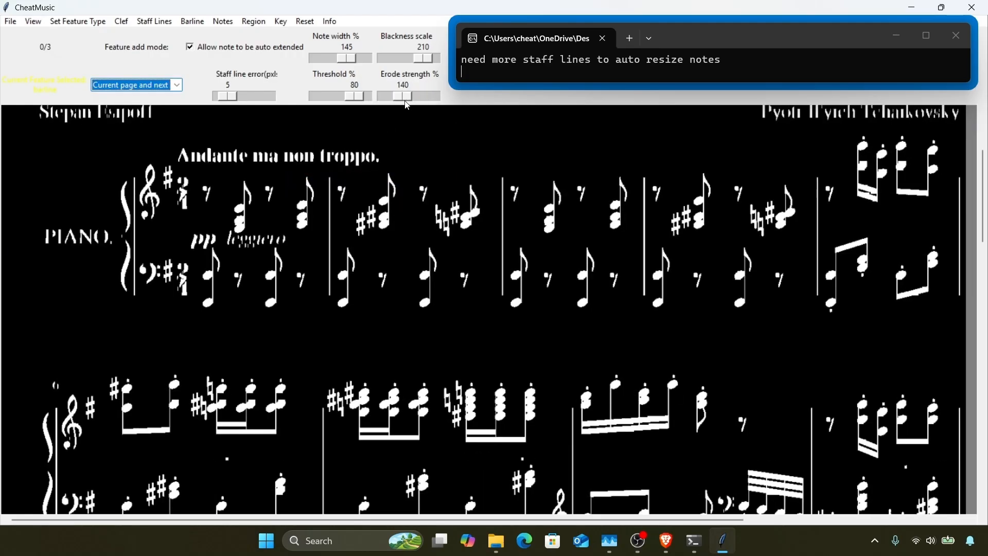
Step: Cycle the score through the color, eroded intersection and black and white images, ending on the color image
key("ctrl+h")
key("ctrl+j")
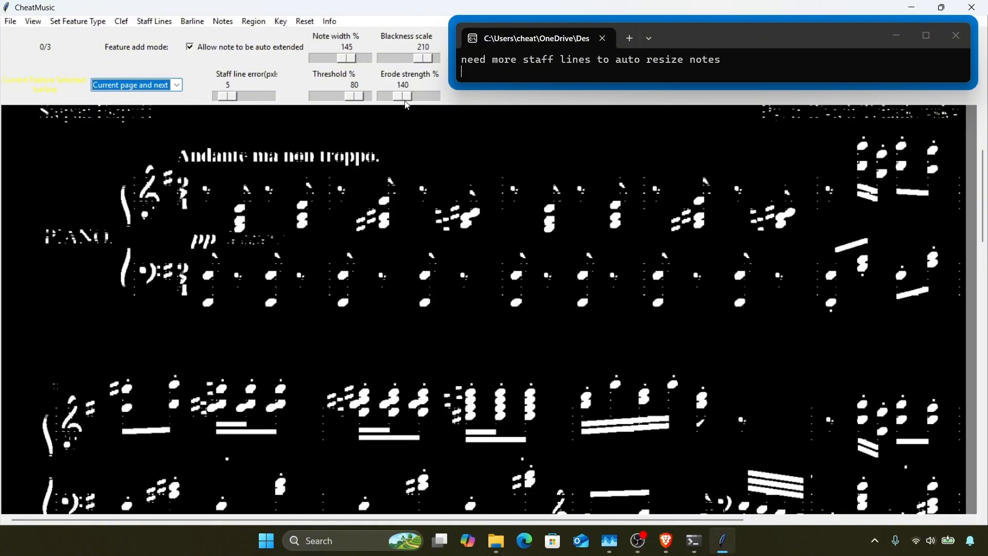
key("ctrl+k")
key("ctrl+j")
key("ctrl+h")
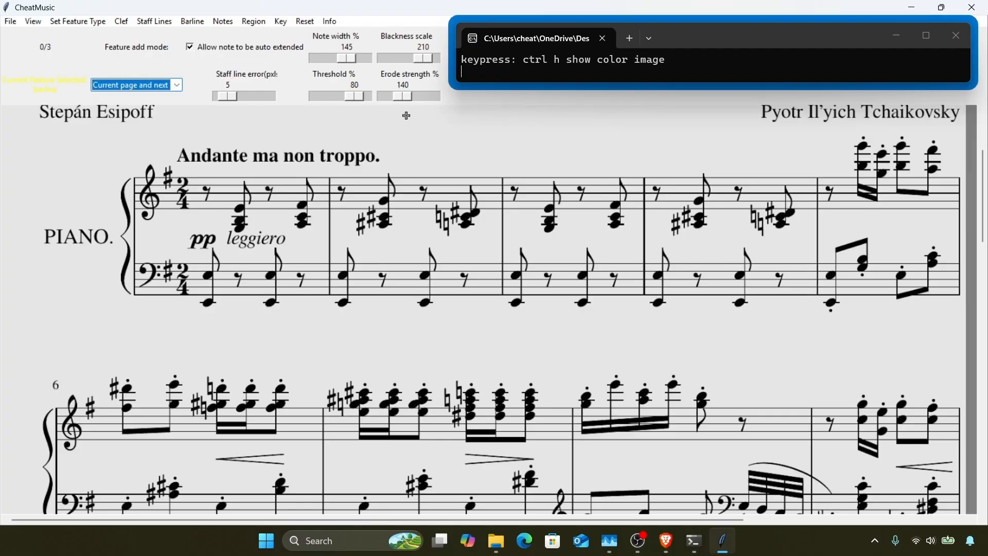
Step: Set the erode strength to 100% and check the following page before returning to the first page
left_click_drag(410, 95, 399, 94)
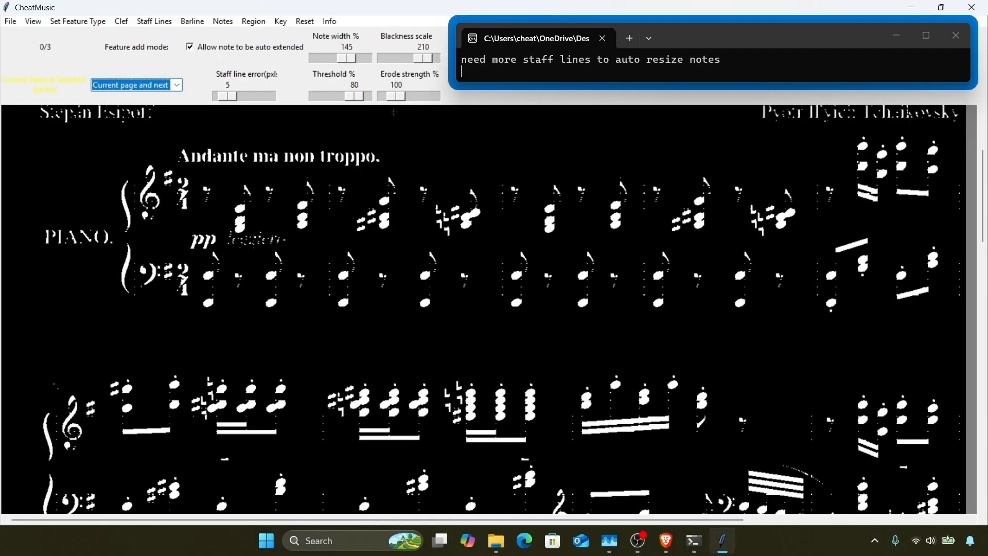
key("Right")
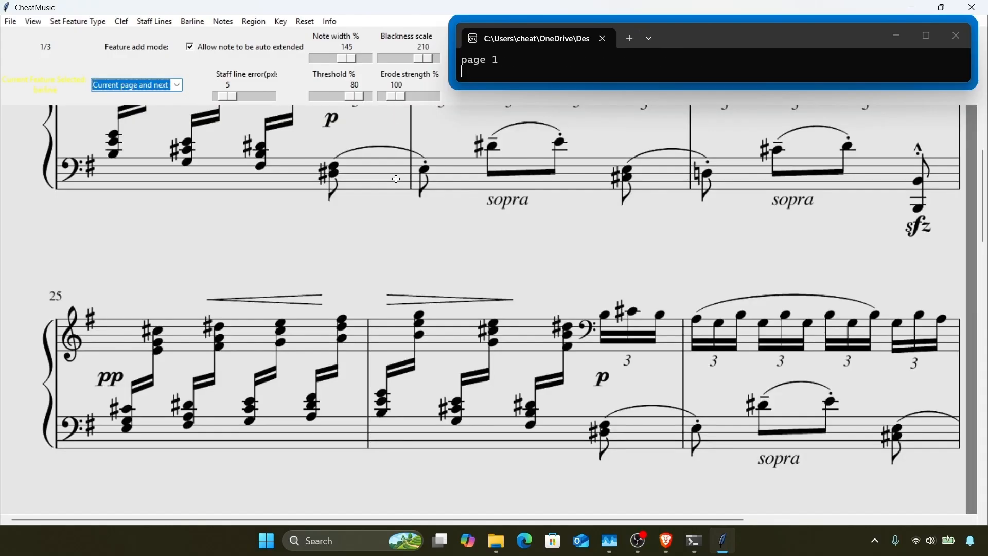
scroll(397, 178, "up", 3)
key("Left")
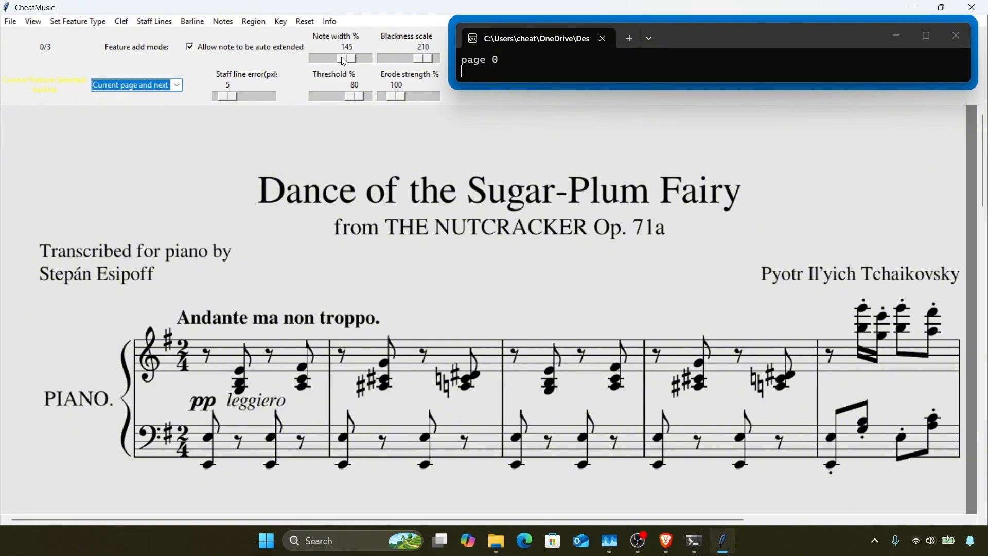
left_click(220, 23)
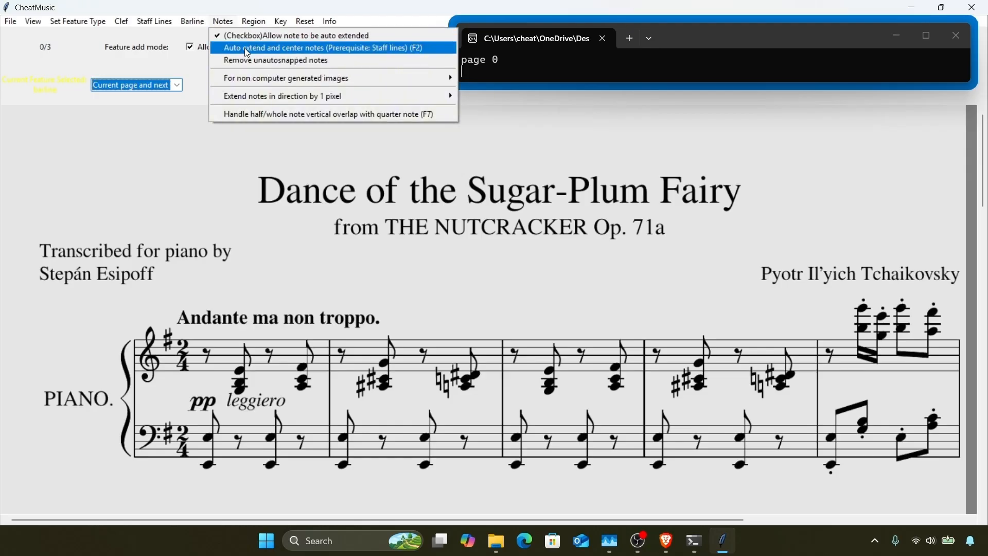
left_click(223, 24)
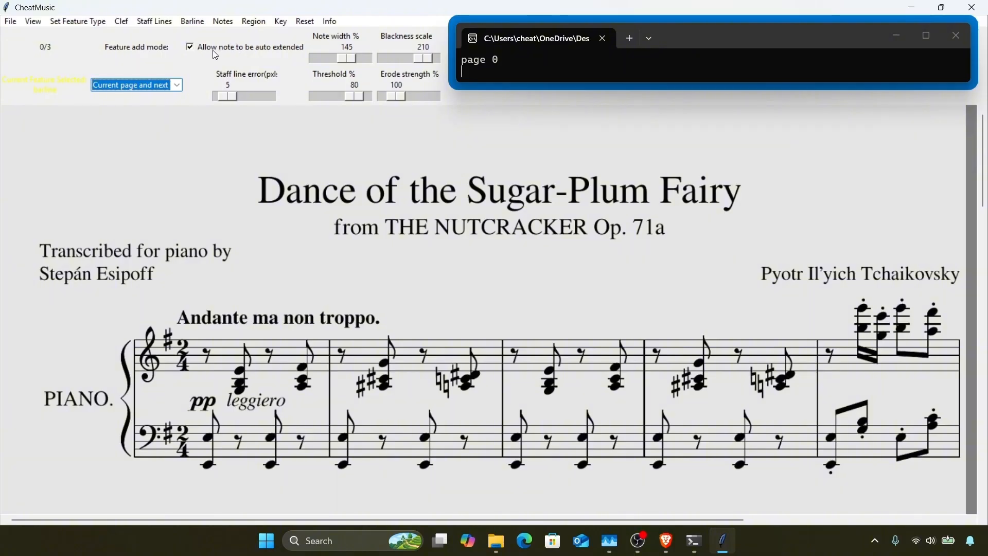
Step: Open the current page image in the system's default editor, Paint, and draw a freehand black loop above the second system's staff
left_click(15, 25)
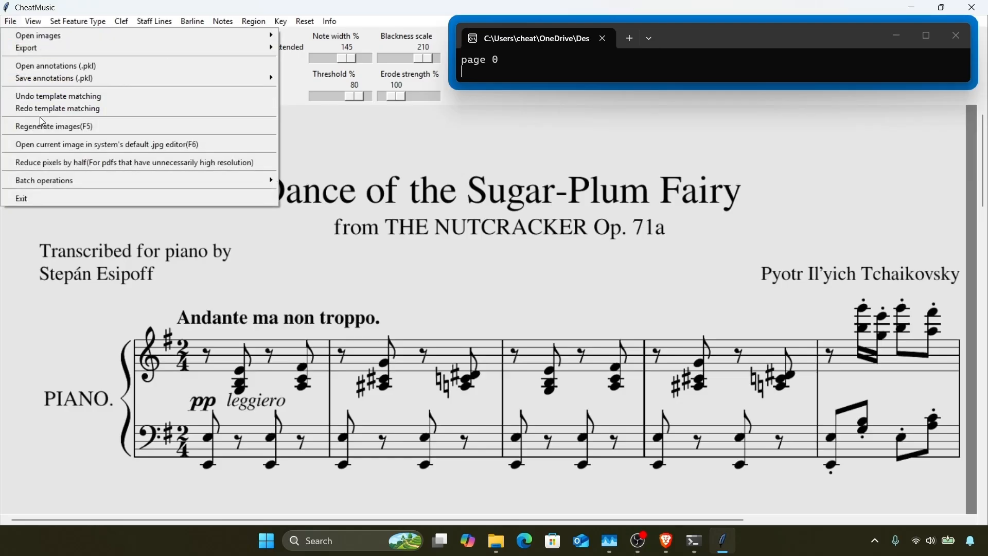
left_click(55, 144)
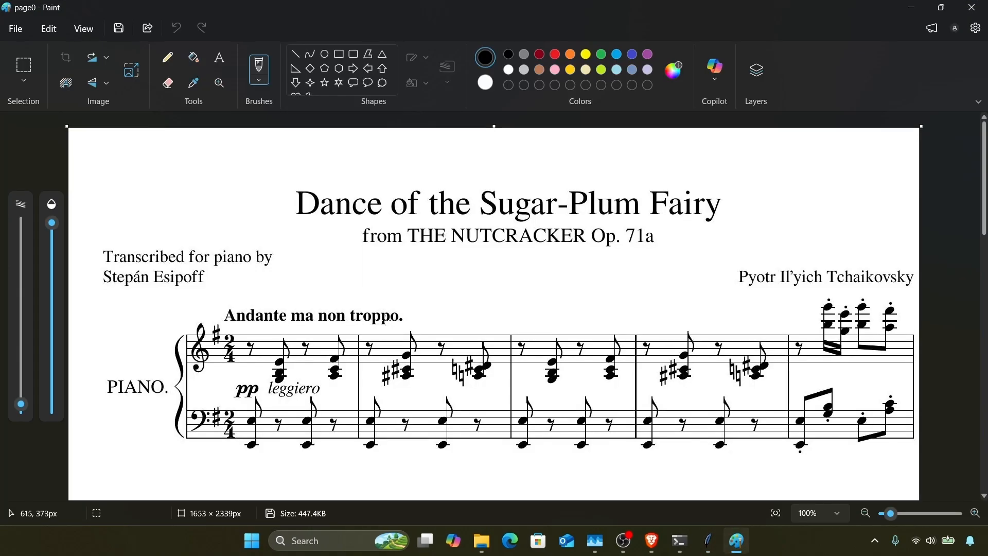
scroll(386, 320, "down", 2)
scroll(383, 321, "down", 3)
scroll(379, 249, "up", 5)
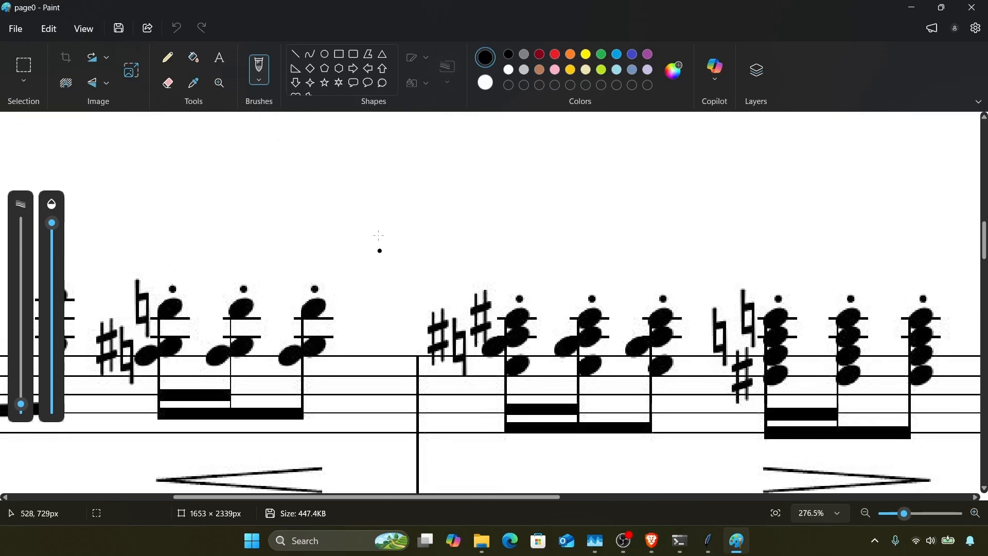
mouse_move(403, 195)
left_mouse_down()
mouse_move(311, 256)
mouse_move(476, 238)
mouse_move(428, 223)
left_mouse_up()
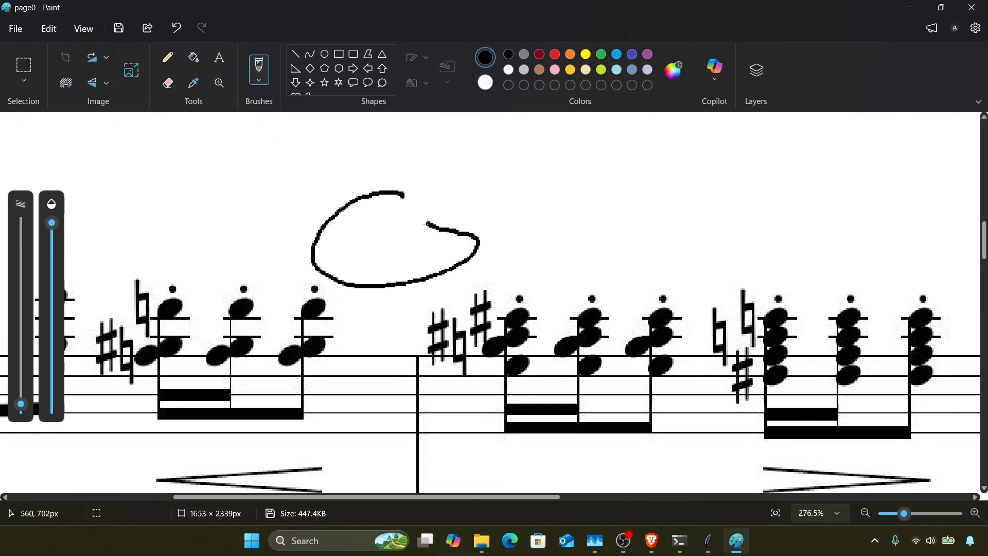
Step: Save the edited page image and close Paint to return to CheatMusic
left_click(17, 33)
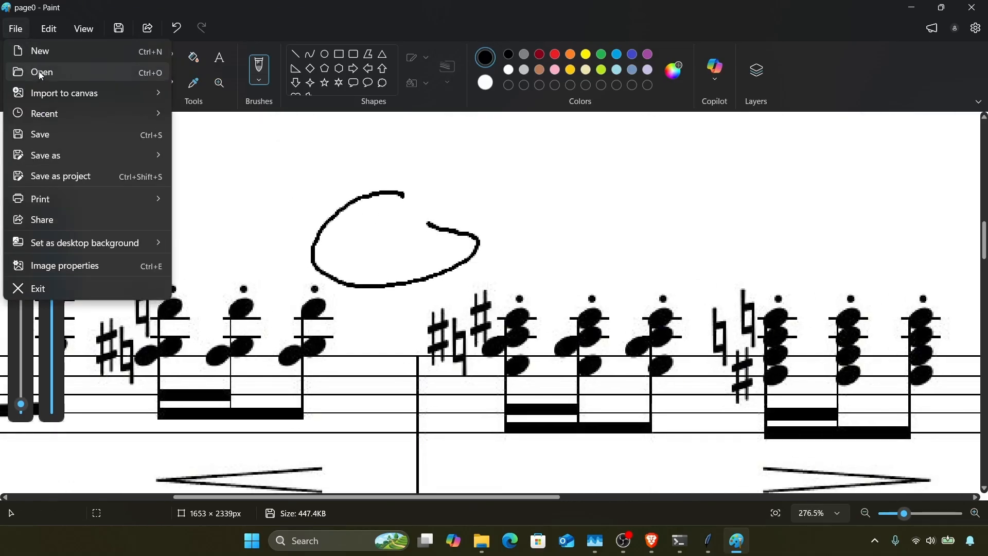
left_click(51, 135)
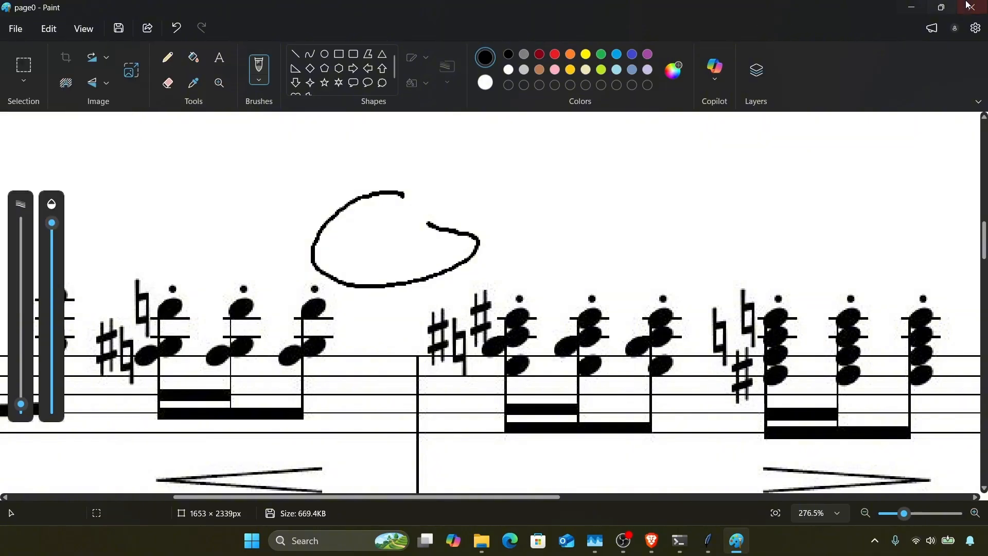
left_click(980, 6)
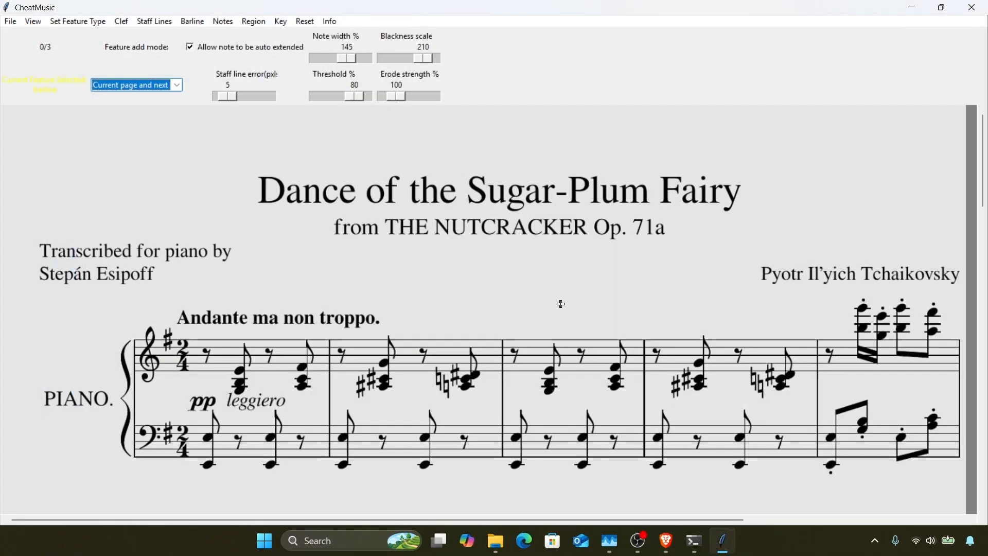
Step: Bring back the console window and regenerate the images for pages 0:2 with blackness scale 210
left_click(694, 549)
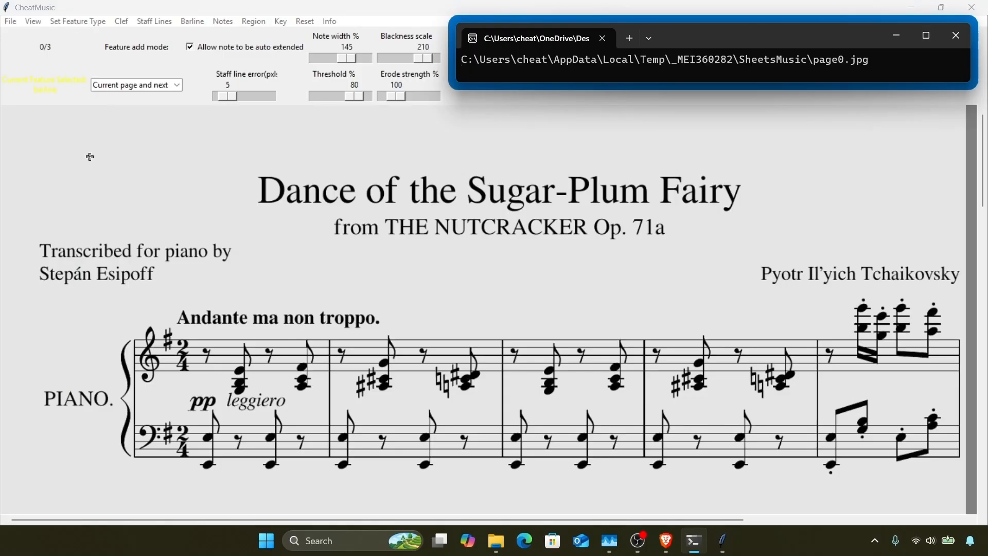
scroll(92, 191, "down", 3)
left_click(10, 21)
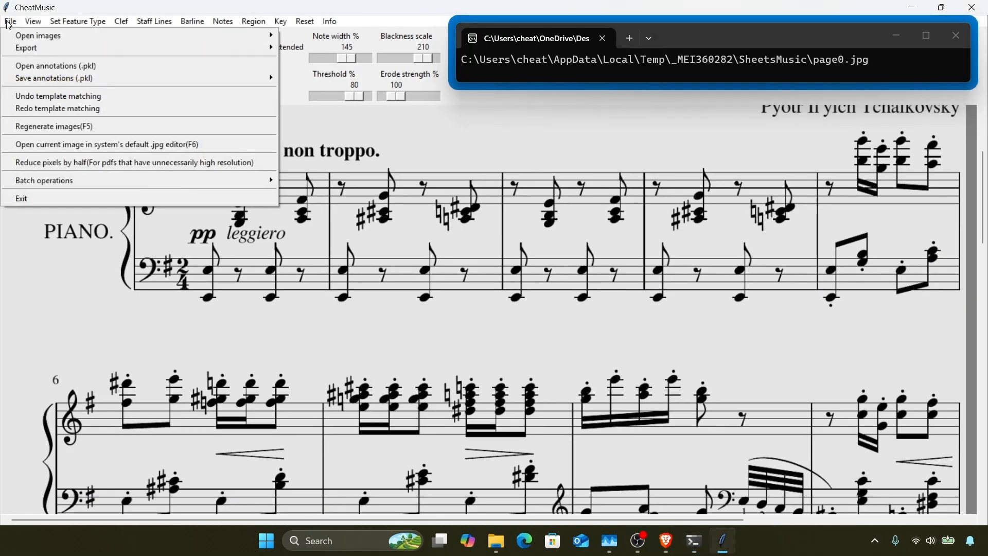
left_click(68, 123)
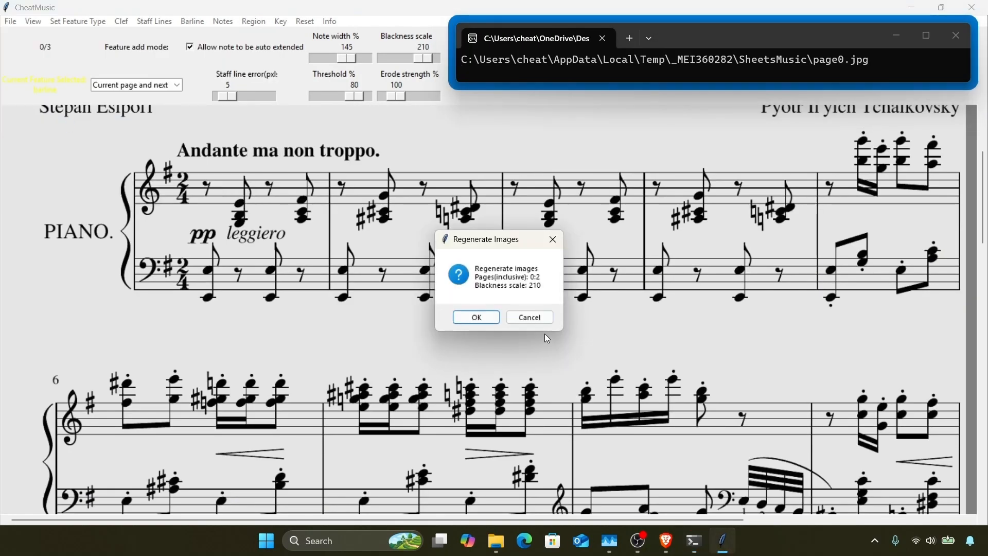
left_click(467, 315)
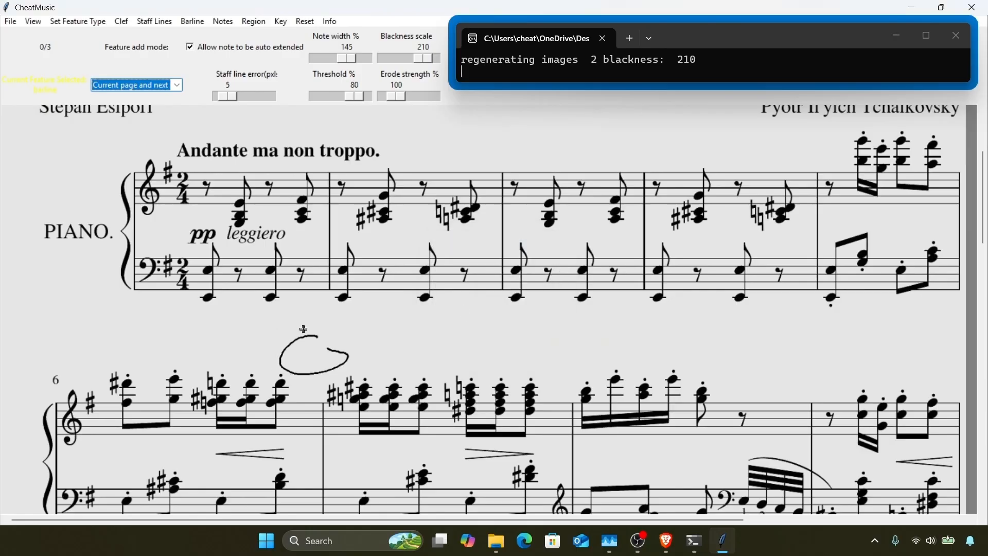
scroll(325, 337, "up", 3)
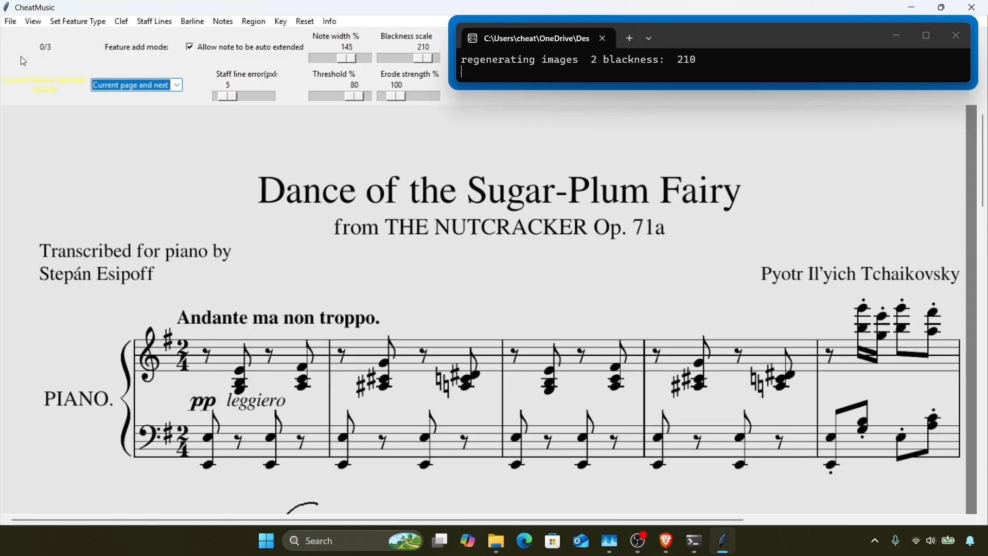
Step: Save the annotations with images as "tchaikovsky dance of the sugar plum fairy_start.pkl" in the Examples folder
left_click(10, 22)
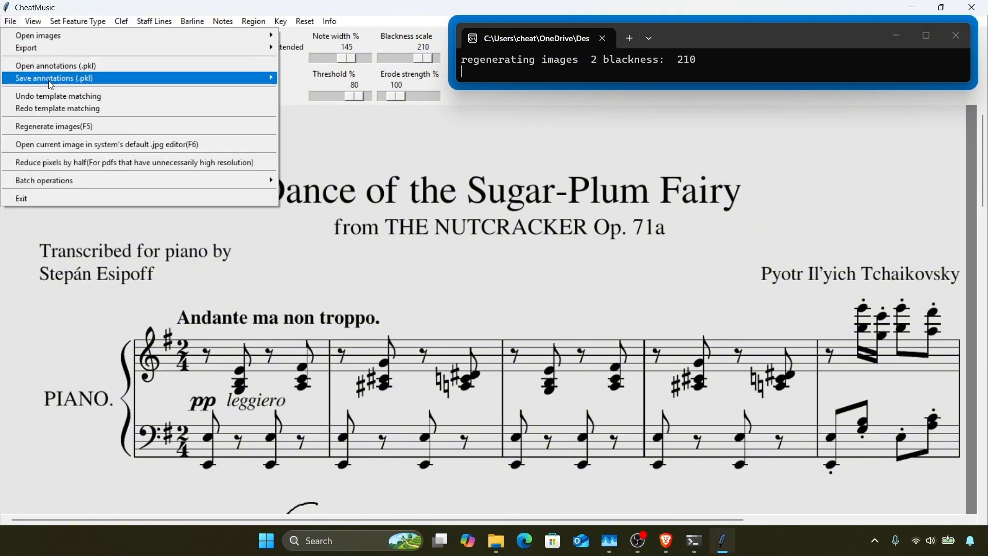
mouse_move(49, 80)
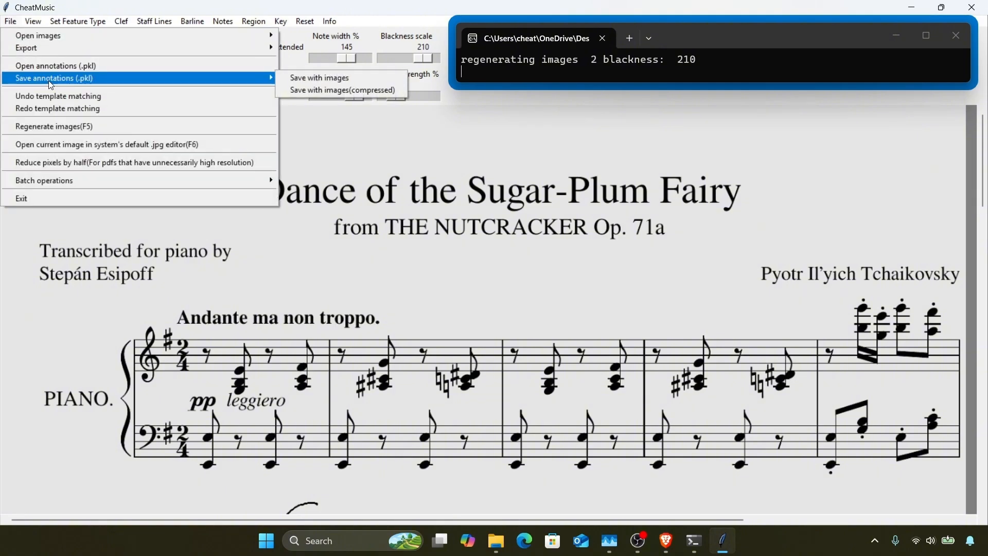
left_click(284, 80)
key("End")
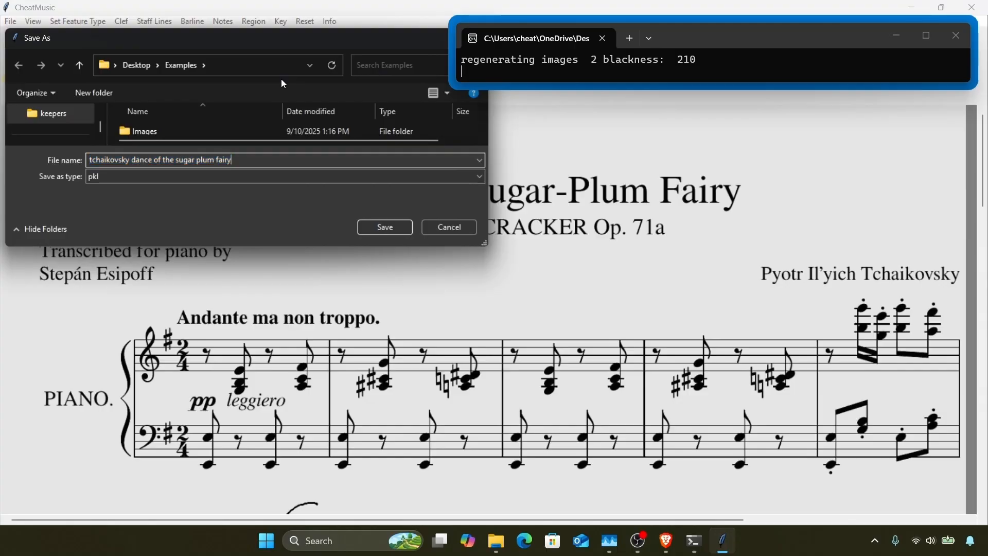
type(".p")
key("BackSpace")
key("BackSpace")
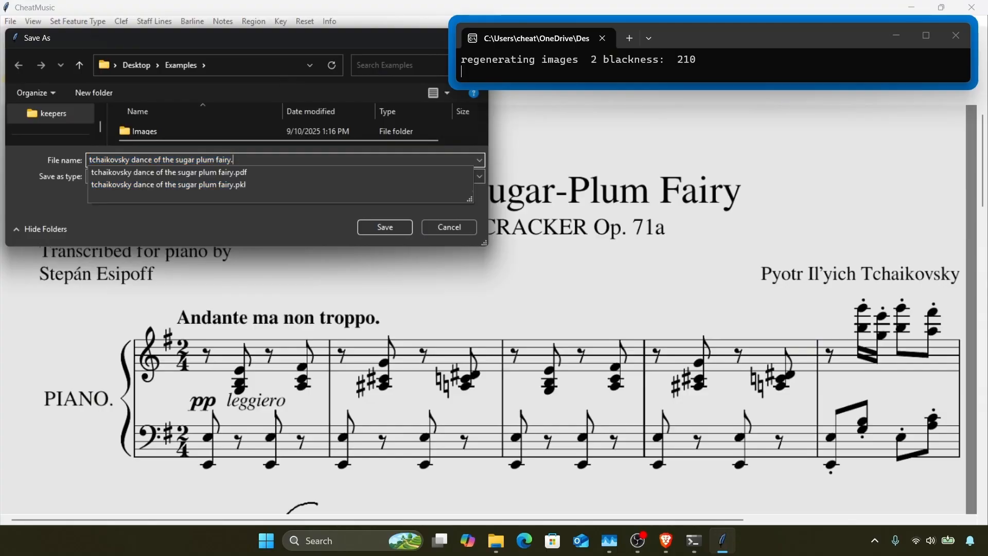
type("_start")
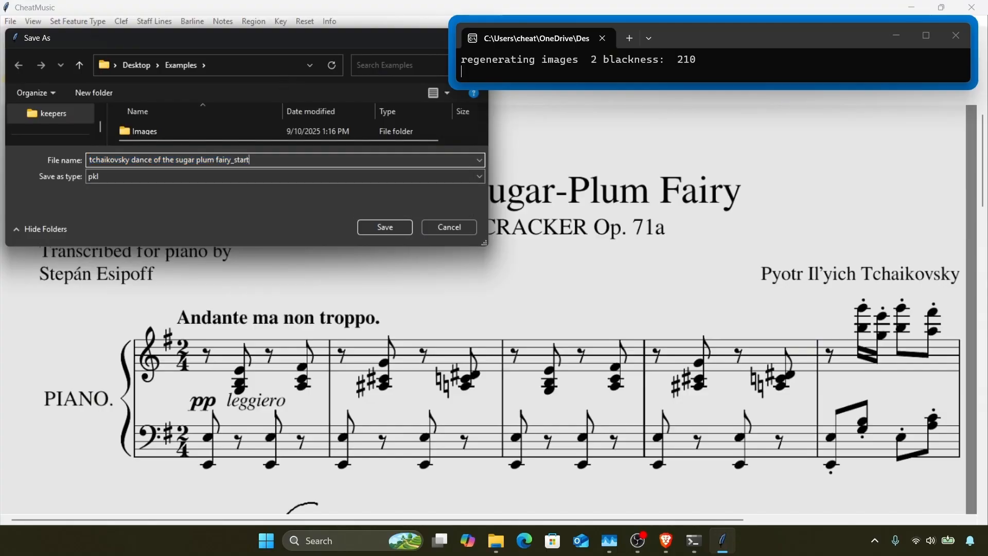
type(".pkl")
key("Return")
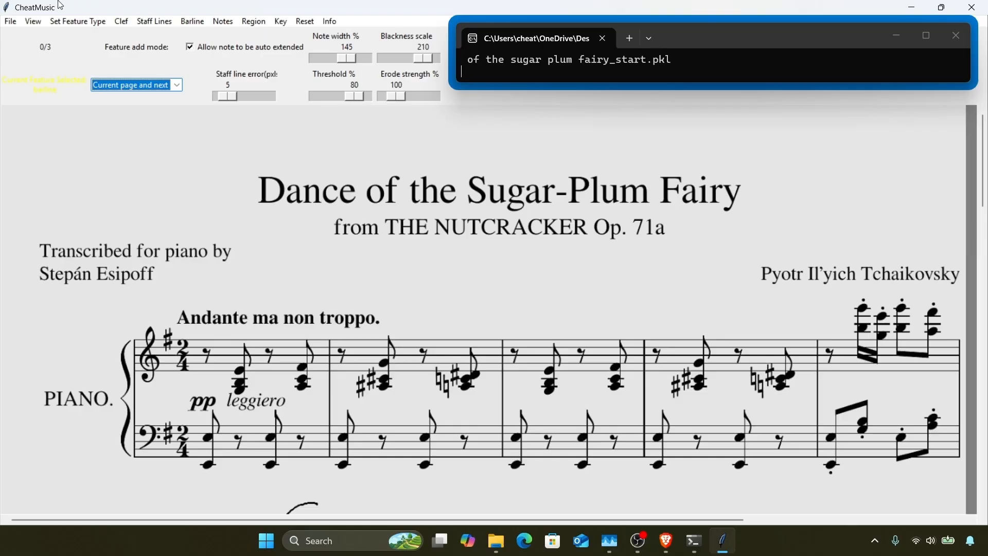
Step: Open the annotations file "tchaikovsky dance of the sugar plum fairy.pkl" from the Examples folder
left_click(11, 23)
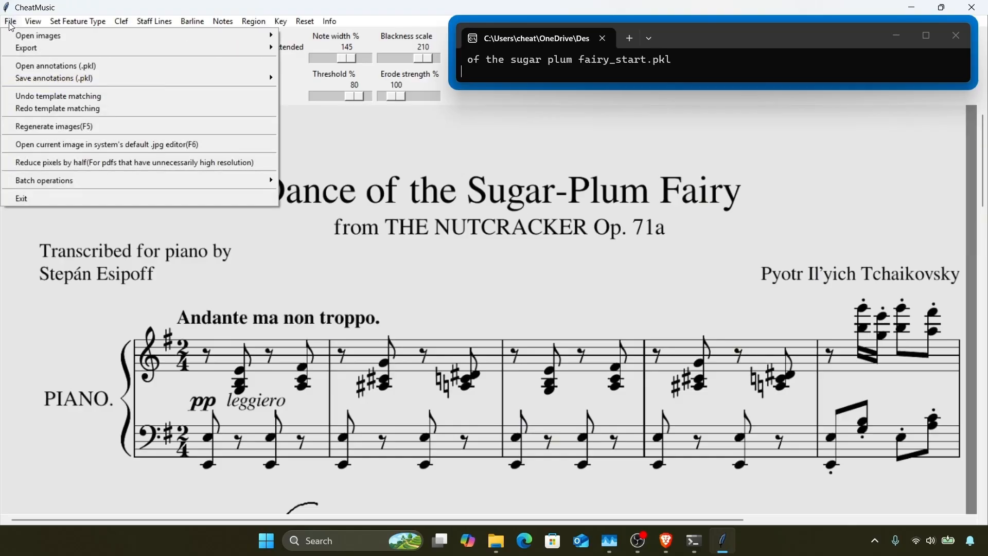
left_click(51, 66)
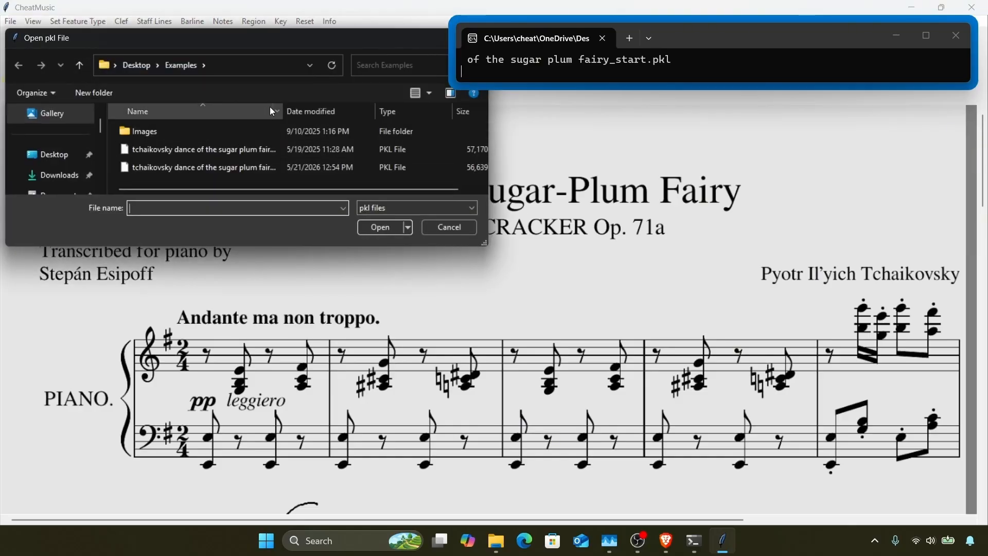
left_click_drag(284, 110, 376, 110)
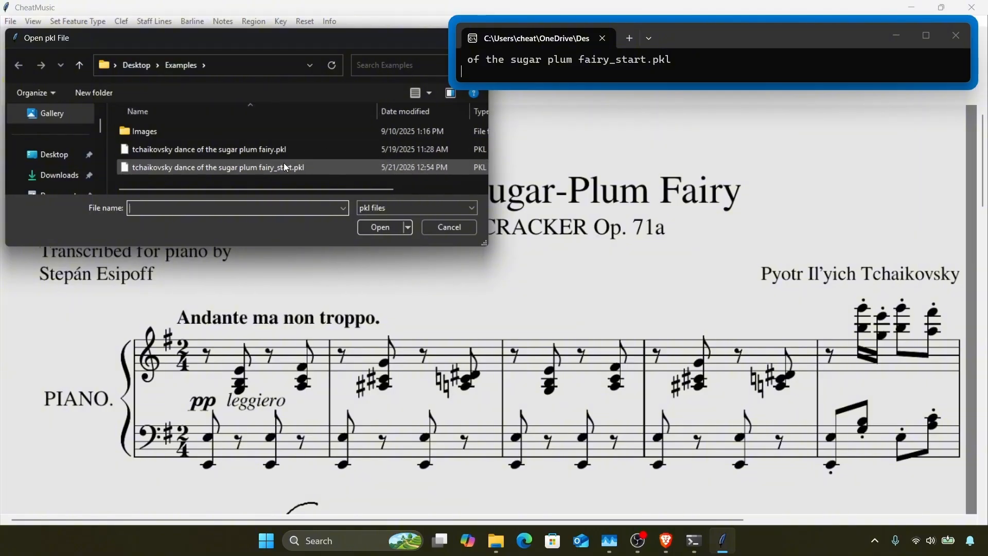
scroll(283, 162, "right", 1)
double_click(268, 153)
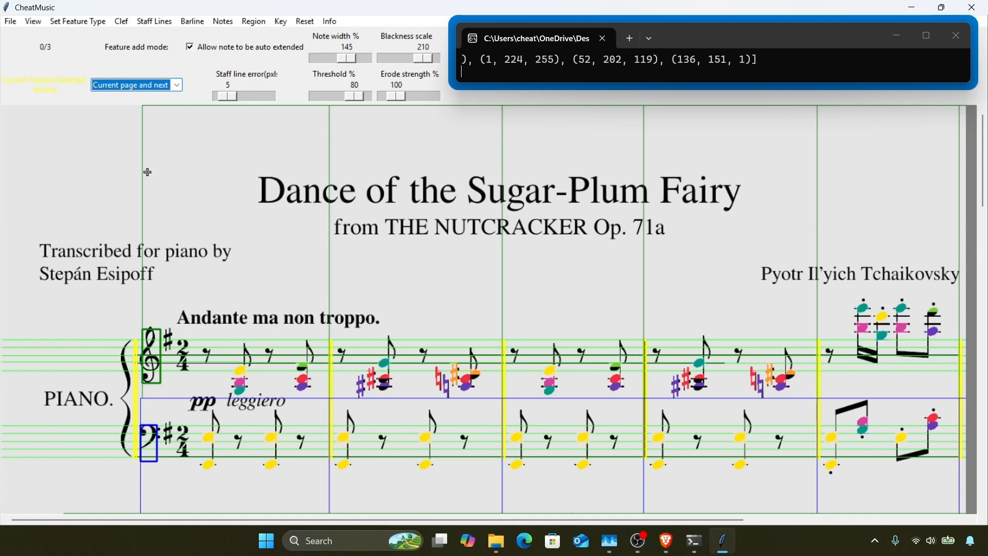
left_click(74, 21)
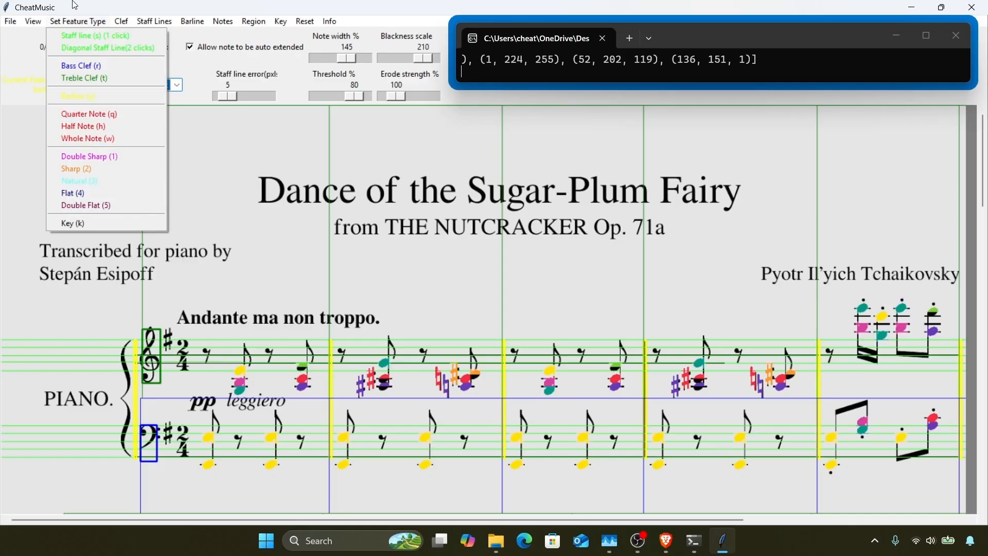
left_click(81, 24)
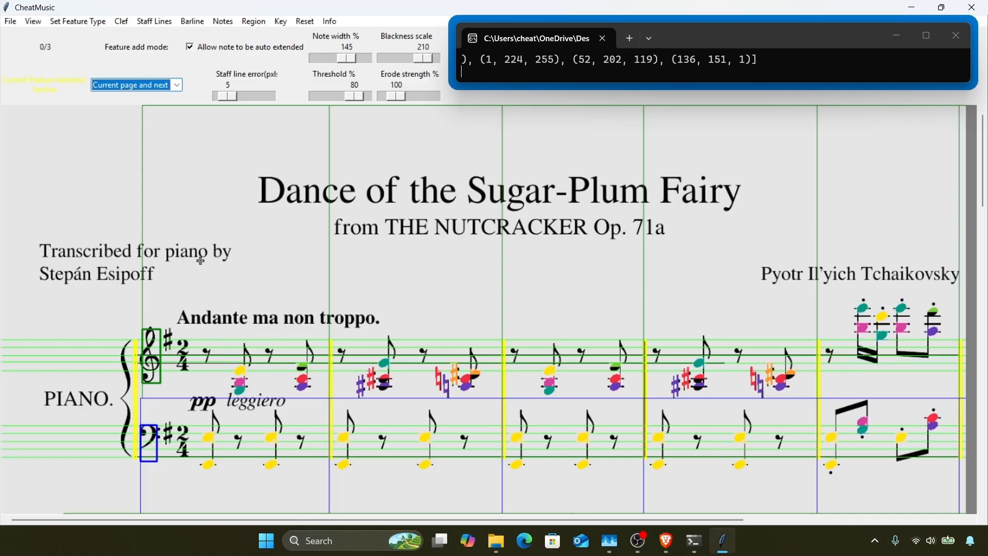
scroll(200, 260, "down", 3)
scroll(200, 261, "up", 3)
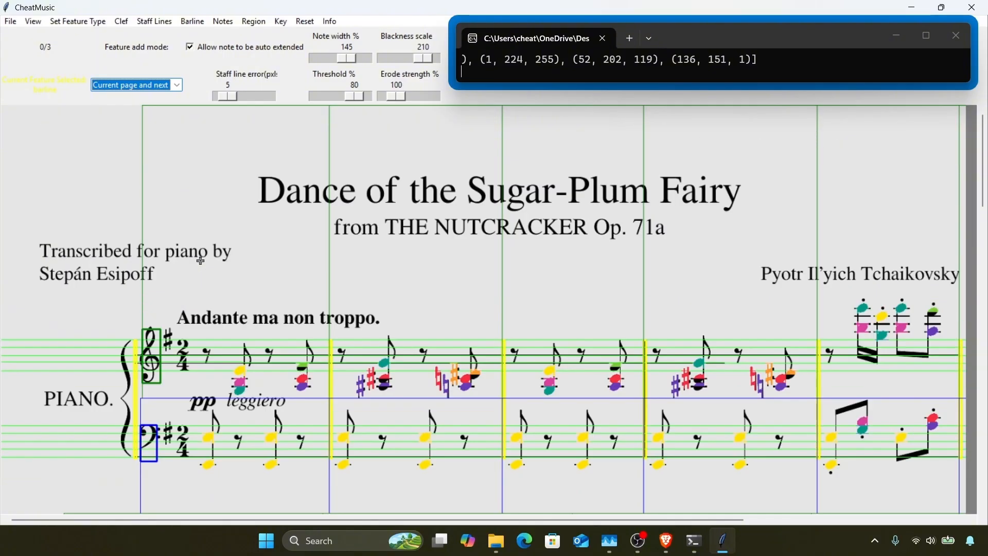
Step: Display both borders and crosshairs on the annotated notes and accidentals, and inspect them enlarged in the first measures
left_click(32, 21)
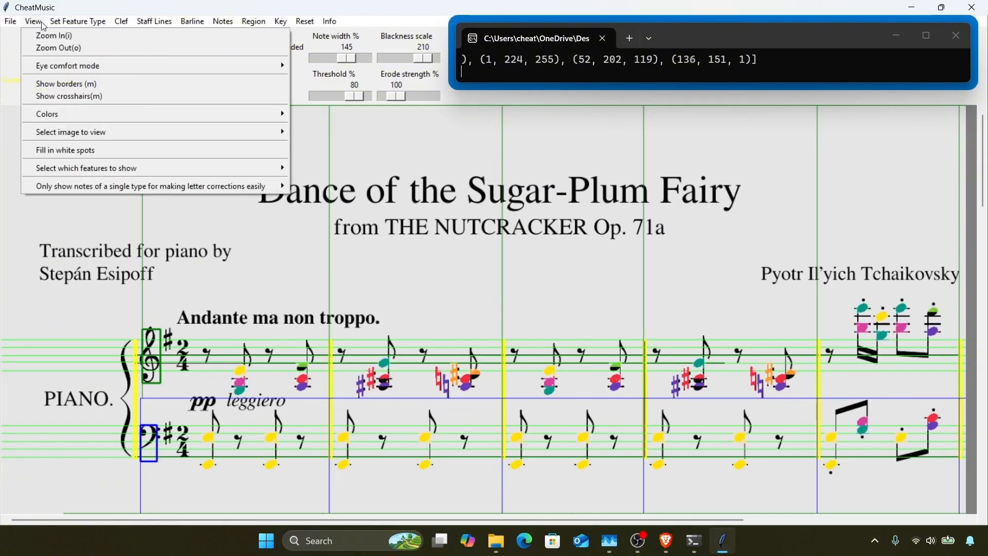
left_click(65, 83)
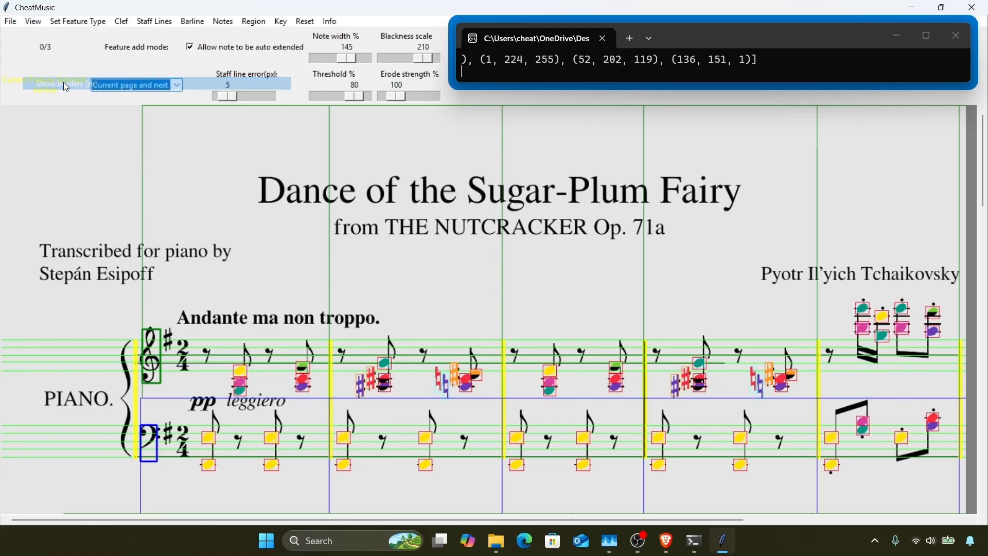
left_click(37, 23)
left_click(57, 91)
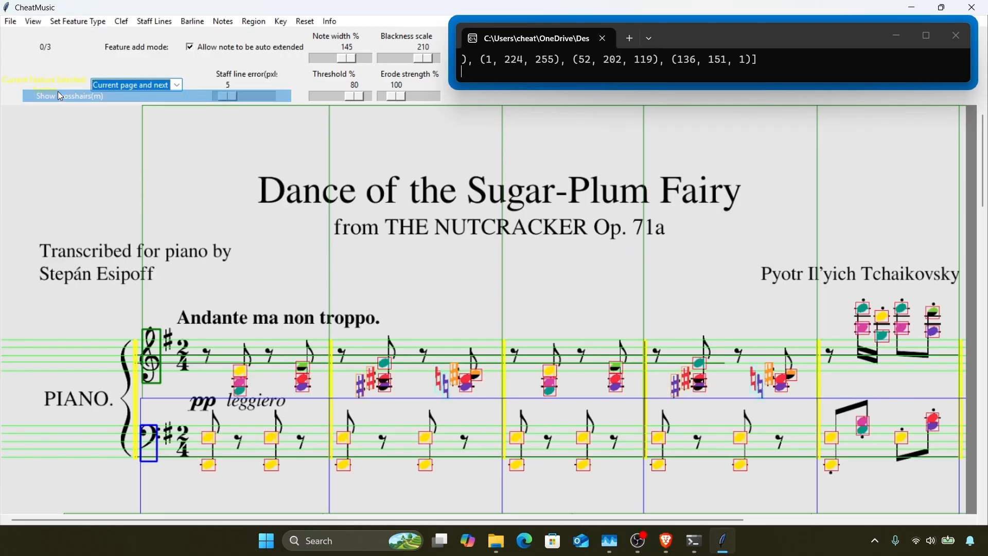
key("m")
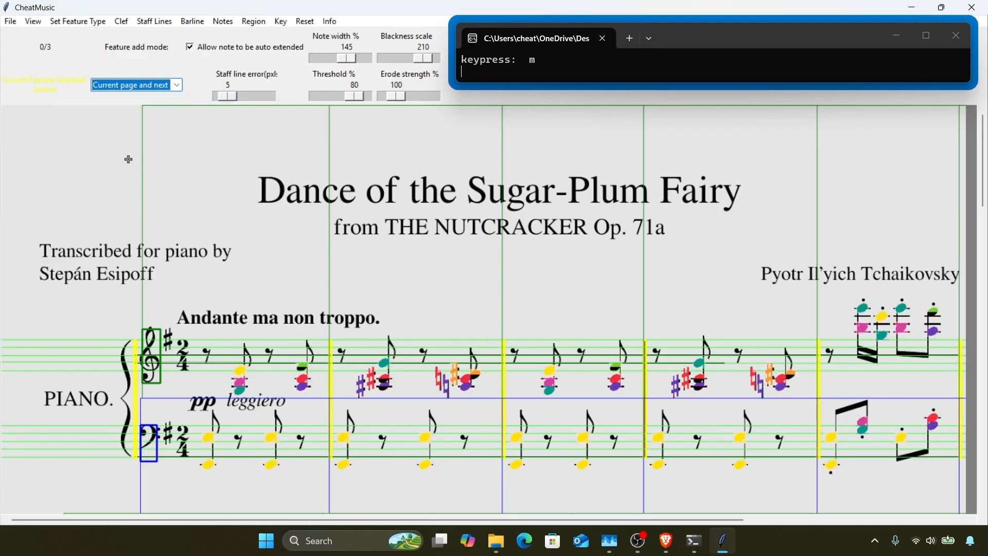
key("i")
key("i")
key("i")
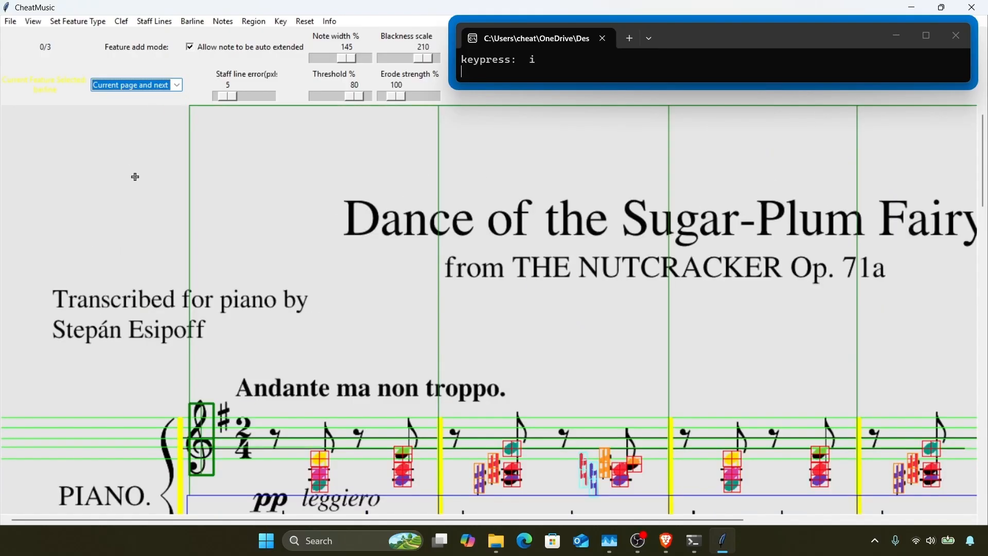
scroll(135, 177, "down", 5)
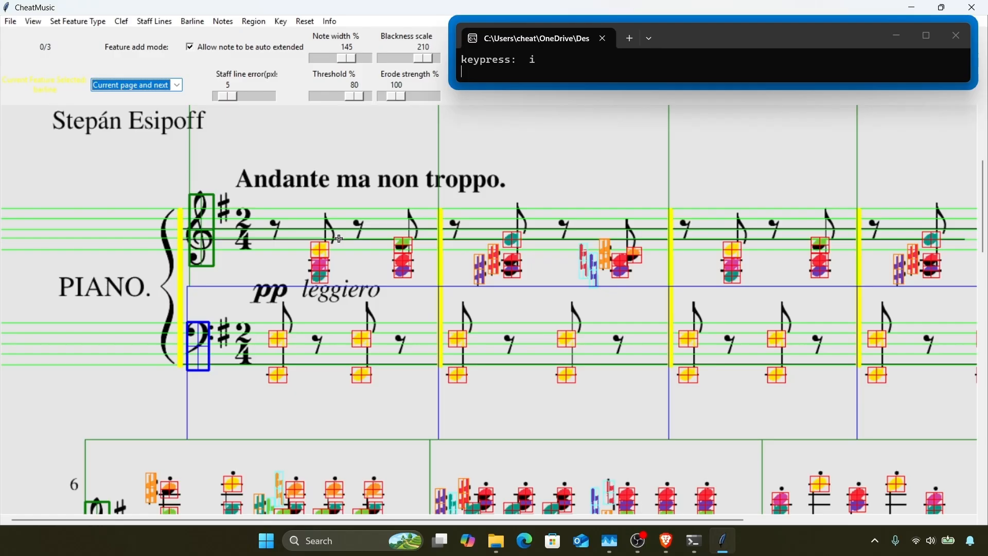
scroll(391, 256, "down", 3)
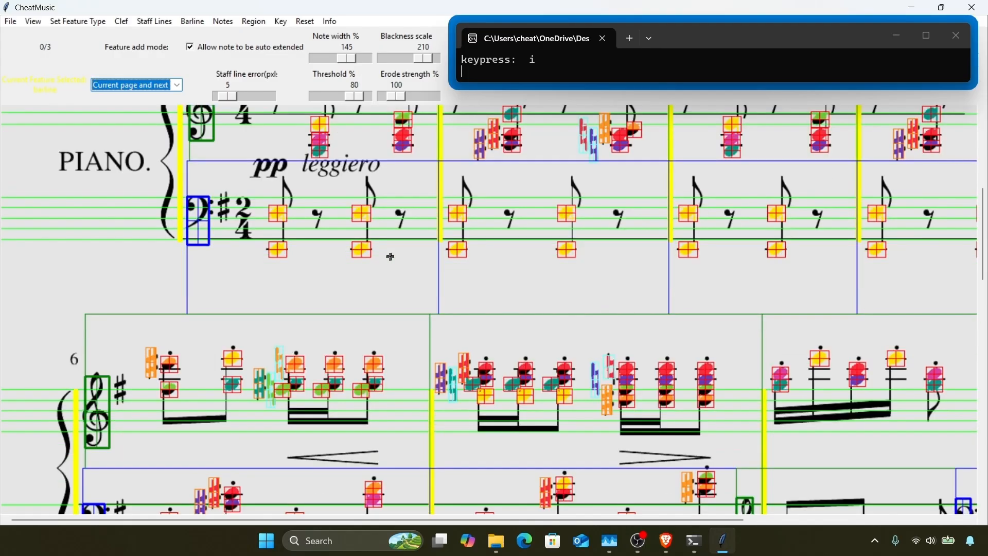
scroll(389, 256, "up", 2)
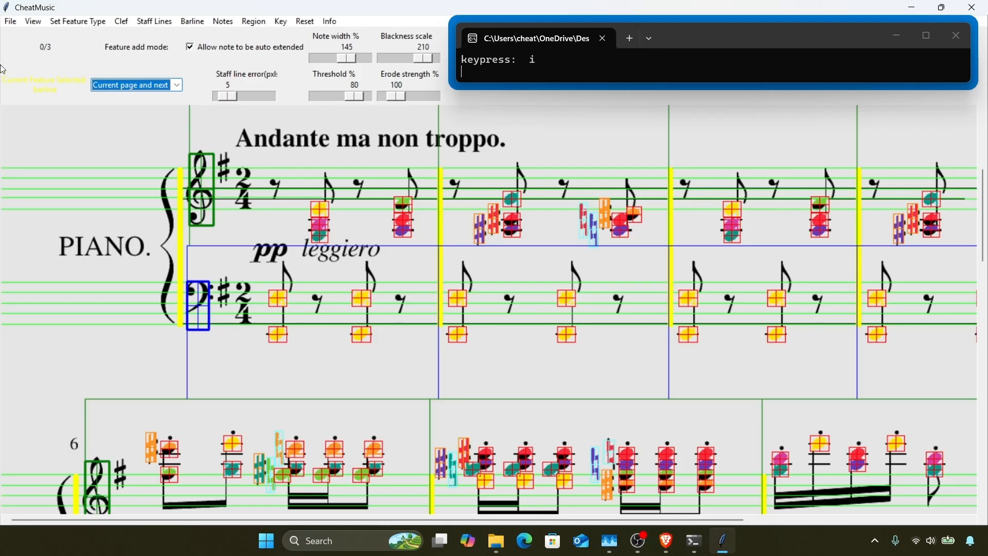
Step: Set the feature type to bass clef and enlarge the first bass clef's box on all sides
left_click(99, 25)
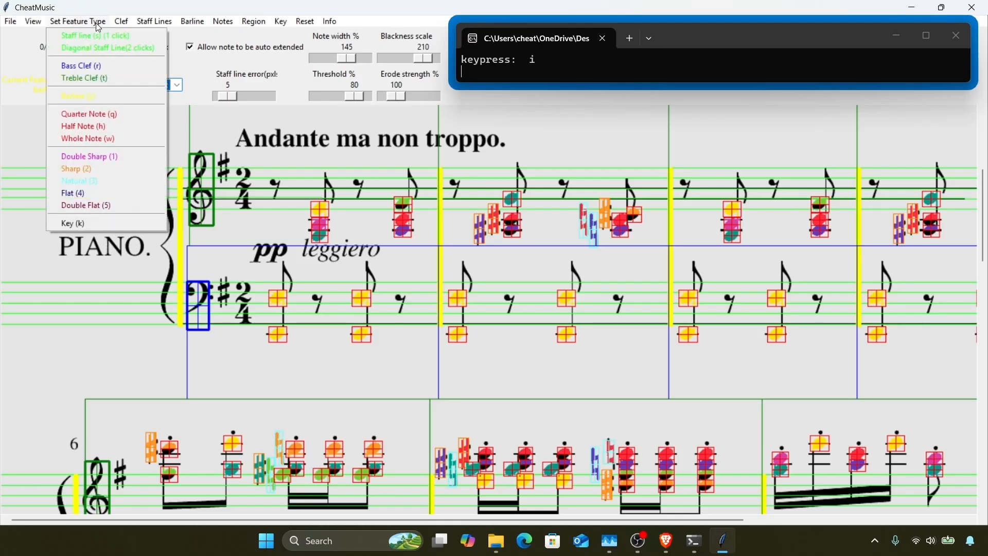
left_click(85, 63)
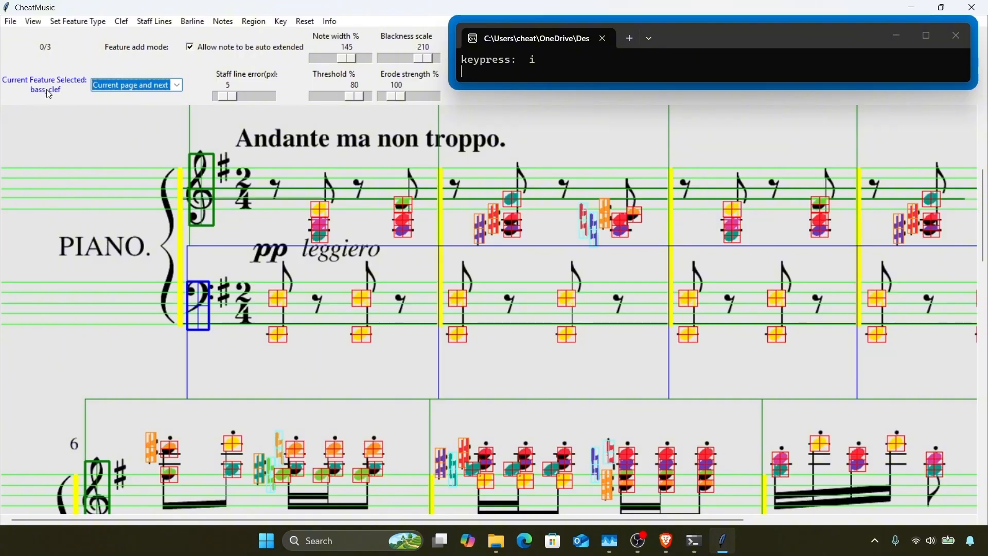
left_click(204, 298)
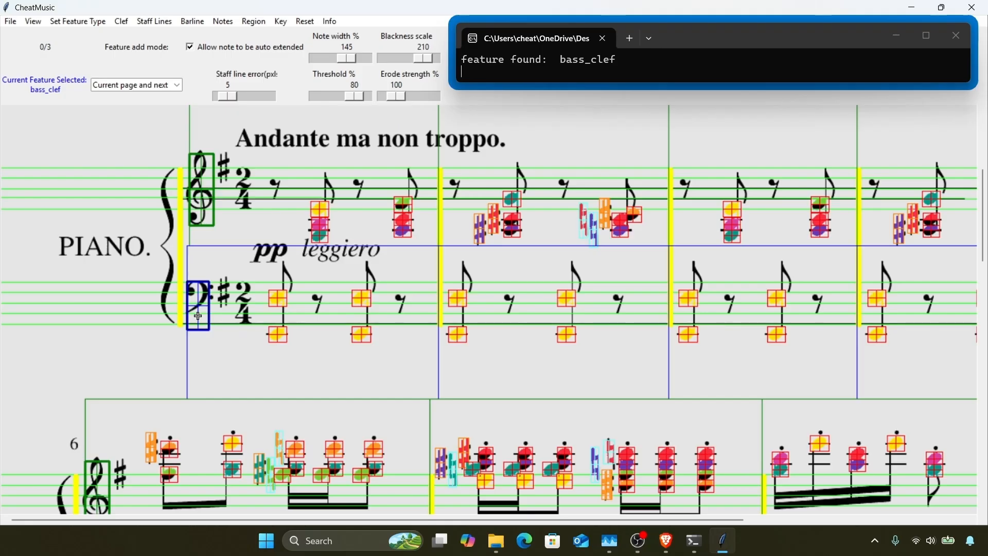
key("Up")
key("Up")
key("Up")
key("Down")
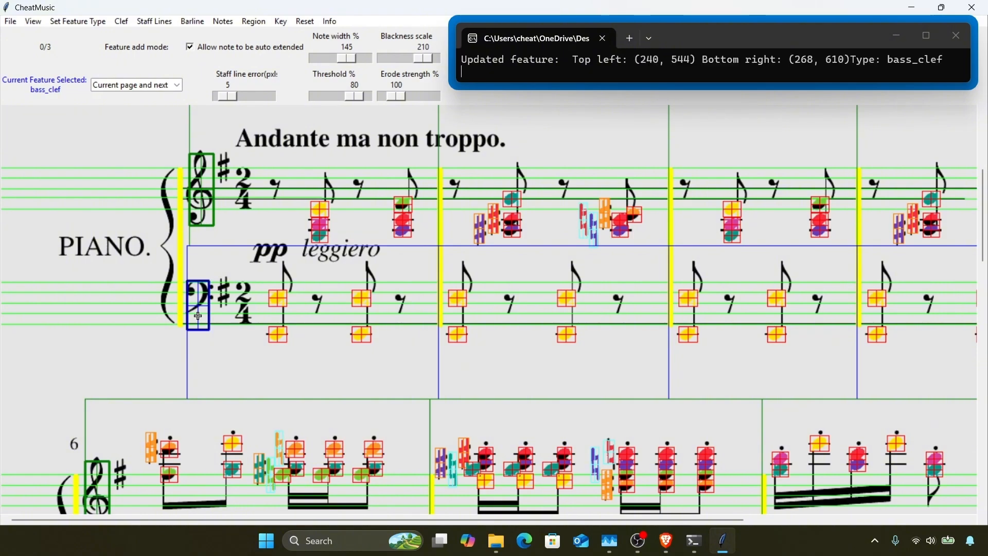
key("Down")
key("Down")
key("Left")
key("Right")
key("Left")
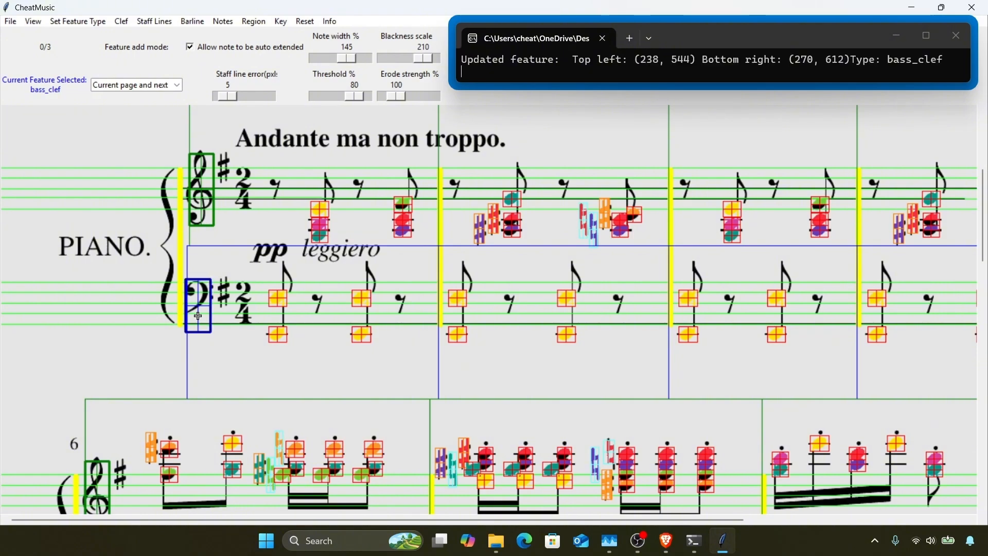
Step: Shrink the first bass clef's box inward from all four sides
key("ctrl+Left")
key("ctrl+Left")
key("ctrl+Left")
key("ctrl+Up")
key("ctrl+Up")
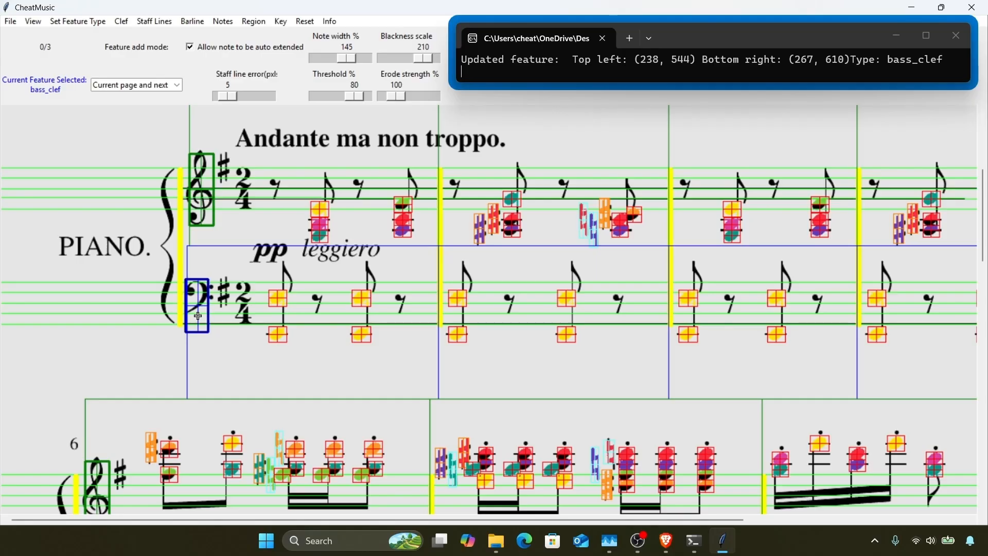
key("ctrl+Up")
key("ctrl+Right")
key("ctrl+Right")
key("ctrl+Right")
key("ctrl+Down")
key("ctrl+Down")
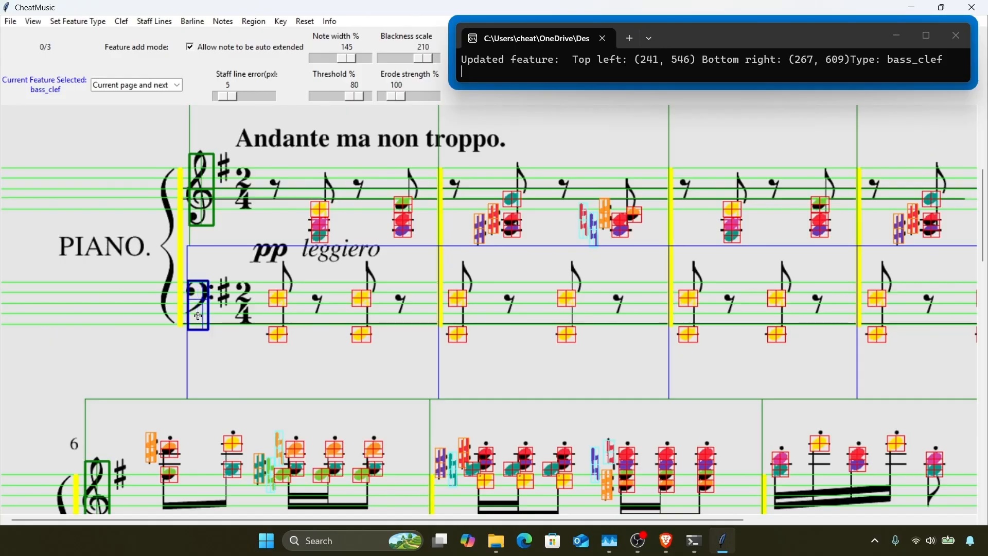
Step: Set the feature type to quarter note and try letters A to G and number codes 2 to 6 on the first upper bass note
left_click(91, 23)
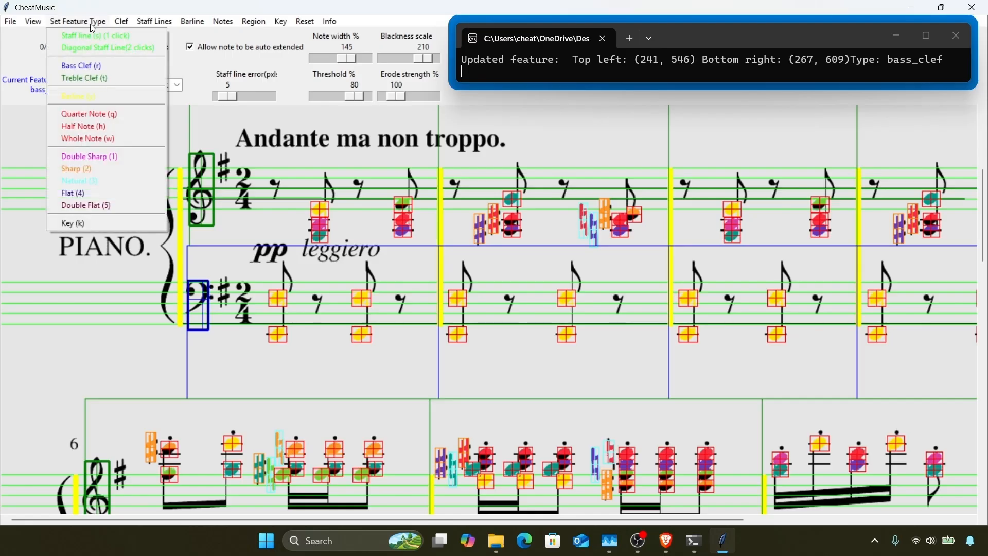
left_click(102, 113)
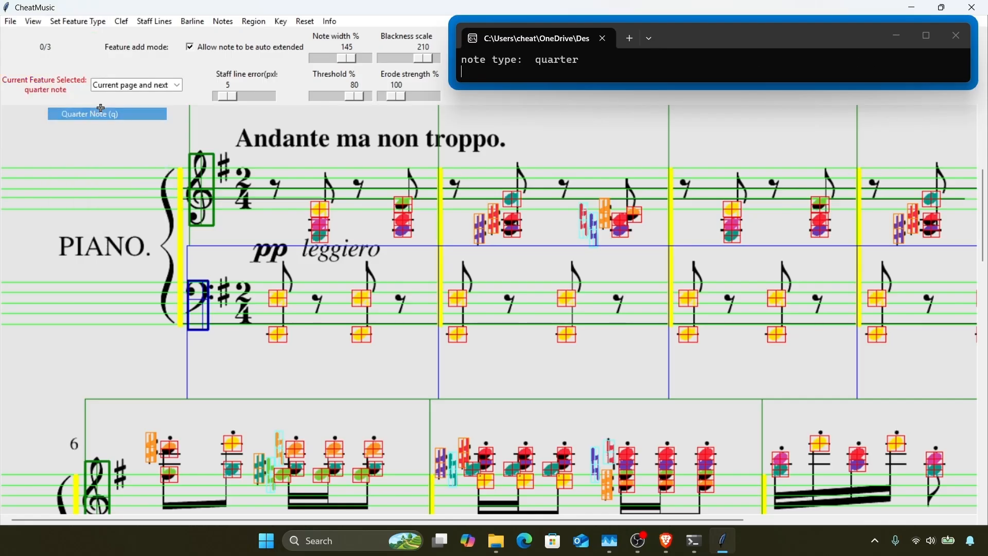
left_click(281, 295)
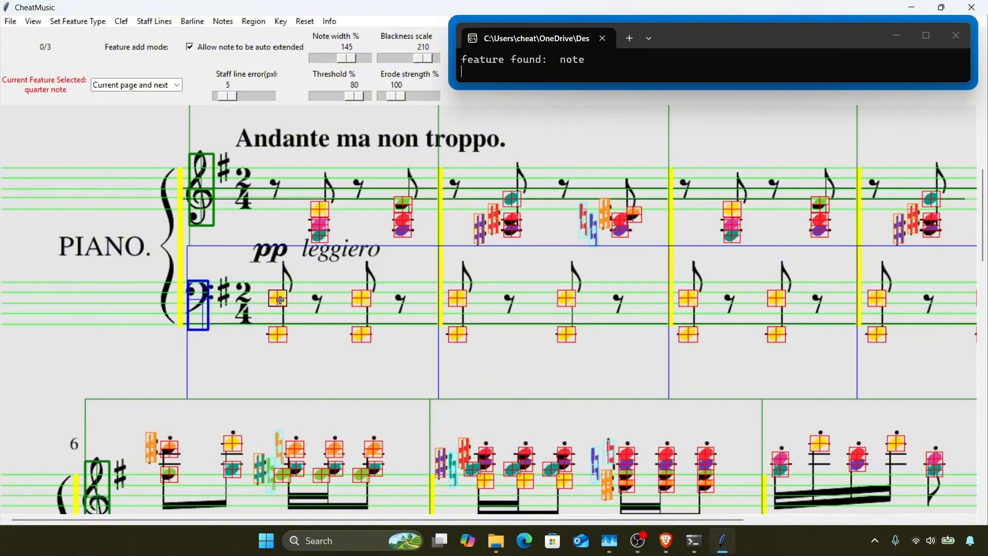
key("a")
key("b")
key("c")
key("d")
key("e")
key("f")
key("g")
key("2")
key("3")
key("4")
key("5")
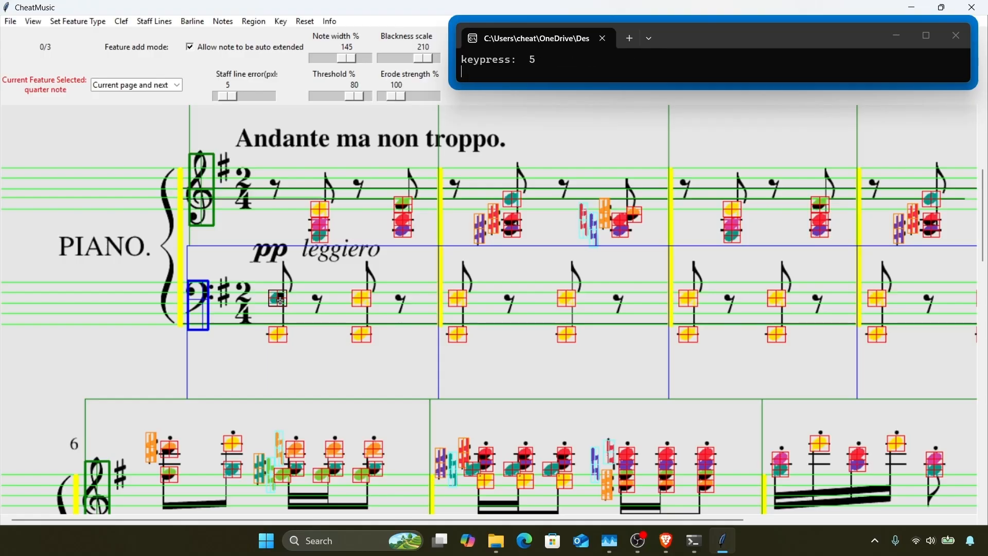
key("6")
Step: Remove the top two notes of the first treble chord, and all remaining note annotations in the first two measures
scroll(280, 300, "up", 1)
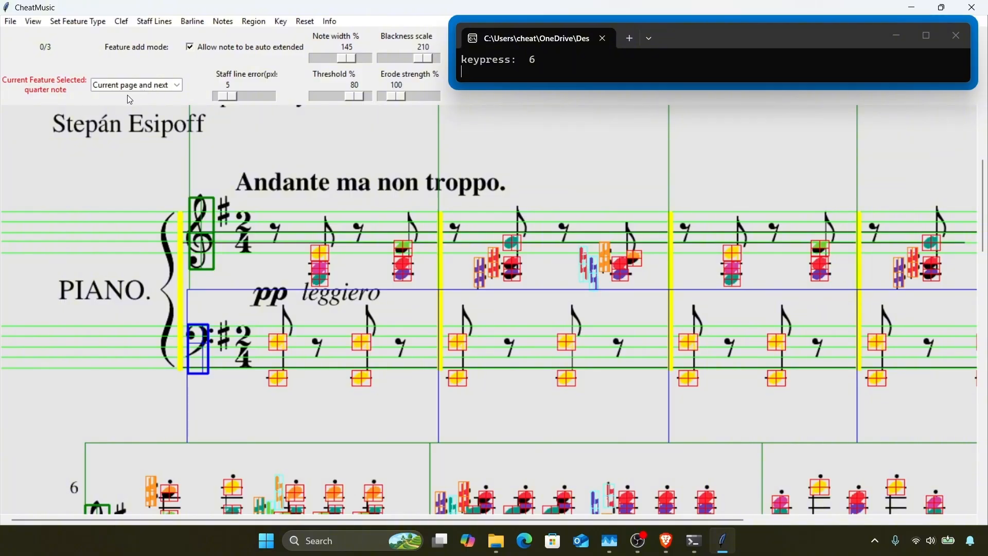
scroll(257, 266, "down", 1)
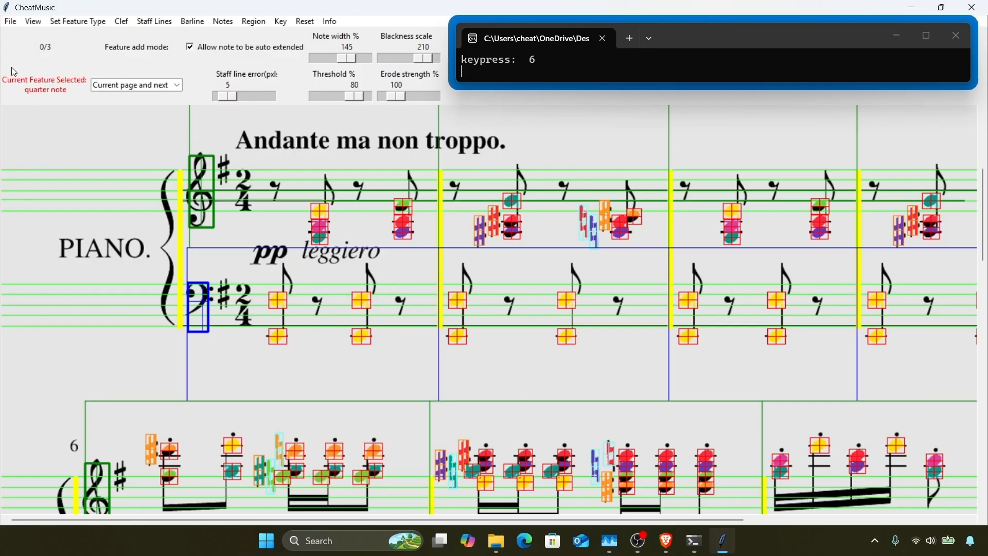
right_click(315, 211)
right_click(318, 226)
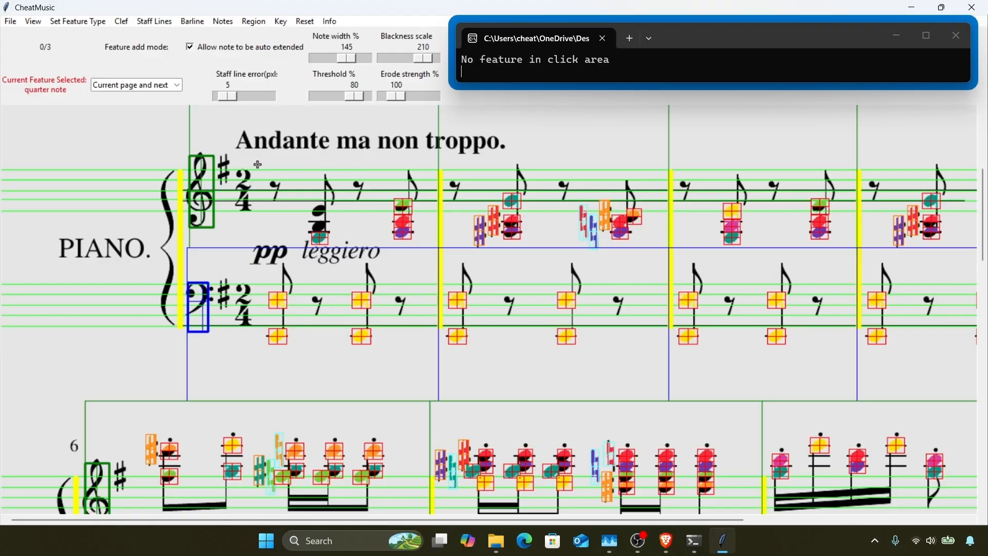
left_click_drag(257, 164, 681, 355)
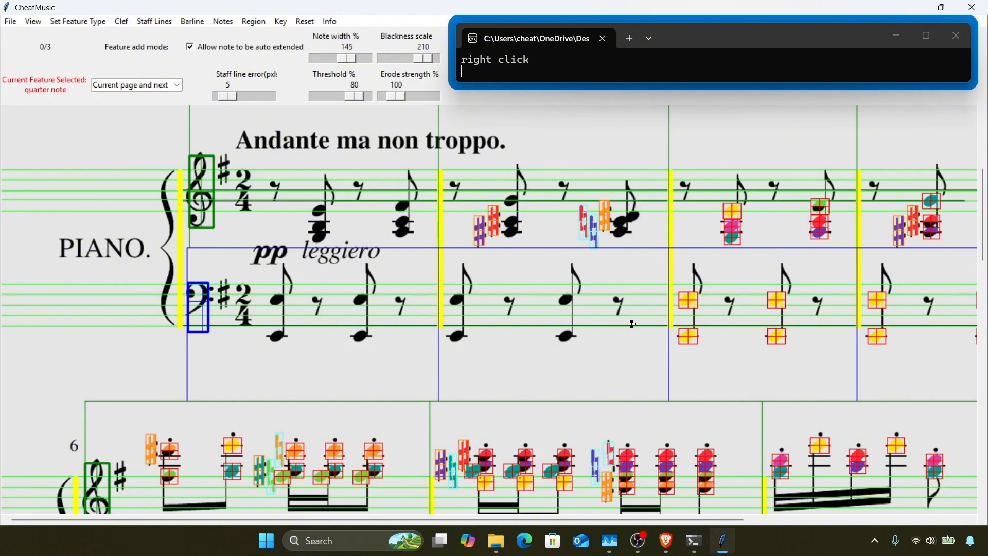
Step: Open the annotations file "tchaikovsky dance of the sugar plum fairy_start.pkl" from the Examples folder
scroll(632, 324, "up", 3)
left_click(11, 22)
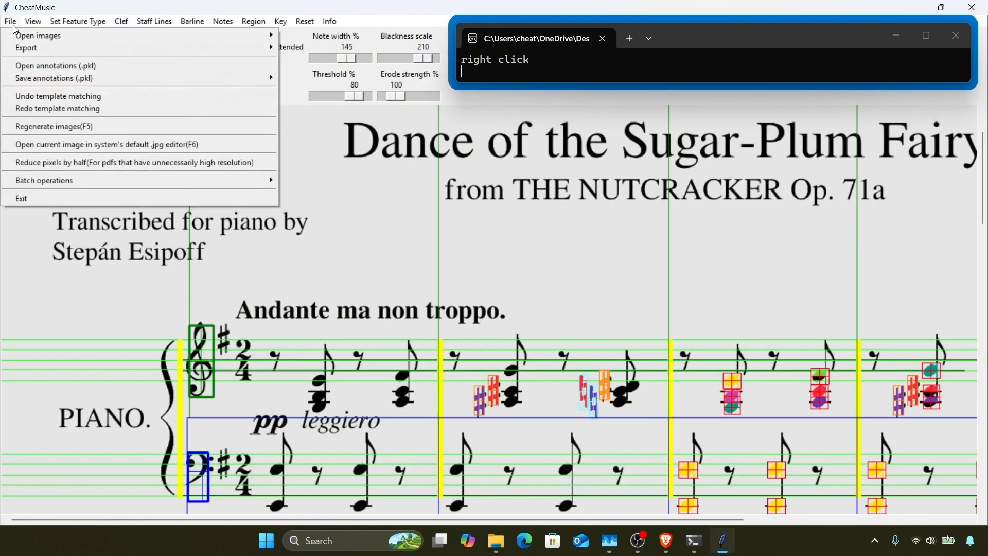
left_click(36, 69)
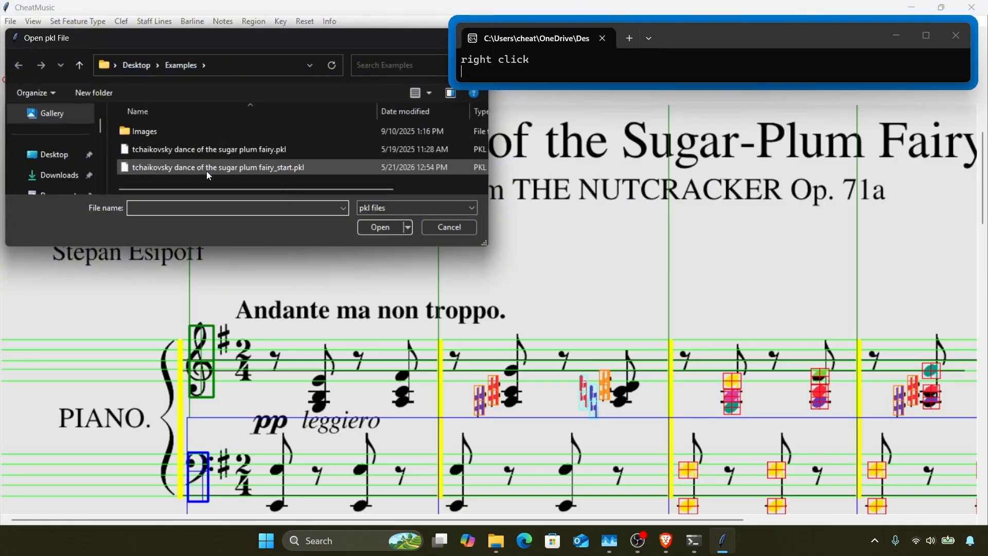
double_click(207, 171)
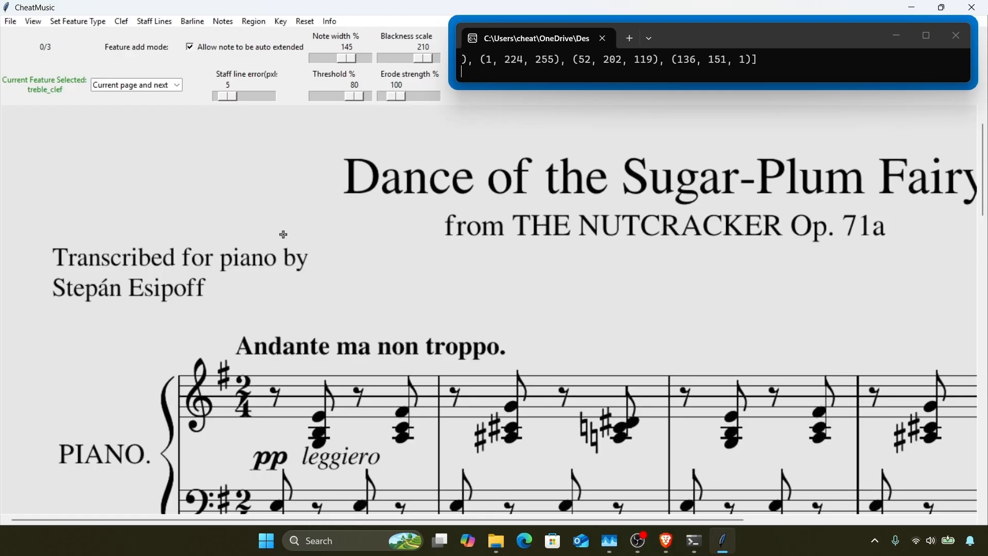
left_click(155, 21)
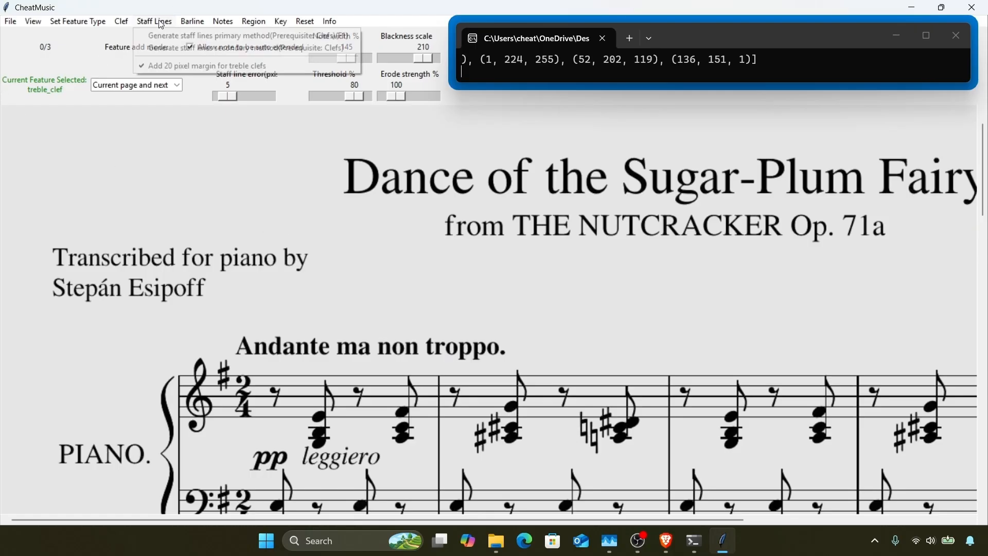
left_click(180, 21)
left_click(180, 21)
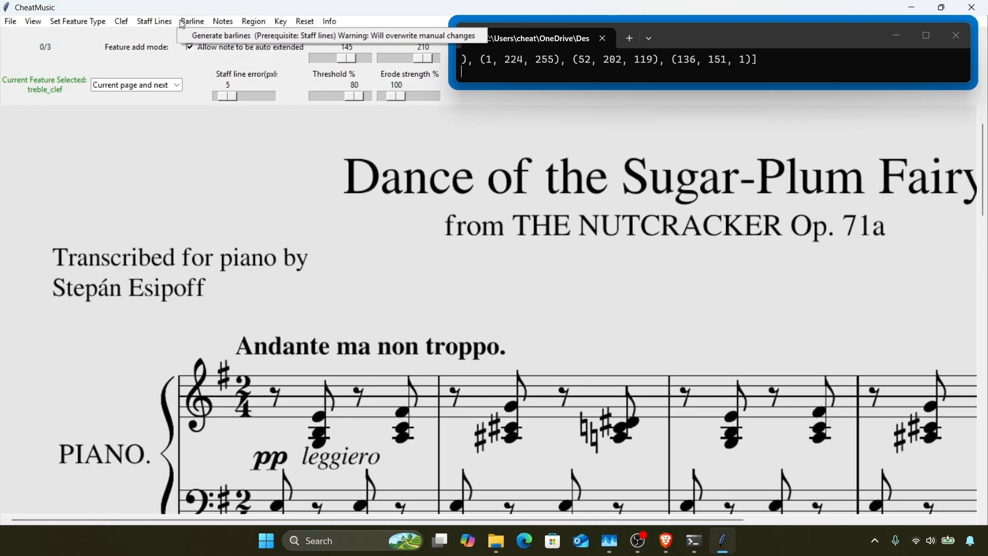
left_click(223, 21)
mouse_move(257, 23)
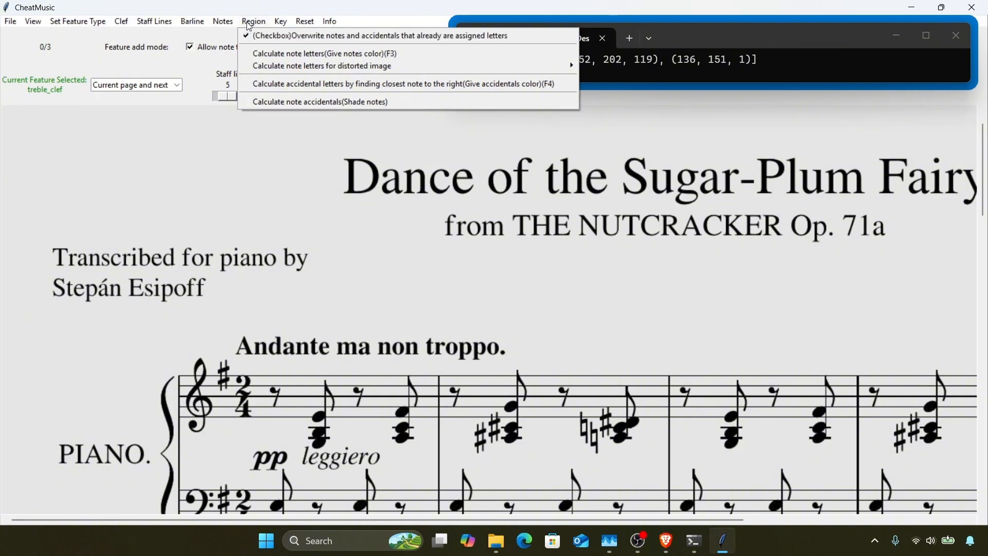
left_click(247, 23)
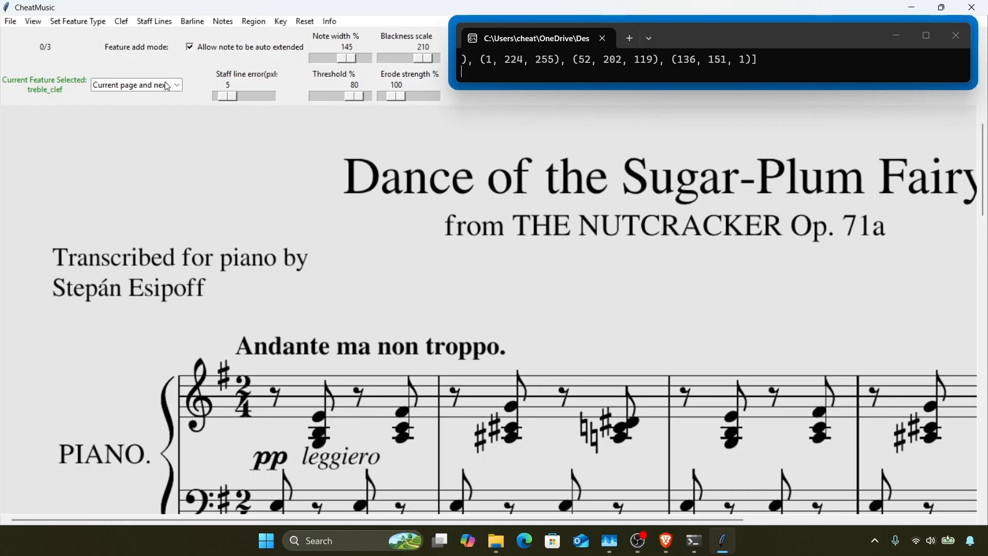
Step: Set the feature add mode to Single
left_click(170, 88)
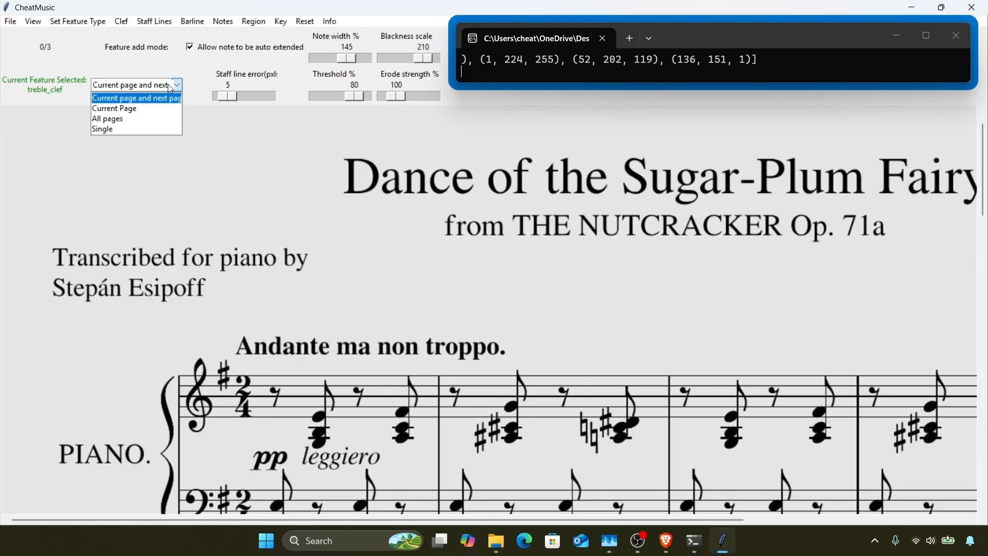
left_click(128, 129)
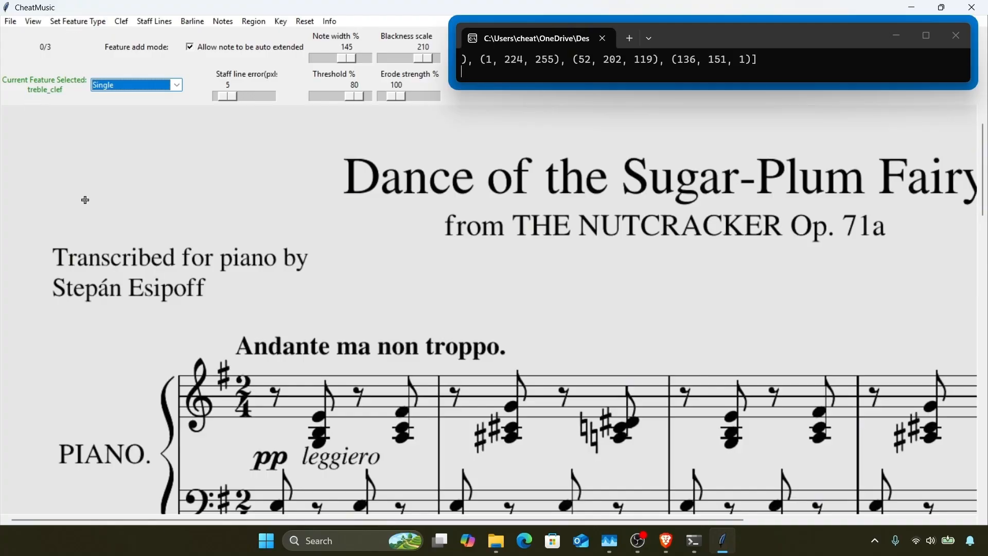
Step: Mark the treble clefs at the start of the first system and the measure 6 system individually
scroll(86, 201, "down", 4)
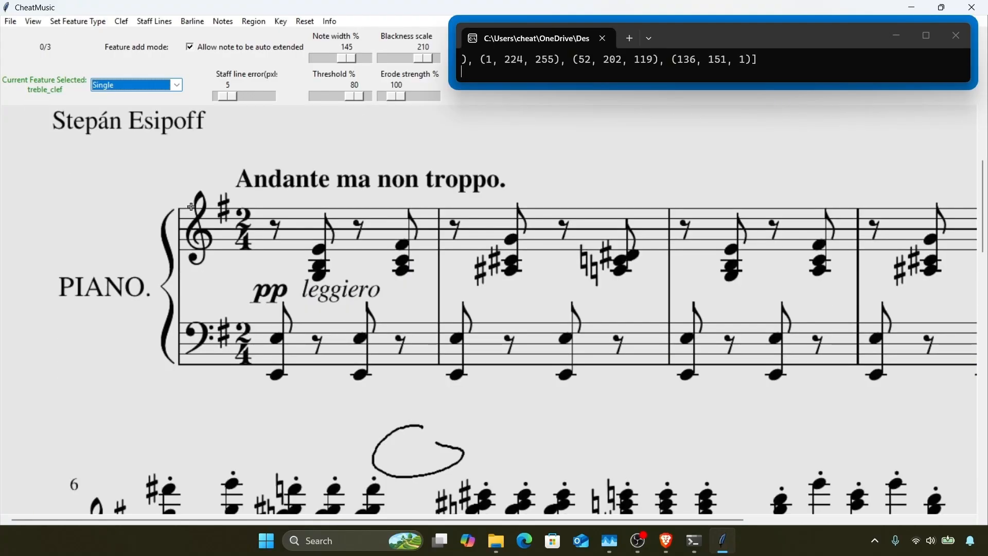
left_click(190, 208)
left_click_drag(192, 211, 212, 251)
scroll(237, 290, "down", 1)
scroll(238, 291, "down", 3)
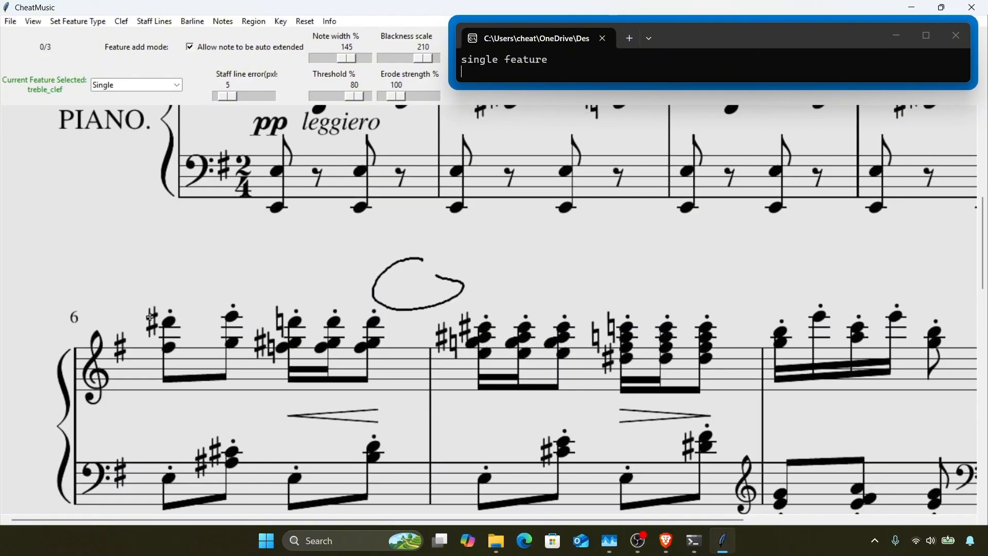
left_click_drag(86, 347, 108, 395)
scroll(111, 257, "up", 5)
Step: Set the feature type to bass clef and mark the first system's bass clef
left_click(92, 21)
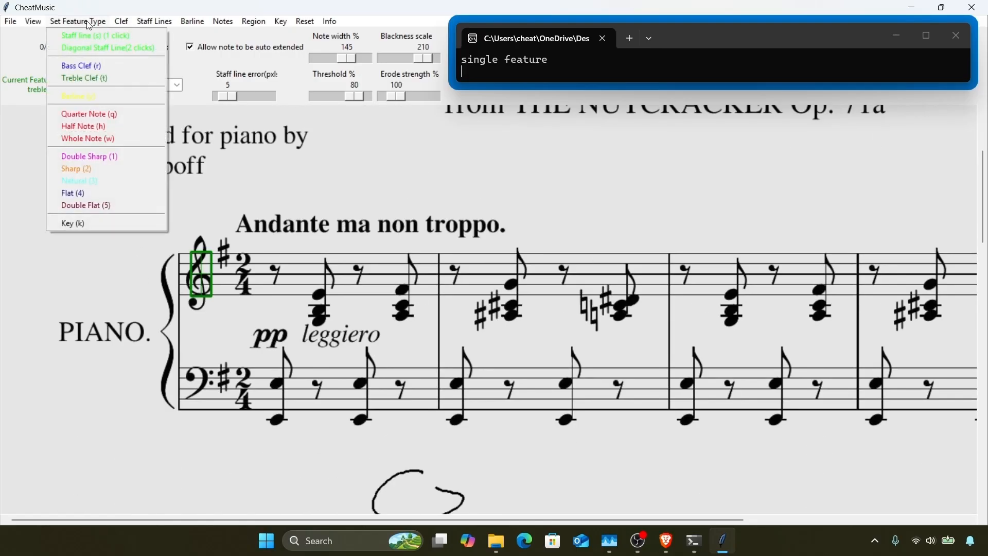
left_click(92, 70)
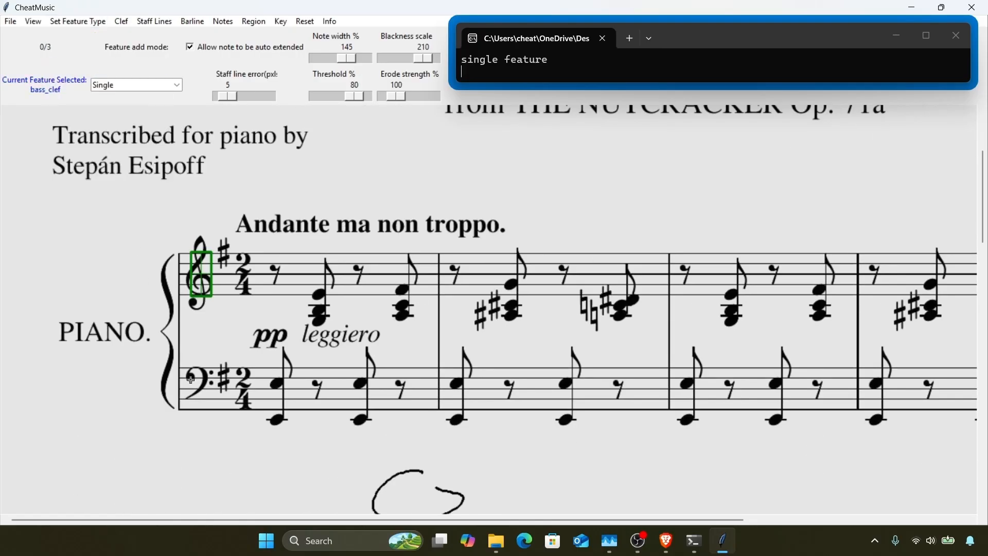
left_click_drag(185, 367, 210, 413)
scroll(263, 381, "down", 6)
scroll(263, 380, "down", 3)
scroll(263, 381, "up", 13)
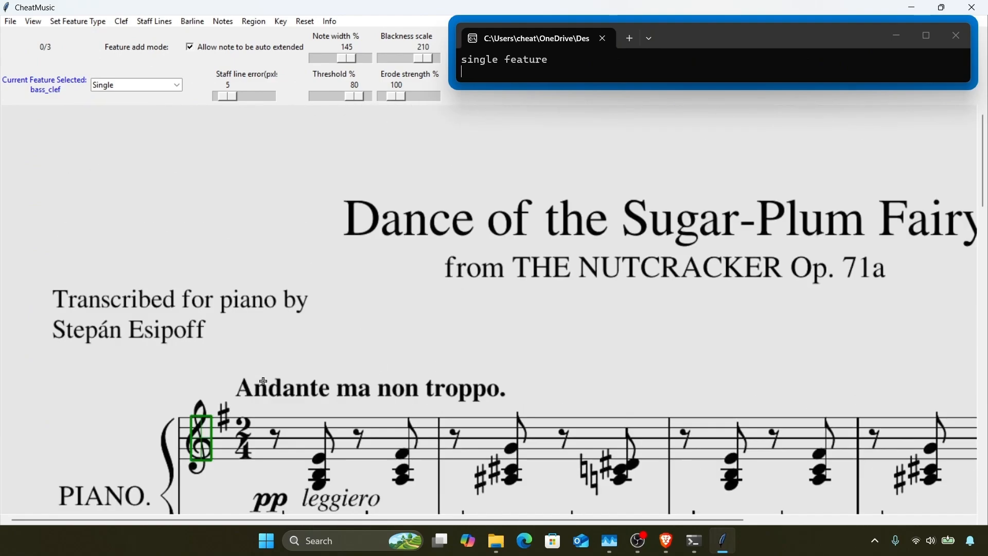
scroll(263, 381, "down", 3)
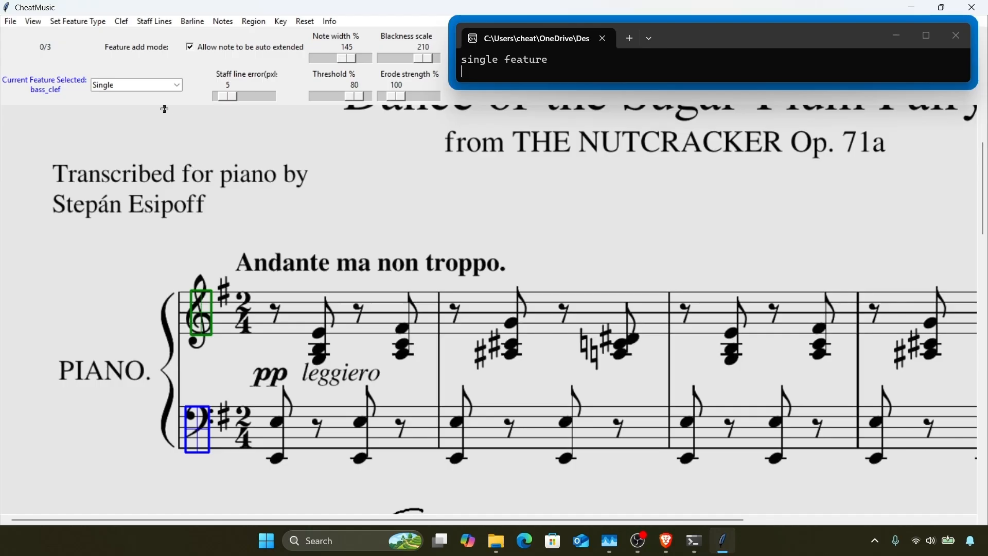
Step: Set the feature add mode to current page and next pages, and template-match the treble clef from measure 22 on the second page onward
left_click(177, 86)
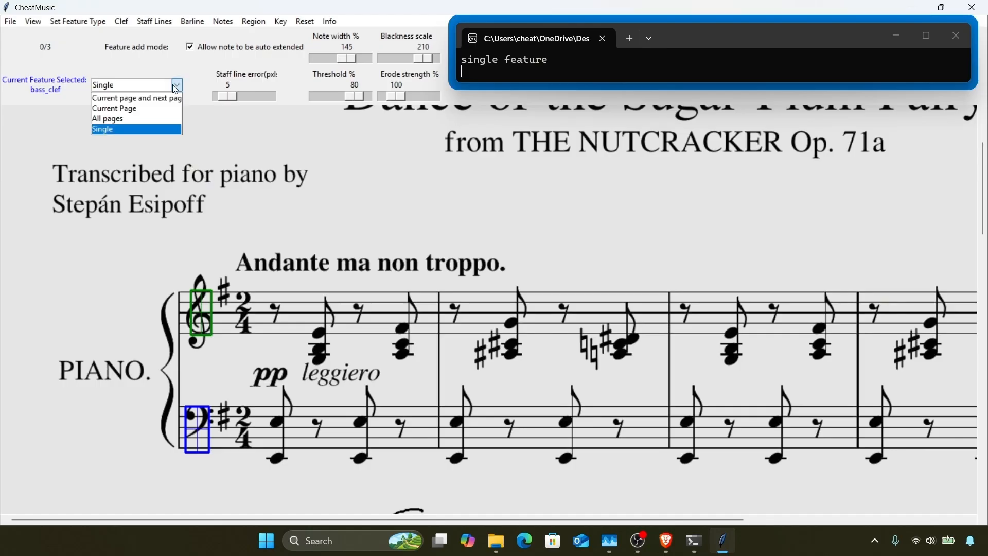
left_click(142, 99)
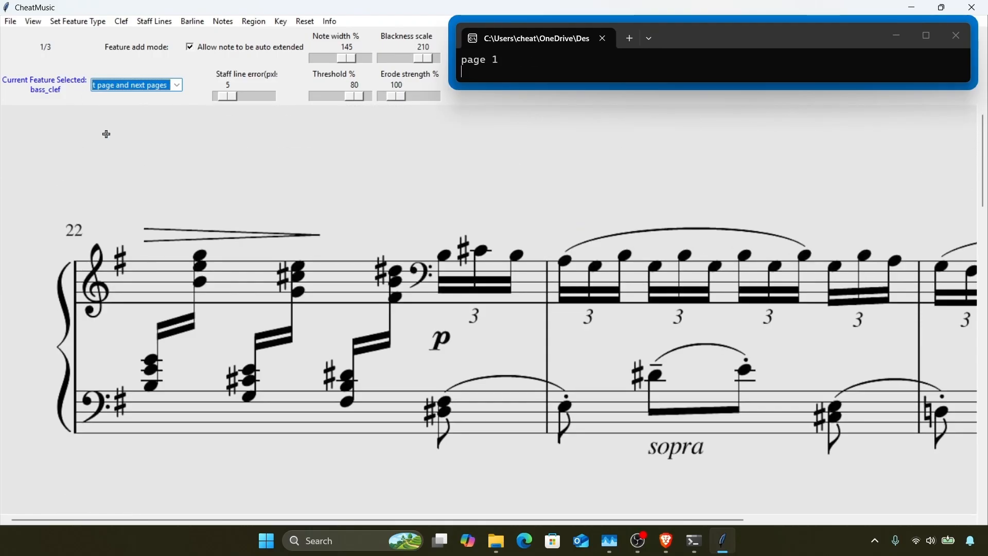
key("t")
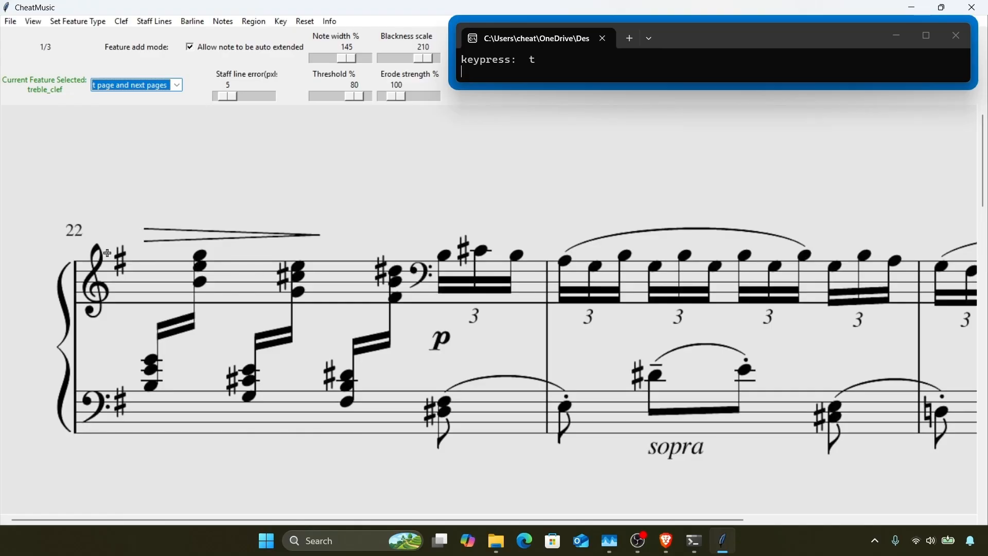
left_click_drag(89, 261, 107, 303)
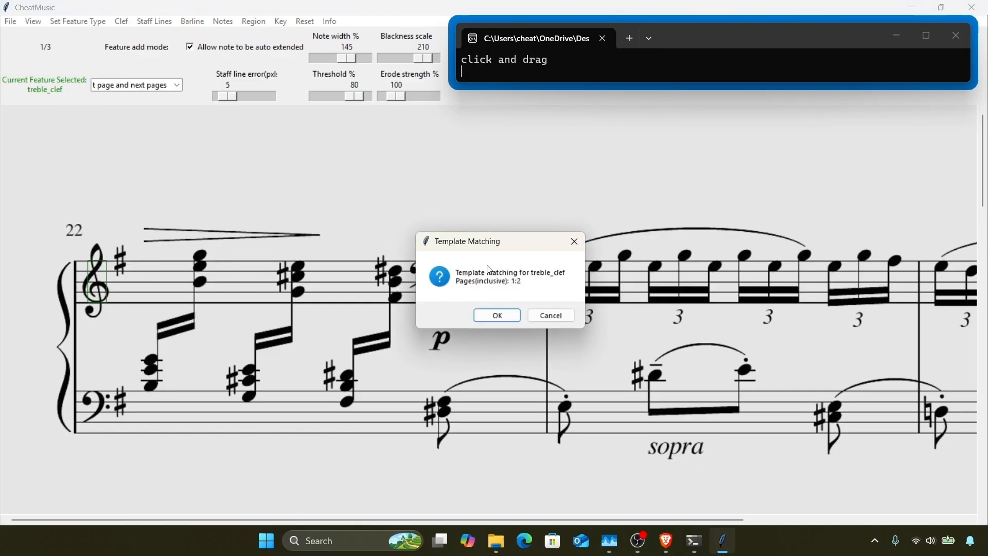
left_click(497, 313)
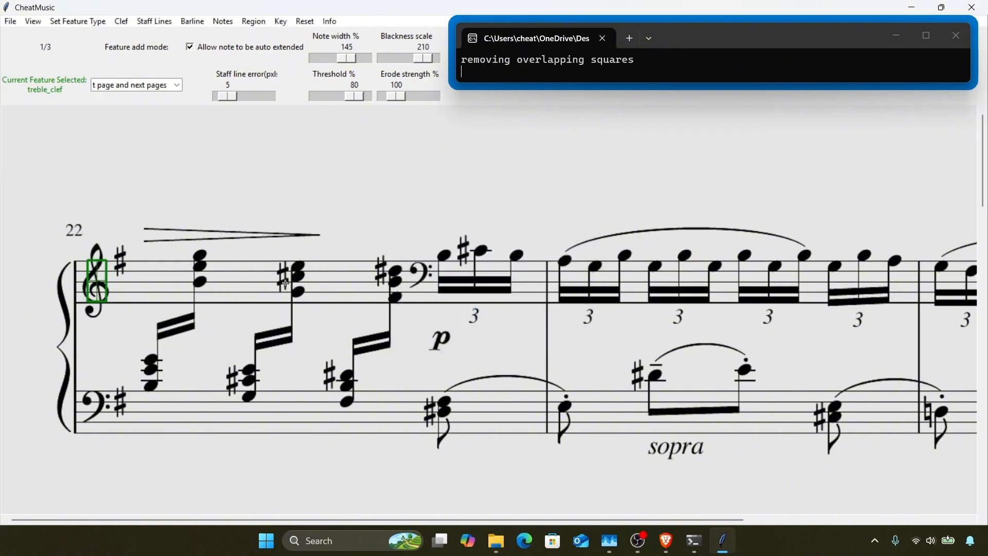
Step: Examine the treble clef matches down the second page, the per-page match log in the console, and the available feature add modes
scroll(128, 312, "down", 3)
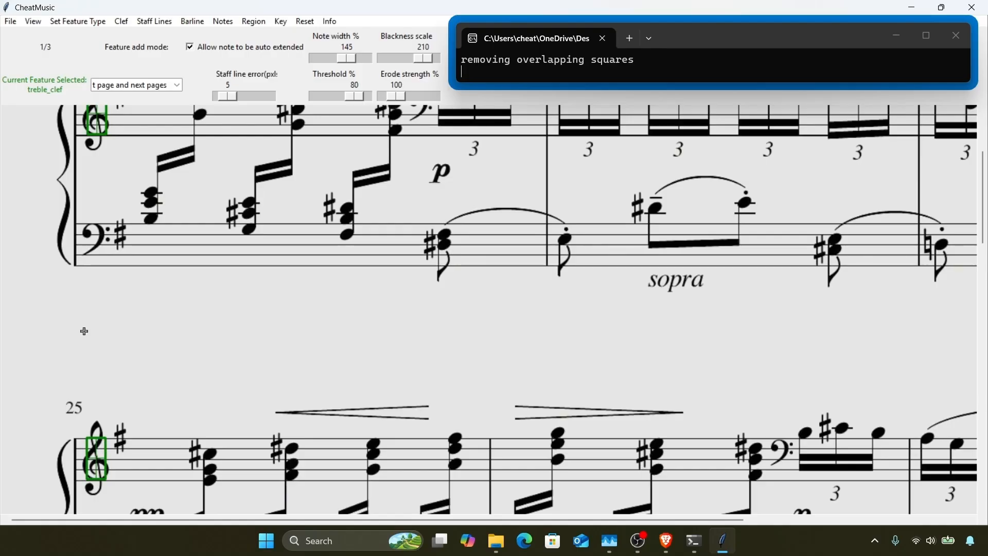
scroll(86, 349, "down", 10)
scroll(86, 350, "up", 12)
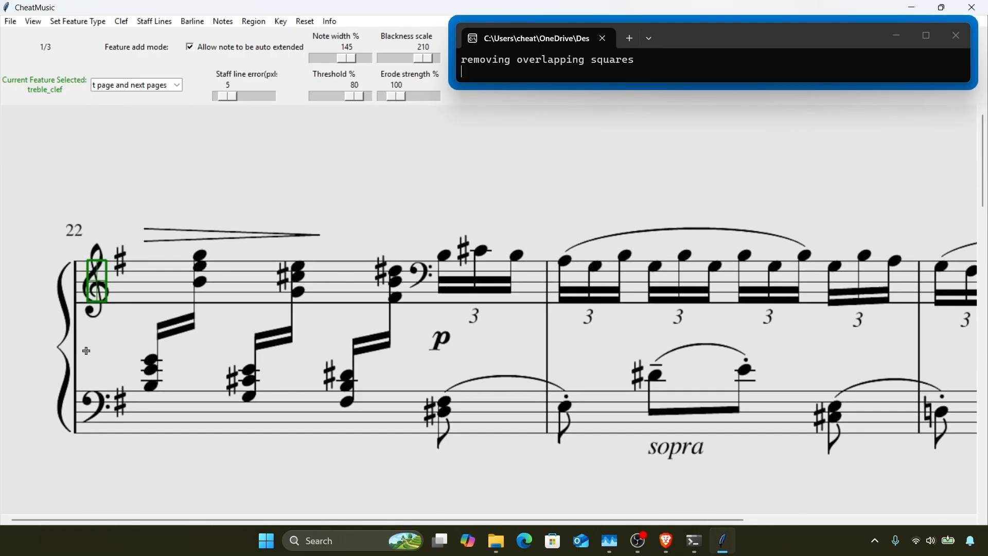
left_click(929, 36)
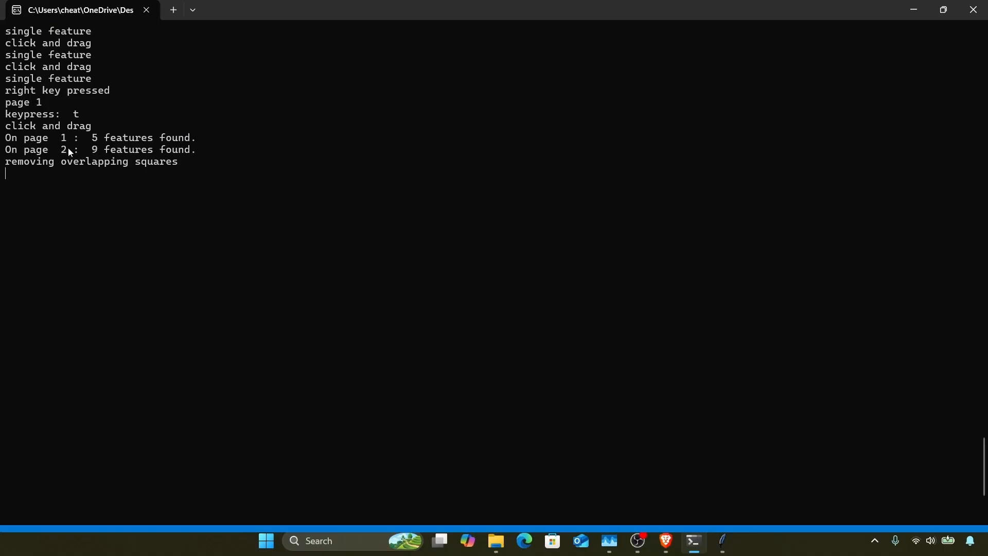
left_click(943, 9)
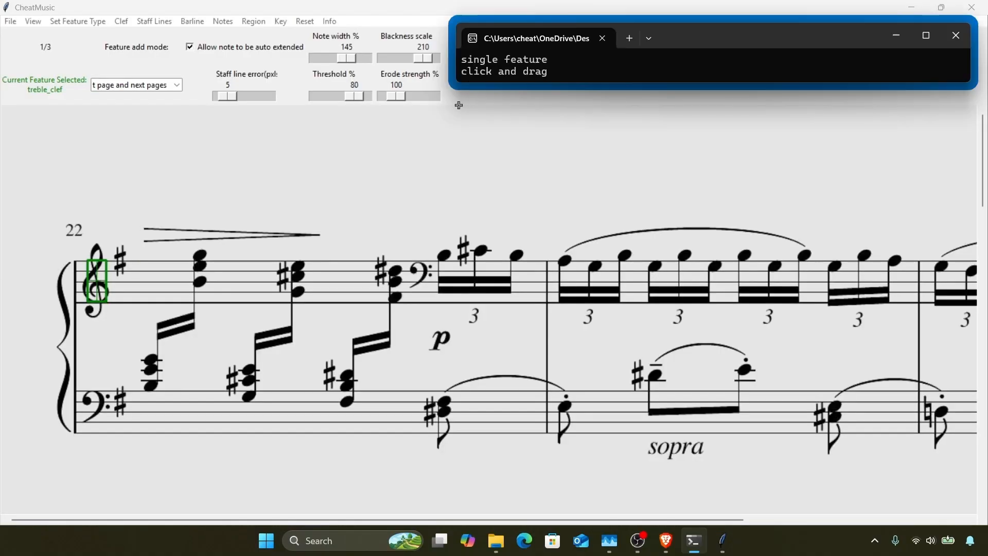
left_click(177, 85)
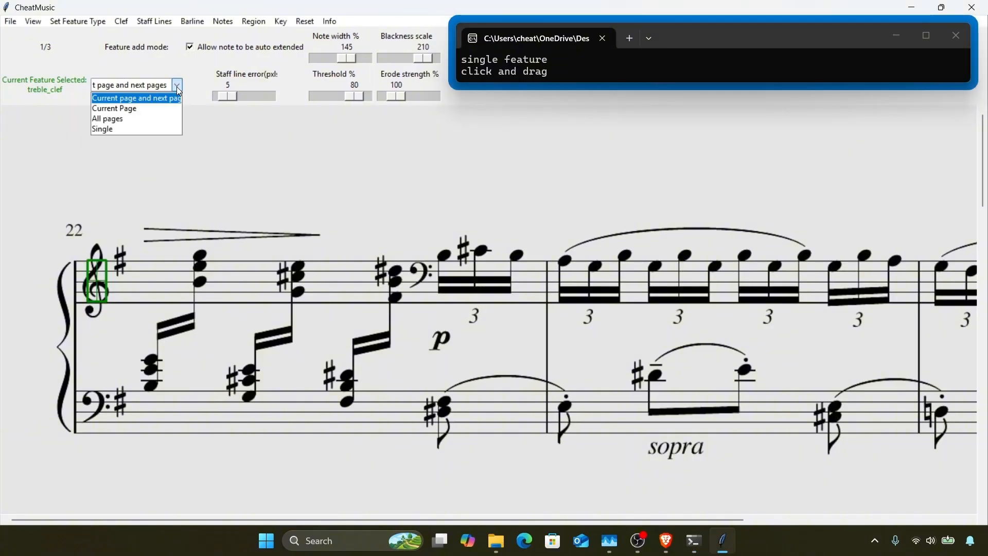
left_click(176, 90)
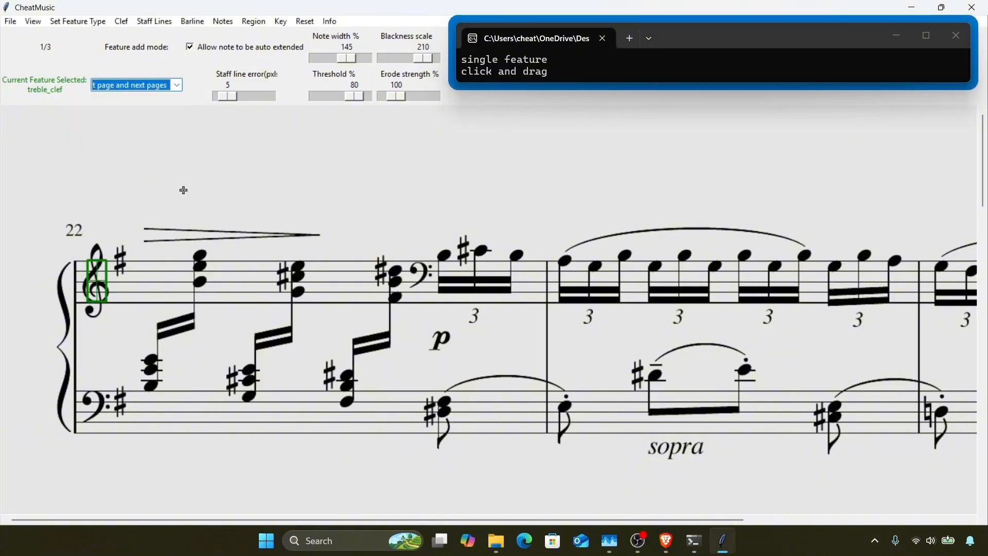
scroll(184, 189, "down", 3)
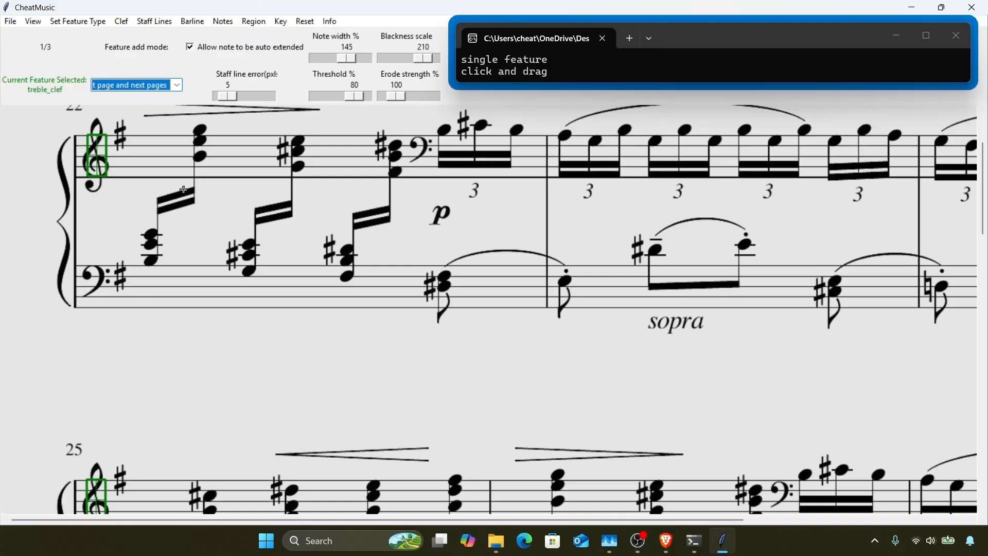
scroll(183, 190, "up", 3)
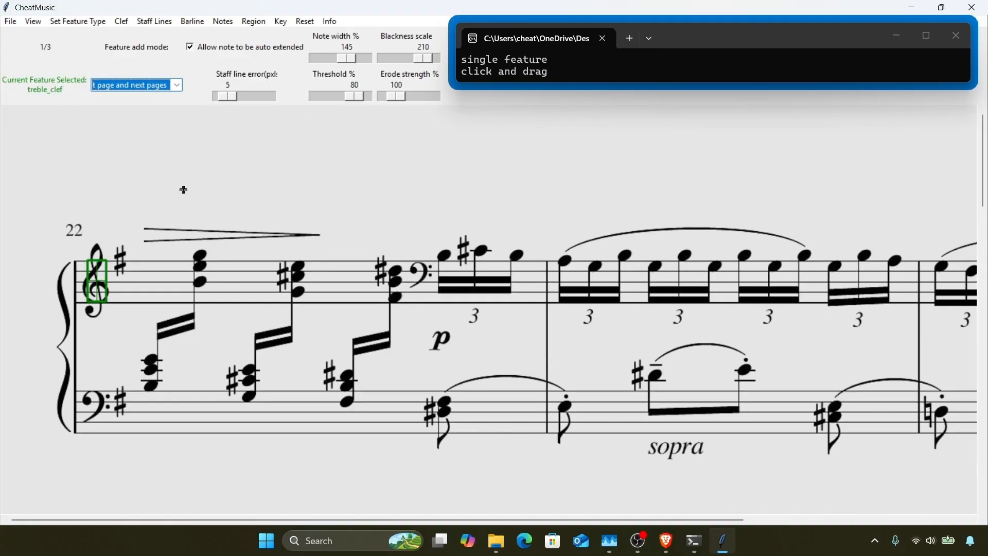
scroll(184, 190, "down", 14)
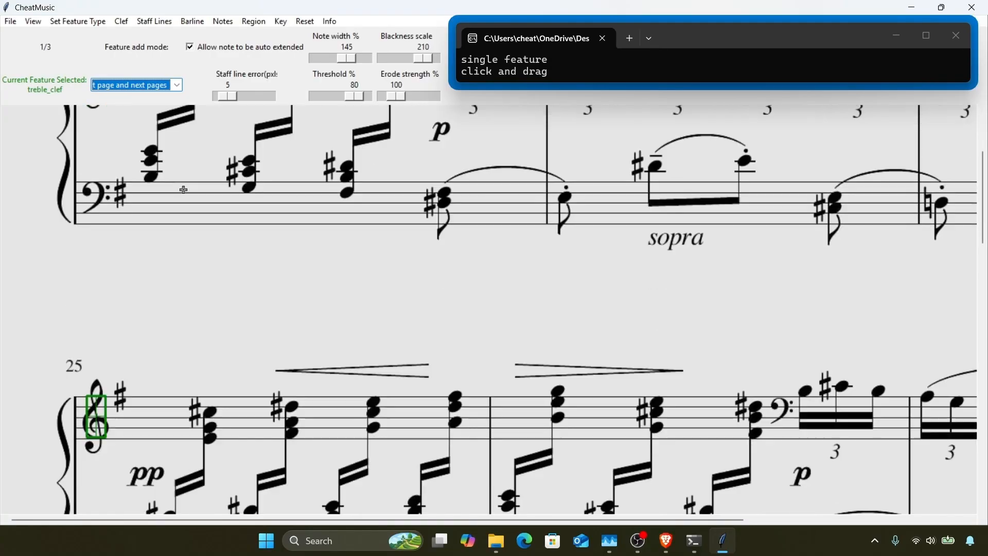
scroll(183, 189, "up", 14)
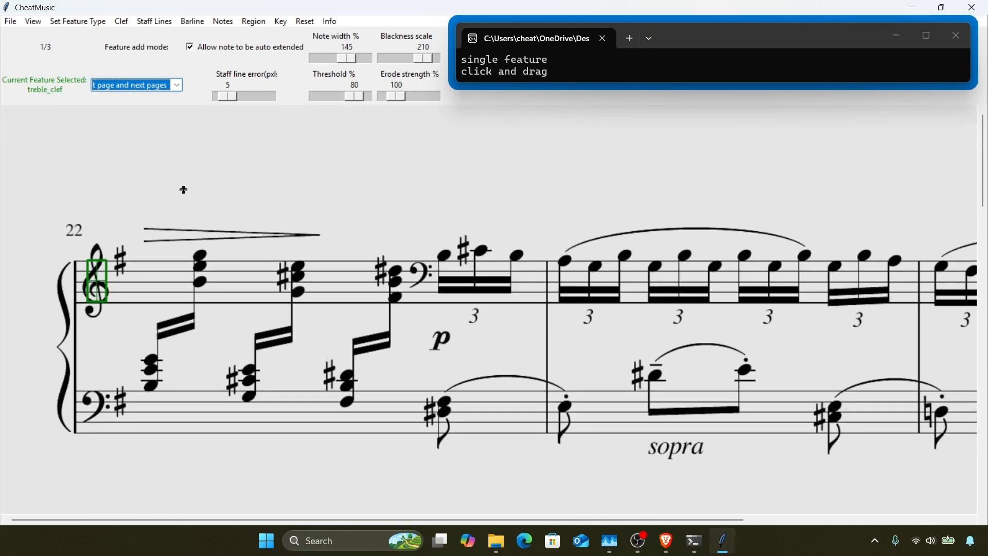
scroll(183, 190, "down", 12)
scroll(183, 189, "up", 12)
scroll(184, 190, "up", 15)
Step: Reopen the annotations file "tchaikovsky dance of the sugar plum fairy_start.pkl" from the Examples folder
left_click(11, 21)
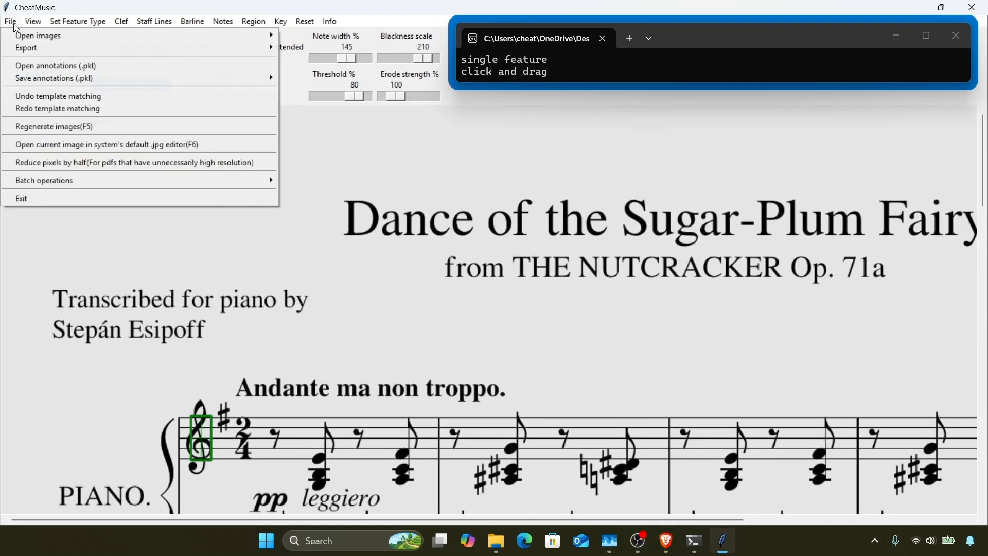
left_click(48, 69)
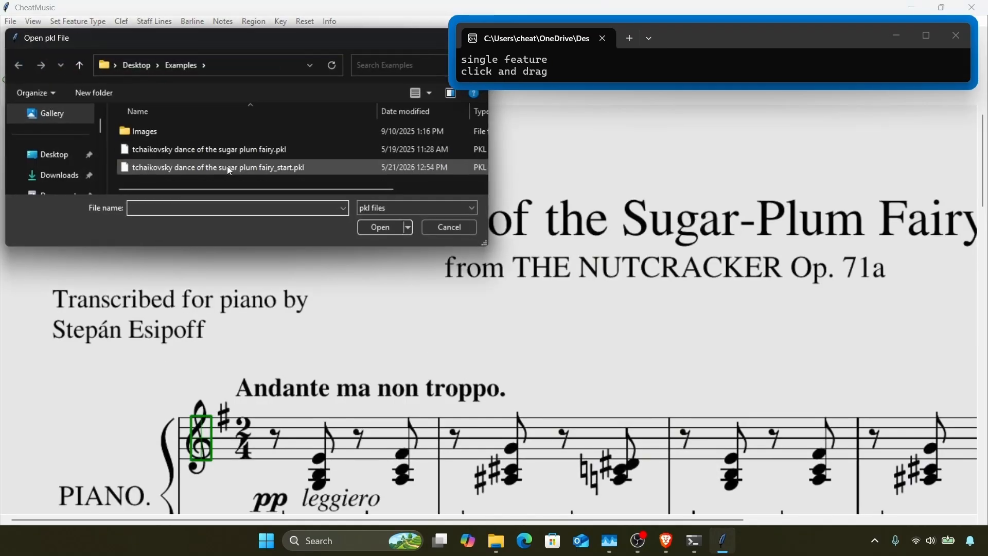
double_click(227, 166)
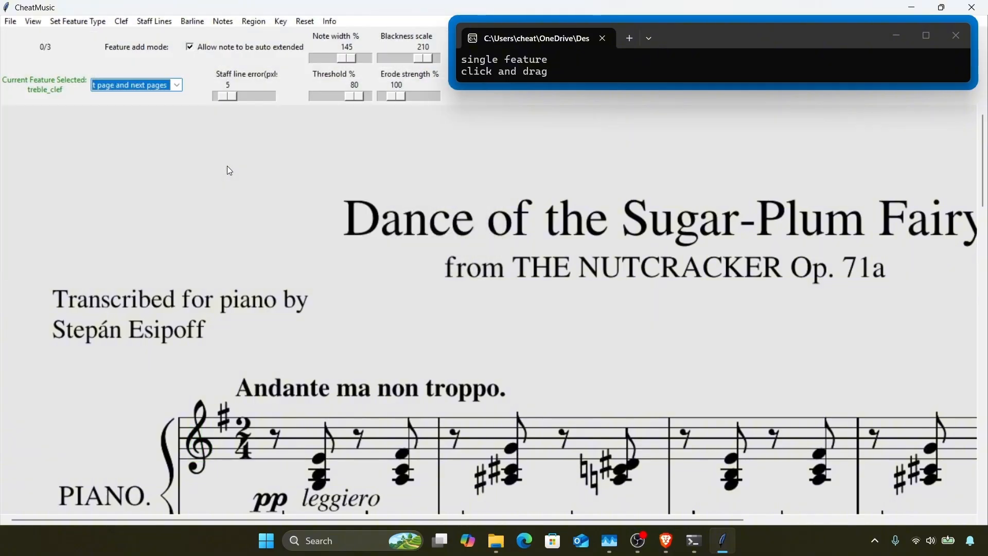
Step: Template-match the first system's treble clef across the current page and next pages, with treble clef as the feature type
scroll(227, 165, "down", 2)
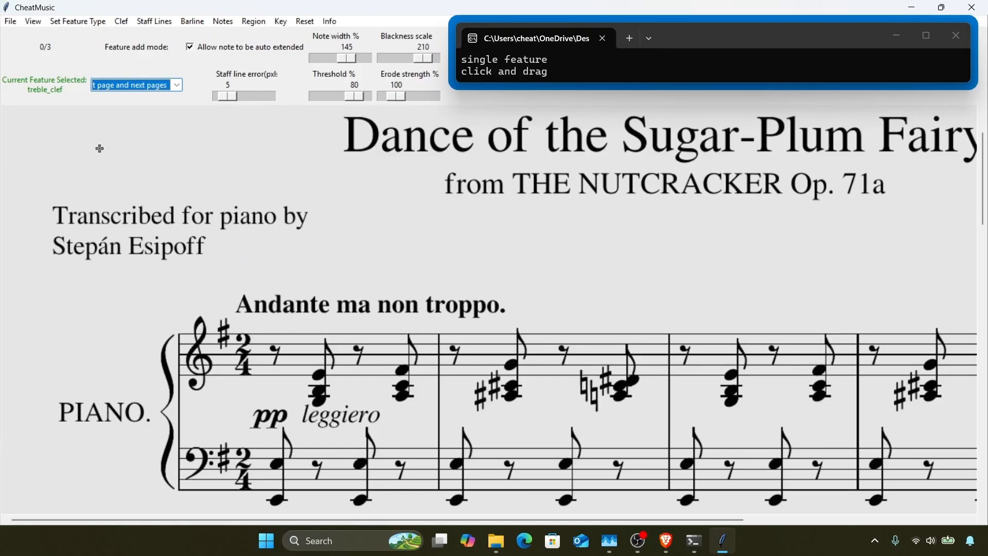
scroll(81, 194, "down", 2)
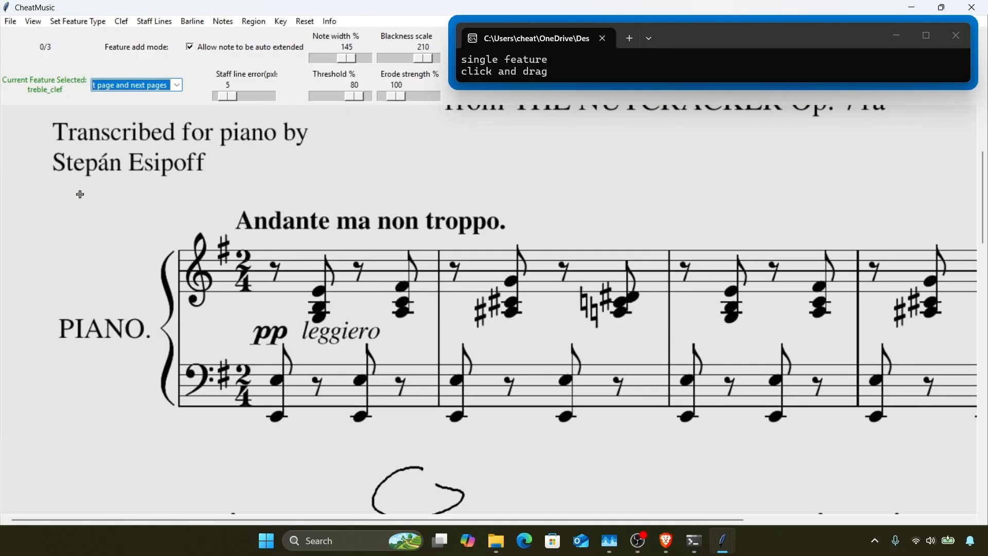
left_click(171, 90)
left_click(158, 96)
left_click(73, 22)
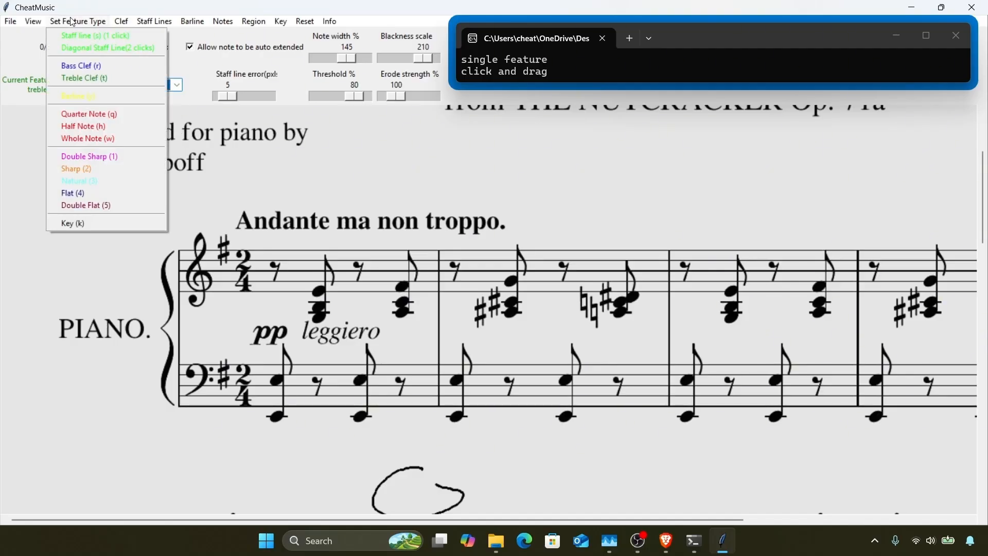
left_click(84, 78)
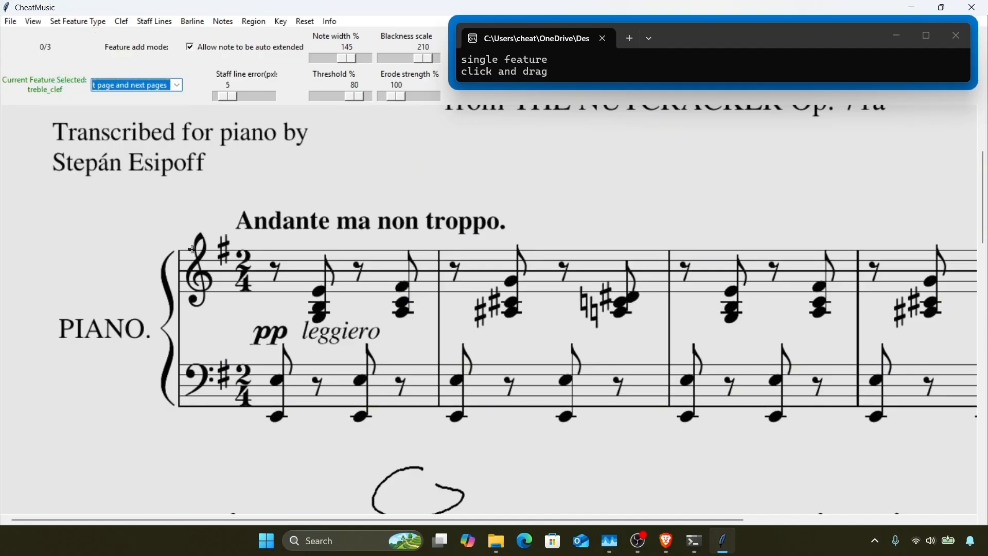
left_click_drag(190, 248, 210, 289)
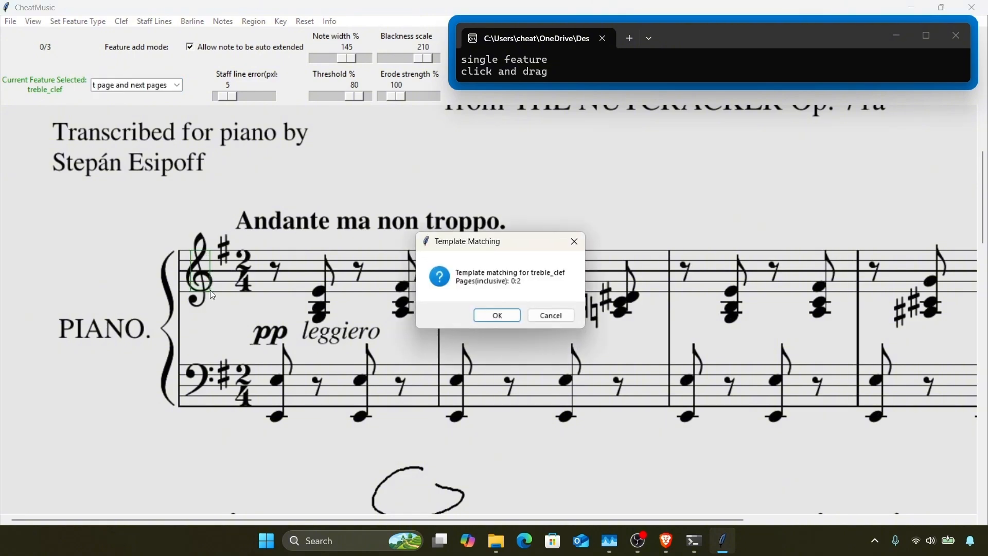
key("Return")
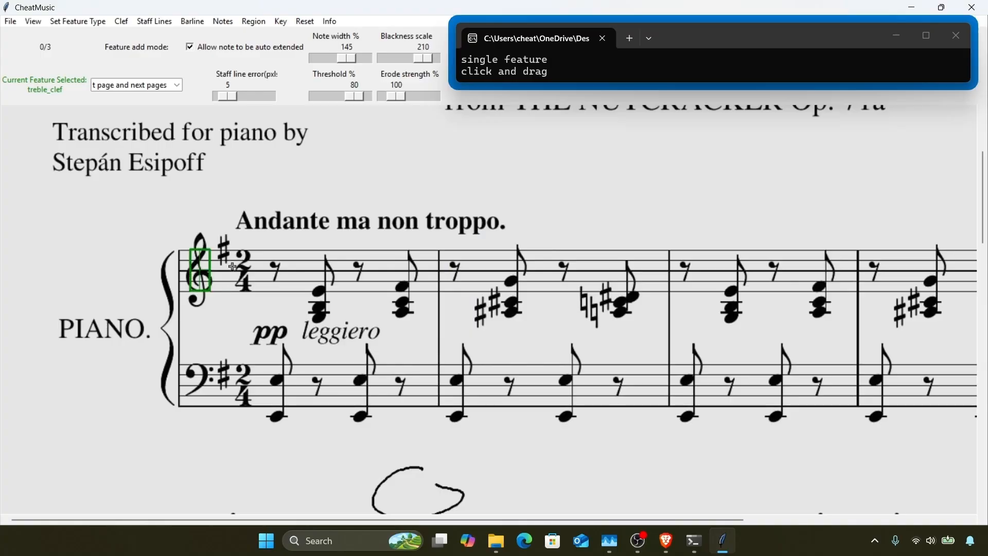
Step: Set the feature type to bass clef and template-match the first system's bass clef across pages 0 to 2
left_click(93, 24)
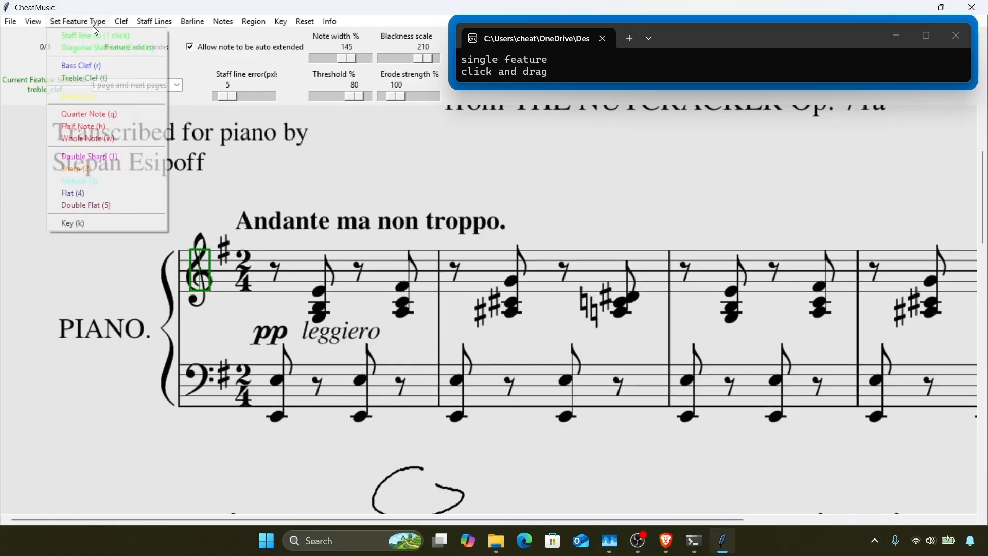
left_click(93, 63)
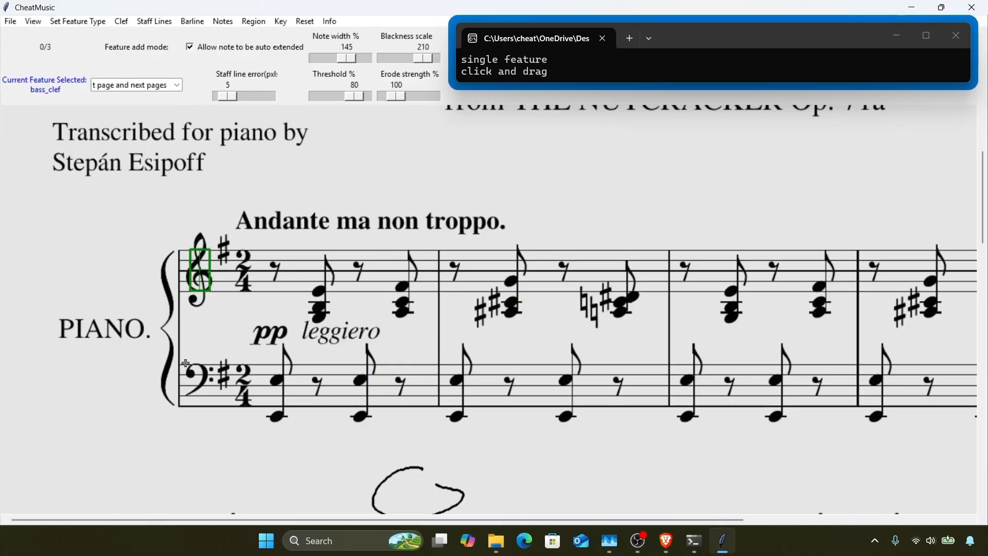
left_click_drag(185, 363, 208, 410)
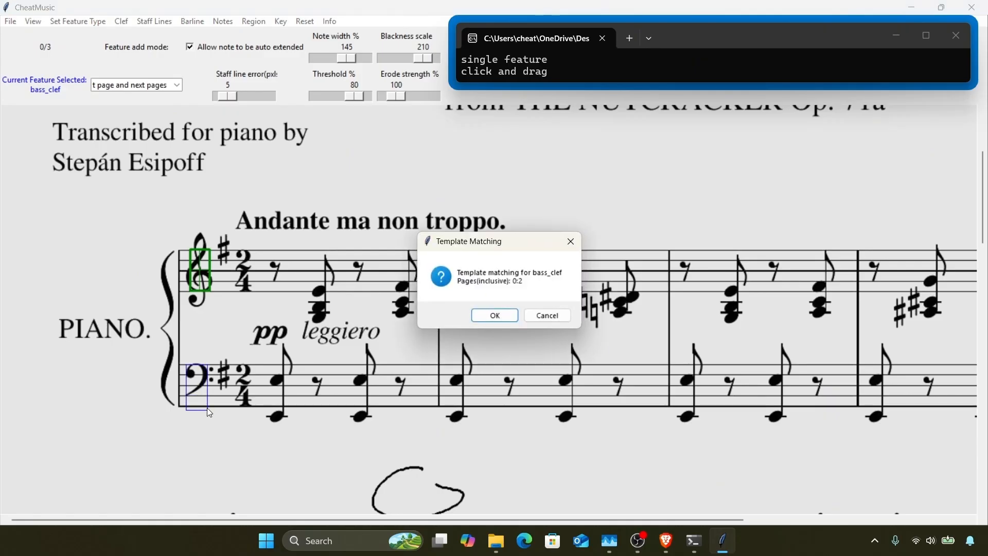
key("Return")
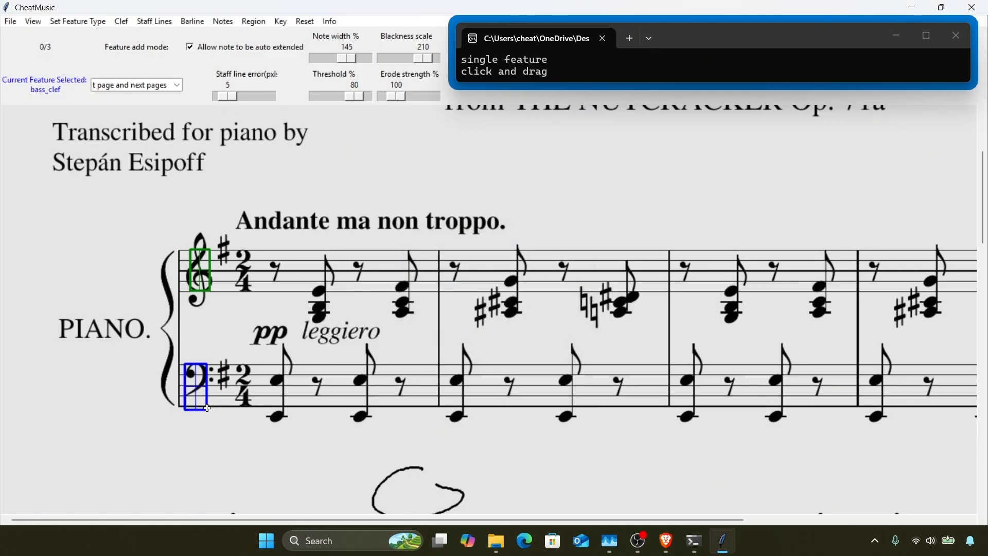
scroll(207, 408, "down", 5)
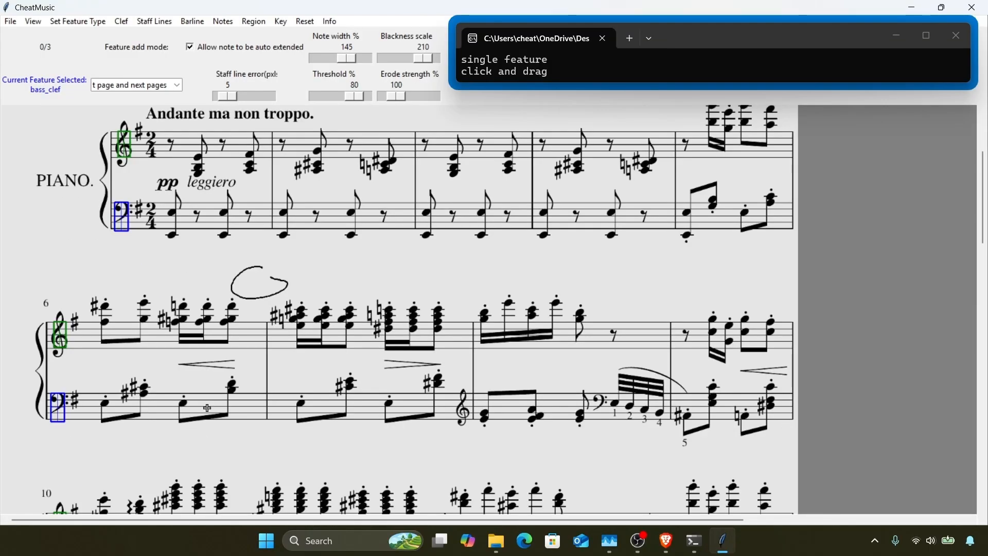
Step: Set the feature type to treble clef and template-match the small mid-line treble clef before measure 16 across pages 0 to 2
scroll(198, 436, "up", 1)
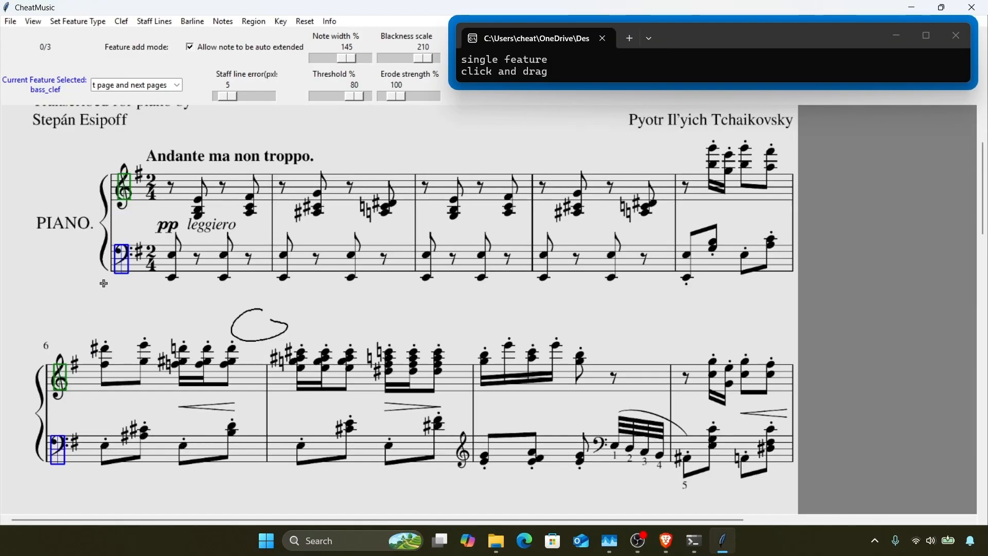
scroll(104, 282, "down", 2)
scroll(103, 283, "down", 1)
scroll(61, 338, "down", 7)
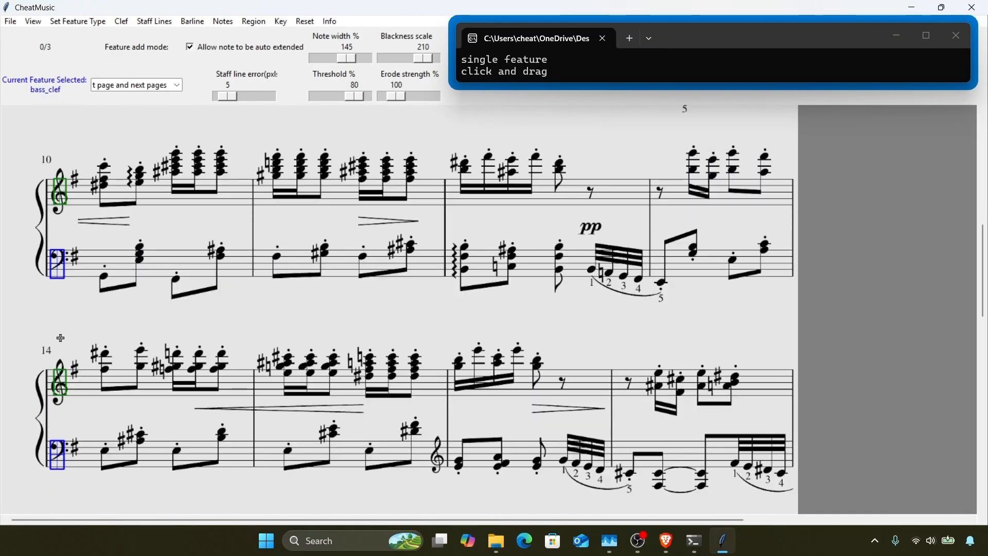
scroll(61, 338, "down", 4)
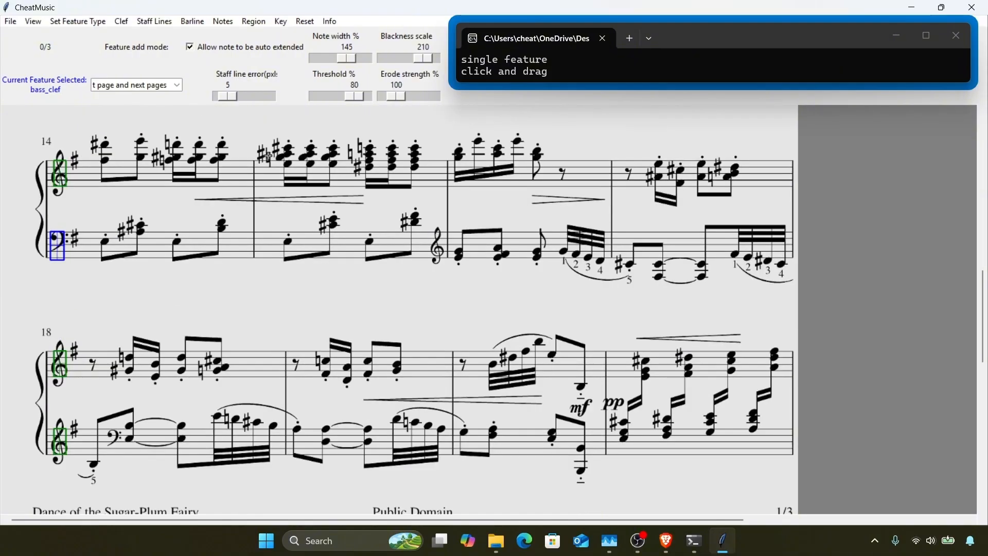
left_click(60, 21)
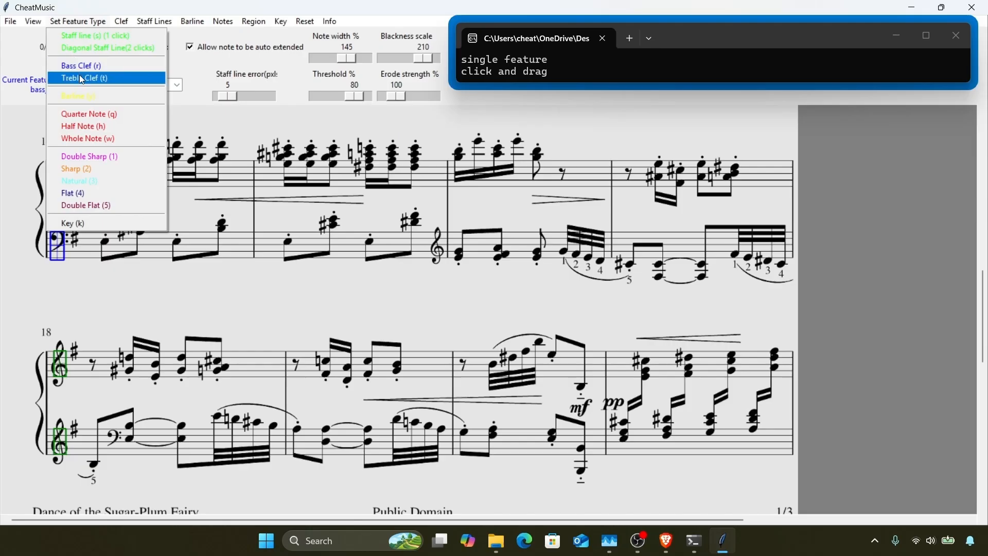
left_click(82, 80)
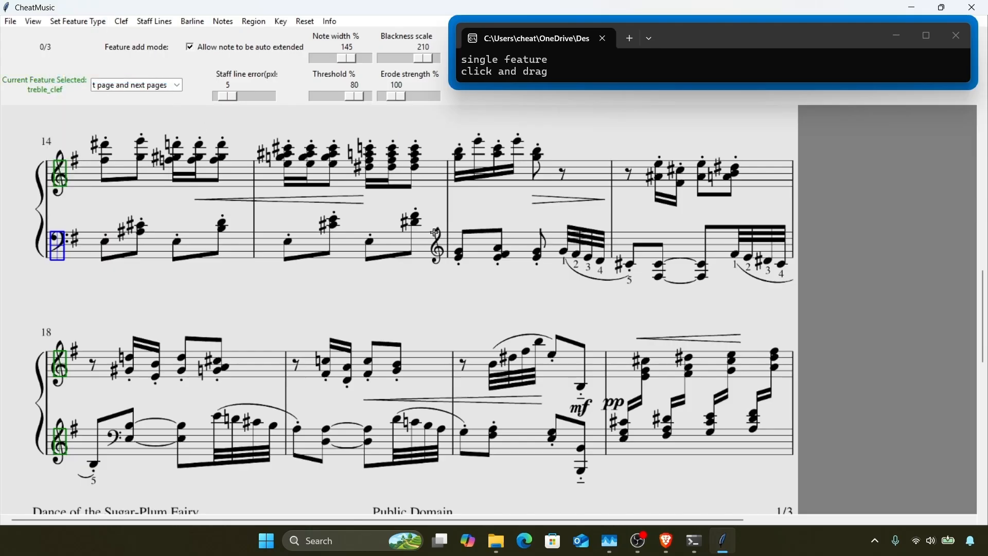
left_click_drag(435, 233, 446, 259)
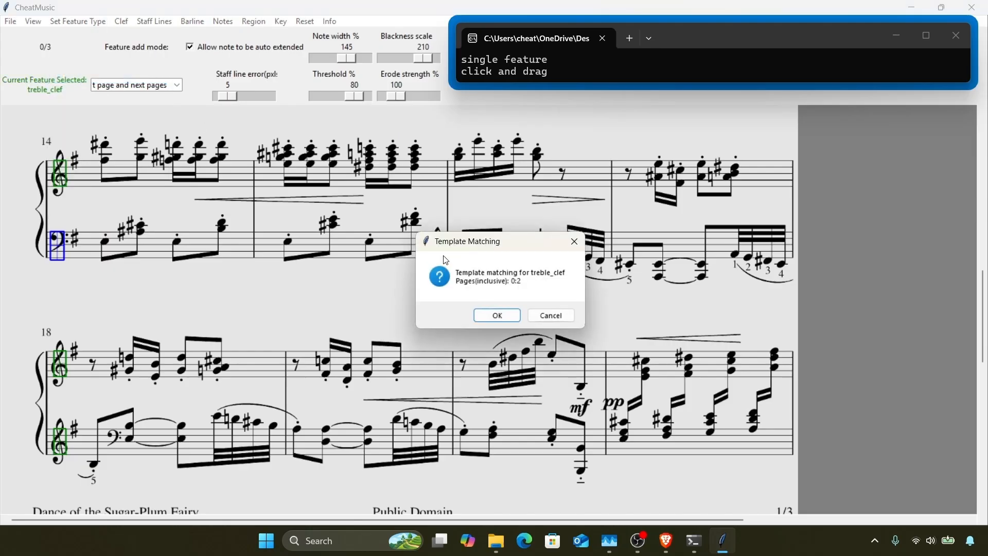
key("Return")
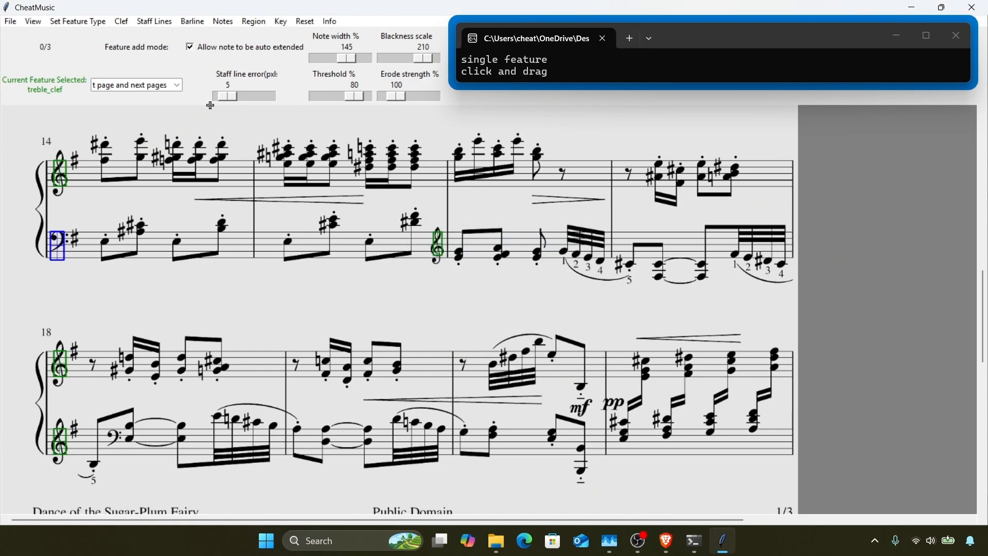
Step: Set the feature type to bass clef and template-match the small bass clef in measure 18 across the current page and next pages
left_click(94, 24)
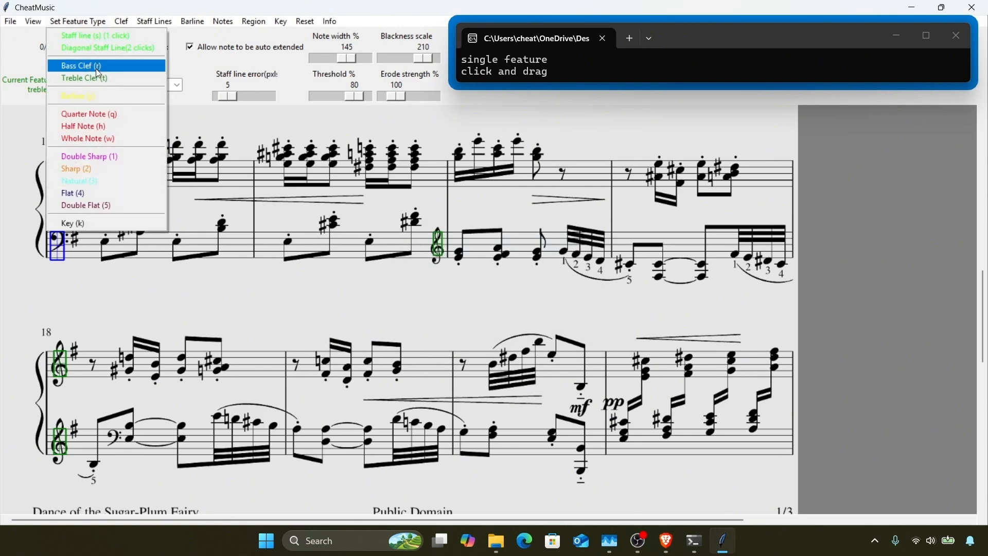
left_click(99, 70)
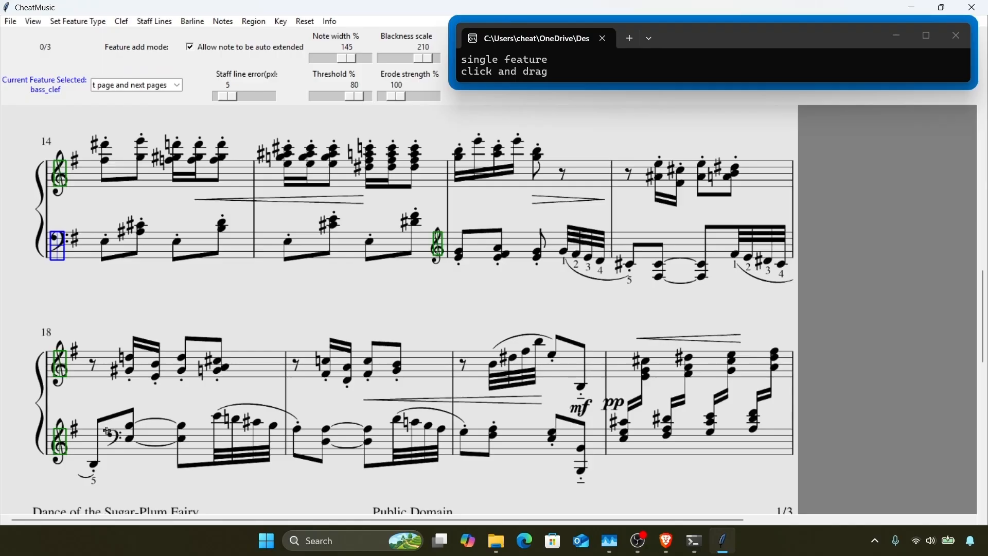
left_click_drag(106, 429, 119, 458)
key("Return")
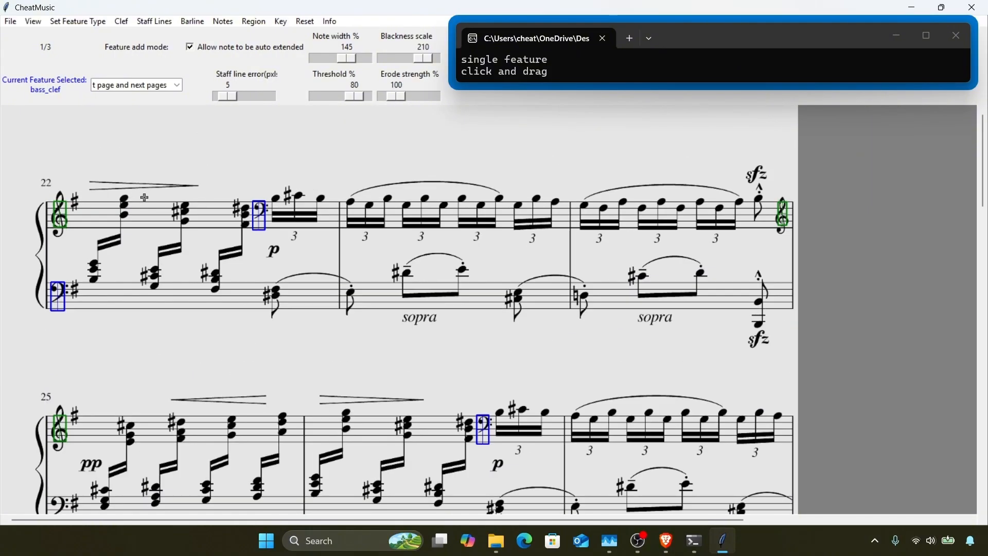
Step: Template-match the unmarked bass clef at measure 25 on the second page across the current page and next pages
scroll(276, 225, "down", 2)
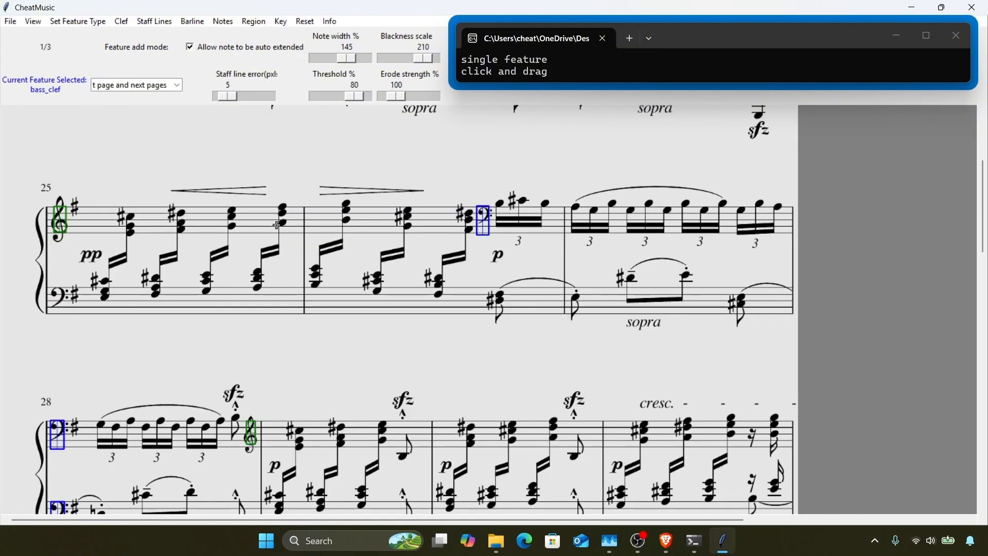
scroll(276, 225, "down", 1)
scroll(277, 226, "up", 1)
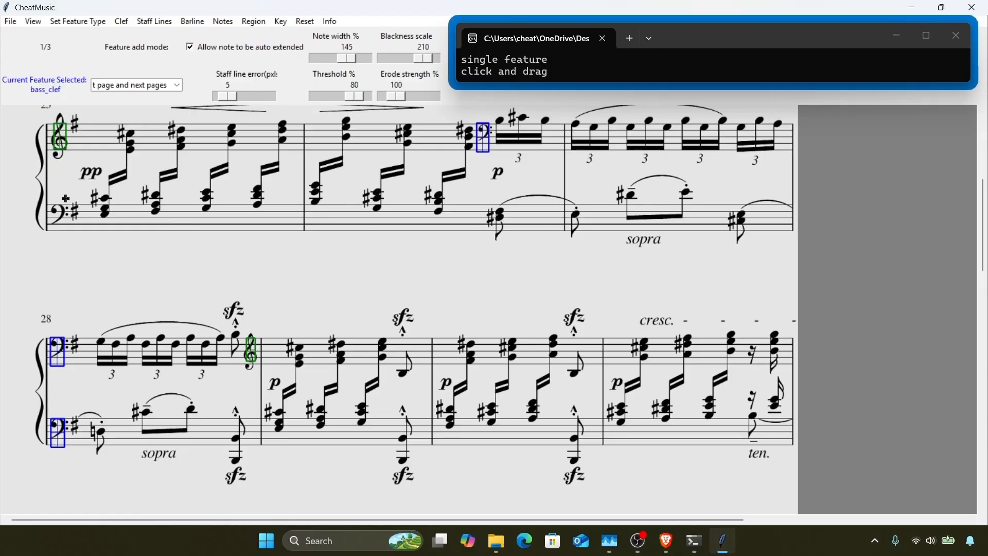
left_click_drag(50, 204, 67, 233)
key("Return")
Step: Examine the treble and bass clef markings through the last page and back on the first page for missed clefs
scroll(171, 278, "down", 1)
scroll(171, 278, "down", 3)
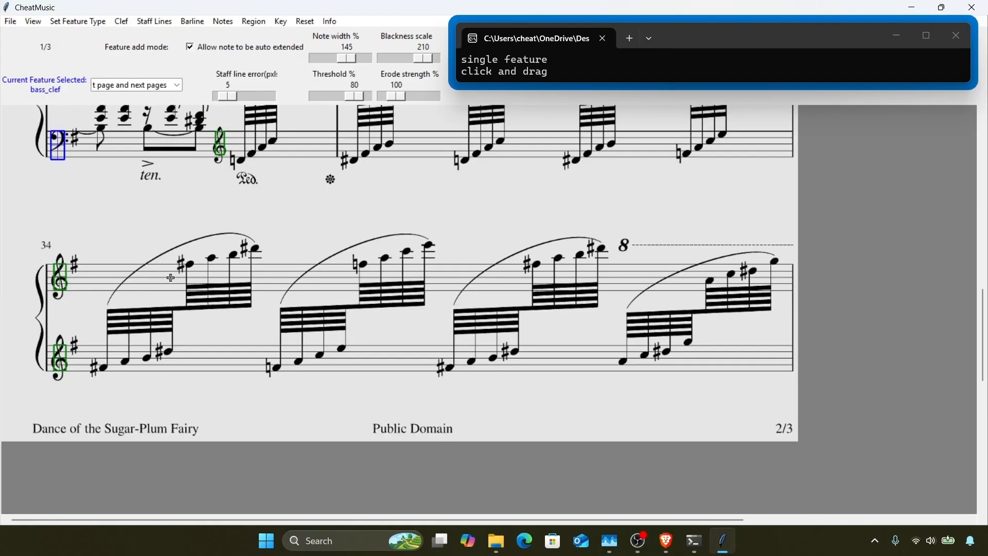
scroll(171, 278, "down", 5)
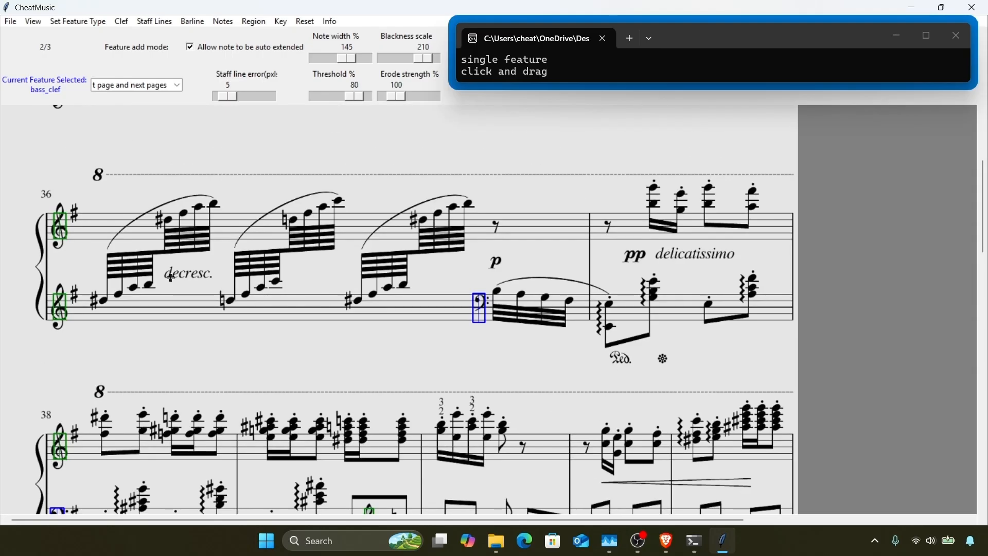
scroll(171, 278, "down", 2)
scroll(171, 277, "down", 4)
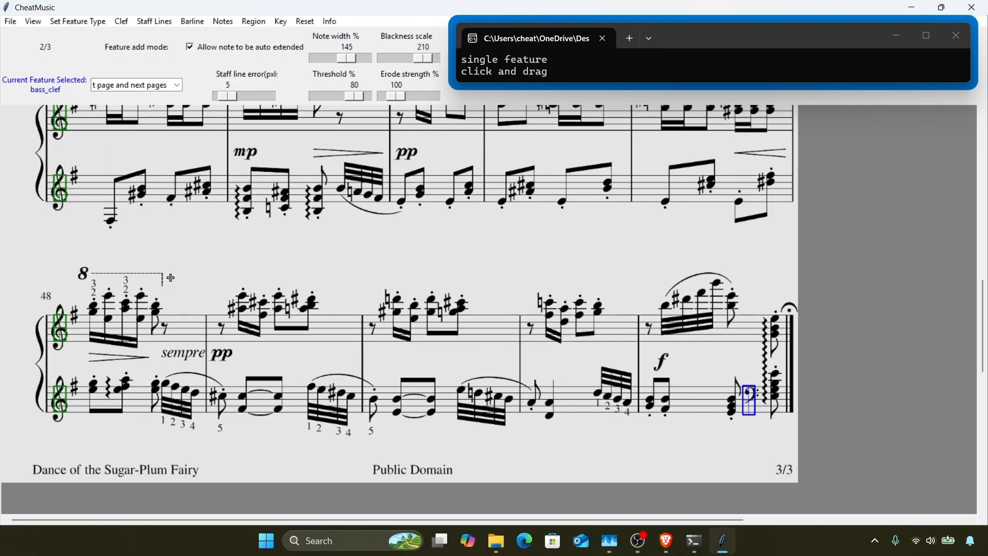
key("Left")
key("Left")
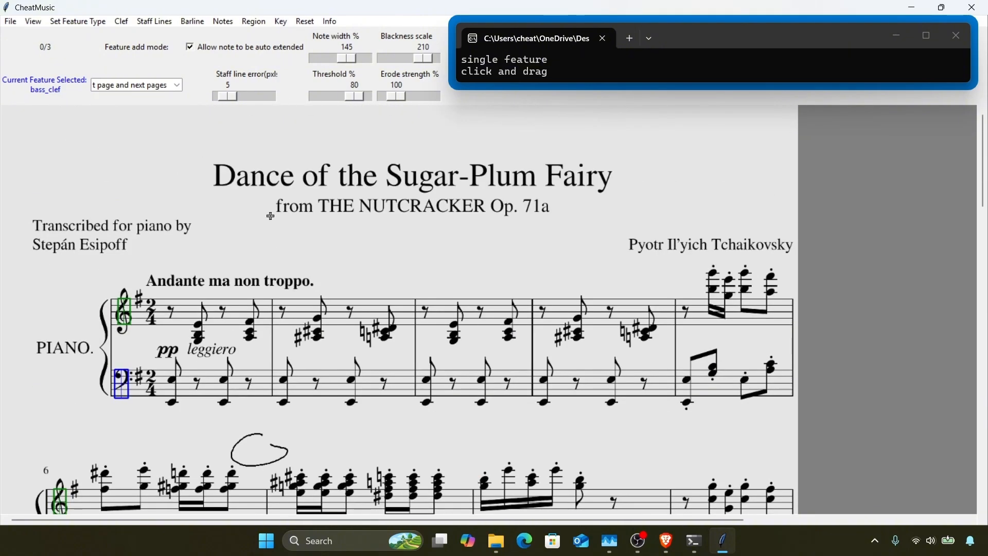
scroll(495, 204, "down", 3)
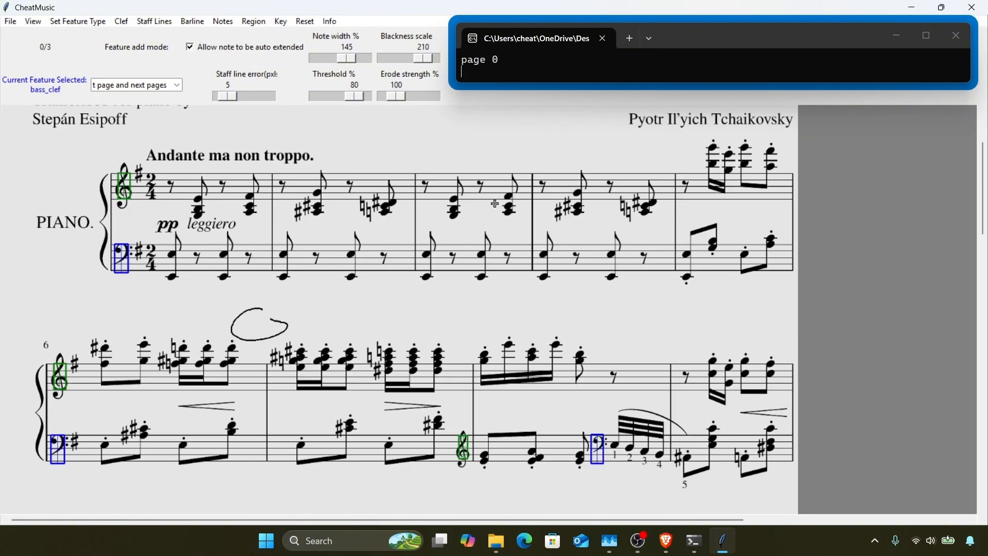
scroll(495, 204, "up", 2)
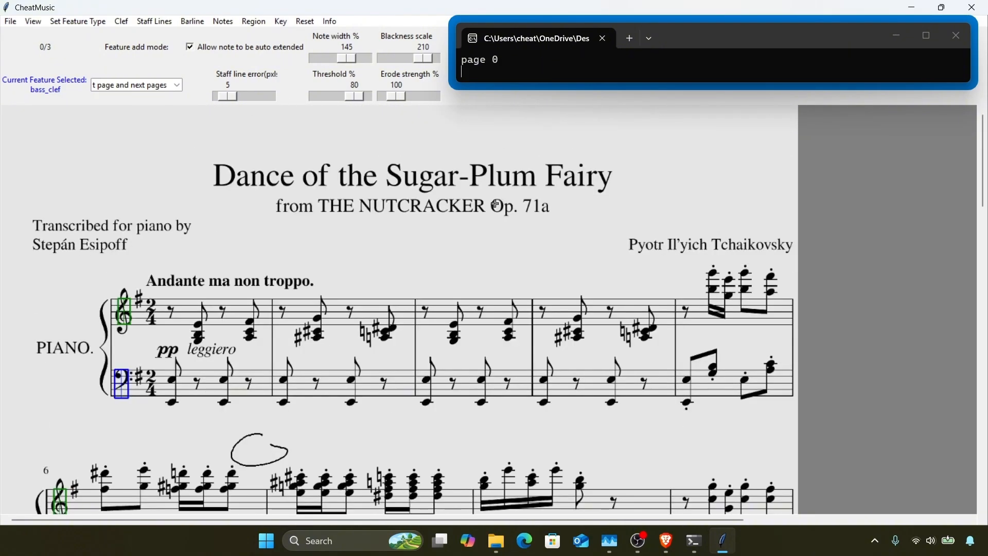
Step: Generate the staff lines with the primary method, keeping the feature add mode on current page and next pages
left_click(162, 85)
left_click(152, 97)
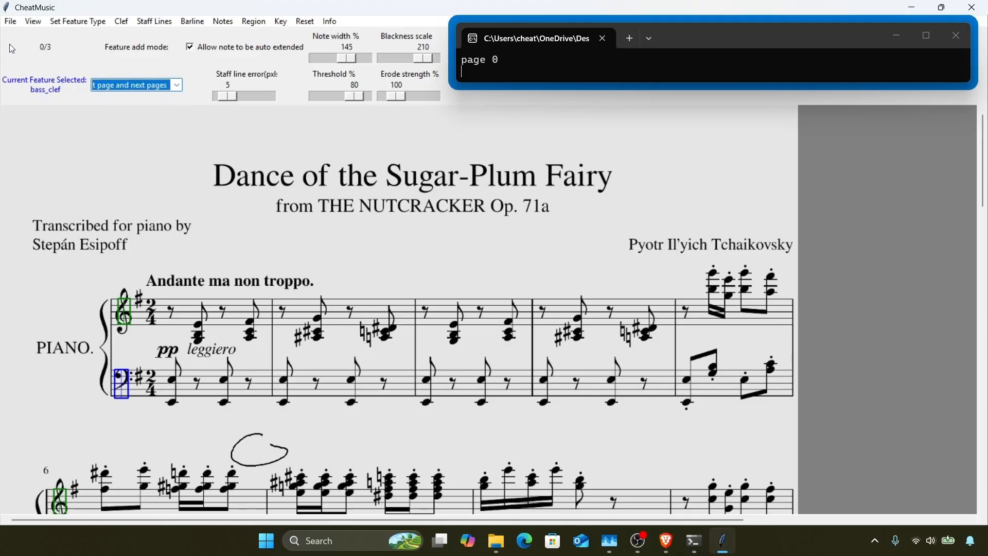
left_click(161, 23)
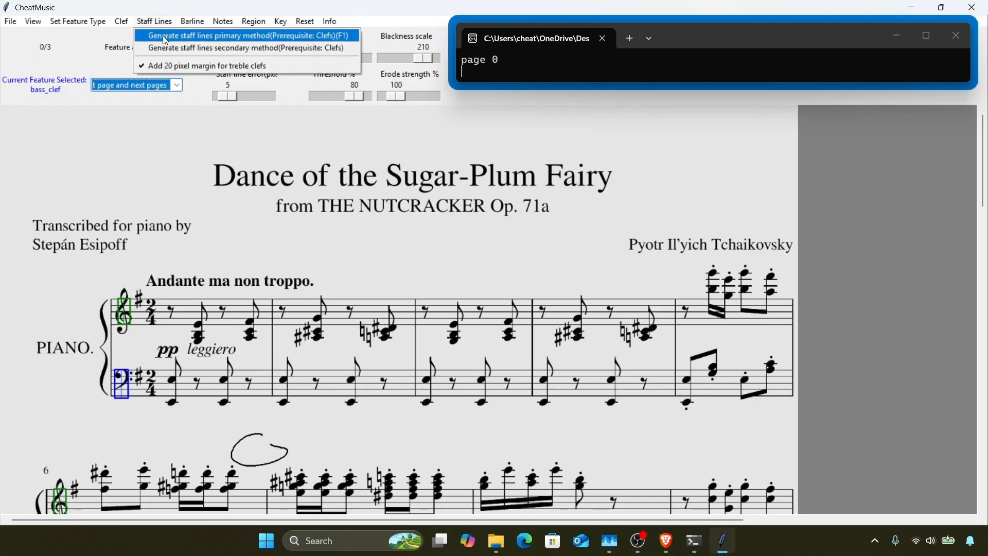
left_click(163, 36)
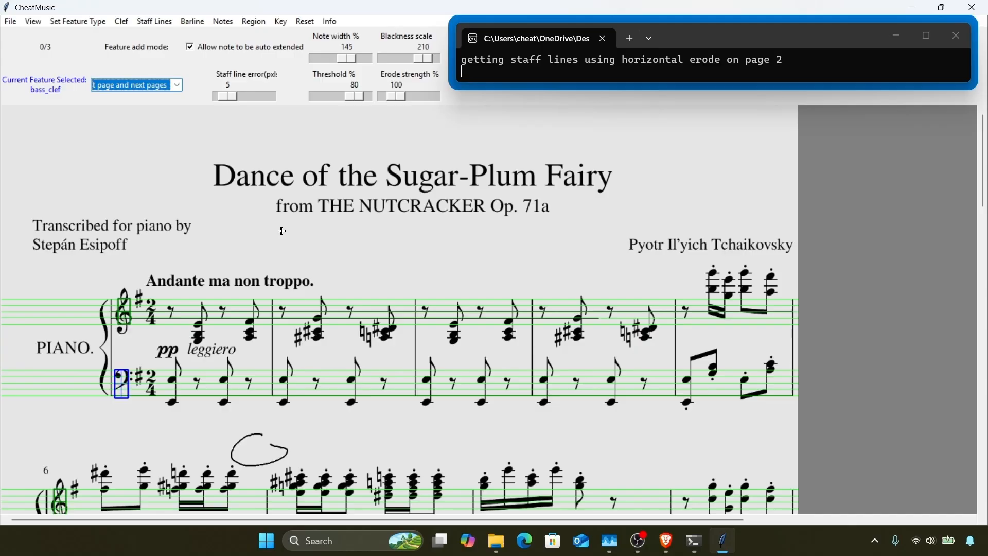
Step: Examine the generated staff lines on every system of all three pages, returning to the start of the first page
scroll(282, 231, "down", 3)
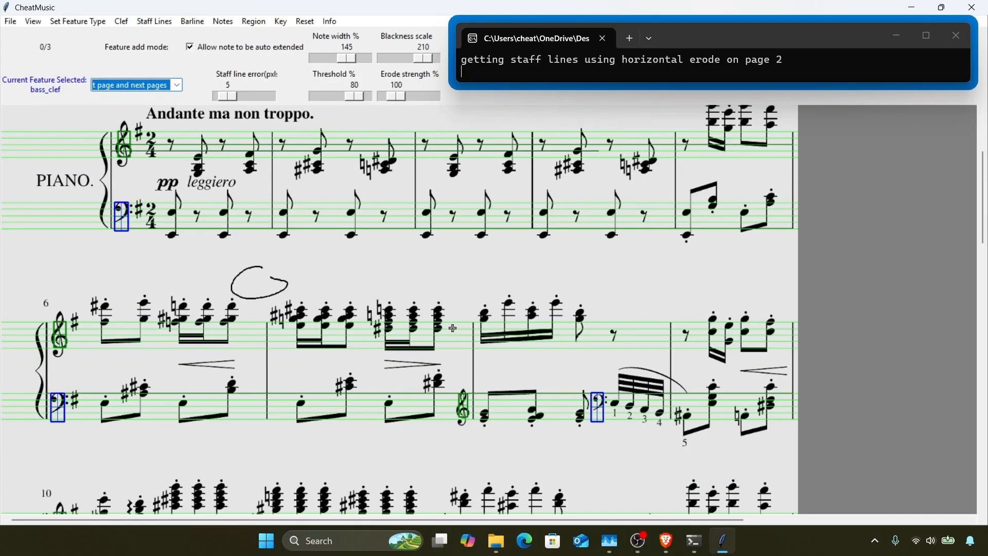
scroll(452, 328, "down", 5)
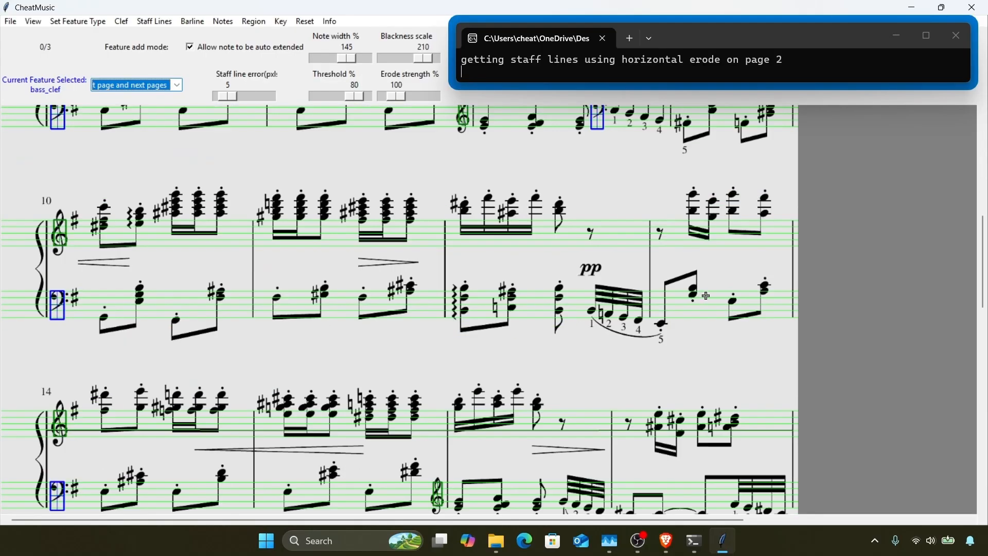
scroll(706, 296, "down", 6)
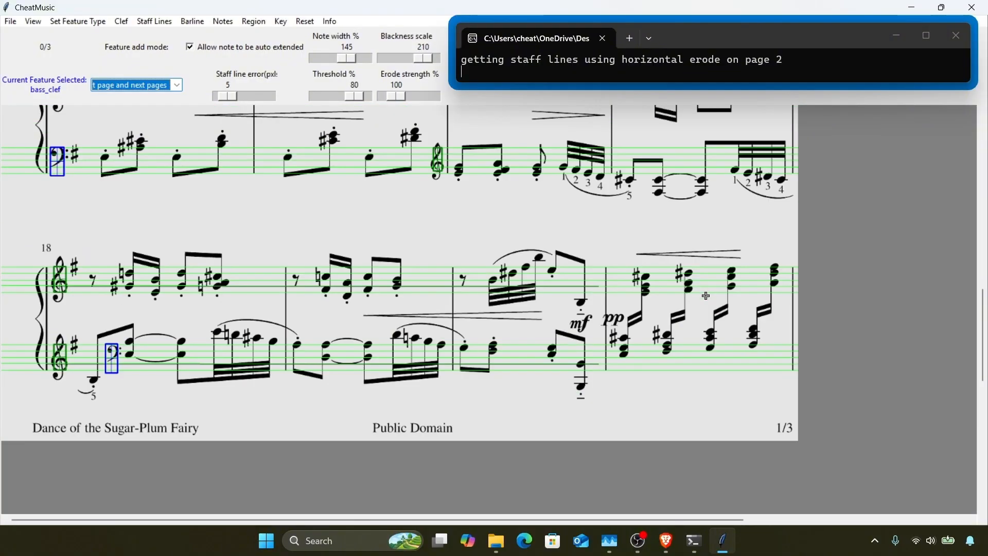
scroll(706, 296, "down", 6)
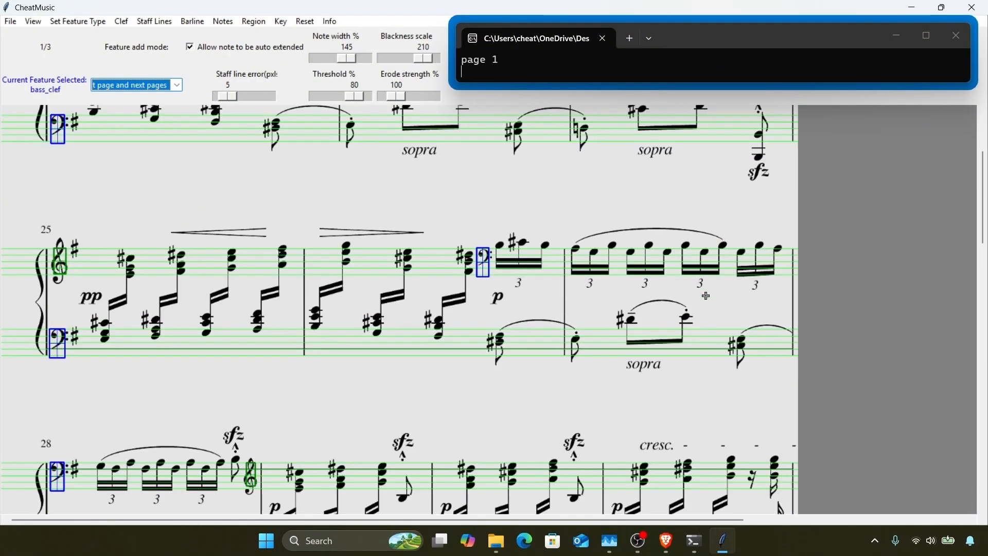
scroll(706, 296, "down", 11)
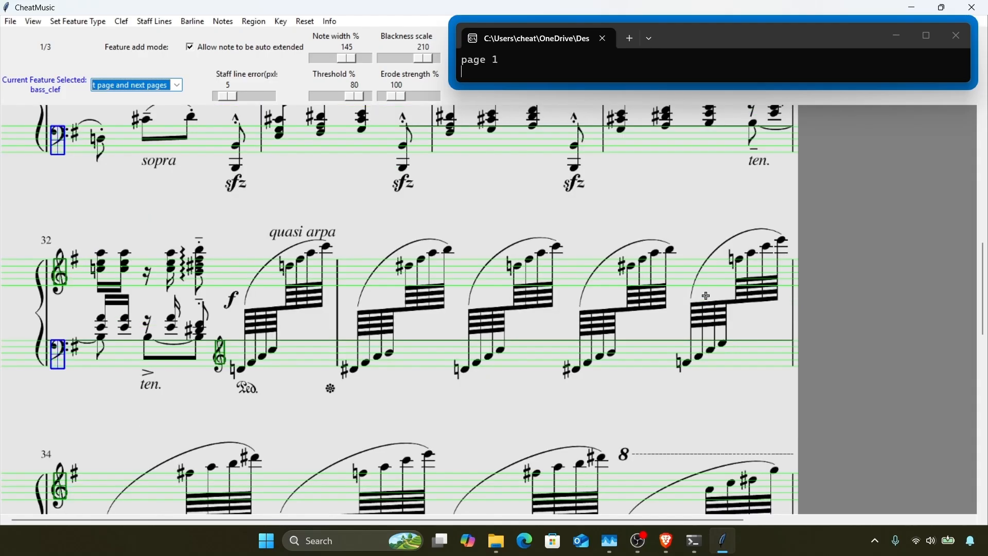
scroll(706, 296, "down", 4)
scroll(705, 296, "down", 10)
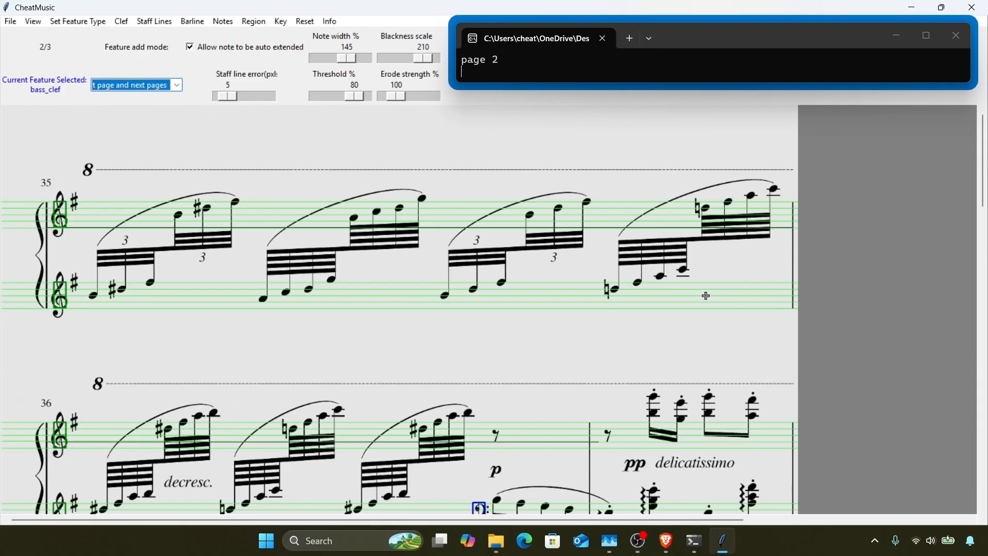
scroll(706, 296, "down", 14)
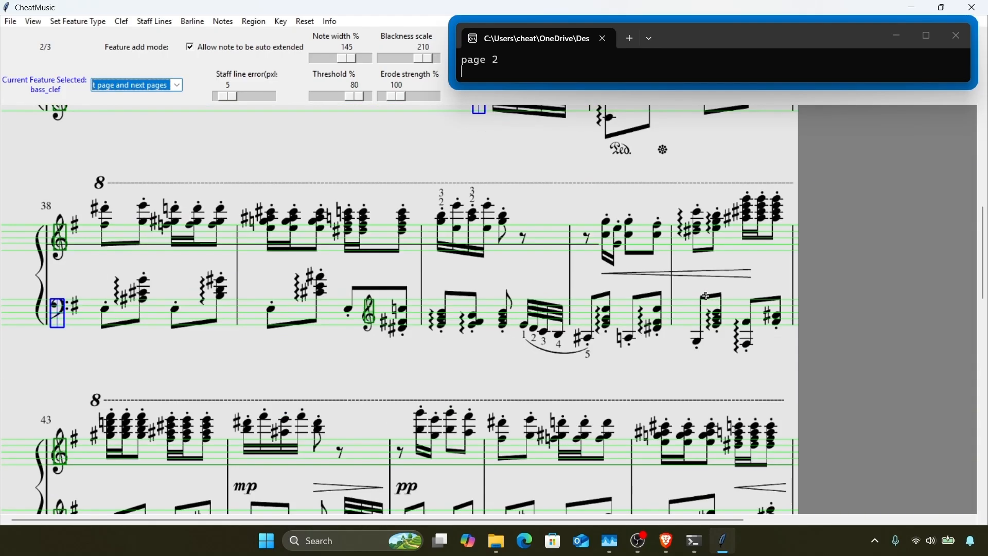
scroll(706, 295, "down", 1)
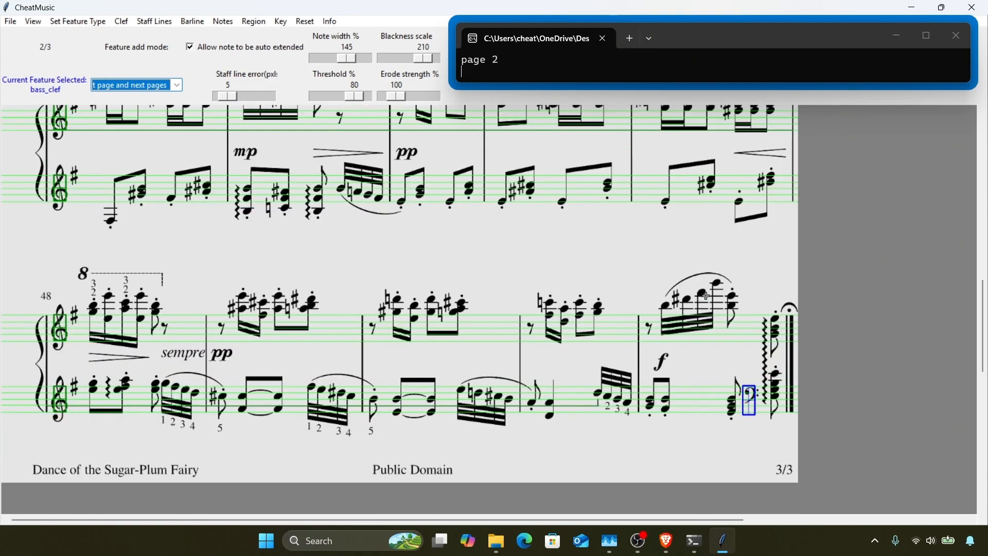
key("Right")
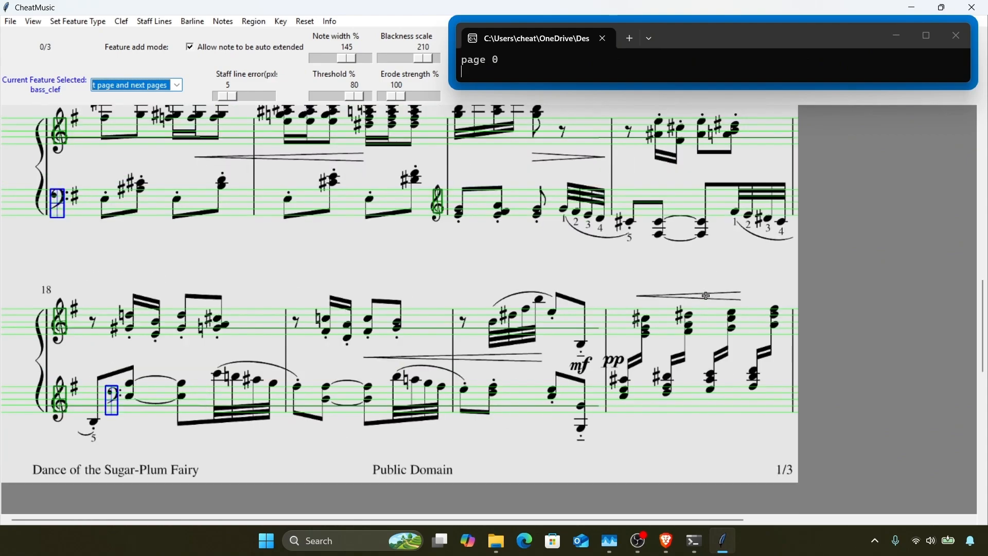
scroll(593, 256, "up", 17)
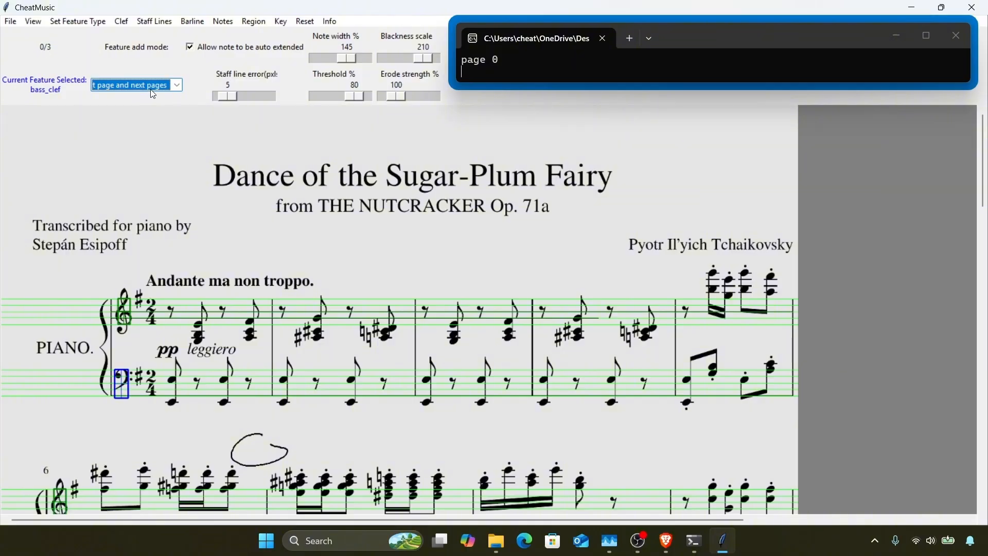
Step: Generate the barlines for the score from the staff lines and check them down the first page
left_click(196, 24)
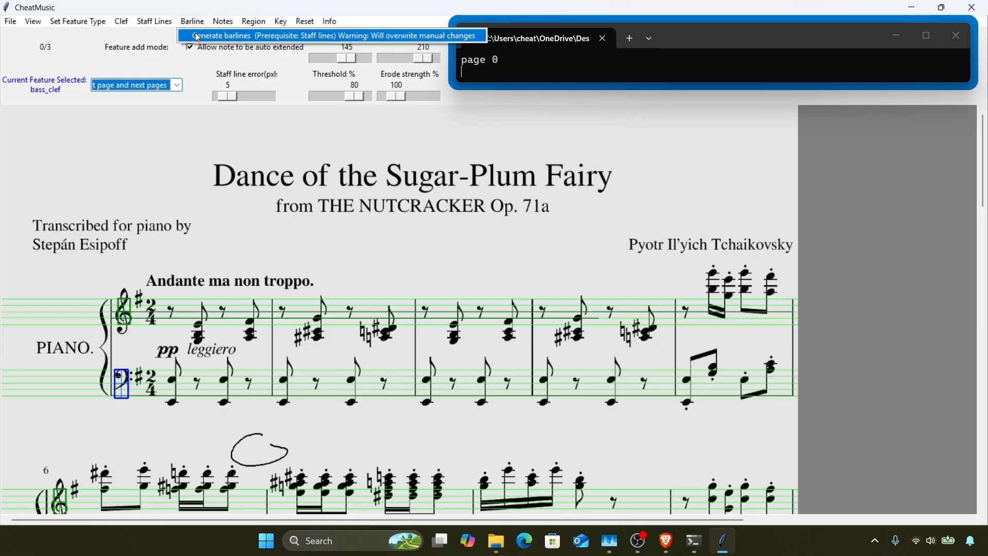
left_click(198, 37)
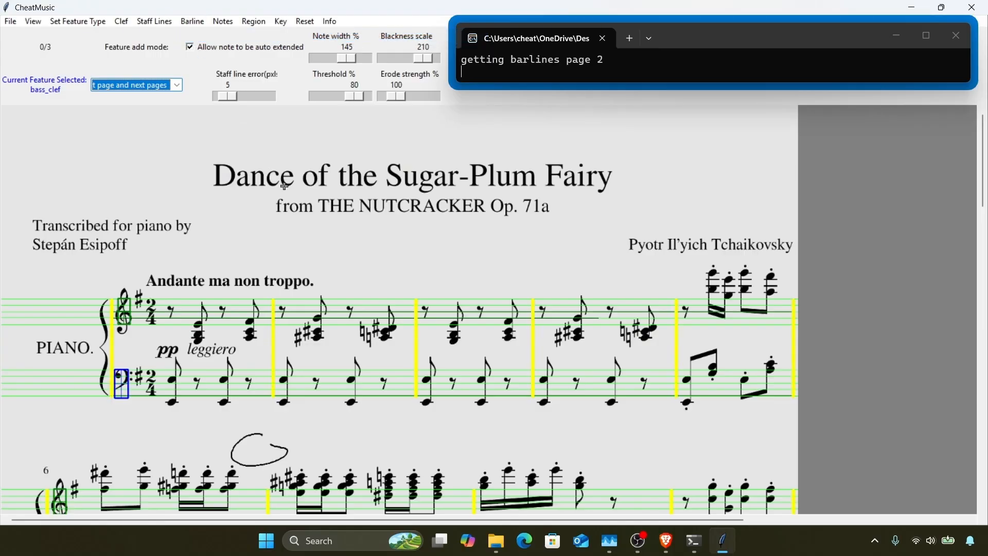
scroll(284, 186, "down", 8)
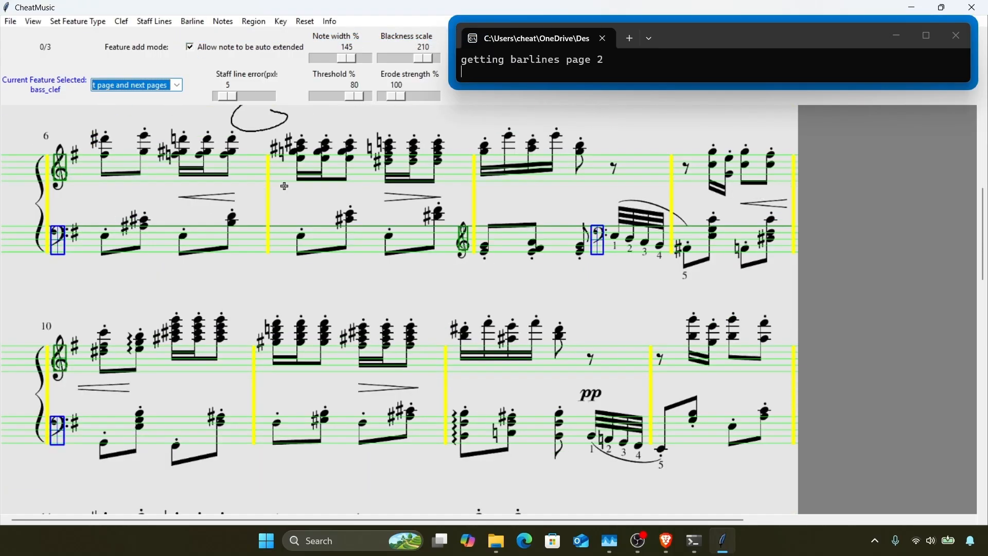
scroll(372, 320, "down", 8)
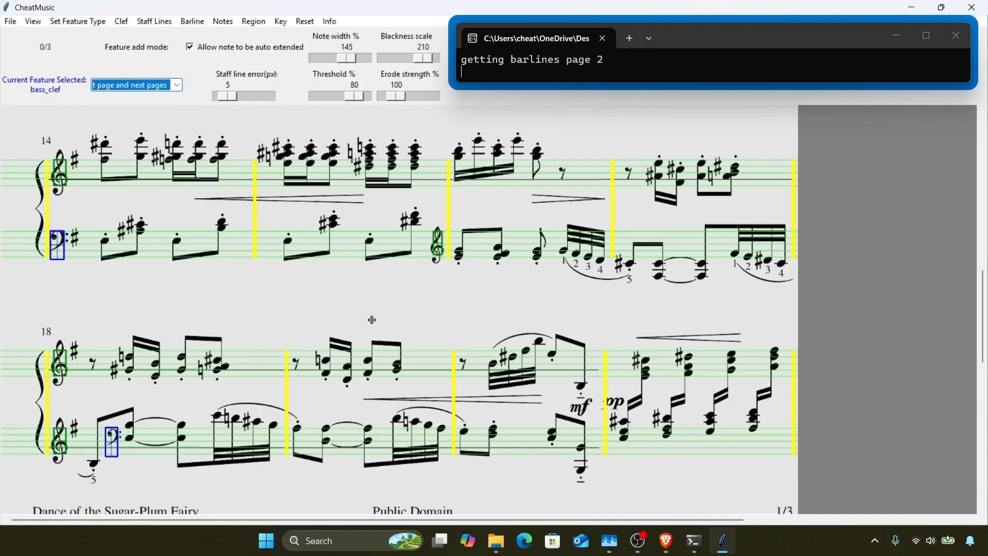
Step: Examine the generated barlines on the remaining systems through the end of the last page, then back over that page's upper systems
scroll(372, 319, "down", 8)
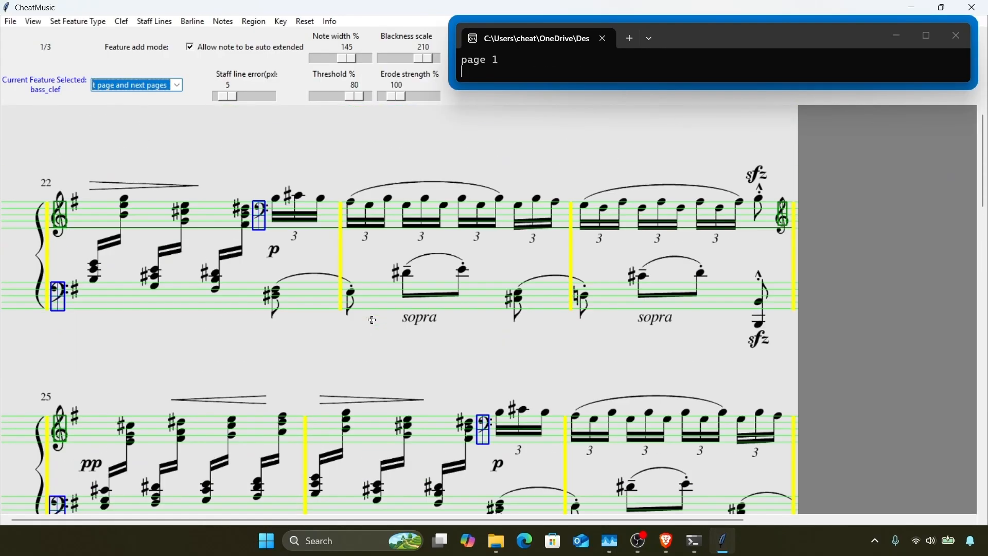
scroll(372, 320, "down", 10)
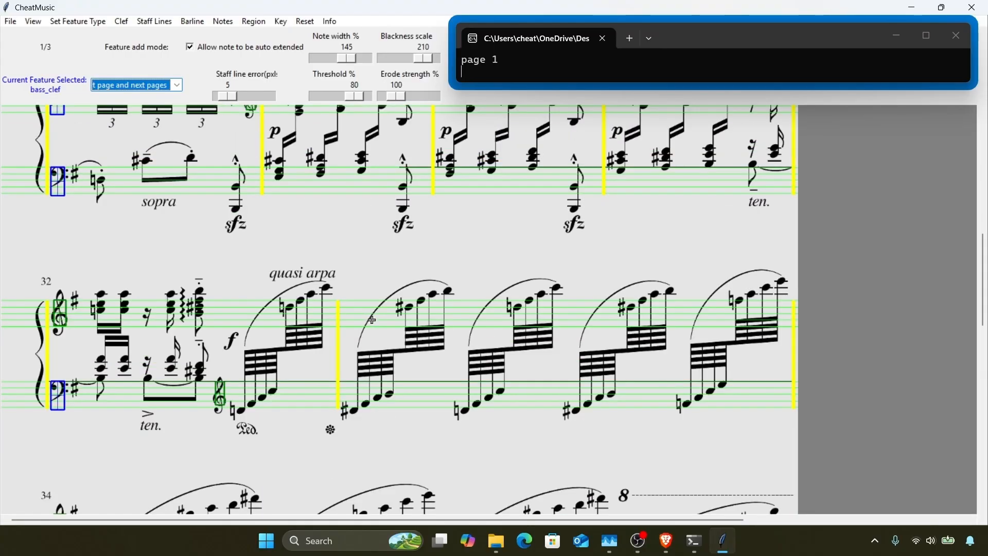
scroll(372, 320, "down", 4)
scroll(372, 320, "down", 5)
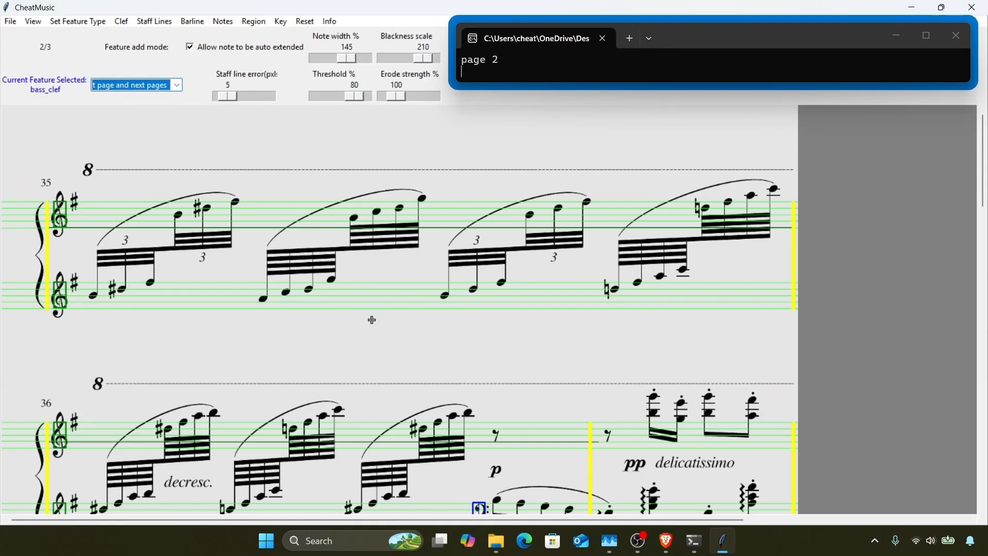
scroll(372, 320, "down", 8)
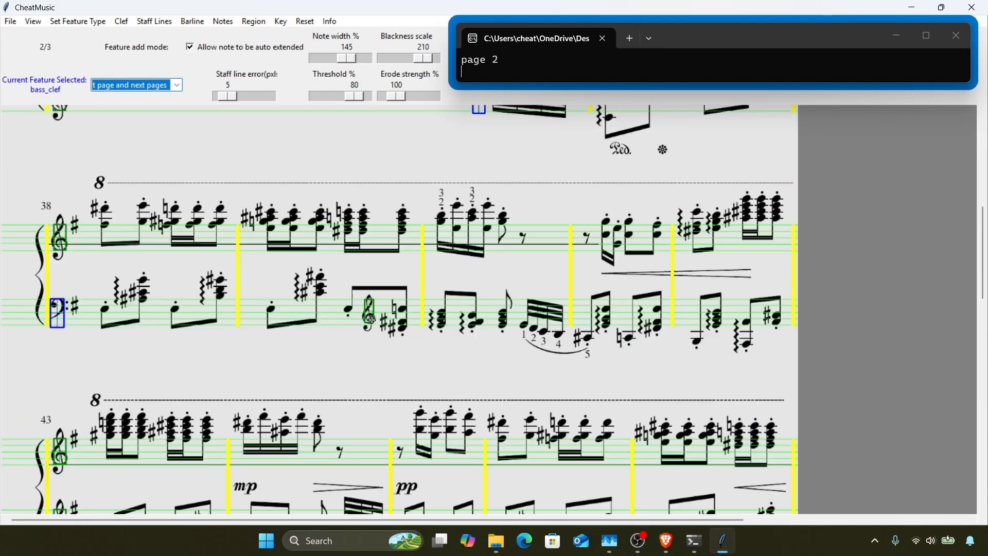
scroll(372, 320, "down", 6)
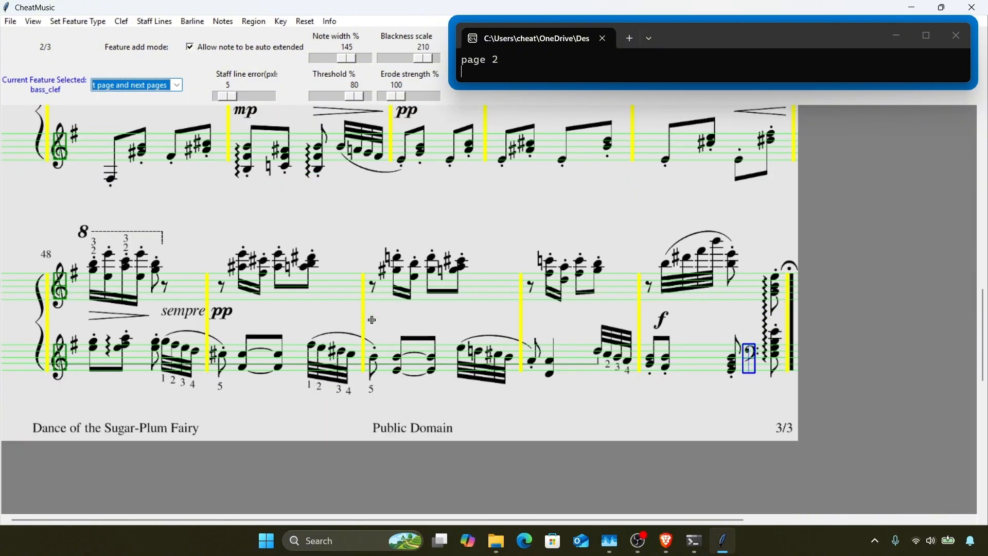
scroll(371, 319, "up", 15)
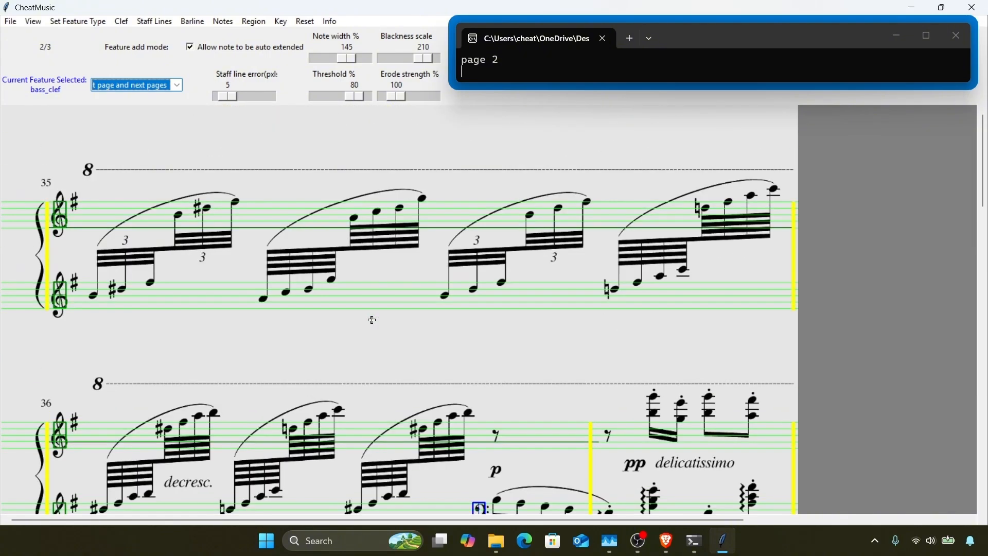
scroll(372, 319, "down", 3)
scroll(372, 320, "down", 2)
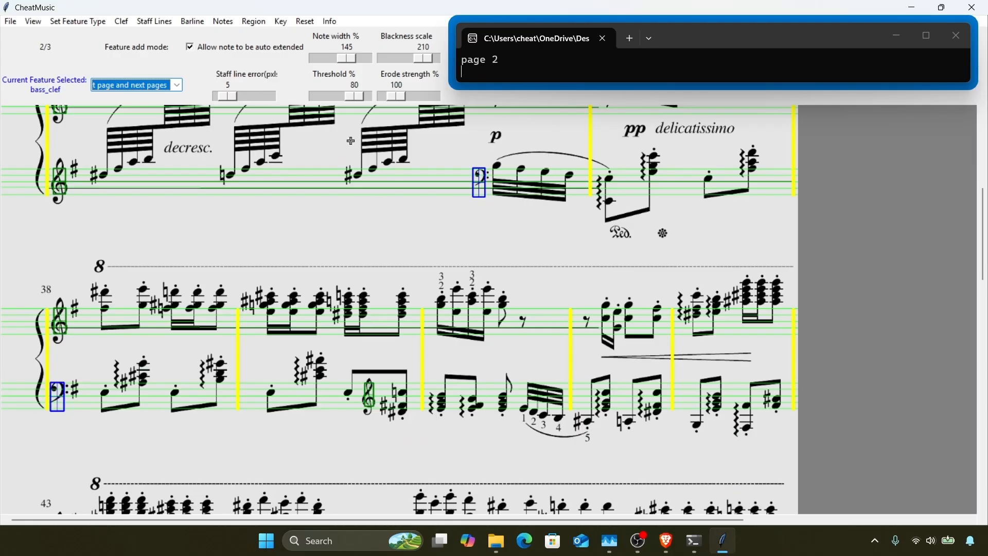
Step: Select the barline feature with the Single add mode and remove the four inner barlines from the system starting at measure 38
key("y")
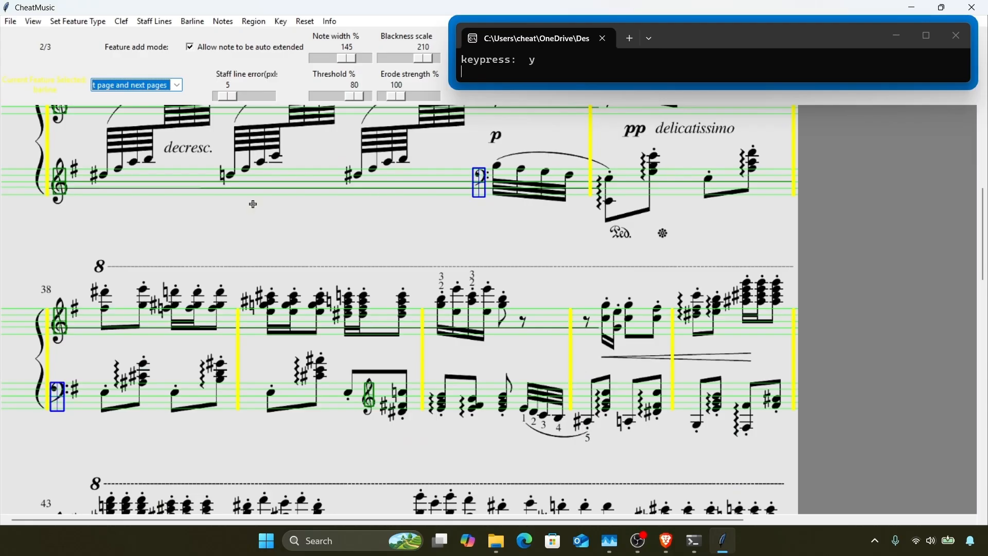
left_click(78, 21)
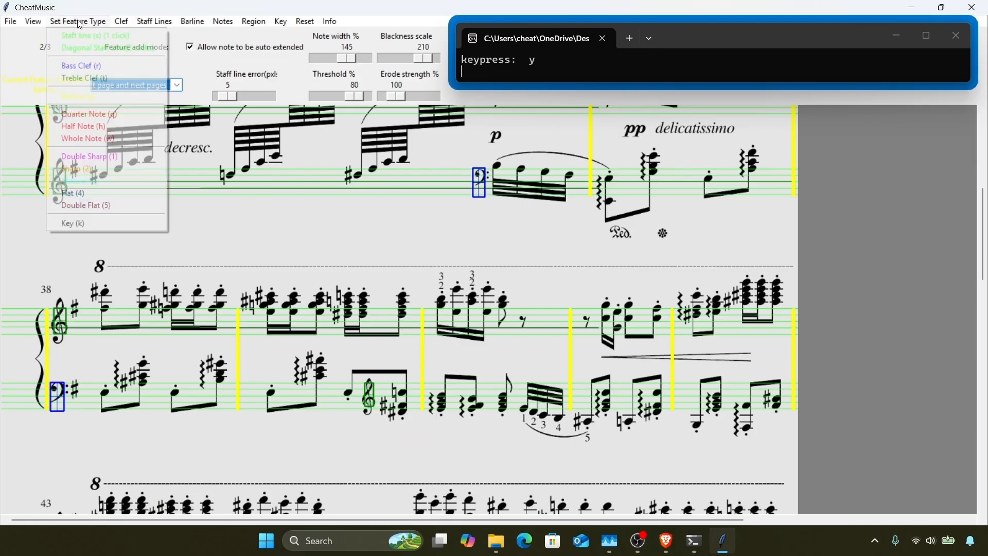
left_click(95, 96)
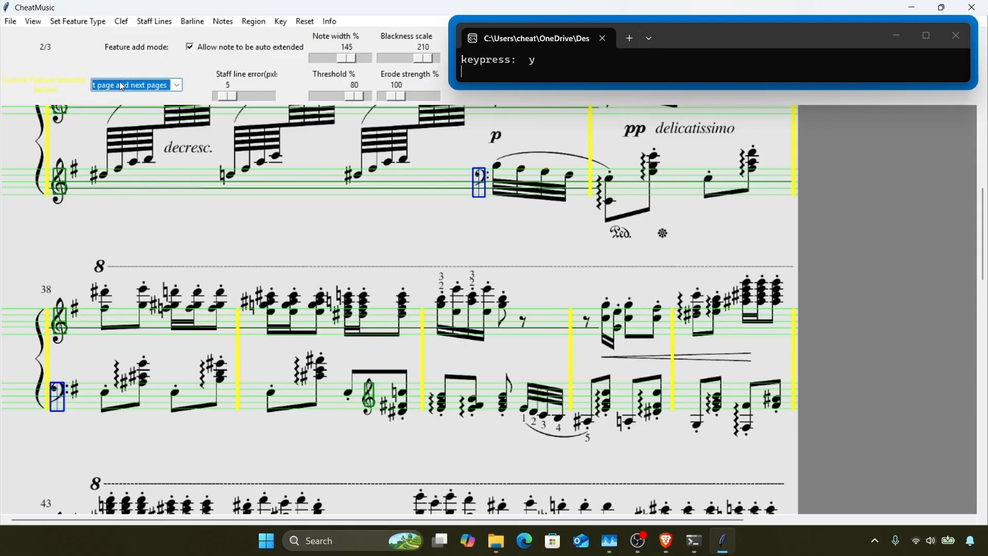
left_click(122, 86)
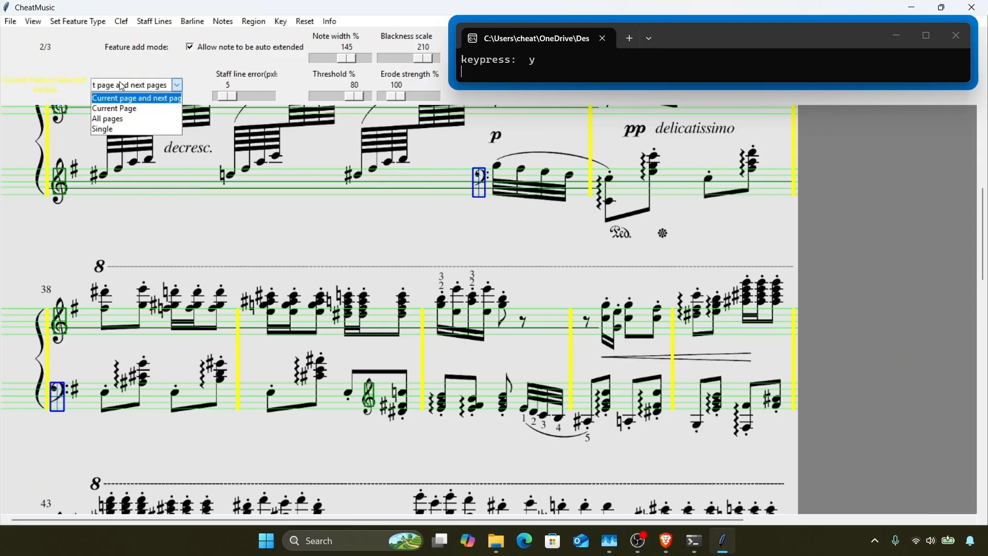
left_click(129, 129)
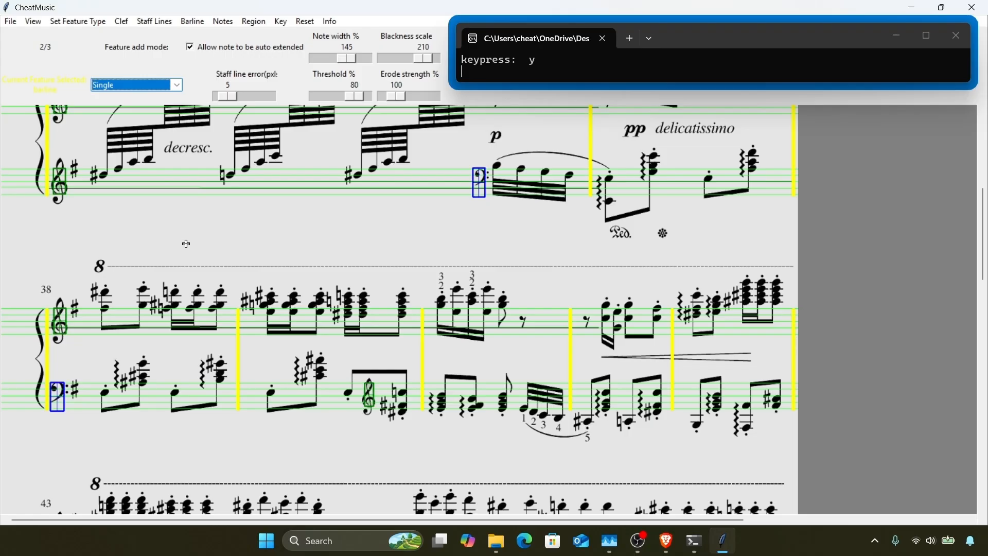
left_click_drag(179, 239, 698, 430)
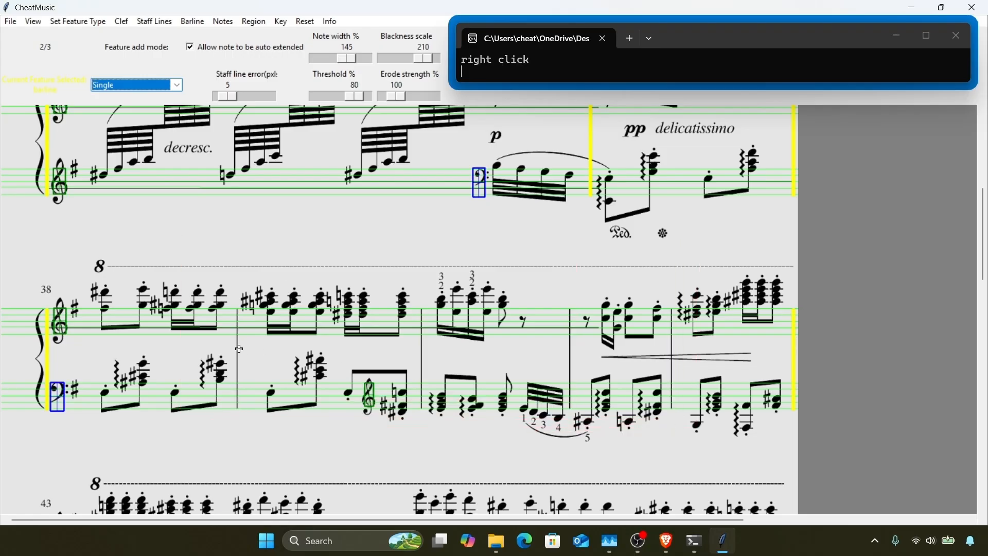
Step: Redraw the four inner barlines of the measure 38 system individually and check the systems below it
left_click(232, 307)
left_click_drag(246, 370, 239, 409)
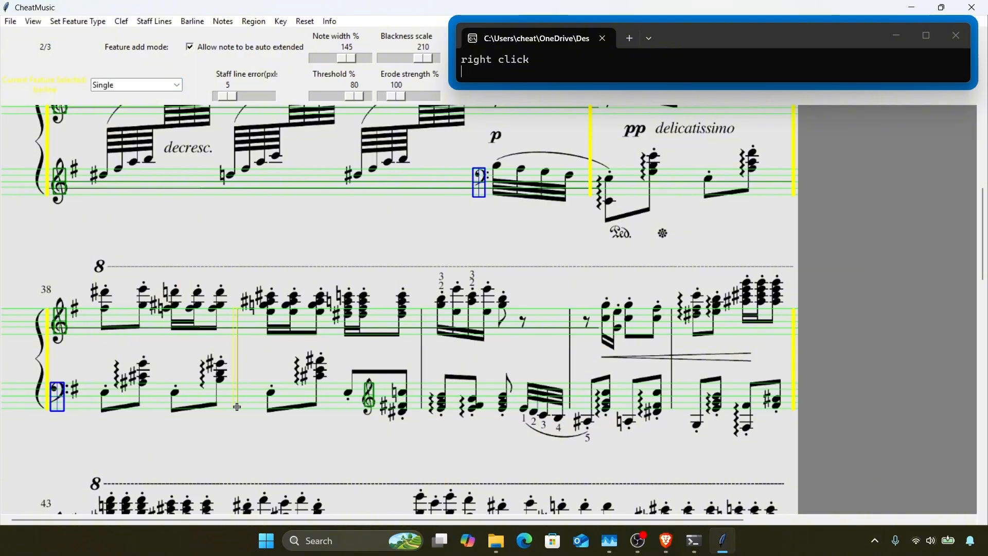
left_click(420, 345)
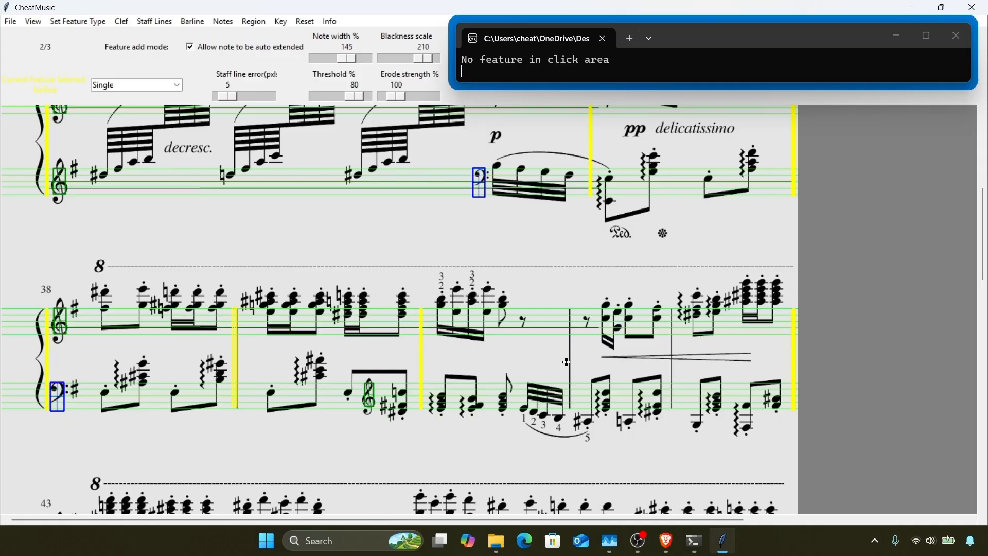
left_click(671, 349)
scroll(666, 308, "down", 4)
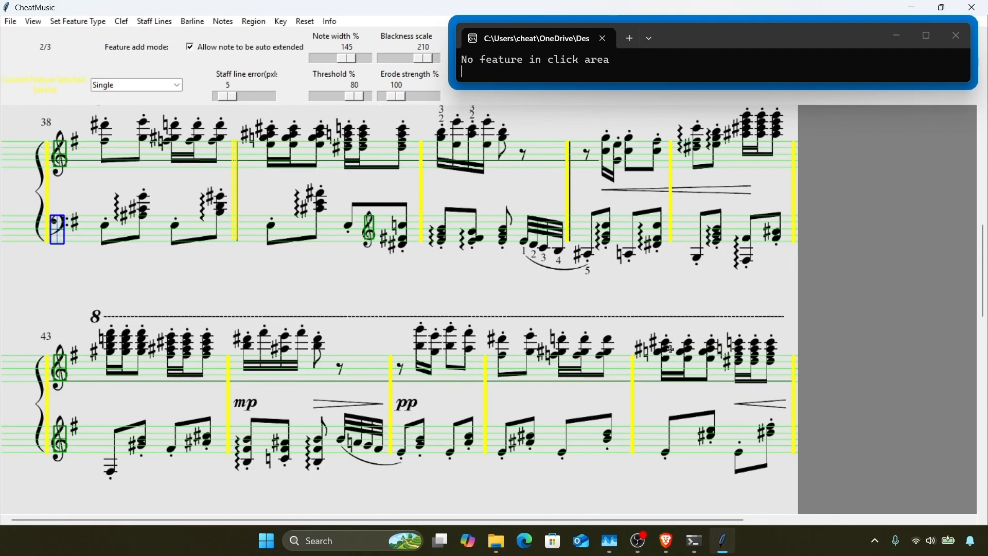
scroll(662, 209, "up", 2)
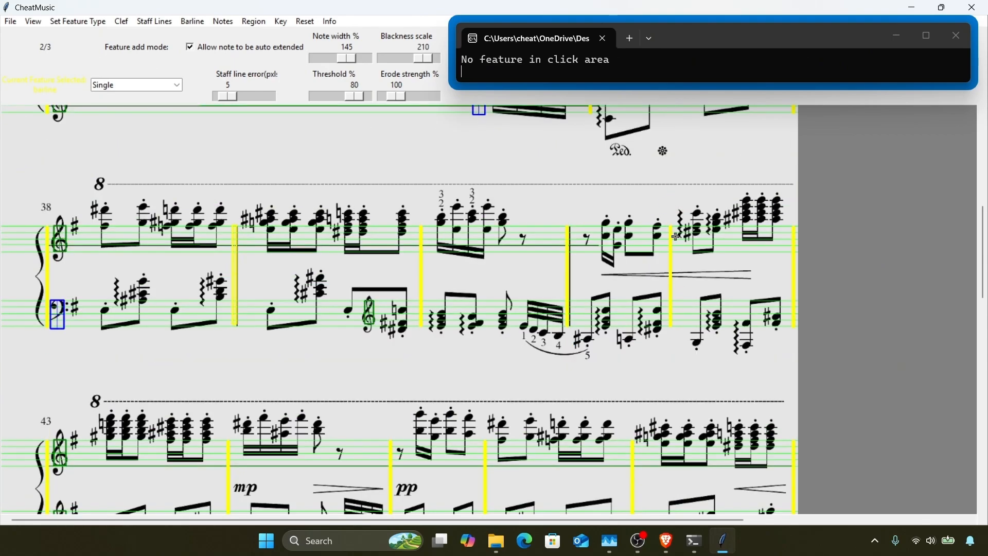
scroll(670, 289, "down", 5)
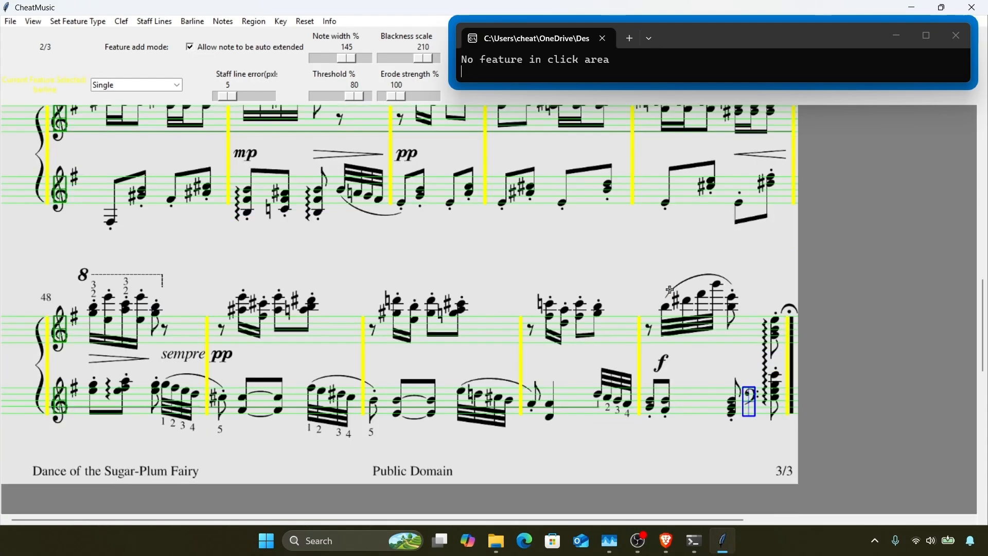
Step: Return to the first page and hide the staff lines from the displayed features
key("Left")
key("Left")
scroll(670, 290, "up", 10)
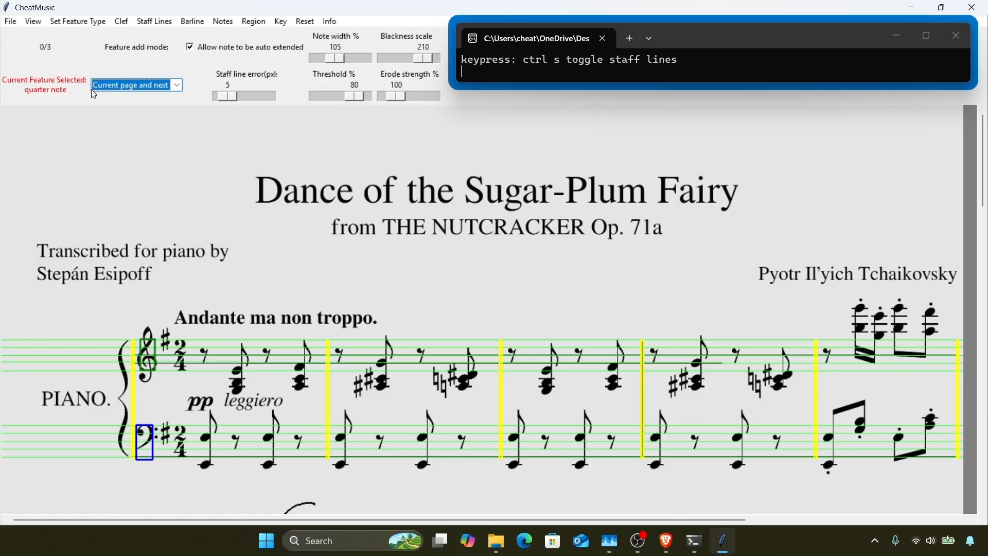
left_click(41, 21)
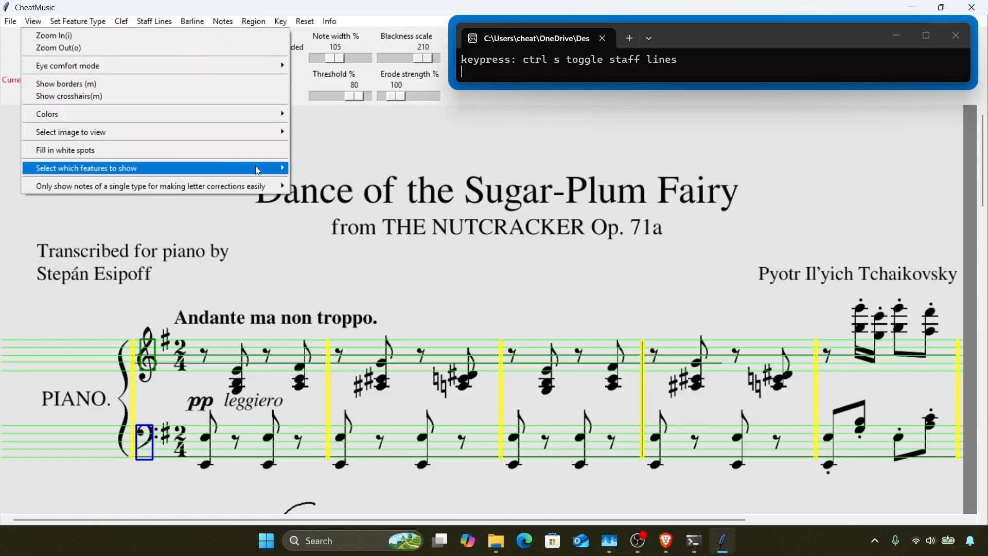
left_click(294, 169)
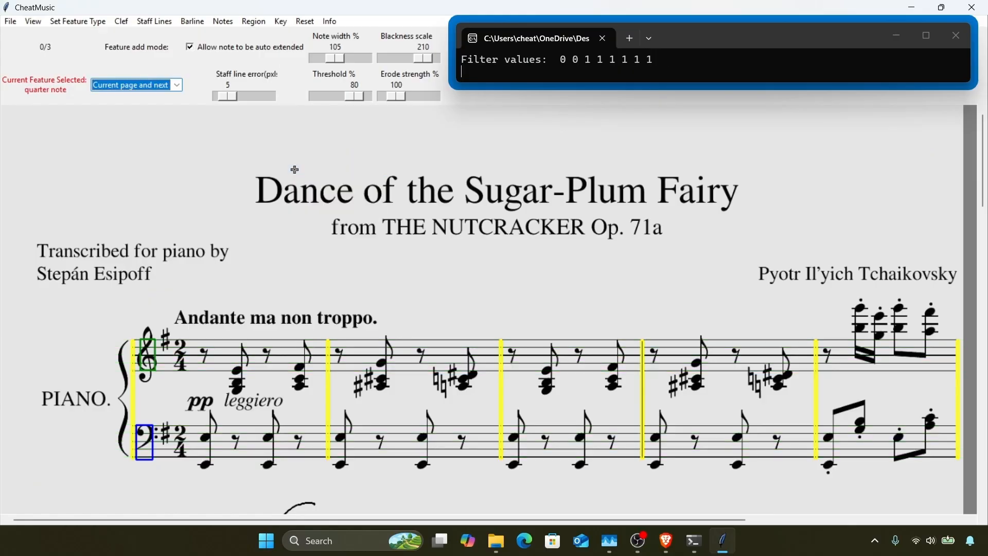
scroll(295, 169, "down", 2)
scroll(295, 169, "up", 2)
scroll(295, 169, "down", 1)
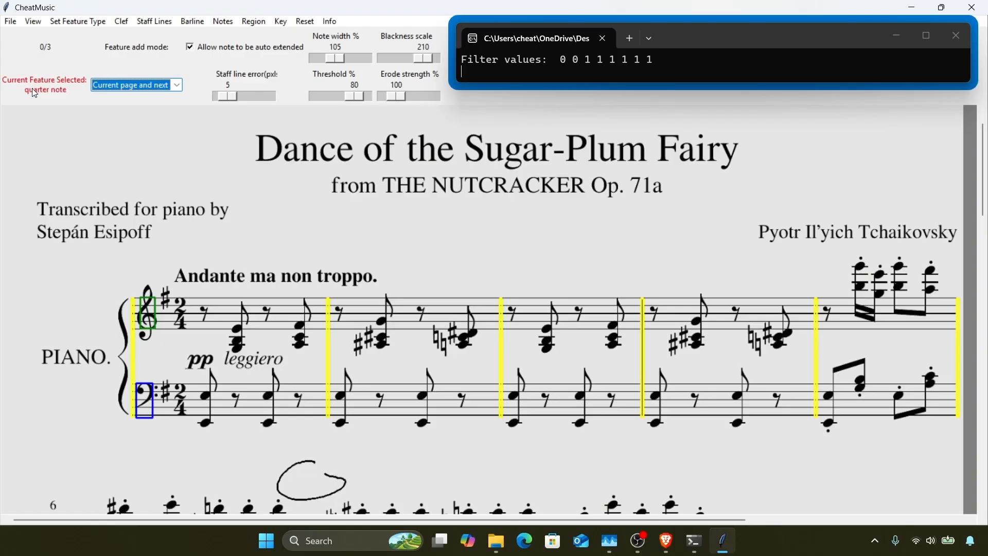
Step: Run quarter note template matching on pages 0:2, using the lowest bass notehead in the first measure as the template
key("i")
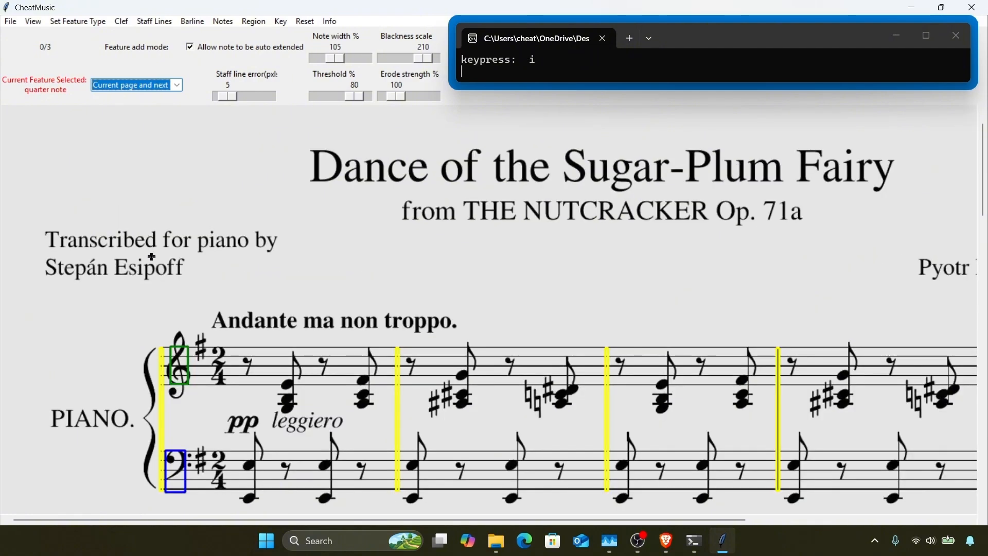
scroll(209, 320, "down", 2)
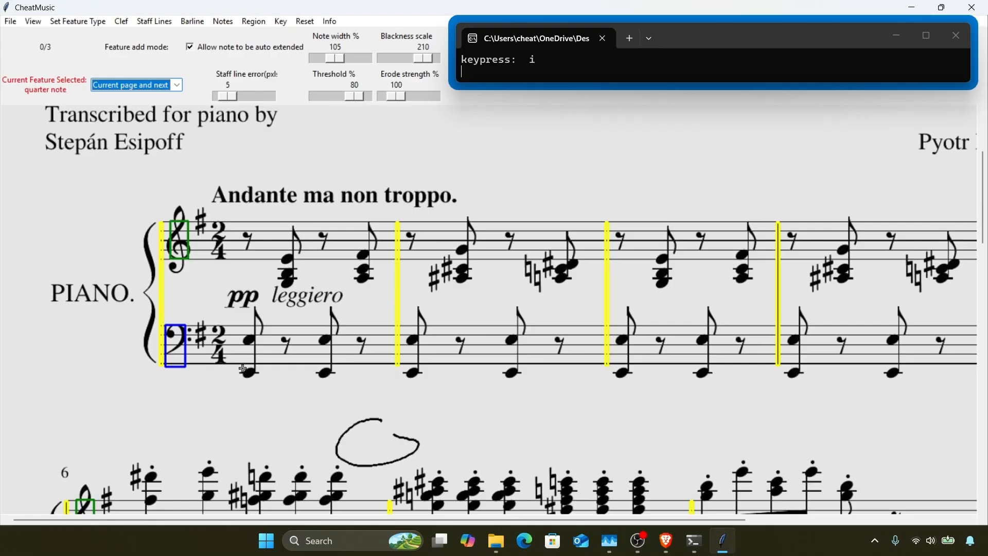
left_click_drag(244, 368, 255, 377)
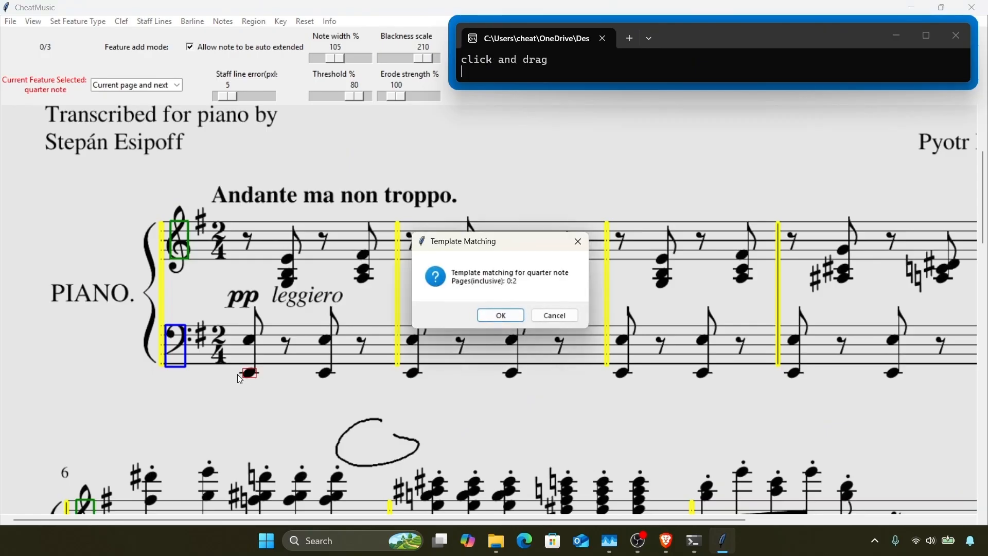
left_click(486, 315)
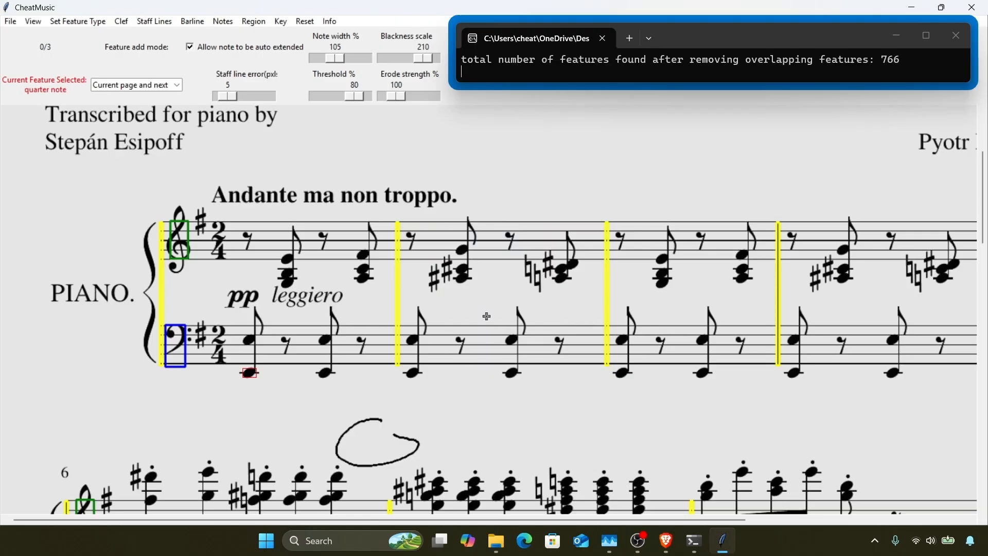
scroll(486, 316, "down", 2)
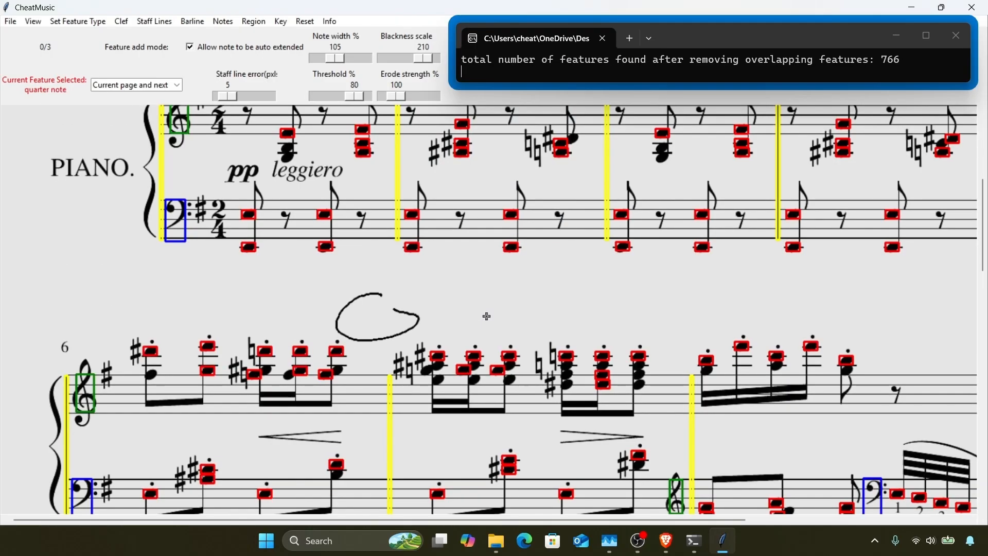
Step: Check for missed noteheads and template-match quarter notes from the lowest notehead of measure 10's first treble chord
scroll(486, 315, "down", 1)
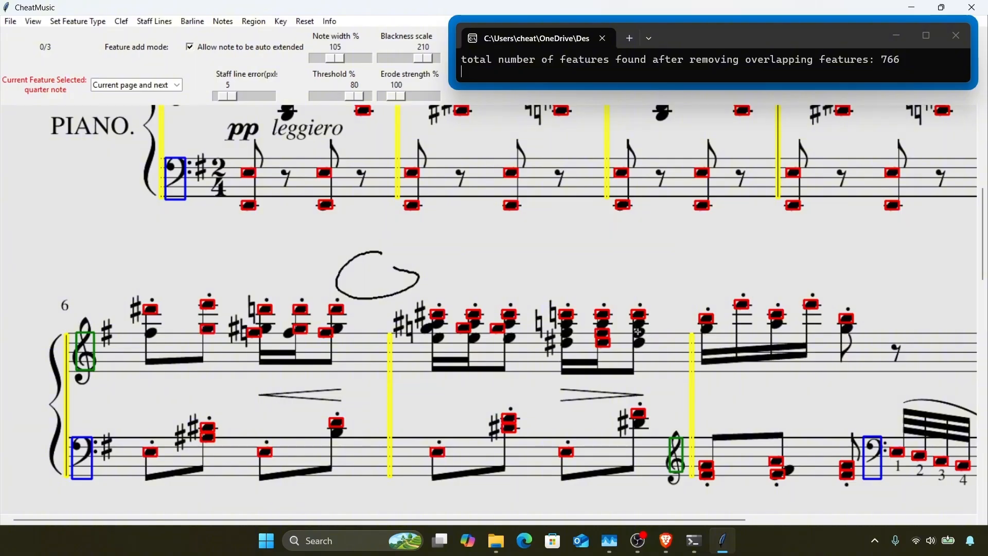
scroll(522, 350, "down", 2)
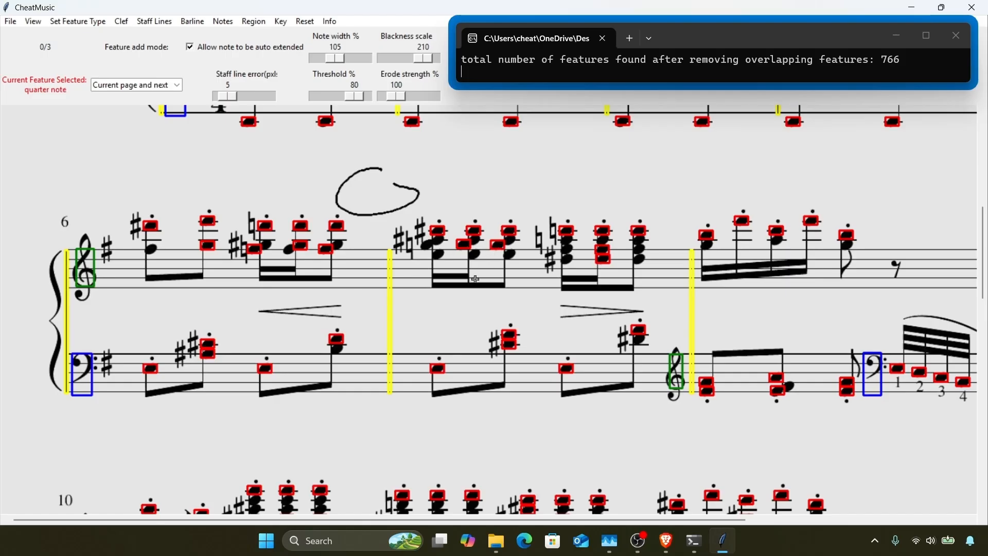
scroll(474, 278, "down", 4)
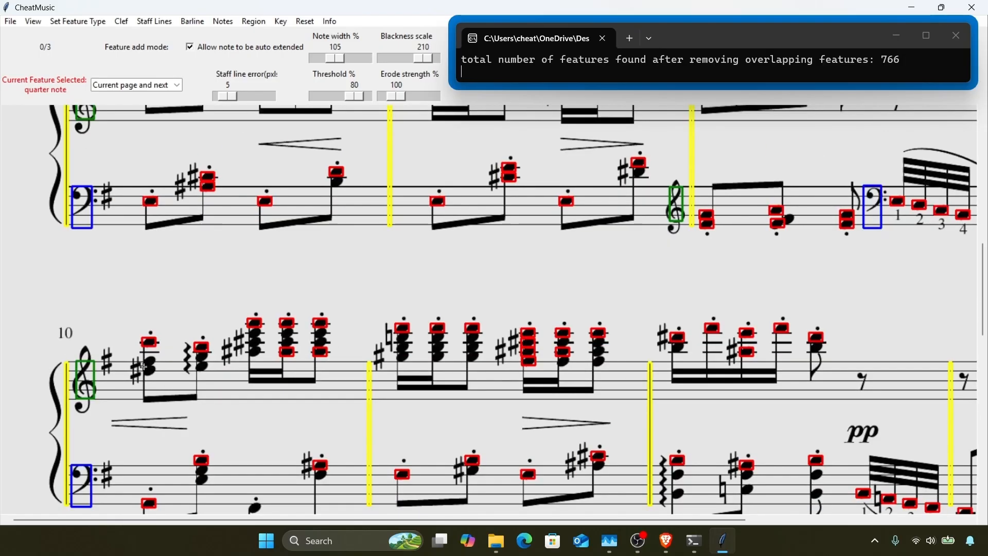
left_click_drag(144, 367, 154, 376)
key("Return")
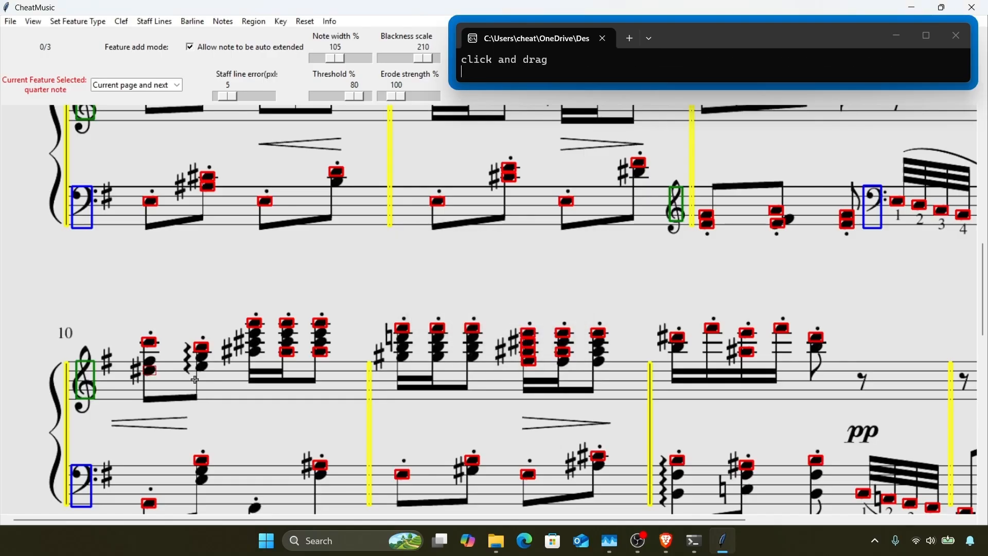
Step: Template-match further quarter notes from measure 10's unmarked low bass notehead and the lower natural notehead in measure 12's bass
scroll(232, 386, "down", 4)
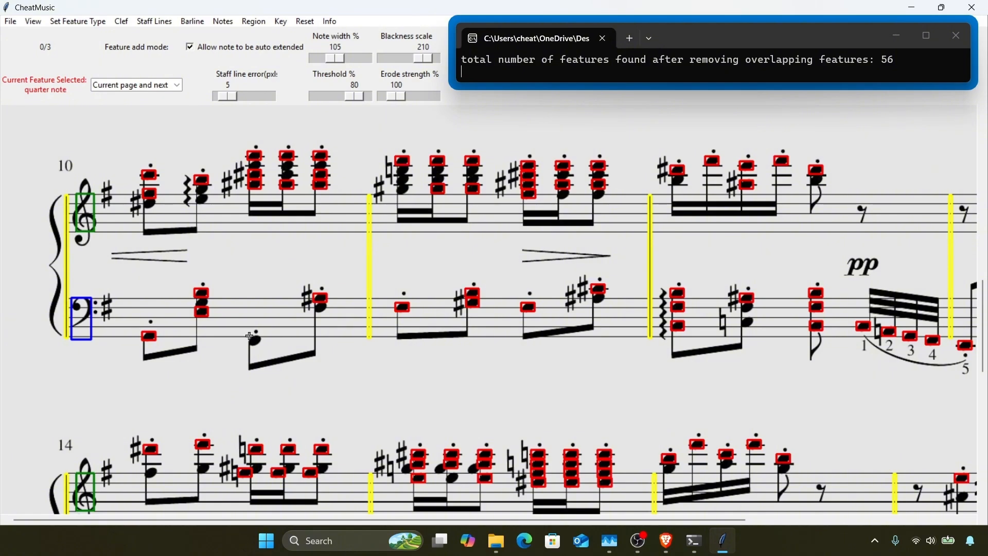
left_click_drag(250, 336, 261, 344)
key("Return")
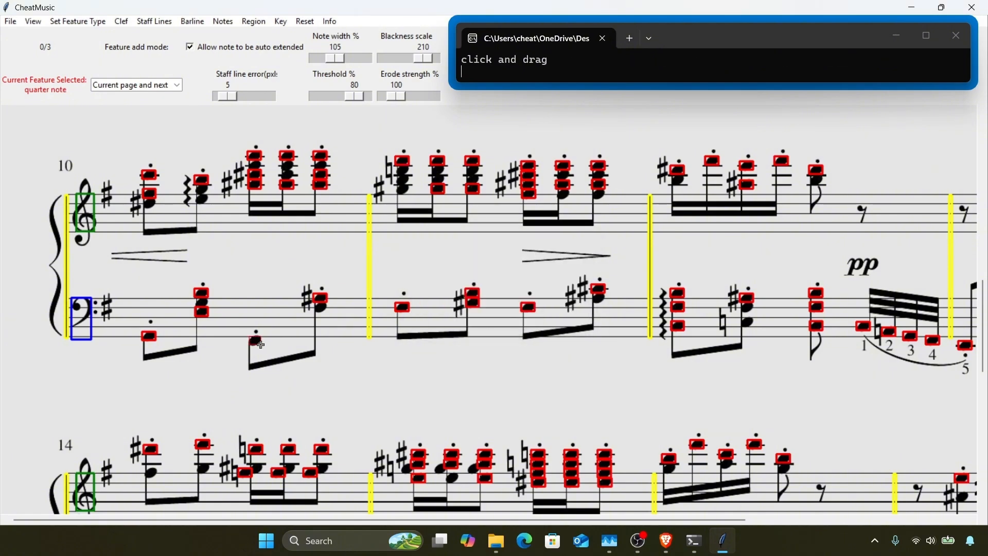
scroll(685, 329, "down", 1)
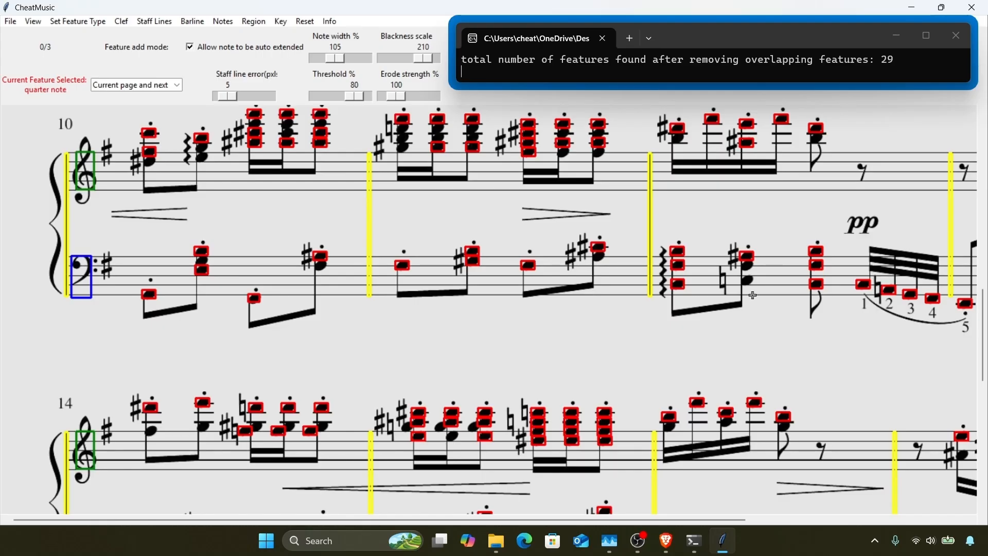
left_click_drag(743, 276, 754, 283)
key("Return")
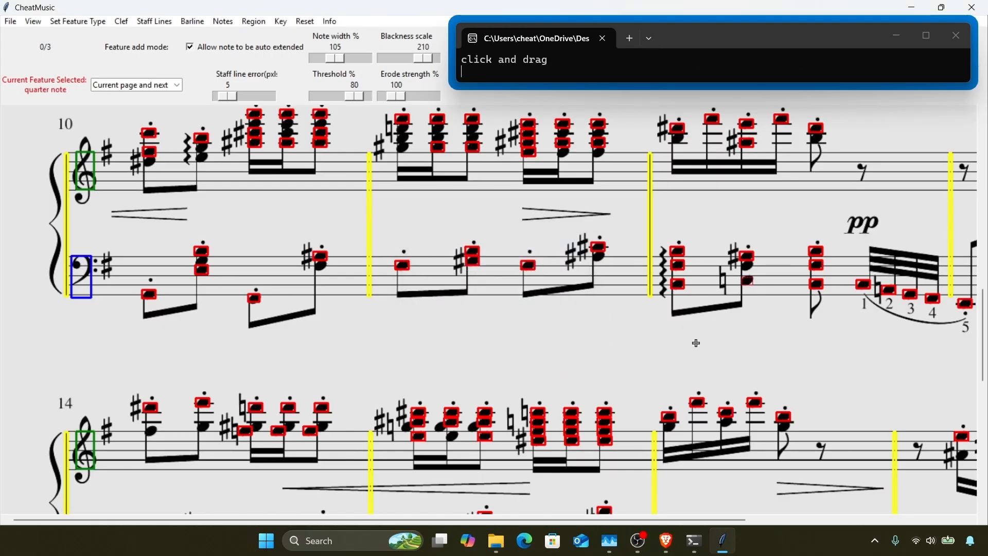
Step: Template-match further quarter notes from the lower notehead of measure 14's second treble chord and the unmarked low notehead opening measure 18's lower staff
scroll(697, 341, "down", 3)
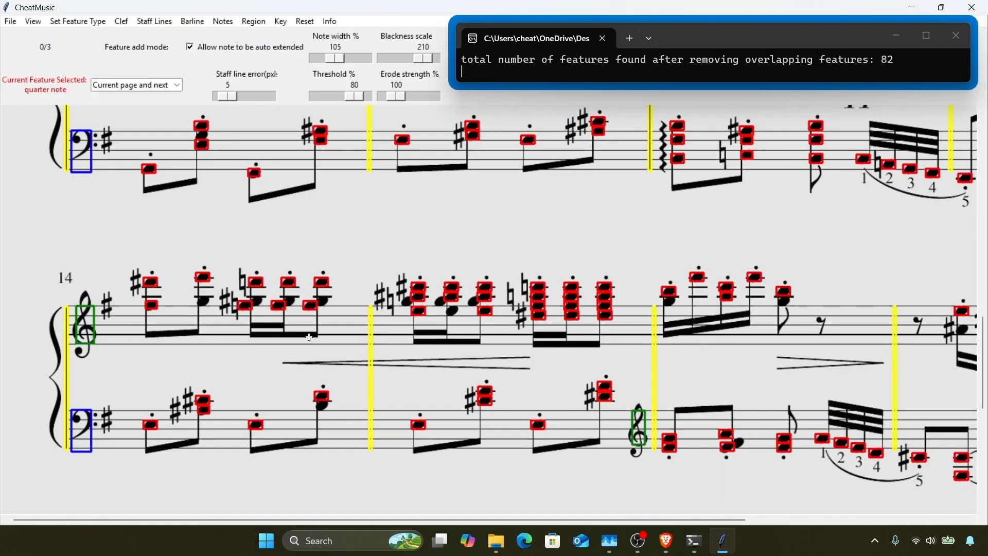
left_click_drag(197, 297, 209, 305)
key("Return")
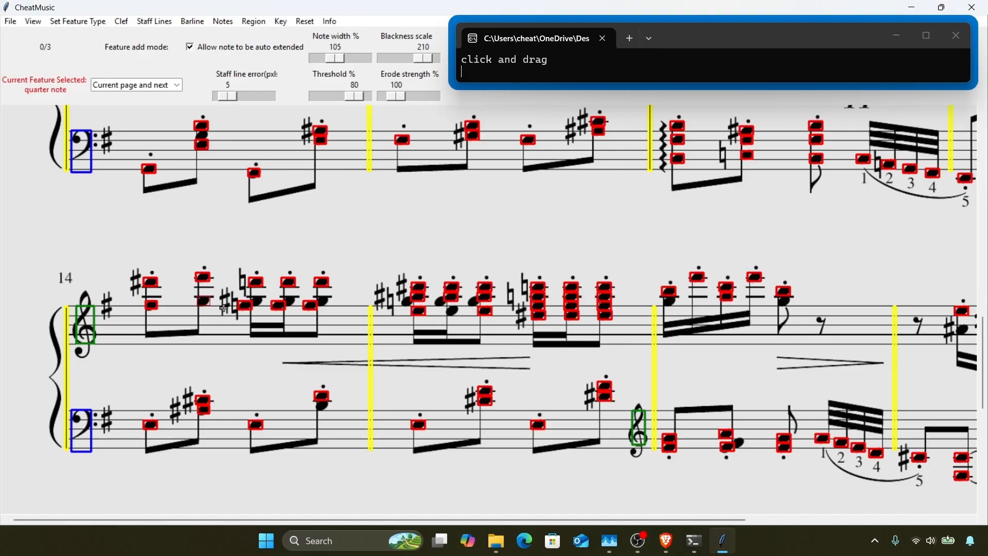
scroll(303, 333, "down", 5)
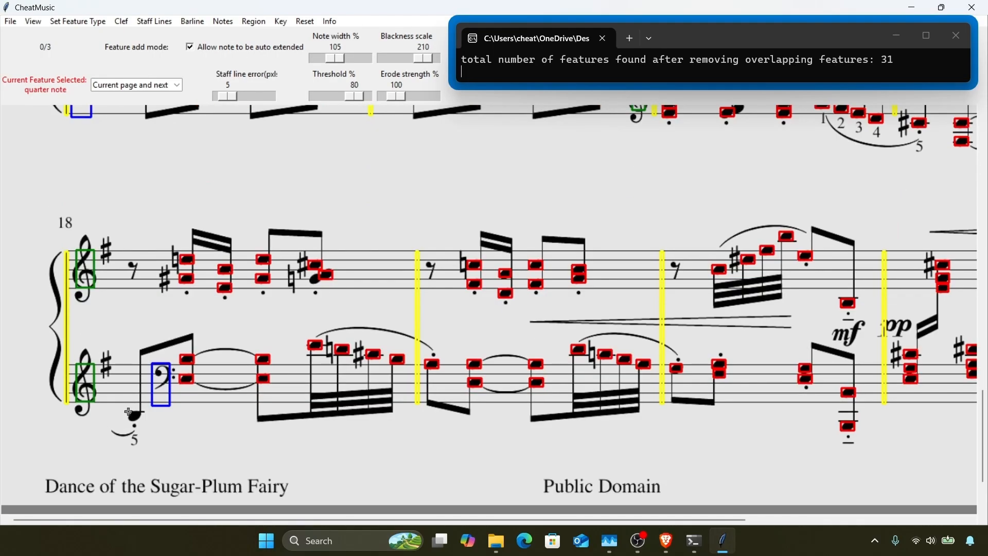
left_click_drag(128, 412, 142, 420)
key("Return")
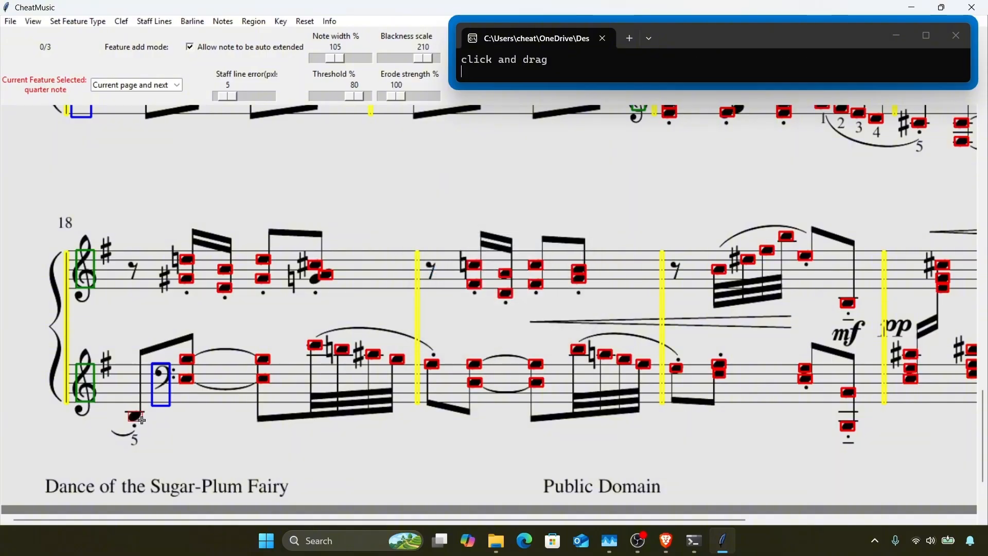
Step: Zoom out, review the quarter note markings across all three pages, and return to the first page
key("o")
scroll(291, 396, "down", 5)
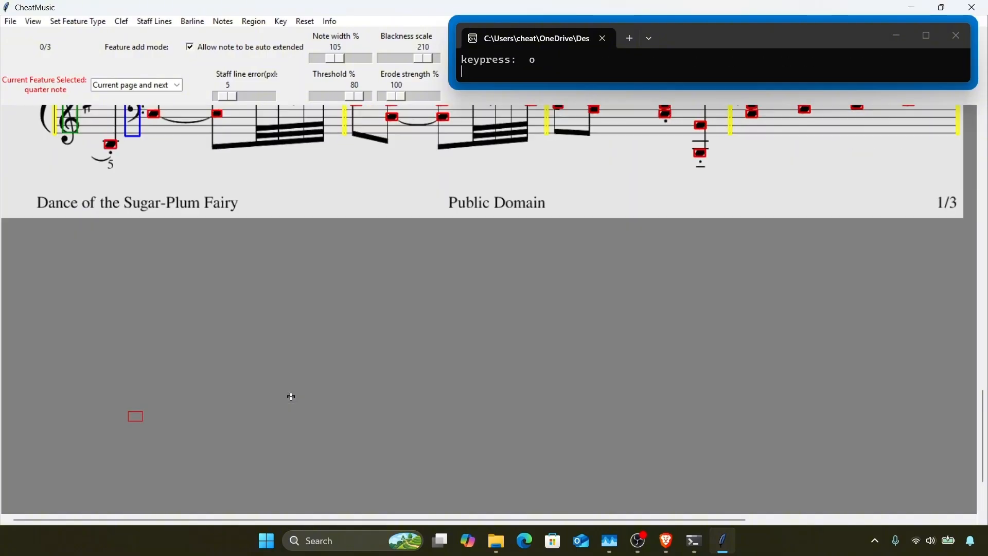
scroll(291, 396, "up", 20)
scroll(291, 396, "down", 5)
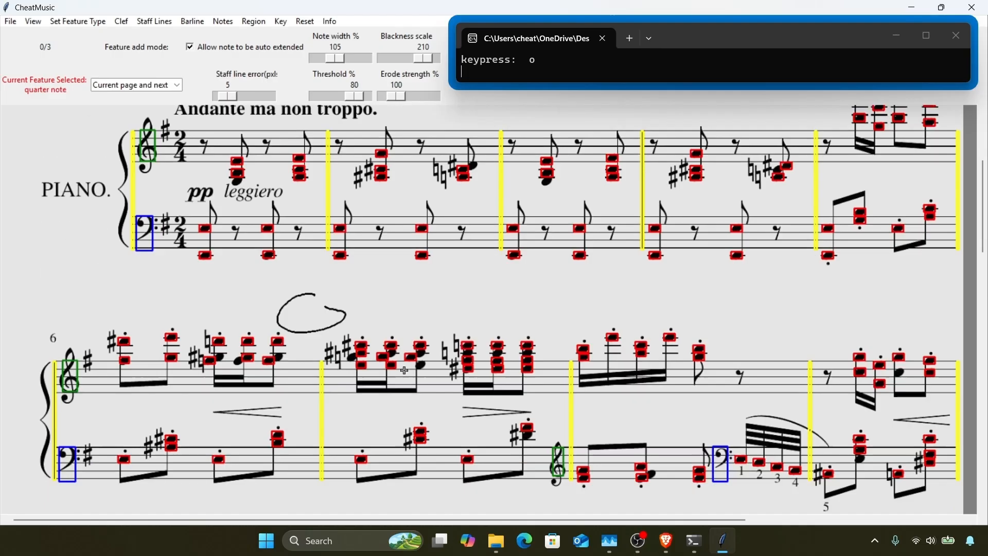
scroll(404, 371, "down", 15)
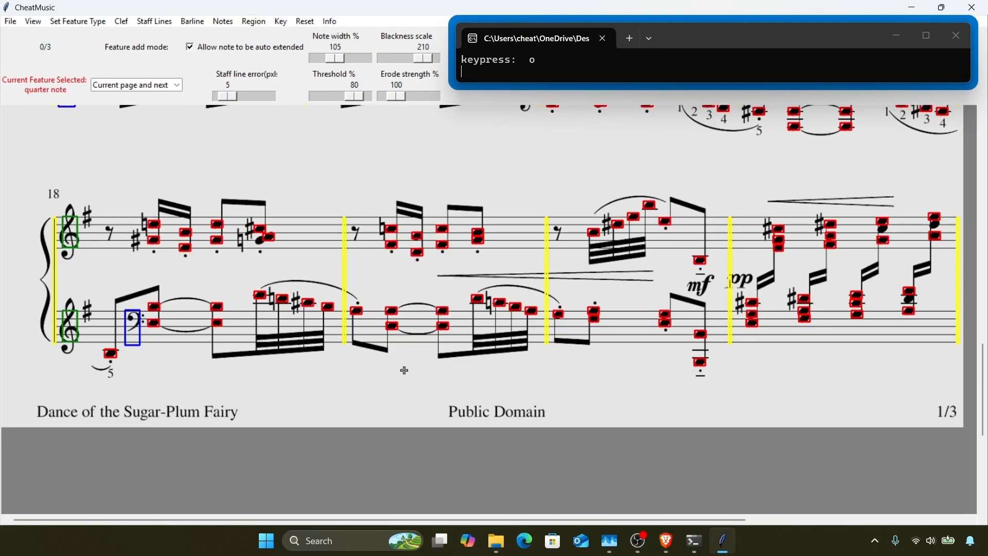
scroll(404, 371, "up", 17)
key("Right")
scroll(404, 370, "up", 9)
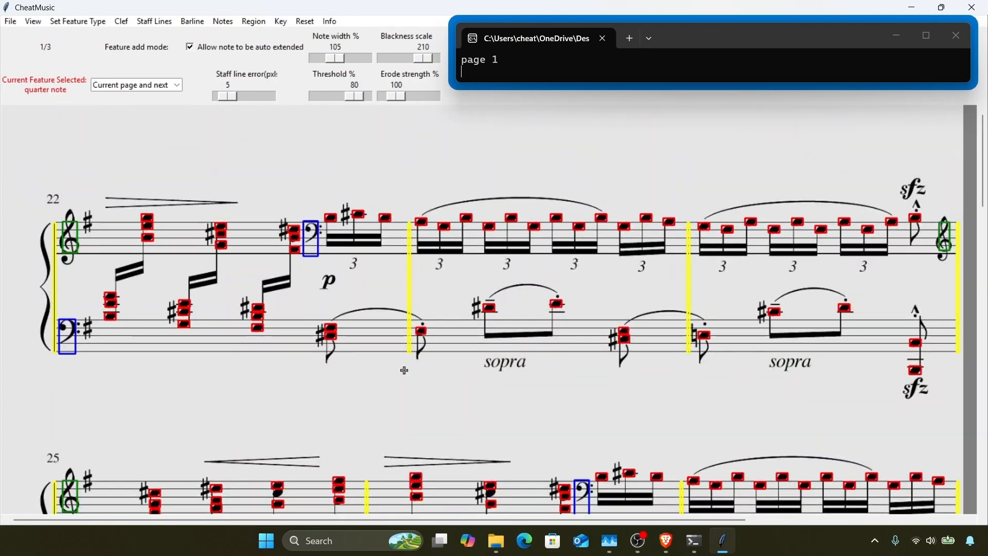
scroll(404, 370, "down", 5)
scroll(404, 371, "down", 6)
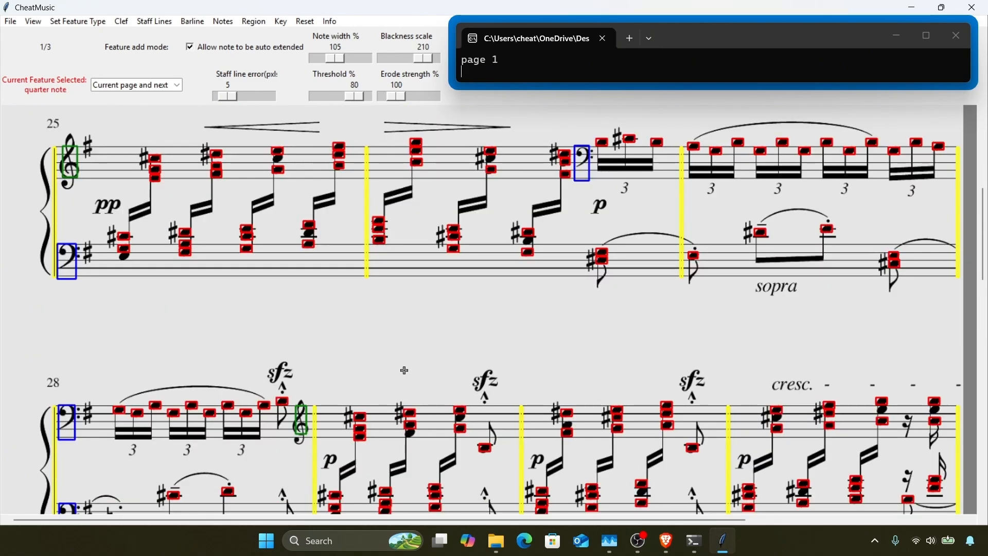
scroll(404, 370, "down", 5)
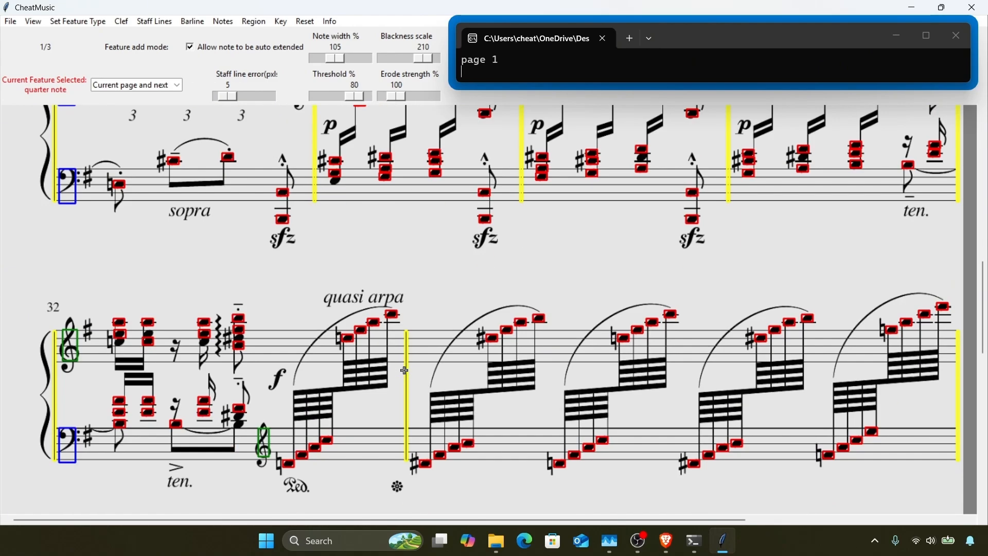
scroll(405, 370, "down", 4)
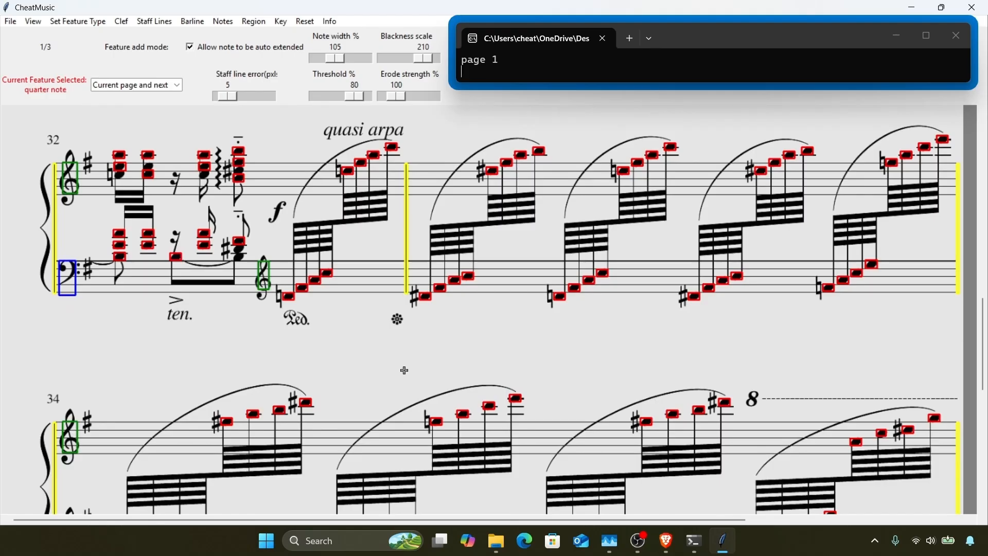
scroll(404, 370, "down", 3)
scroll(404, 371, "down", 3)
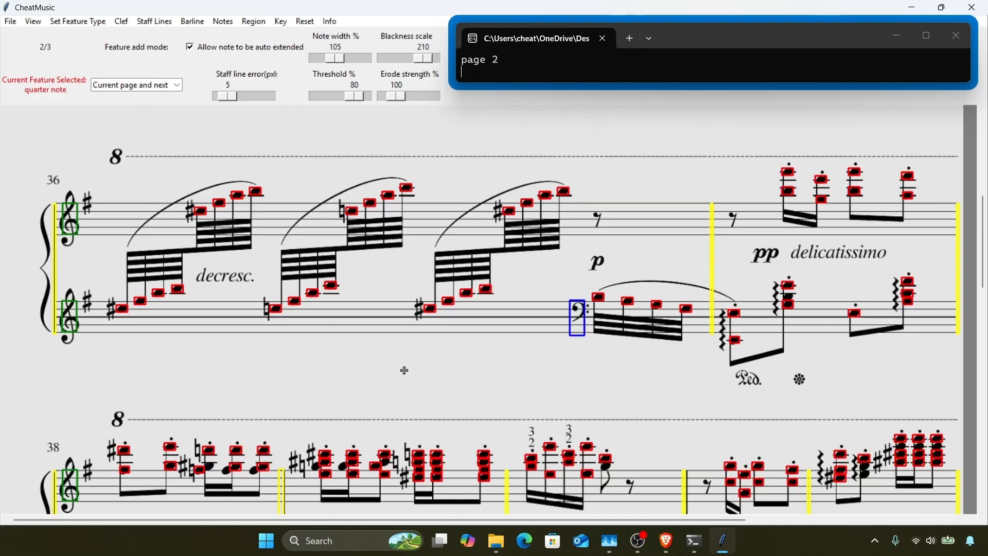
scroll(404, 370, "down", 5)
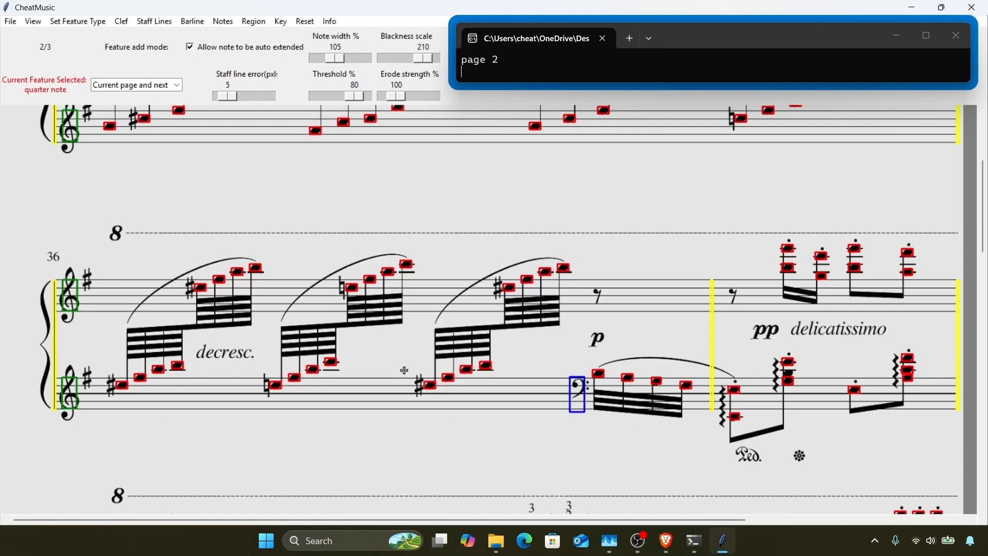
scroll(404, 371, "down", 6)
scroll(404, 371, "down", 2)
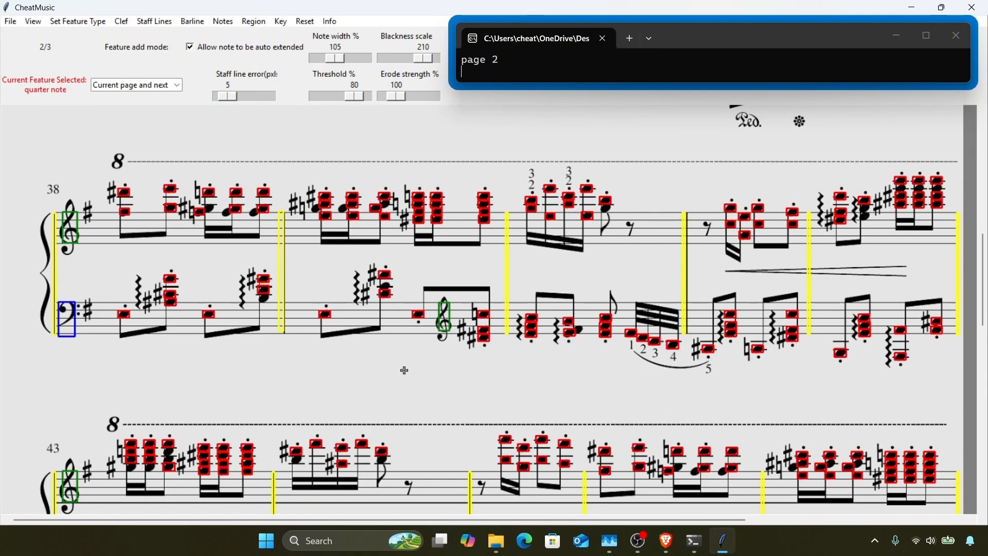
scroll(404, 370, "down", 2)
scroll(404, 371, "down", 1)
scroll(404, 371, "down", 7)
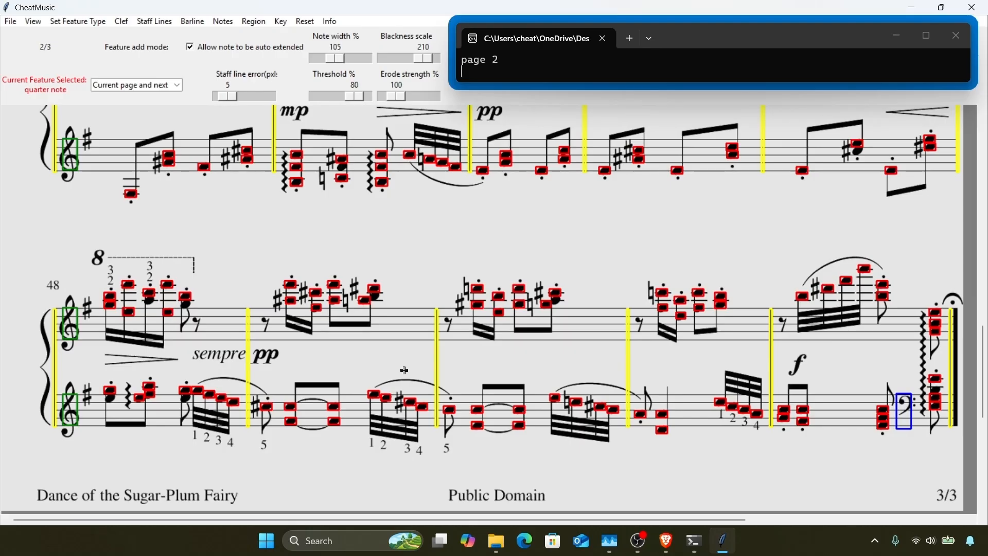
key("Right")
scroll(404, 371, "up", 18)
scroll(404, 371, "up", 3)
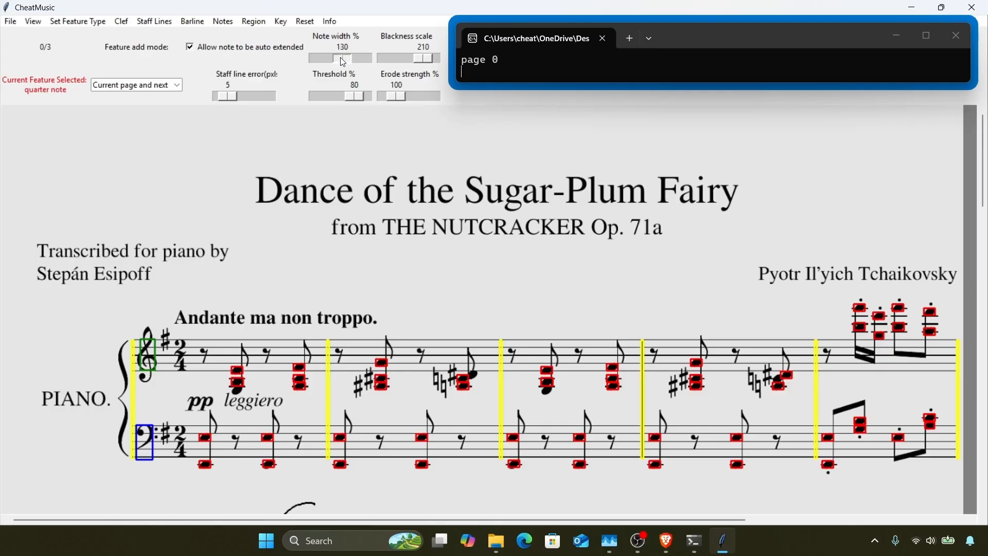
Step: Set the note width to 135% and save the annotations with images as "tchaikovsky dance of the sugar plum fairy_todo_autosnap.pkl"
left_click_drag(344, 62, 345, 62)
left_click(10, 21)
mouse_move(67, 77)
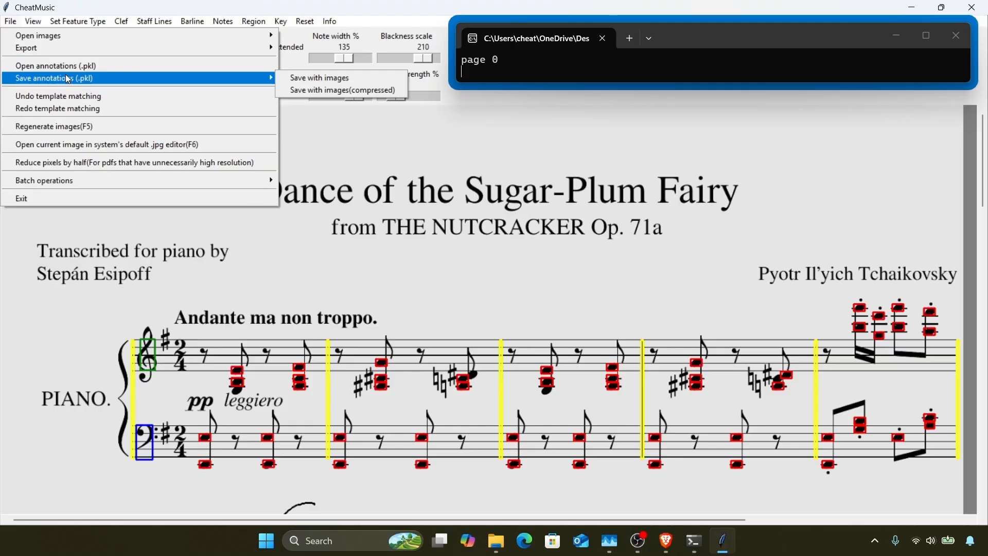
left_click(289, 77)
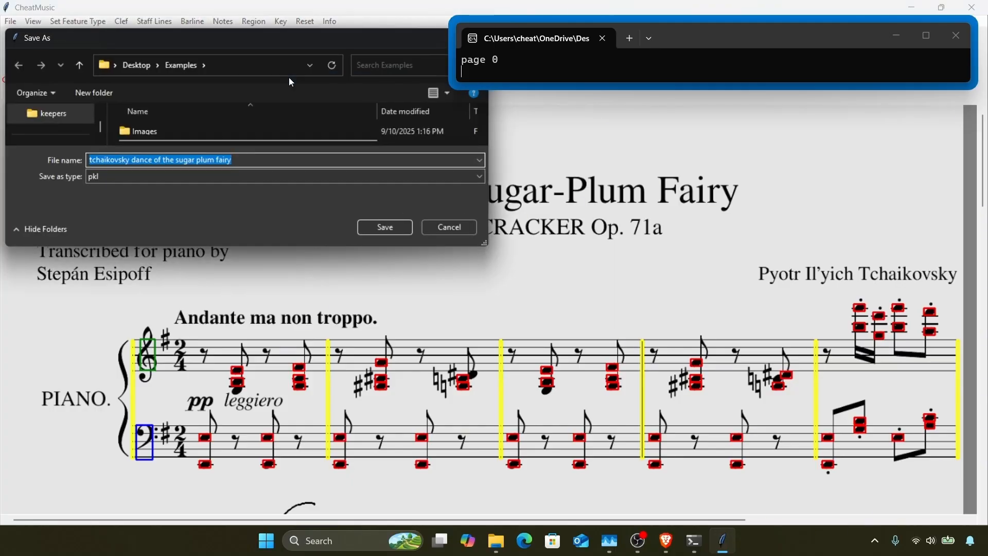
key("End")
type("_tod")
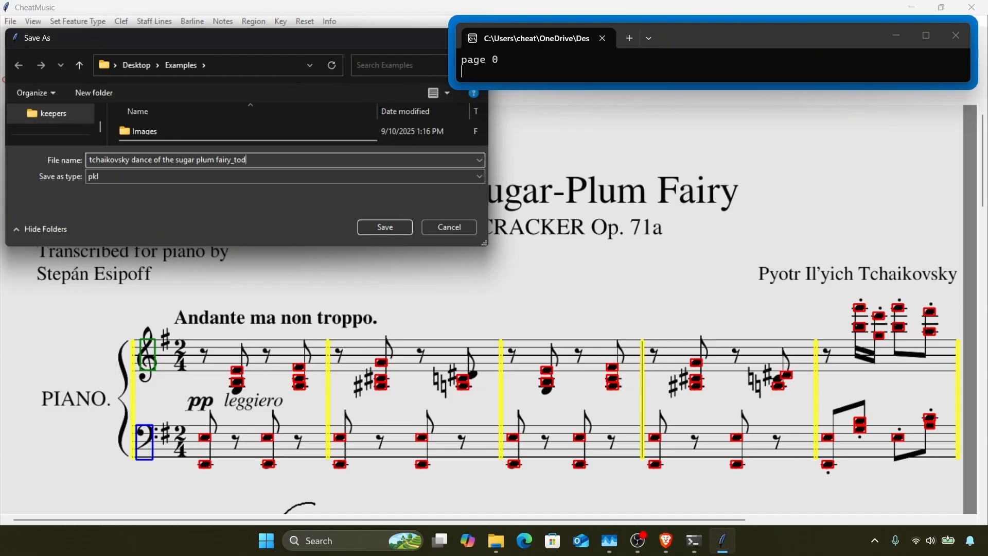
type("o_autosnap.pkl")
key("Return")
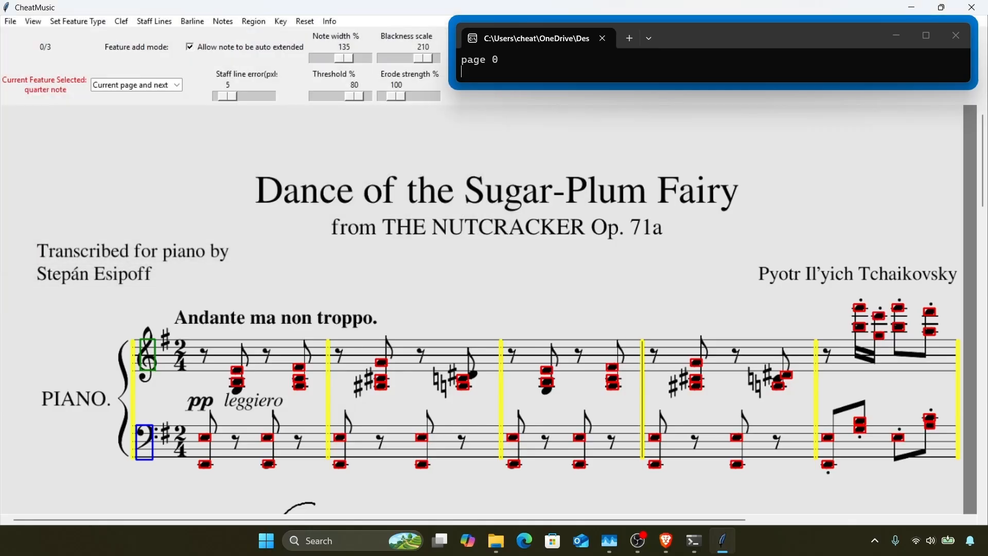
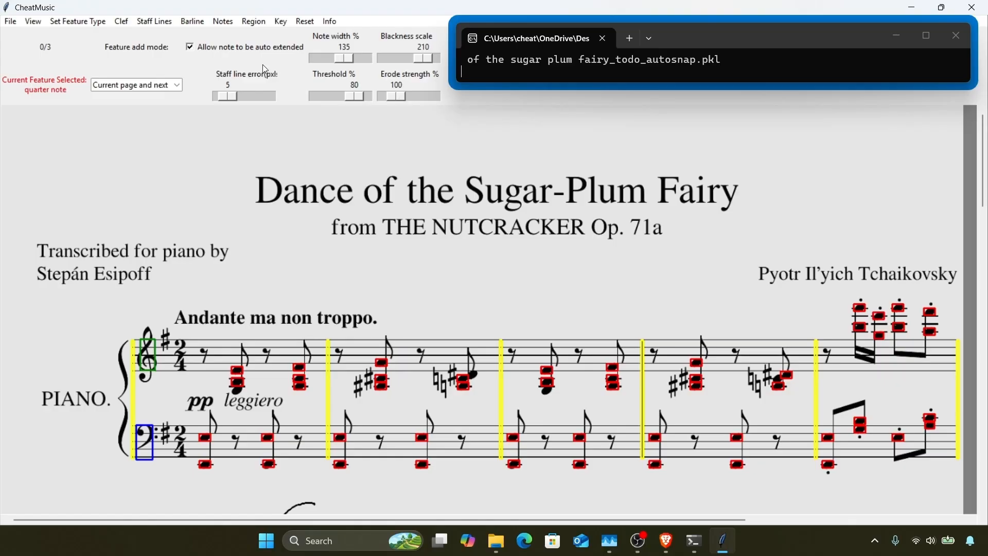
left_click(223, 22)
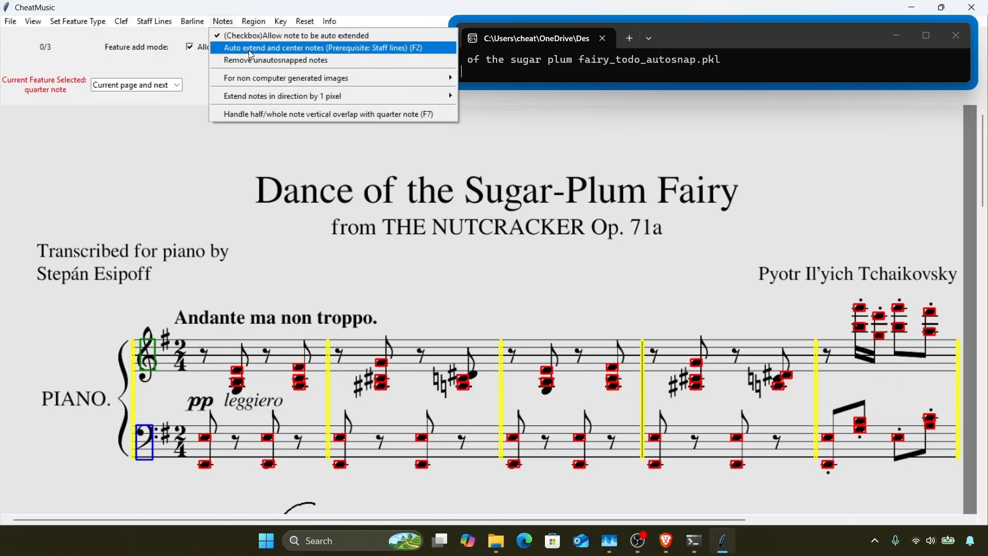
left_click(287, 103)
scroll(313, 340, "down", 2)
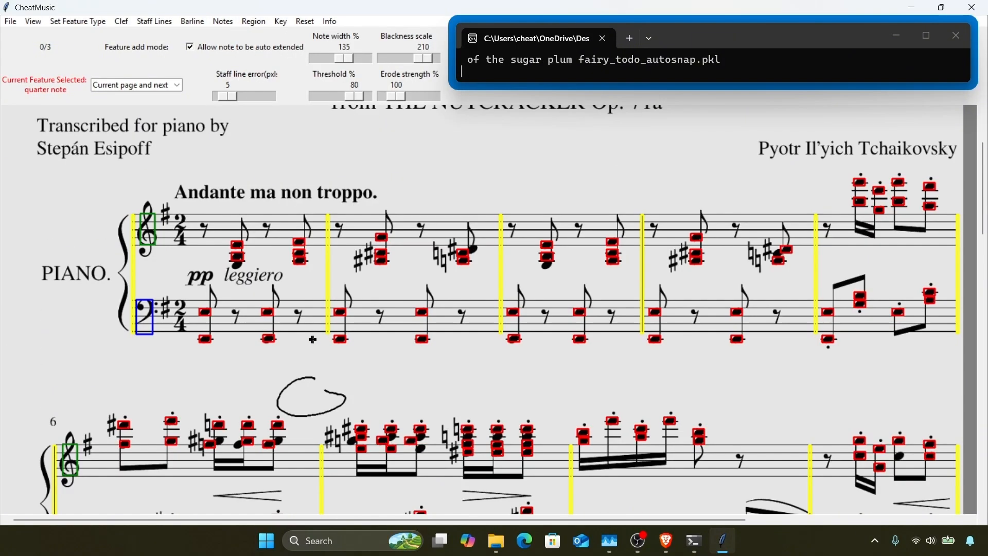
scroll(312, 340, "down", 5)
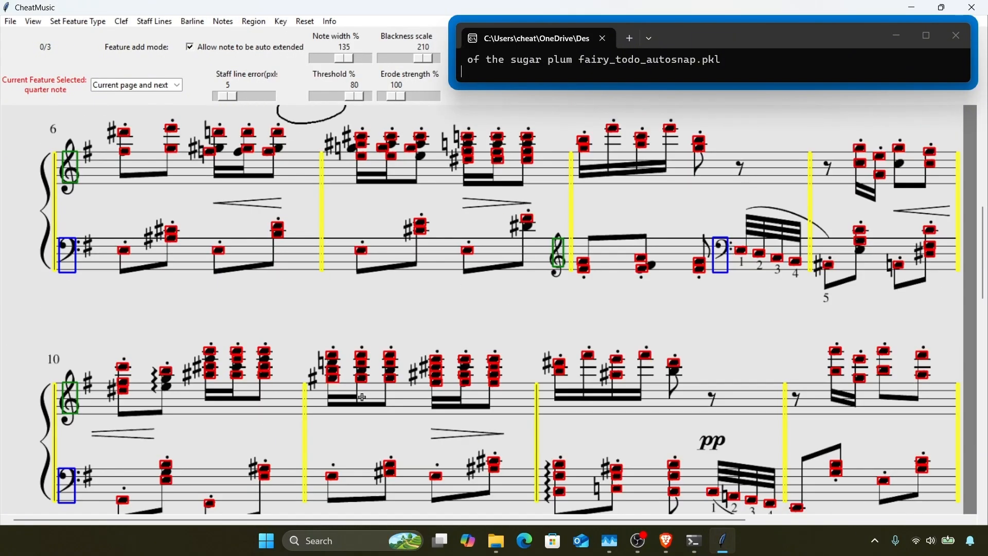
scroll(362, 397, "down", 2)
scroll(363, 396, "up", 9)
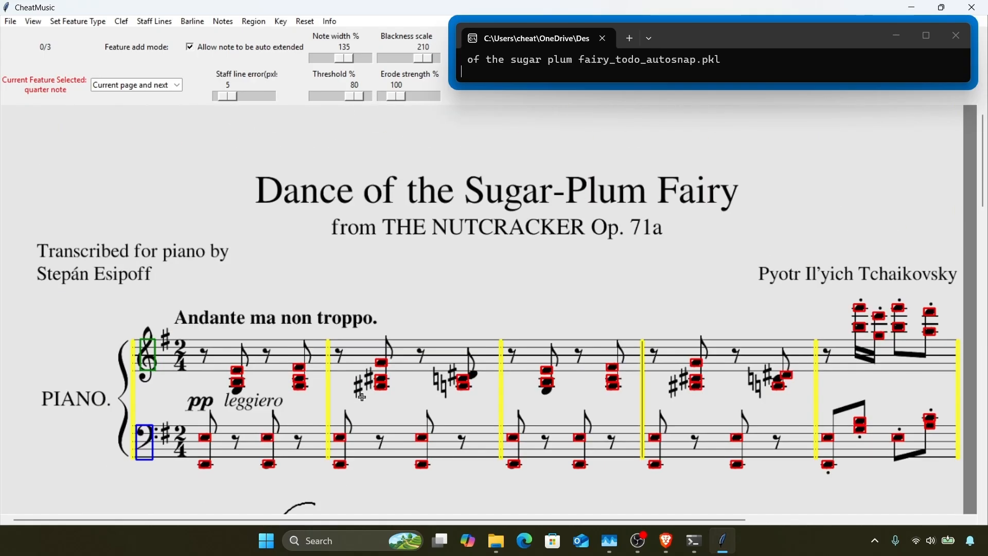
Step: Auto extend and center the notes on pages 0:2 with a height/width ratio of 135 and an erode strength of 1.0
left_click(225, 23)
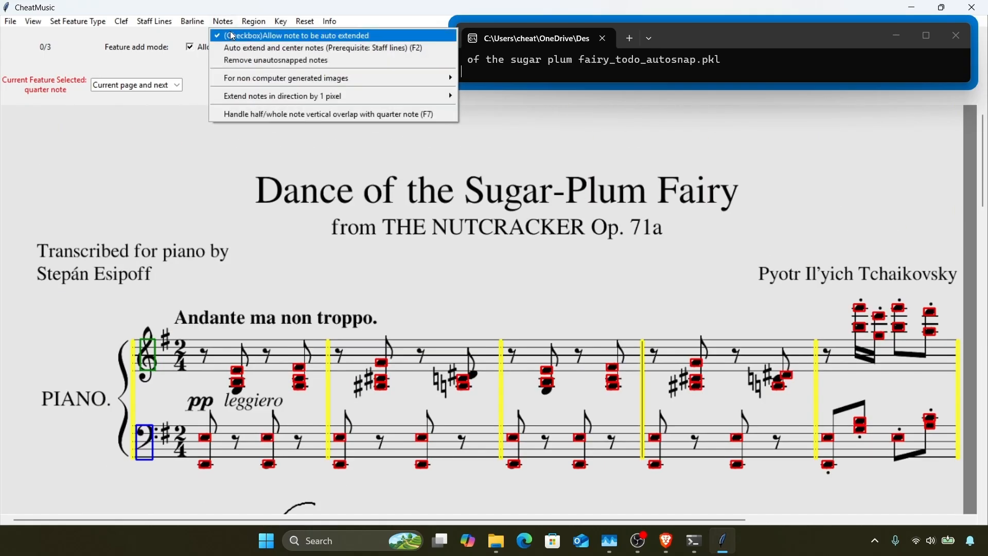
left_click(235, 47)
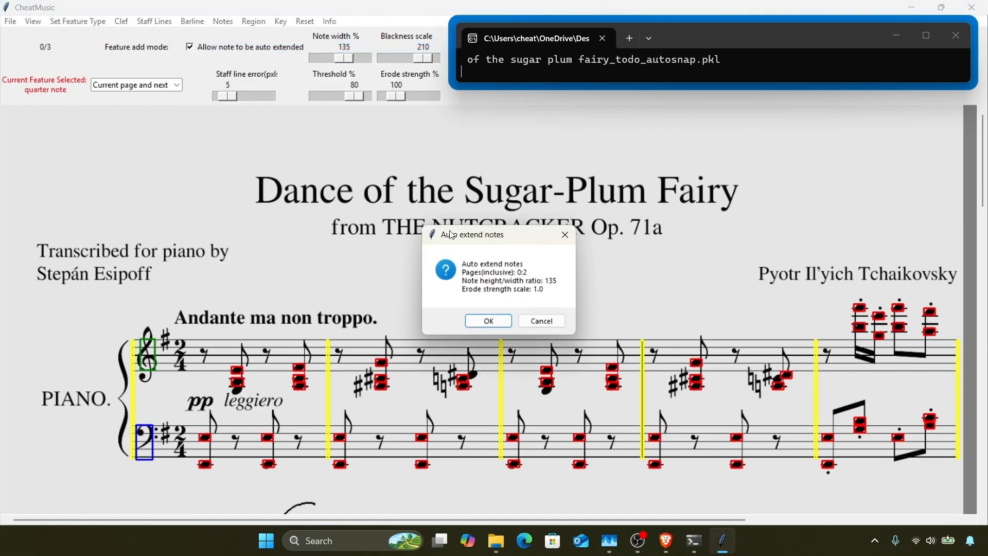
key("Return")
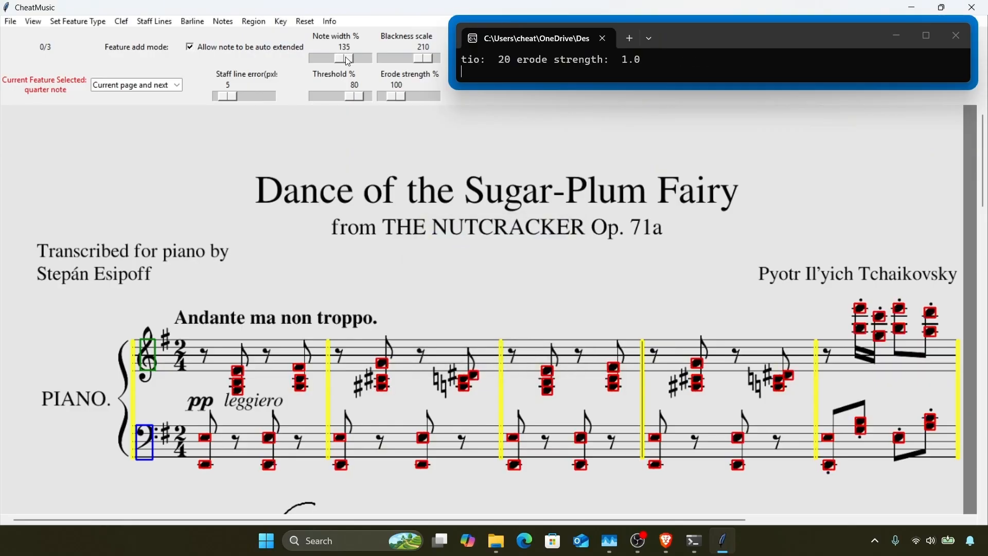
Step: Lower the note width and auto extend and center the notes again
left_click_drag(345, 58, 343, 58)
left_click(233, 26)
left_click(244, 47)
key("Return")
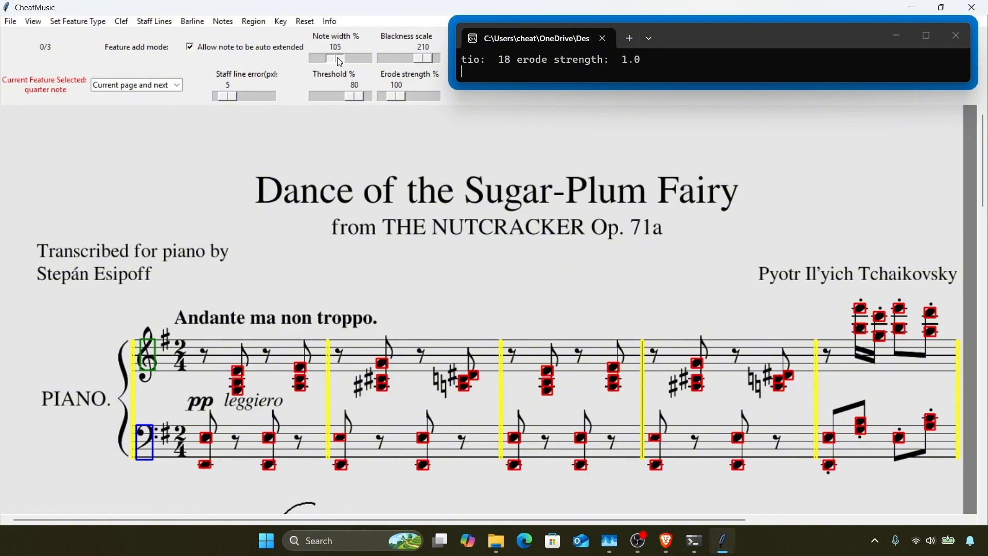
Step: Run auto extend and center notes once more with the note width at 105%
left_click(234, 23)
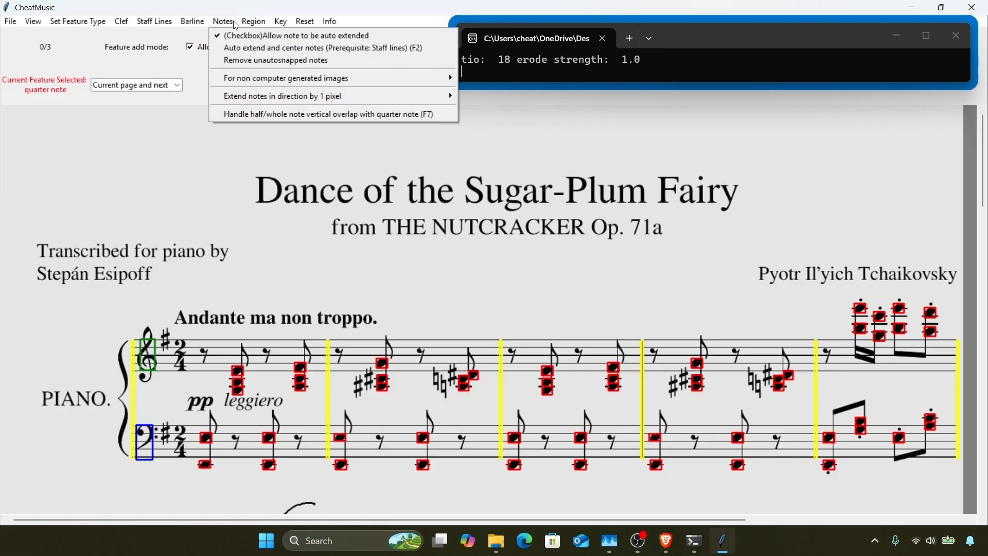
left_click(236, 47)
key("Return")
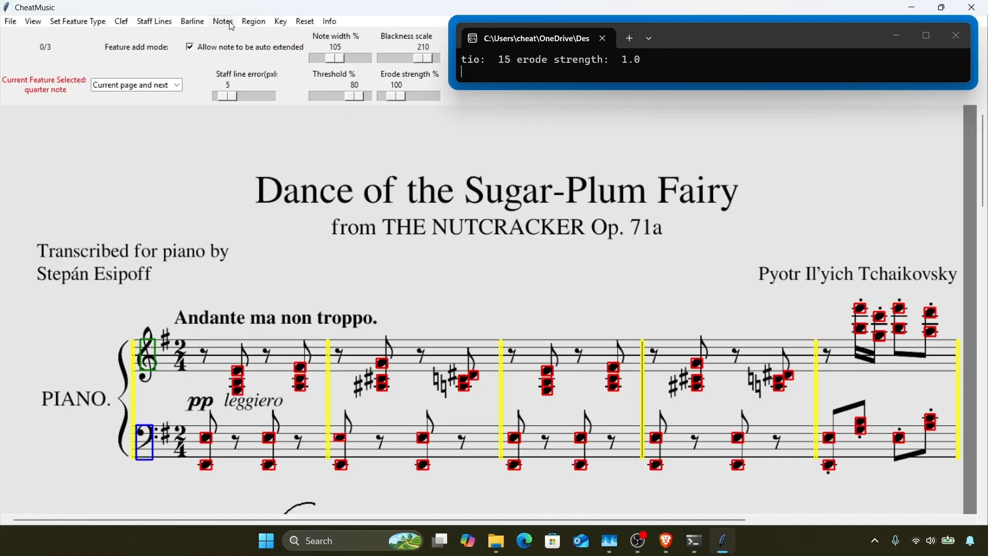
Step: Remove the unautosnapped notes from the score
left_click(231, 23)
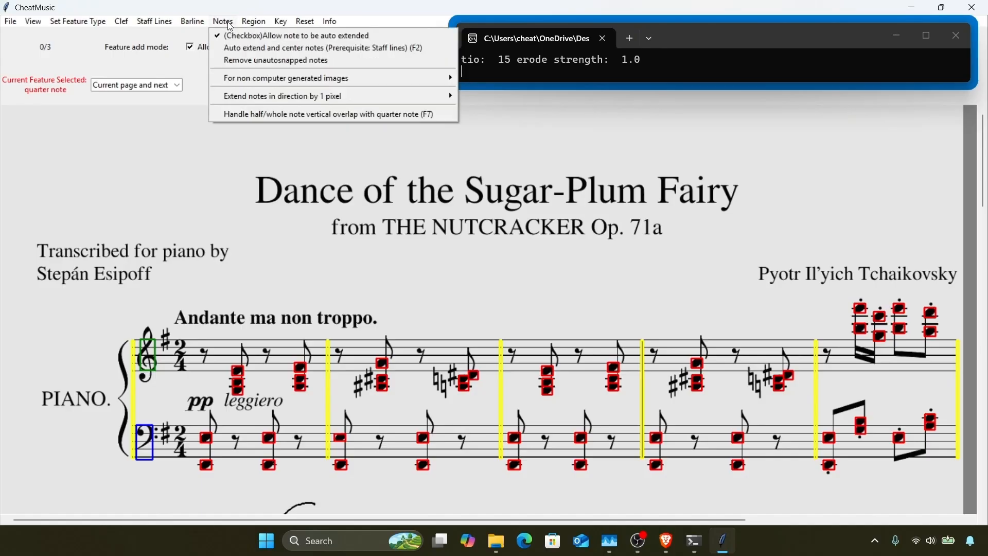
left_click(237, 58)
key("Return")
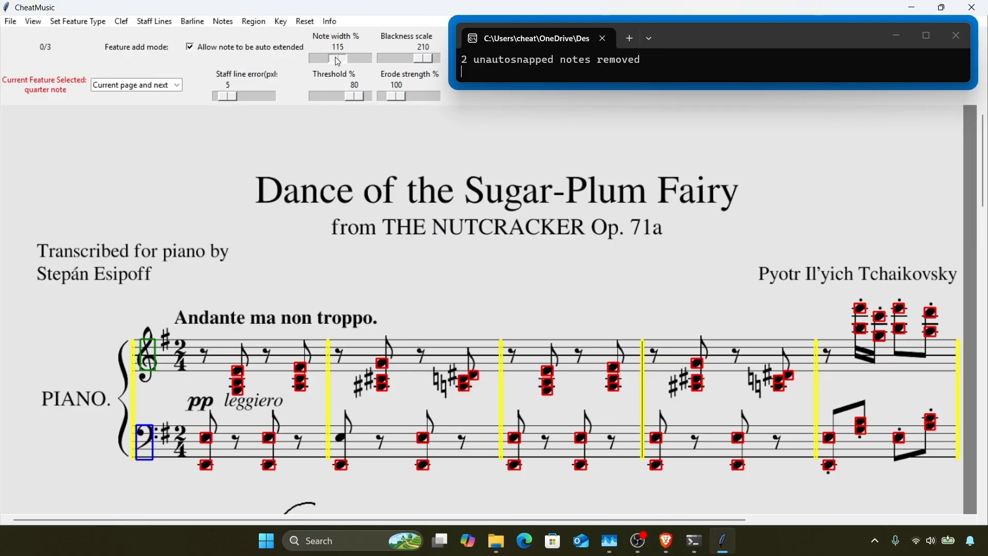
Step: Set the note width to 125% and calculate note letters for pages 0:2 with overwrite on
left_click_drag(335, 58, 338, 58)
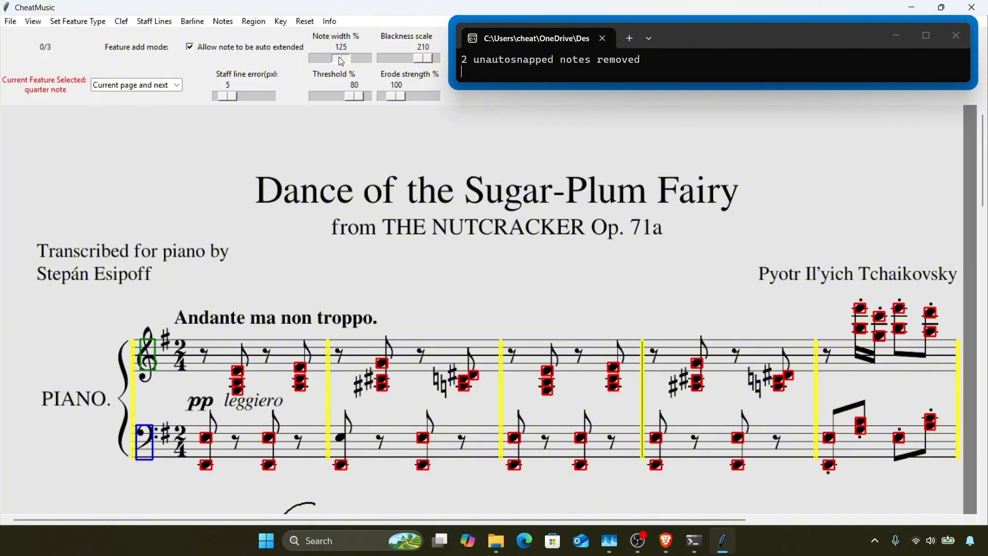
left_click(260, 25)
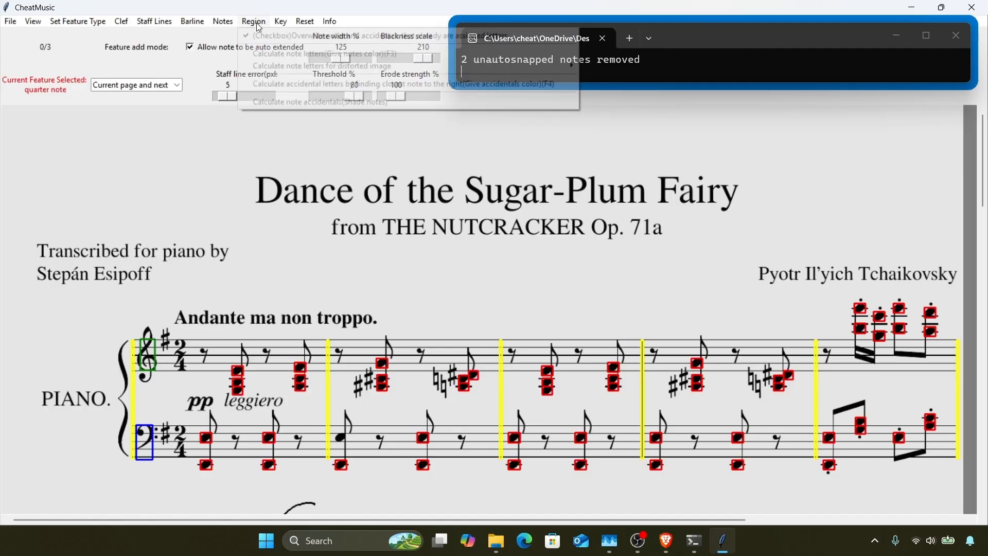
left_click(264, 53)
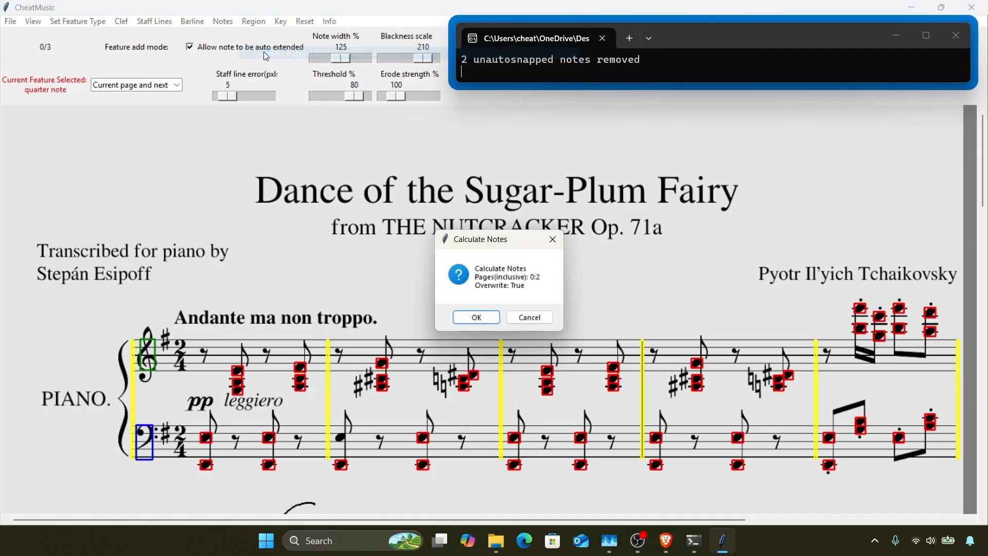
key("Return")
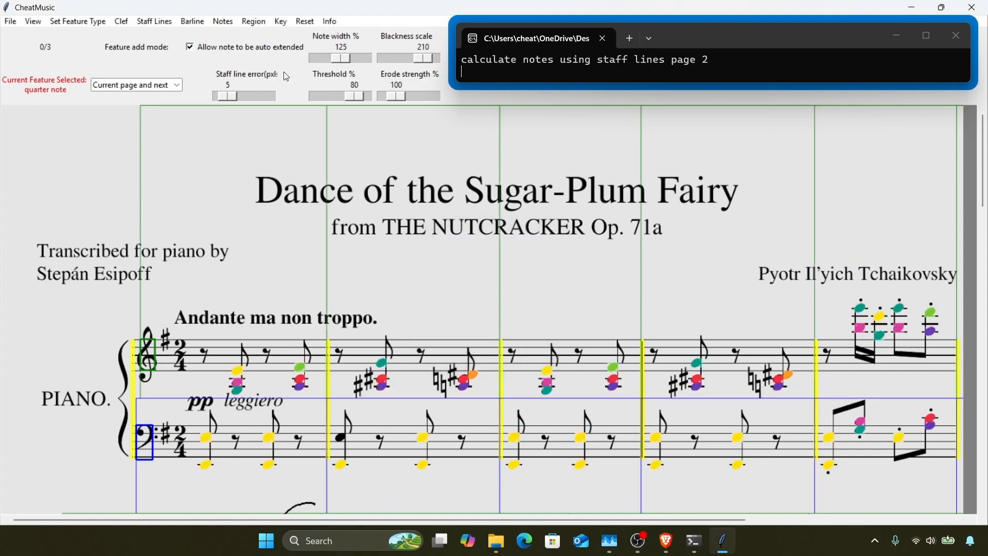
scroll(351, 145, "down", 3)
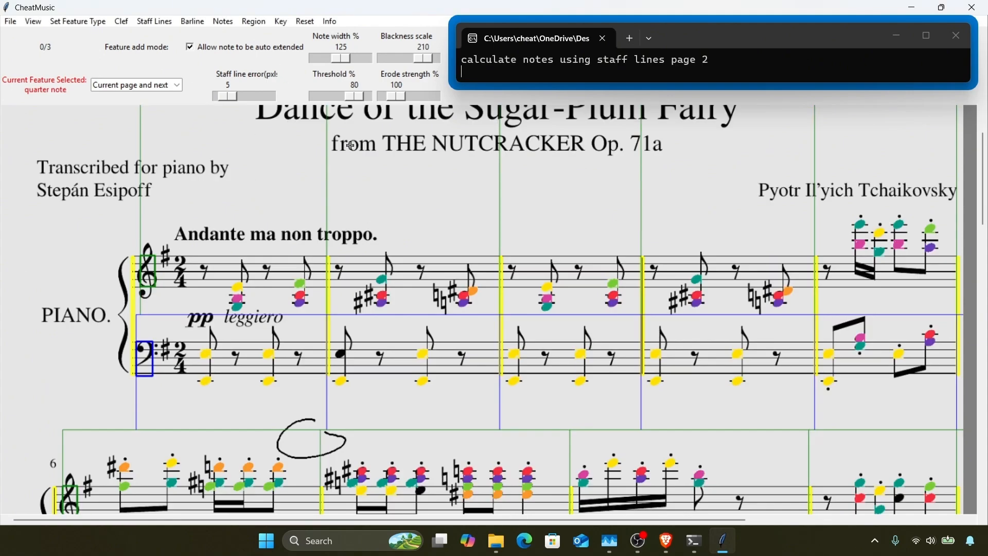
scroll(351, 145, "up", 3)
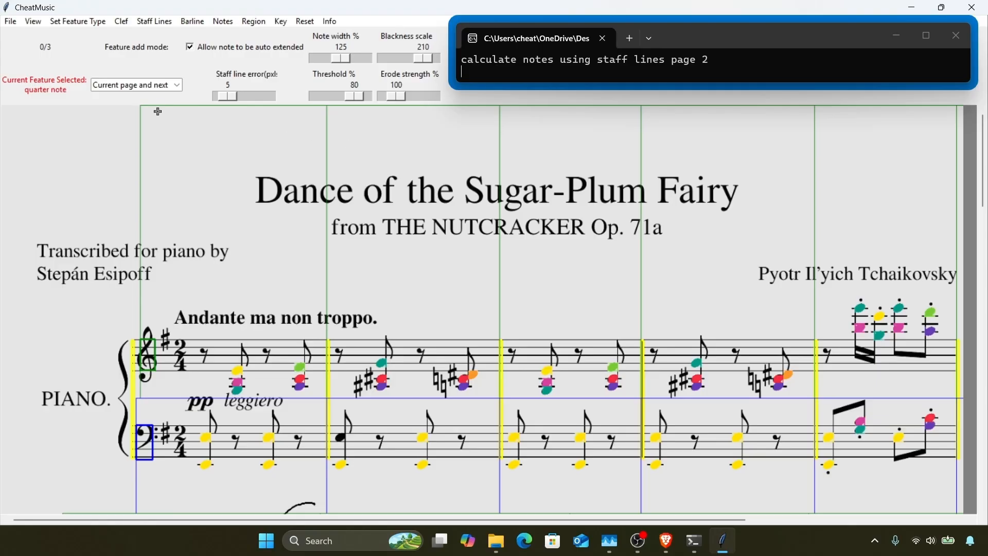
Step: Switch note adding to Single and add the missed quarter notes on the first page, in measures 2, 7 and 9
left_click(126, 86)
left_click(124, 128)
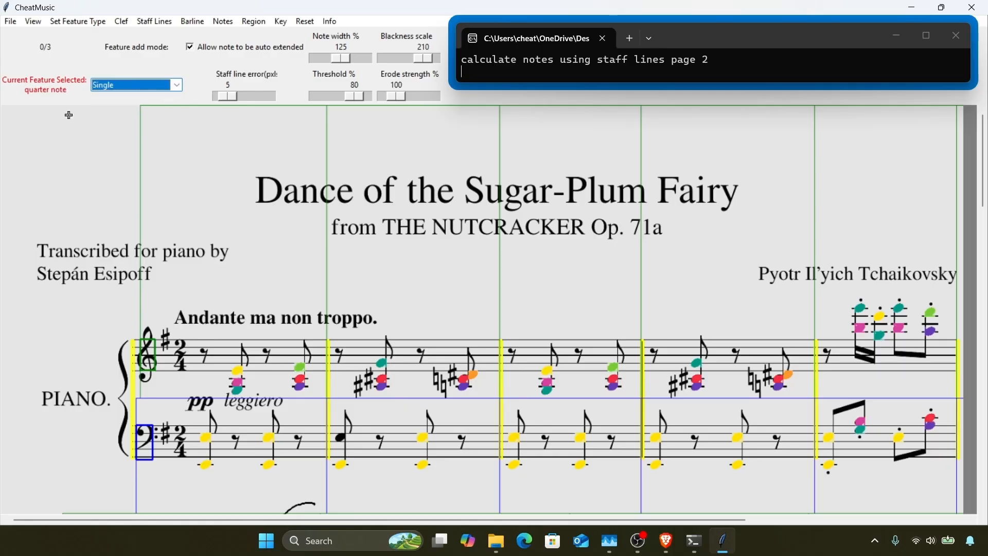
scroll(181, 244, "down", 2)
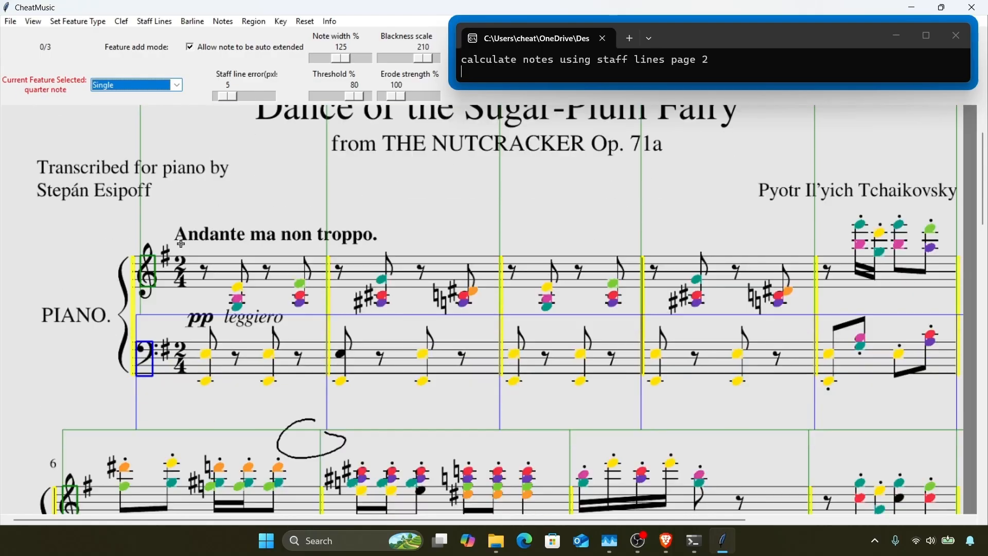
scroll(323, 290, "down", 3)
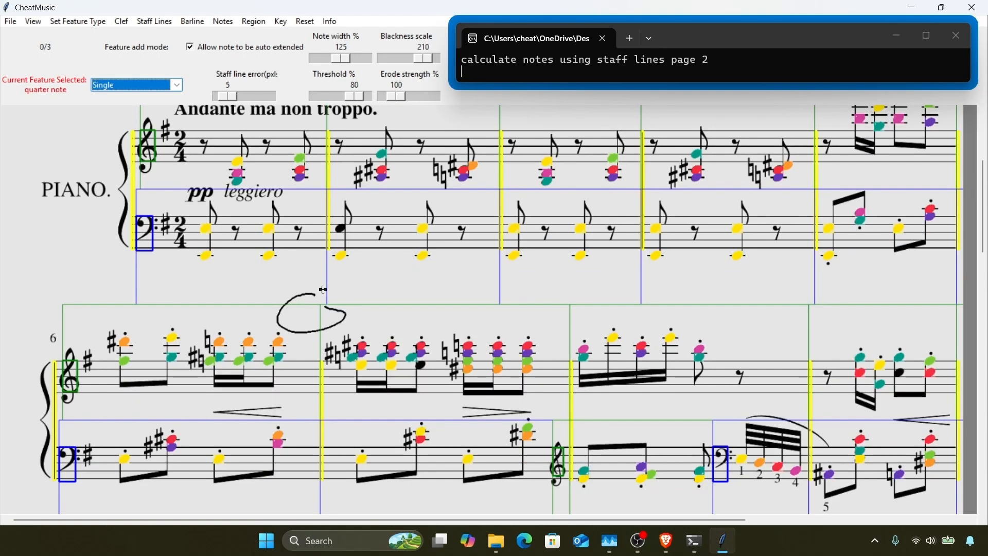
left_click(341, 229)
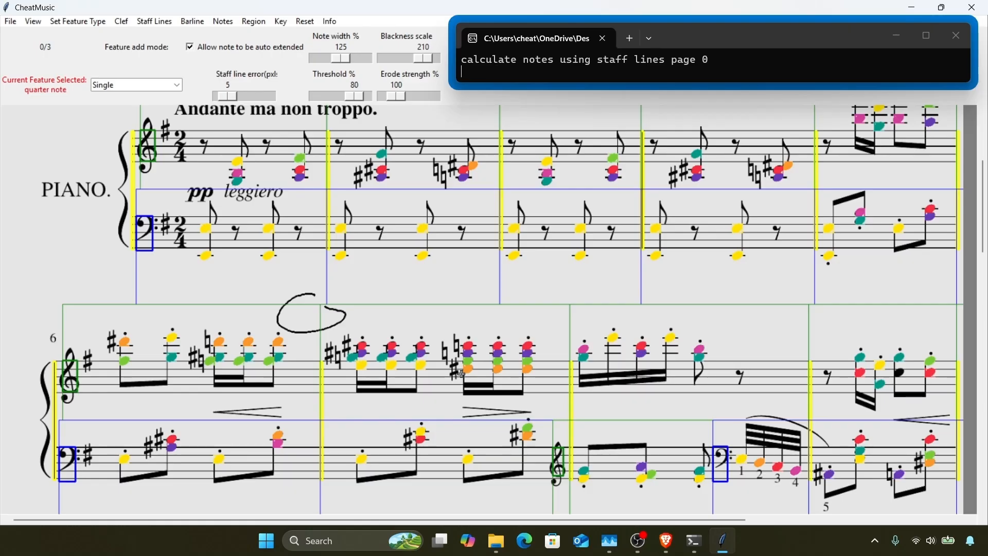
scroll(462, 374, "down", 3)
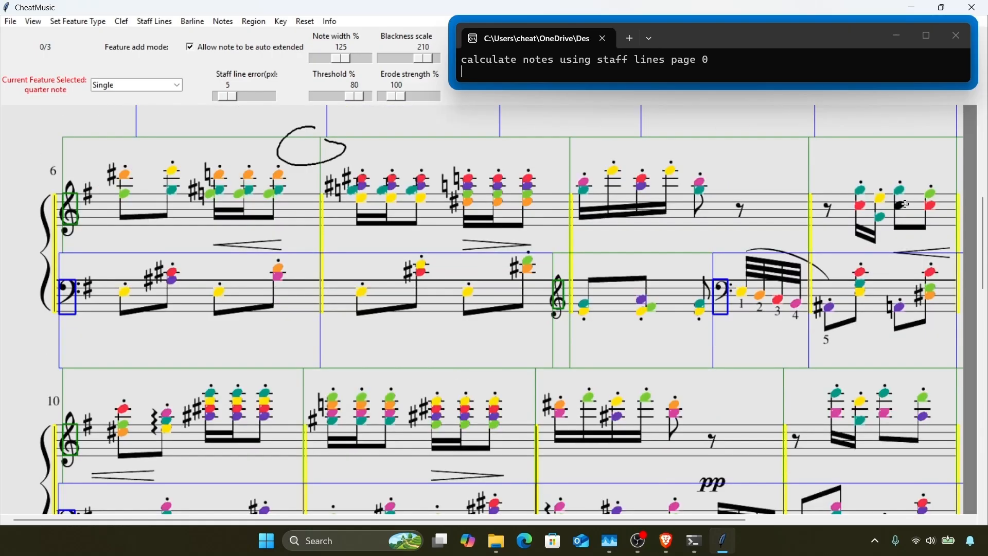
scroll(713, 241, "down", 2)
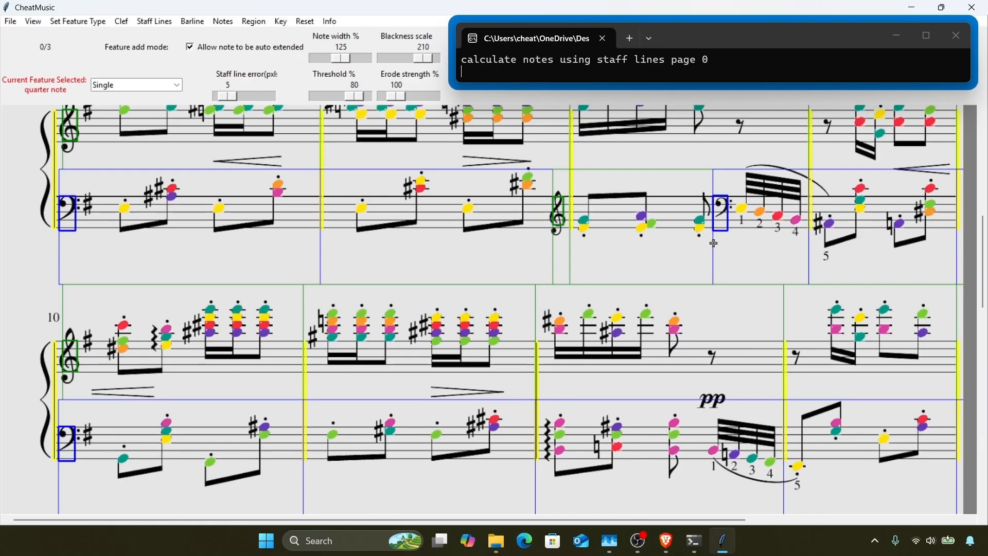
Step: Check the remaining systems of the first page for notes left uncolored
scroll(640, 287, "down", 3)
scroll(504, 307, "down", 2)
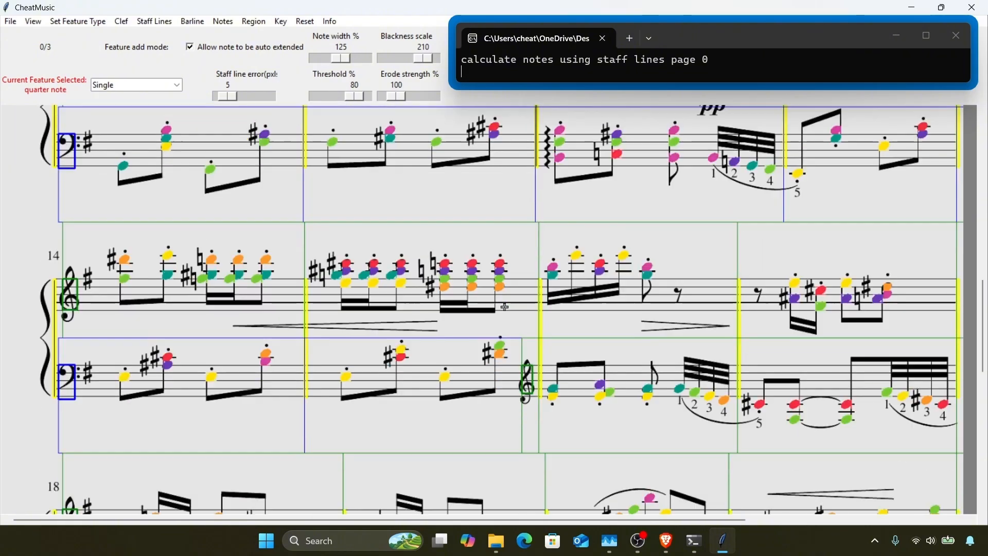
scroll(690, 328, "down", 3)
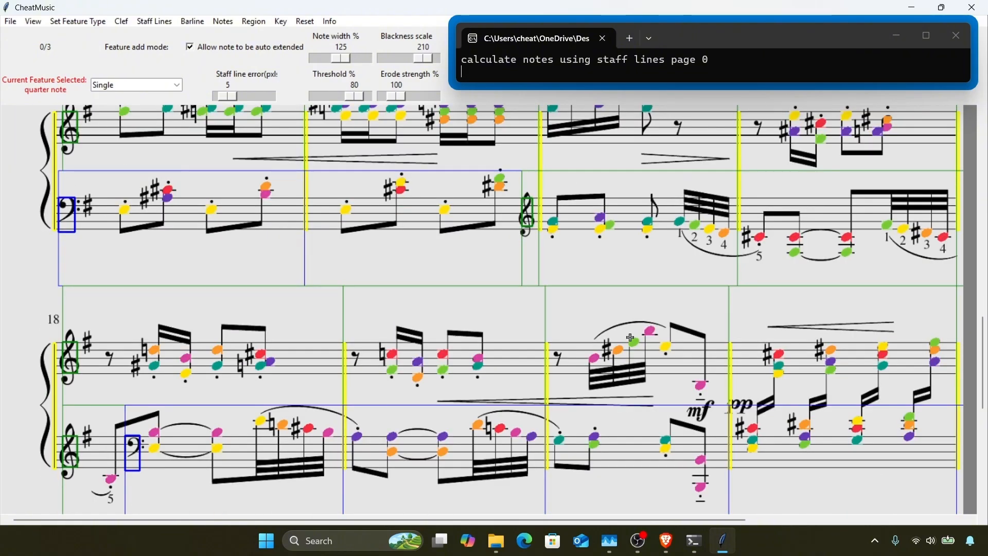
scroll(615, 343, "down", 3)
scroll(616, 344, "up", 8)
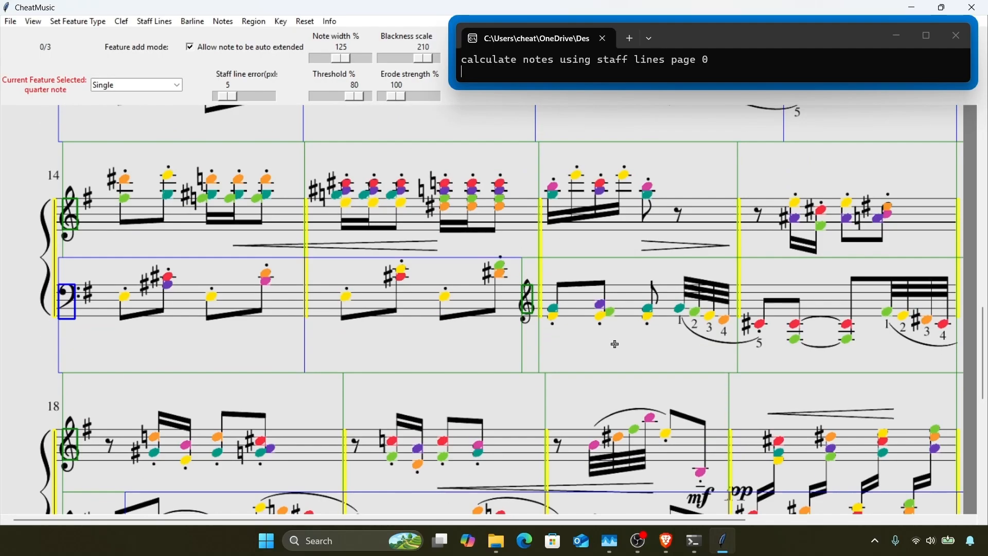
scroll(615, 344, "up", 2)
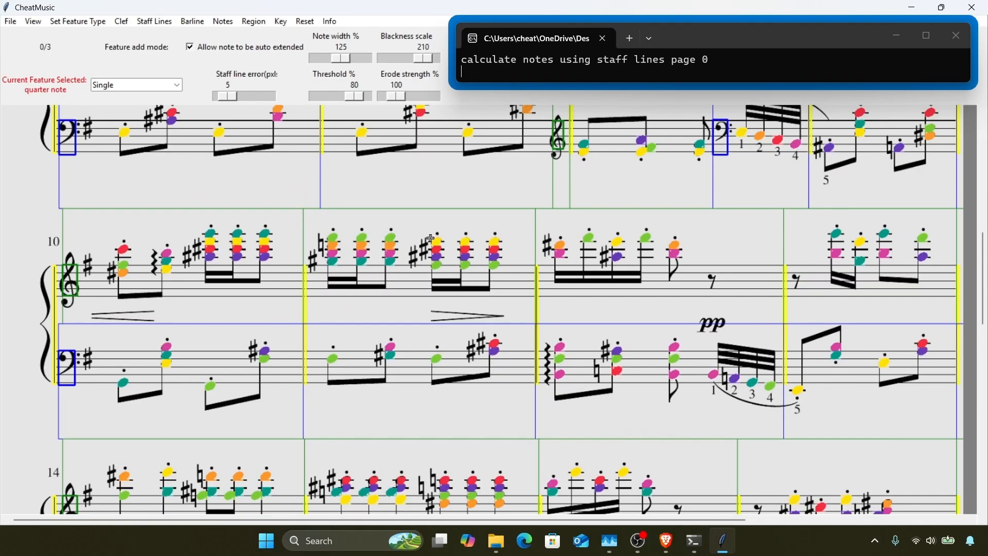
left_click_drag(409, 216, 534, 292)
Step: Add the missed quarter notes to the third treble chord of measure 25 on the second page
key("Right")
scroll(429, 237, "up", 10)
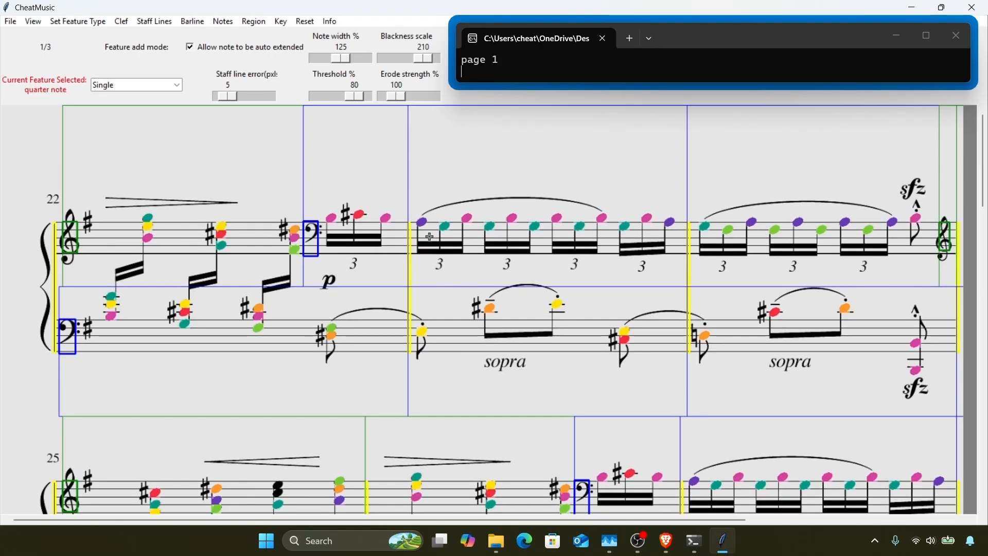
scroll(429, 236, "down", 3)
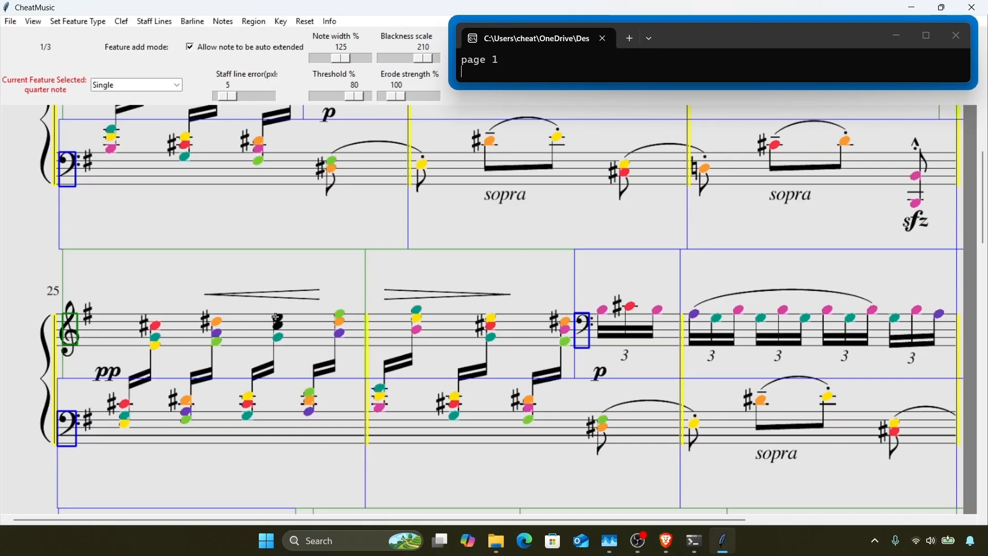
scroll(523, 345, "down", 3)
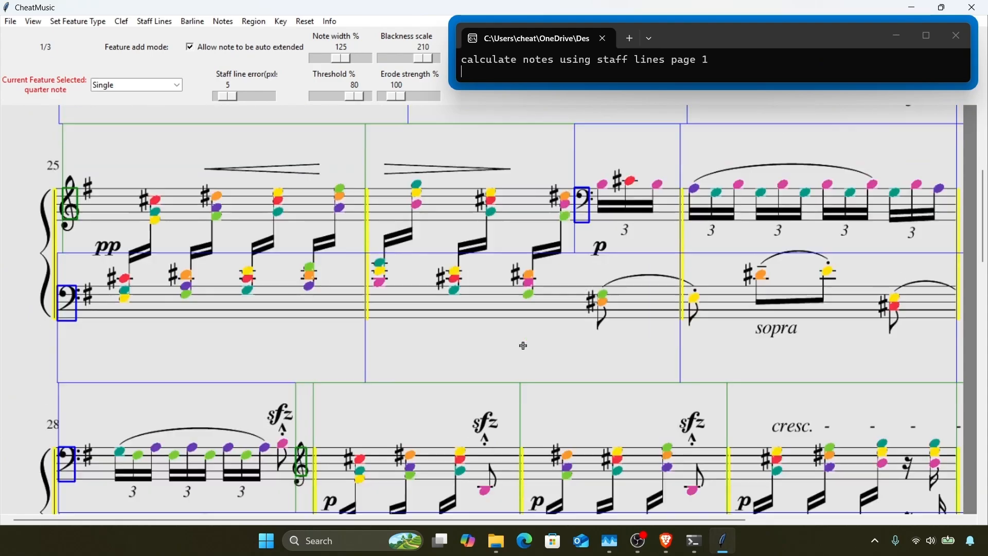
Step: Examine the rest of the second page and the whole third page for uncolored notes, and return to the first page
scroll(523, 345, "down", 8)
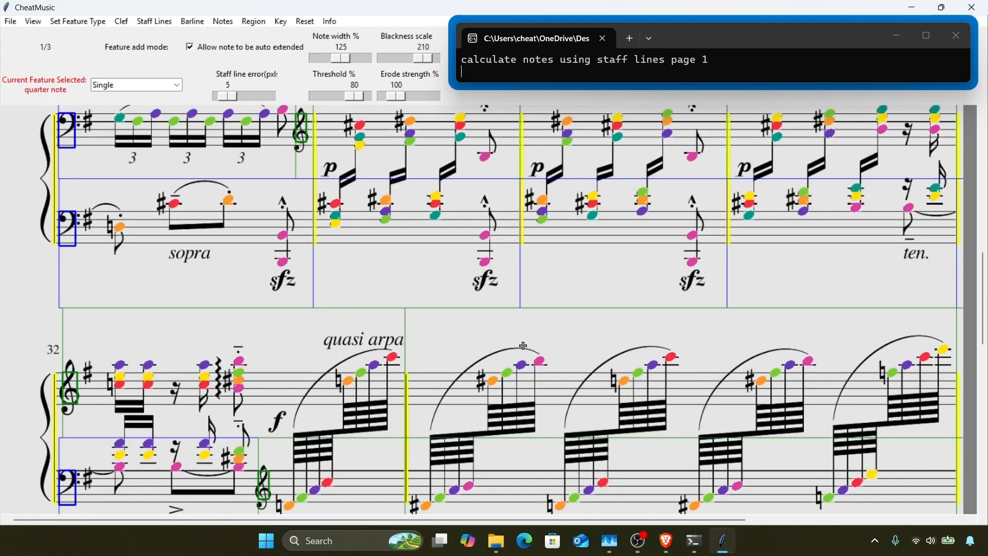
scroll(523, 345, "down", 8)
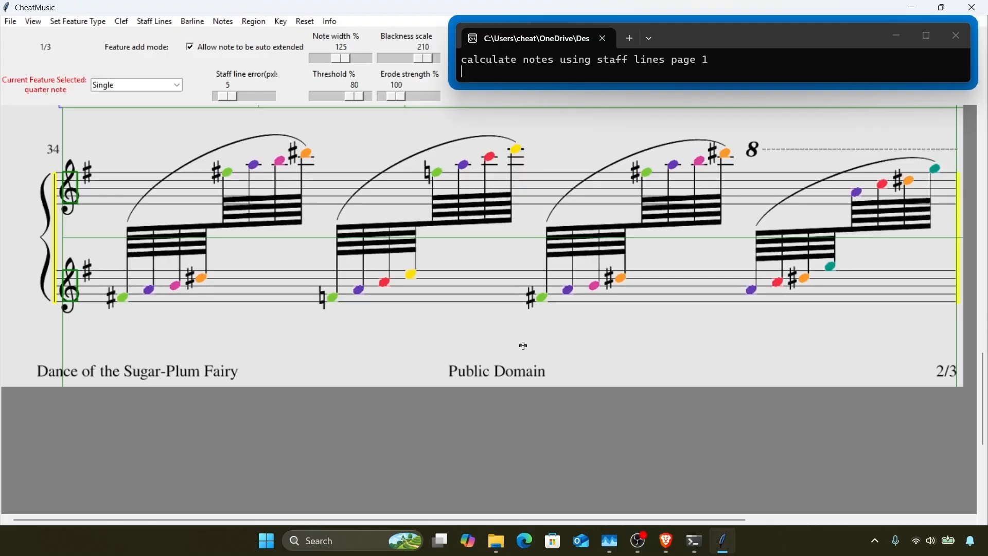
key("Right")
key("Home")
scroll(523, 345, "down", 8)
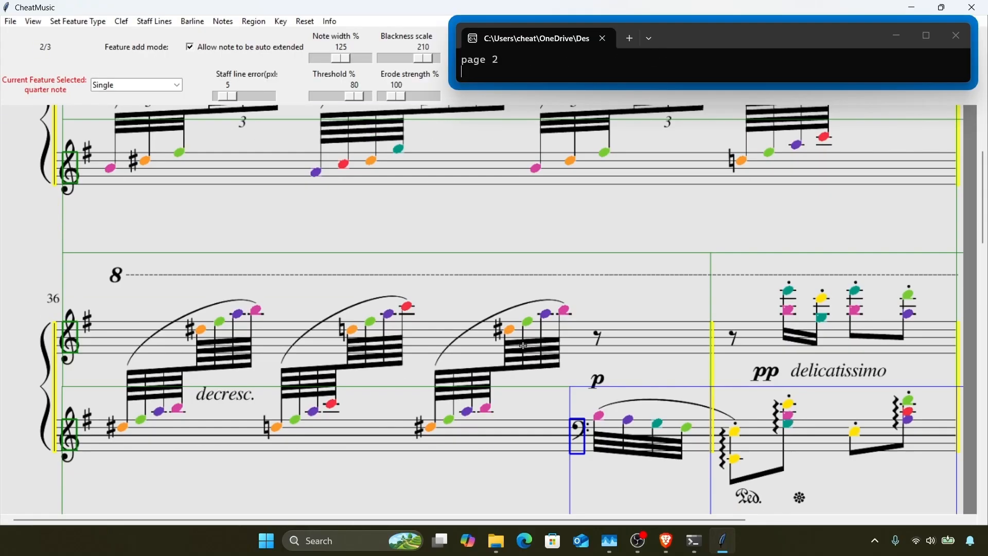
scroll(523, 345, "down", 8)
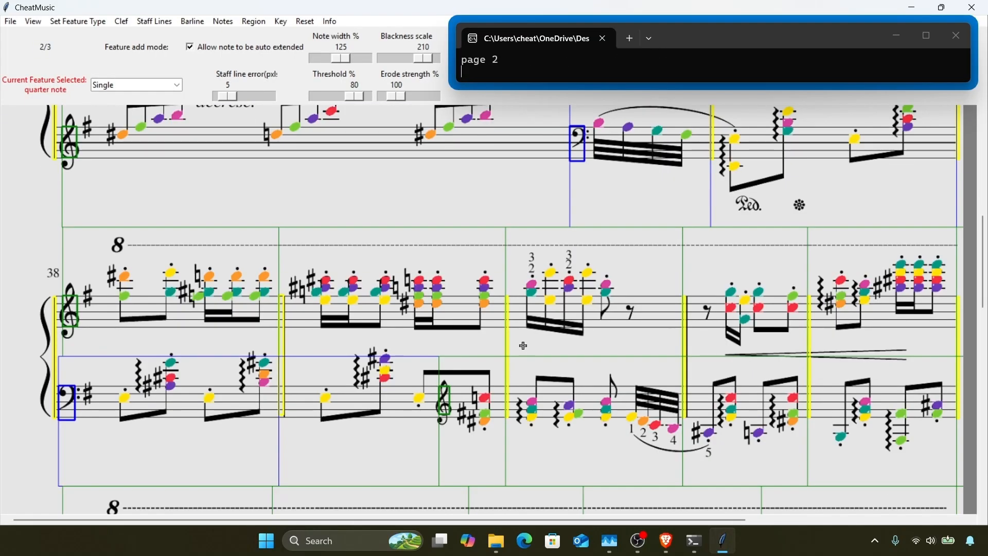
scroll(523, 345, "down", 8)
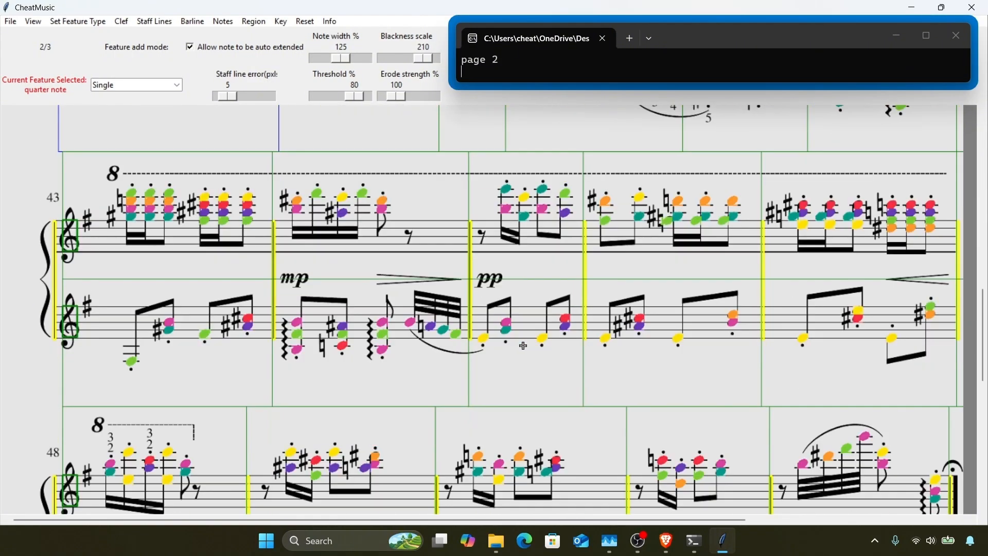
scroll(523, 346, "down", 1)
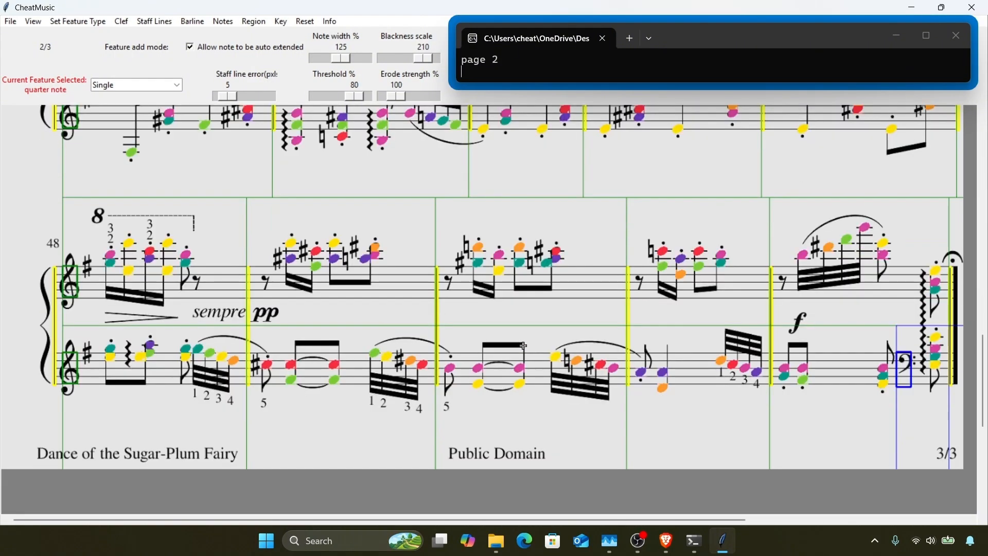
key("Left")
key("Left")
scroll(523, 345, "up", 20)
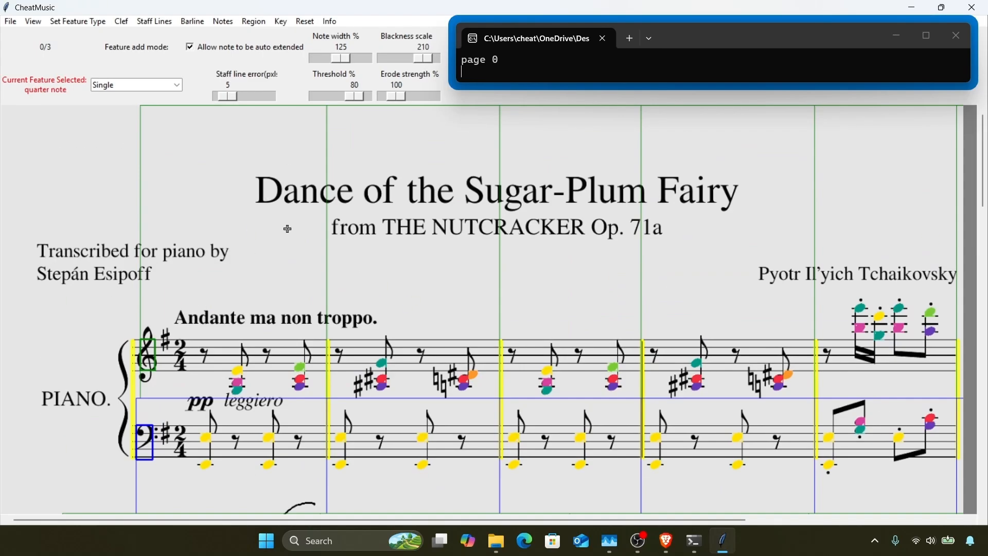
Step: Set note adding to the current page and next pages, and extend the notes by 1 pixel in all directions
left_click(177, 87)
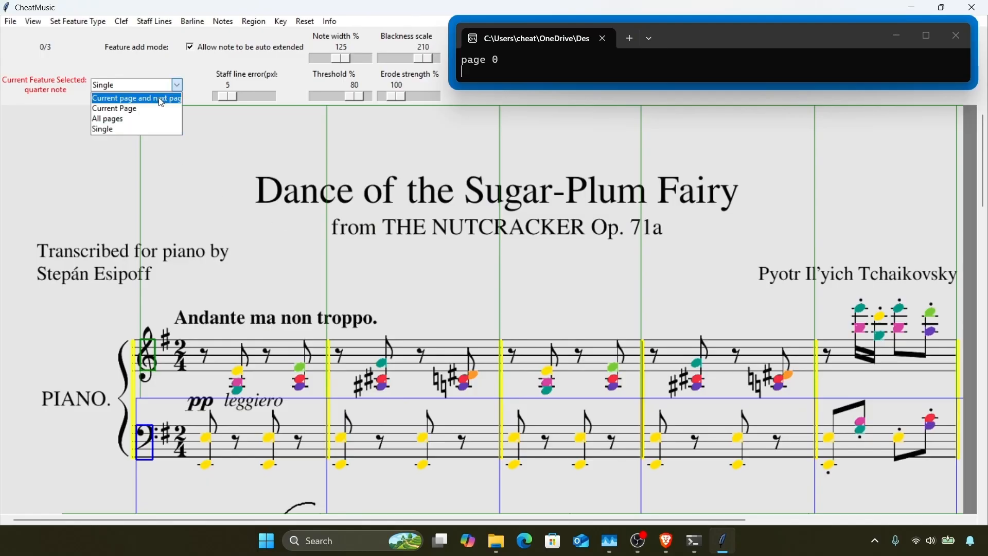
left_click(159, 99)
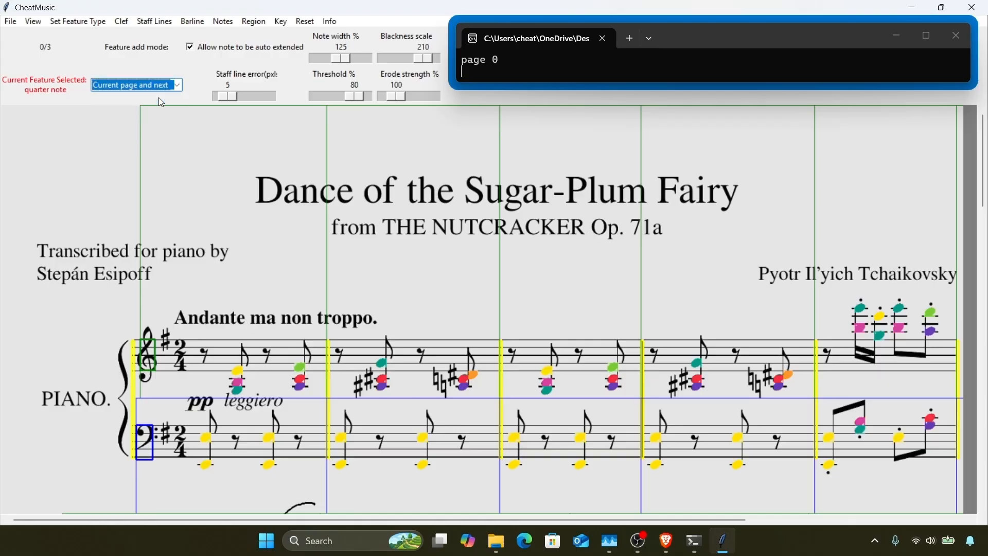
left_click(224, 21)
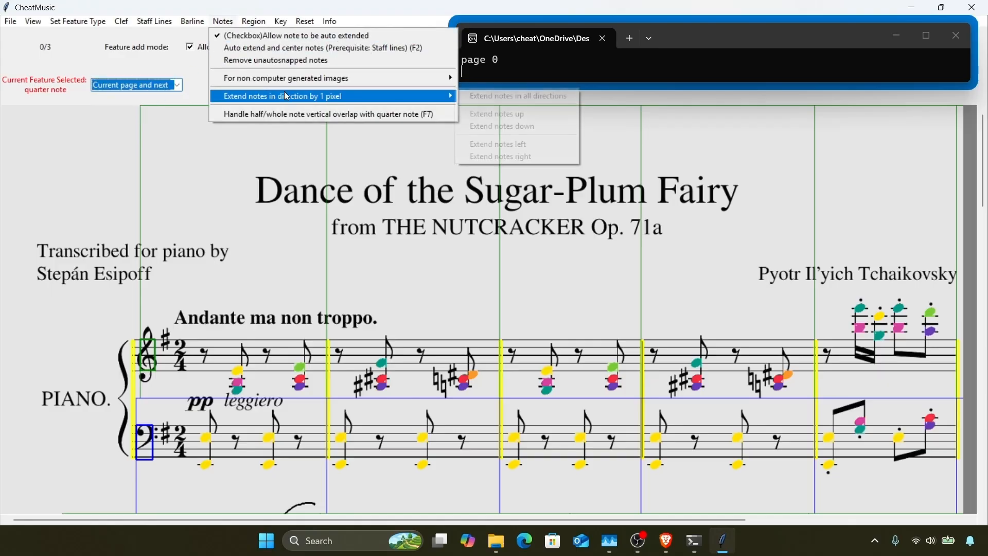
mouse_move(306, 97)
left_click(476, 95)
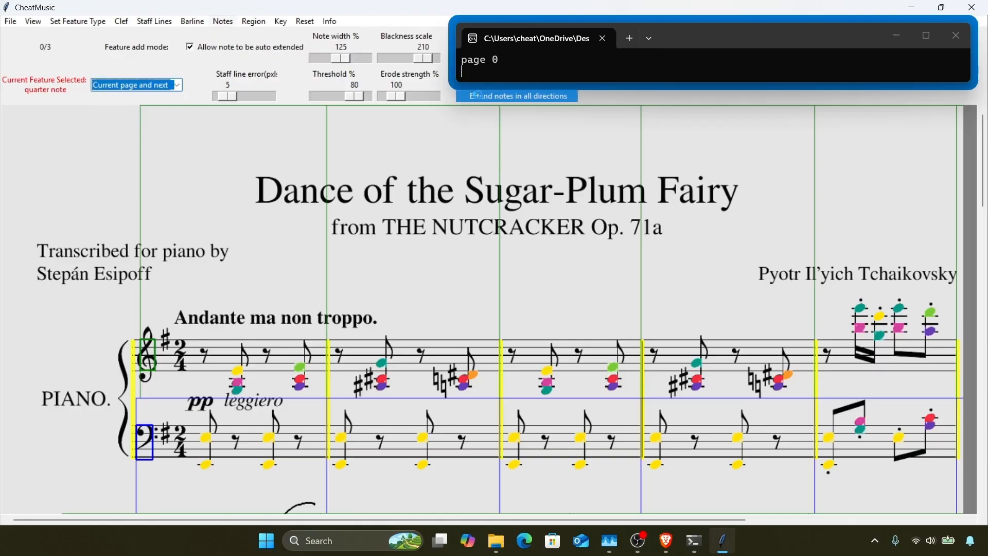
key("Return")
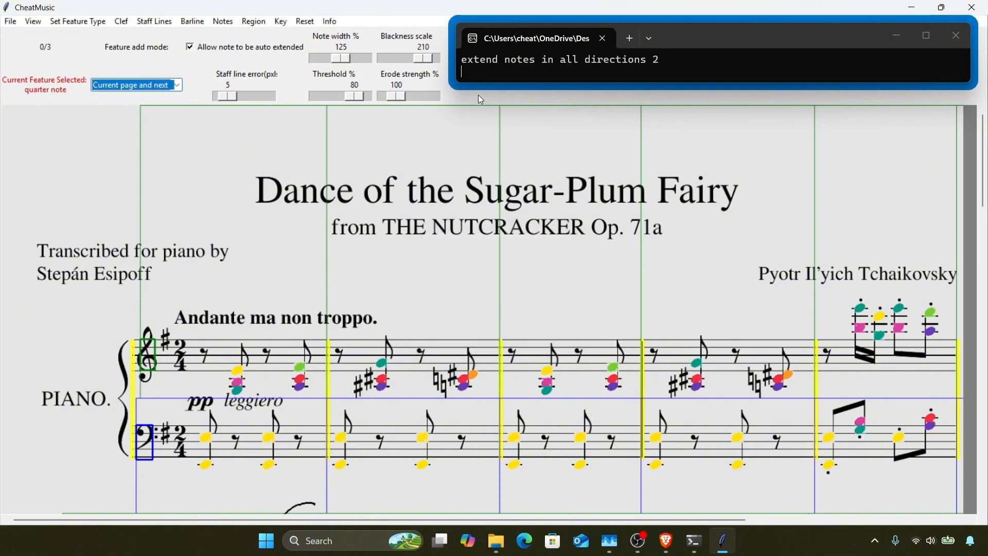
Step: Extend the notes on pages 0:2 by another pixel in all directions
left_click(224, 22)
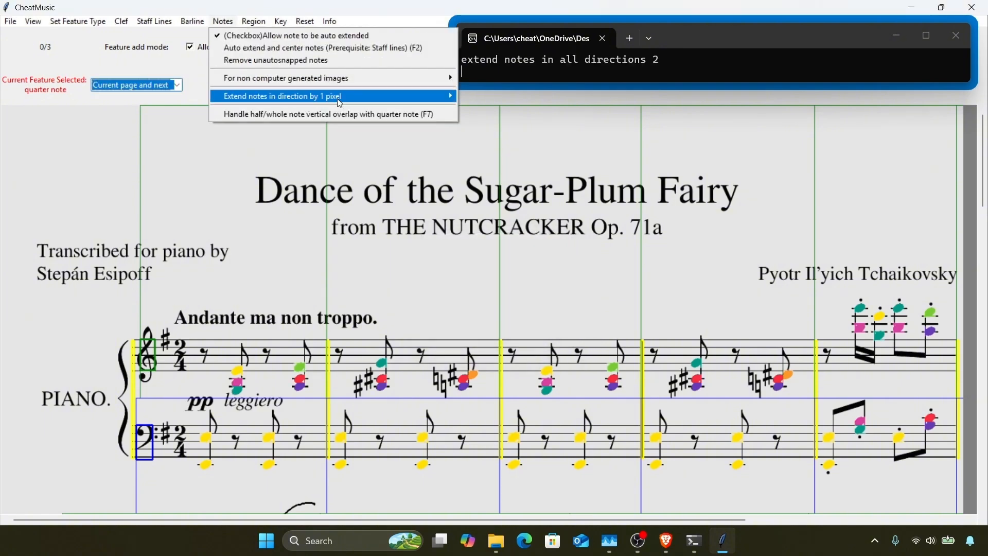
mouse_move(339, 98)
left_click(465, 97)
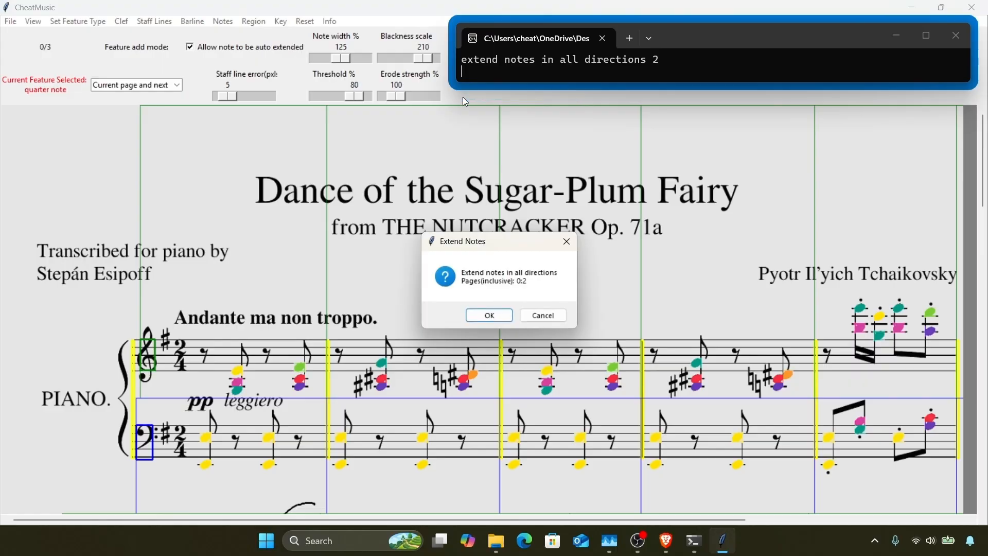
key("Return")
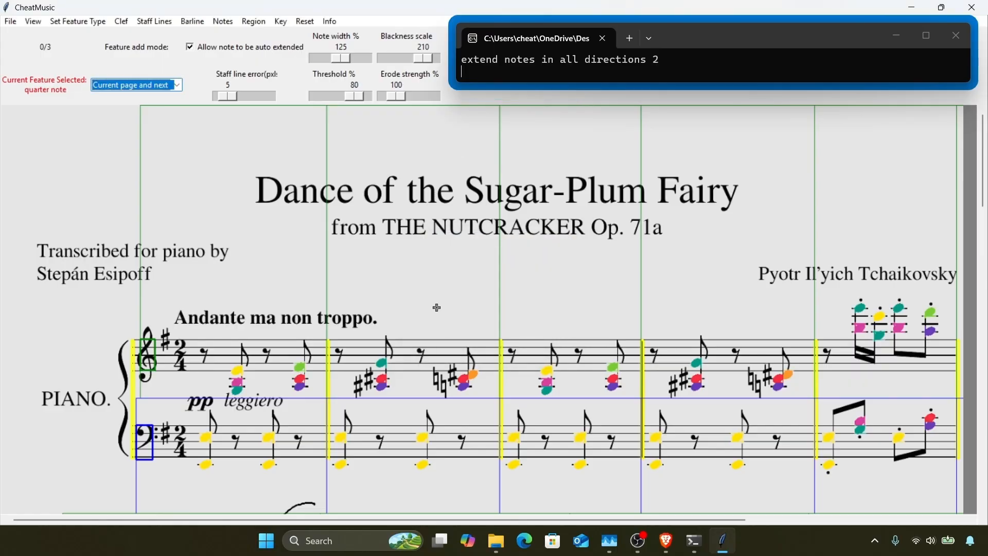
Step: Zoom in on the opening measures of the first page to inspect how the color covers the noteheads
scroll(436, 307, "down", 2)
scroll(437, 308, "down", 1)
scroll(436, 307, "up", 3)
key("i")
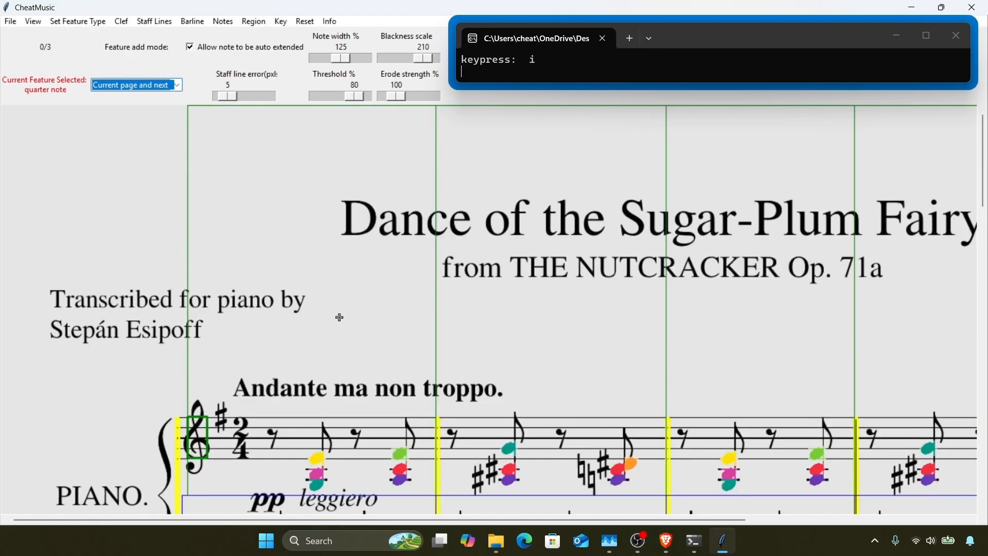
Step: Set the feature type to Sharp and template-match the upper sharp in measure 2 across the current and next pages
scroll(340, 317, "down", 3)
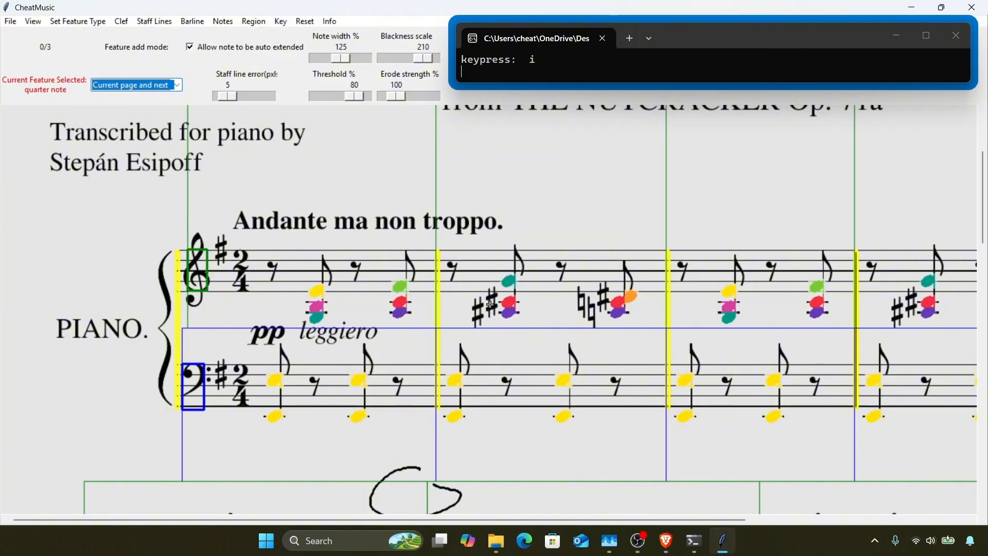
left_click(91, 25)
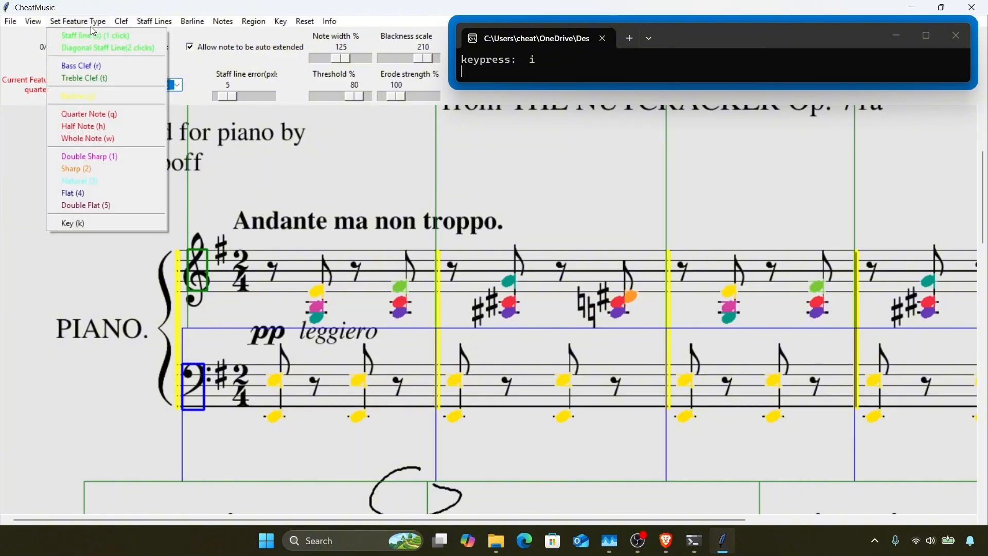
left_click(106, 168)
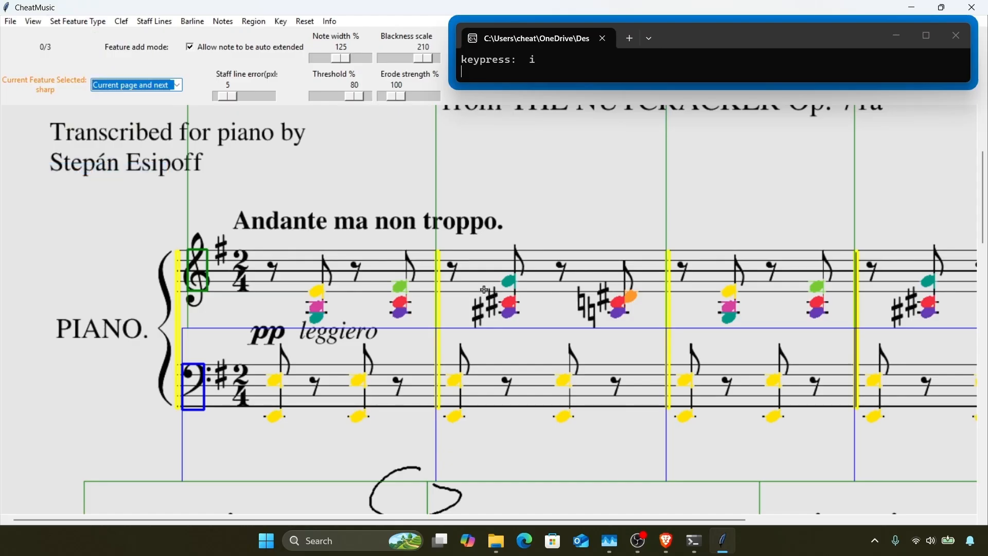
left_click_drag(488, 291, 499, 315)
left_click(489, 316)
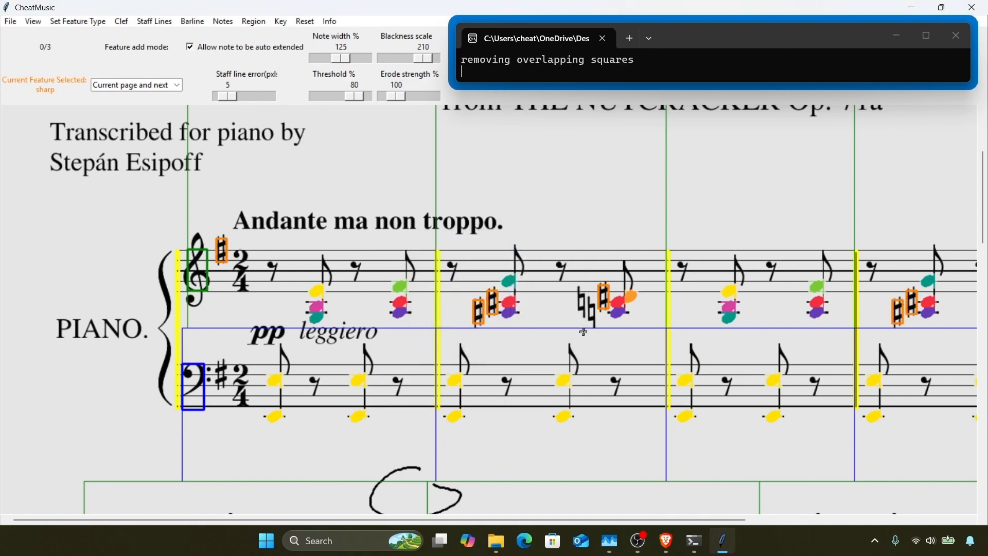
Step: Set the feature type to Natural and template-match the upper natural in measure 2 across the current and next pages
left_click(94, 22)
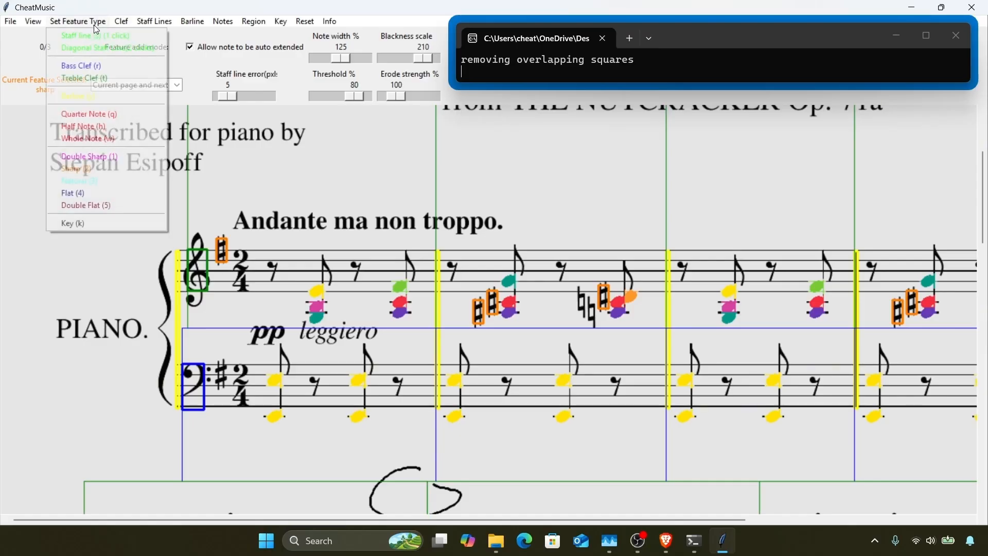
left_click(107, 182)
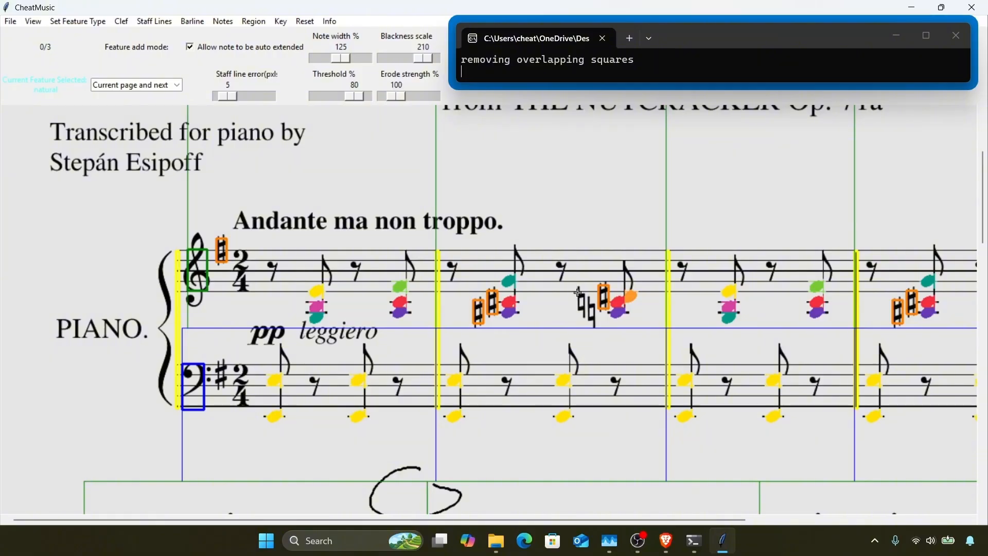
left_click_drag(576, 290, 585, 313)
left_click(544, 313)
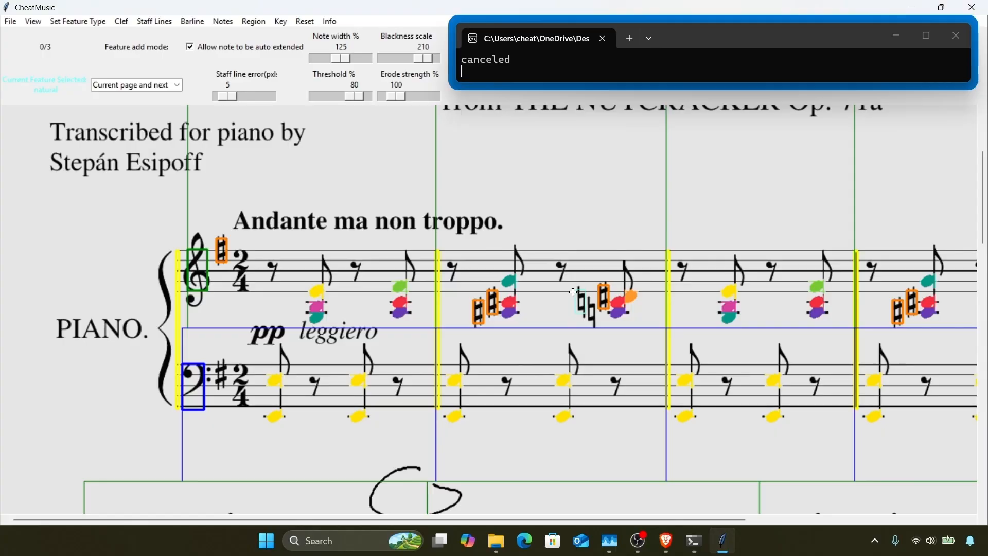
left_click_drag(577, 290, 586, 316)
left_click(490, 314)
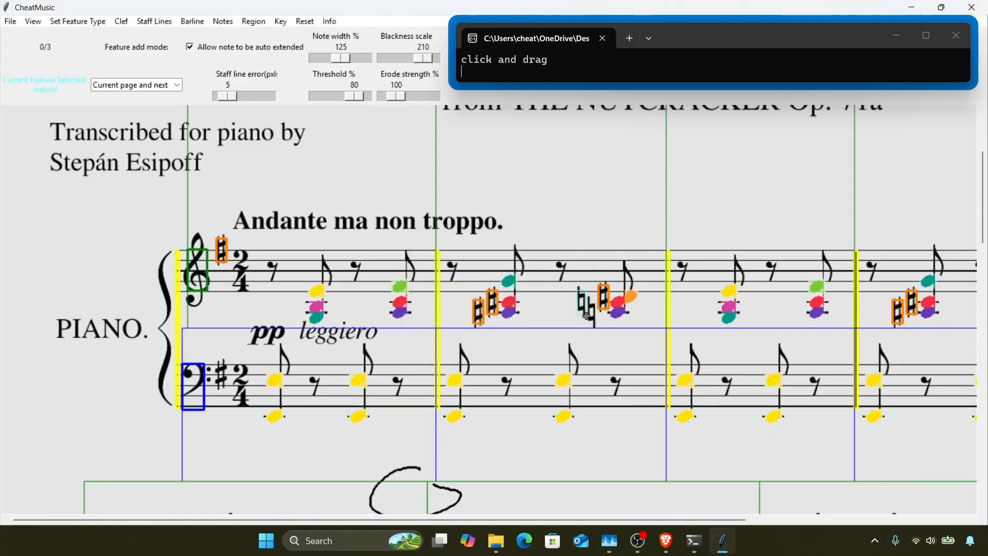
Step: Template-match sharps again on pages 0:2, using the unmarked lower sharp in the bass staff of measure 6
scroll(635, 371, "down", 10)
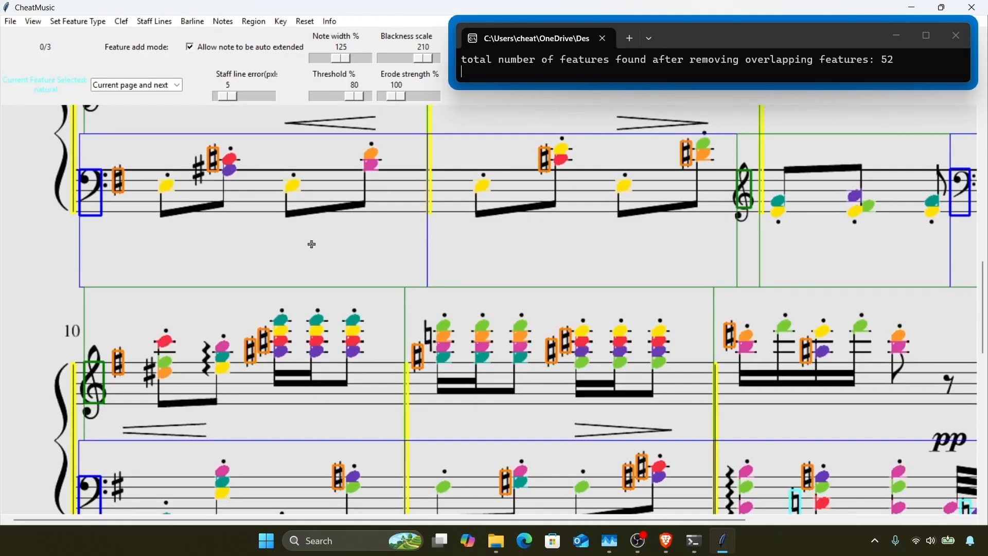
left_click(92, 23)
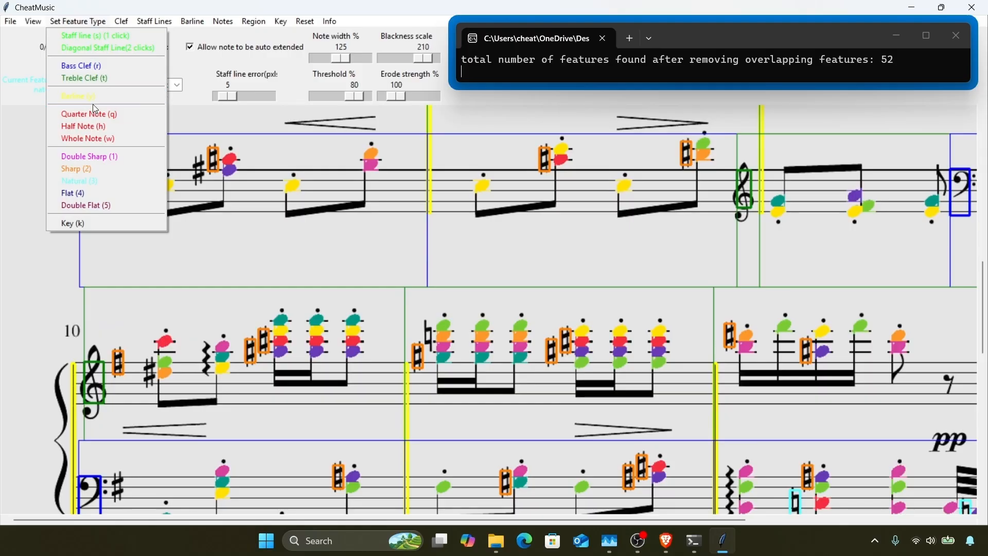
left_click(90, 169)
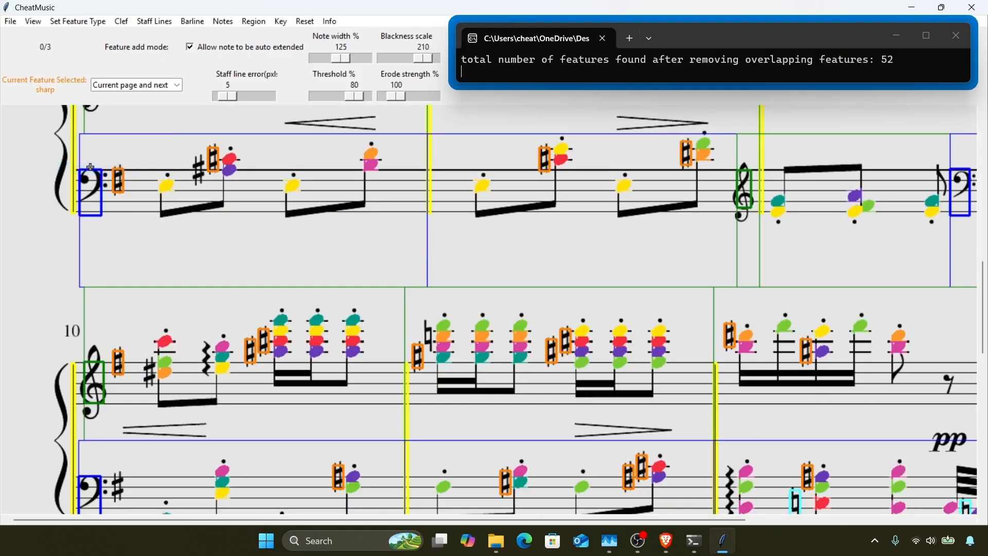
left_click_drag(194, 160, 204, 181)
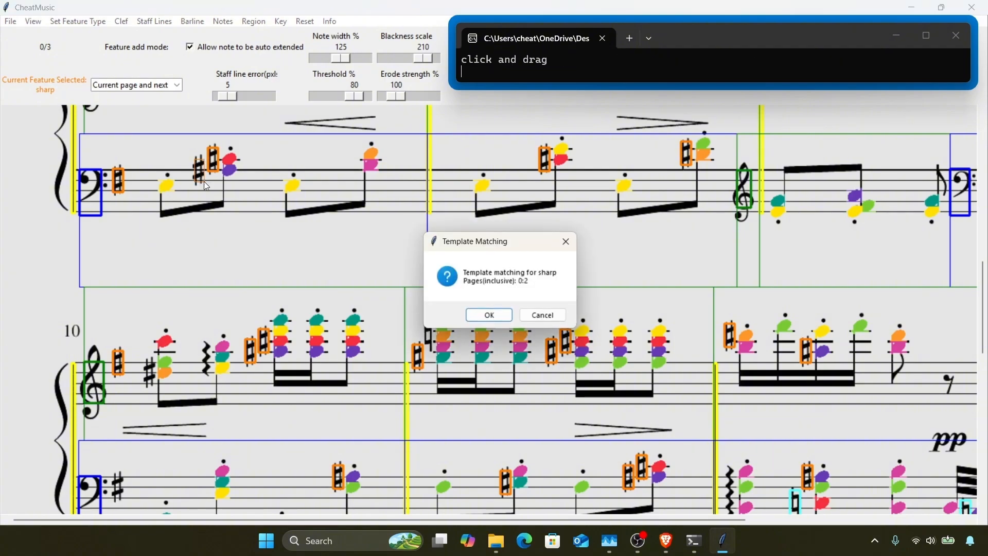
key("Return")
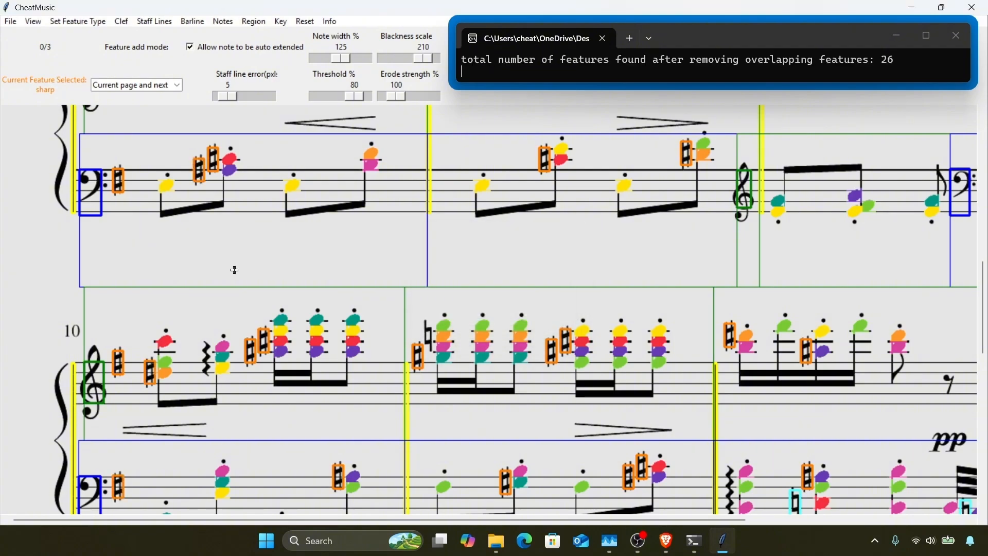
Step: Check the marked accidentals down the first page, and calculate accidental letters from the closest note on pages 0:2 with overwrite on
scroll(235, 269, "down", 6)
key("o")
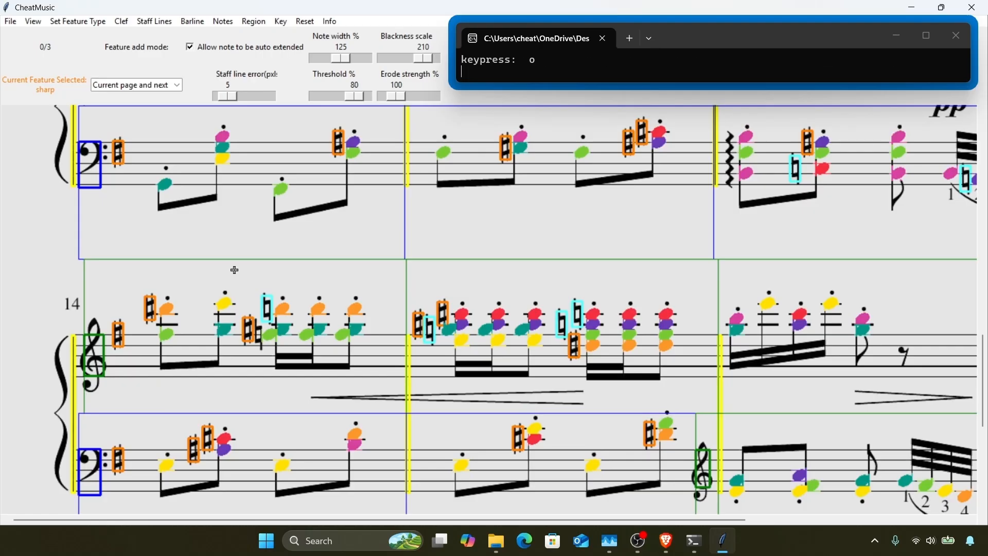
scroll(235, 269, "down", 9)
scroll(235, 269, "down", 10)
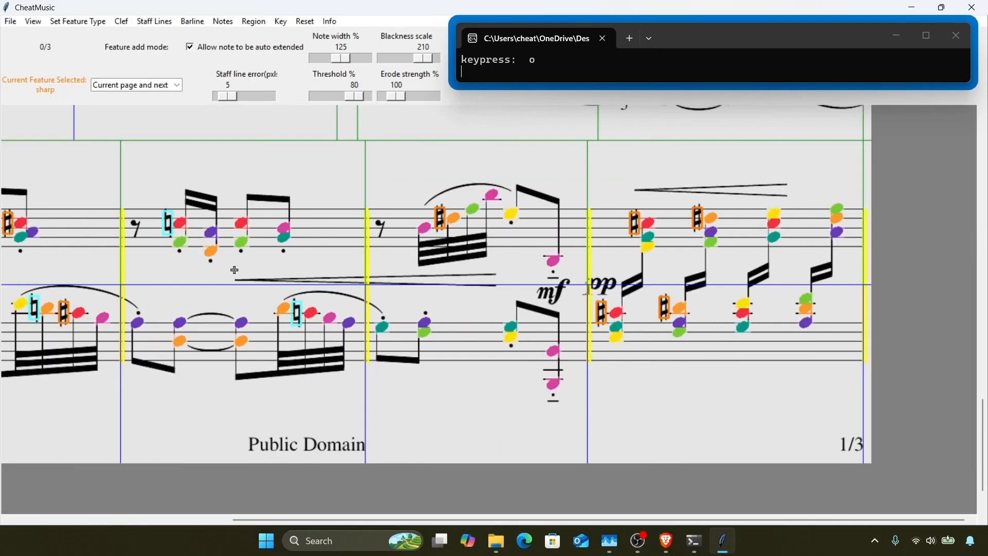
scroll(235, 269, "up", 15)
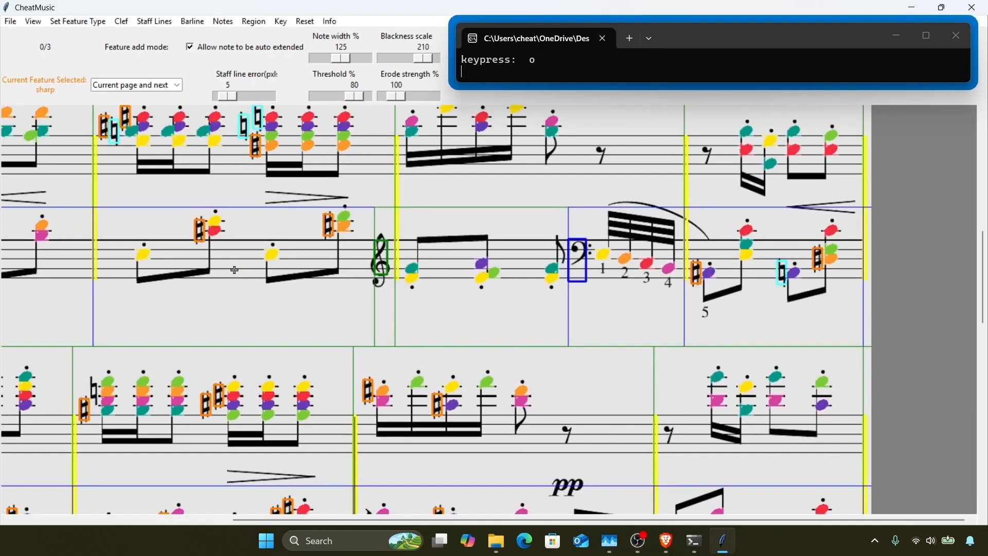
scroll(235, 269, "left", 6)
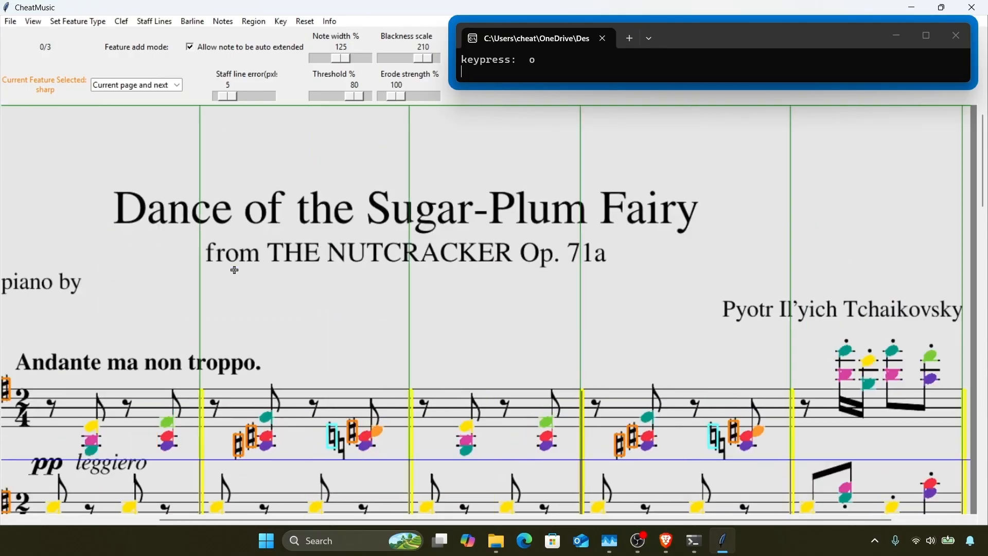
left_click(258, 25)
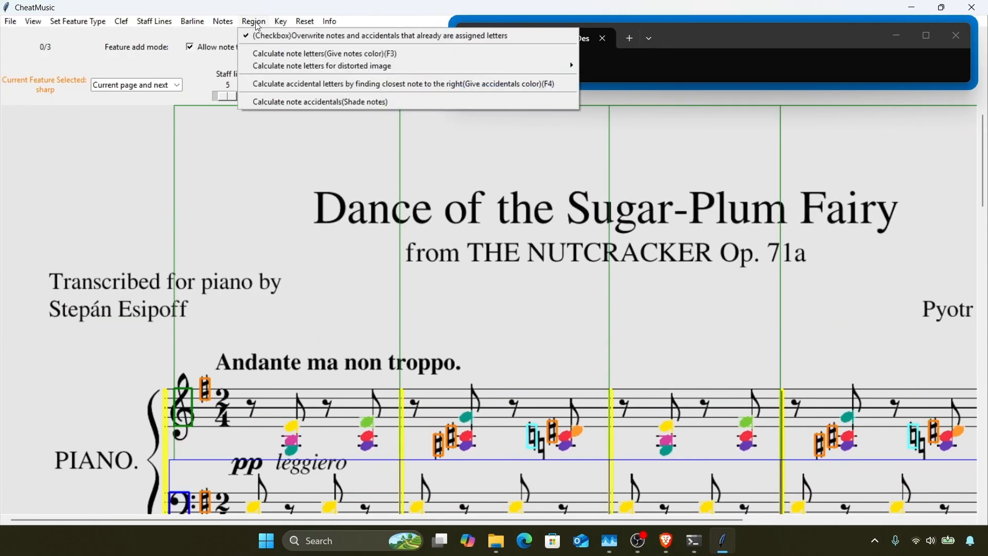
left_click(305, 83)
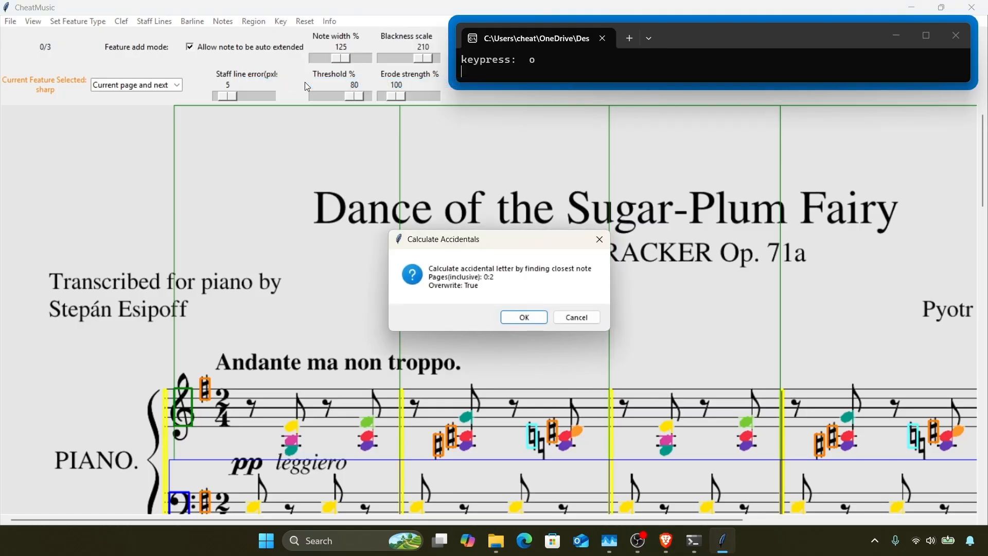
key("Return")
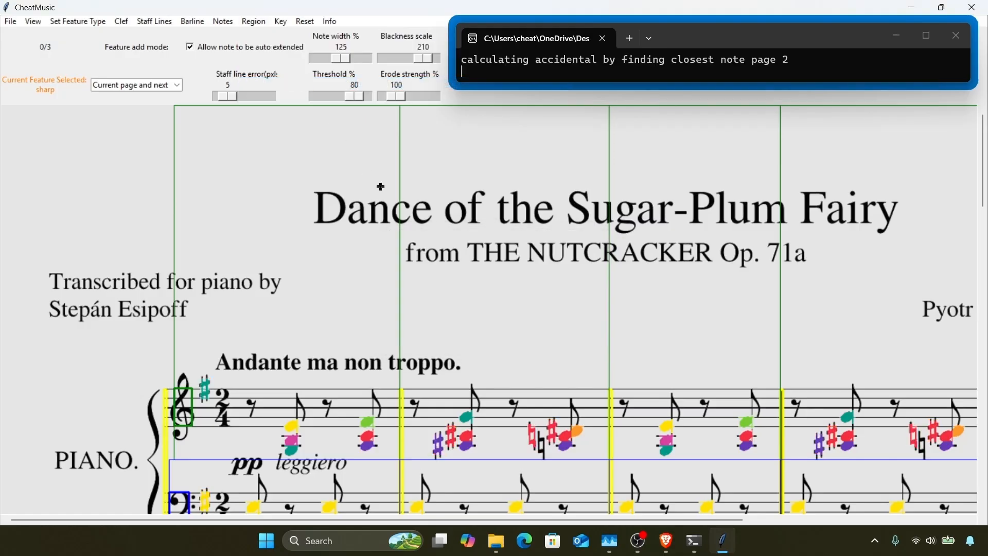
Step: Set the feature add mode to Single and add the missed lower natural in measure 2 as a Natural
key("o")
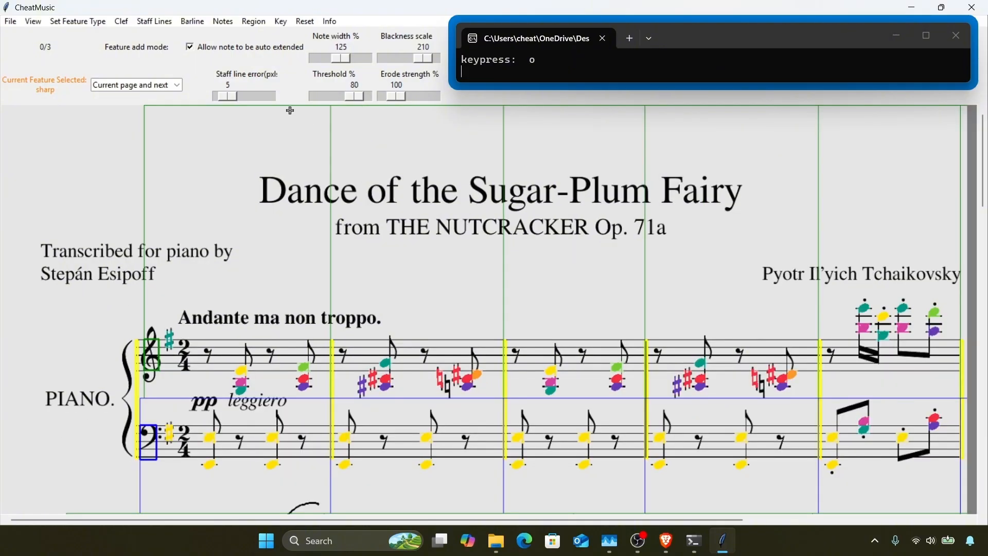
left_click(176, 86)
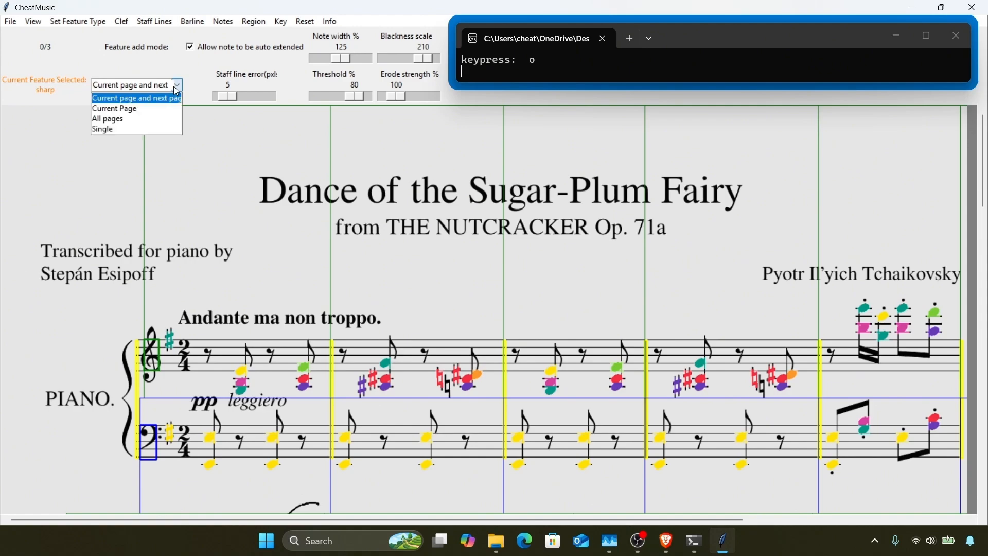
left_click(141, 131)
scroll(235, 216, "down", 2)
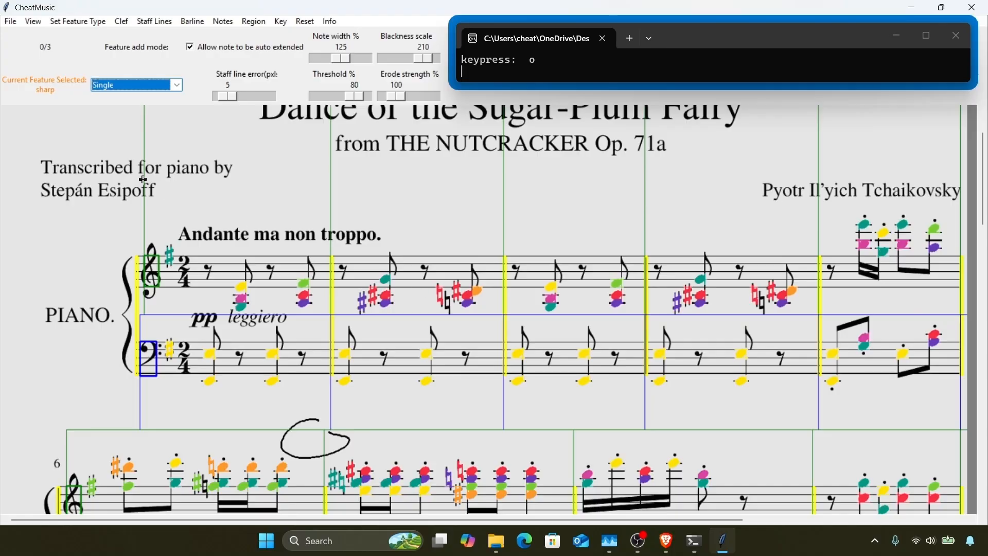
left_click(78, 22)
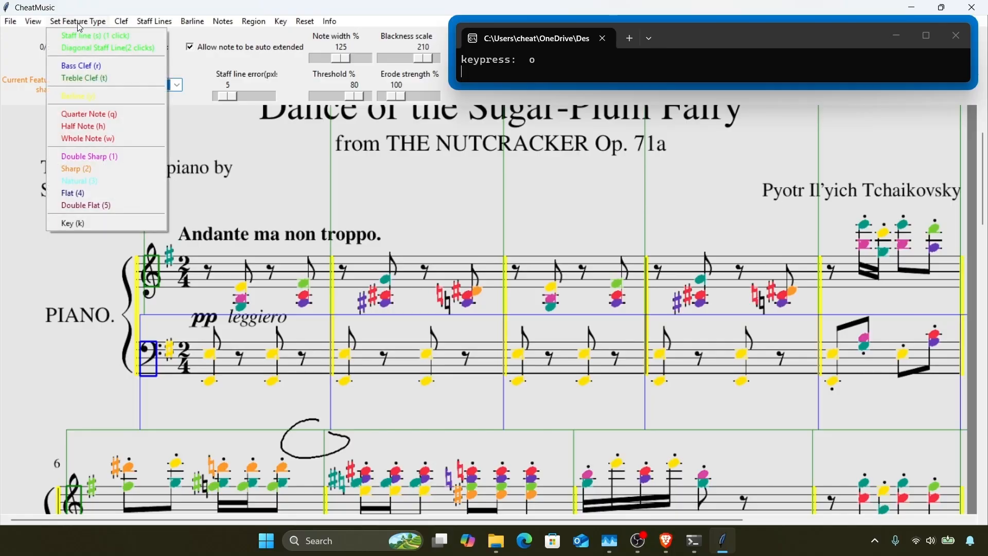
left_click(114, 176)
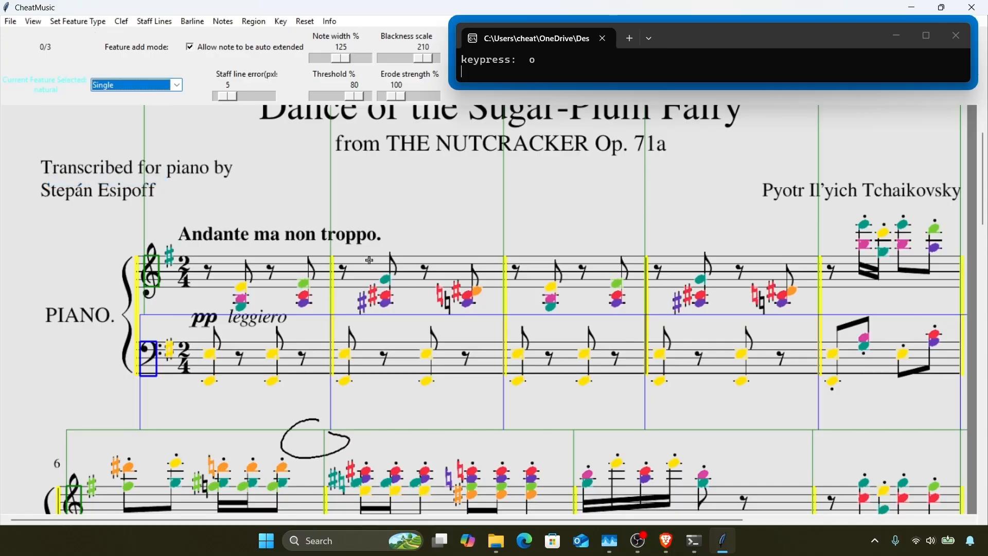
left_click(449, 304)
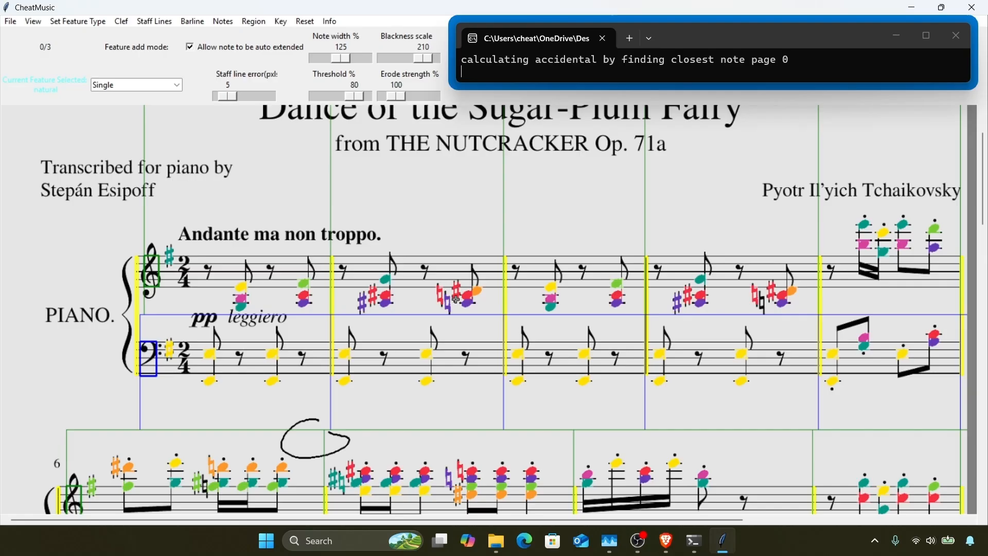
Step: Change the letter of the sharps beside the second treble chord in measures 2 and 4 to D
left_click(455, 290)
key("d")
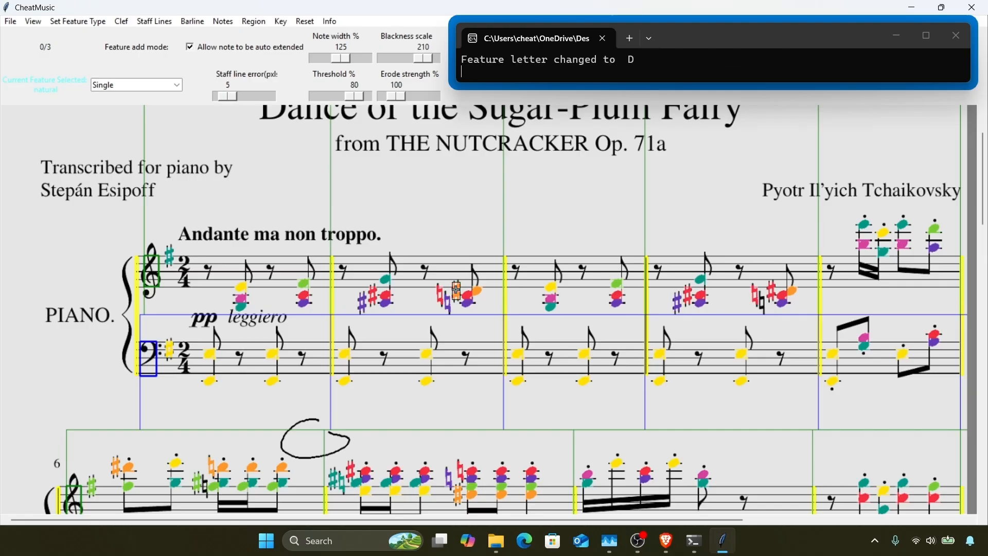
scroll(456, 289, "down", 2)
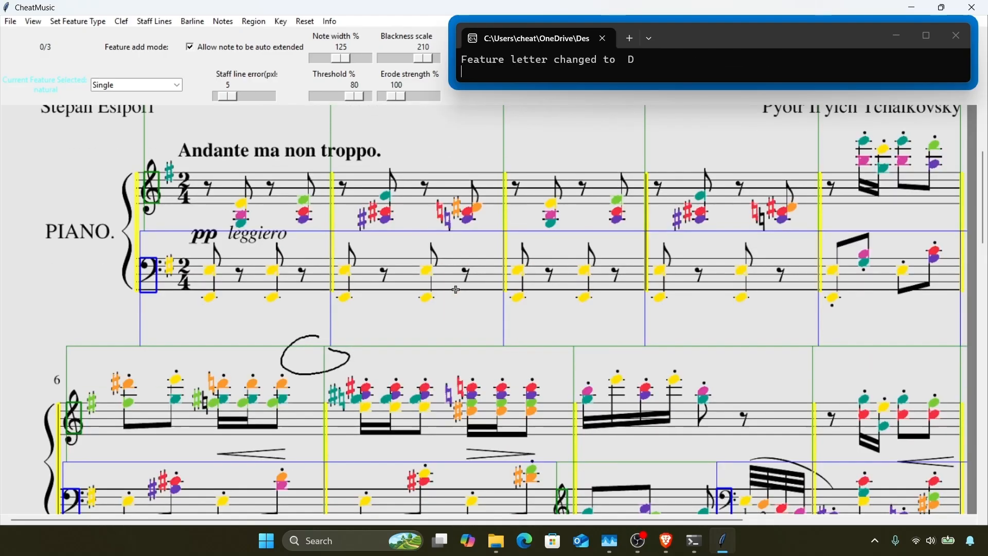
left_click(772, 207)
key("d")
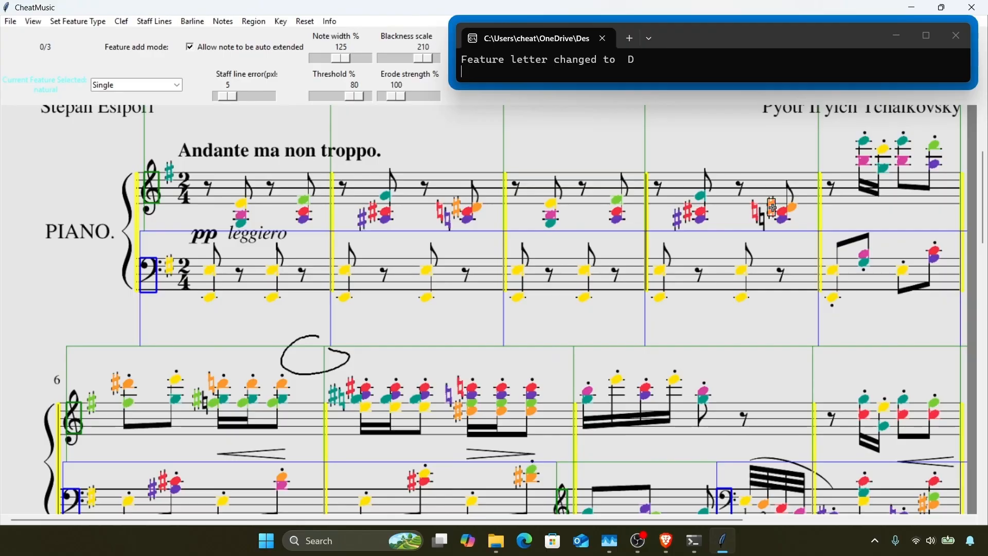
Step: Add the missed lower natural in measure 4 and the missed natural in the treble staff of measure 6
scroll(772, 206, "down", 1)
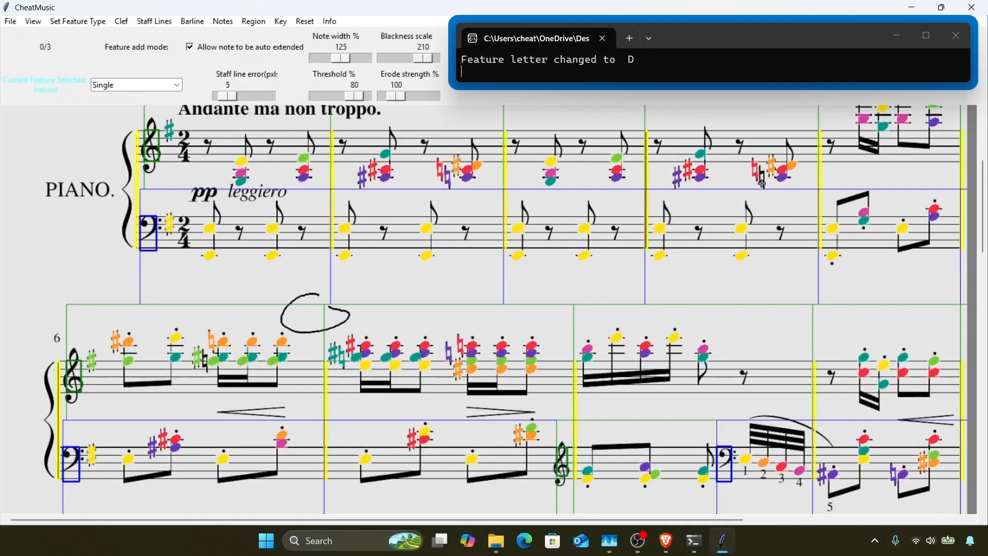
scroll(763, 179, "up", 2)
scroll(764, 179, "down", 1)
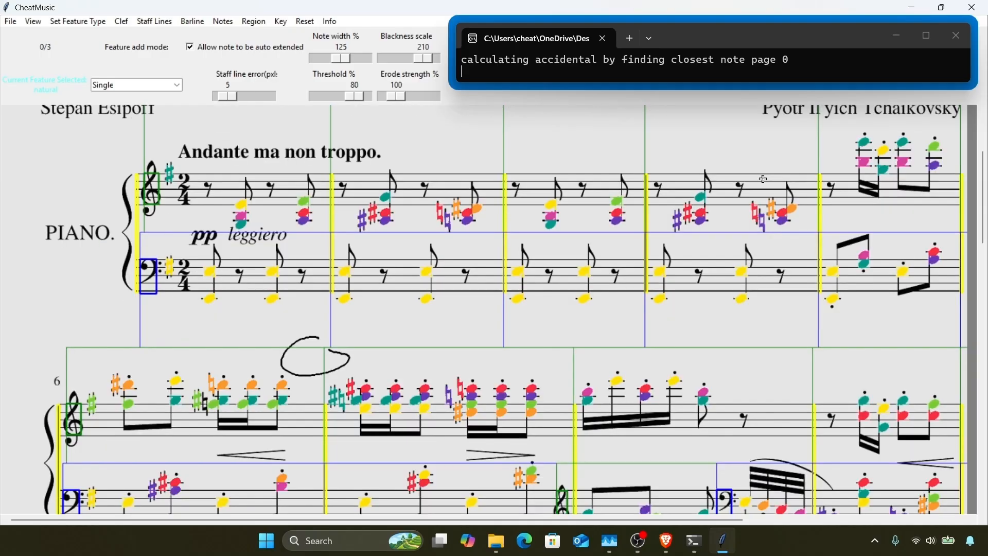
scroll(450, 289, "down", 1)
scroll(240, 376, "down", 3)
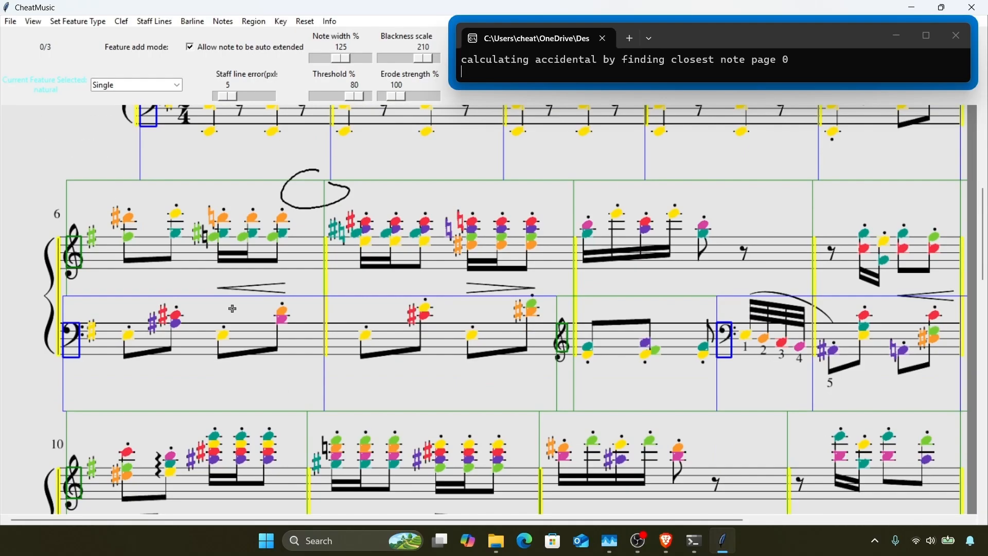
left_click(206, 238)
Step: Change the letter of the sharp before measure 6's third treble chord to G and measure 7's first treble sharp to A
left_click(197, 237)
key("g")
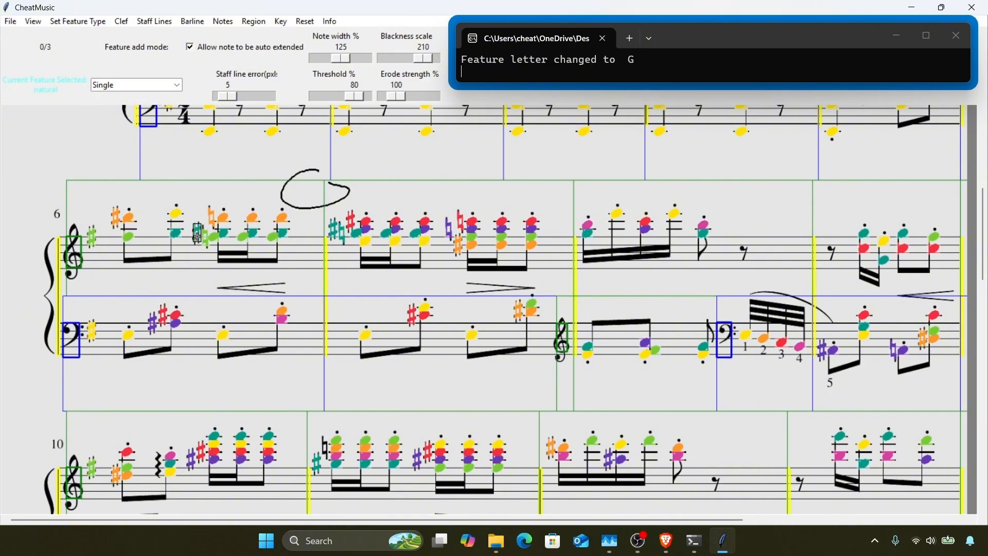
left_click(341, 233)
left_click(335, 228)
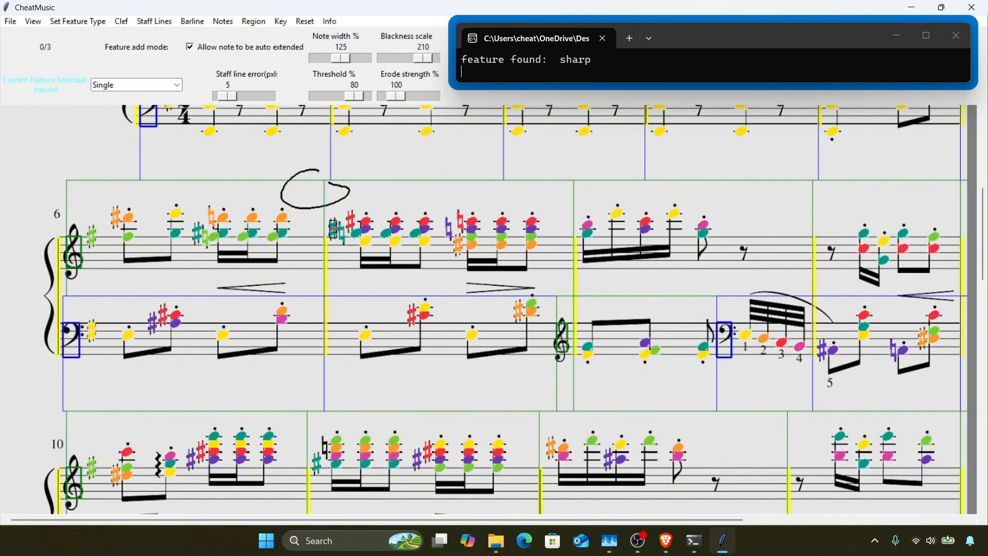
key("a")
scroll(335, 228, "down", 1)
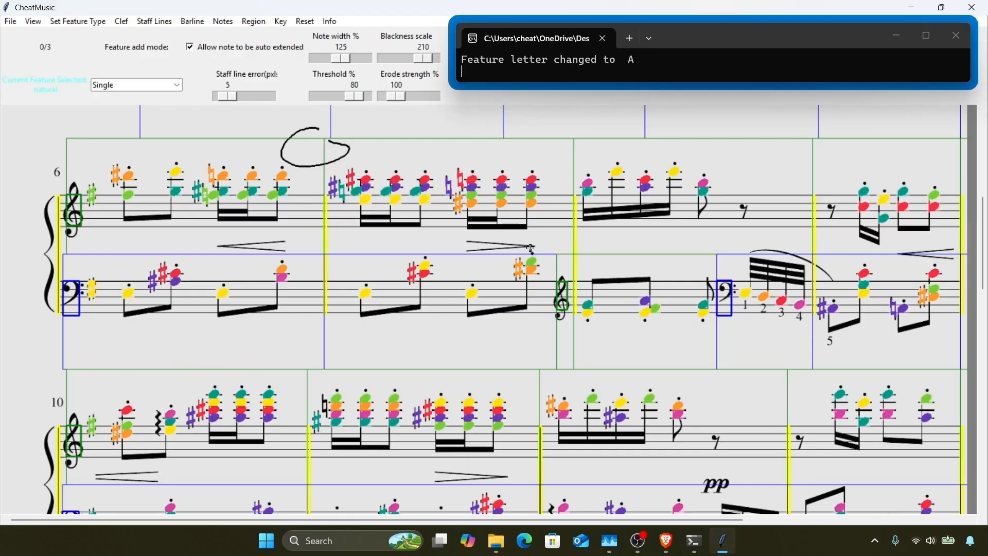
Step: Add the missed natural before the first treble chord of measure 11
scroll(532, 247, "down", 1)
scroll(443, 267, "down", 2)
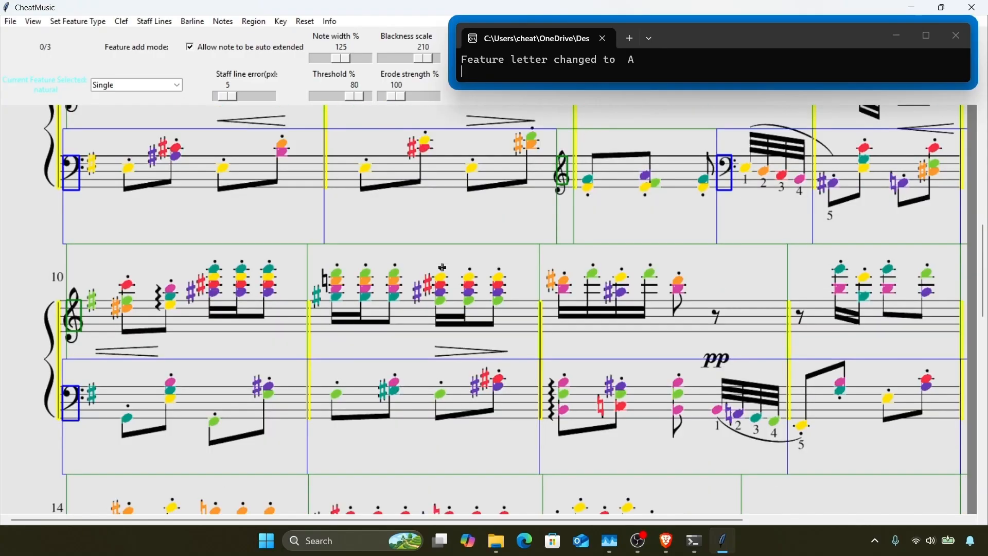
left_click(325, 281)
scroll(326, 282, "down", 2)
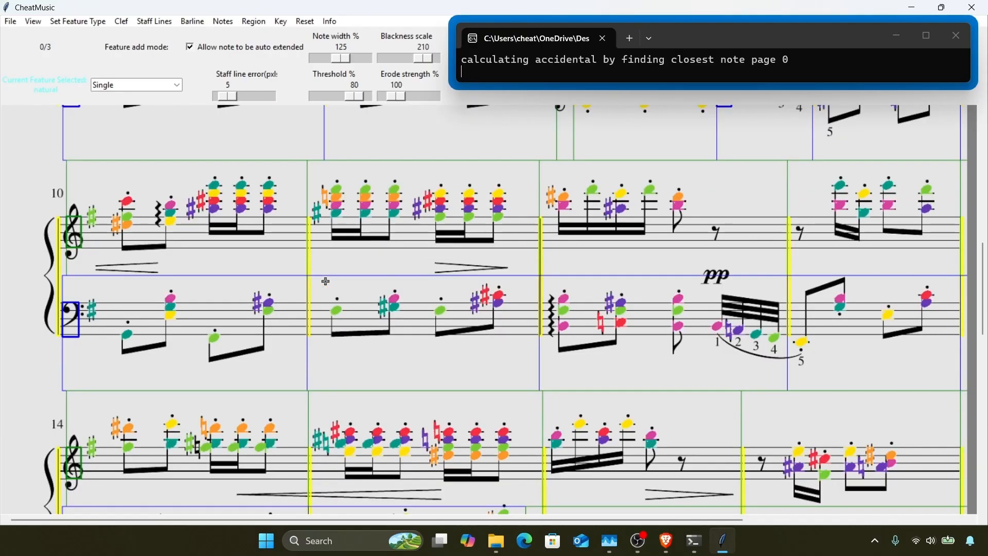
Step: Change the letter of the first treble sharp in measure 15 to A
scroll(326, 281, "down", 2)
scroll(797, 358, "down", 2)
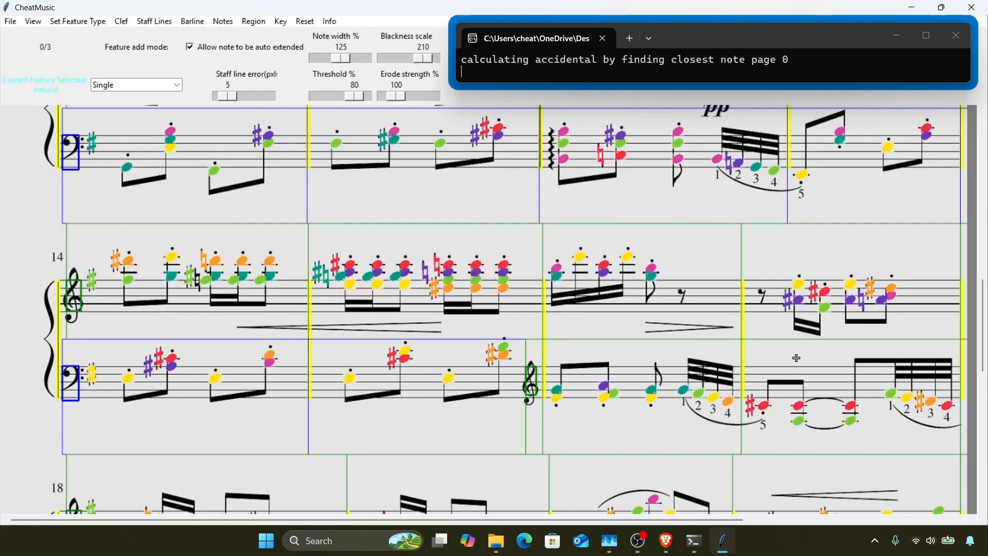
left_click(316, 273)
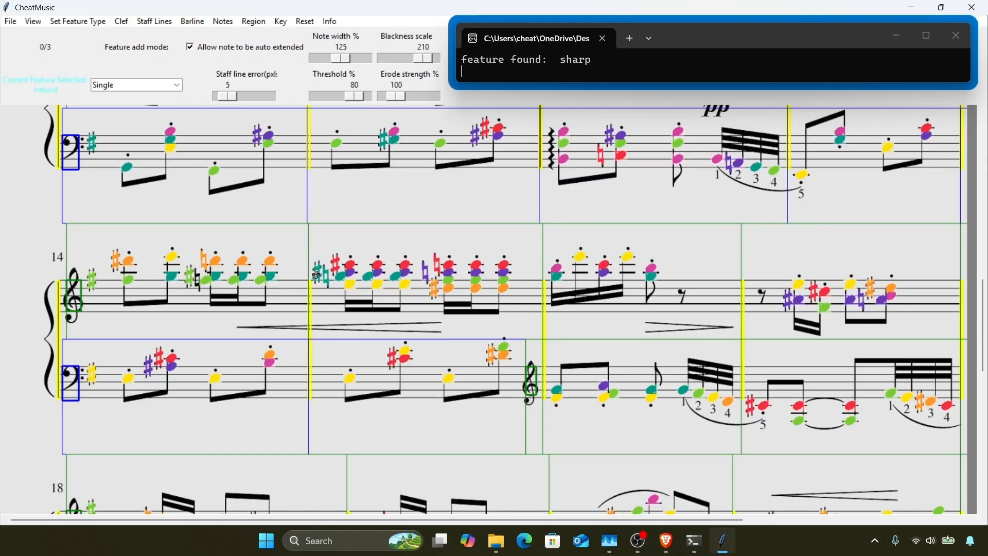
key("a")
Step: Add the missed lower natural in measure 14's treble staff and change the letter of the sharp beside it to G
scroll(316, 273, "down", 1)
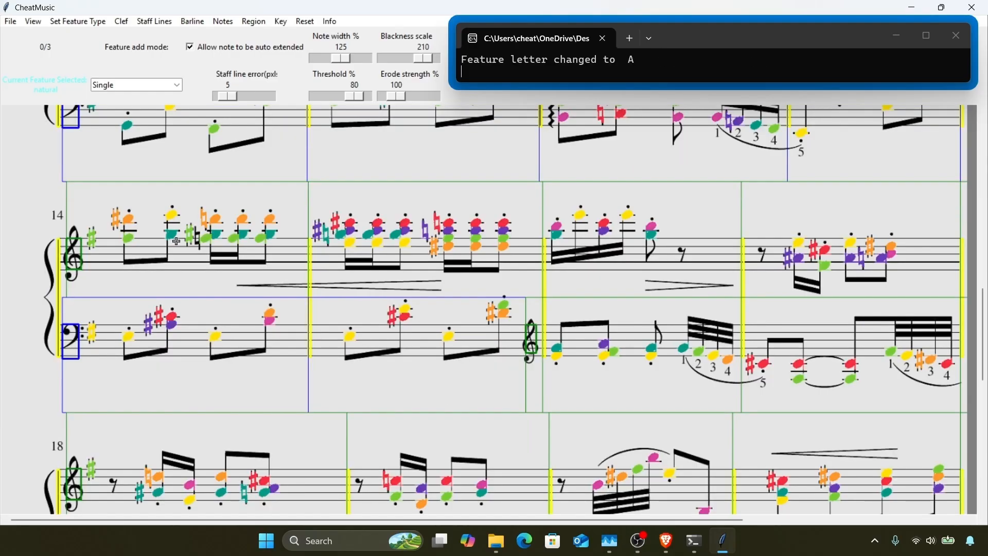
left_click(198, 239)
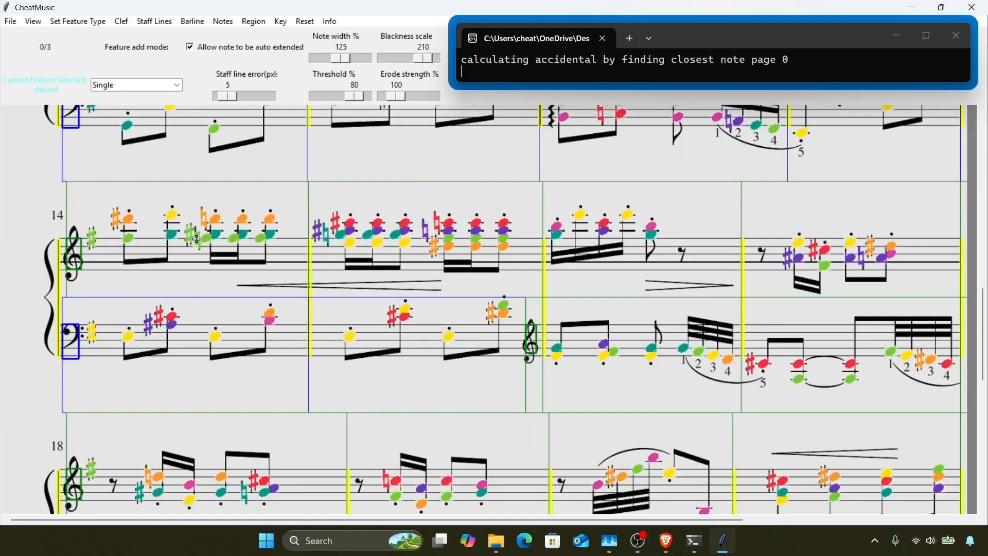
left_click(189, 234)
key("g")
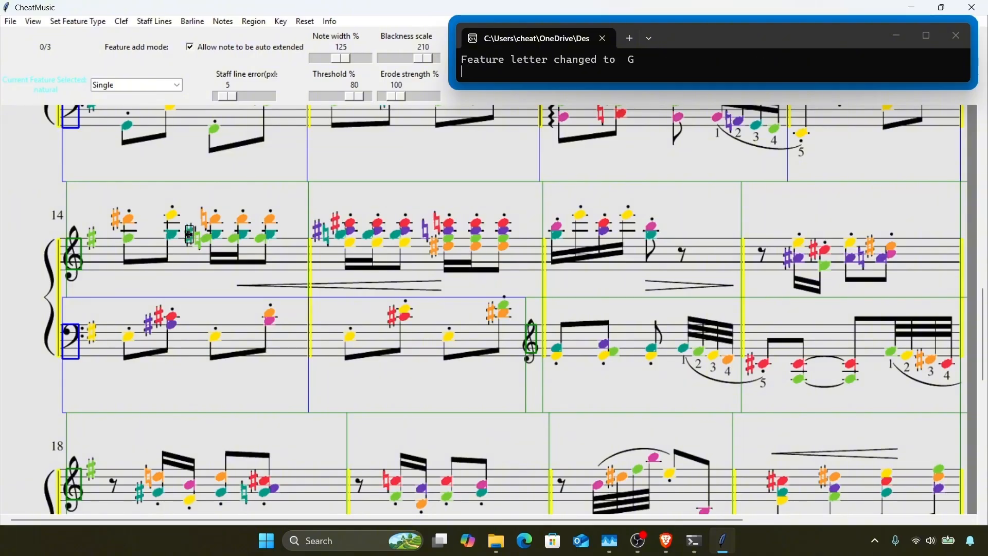
Step: Remove the detected key-signature sharps from both staves of the first page's systems starting at measures 1 and 6
scroll(189, 235, "down", 4)
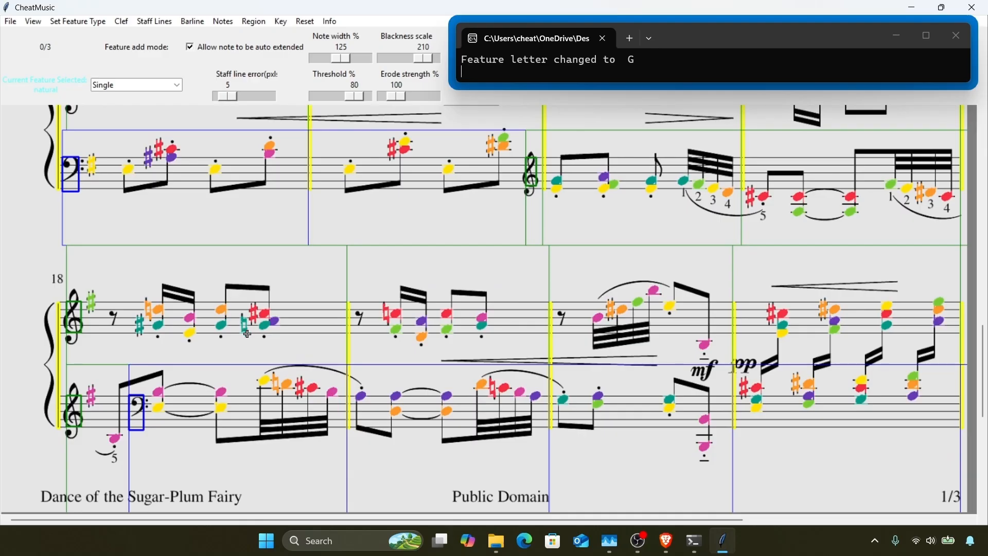
scroll(247, 333, "down", 2)
scroll(247, 334, "up", 20)
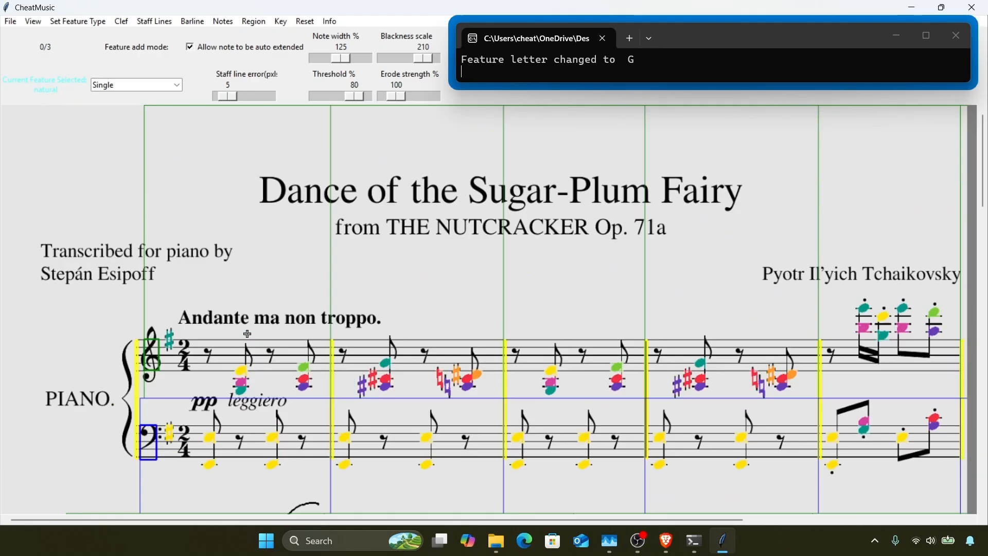
key("minus")
key("minus")
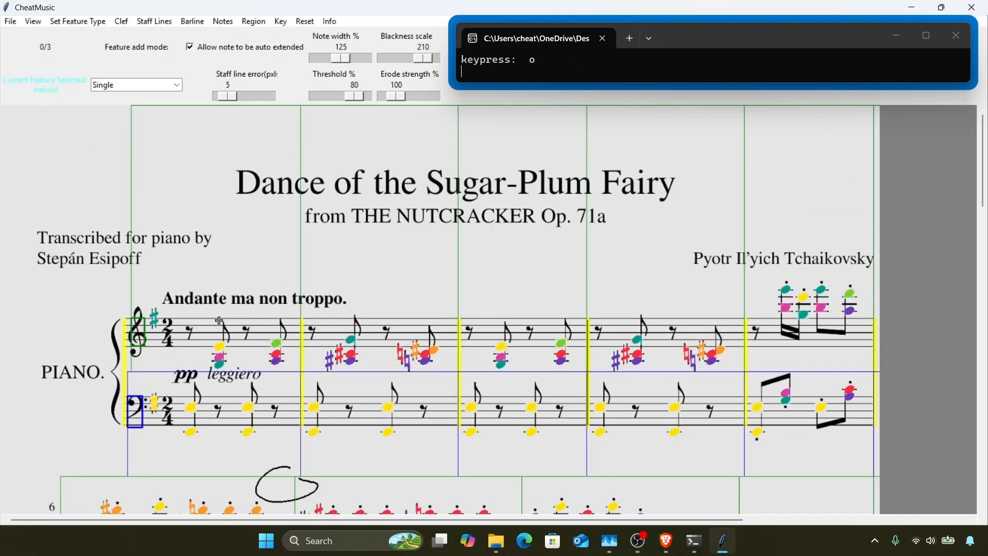
right_click(110, 193)
left_click_drag(110, 193, 173, 359)
scroll(173, 359, "down", 3)
left_click_drag(55, 291, 103, 419)
Step: Remove the detected key-signature sharps from the systems starting at measures 10, 14 and 18
scroll(98, 415, "down", 8)
left_click_drag(53, 174, 97, 427)
scroll(98, 427, "down", 2)
left_click_drag(57, 381, 98, 441)
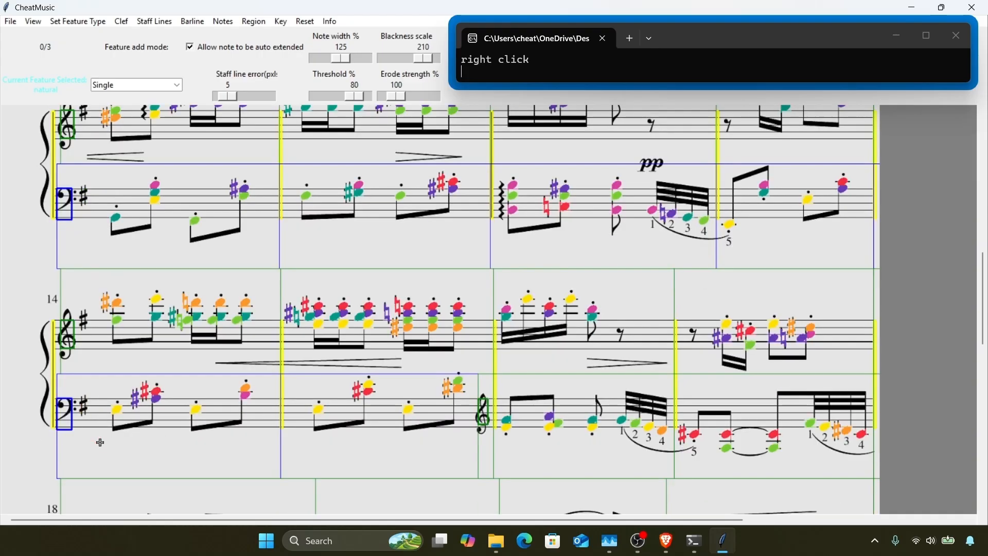
scroll(97, 441, "down", 4)
left_click_drag(50, 323, 100, 474)
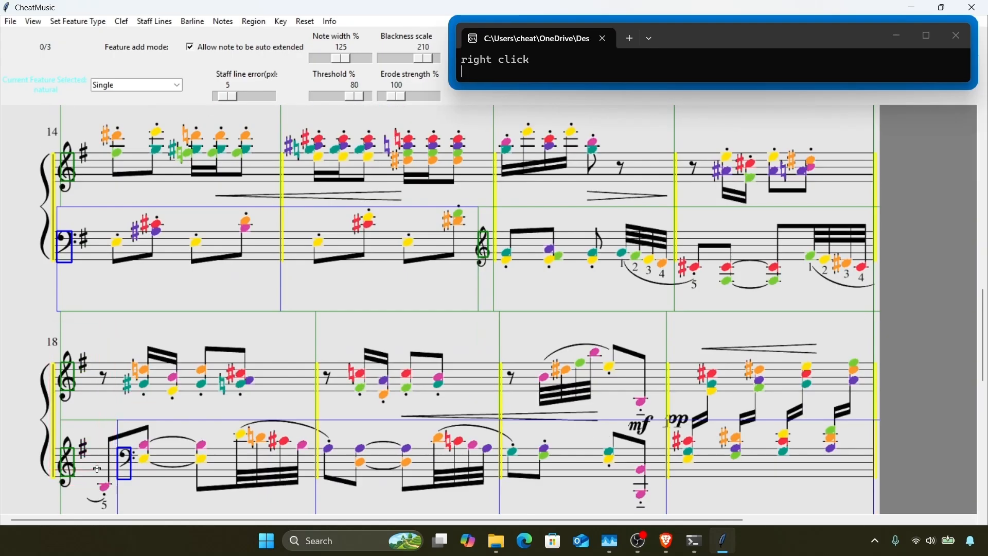
Step: On the second page, set the feature add mode to Current page and next page and the feature type to Sharp
scroll(93, 473, "down", 8)
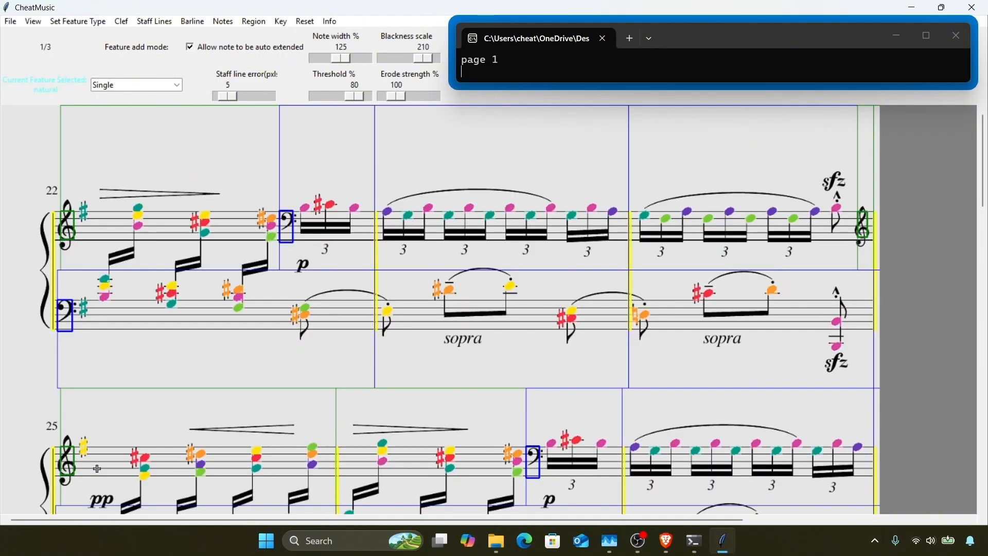
scroll(355, 297, "down", 5)
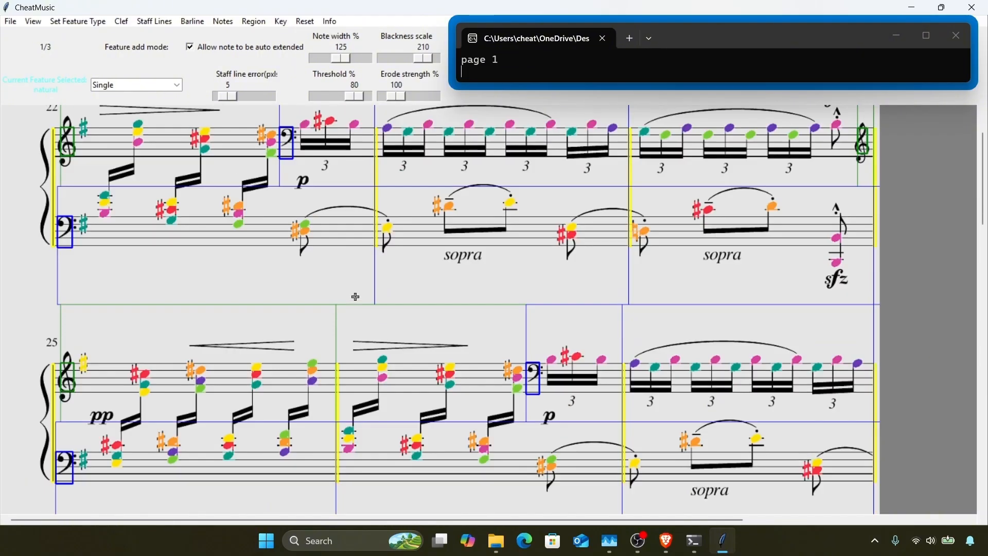
scroll(457, 342, "down", 4)
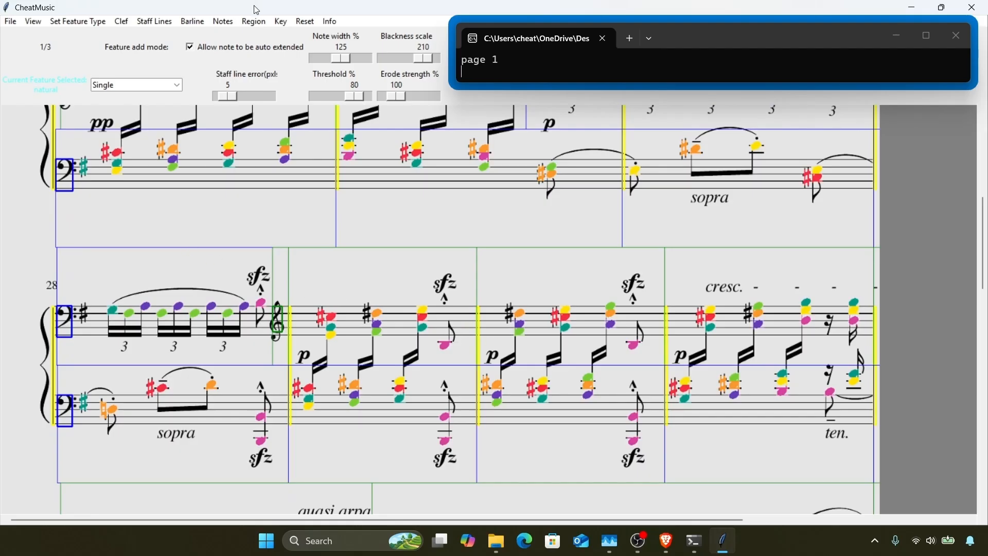
left_click(132, 83)
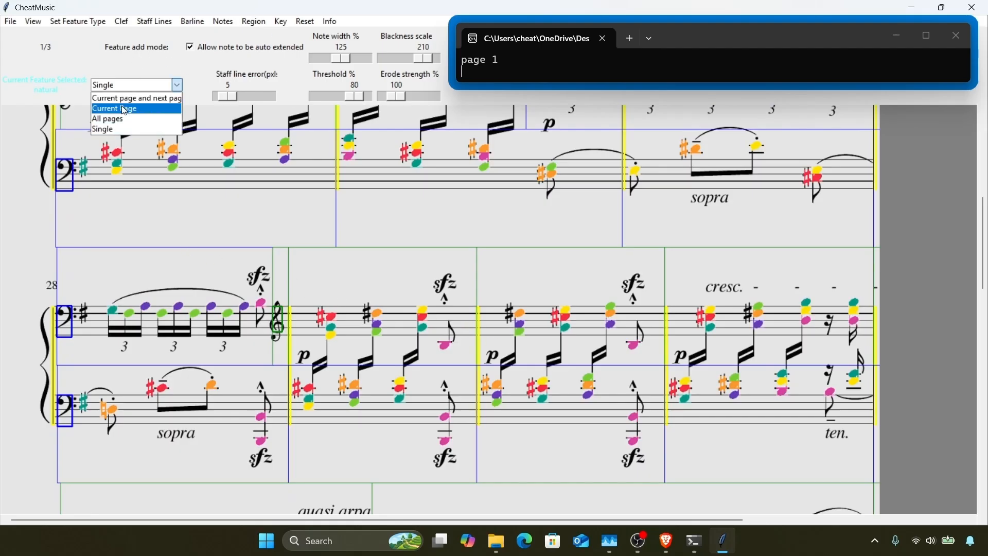
left_click(123, 95)
left_click(82, 21)
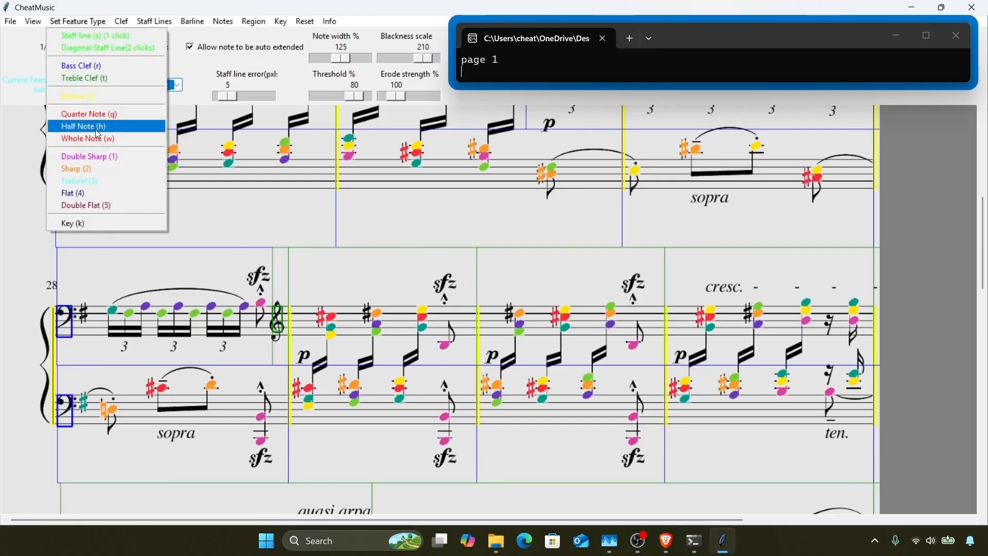
left_click(101, 170)
Step: Add the missed sharps by using the one before measure 29's second treble chord as the template
key("i")
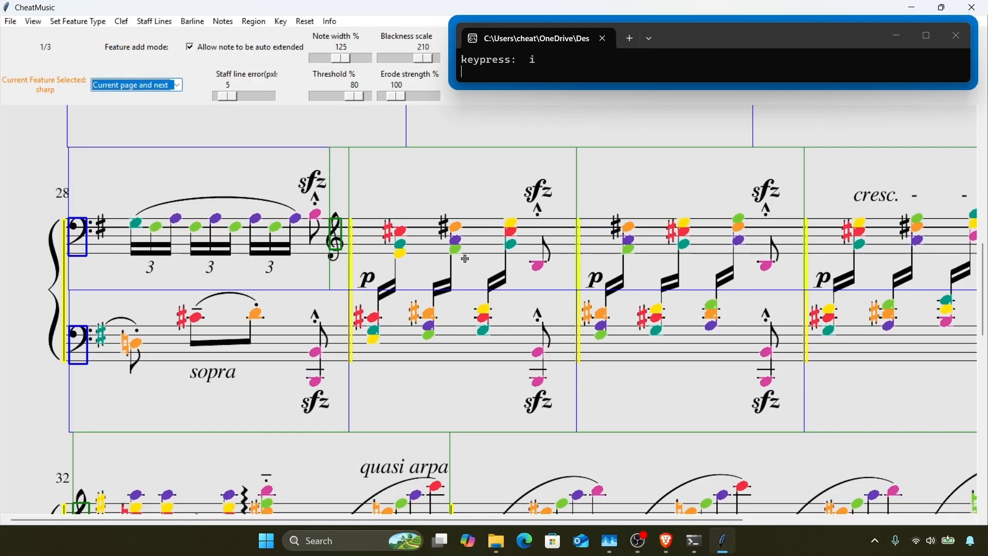
left_click_drag(439, 218, 448, 235)
key("Return")
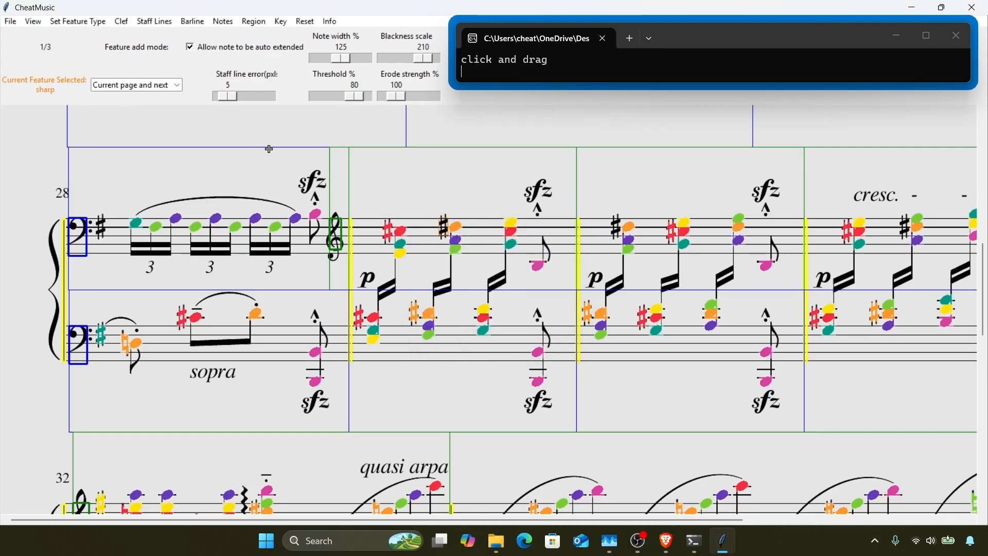
Step: Calculate the accidental letters by closest note to the right for pages 1 to 2, overwriting existing letters
left_click(249, 21)
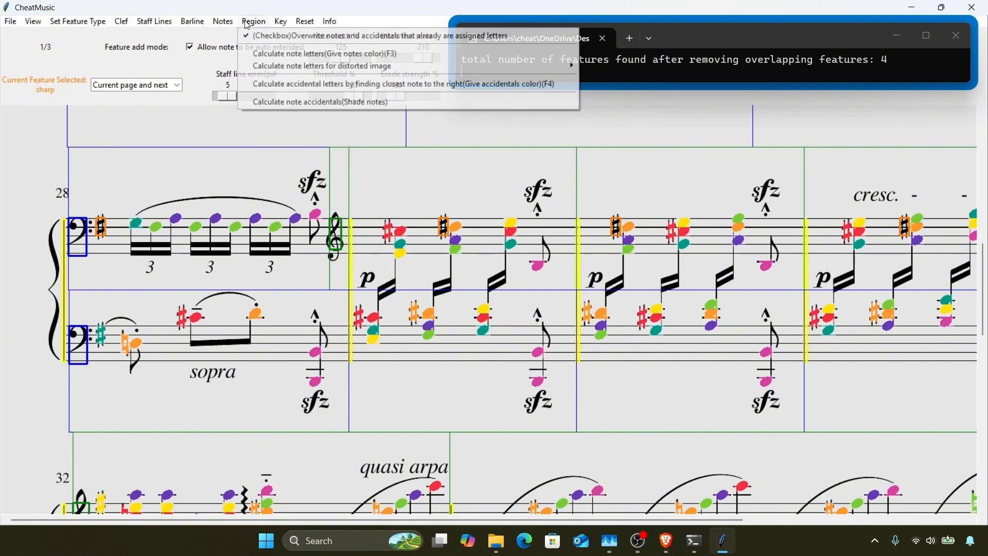
left_click(279, 84)
key("Return")
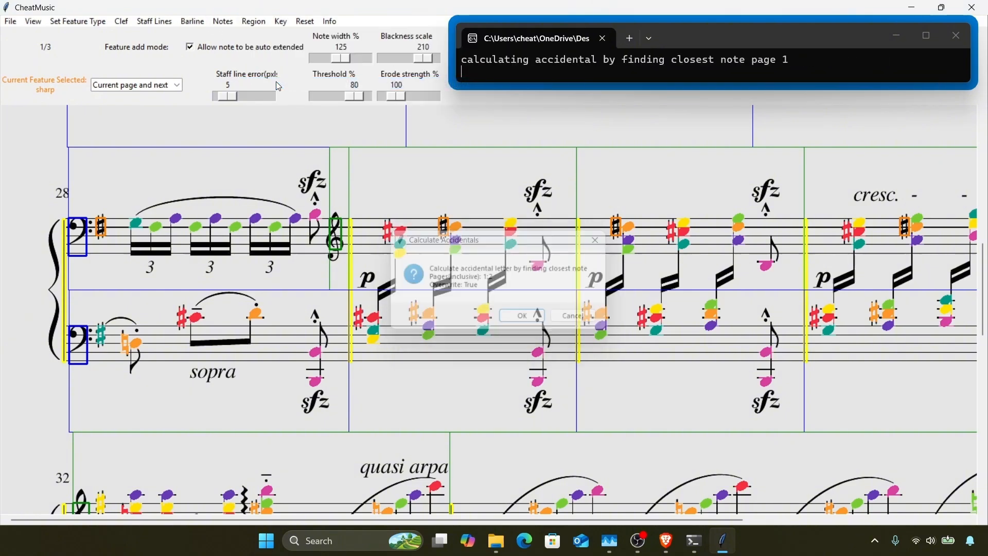
key("o")
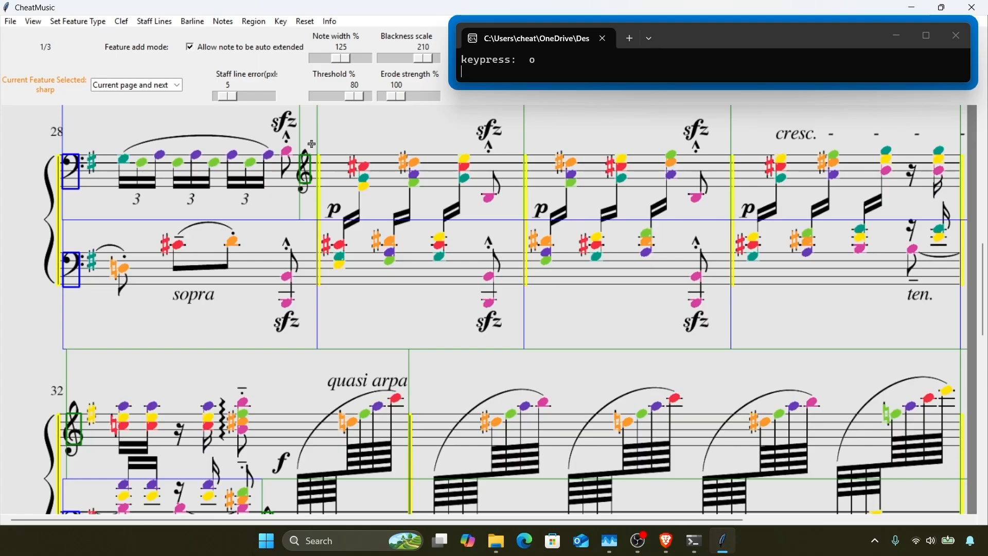
Step: Remove the detected key-signature sharps on both staves of the systems starting at measures 34 and 32
scroll(334, 193, "down", 6)
scroll(334, 193, "down", 1)
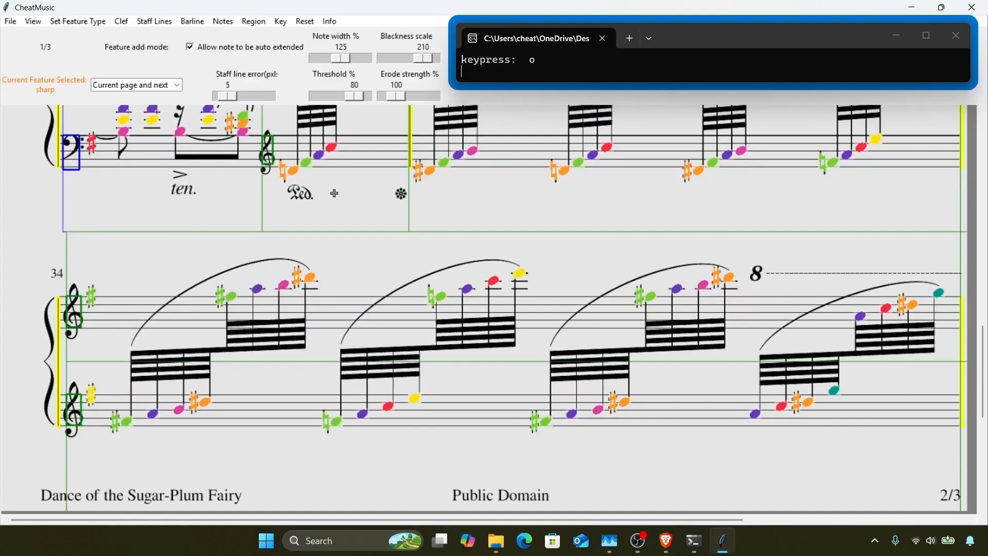
right_click(38, 232)
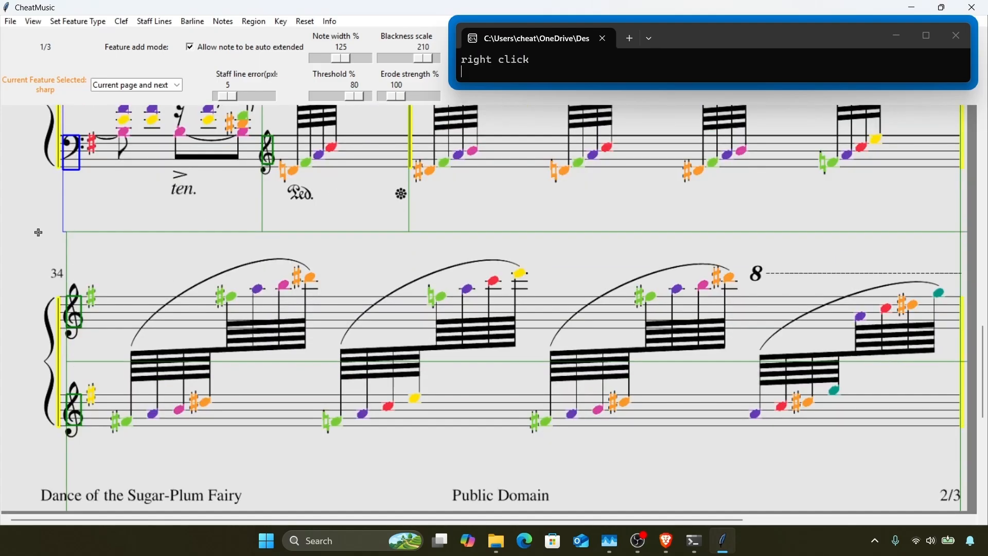
right_click(109, 404)
scroll(109, 405, "up", 3)
right_click(52, 153)
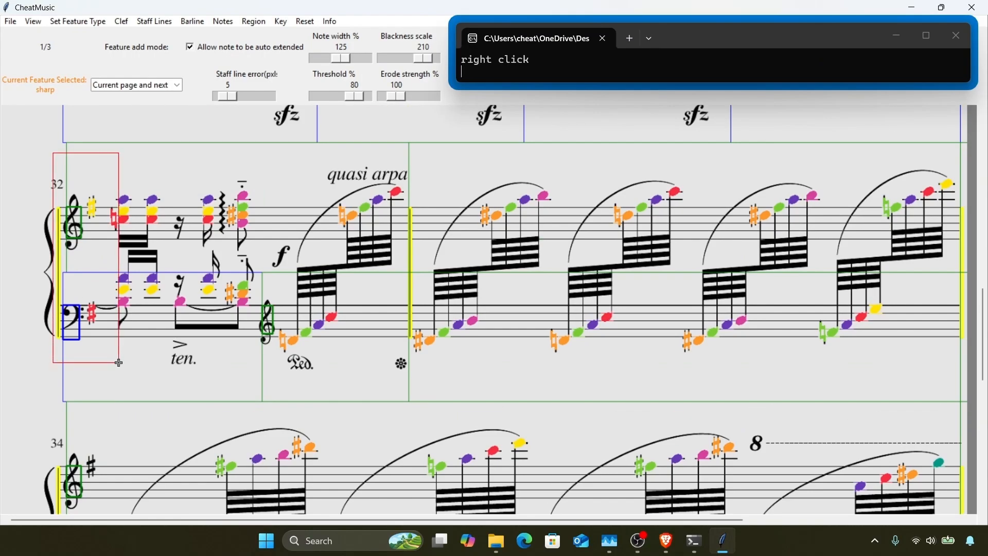
right_click(107, 360)
Step: Remove the detected key-signature sharps on both staves of the systems starting at measures 28 and 25
scroll(106, 360, "up", 5)
right_click(59, 241)
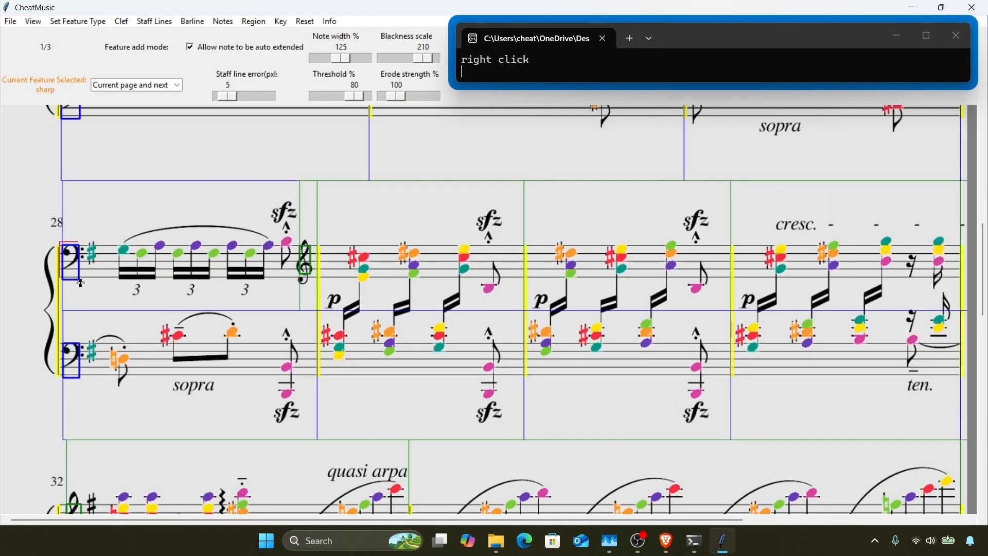
right_click(114, 366)
scroll(114, 366, "up", 4)
right_click(53, 182)
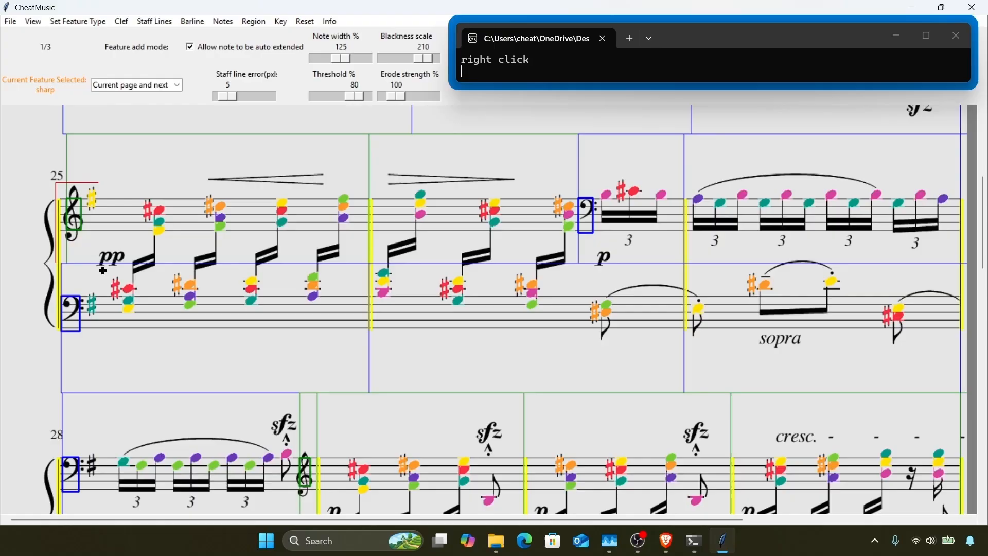
right_click(112, 333)
Step: Remove the detected key-signature sharps on both staves of the system starting at measure 22
scroll(103, 309, "up", 5)
right_click(44, 149)
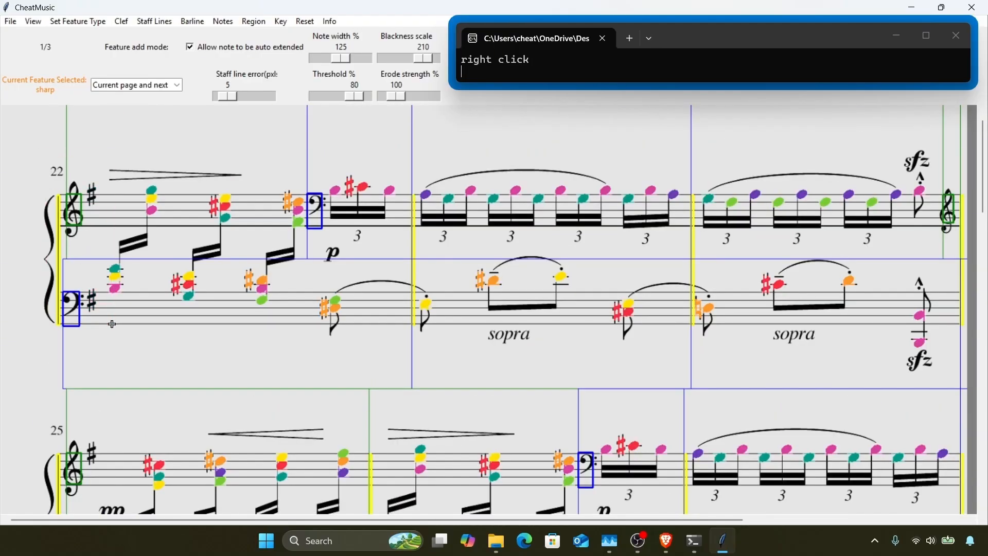
right_click(112, 325)
Step: On the third page, add the missing natural before the second note group in measure 36's lower staff
scroll(112, 324, "up", 1)
key("Right")
scroll(112, 324, "down", 7)
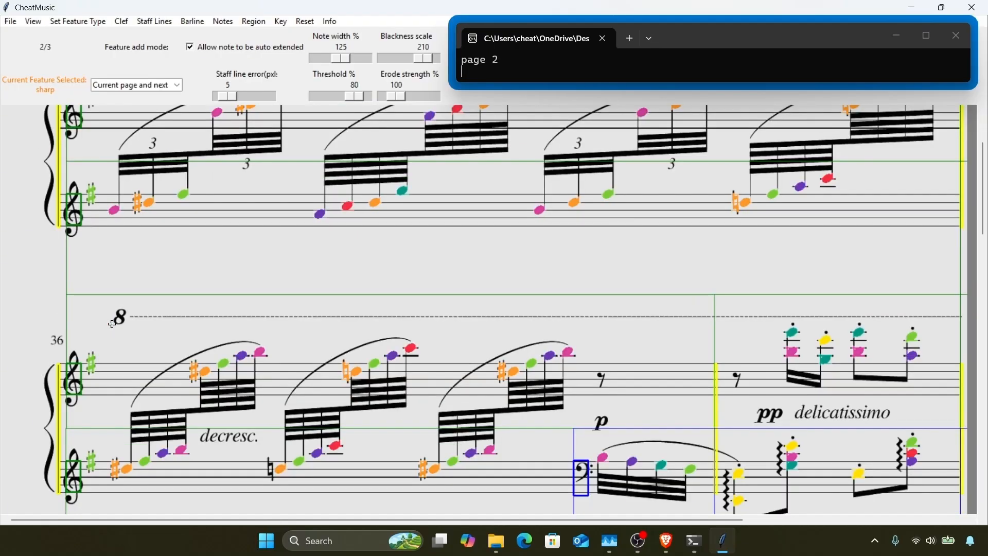
scroll(247, 385, "down", 4)
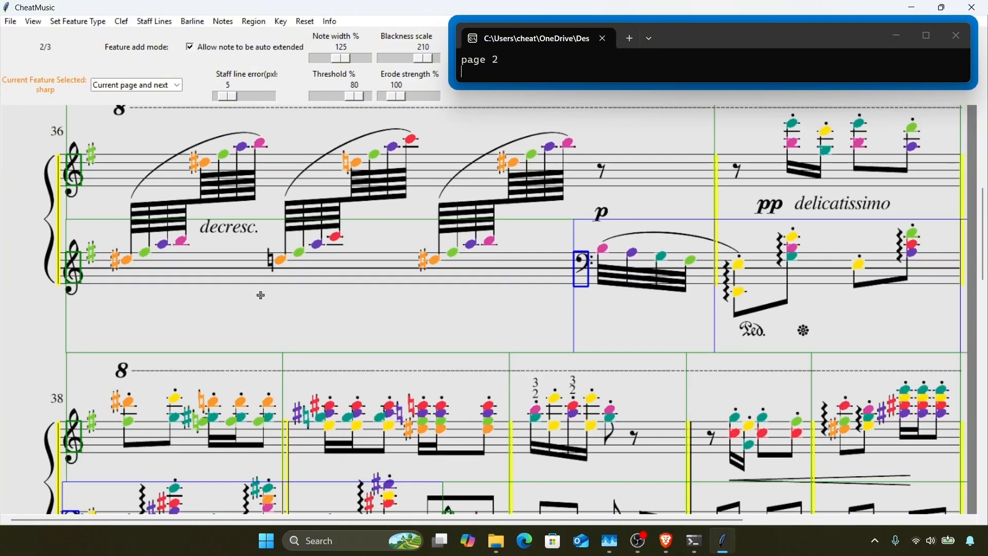
left_click(81, 22)
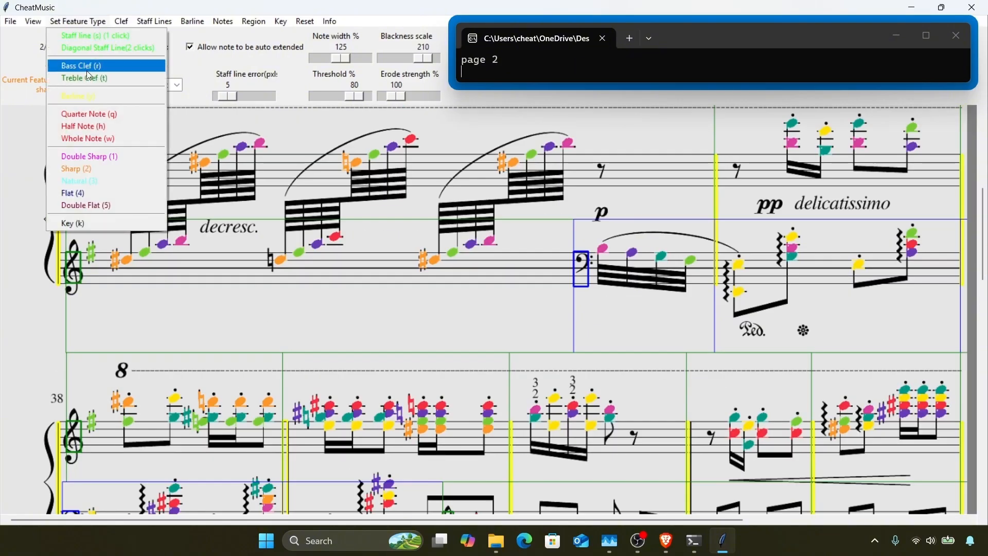
left_click(108, 185)
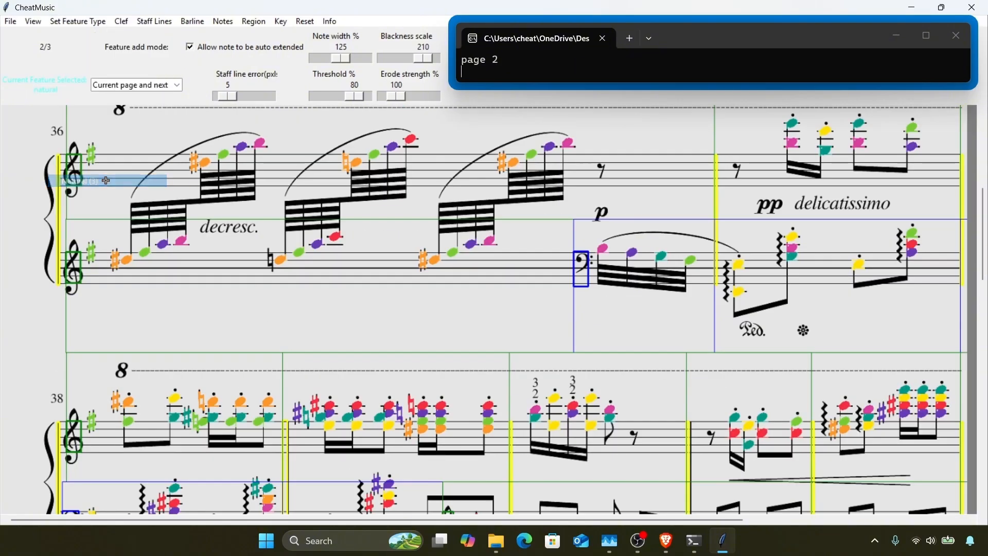
left_click(272, 262)
Step: Change the letter of the first sharp in measure 47's upper staff to A
scroll(264, 301, "down", 4)
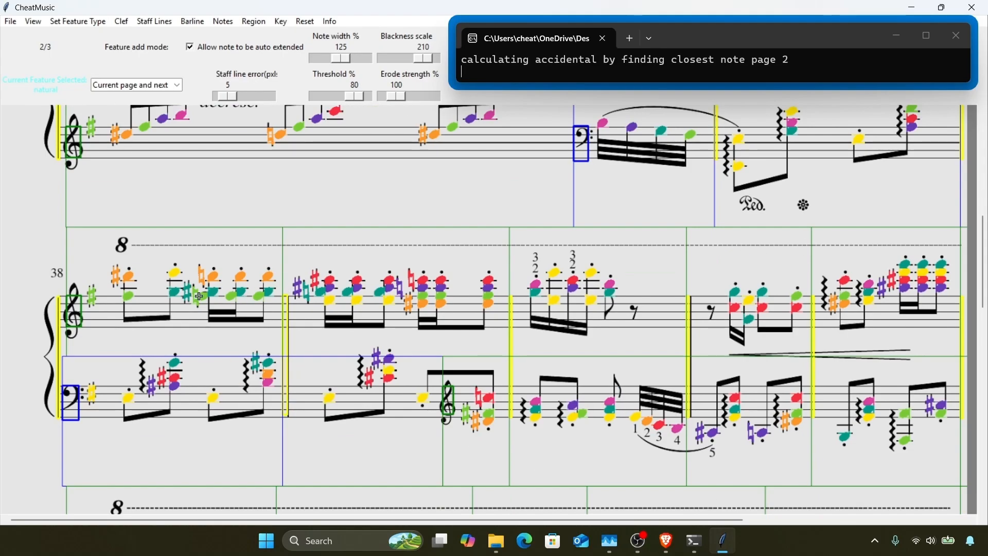
scroll(200, 296, "down", 1)
scroll(200, 297, "down", 2)
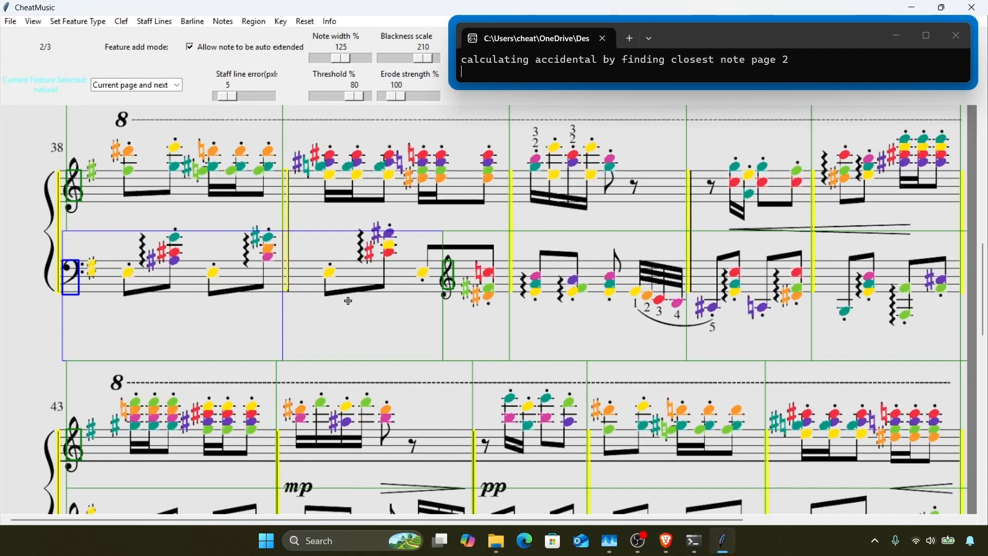
scroll(348, 301, "down", 2)
scroll(519, 306, "down", 2)
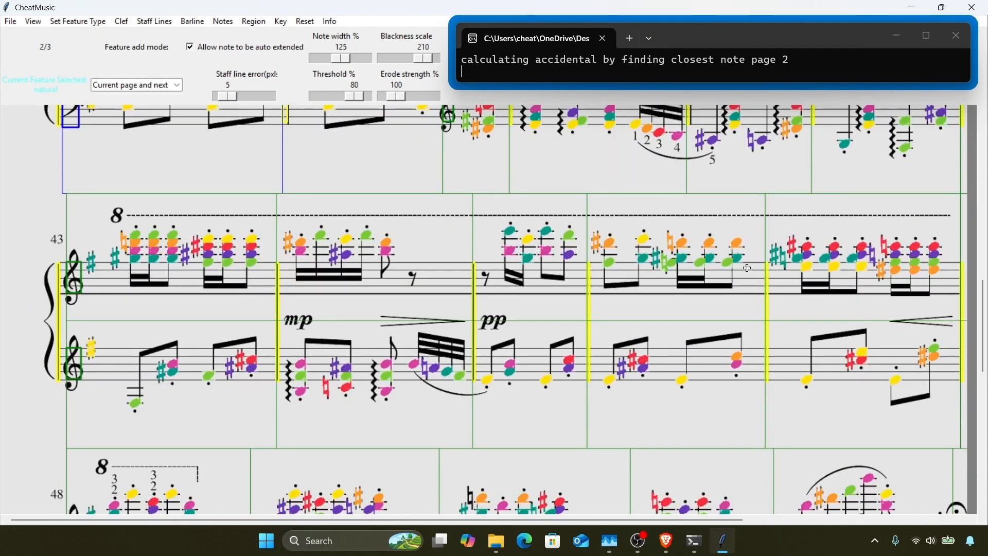
left_click(771, 255)
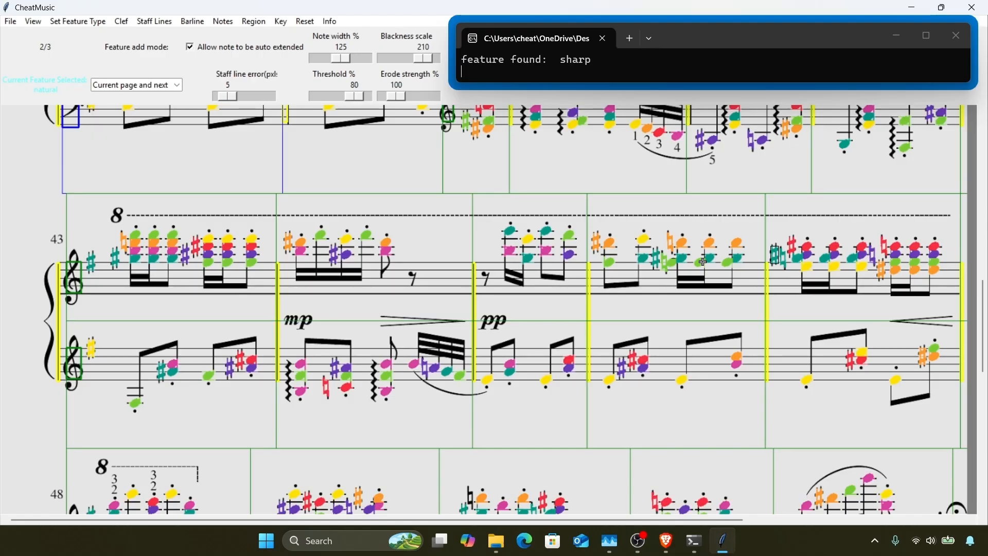
key("a")
scroll(607, 299, "down", 1)
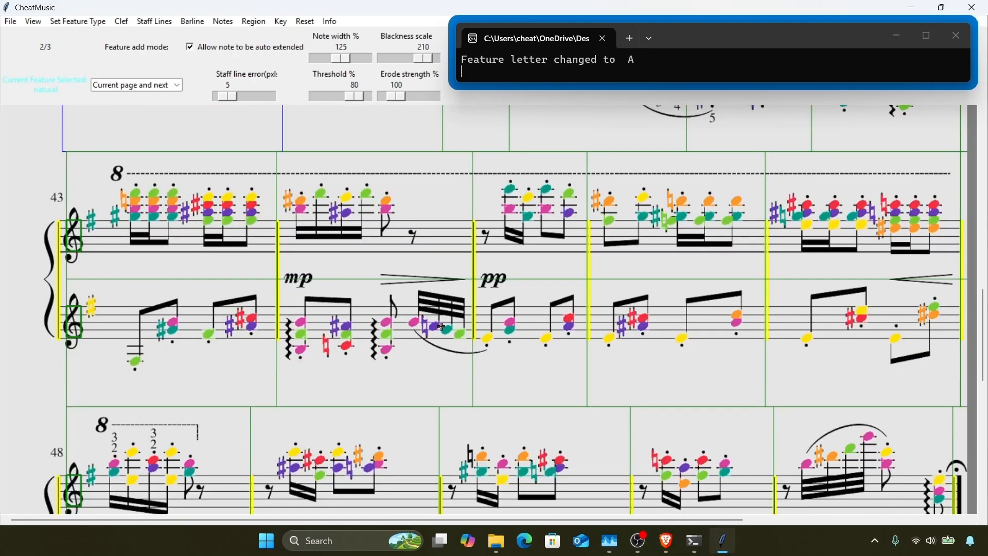
Step: Add the missing natural before the first chord in the upper staff of measure 50
scroll(398, 338, "down", 3)
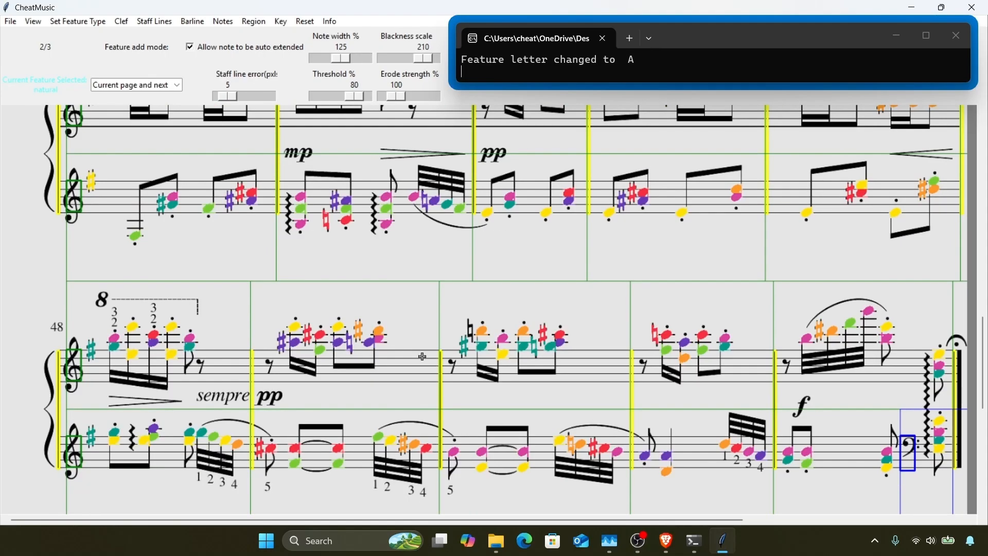
scroll(422, 356, "down", 1)
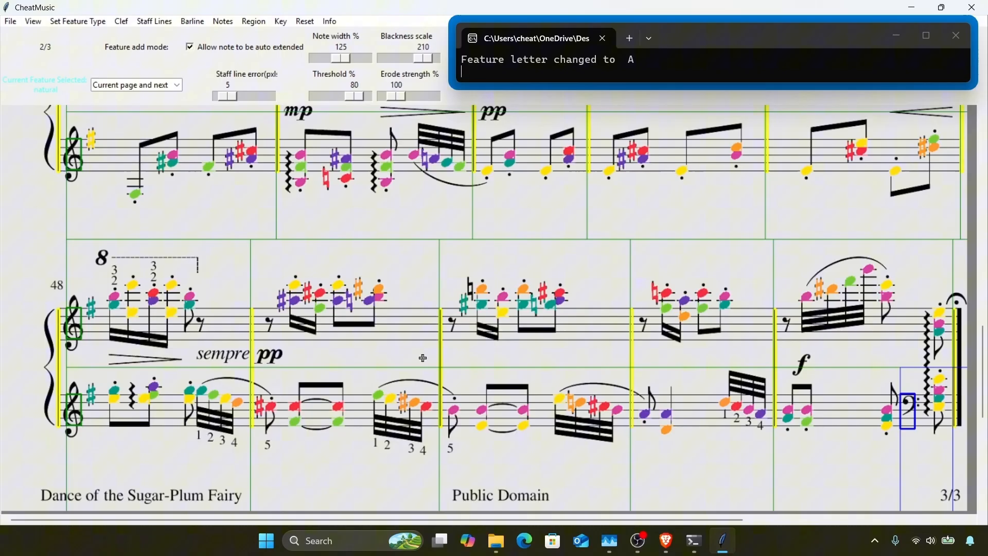
left_click(472, 292)
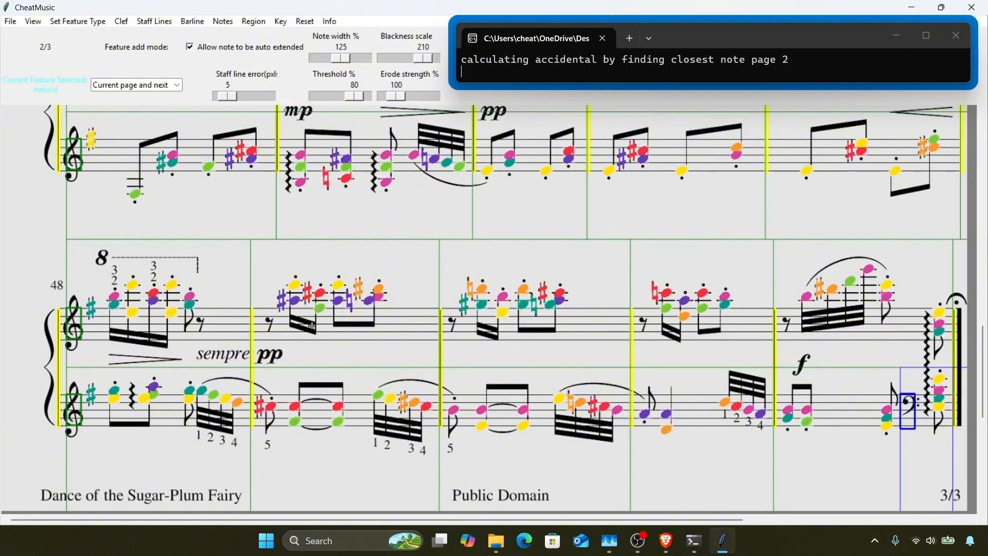
Step: Remove the detected key-signature sharps from every system on the third page, from measure 48 back to measure 35
scroll(301, 329, "down", 1)
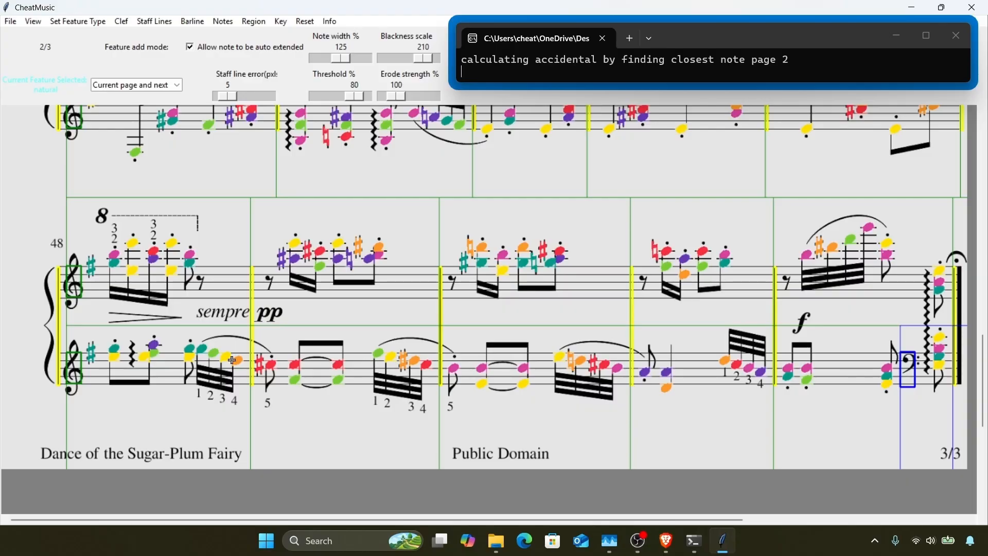
right_click(67, 229)
scroll(73, 205, "up", 4)
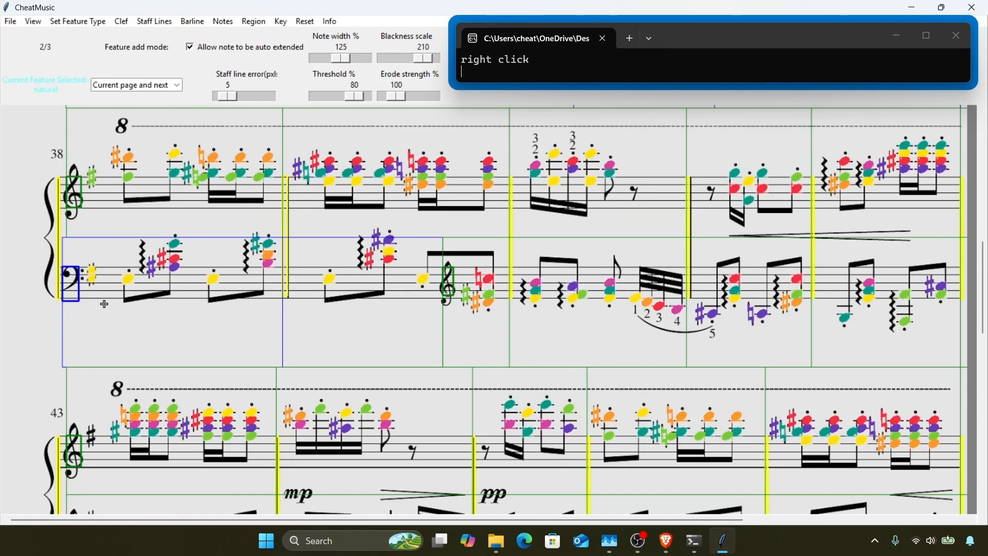
scroll(75, 196, "up", 6)
scroll(74, 225, "up", 8)
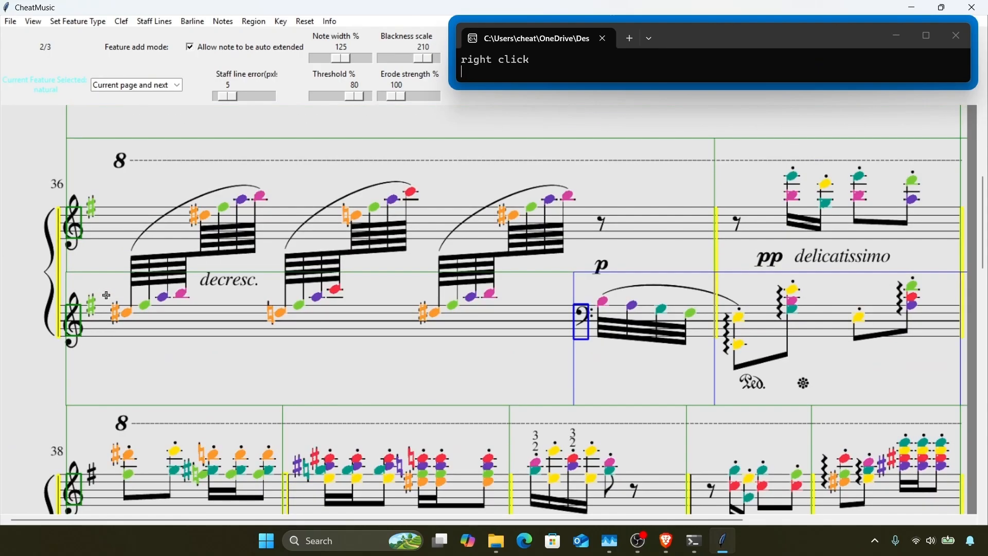
scroll(72, 217, "up", 6)
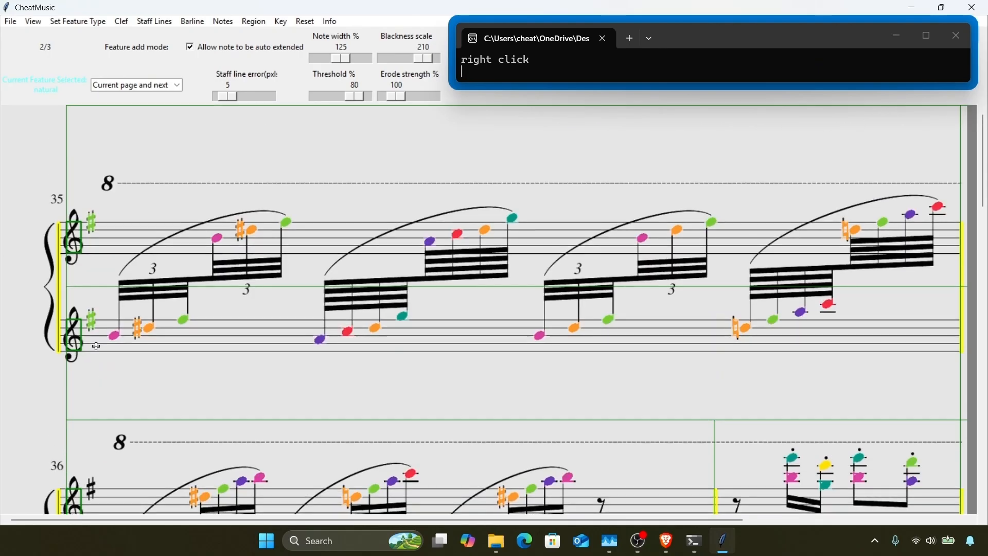
left_click_drag(59, 201, 110, 338)
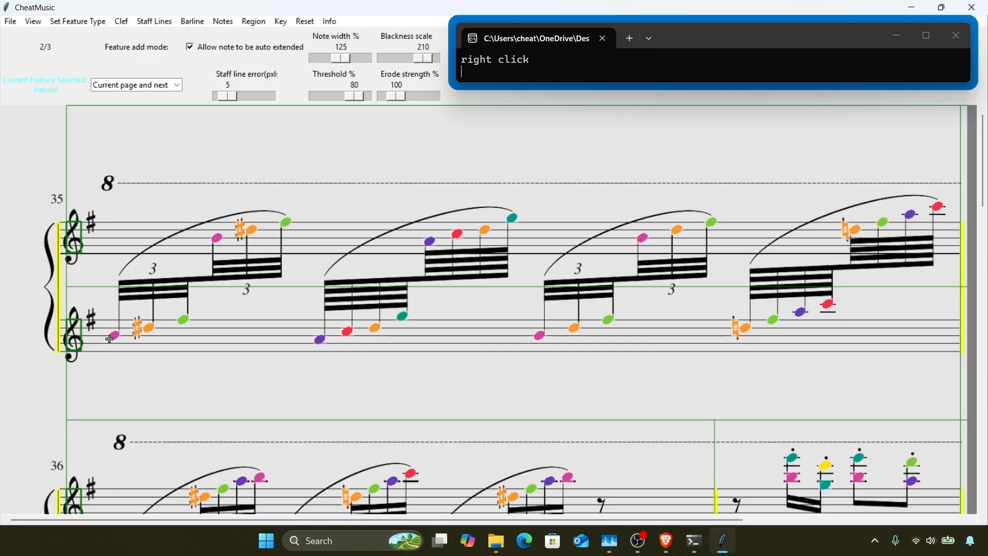
Step: Return to the first page and calculate the note accidentals for pages 0 to 2, overwriting existing assignments
key("Left")
key("Left")
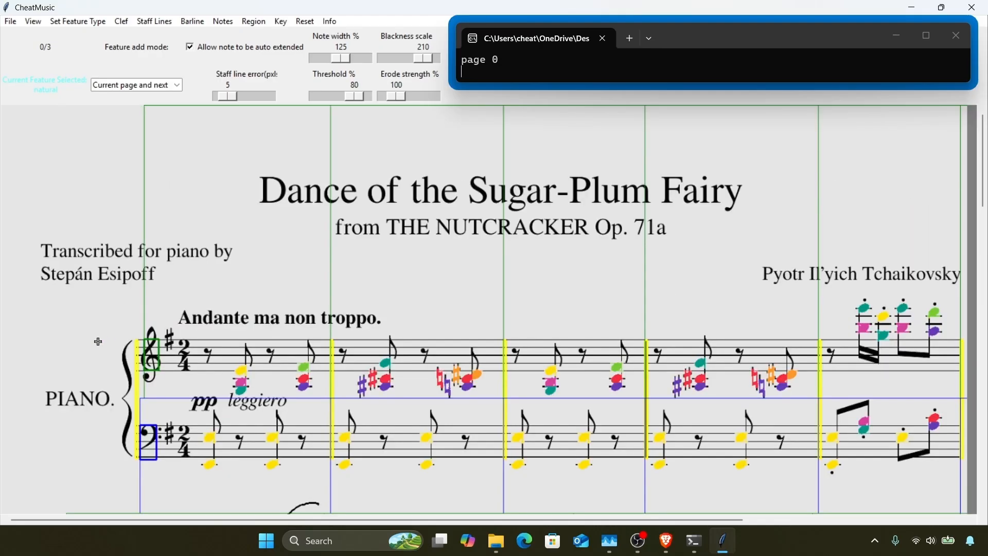
key("o")
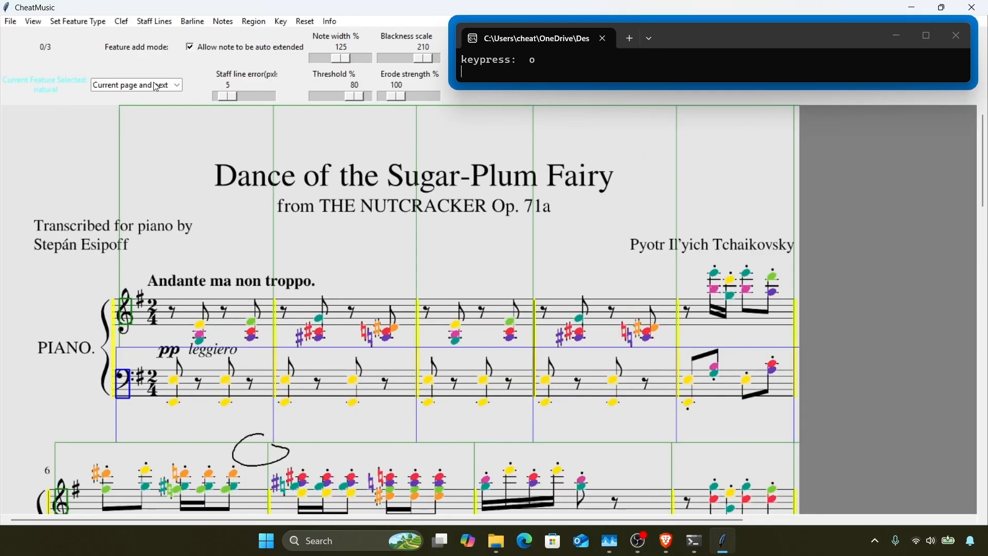
left_click(156, 86)
left_click(164, 85)
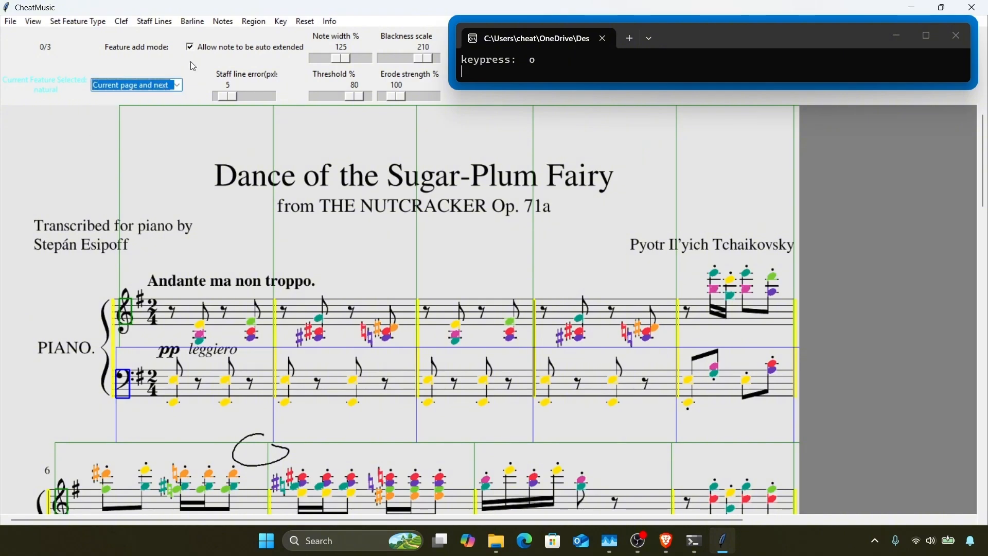
left_click(259, 22)
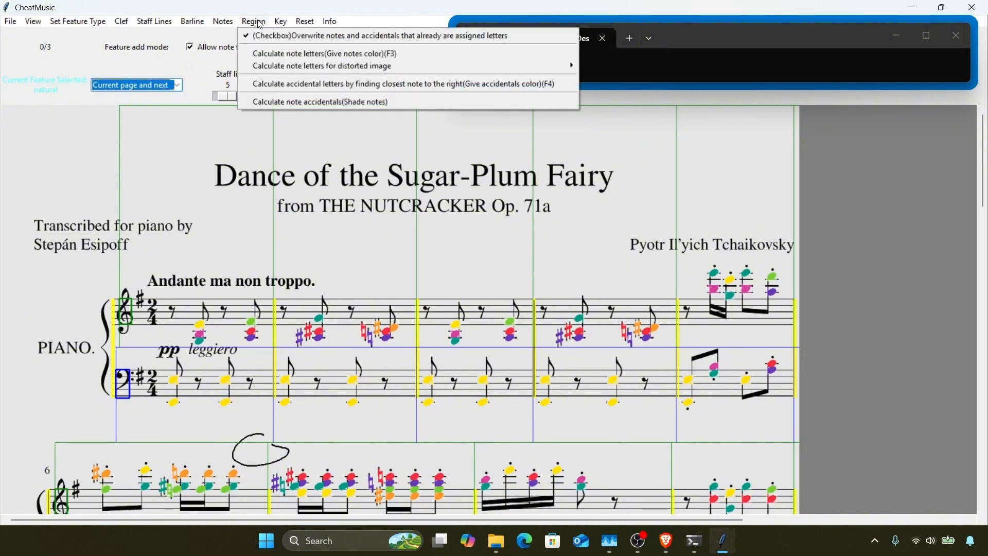
left_click(309, 103)
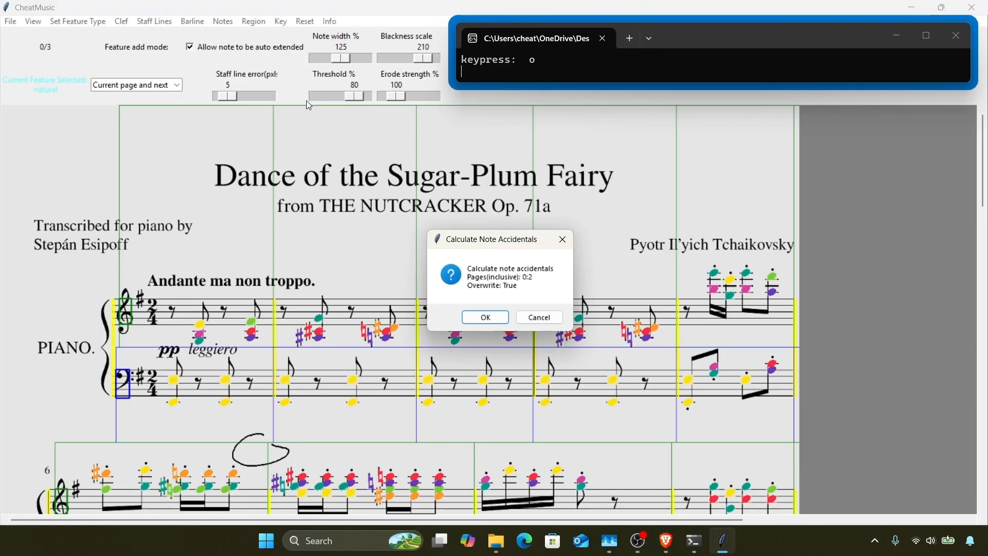
key("Return")
scroll(402, 254, "down", 2)
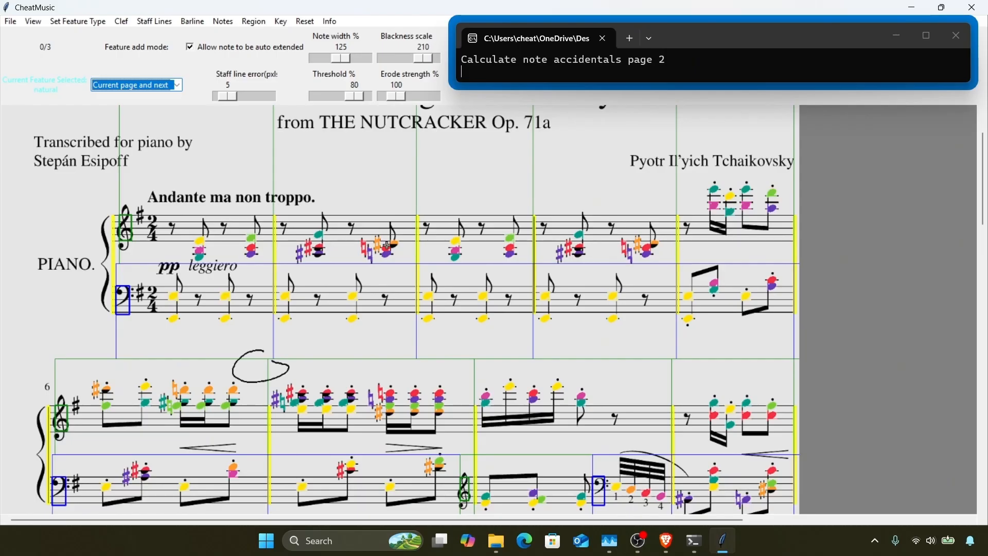
scroll(348, 243, "down", 6)
scroll(349, 243, "up", 8)
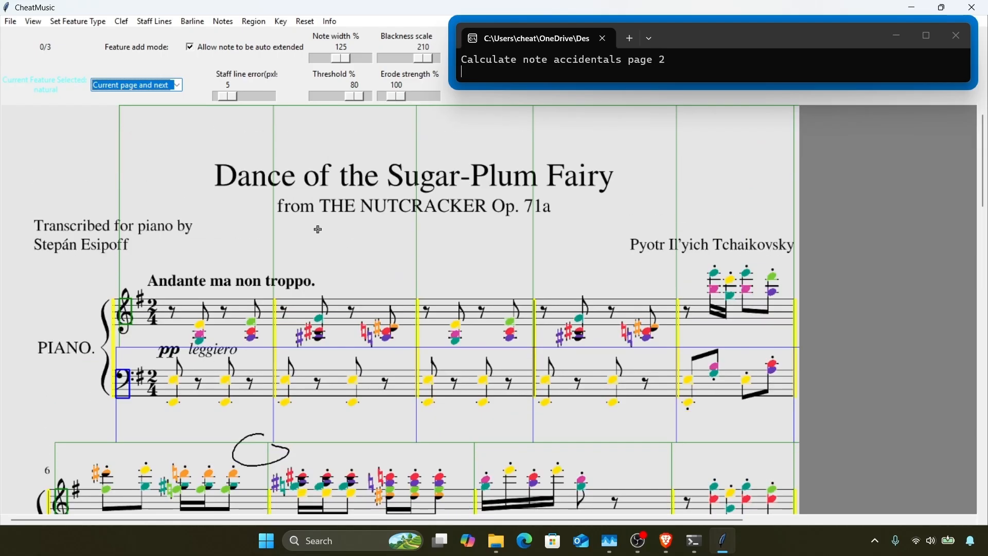
Step: Set the feature add mode to Single and the current page's key to 1 Sharp
left_click(179, 90)
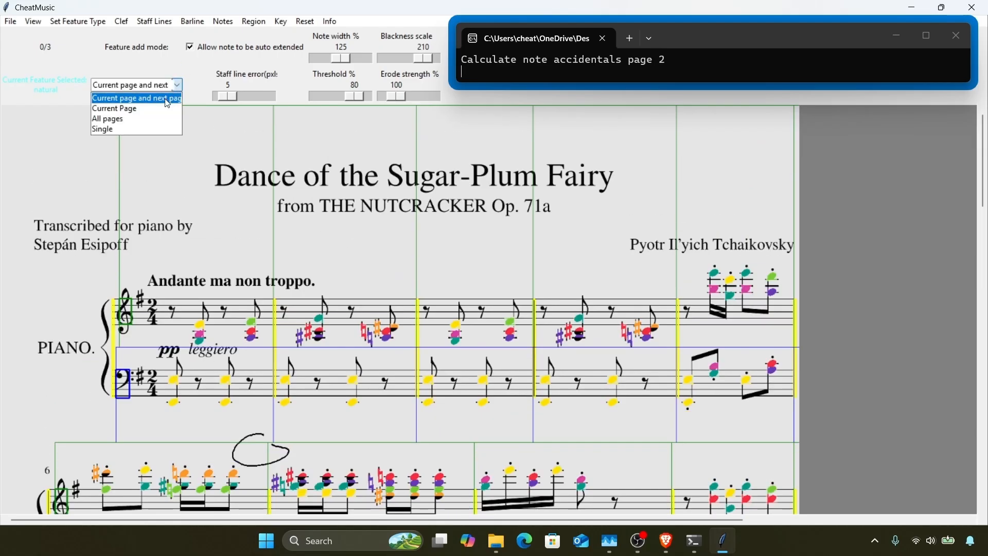
left_click(141, 129)
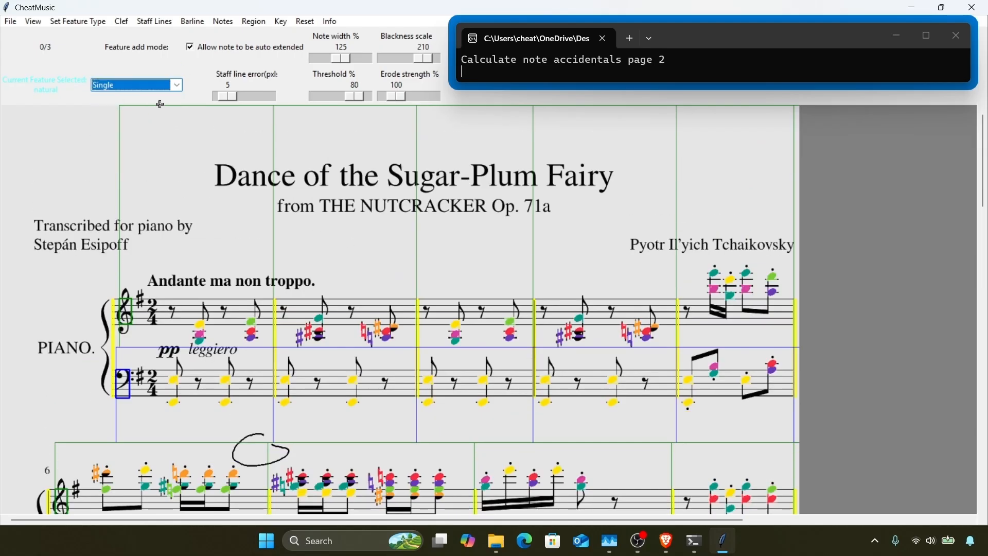
left_click(279, 24)
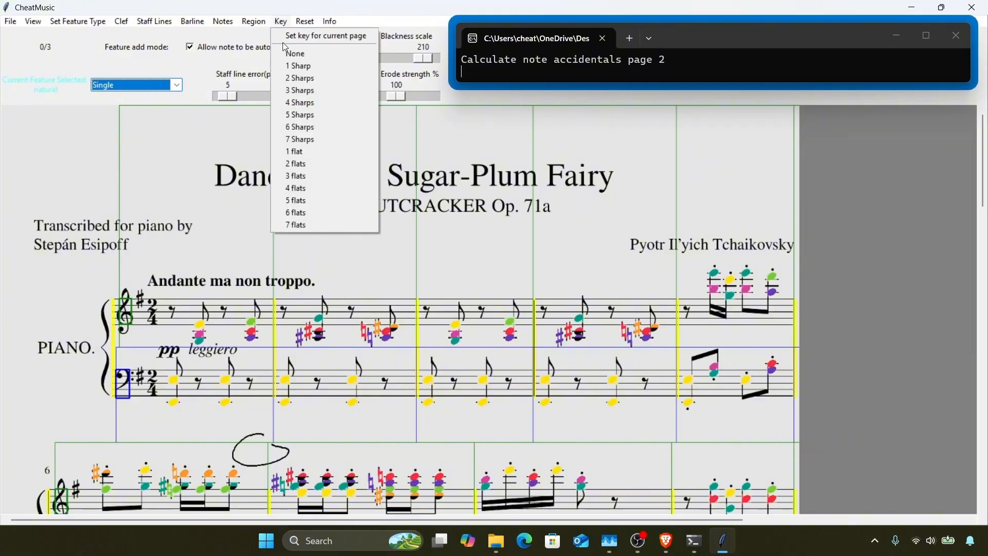
left_click(290, 65)
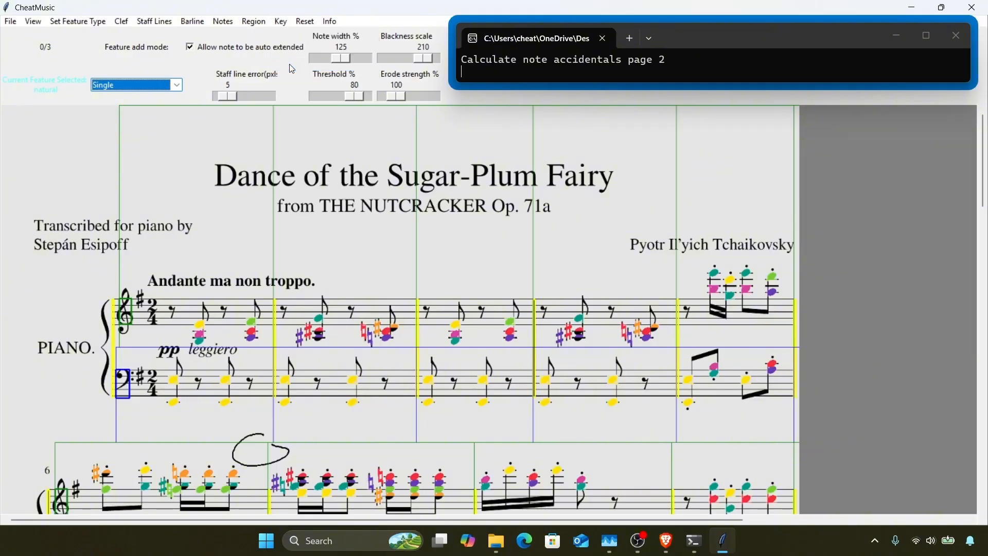
Step: Select the Key feature type and apply the 1 Sharp key to the entire first page
scroll(94, 271, "down", 3)
scroll(94, 271, "up", 3)
left_click(90, 21)
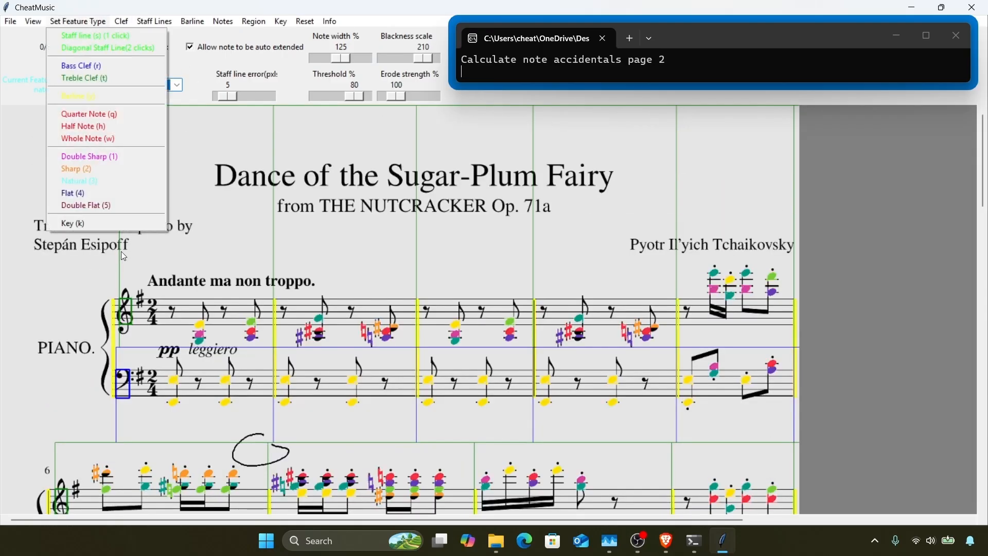
left_click(113, 225)
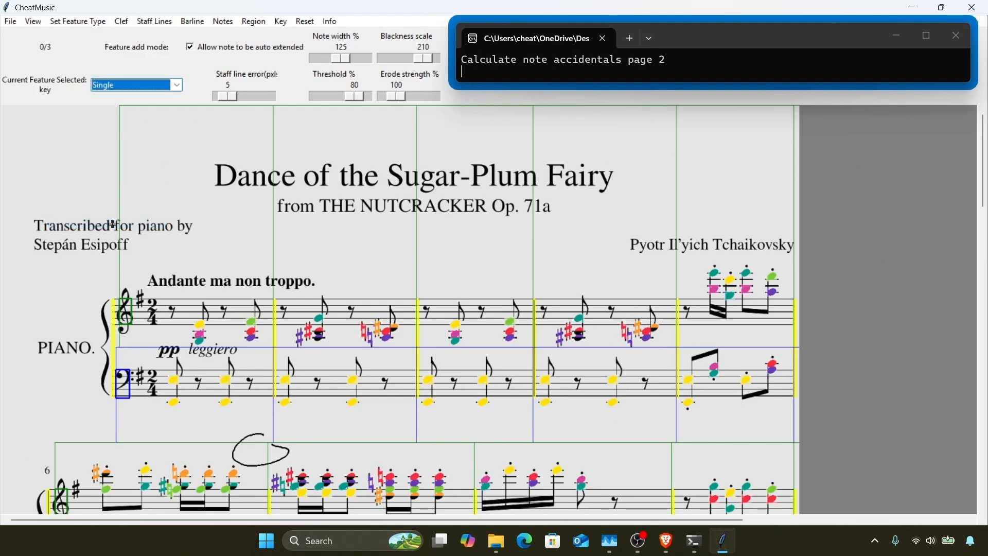
scroll(113, 224, "down", 8)
scroll(113, 225, "down", 8)
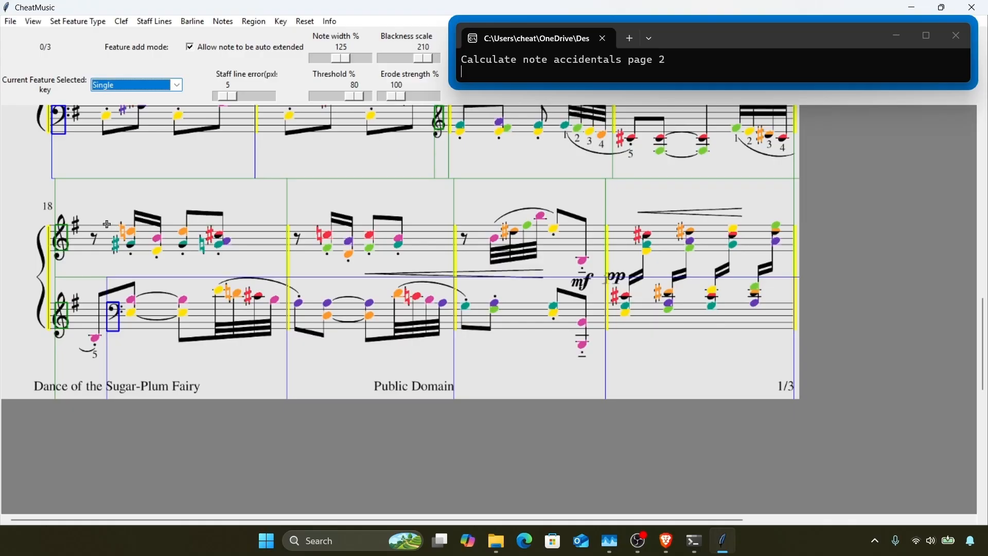
scroll(107, 224, "up", 10)
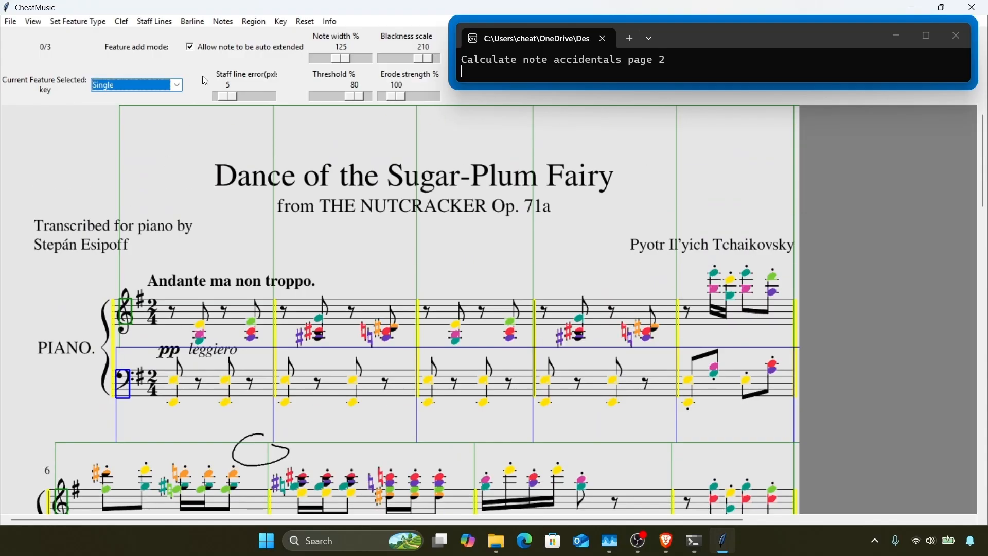
left_click(280, 23)
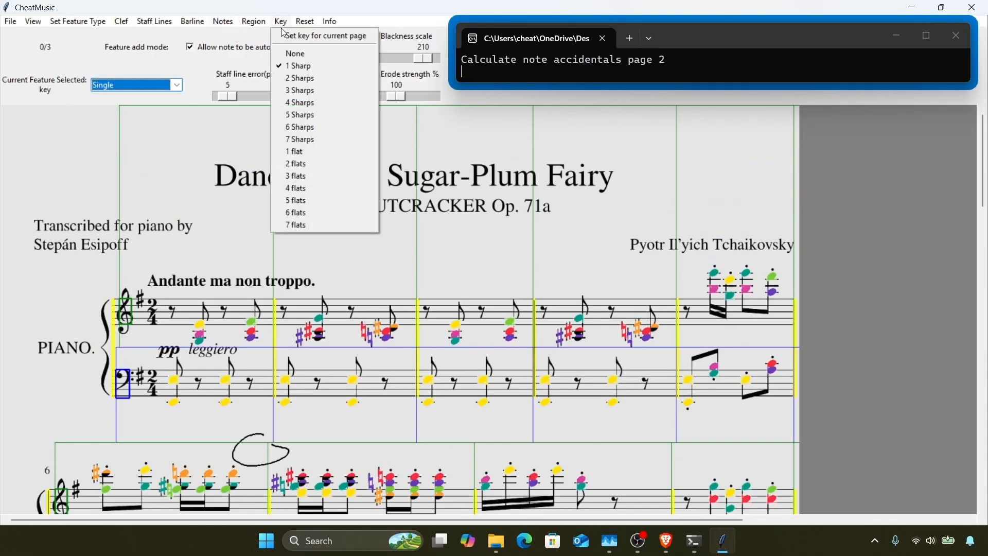
left_click(285, 37)
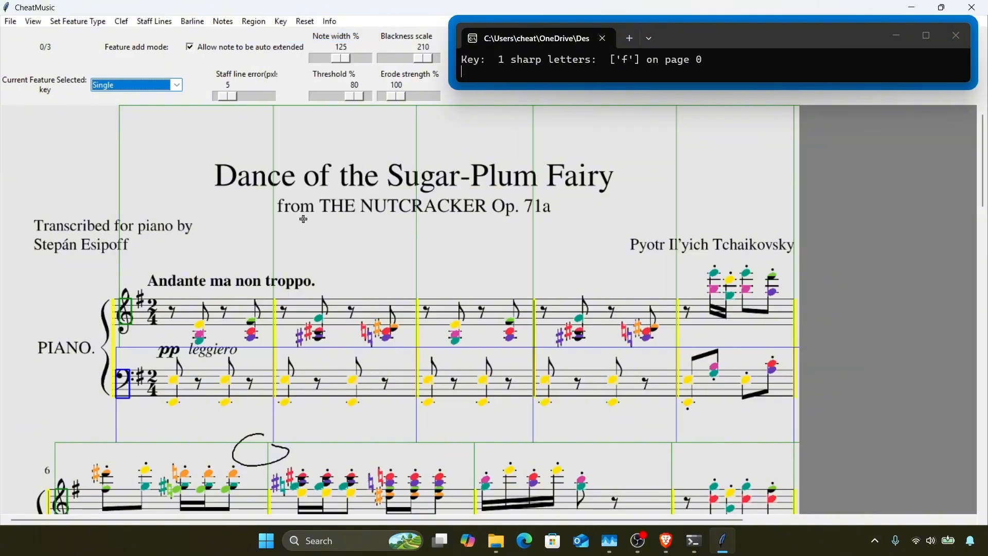
Step: Apply the 1 Sharp key to a region enclosing the system at measures 22 to 24 on the second page
scroll(309, 252, "down", 10)
scroll(310, 255, "down", 3)
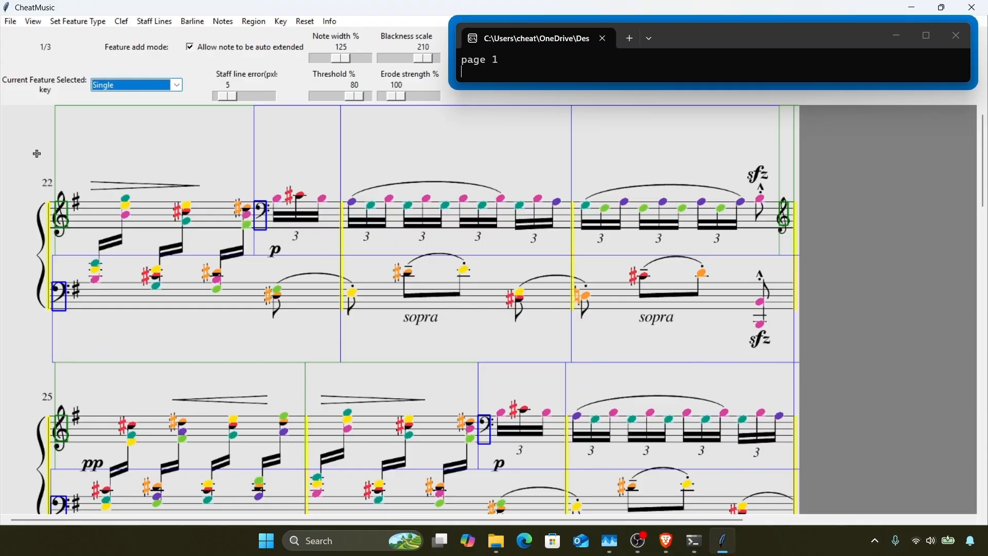
left_click_drag(35, 154, 789, 350)
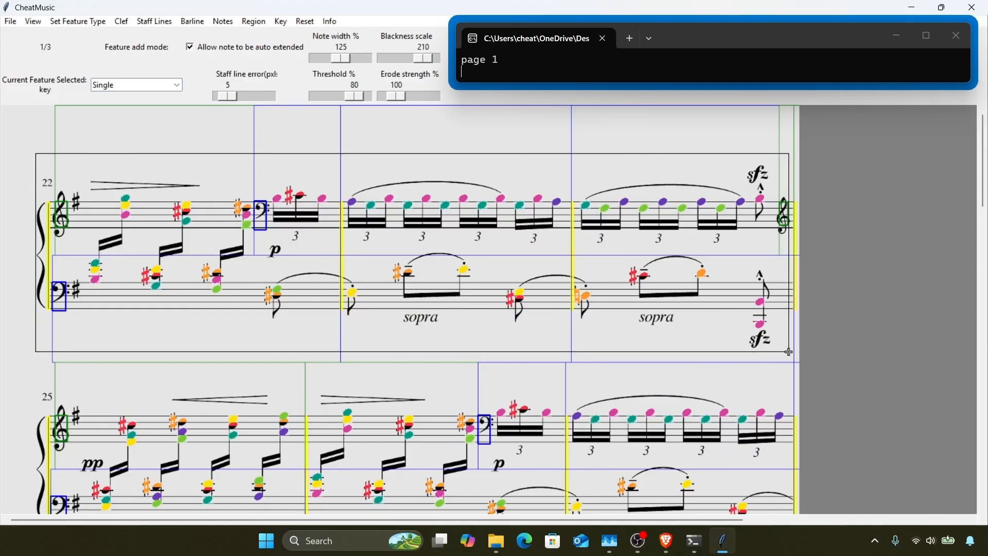
left_click_drag(789, 352, 789, 352)
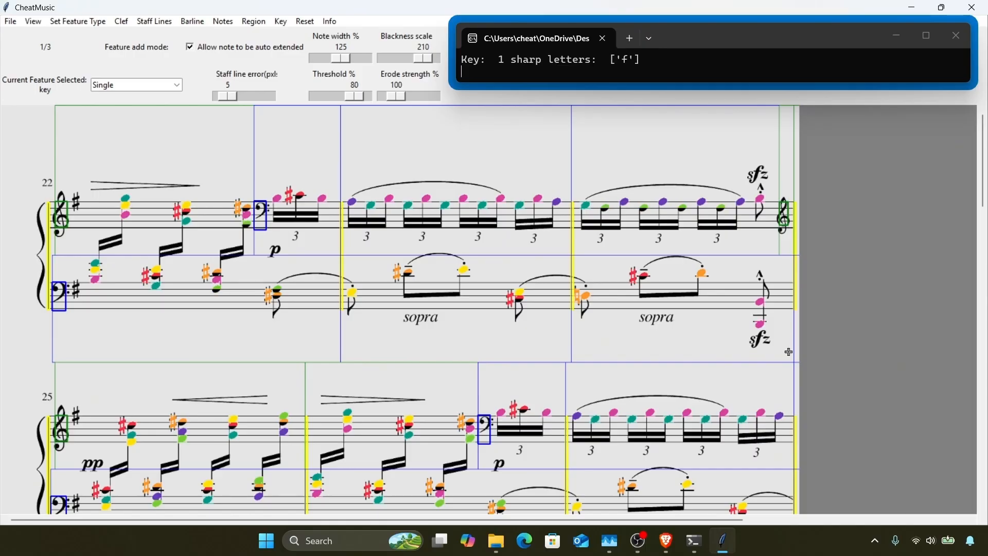
Step: Apply the 1 Sharp key by region to the remaining systems of the second page, from measure 25 to the page's end
scroll(599, 237, "down", 10)
key("o")
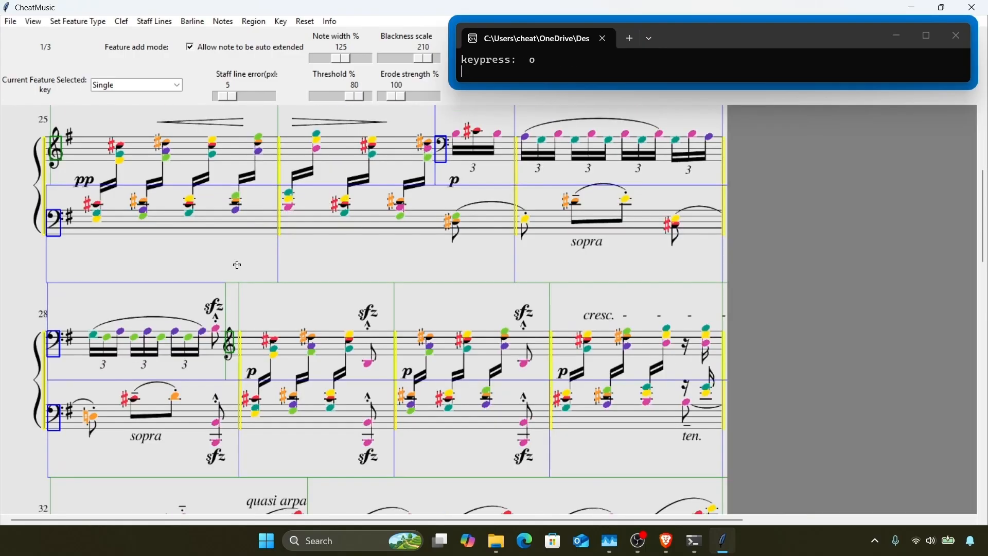
scroll(236, 264, "up", 6)
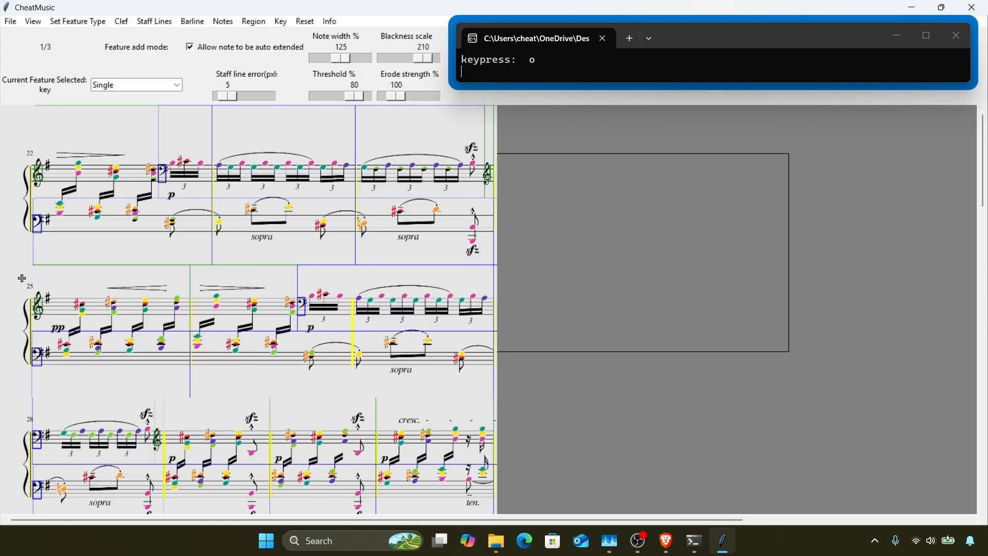
left_click_drag(10, 266, 497, 504)
scroll(155, 325, "down", 6)
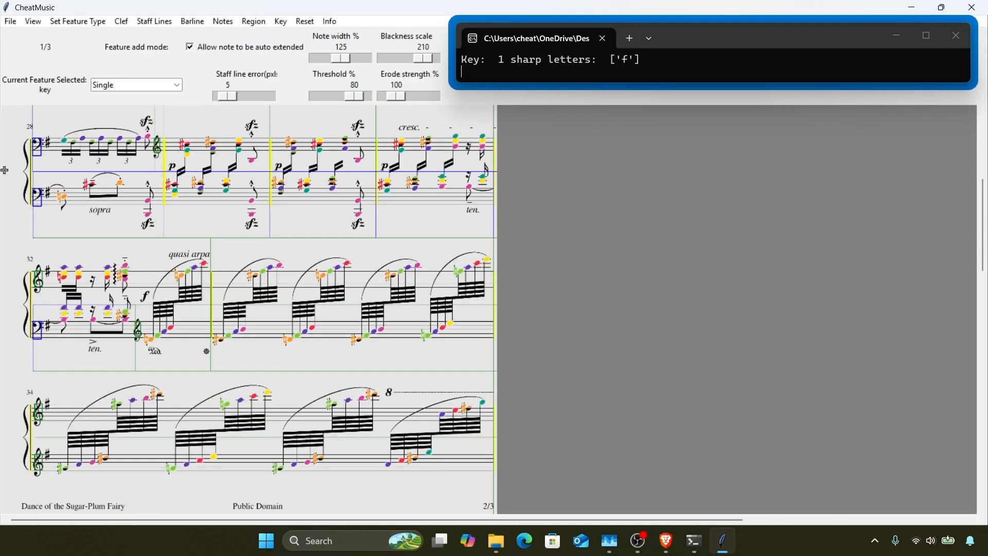
left_click_drag(6, 144, 491, 488)
Step: Apply the 1 Sharp key to the entire second page at once
scroll(452, 468, "up", 6)
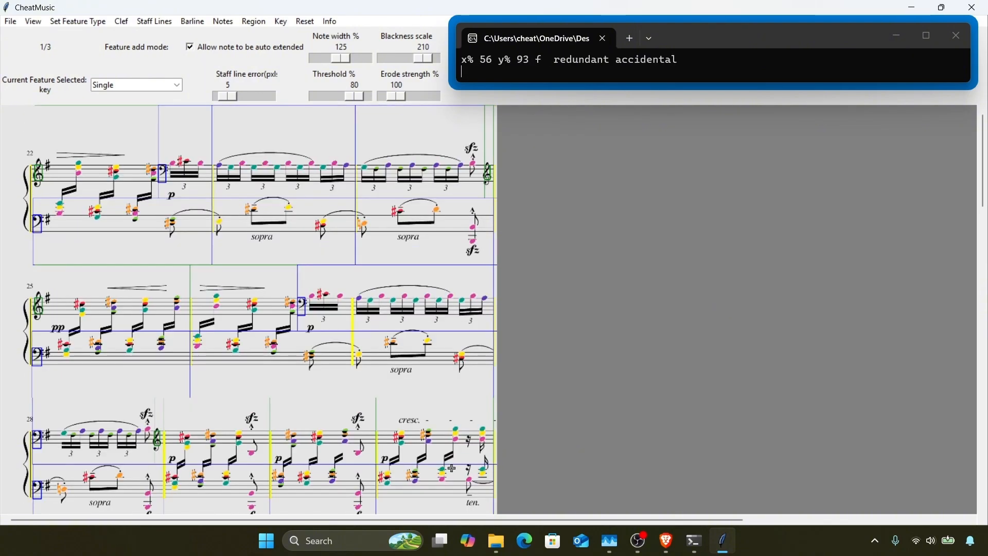
key("i")
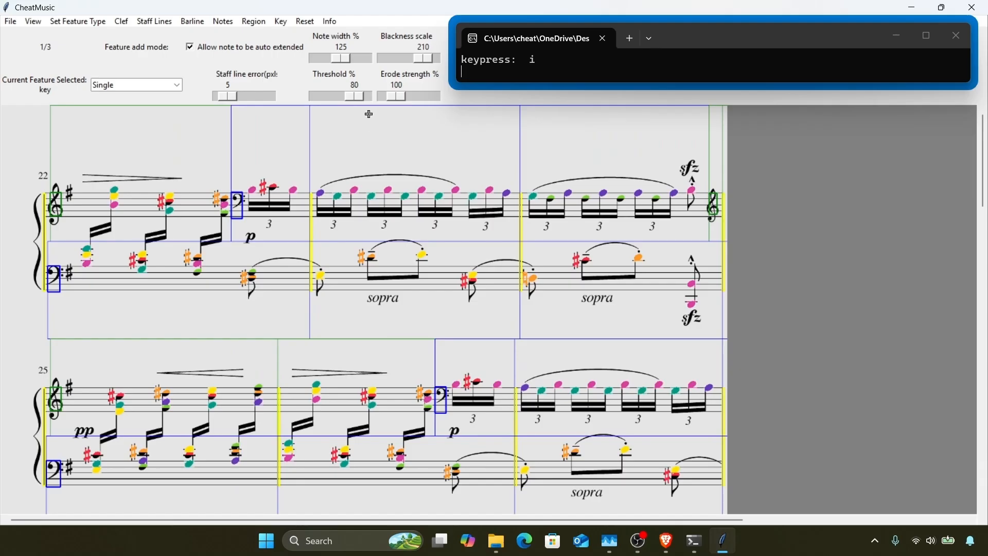
left_click(281, 22)
left_click(294, 36)
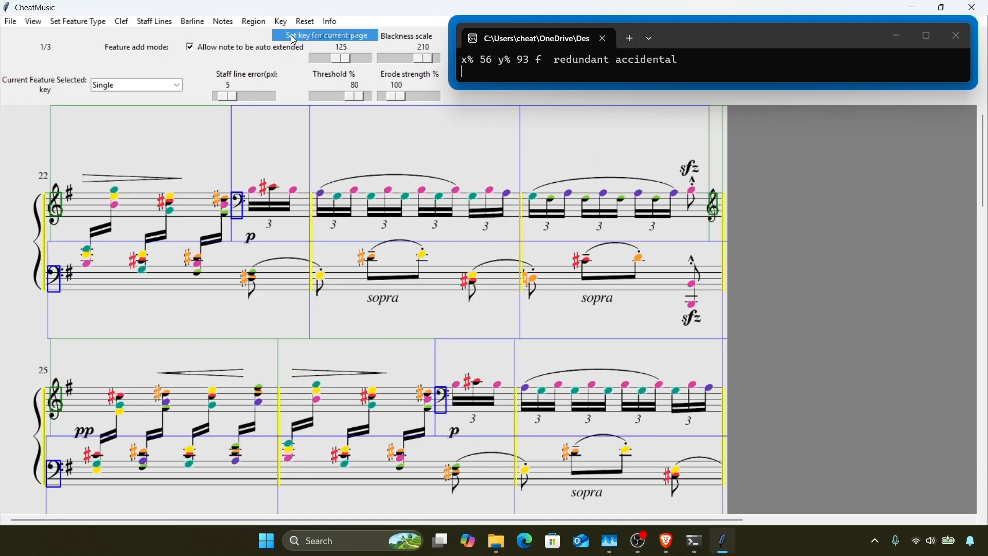
Step: Go to the third page and apply the 1 Sharp key to all of it
key("Right")
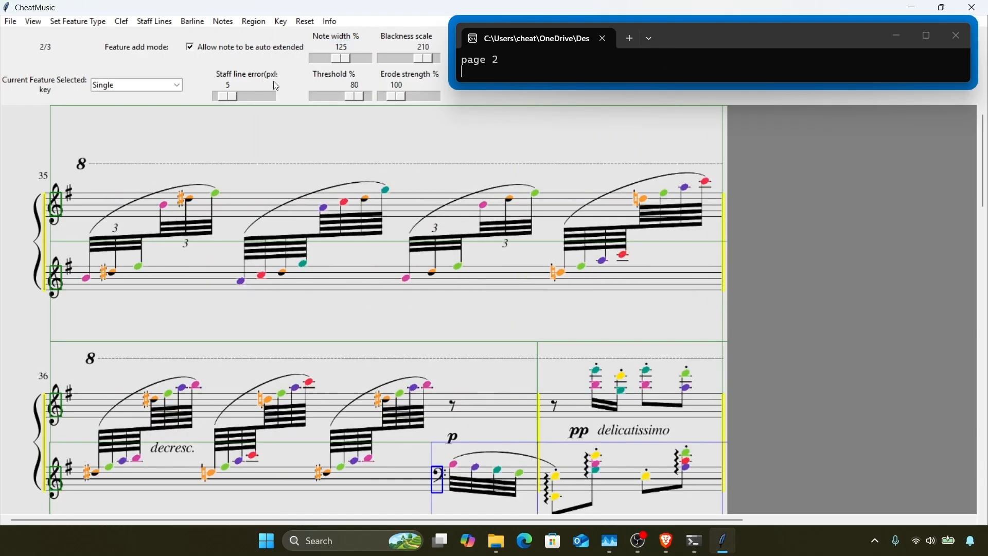
scroll(239, 183, "down", 6)
scroll(240, 183, "down", 5)
scroll(239, 183, "up", 8)
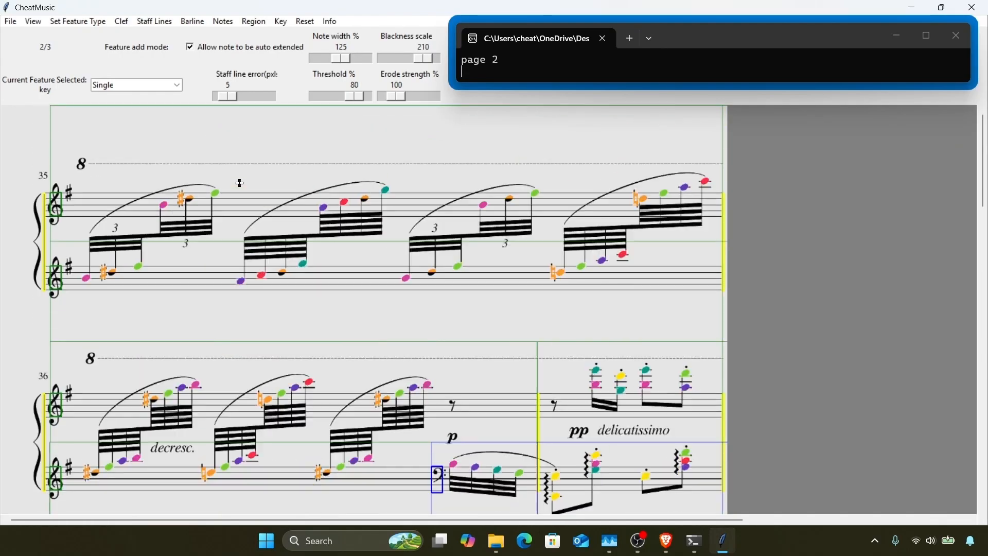
left_click(281, 22)
left_click(287, 37)
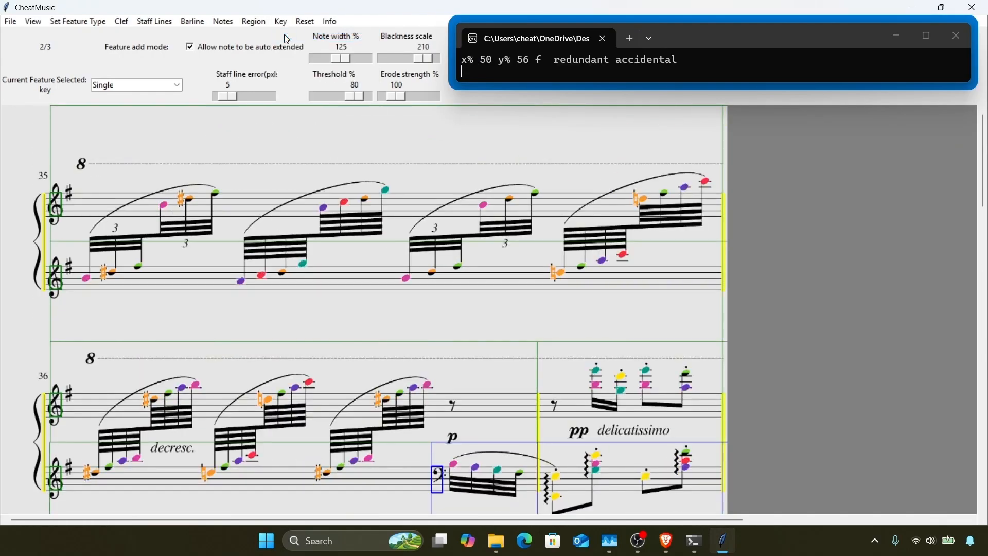
Step: Return to the first page and examine the note shading in all its systems down to measure 21
scroll(323, 258, "down", 5)
scroll(322, 258, "up", 5)
key("Right")
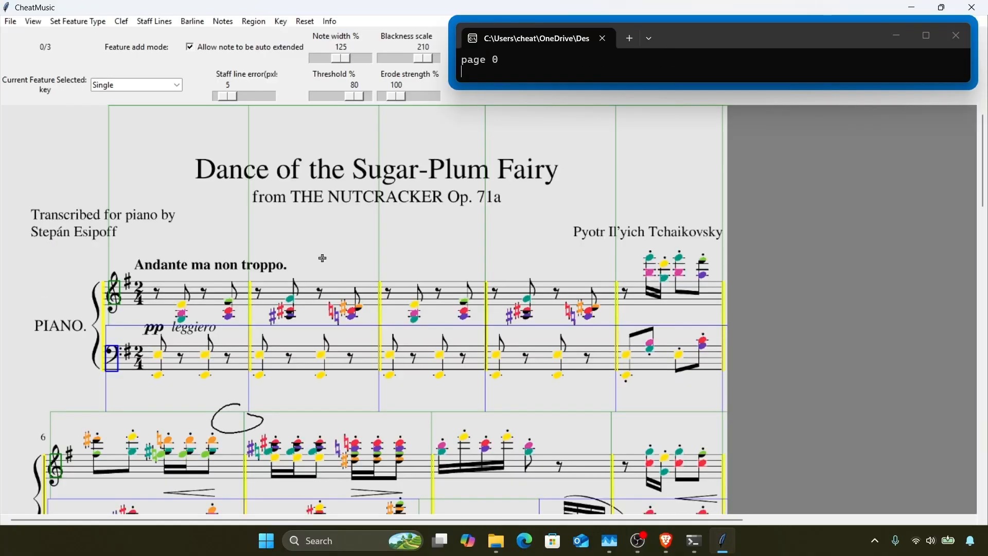
scroll(229, 252, "down", 6)
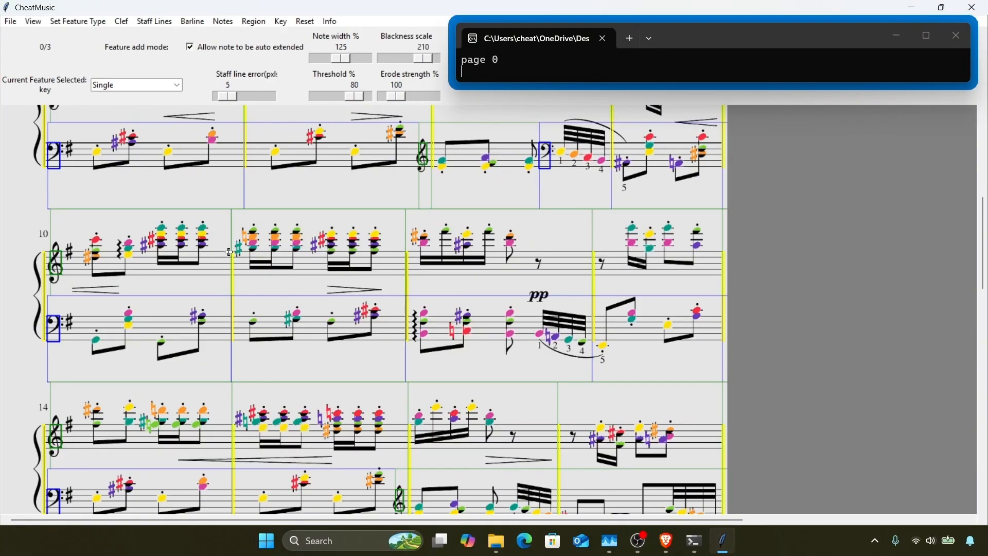
scroll(229, 252, "down", 2)
scroll(229, 252, "down", 6)
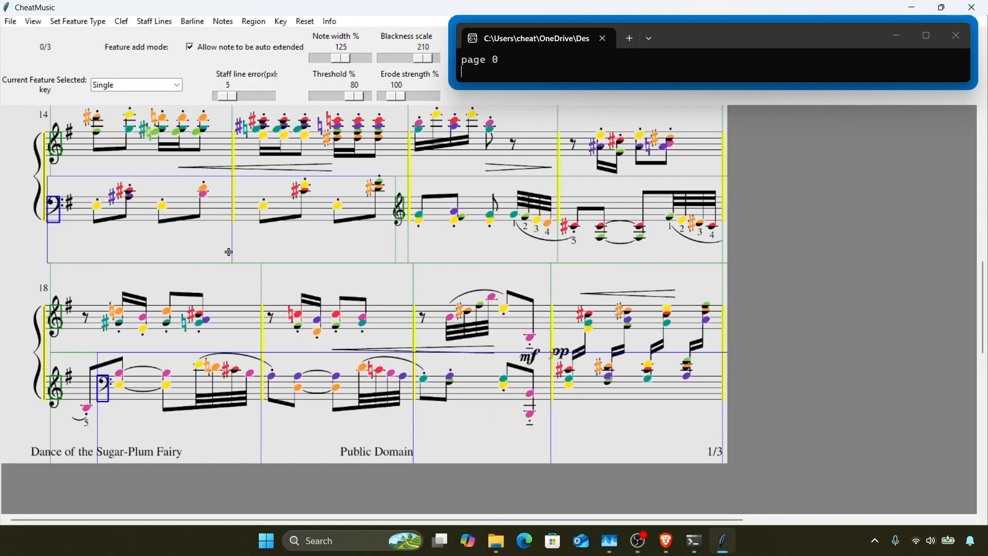
scroll(228, 252, "up", 11)
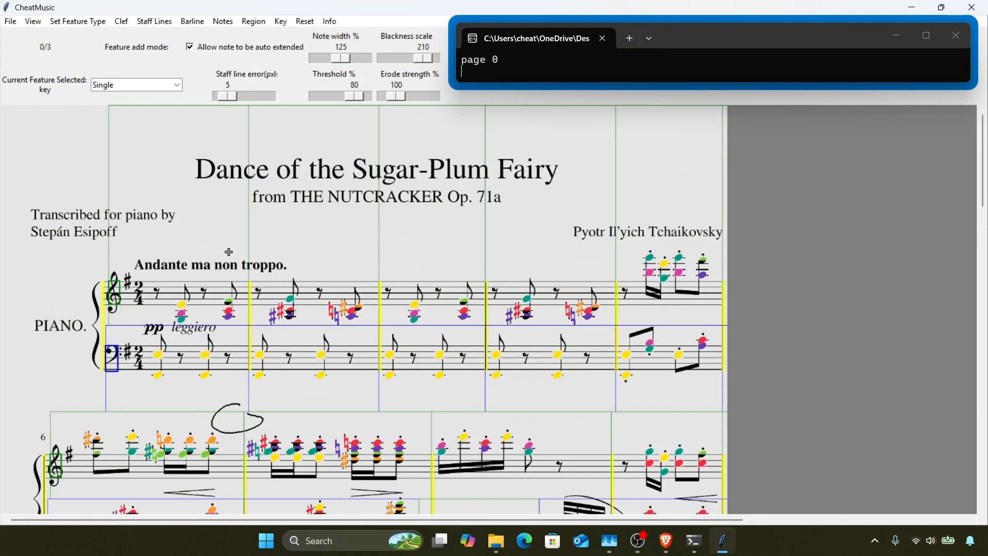
Step: Save the annotations as "tchaikovsky dance of the sugar plum fairy_final.pkl" in the Examples folder
left_click(11, 21)
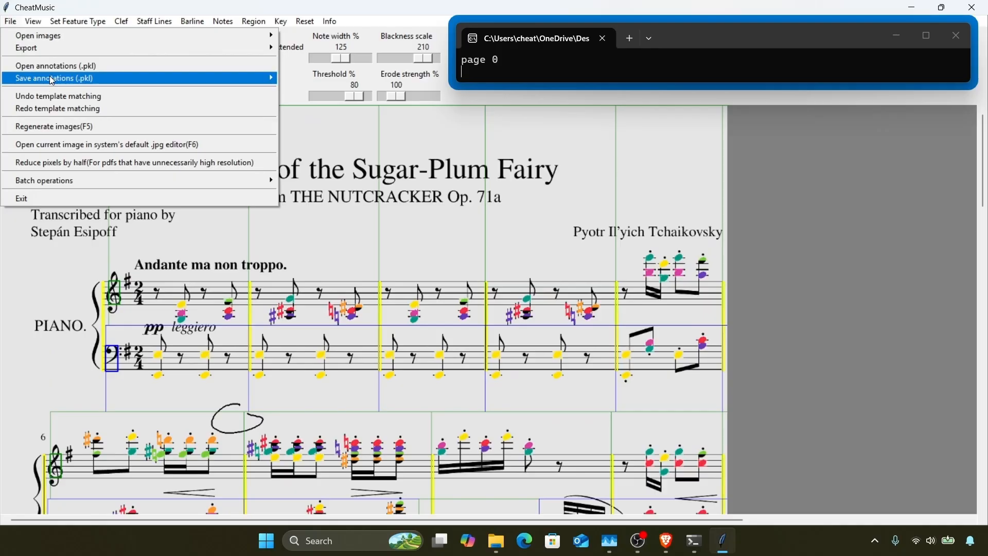
mouse_move(49, 77)
left_click(296, 79)
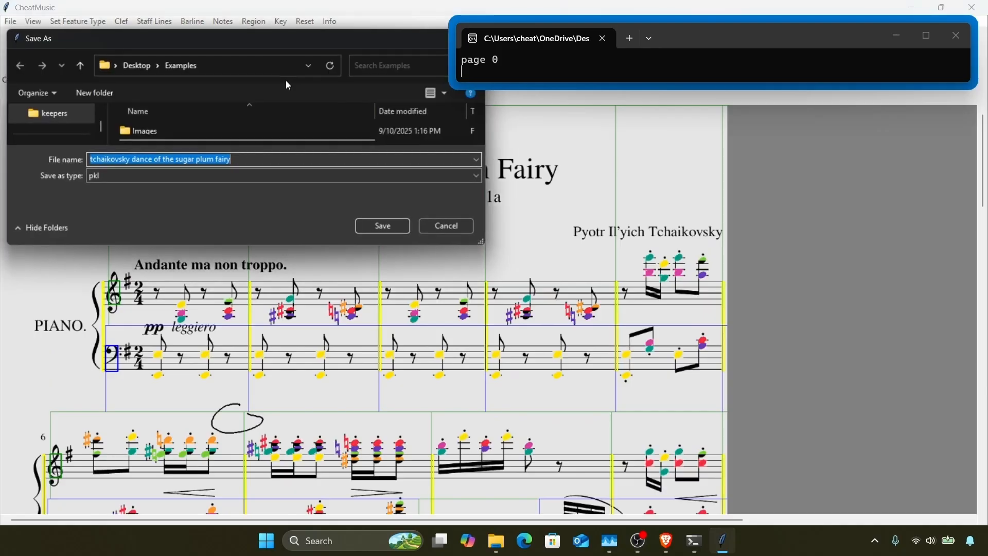
type("_final.pkl")
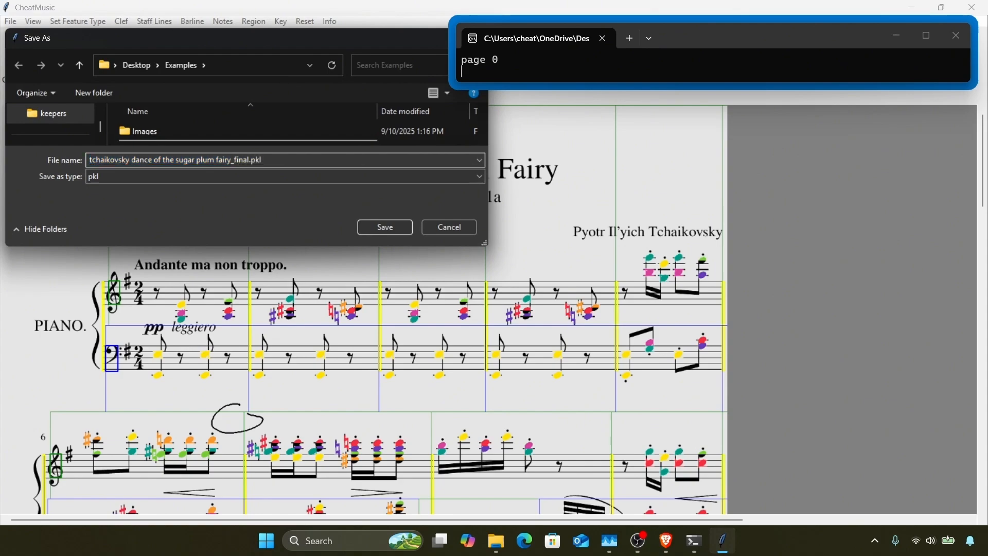
key("Return")
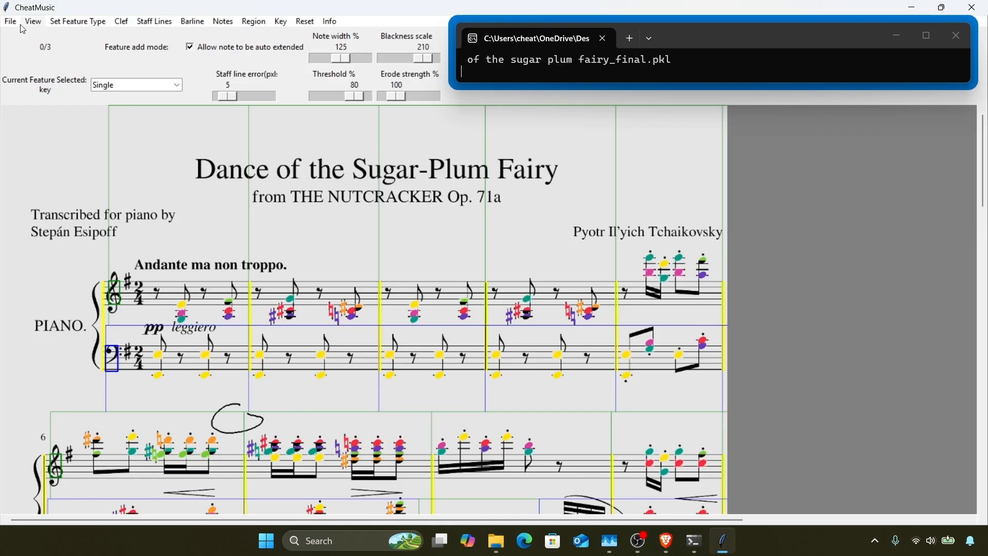
Step: Export the score as the PDF "tchaikovsky dance of the sugar plum fairy_cheatmusic", replacing the existing file
left_click(11, 21)
mouse_move(112, 52)
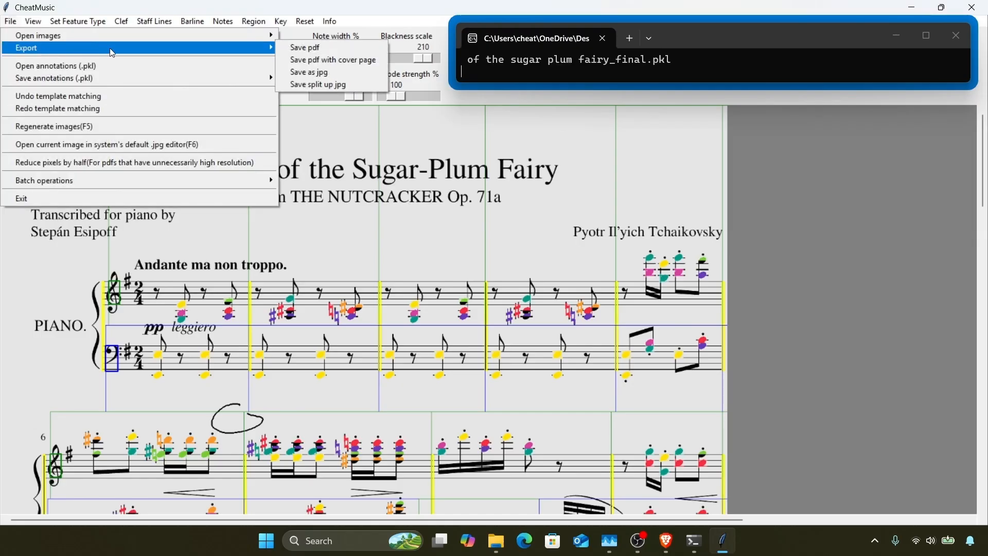
left_click(285, 51)
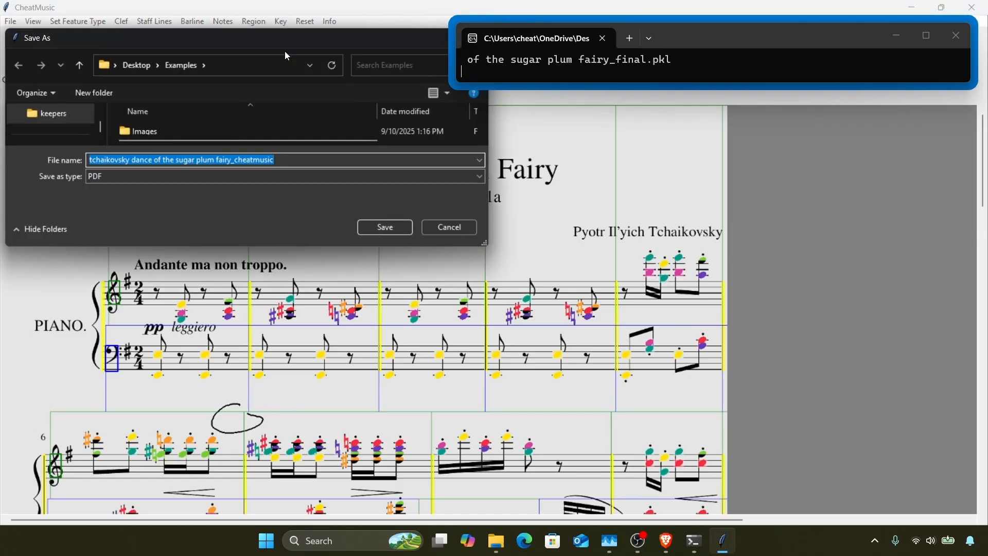
key("Return")
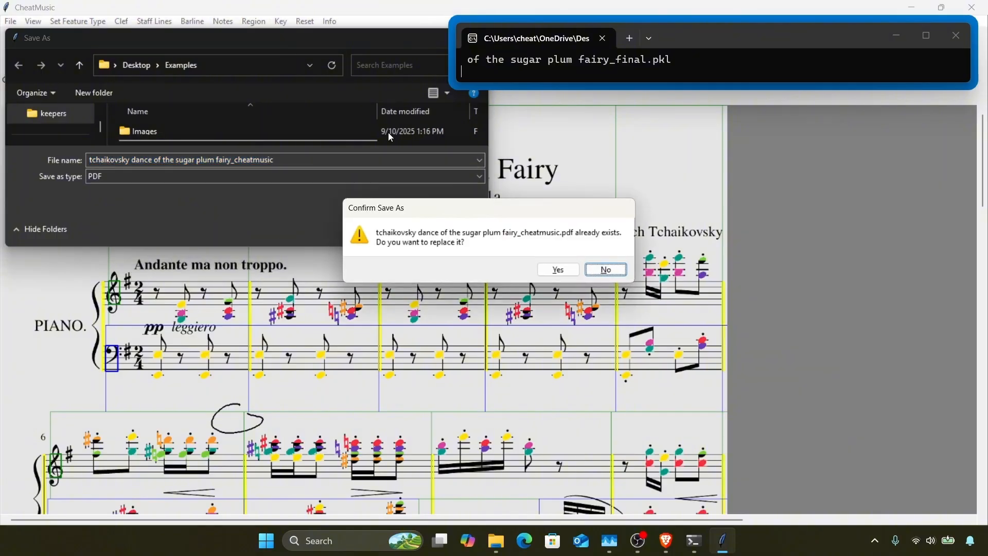
left_click(558, 269)
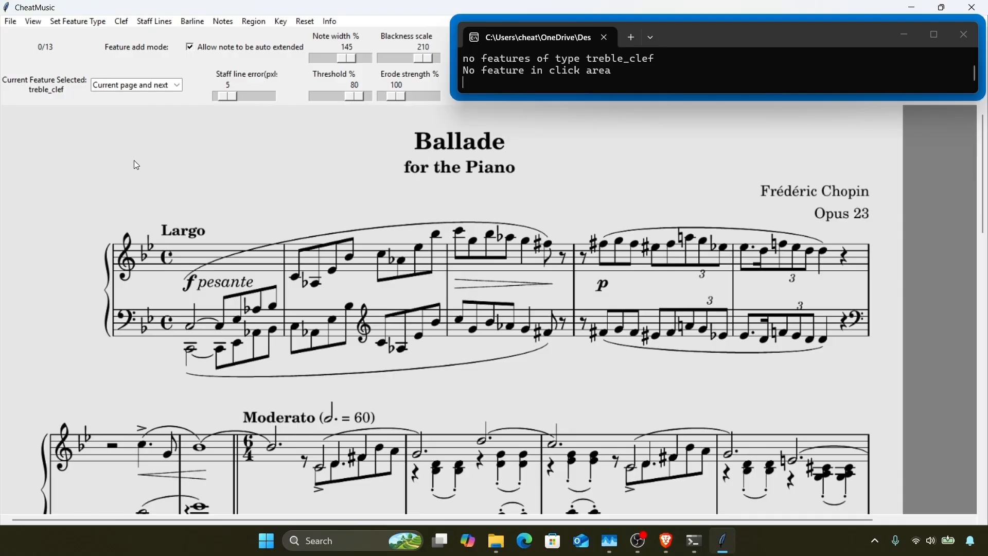
Step: Outline the first treble clef of the Ballade as a treble clef template and detect its matches on the current and following pages
scroll(135, 161, "down", 2)
scroll(134, 161, "up", 2)
key("t")
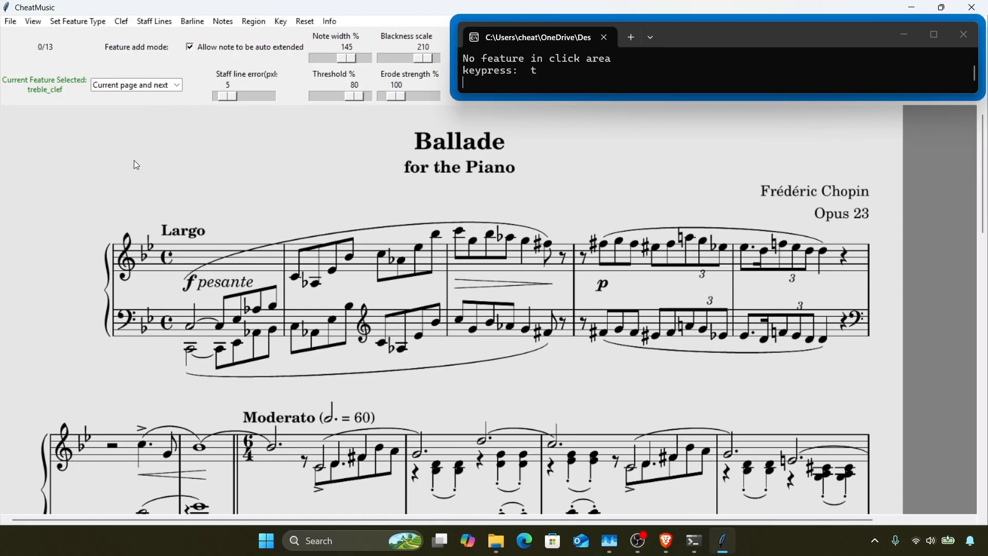
key("b")
key("i")
key("i")
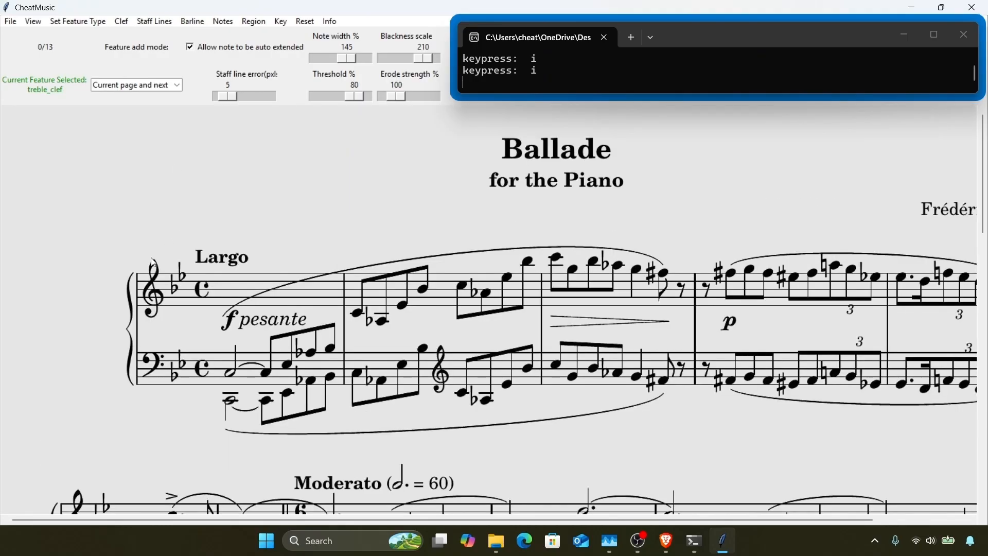
left_click_drag(150, 274, 164, 305)
key("Return")
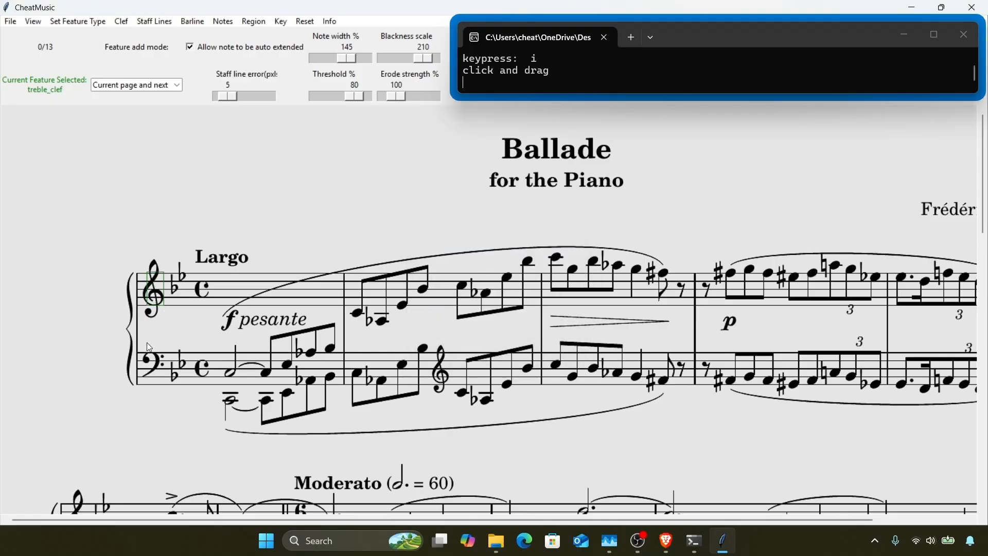
Step: Outline the first bass clef of the Ballade as a bass clef template and detect its matches on the current and following pages
key("r")
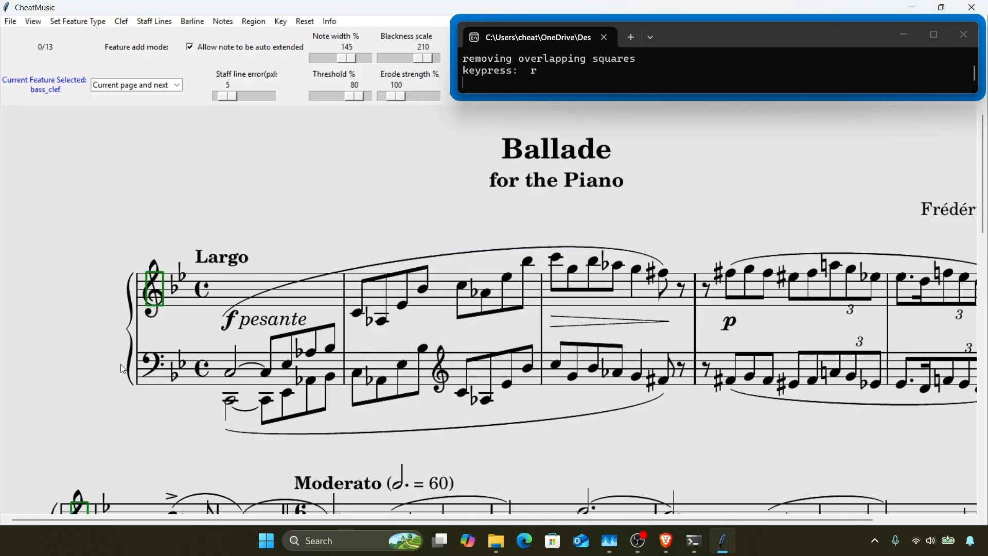
left_click_drag(143, 353, 159, 385)
key("Return")
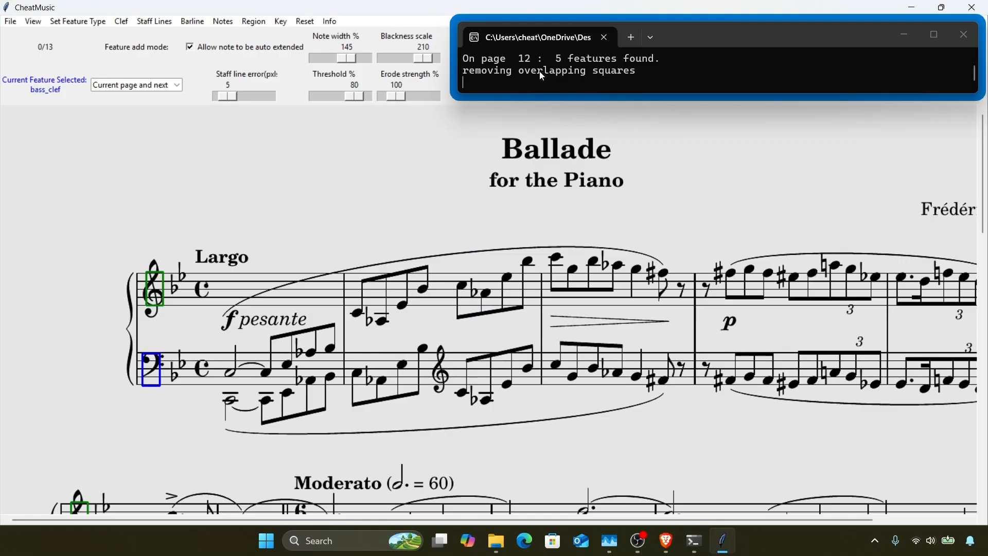
Step: Outline the small treble clef inside the first system's lower staff as a treble clef template and detect its matches on the current and following pages
scroll(143, 304, "down", 3)
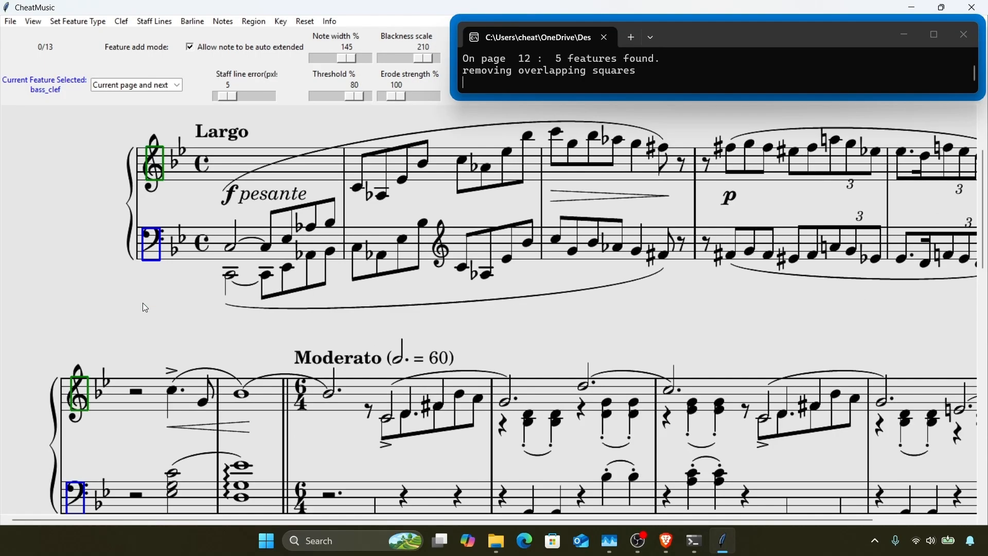
scroll(143, 303, "up", 3)
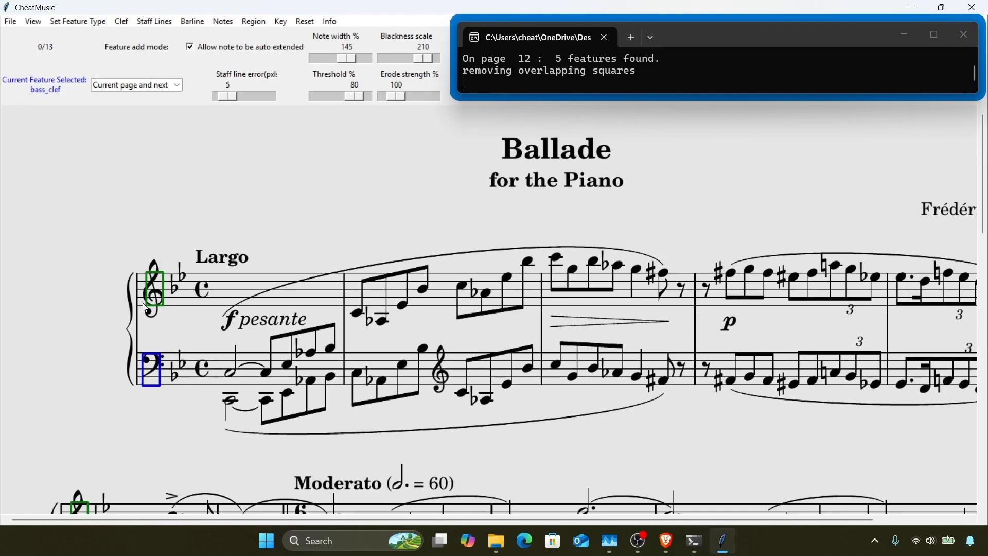
key("t")
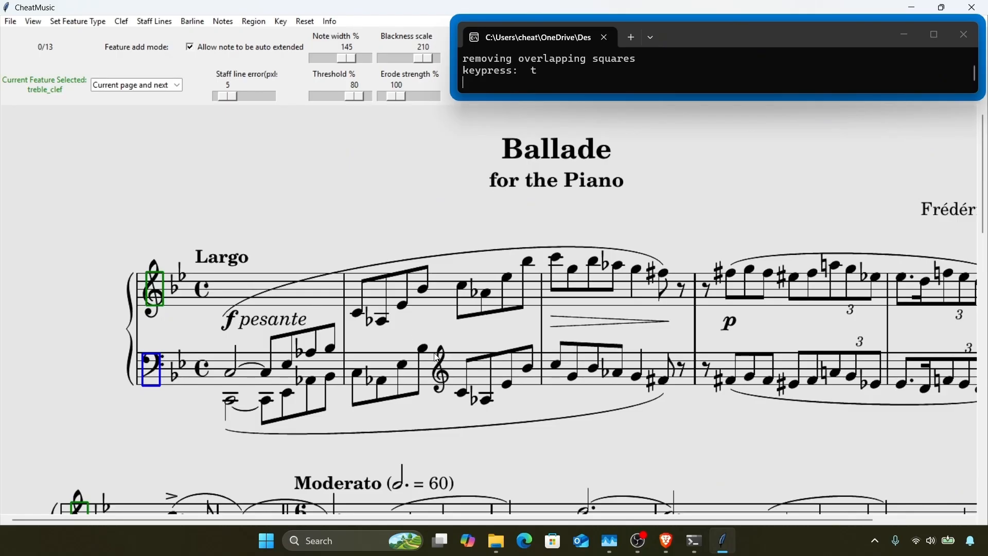
left_click_drag(439, 357, 451, 388)
key("Return")
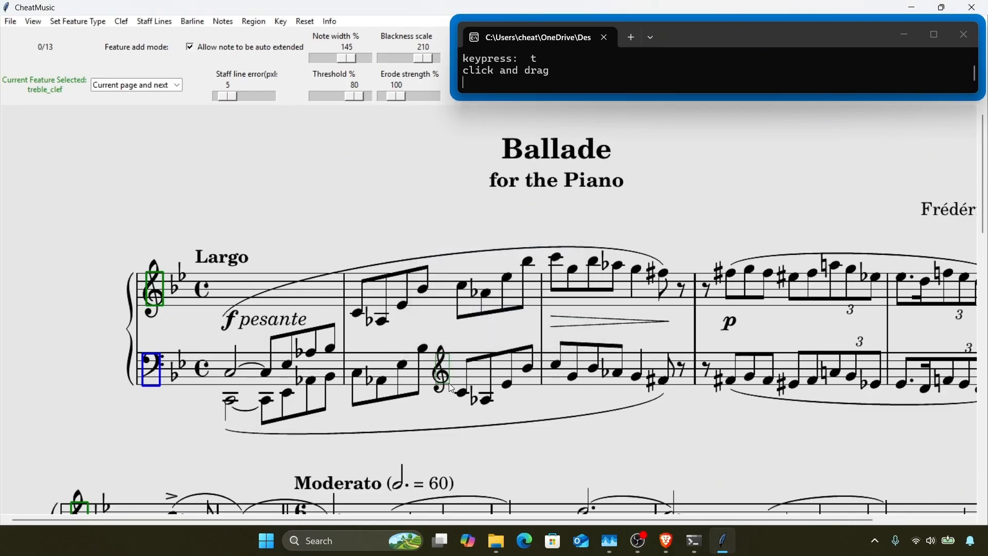
Step: Outline the small bass clef at the end of the first system as a bass clef template and detect its matches on the current and following pages
key("o")
key("o")
key("r")
left_click_drag(849, 310, 858, 337)
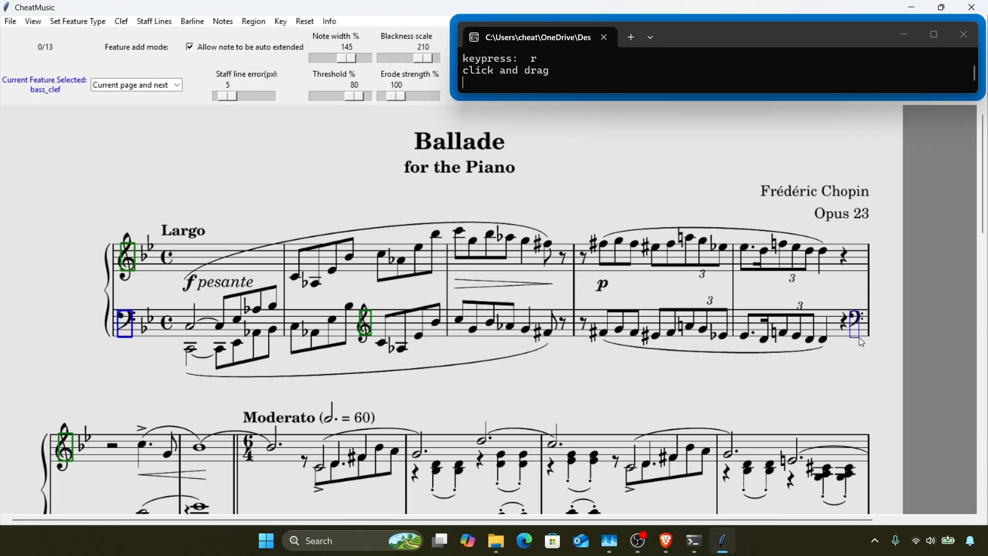
Step: Examine the first five pages of the Ballade for clefs that the detection missed
scroll(691, 374, "down", 10)
key("Right")
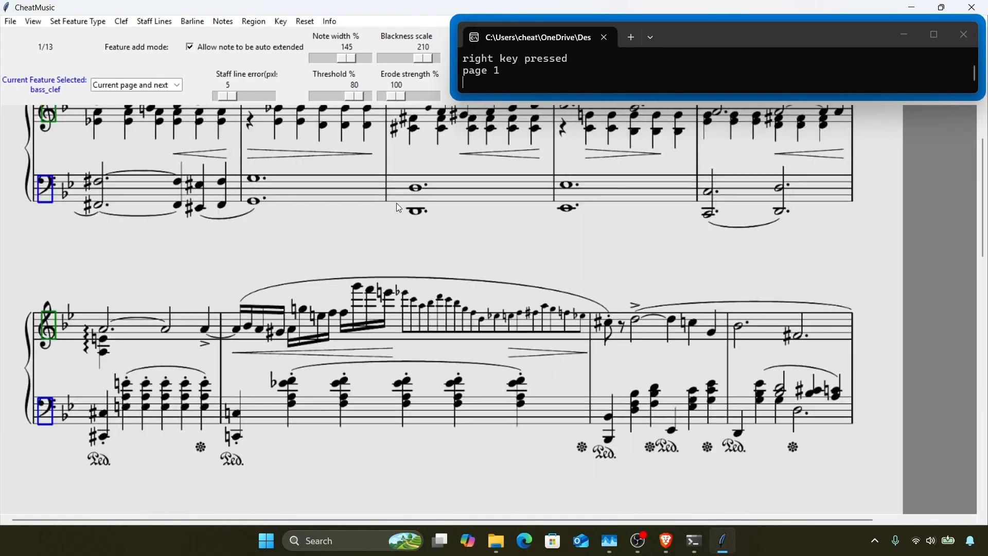
scroll(396, 203, "down", 5)
key("Right")
scroll(377, 299, "down", 6)
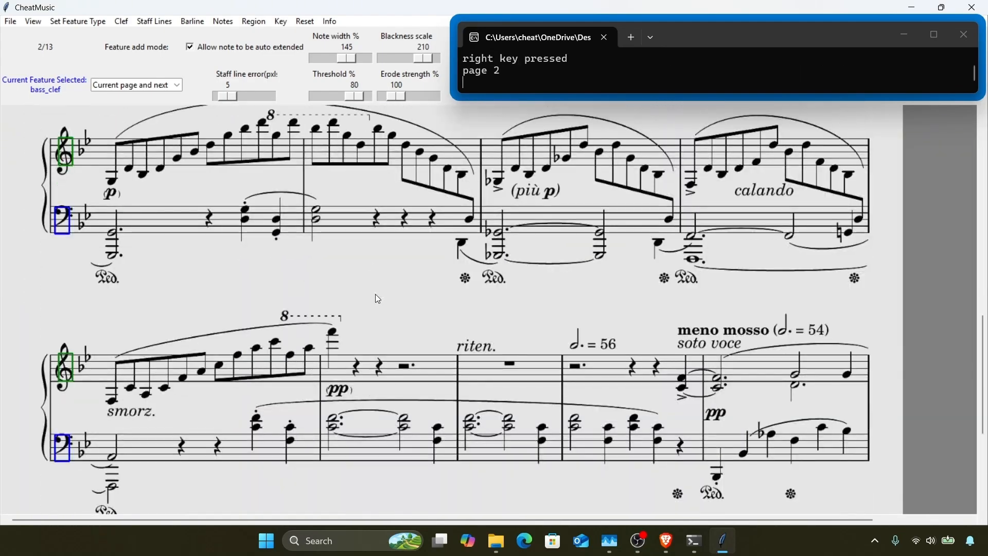
key("Right")
scroll(378, 298, "down", 6)
key("Right")
scroll(377, 298, "down", 4)
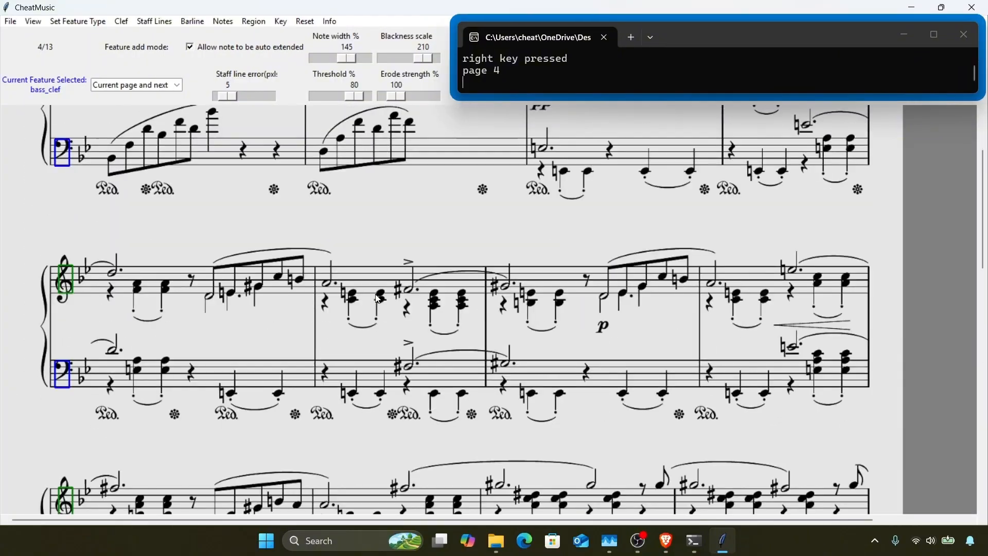
scroll(377, 299, "down", 4)
Step: Switch to the Single add mode and mark the missed bass clef in the upper staff of printed page 6's last system
key("Right")
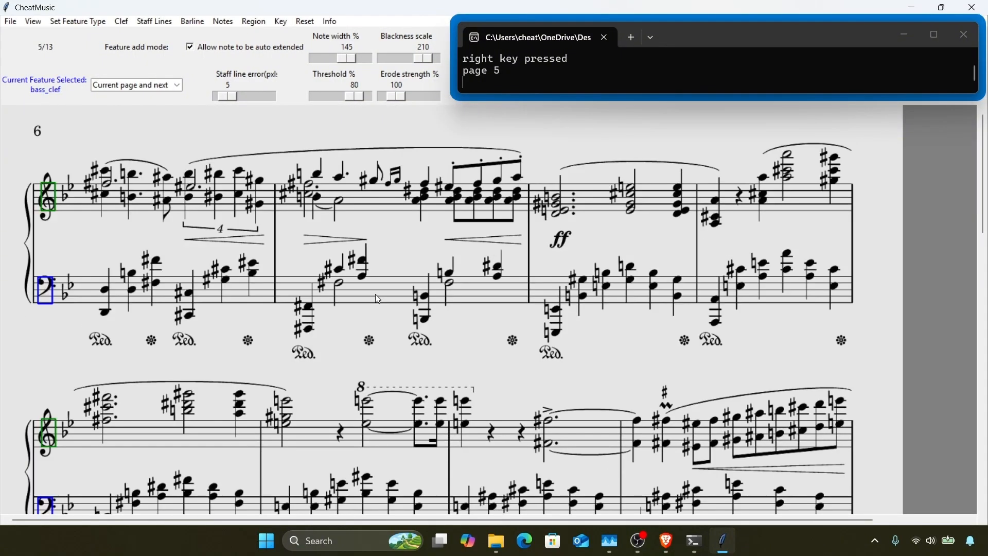
scroll(307, 280, "down", 6)
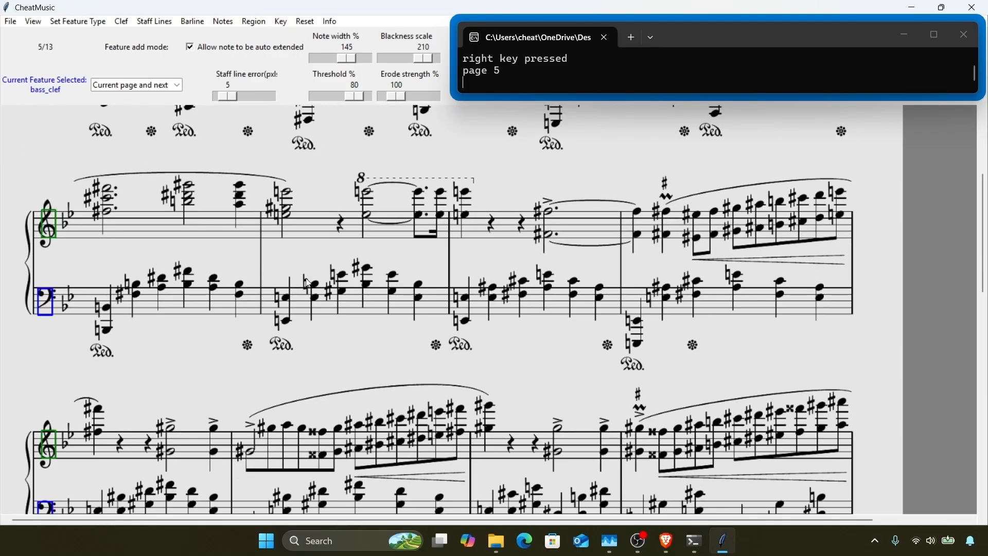
scroll(306, 279, "down", 4)
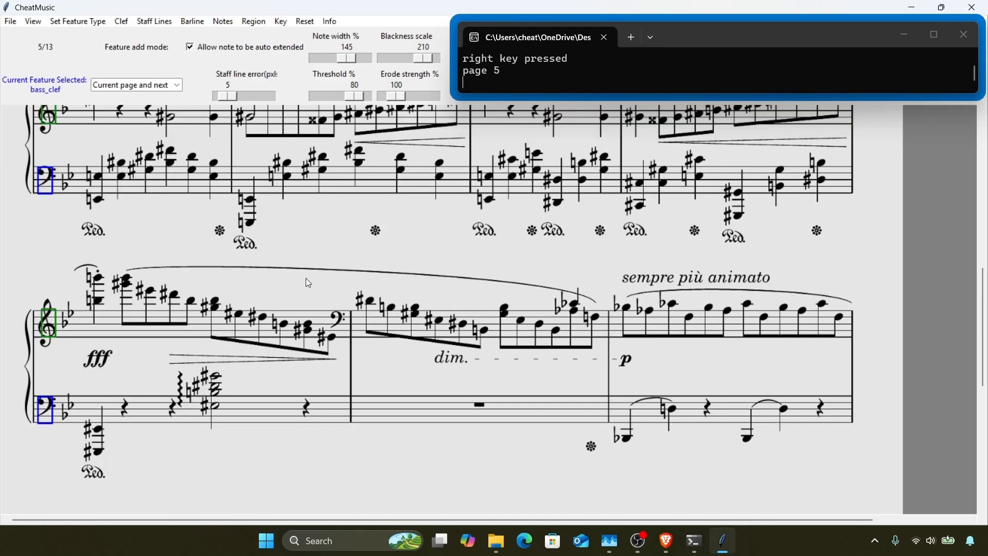
key("r")
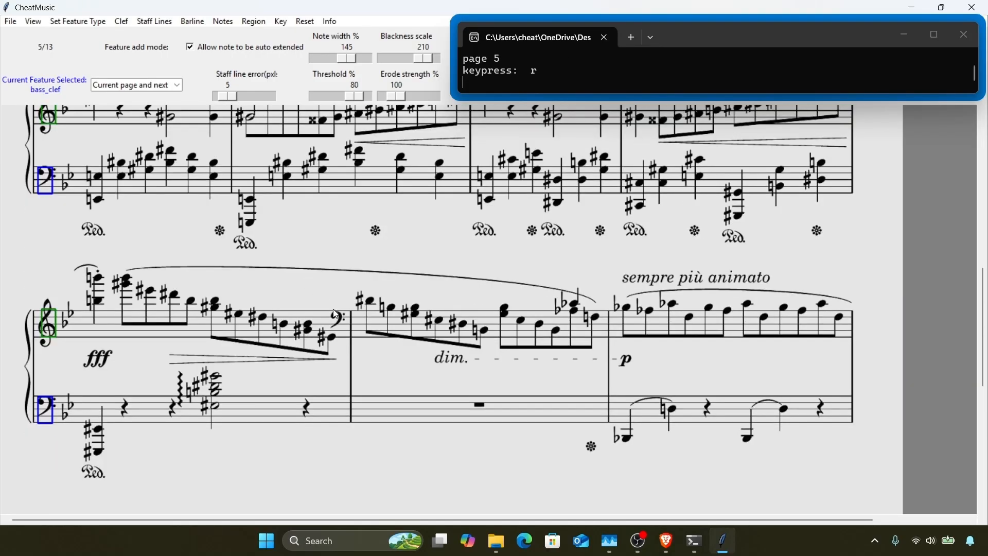
key("F12")
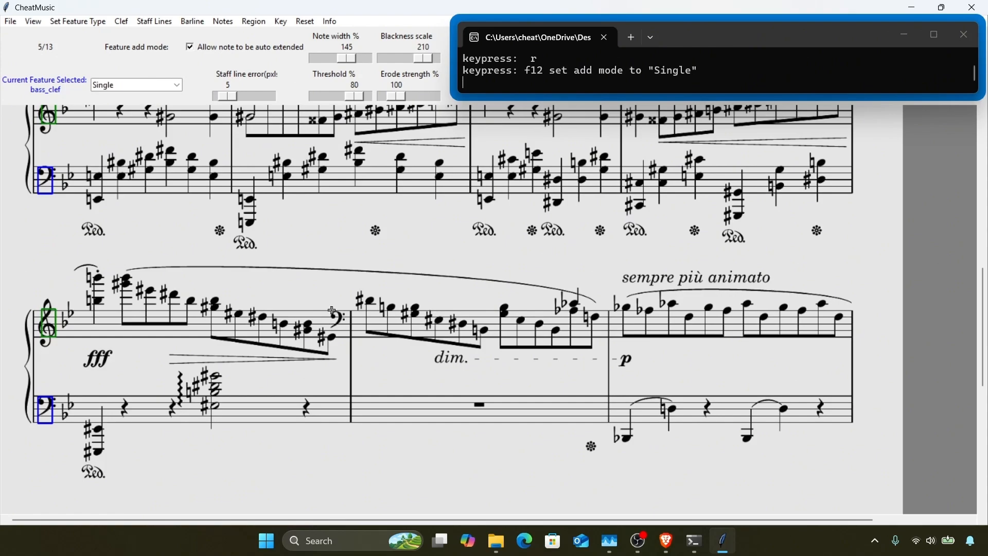
left_click_drag(336, 310, 344, 337)
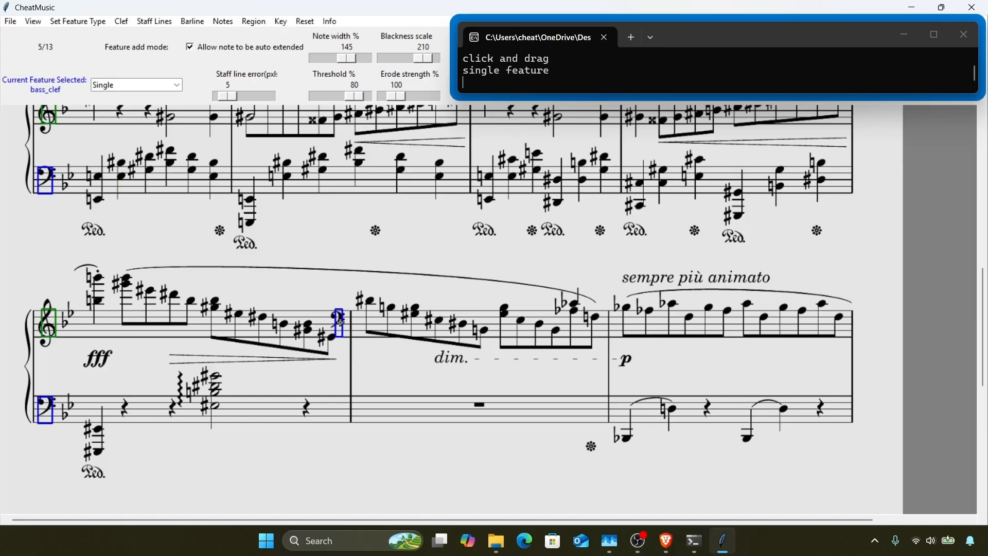
Step: Examine the remaining pages of the Ballade, through the last one, for missed clefs
key("Right")
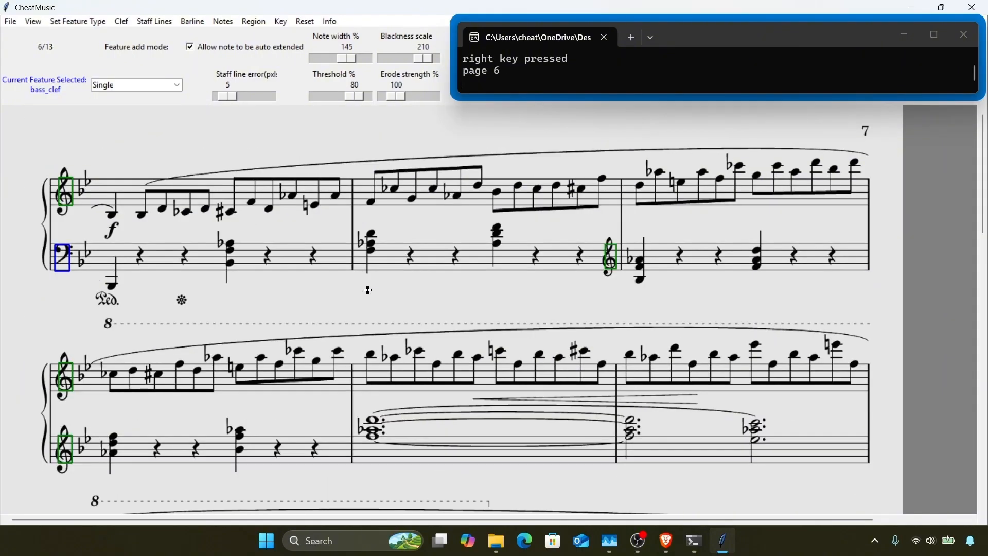
scroll(391, 340, "down", 10)
key("Right")
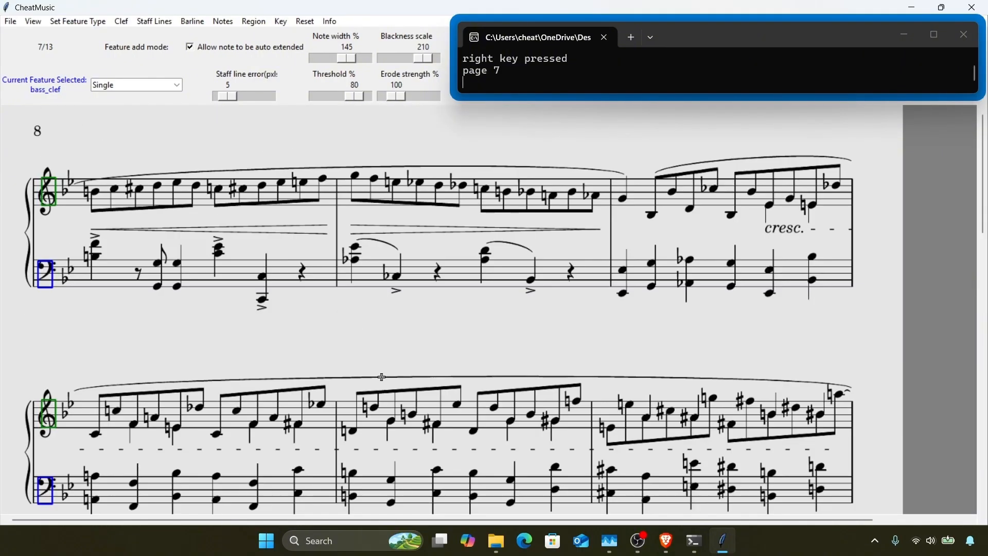
scroll(319, 334, "down", 10)
key("Right")
scroll(258, 299, "down", 8)
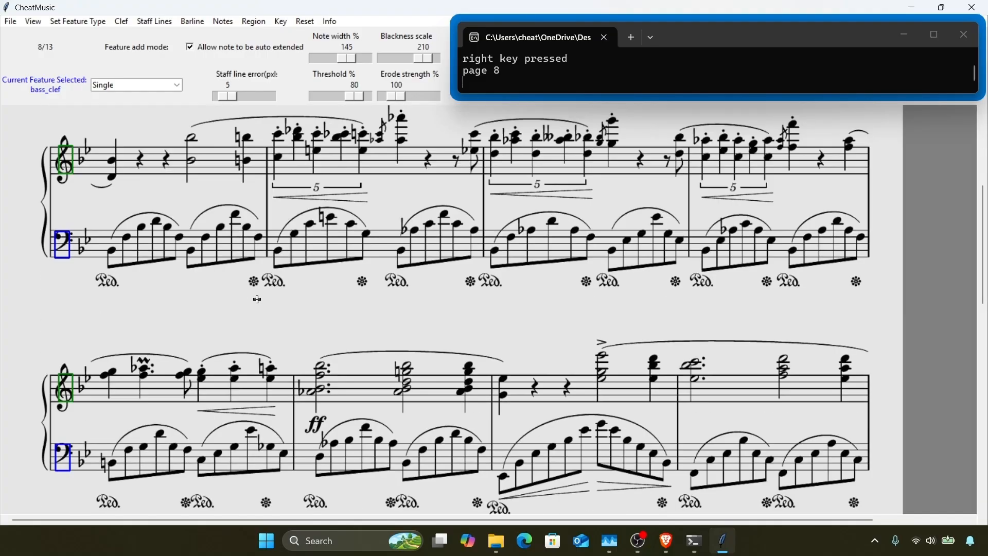
key("Right")
scroll(257, 299, "down", 4)
key("Right")
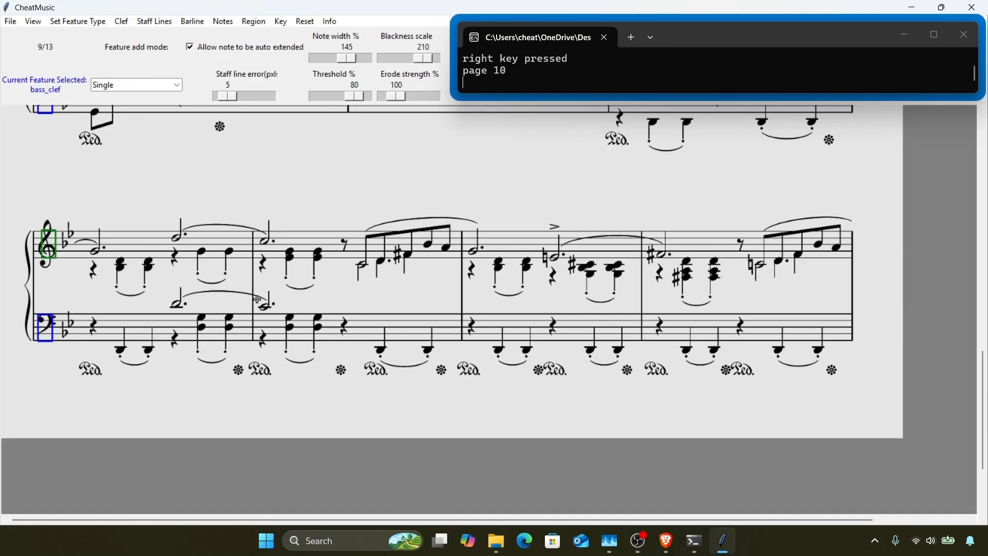
scroll(257, 299, "down", 10)
key("Right")
scroll(257, 298, "down", 10)
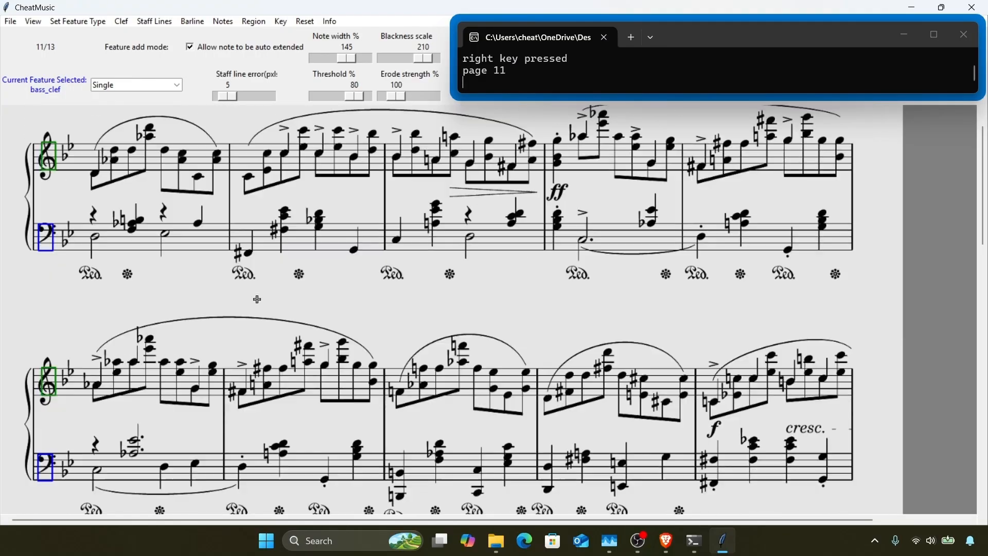
key("Right")
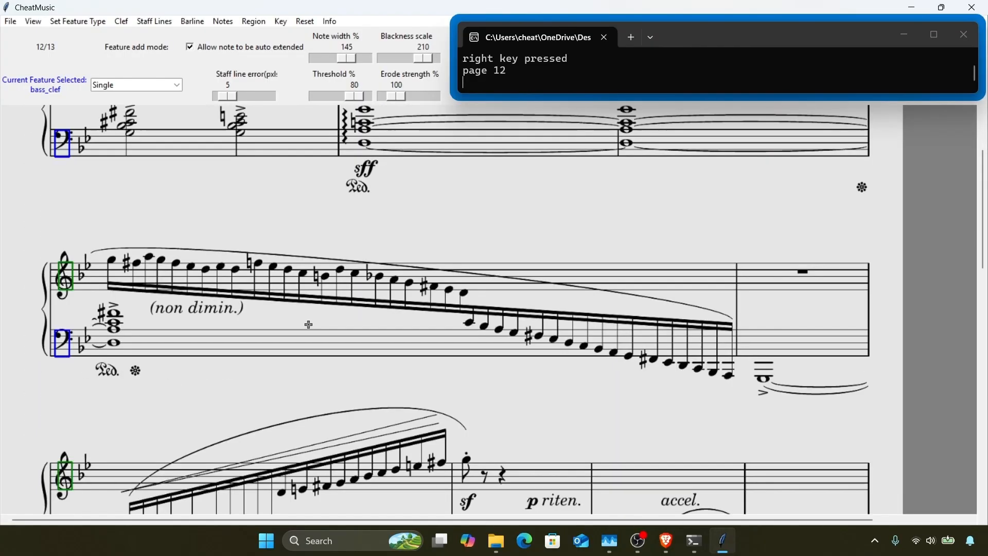
scroll(308, 324, "down", 8)
Step: Set the feature add mode back to "Current page and next" and detect the staff lines from the first page onward
key("Right")
scroll(309, 324, "up", 10)
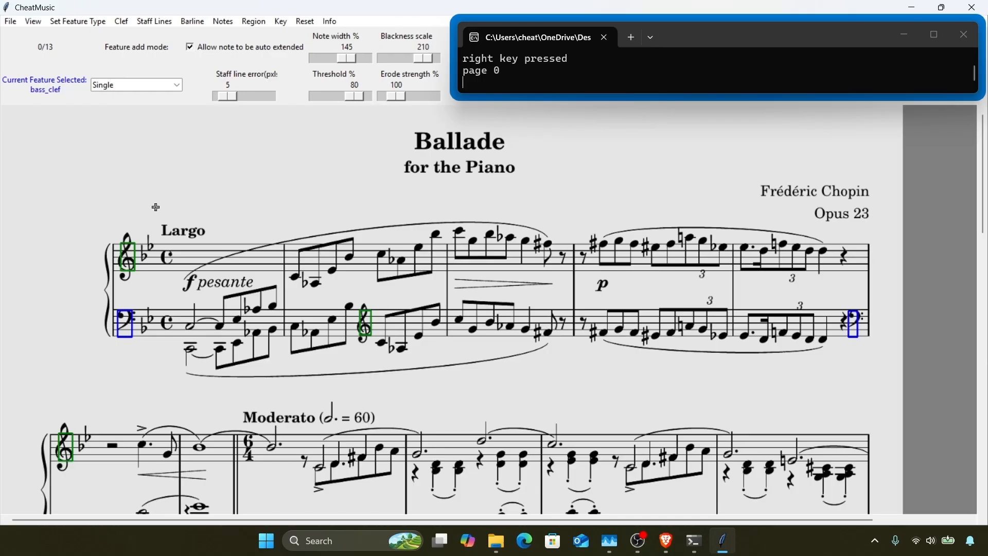
key("F9")
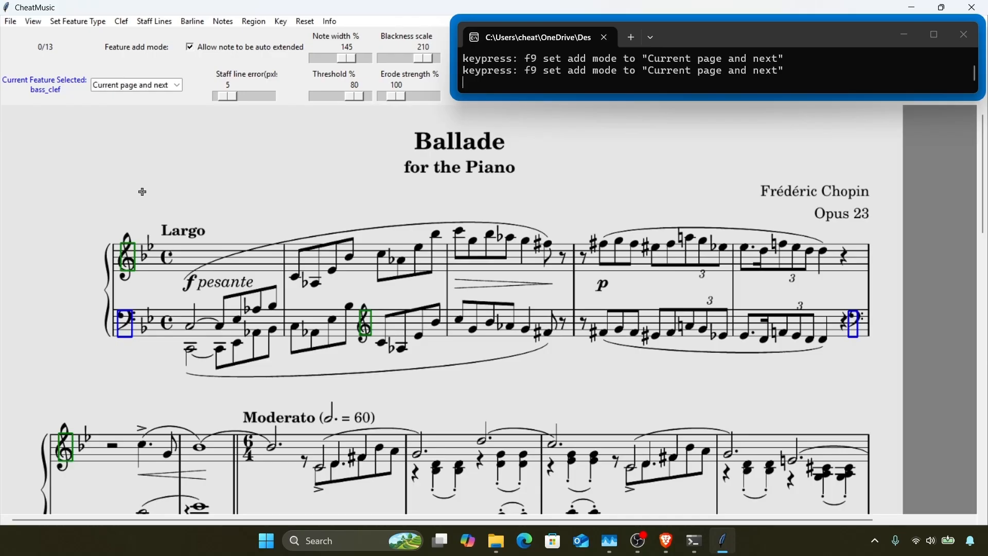
key("F1")
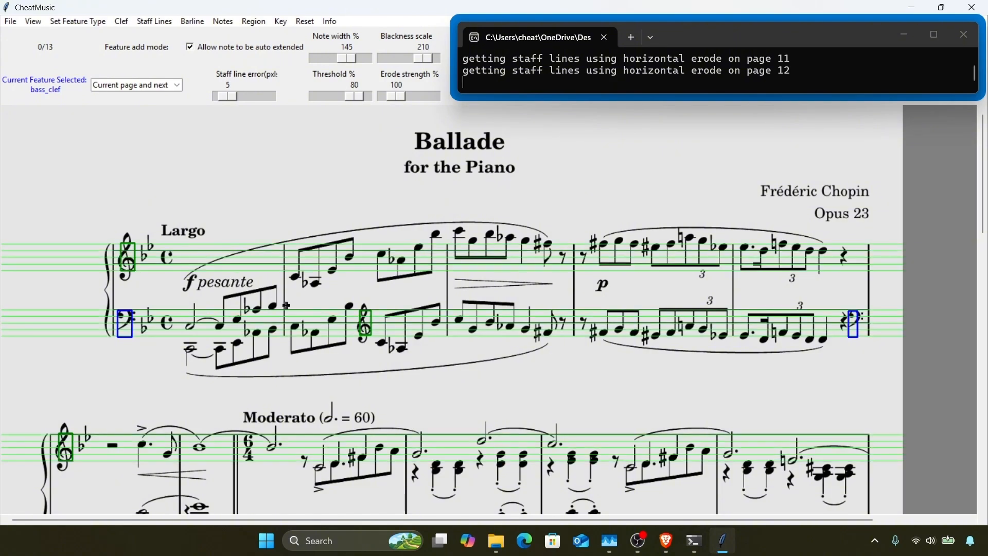
Step: Examine the detected staff lines on all pages of the Ballade
scroll(286, 305, "down", 15)
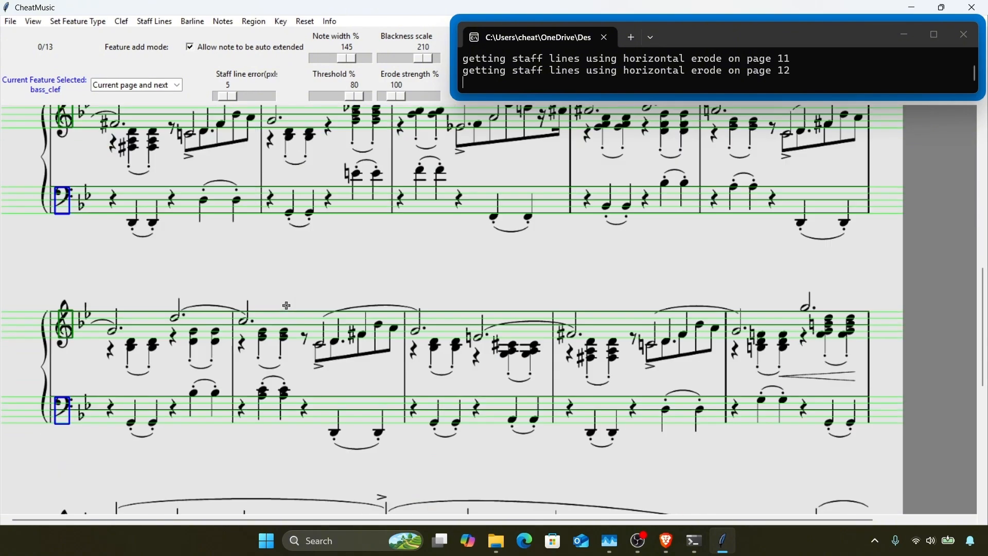
scroll(381, 494, "down", 5)
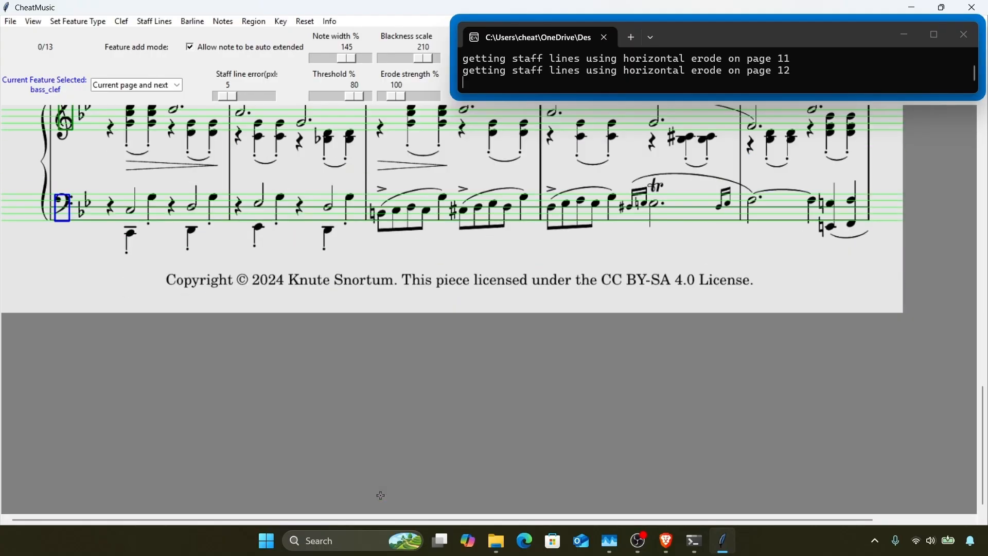
key("Right")
key("Right")
key("Right")
key("Right")
key("Right")
key("Right")
key("Right")
key("Right")
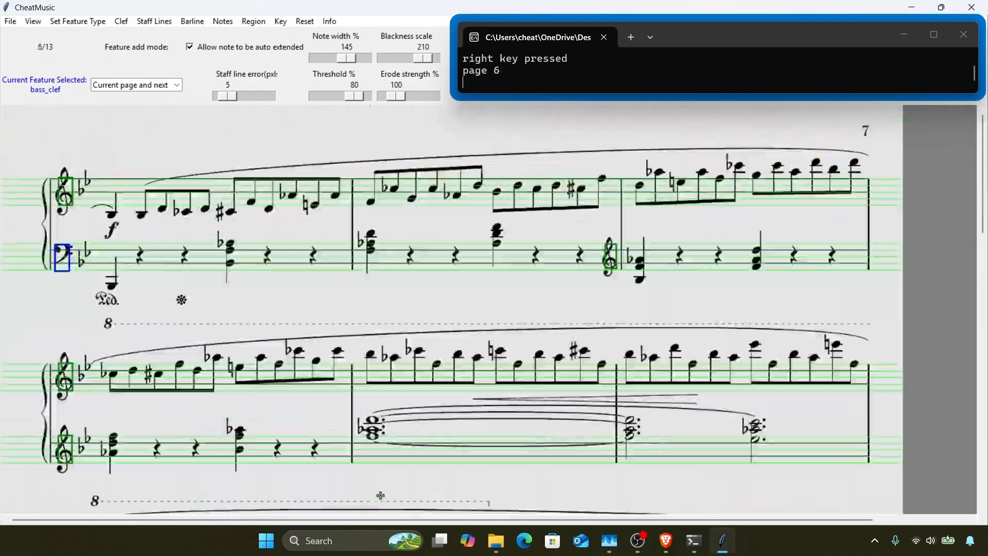
key("Right")
key("Right")
key("Right")
key("Right")
key("Right")
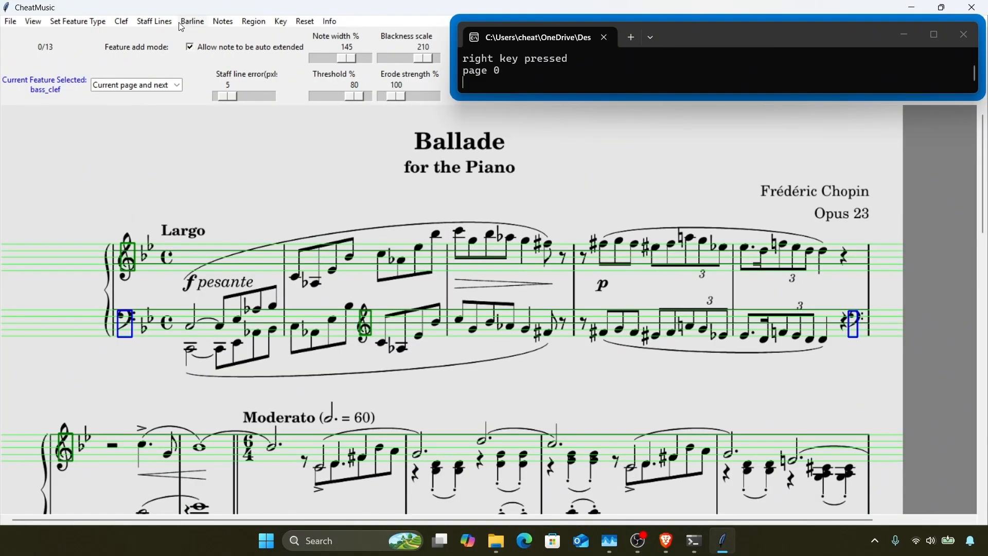
Step: Detect the barlines on all pages of the Ballade
left_click(192, 21)
left_click(187, 33)
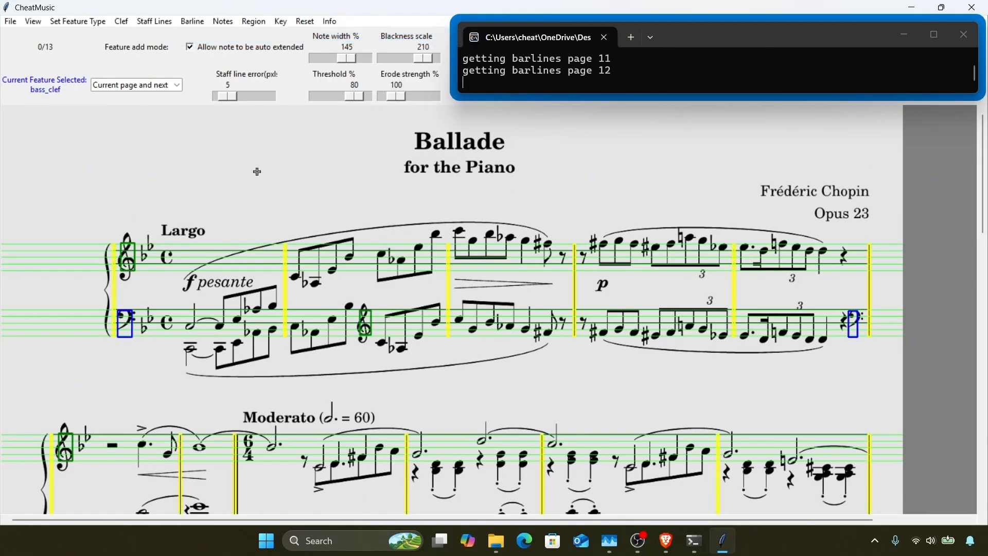
key("o")
key("o")
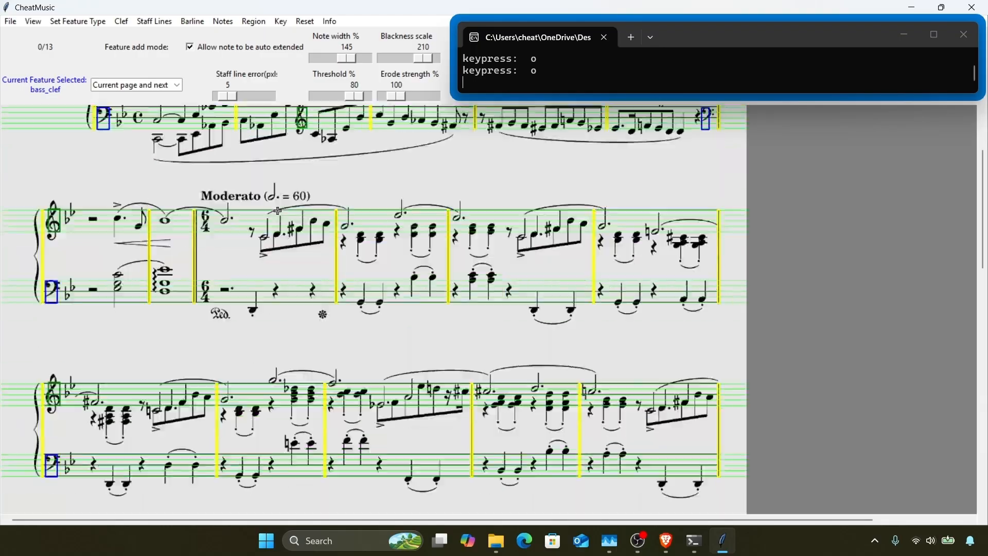
Step: Examine the detected barlines across the pages of the Ballade for missing ones
key("Right")
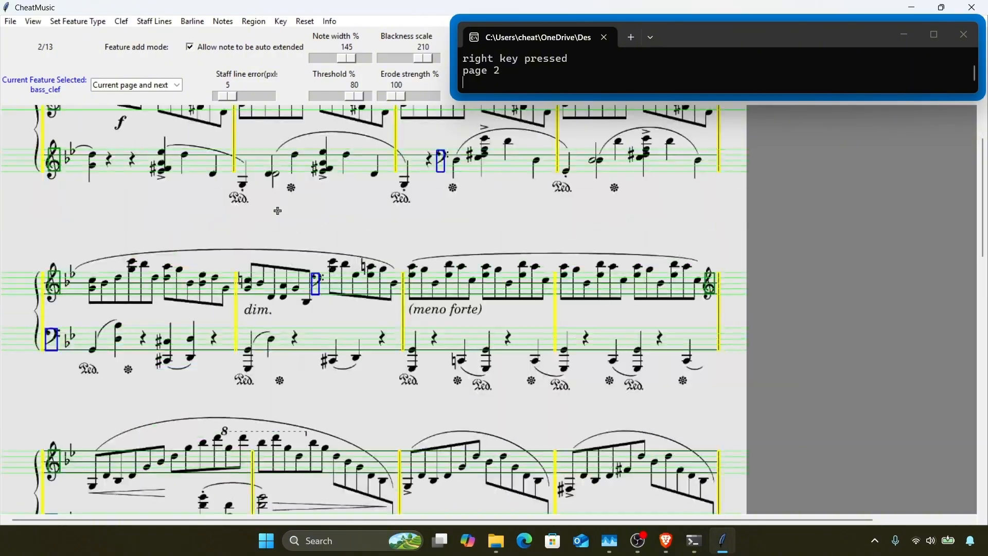
key("Right")
key("Right")
key("Right")
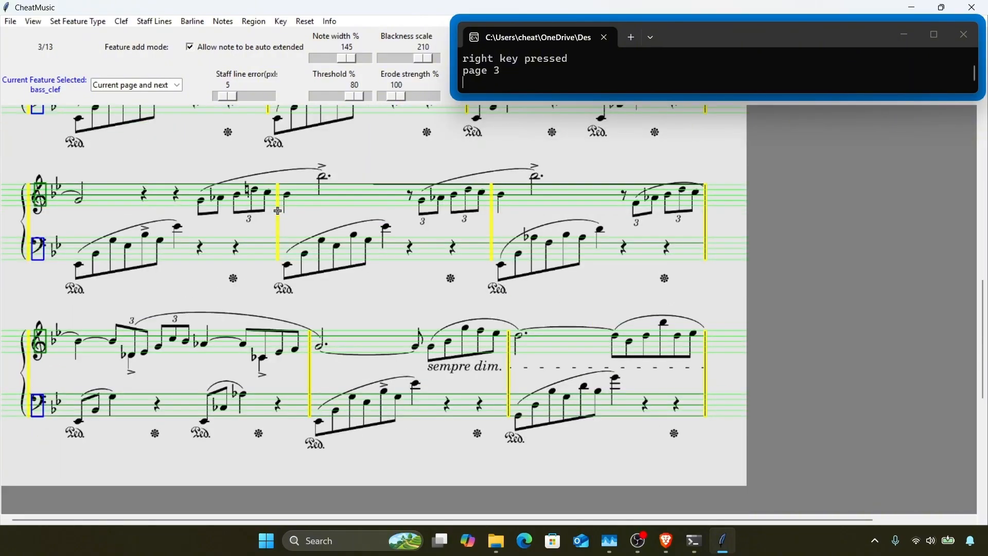
key("Right")
key("Right")
key("Right")
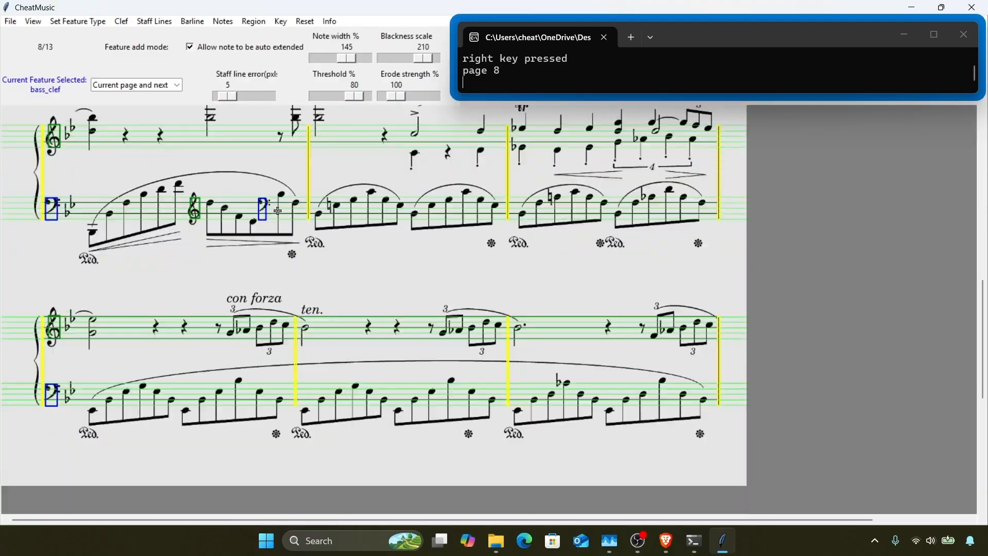
key("Right")
key("Right")
key("Right")
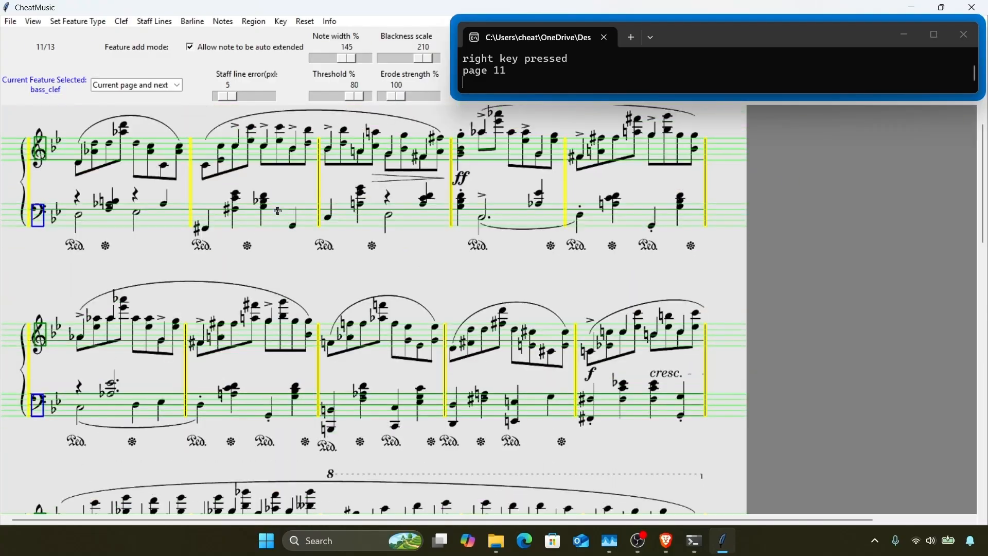
Step: Add the missing barline at "poco riten." in the last page's bottom system, and return to the first page
key("Right")
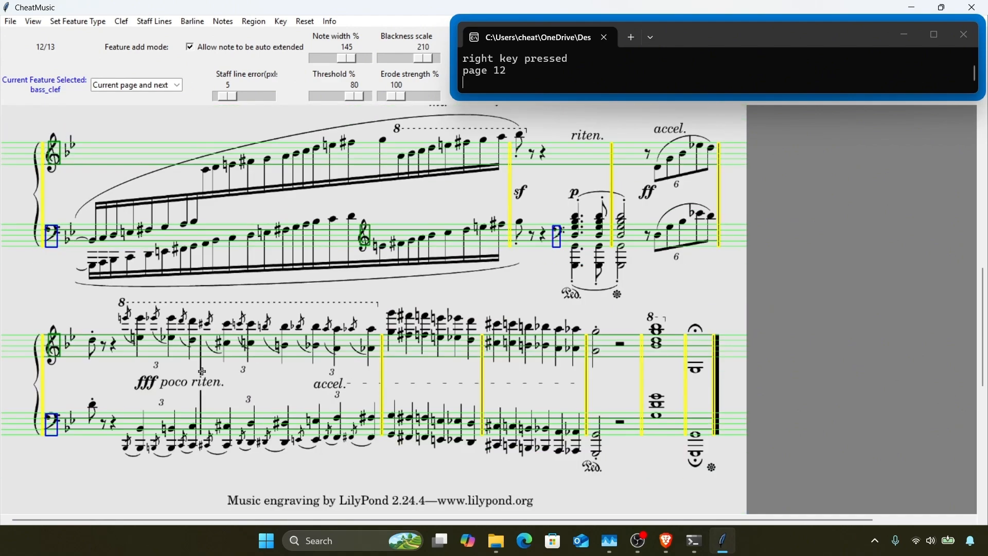
left_click(199, 371)
key("y")
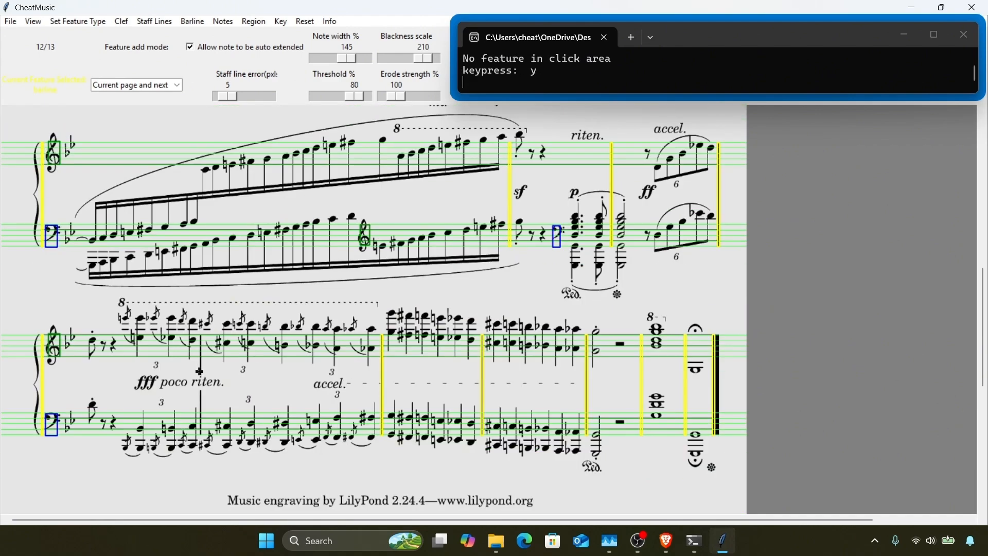
left_click(199, 371)
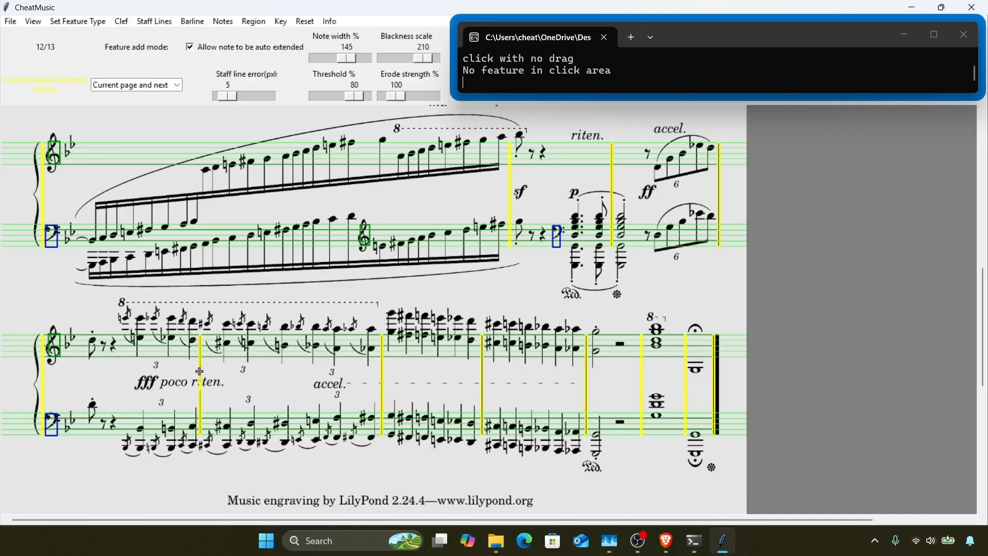
scroll(200, 371, "up", 10)
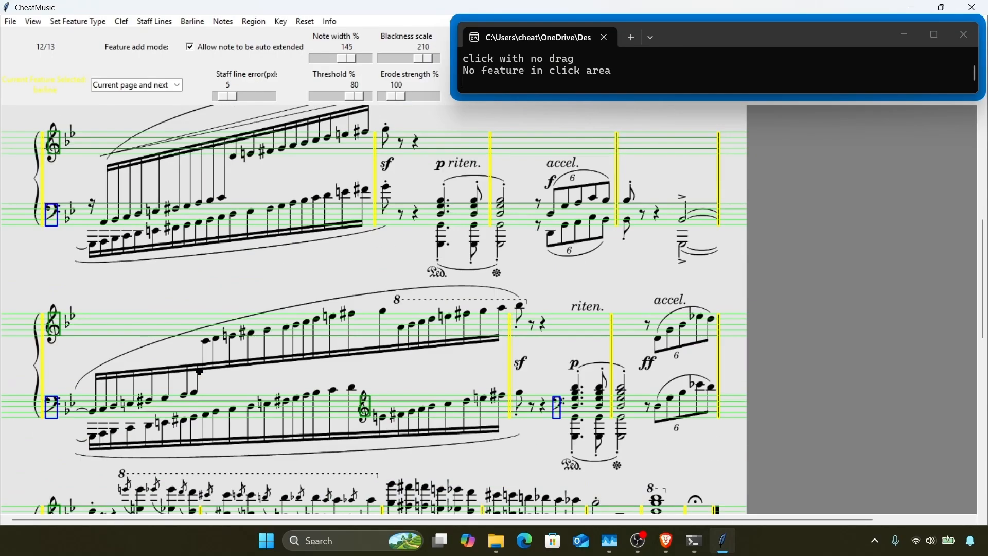
scroll(200, 371, "up", 3)
key("Right")
scroll(199, 370, "up", 3)
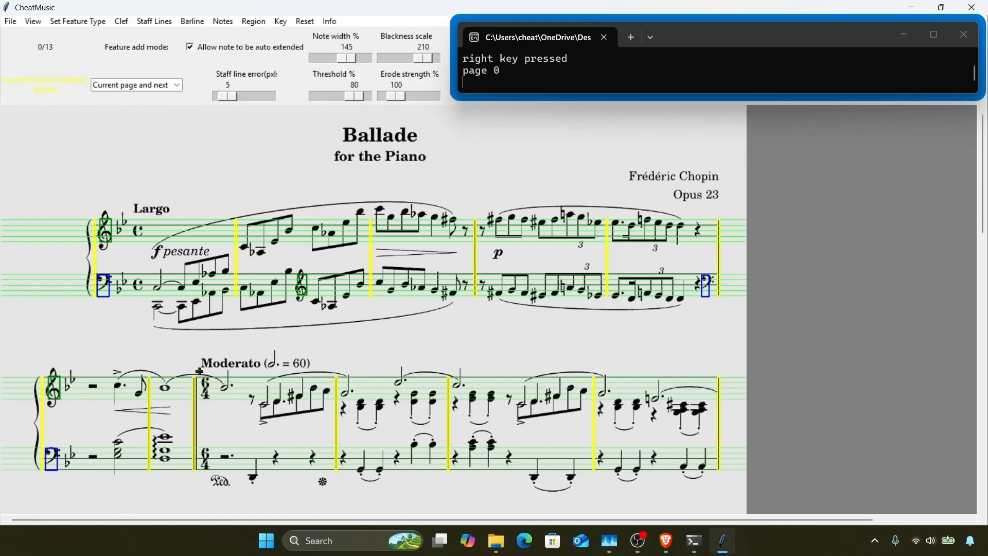
Step: Save the annotations with all images as "Chopin Ballade No 1_base.pkl" in the Examples folder
left_click(10, 21)
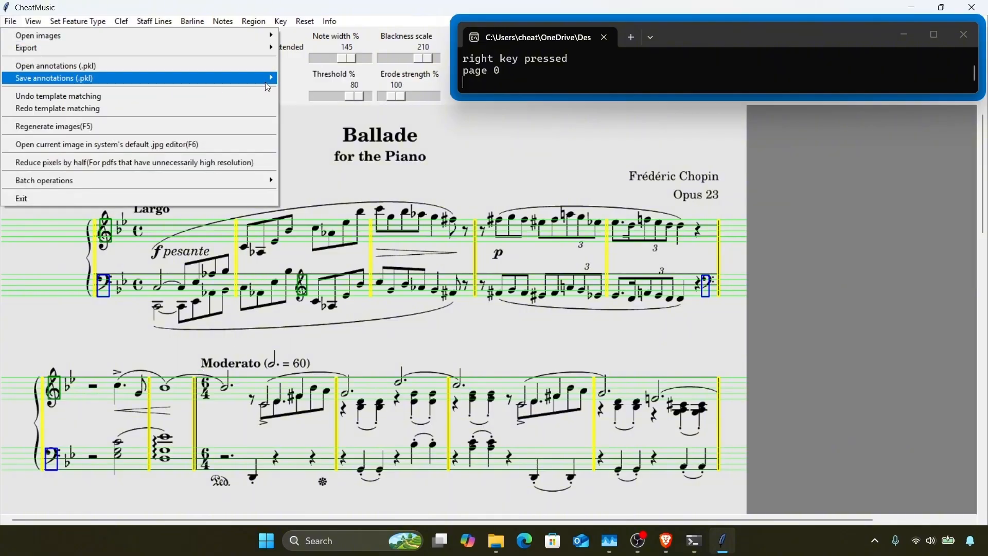
left_click(282, 81)
key("End")
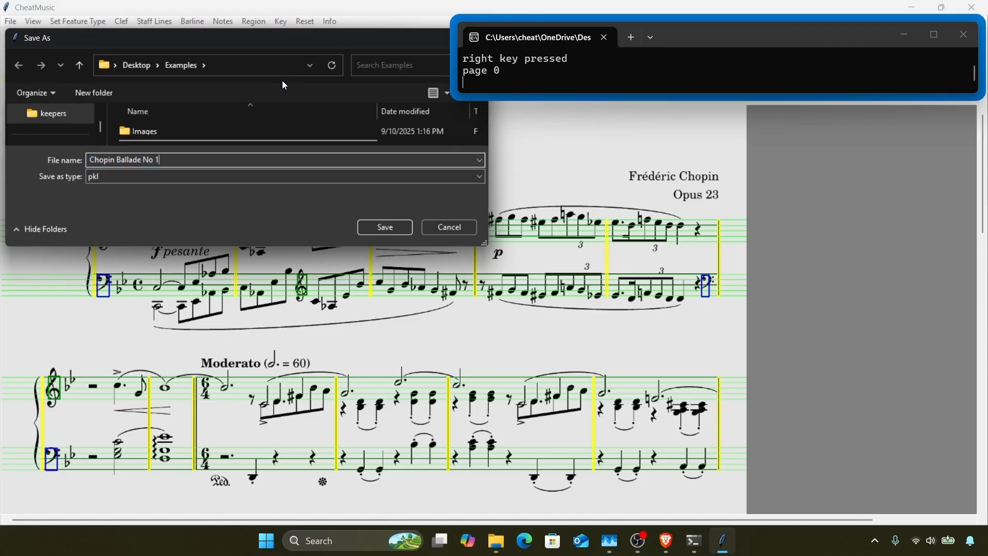
type(")ba")
key("BackSpace")
key("BackSpace")
type("_base.pkl")
key("Return")
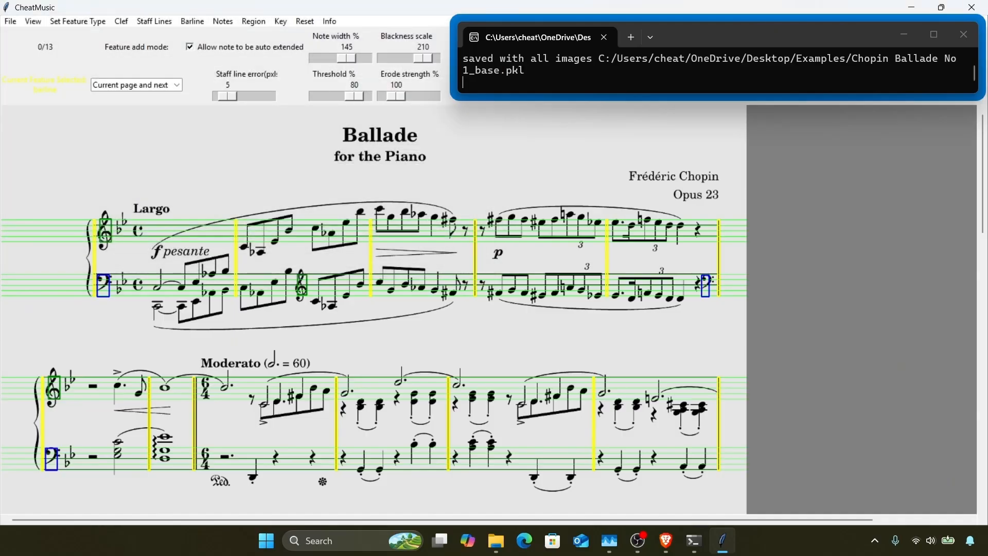
Step: Hide the staff lines and detect half notes on all pages, using the first Moderato note and the preceding bass chord's top half note as templates
key("ctrl+s")
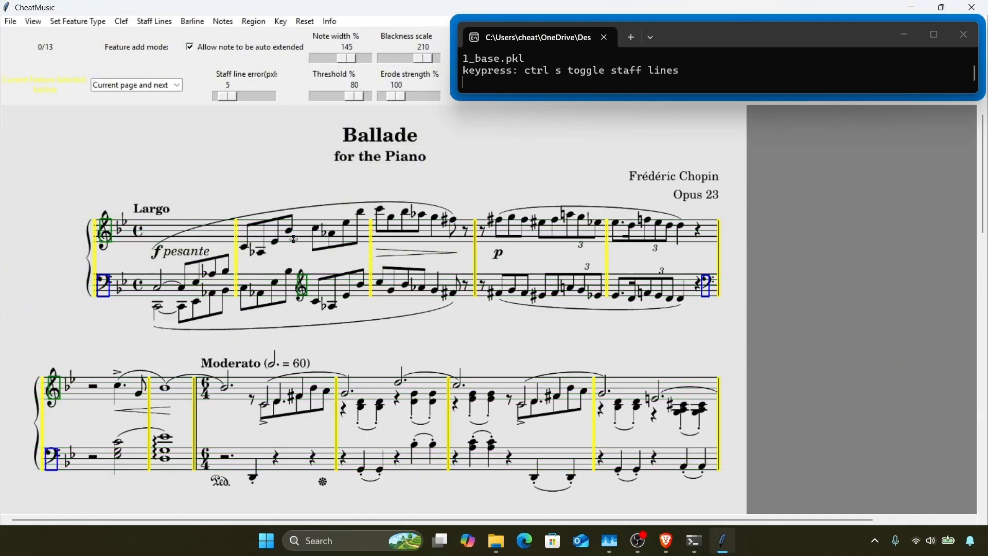
key("i")
key("i")
scroll(293, 238, "down", 5)
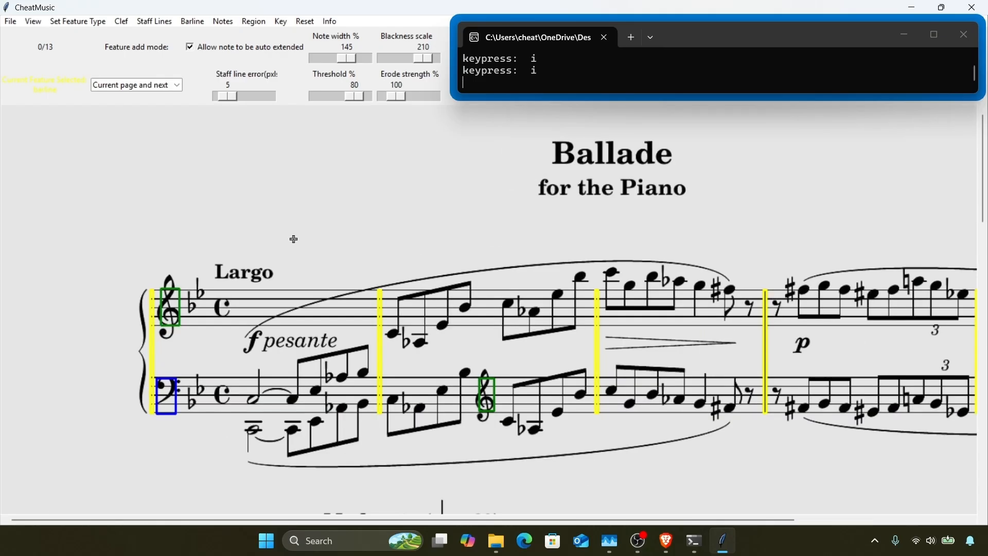
key("h")
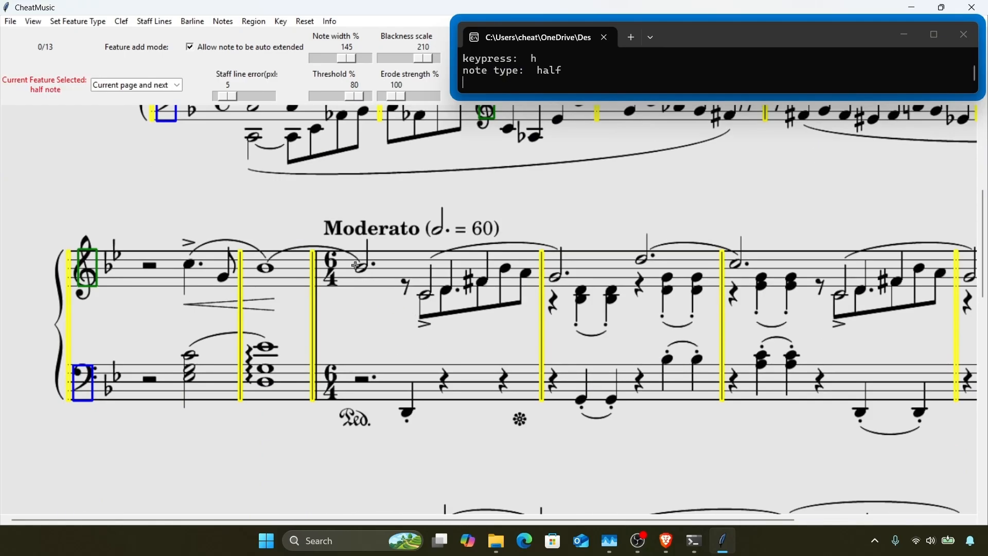
left_click_drag(355, 265, 367, 272)
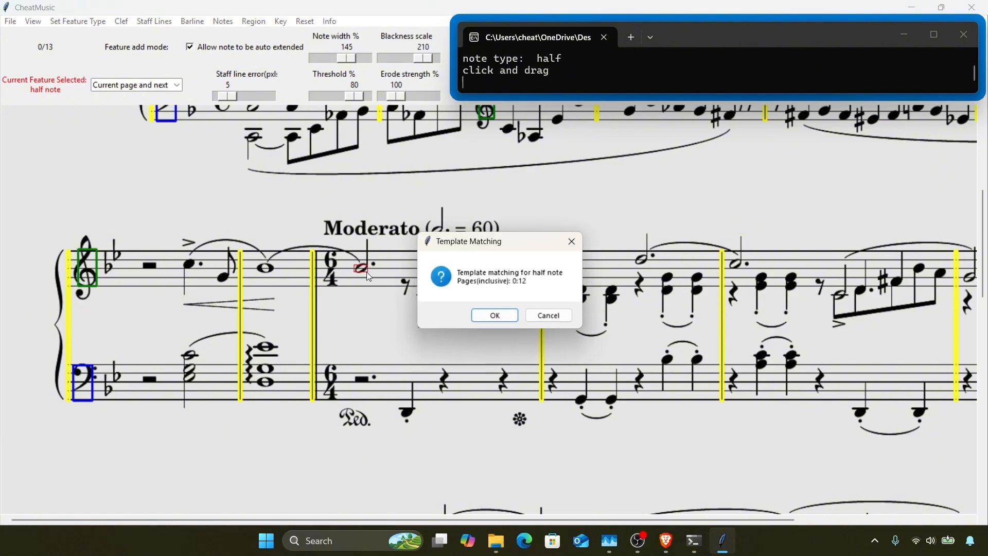
key("Return")
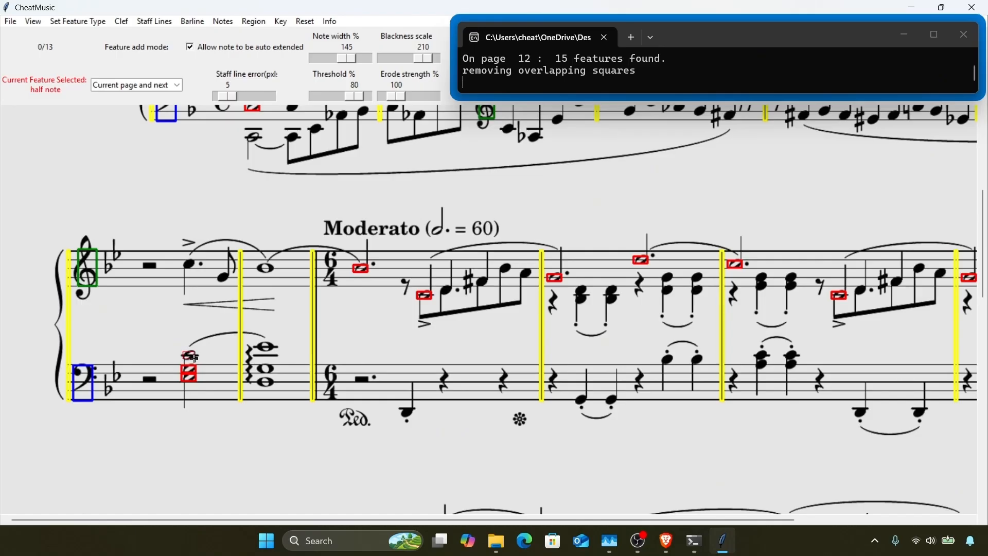
key("Return")
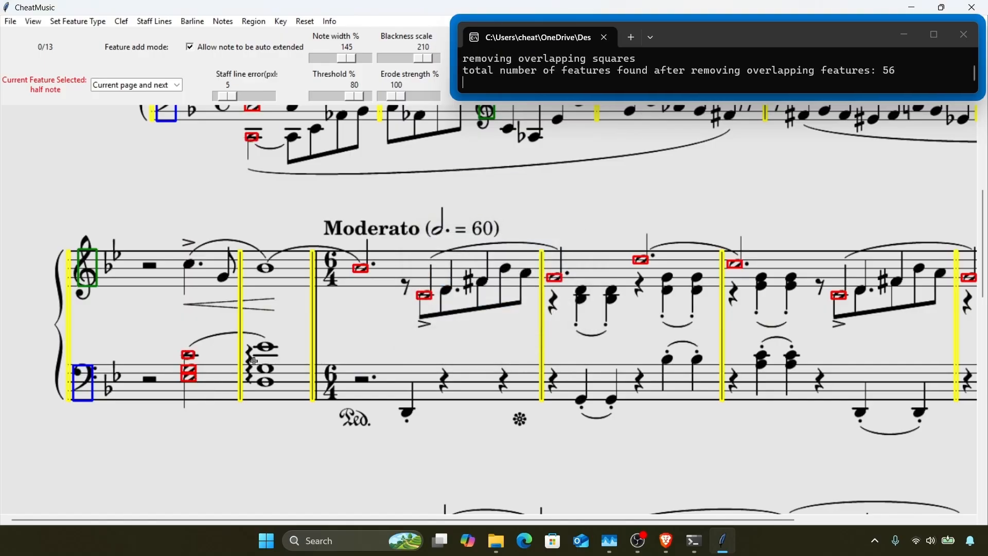
Step: Detect whole notes on all pages from the top note of the bass whole-note chord before the Moderato
key("w")
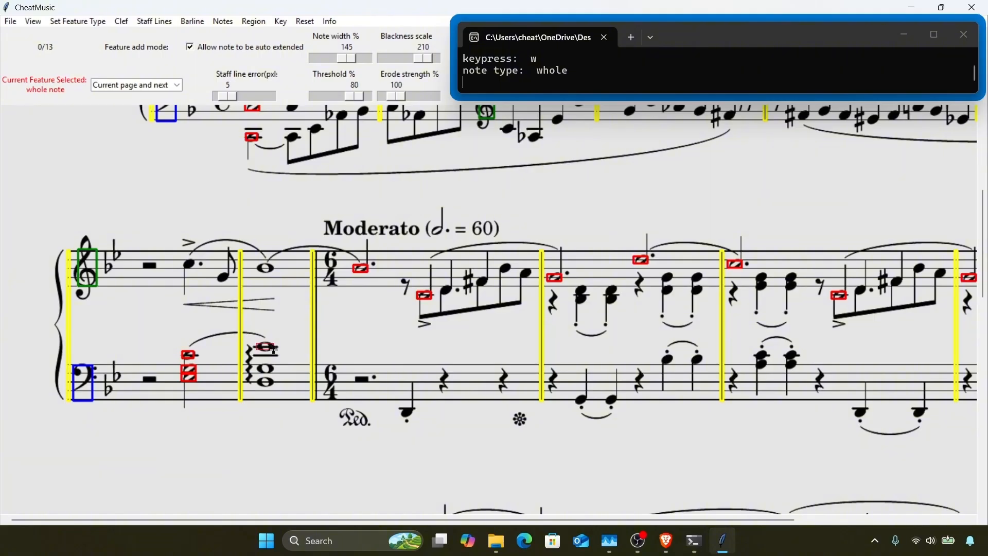
left_click_drag(256, 343, 273, 350)
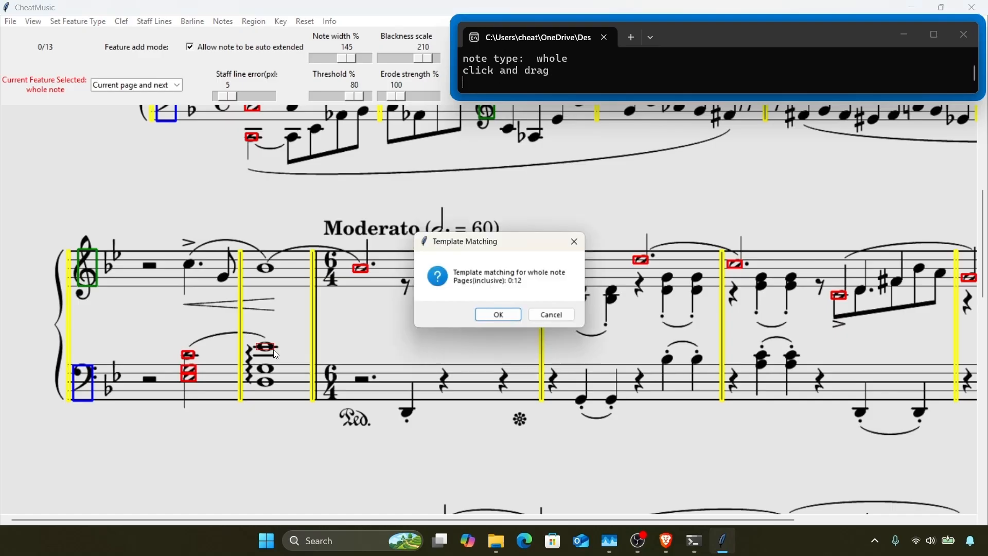
key("Return")
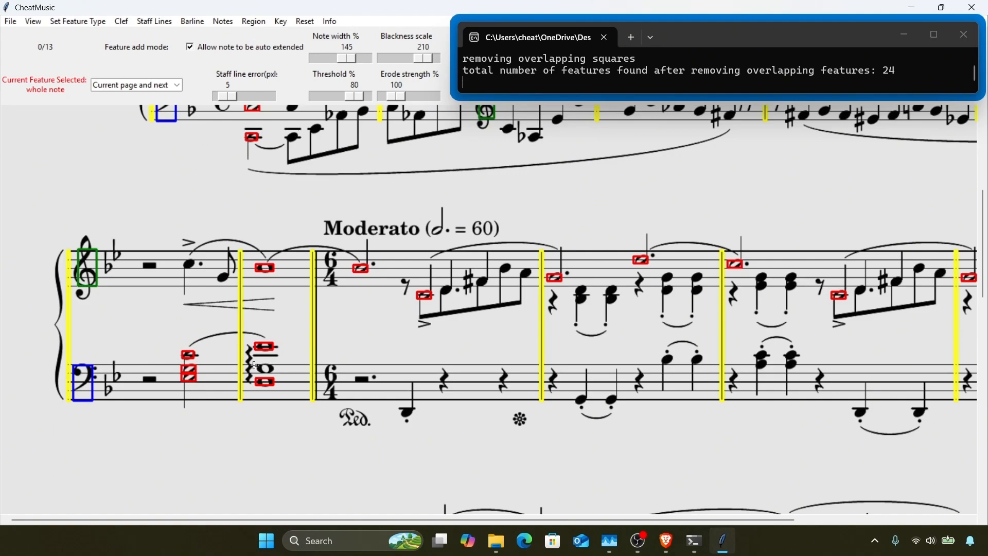
Step: Try matching whole notes from the middle note of the bass whole-note chord, and undo that template matching
left_click_drag(256, 365, 273, 371)
key("Return")
scroll(243, 387, "down", 10)
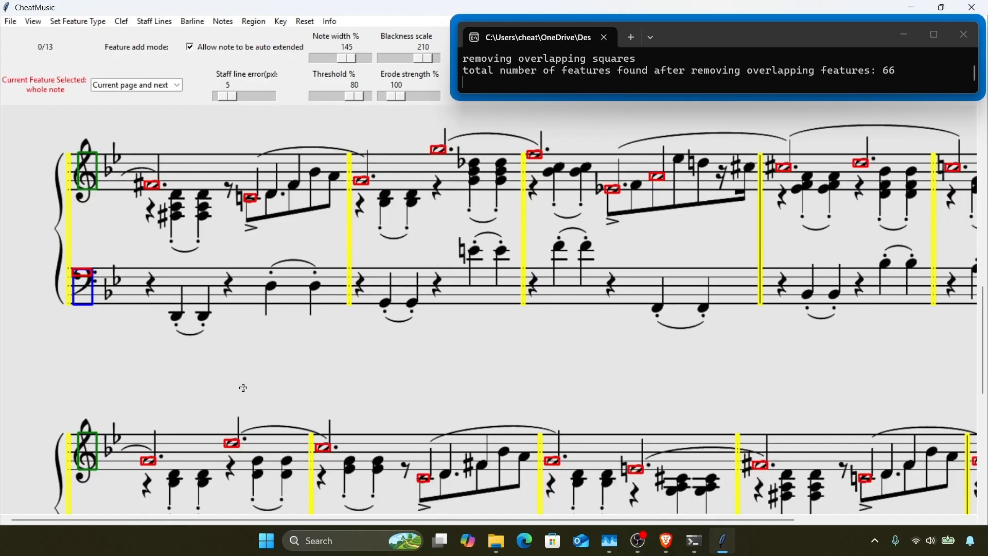
scroll(243, 387, "up", 9)
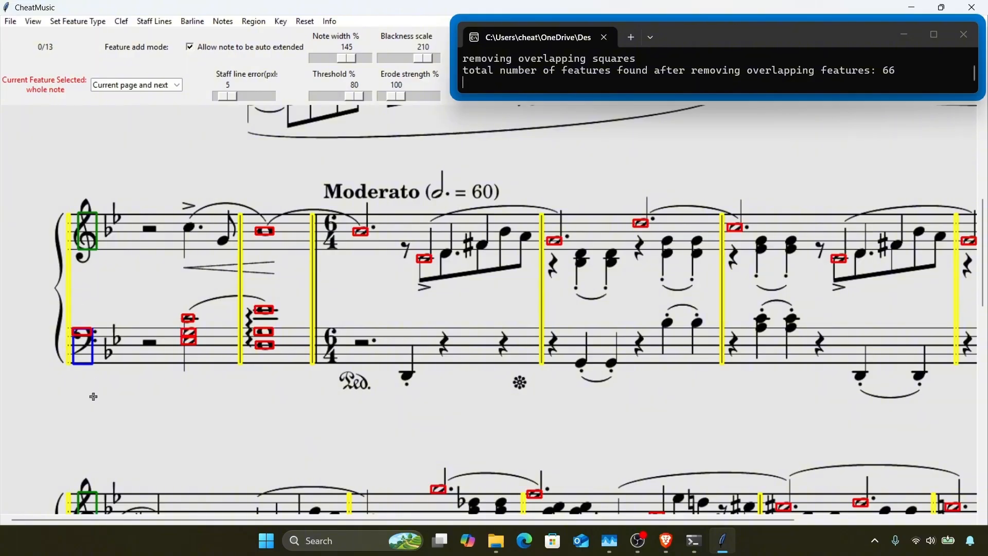
left_click(10, 22)
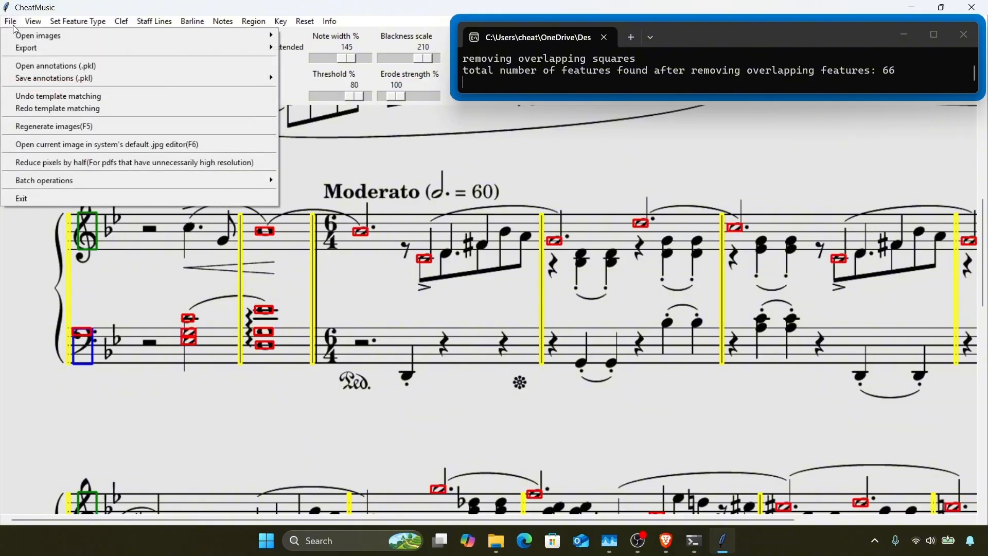
left_click(35, 95)
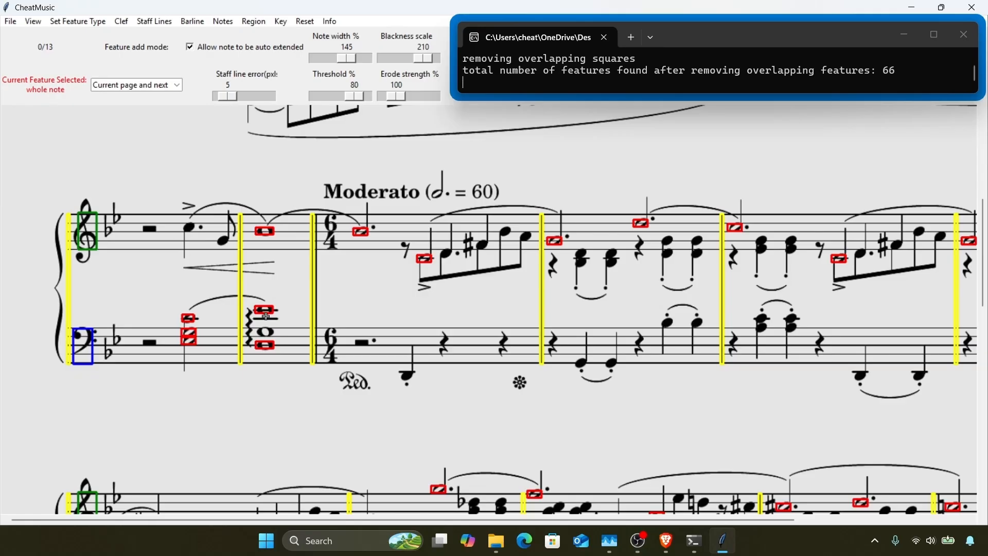
Step: Match whole notes again from a tighter selection around the middle note of the bass whole-note chord
key("i")
key("i")
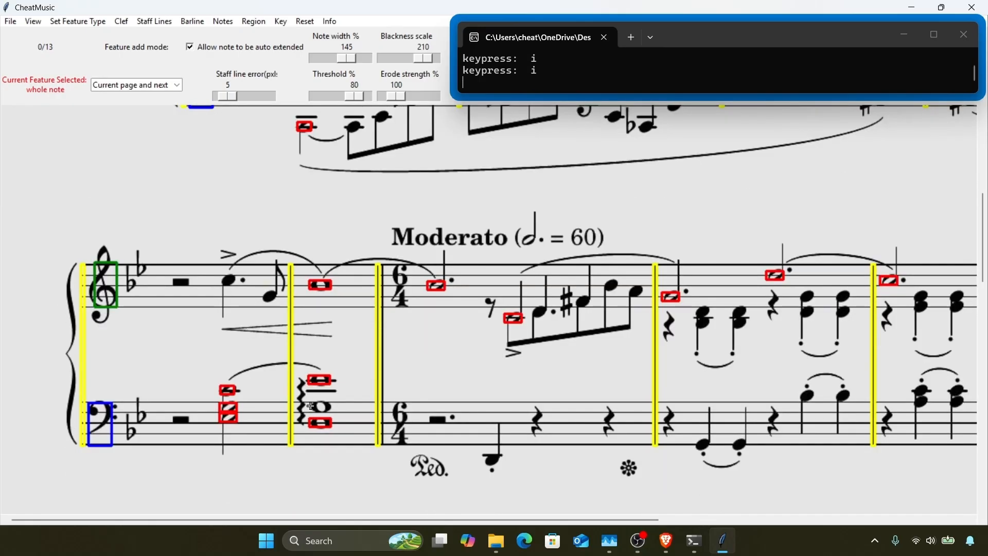
left_click(312, 404)
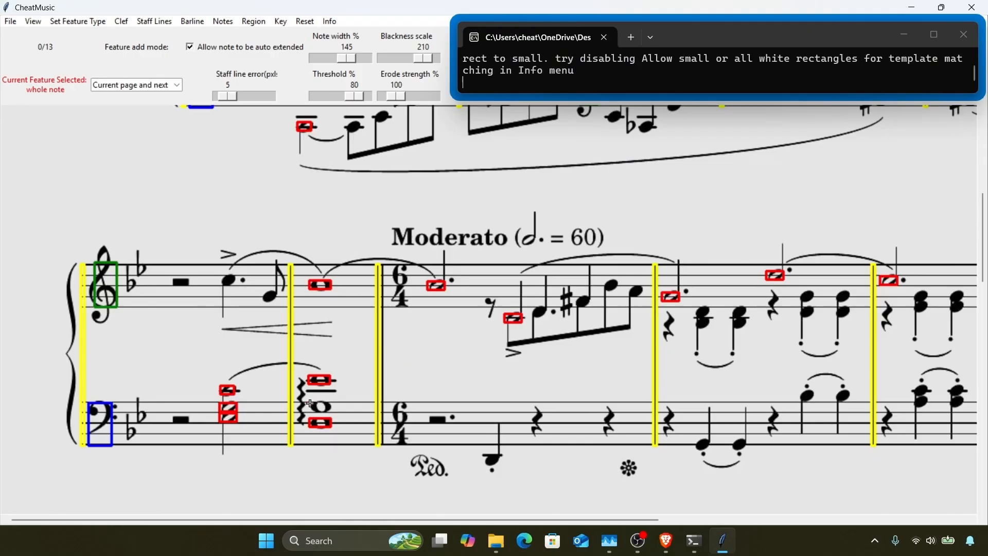
left_click_drag(310, 403, 332, 410)
key("Return")
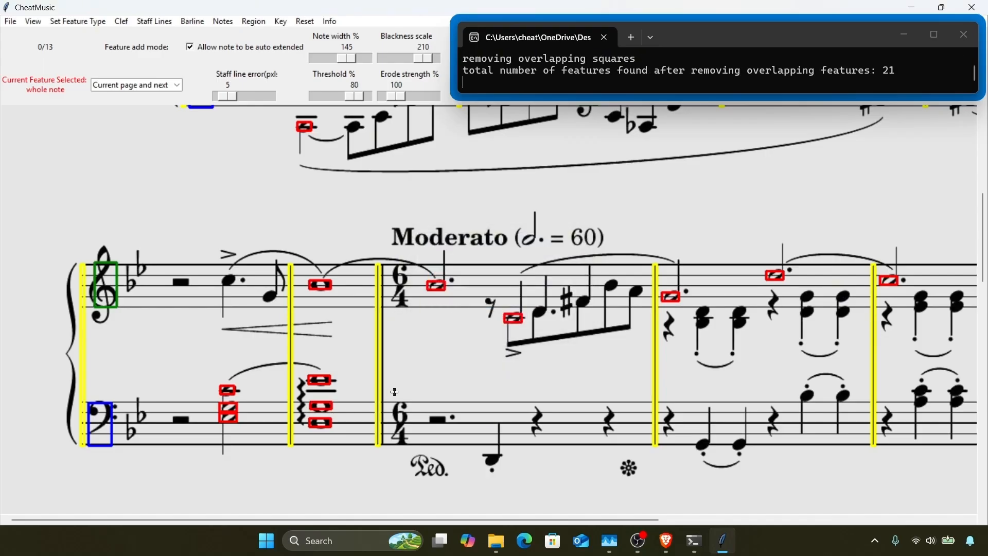
Step: Detect quarter notes on all pages using the low filled notehead in the first bass measure as the template
key("o")
key("o")
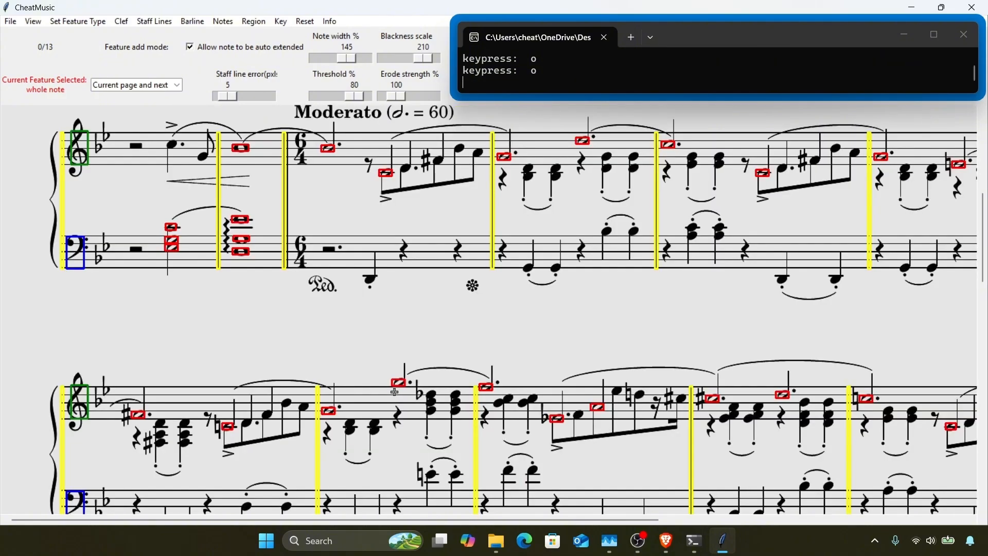
scroll(395, 392, "down", 10)
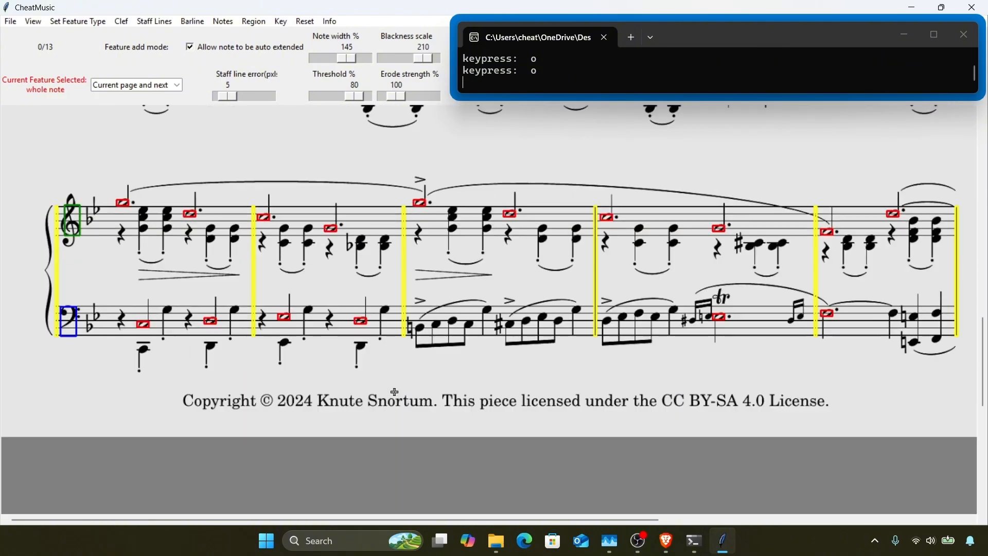
scroll(395, 392, "up", 10)
key("i")
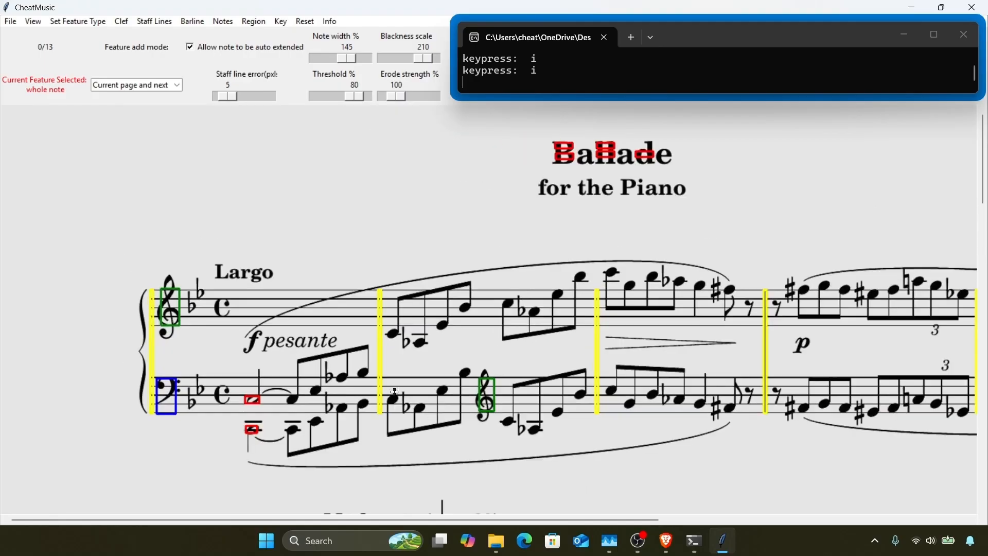
scroll(395, 392, "down", 2)
key("q")
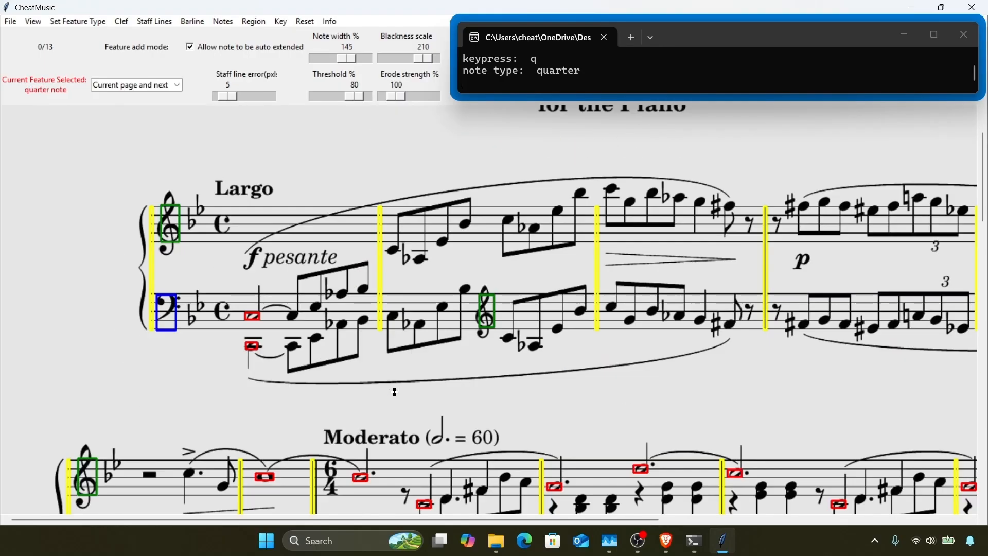
left_click(295, 348)
key("Return")
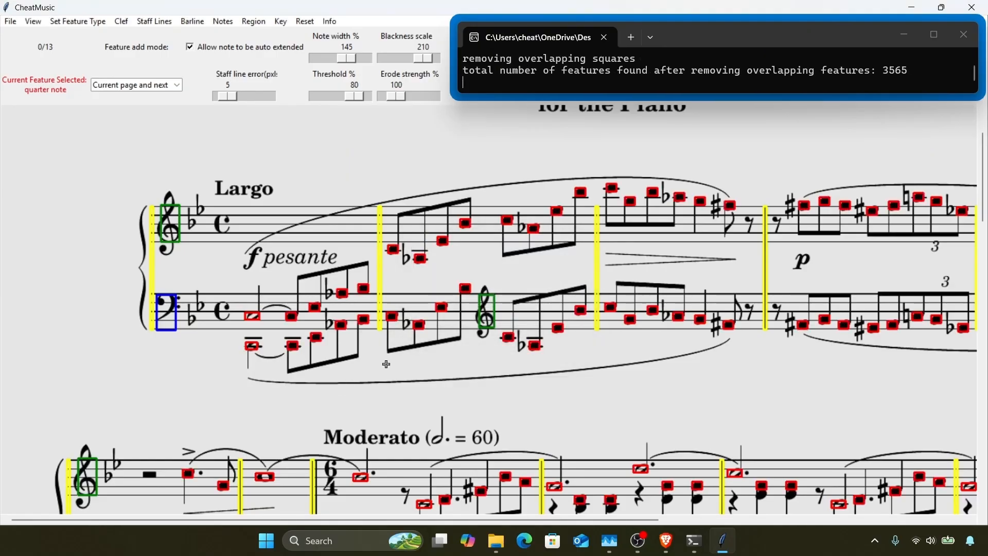
Step: Detect missed quarter notes from a low bass note beneath the second system and a lower treble chord note in the third system's first measure
scroll(429, 357, "down", 5)
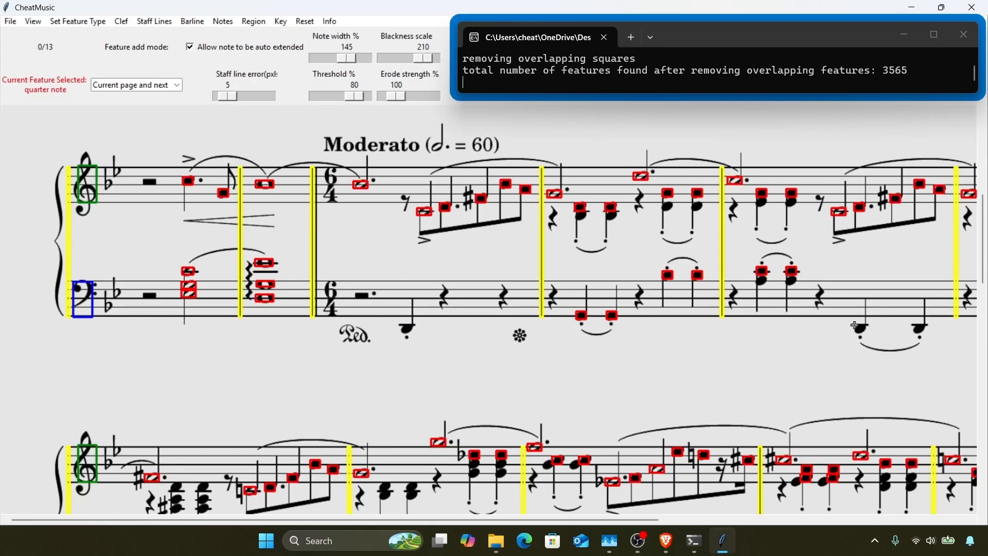
left_click(862, 329)
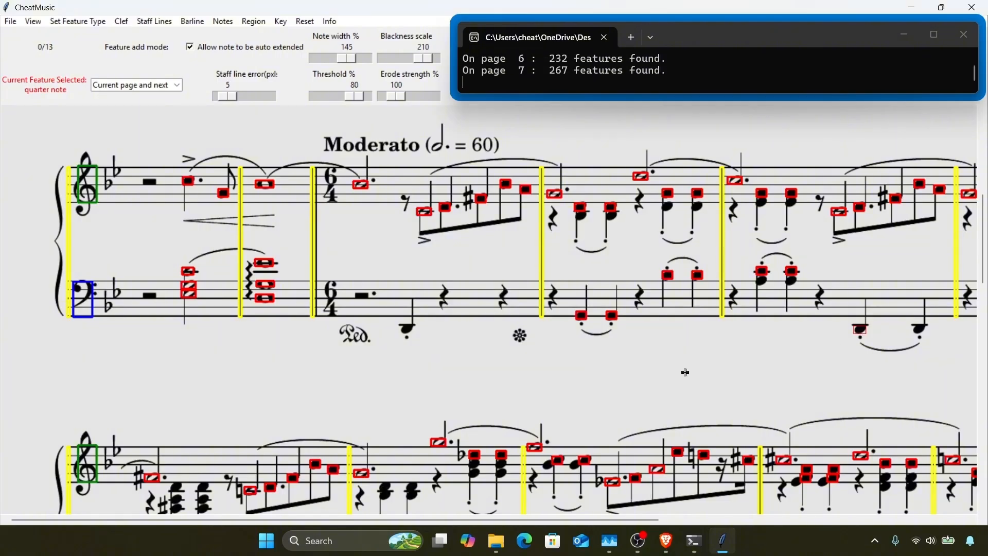
scroll(686, 372, "down", 3)
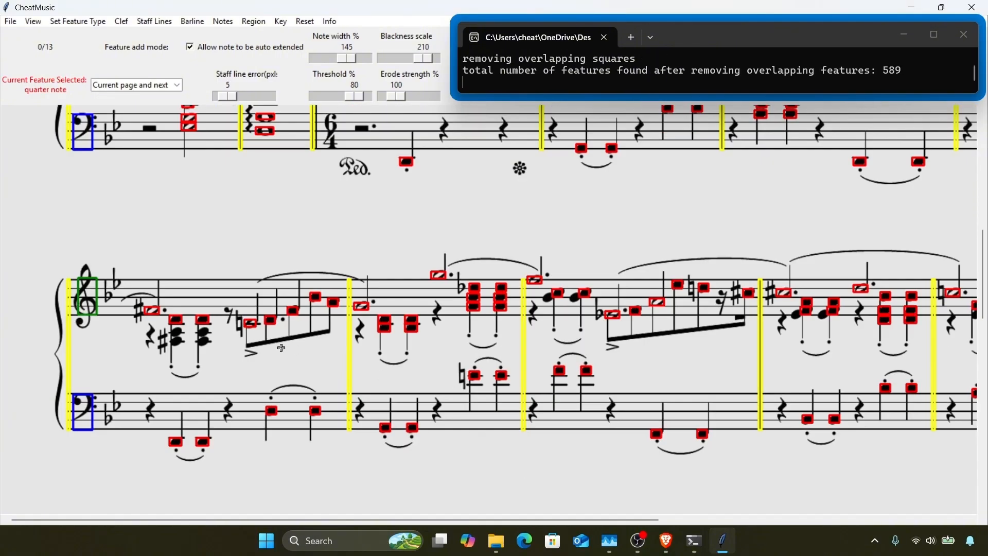
left_click(208, 345)
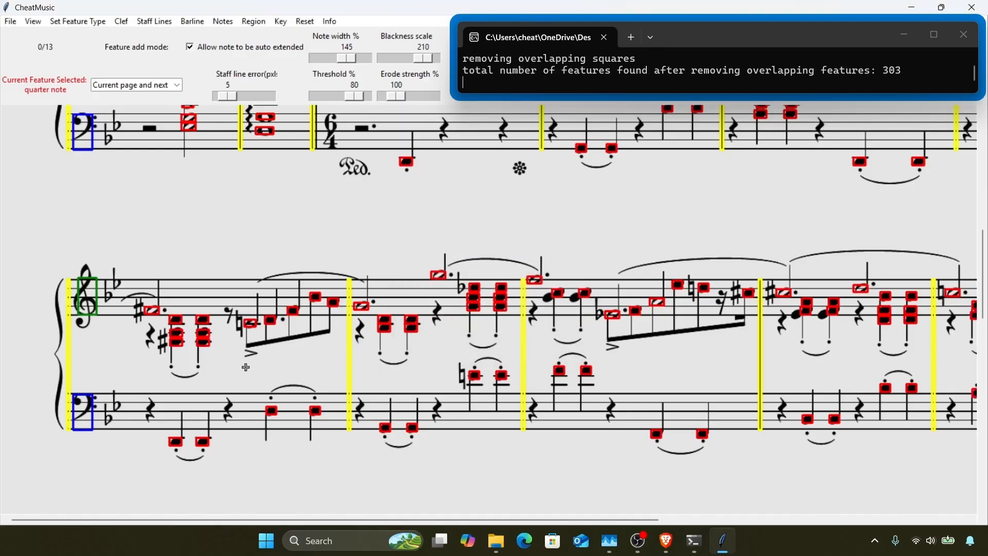
scroll(246, 367, "down", 10)
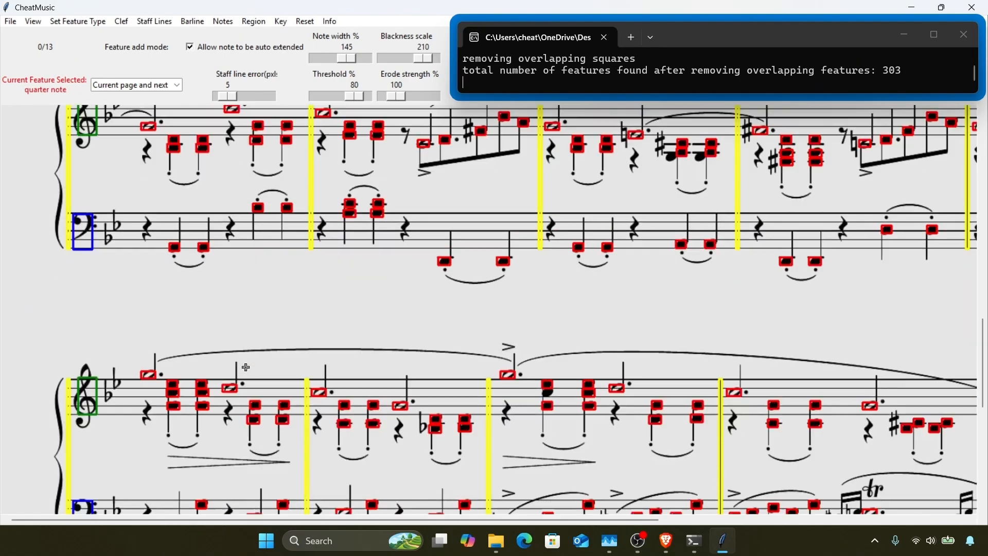
scroll(246, 367, "down", 10)
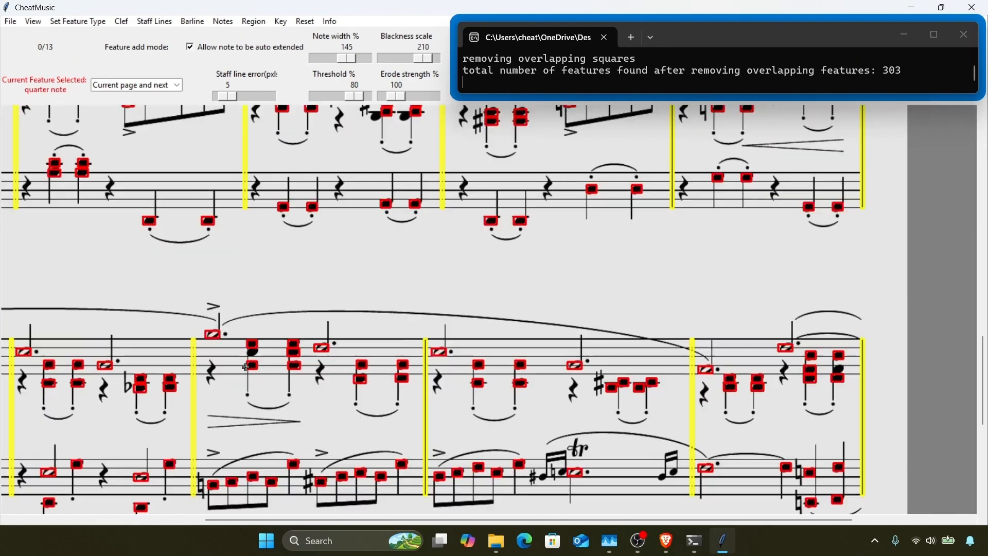
Step: Examine the systems on the first page for missed or wrongly detected quarter notes
scroll(246, 367, "up", 10)
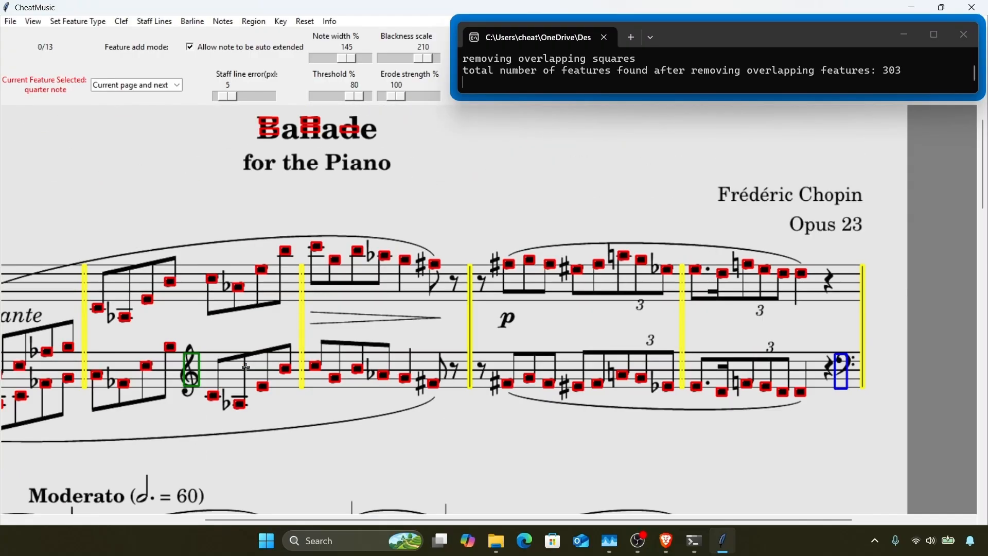
scroll(245, 367, "left", 5)
scroll(246, 368, "down", 10)
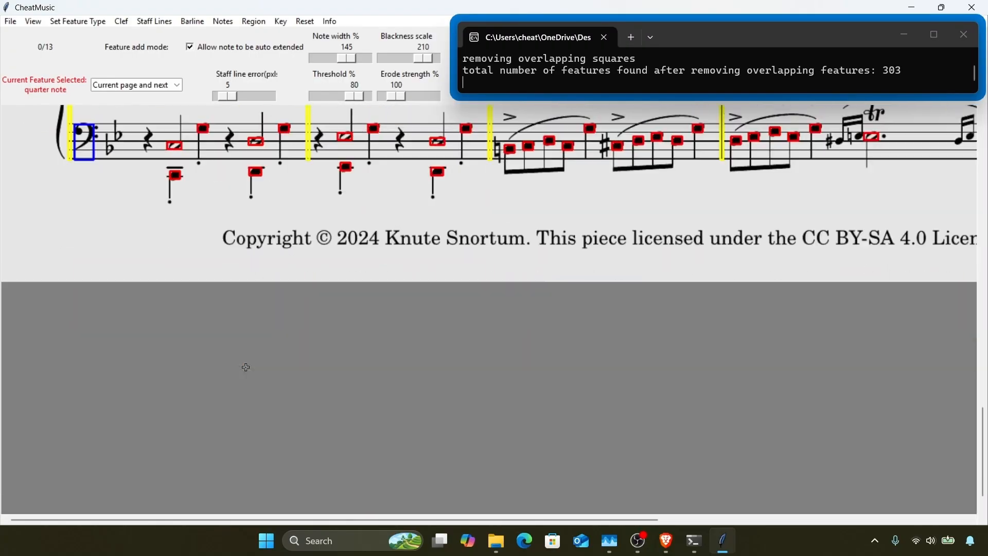
scroll(246, 367, "right", 3)
scroll(246, 368, "up", 4)
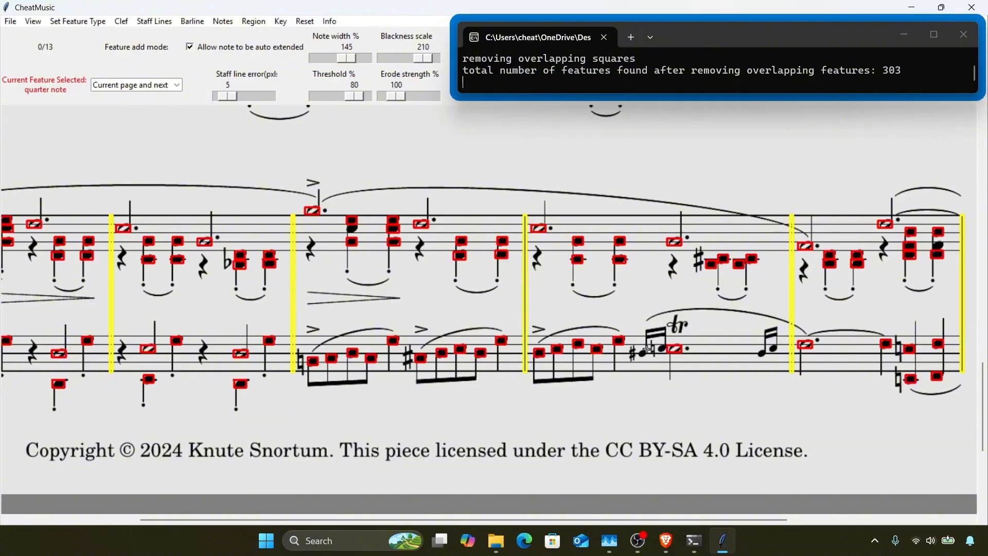
scroll(619, 354, "up", 15)
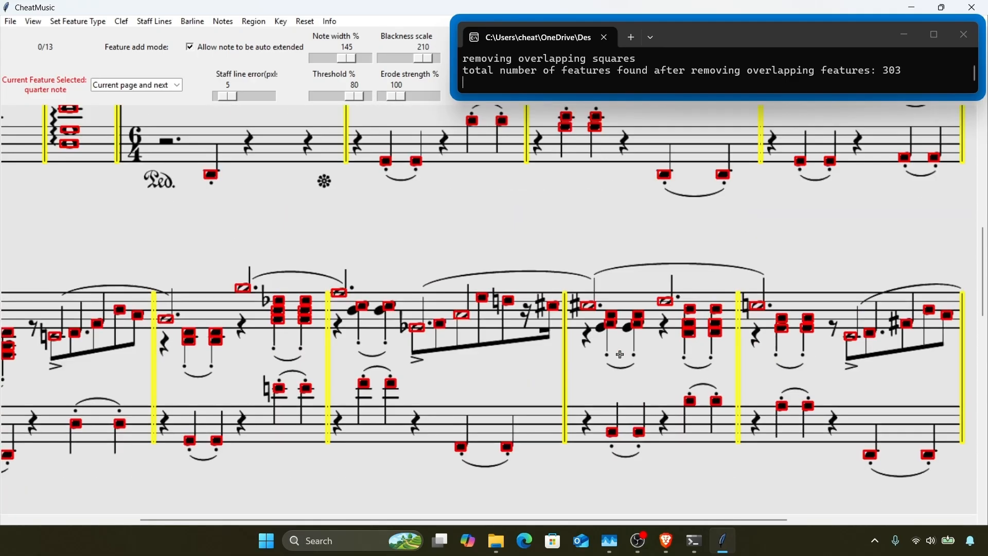
scroll(619, 354, "left", 5)
key("o")
key("o")
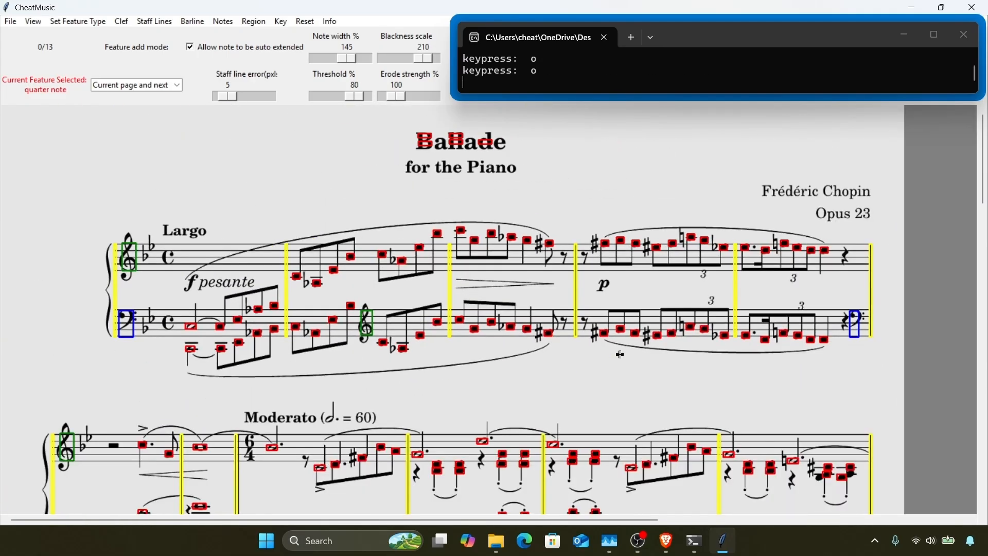
Step: On printed page 2, detect missed half notes from there onward using the last low bass half note of the first system as template
key("Right")
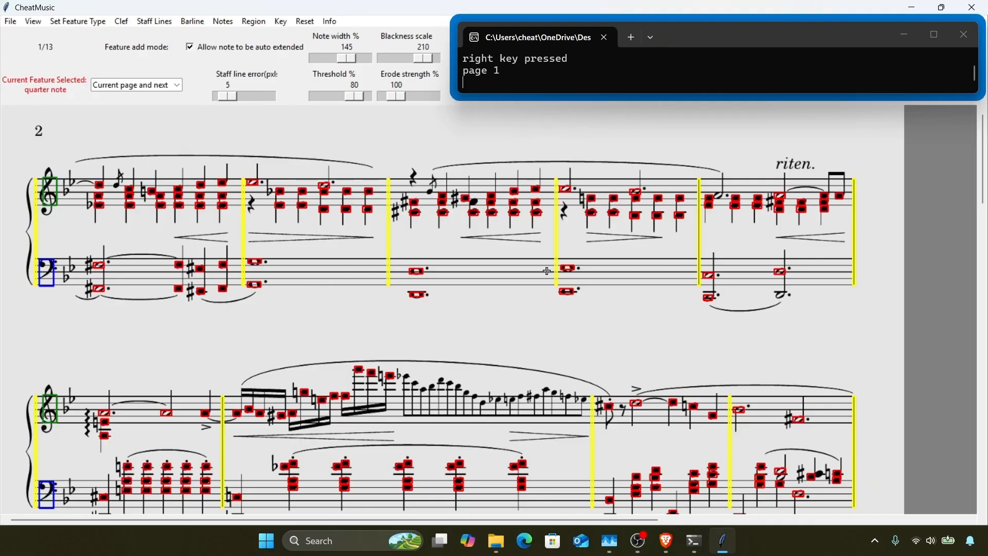
scroll(546, 268, "down", 2)
key("i")
key("i")
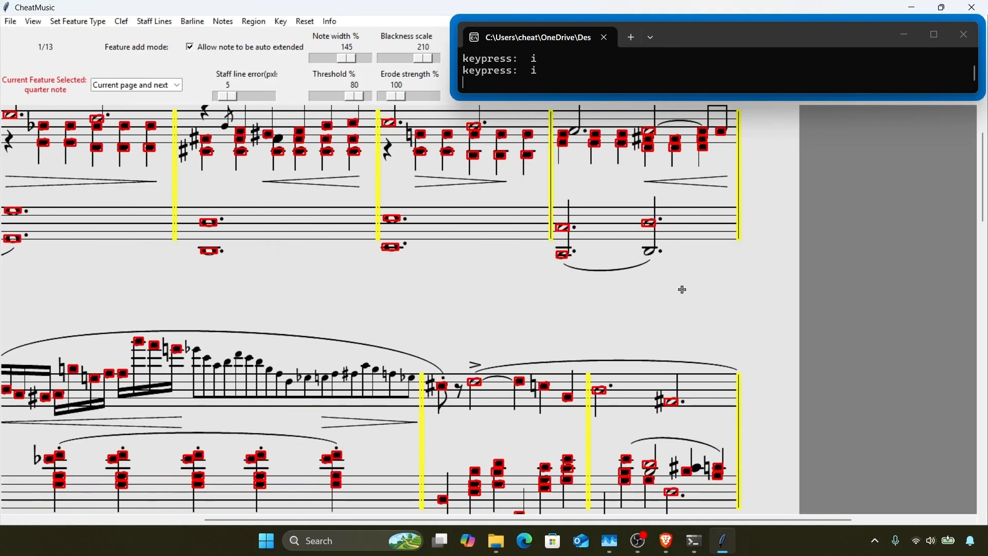
key("h")
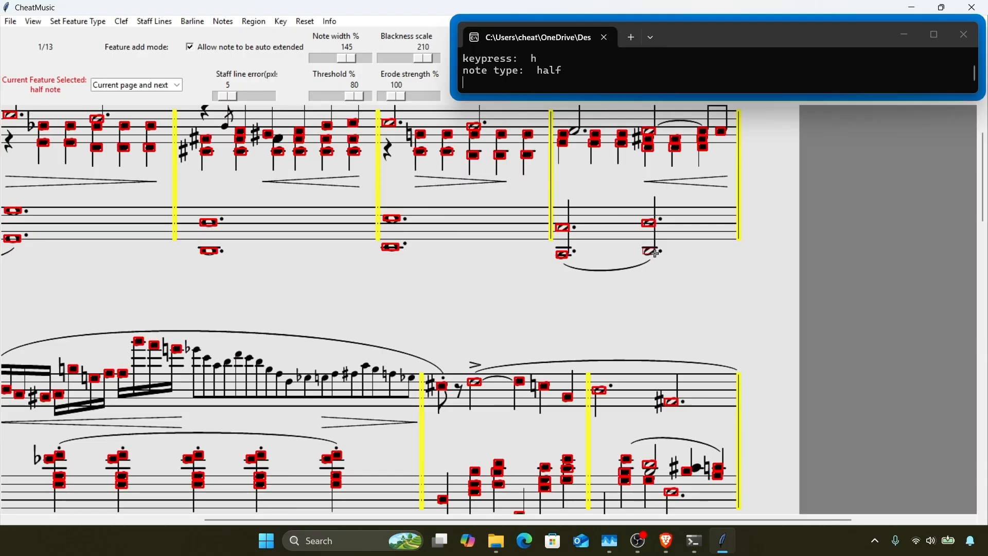
left_click_drag(654, 253, 654, 254)
key("Return")
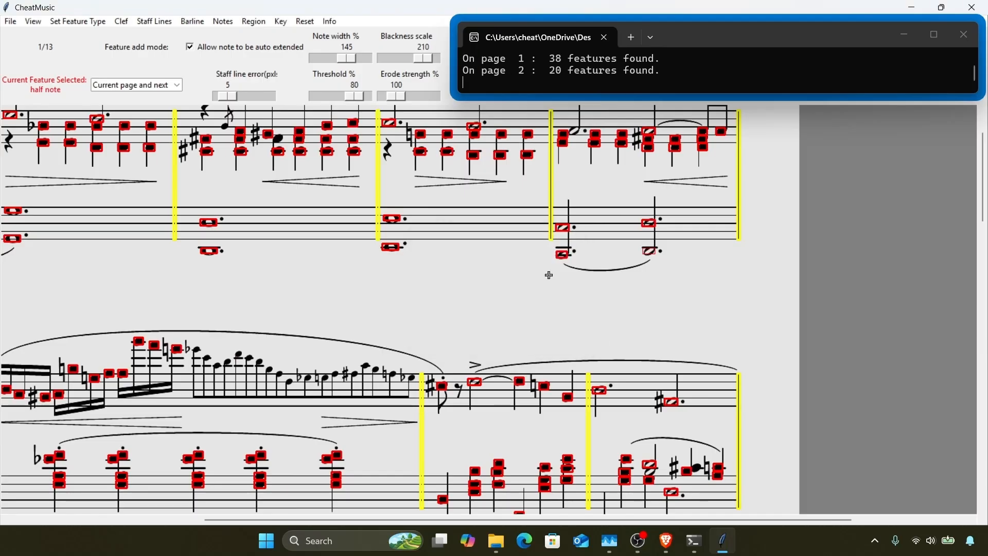
Step: Match half notes again from the lower bass half note in the last measure of the third system on printed page 2
key("o")
key("o")
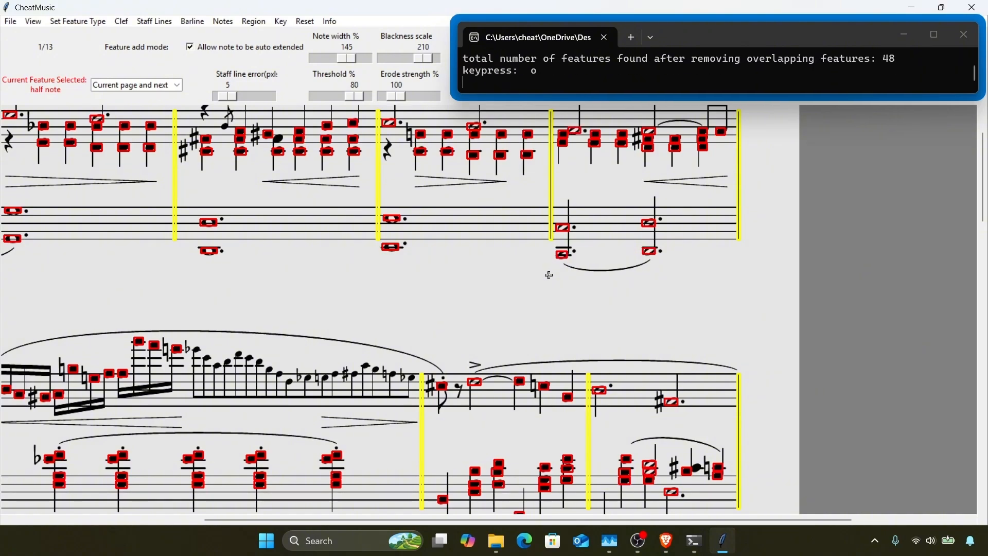
scroll(549, 275, "down", 2)
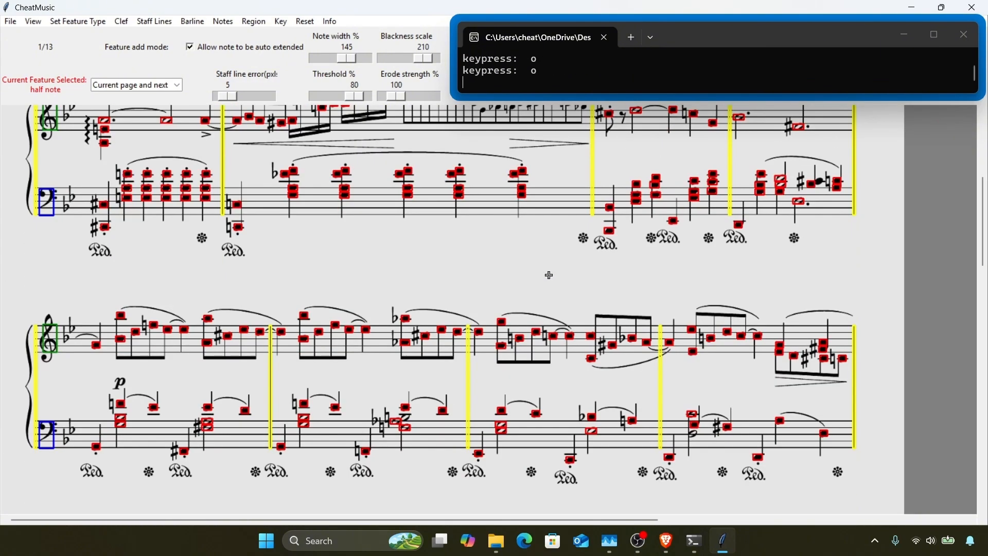
scroll(548, 275, "down", 4)
scroll(437, 308, "down", 1)
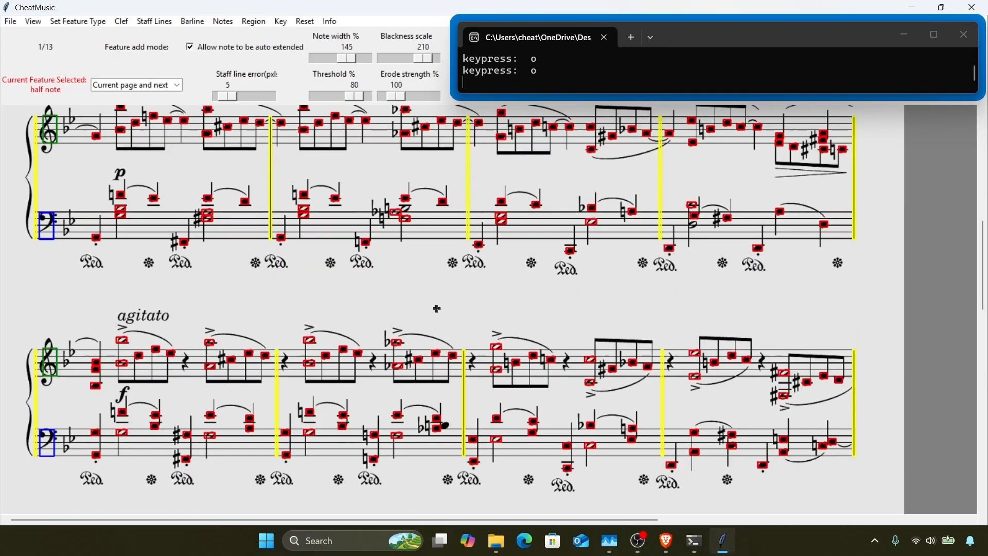
key("i")
key("i")
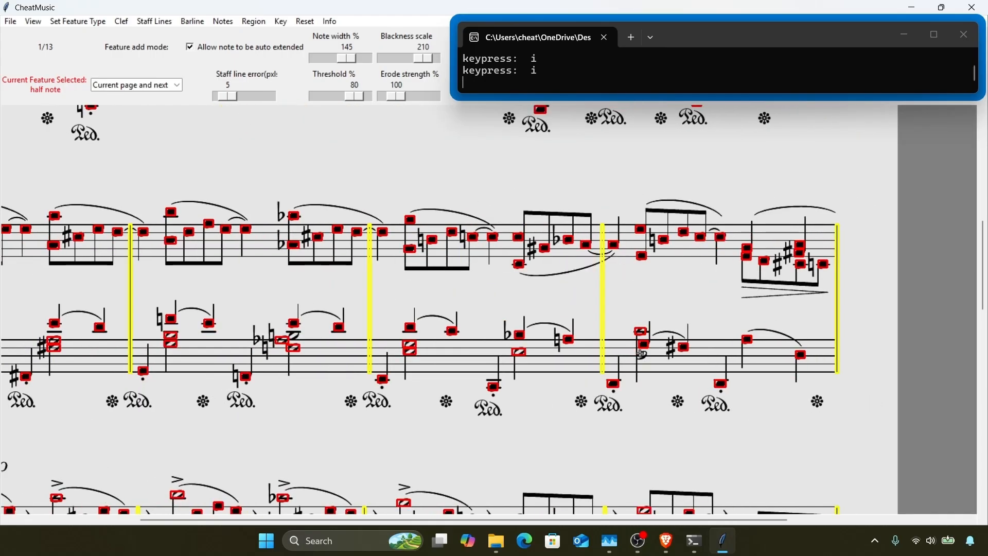
left_click(646, 357)
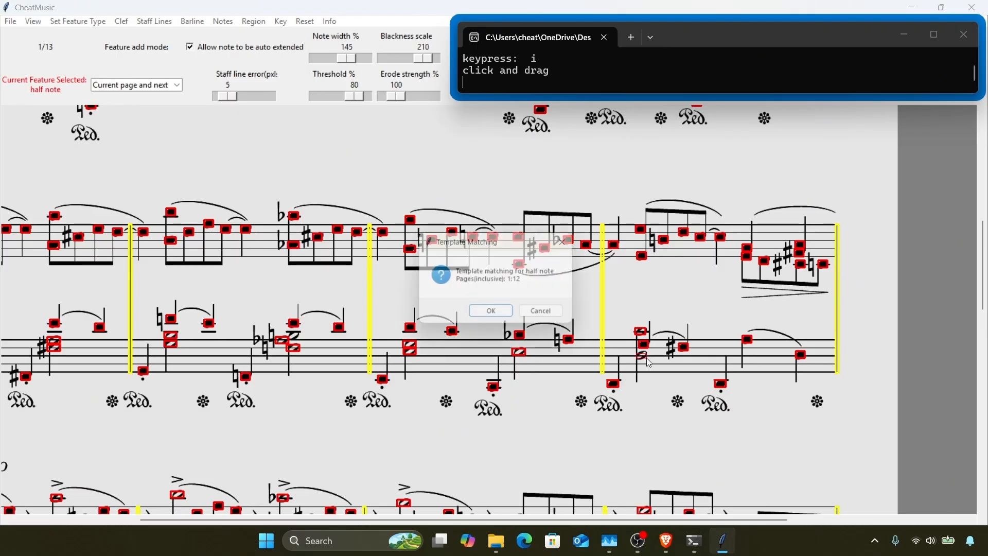
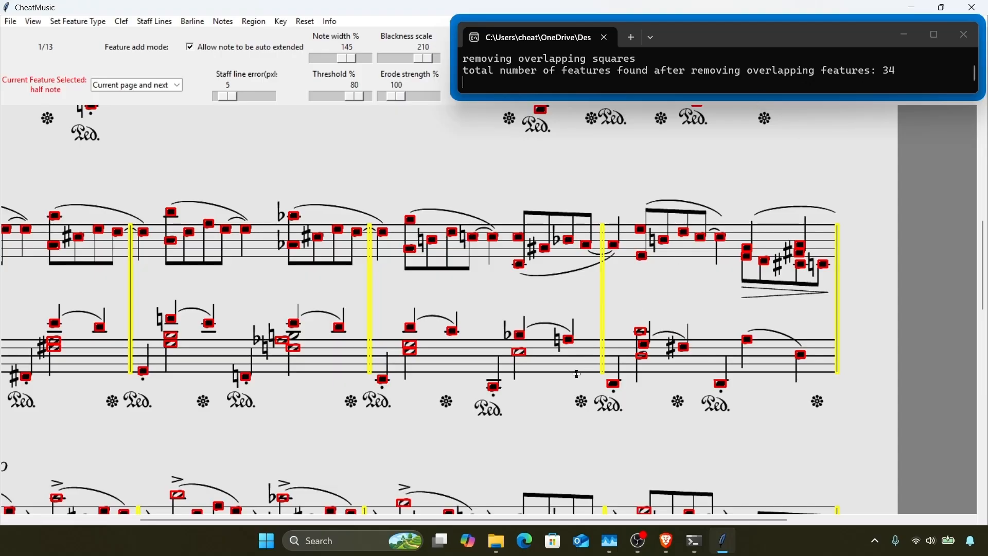
Step: Delete the false half-note detection on the treble clef of the agitato system
scroll(577, 374, "down", 3)
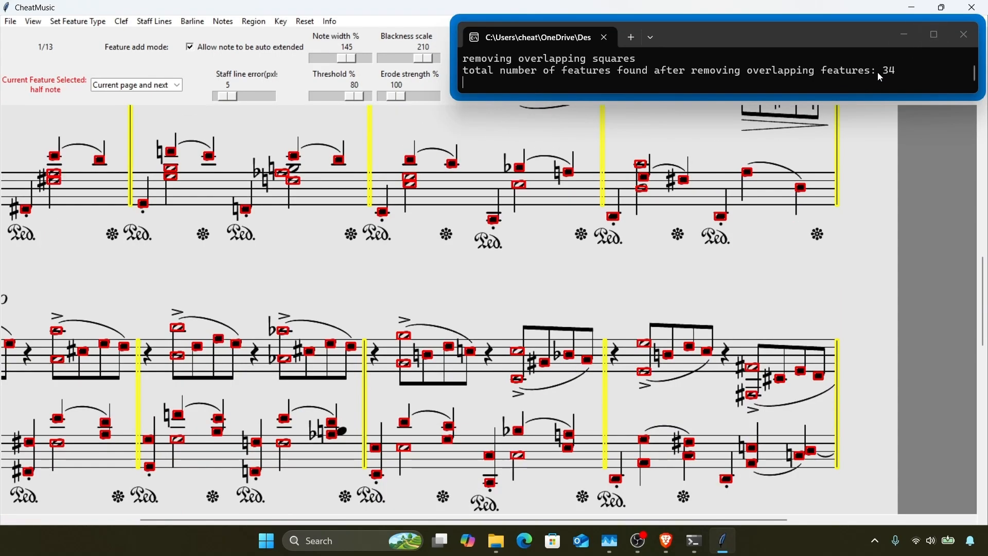
scroll(678, 231, "left", 2)
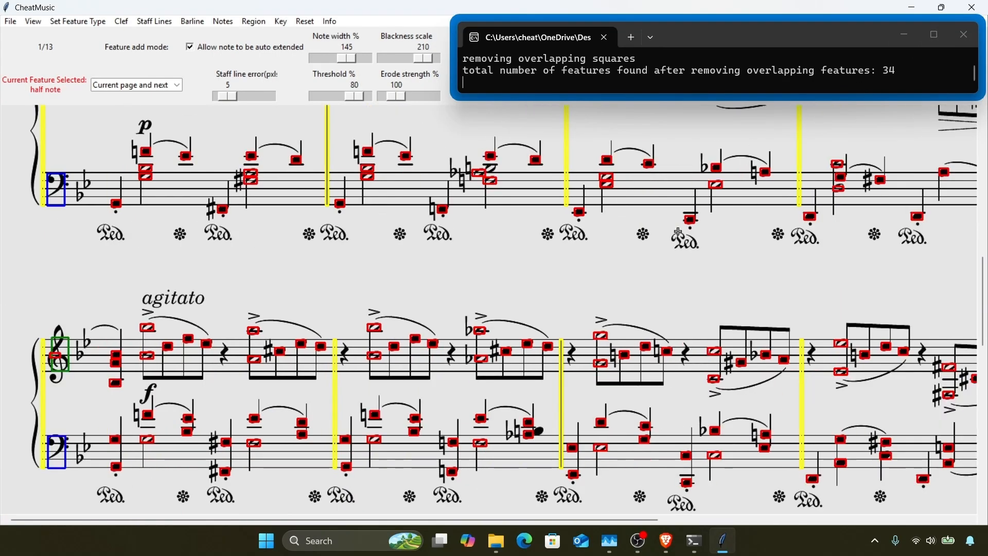
scroll(677, 232, "down", 3)
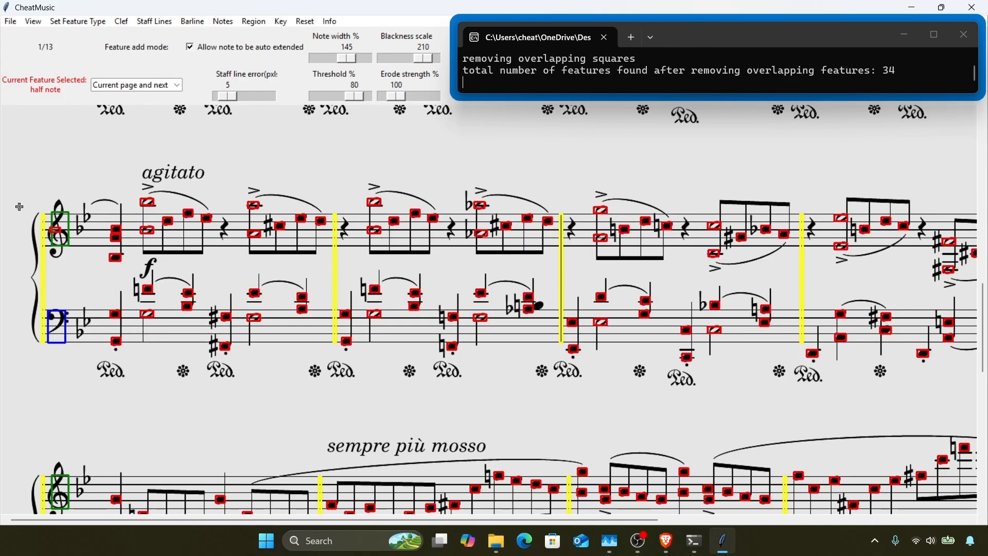
right_click(24, 204)
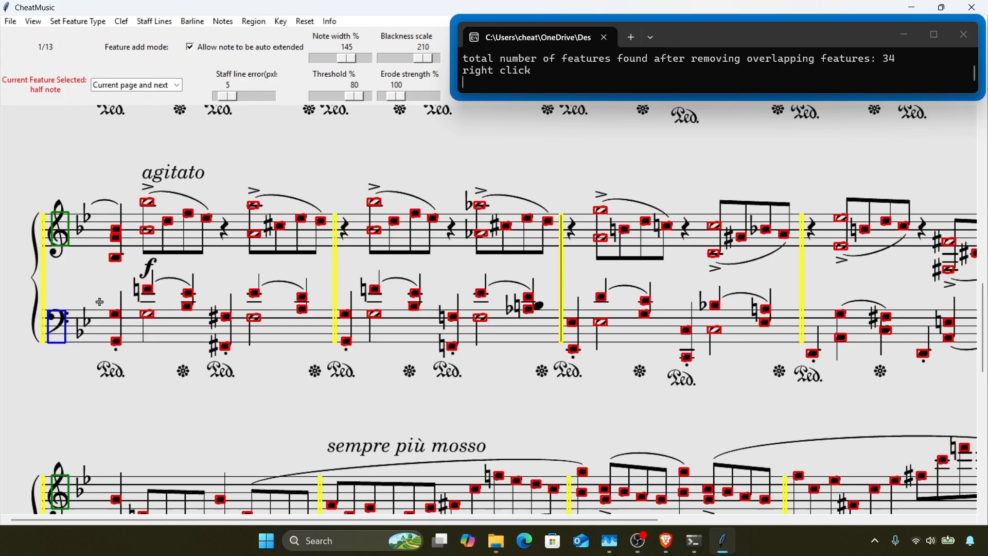
Step: Examine the last system of printed page 2 and the upper systems of printed page 3 for missed or false notes
scroll(100, 302, "right", 2)
scroll(100, 302, "down", 6)
scroll(100, 302, "left", 2)
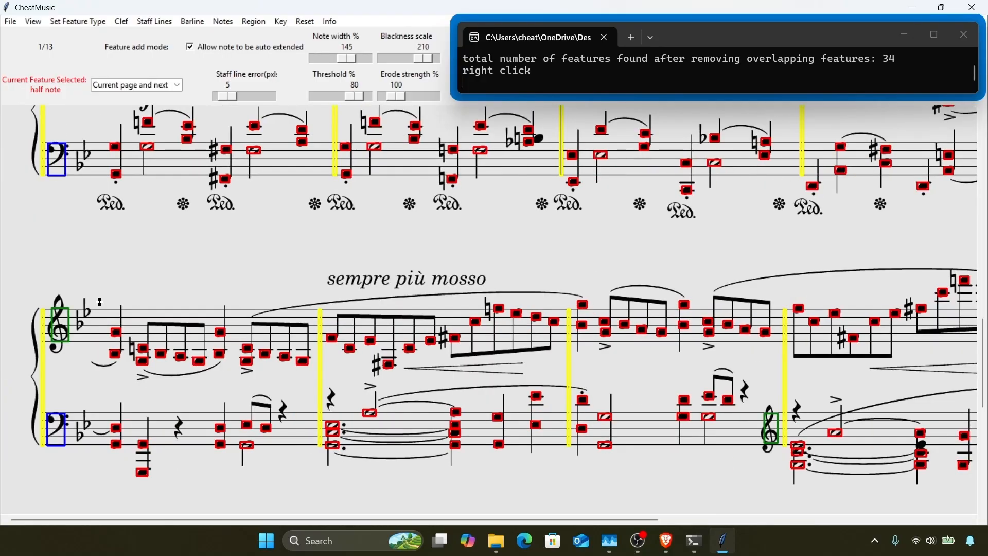
scroll(101, 302, "down", 1)
scroll(322, 387, "right", 1)
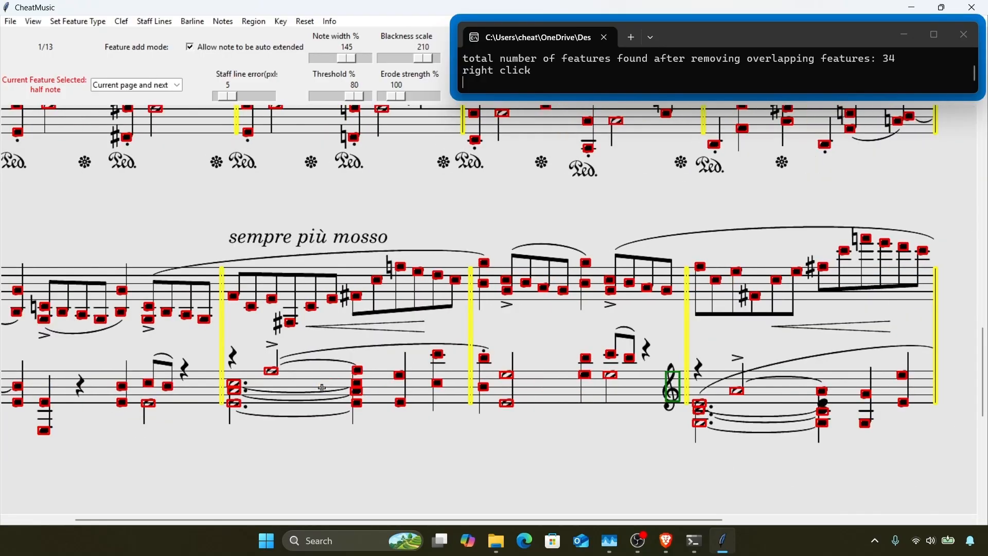
scroll(322, 387, "down", 2)
key("Right")
scroll(322, 388, "left", 2)
scroll(322, 387, "up", 8)
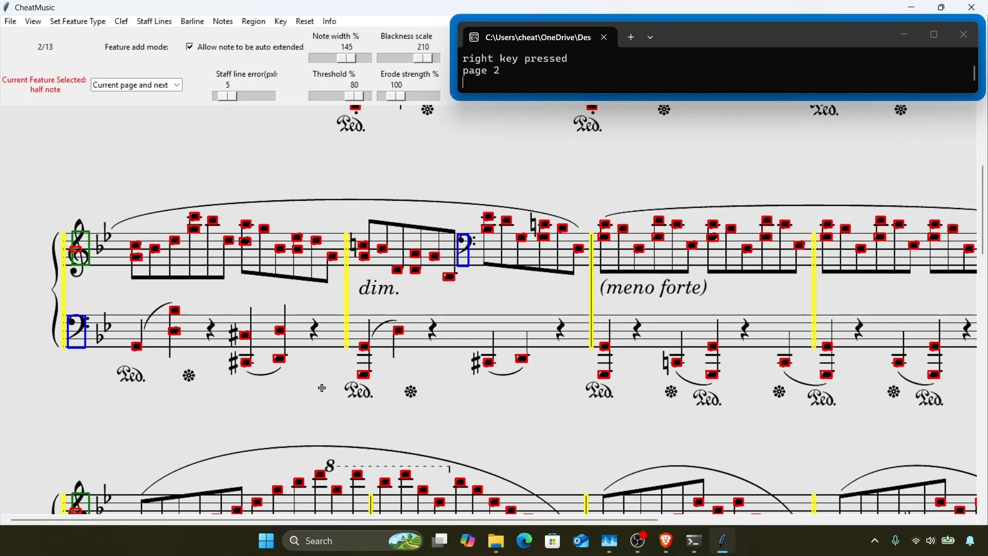
scroll(322, 387, "up", 1)
scroll(322, 388, "down", 8)
scroll(322, 387, "right", 1)
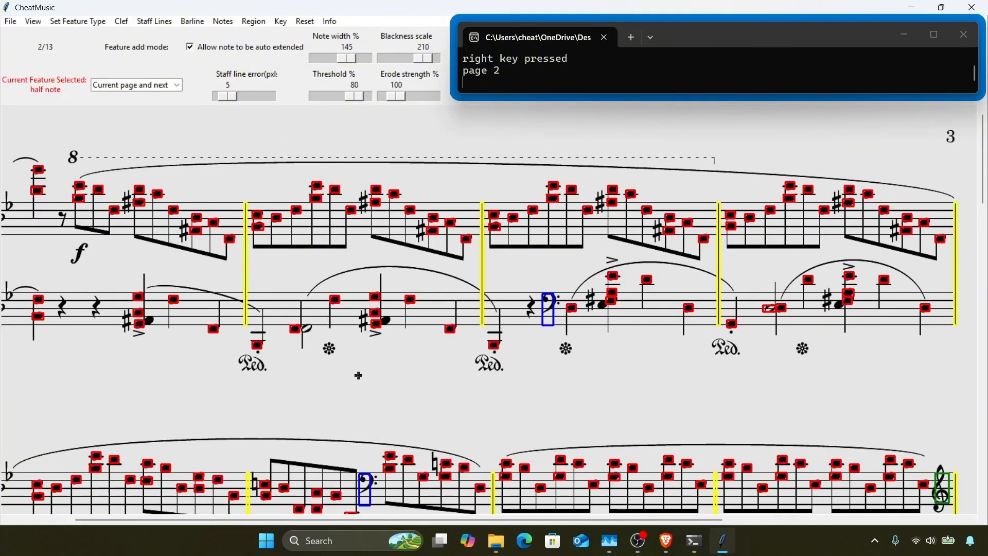
Step: Delete the false half-note detections on the treble clefs of the second and third systems on printed page 3
scroll(385, 355, "down", 3)
scroll(385, 355, "down", 3)
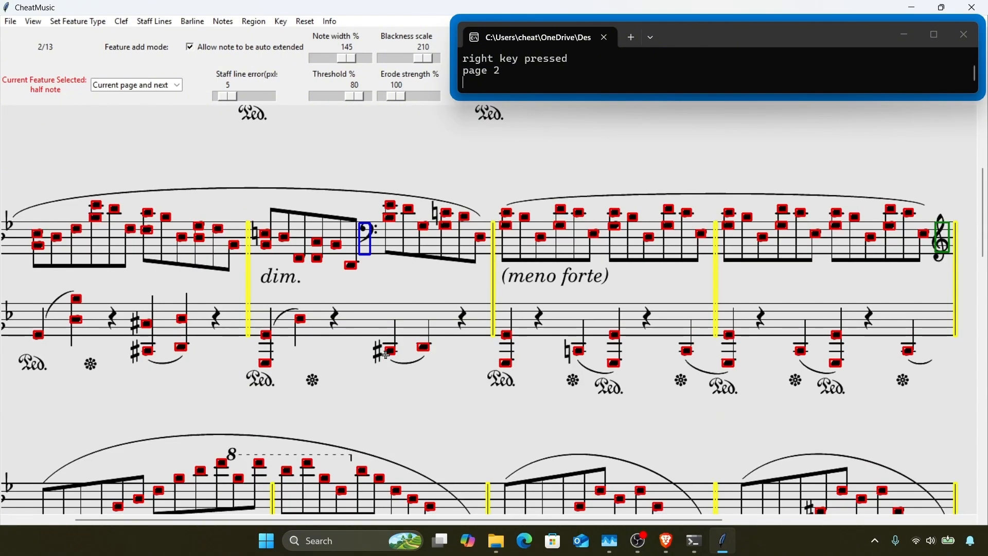
scroll(386, 355, "left", 1)
right_click(50, 219)
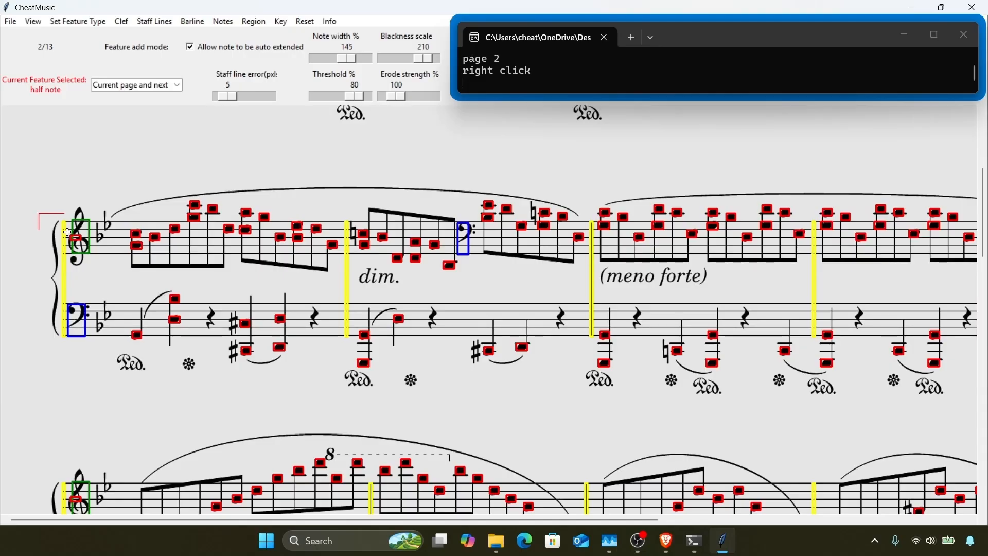
scroll(102, 262, "down", 3)
scroll(102, 262, "down", 3)
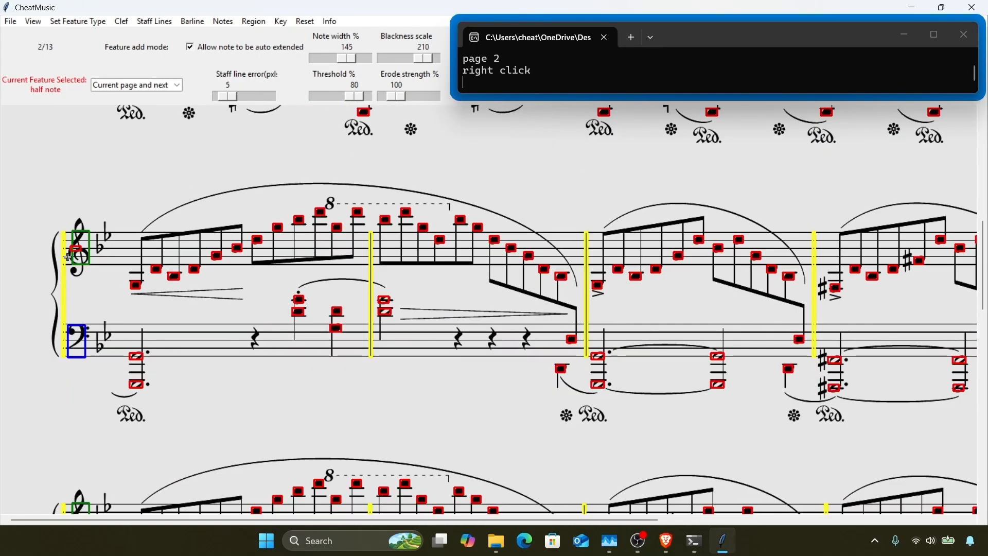
right_click(33, 224)
Step: Examine the remaining systems of printed page 3 for missed or false half-note detections
scroll(98, 270, "right", 2)
scroll(98, 270, "down", 3)
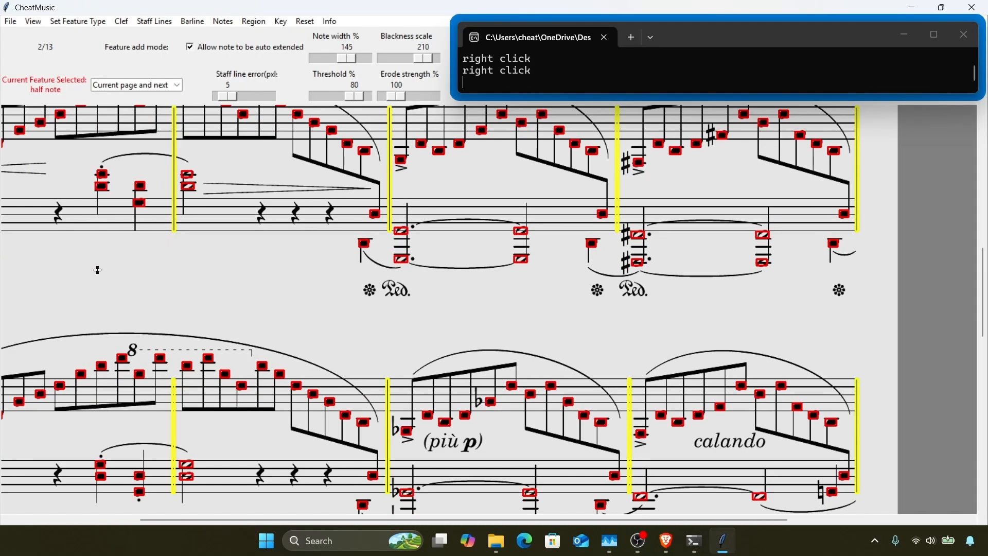
scroll(199, 370, "down", 2)
scroll(198, 371, "left", 2)
scroll(198, 370, "down", 2)
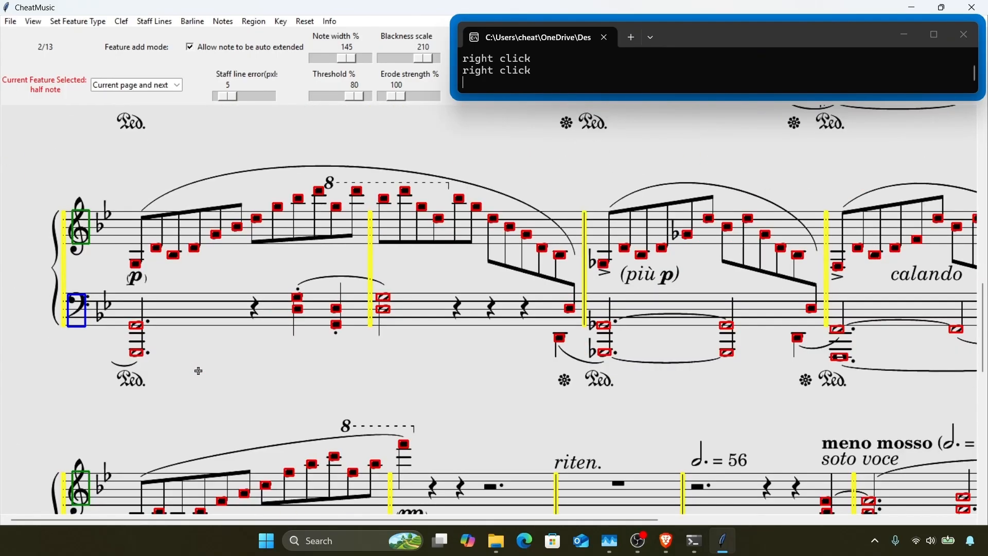
scroll(198, 371, "right", 2)
scroll(199, 370, "down", 4)
scroll(198, 370, "left", 2)
scroll(198, 370, "down", 5)
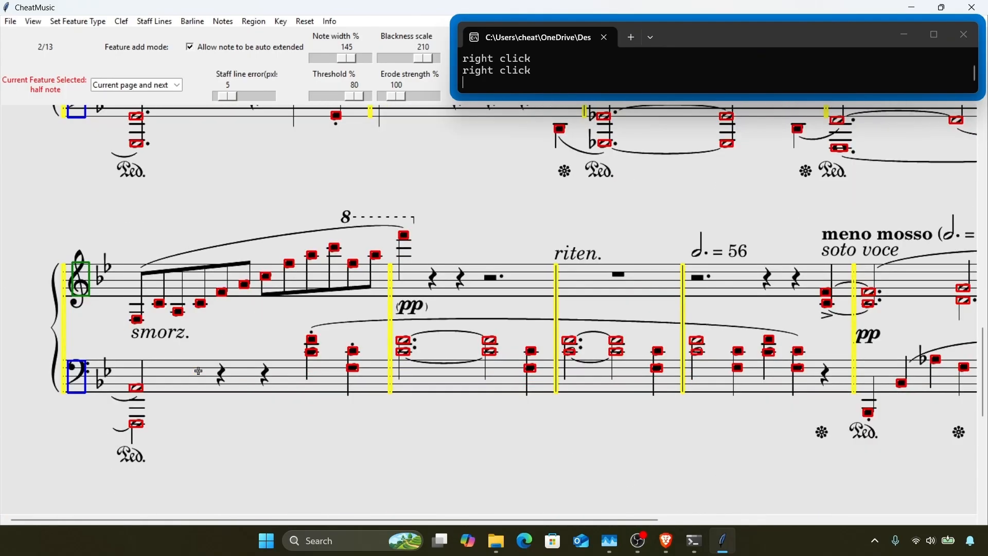
Step: Delete the false half-note detection on the first system's treble clef on printed page 4
key("Right")
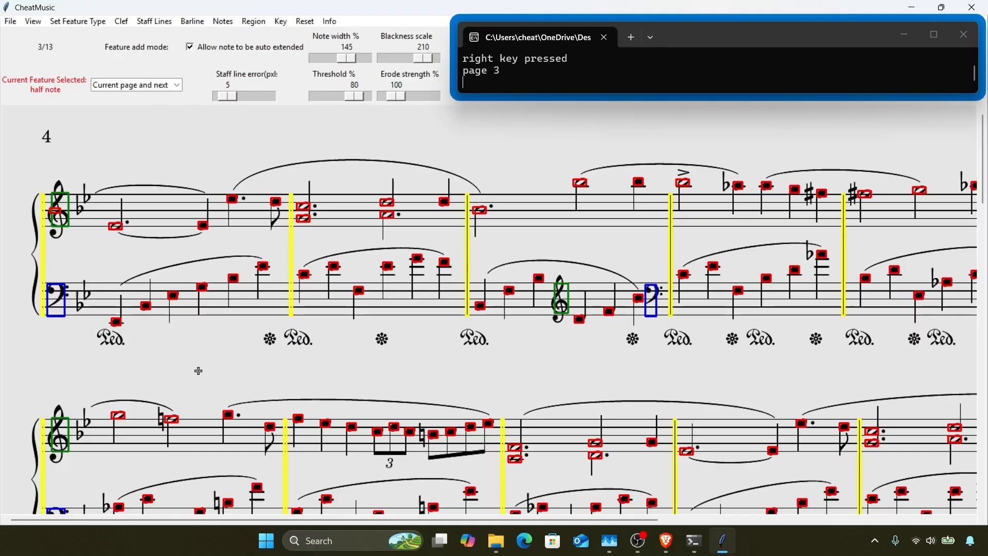
right_click(31, 182)
scroll(76, 239, "right", 2)
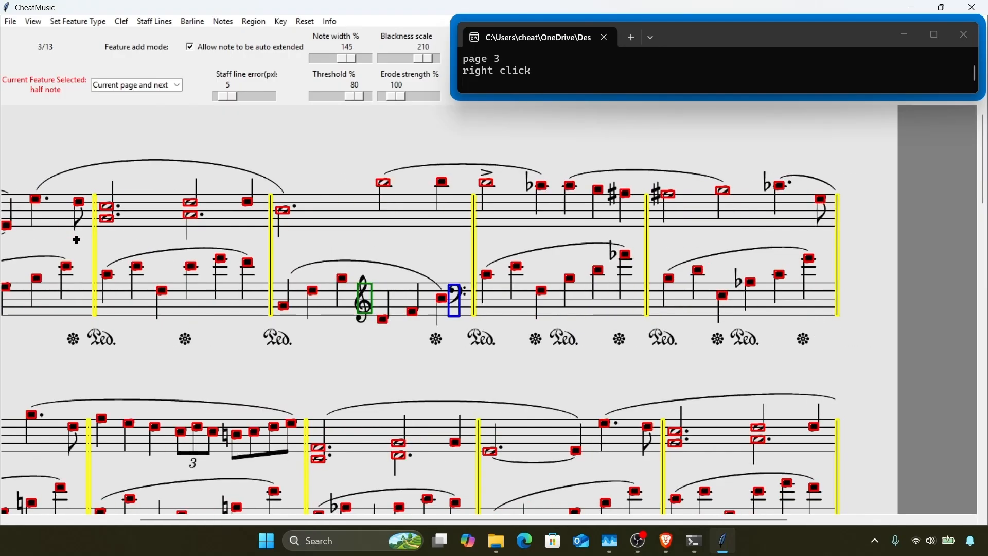
Step: Delete the false half-note detection on the third system's treble clef on printed page 4
scroll(217, 284, "left", 2)
scroll(217, 284, "down", 4)
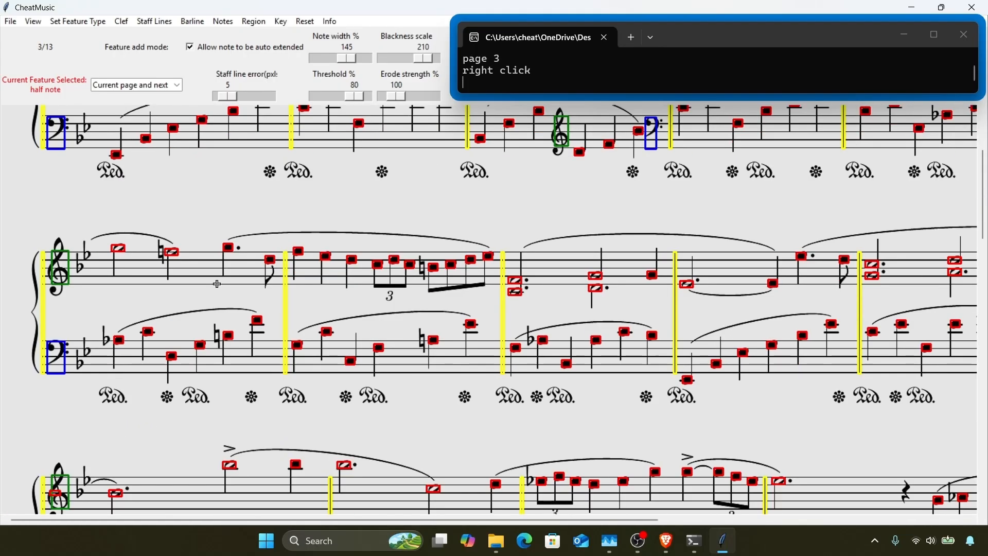
key("o")
scroll(218, 284, "down", 3)
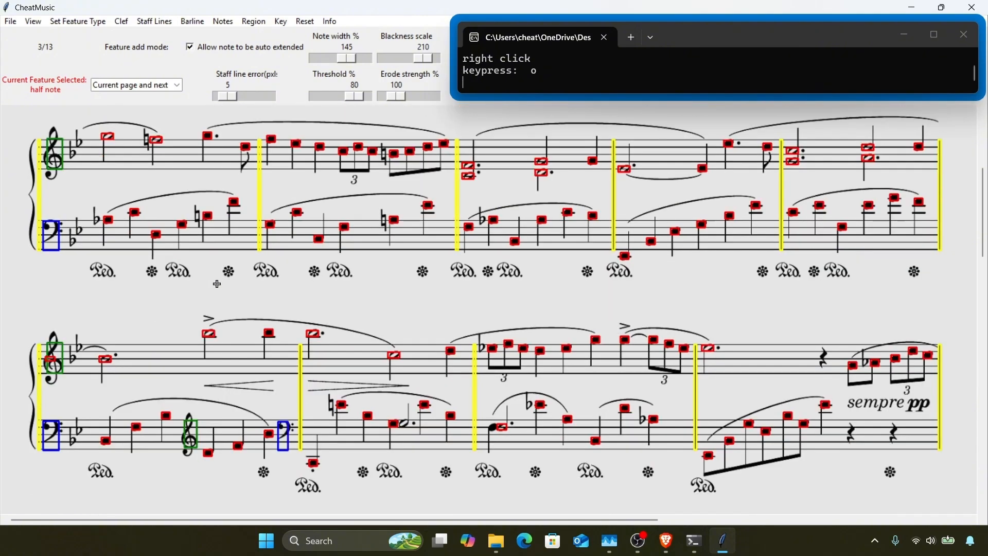
scroll(217, 284, "down", 1)
right_click(31, 288)
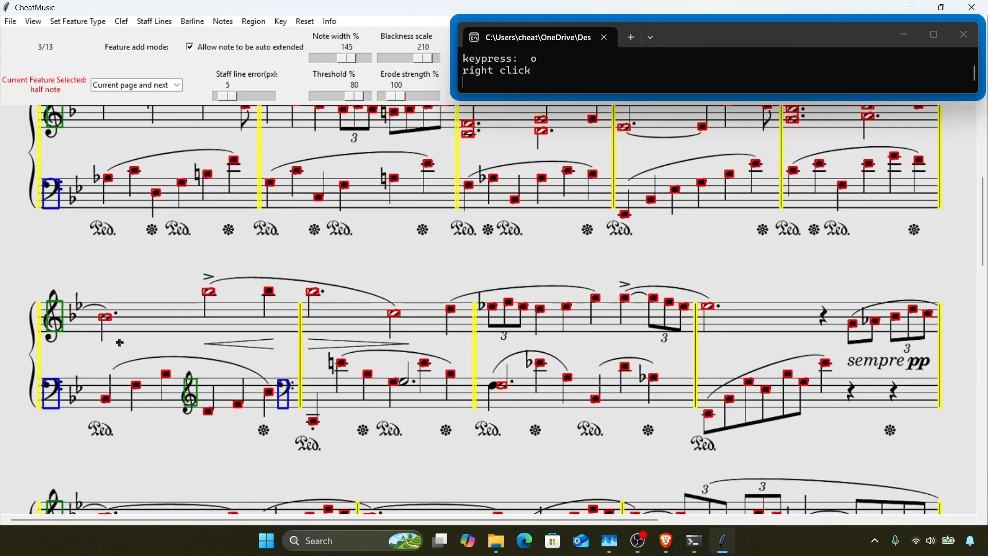
scroll(196, 359, "down", 1)
scroll(364, 362, "down", 5)
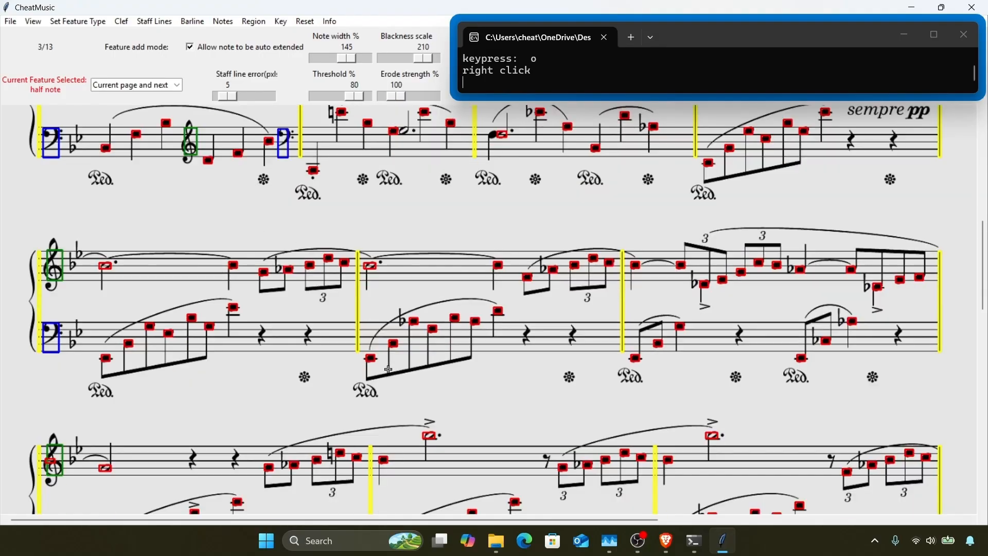
Step: Delete the false half-note detection on the second-to-last system's treble clef on printed page 4
scroll(388, 369, "down", 5)
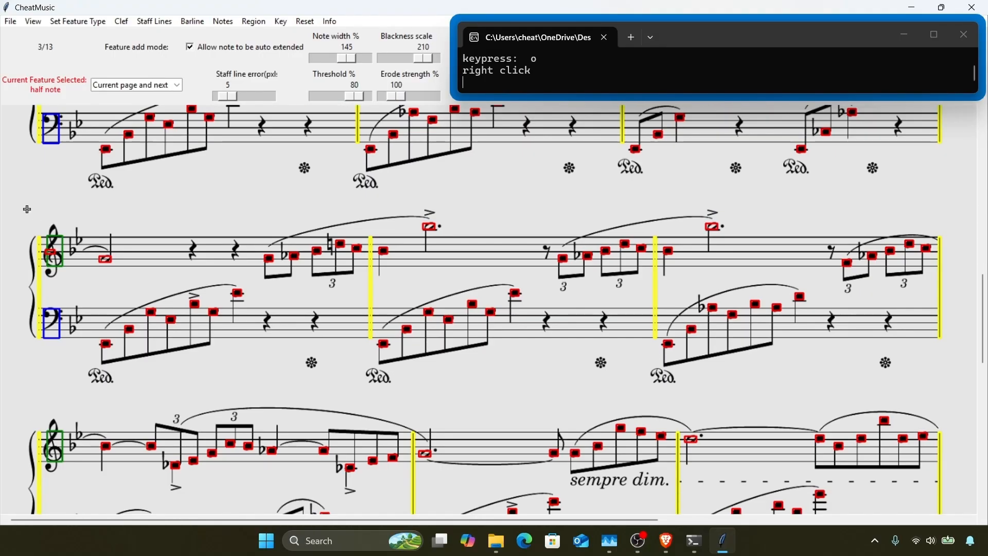
right_click(27, 209)
scroll(74, 286, "down", 3)
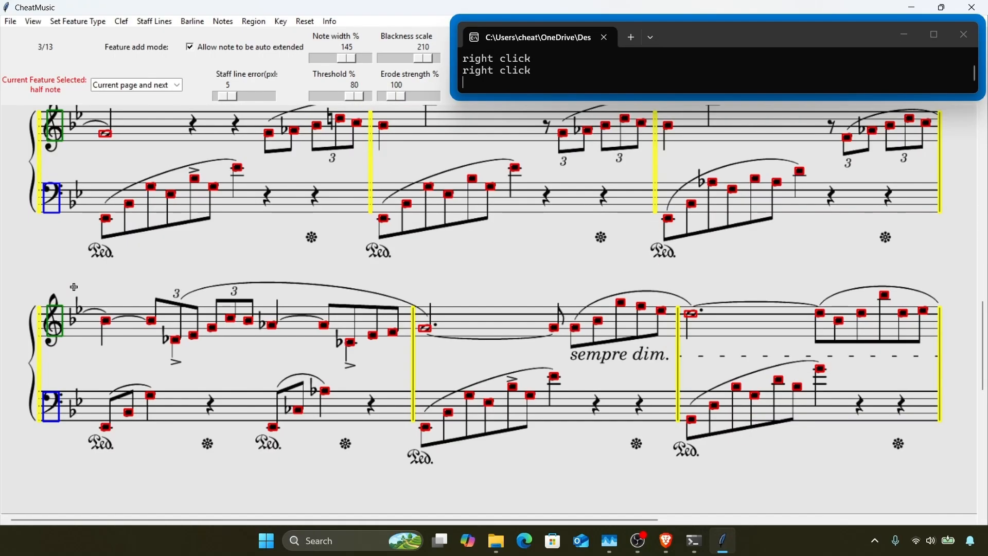
Step: Delete the false half-note detections on the treble clefs of the first and fourth systems on printed page 5
key("Right")
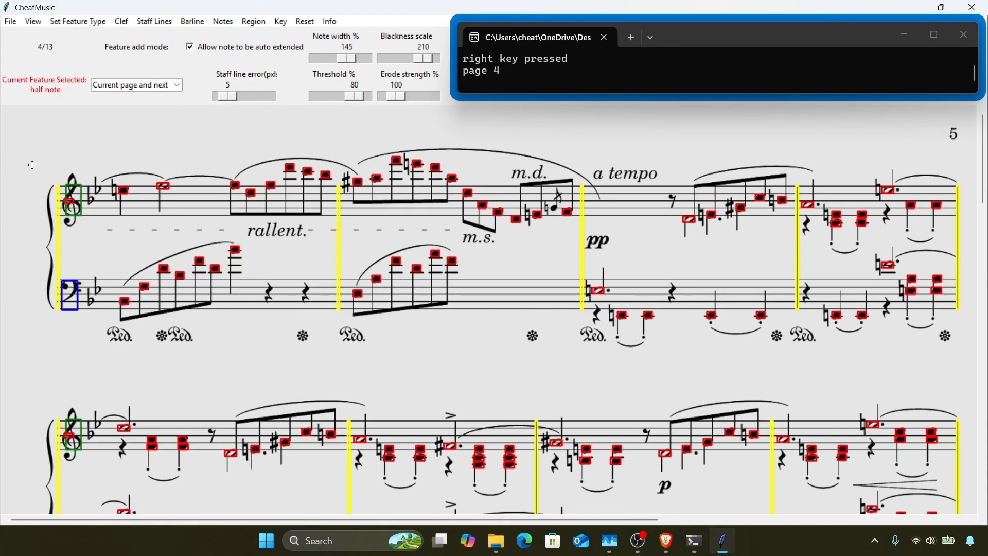
right_click(32, 164)
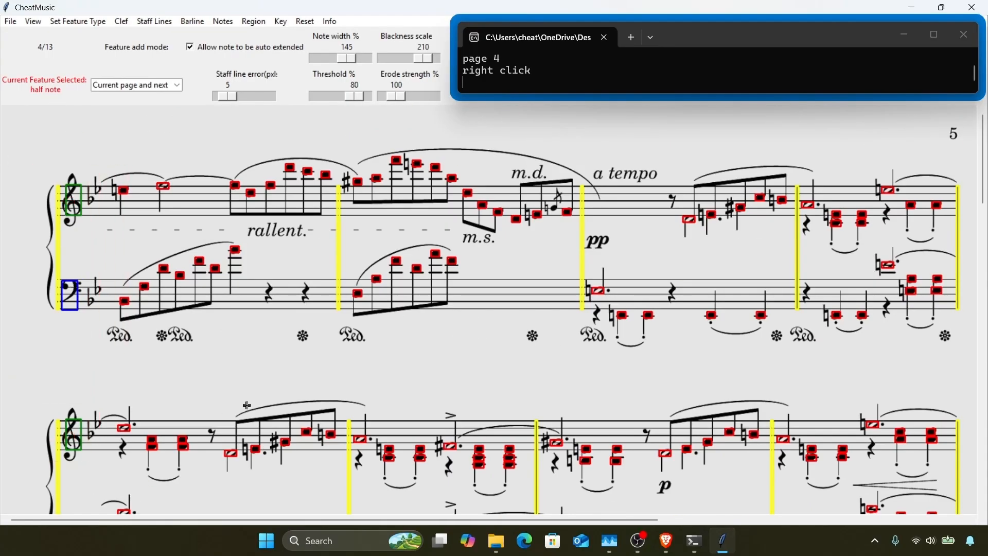
scroll(247, 405, "down", 3)
scroll(378, 329, "down", 5)
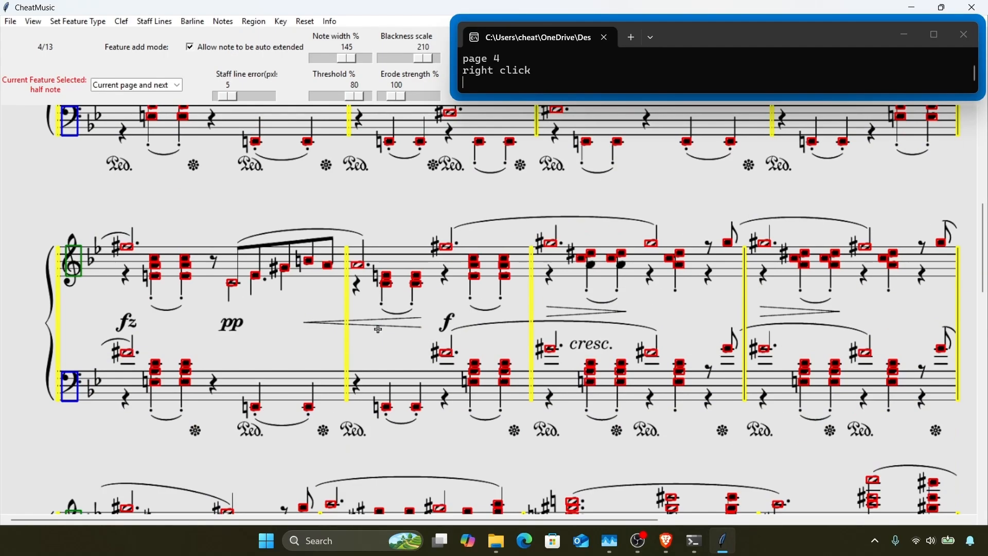
scroll(378, 330, "down", 4)
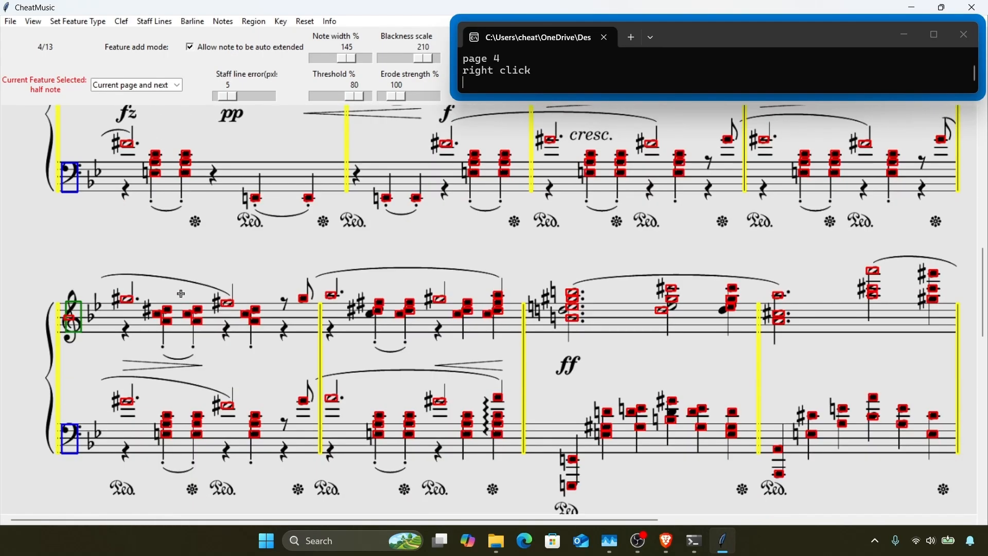
left_click_drag(24, 271, 94, 339)
scroll(417, 355, "down", 4)
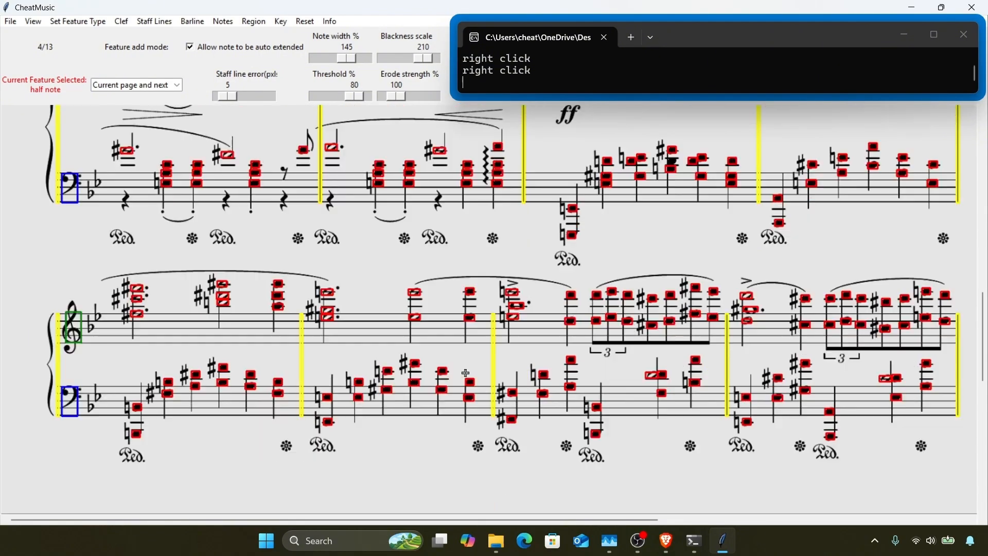
scroll(466, 372, "down", 2)
Step: Delete the false half-note detection on the third system's treble clef on printed page 6
key("Right")
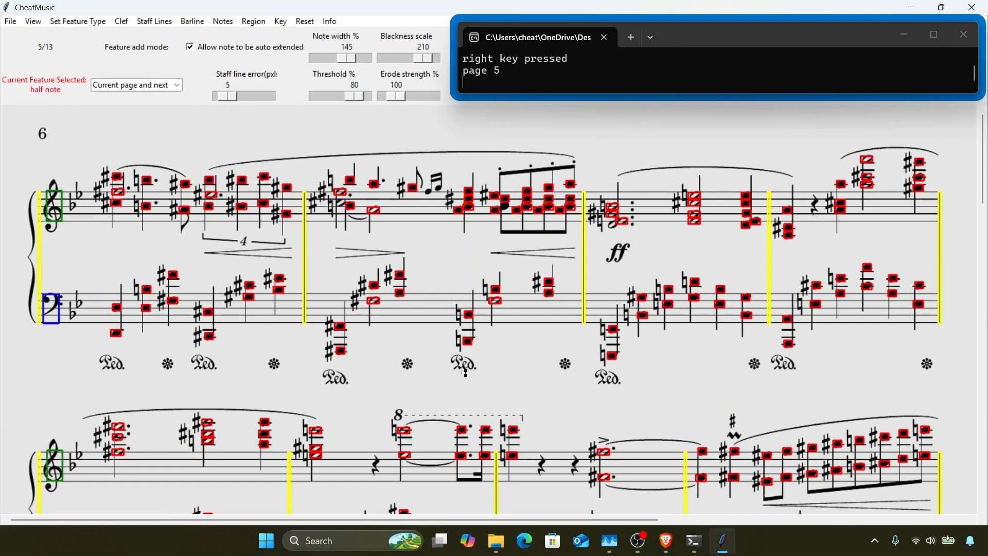
scroll(525, 331, "down", 5)
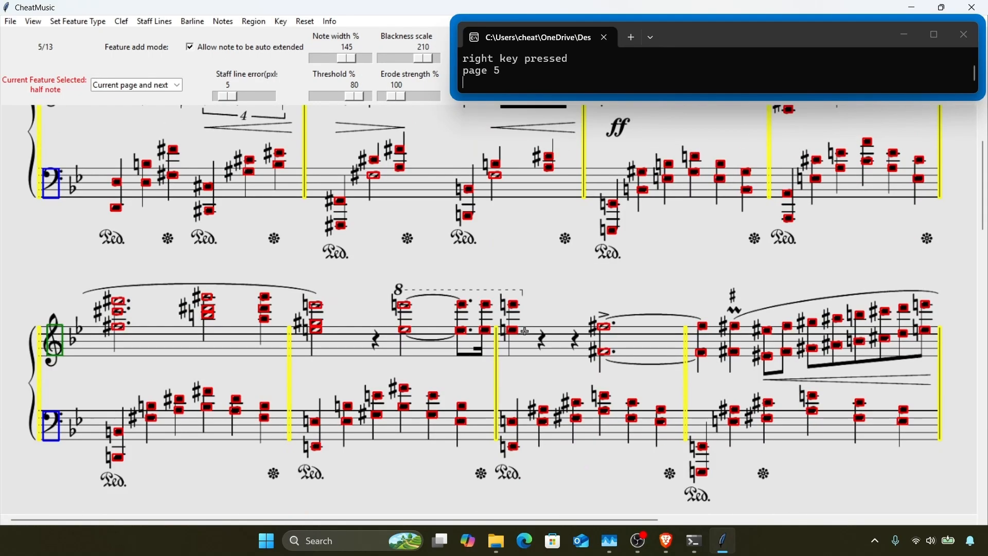
scroll(525, 331, "down", 5)
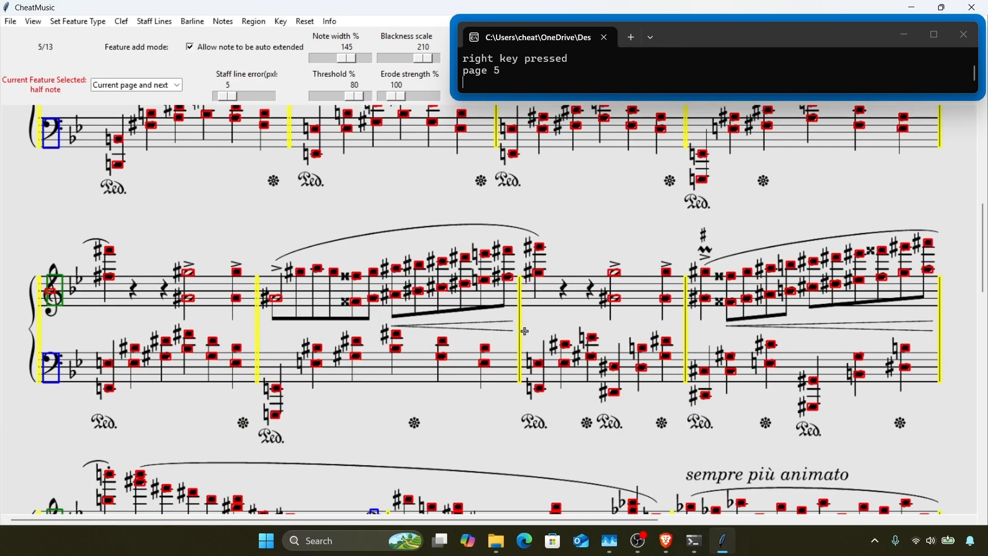
right_click(7, 239)
scroll(174, 350, "down", 5)
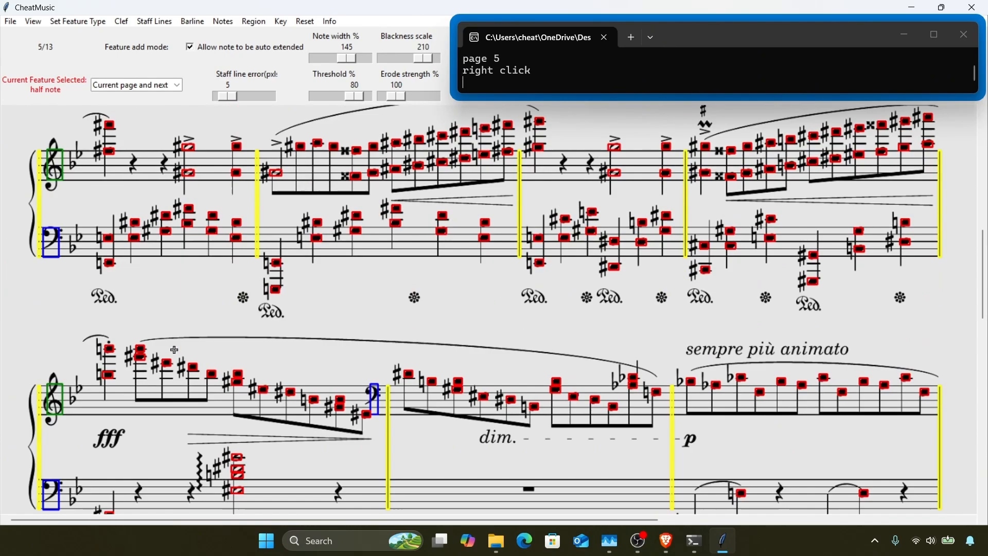
scroll(264, 368, "down", 5)
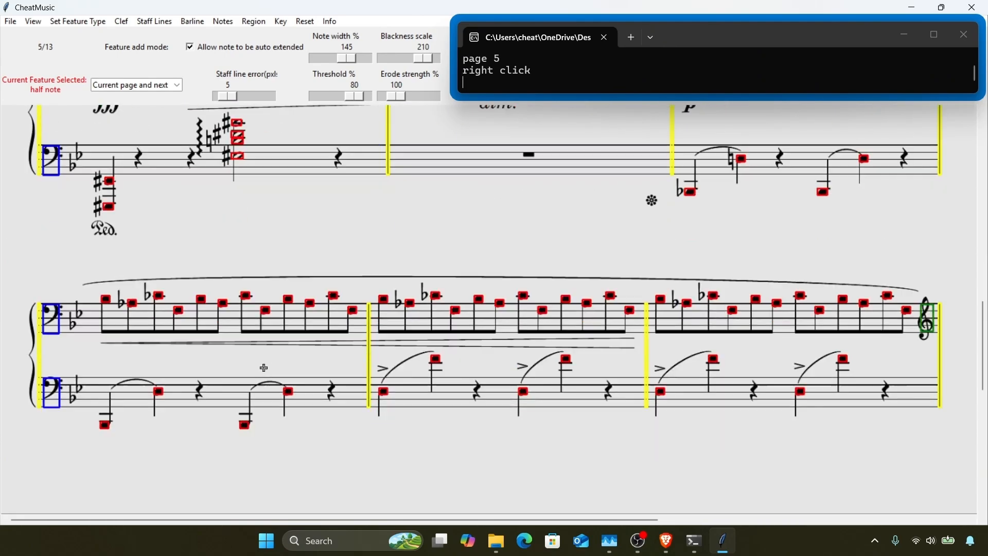
scroll(263, 368, "down", 3)
Step: On printed page 7, delete the false half-note detections on the first system's upper treble clef and the third system's lower-staff treble clef
key("Right")
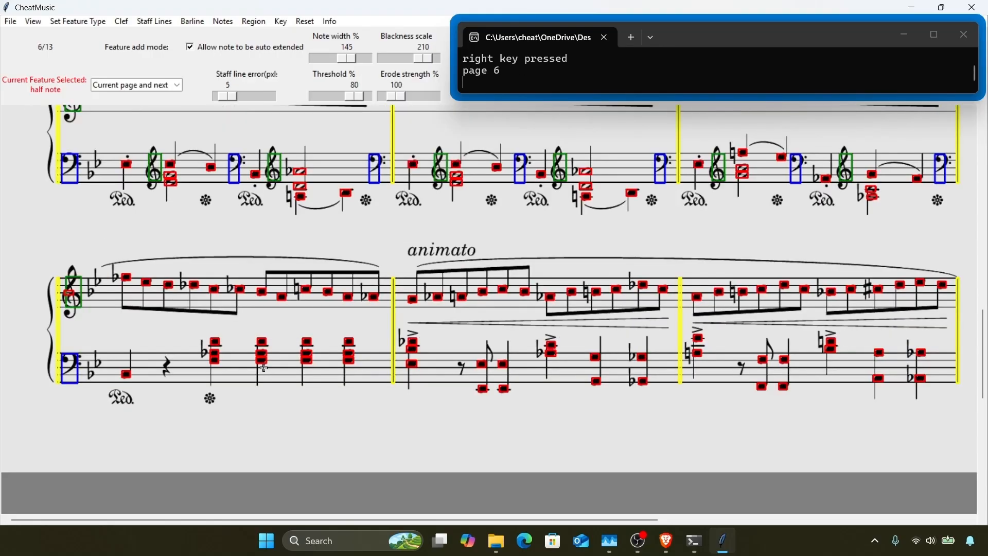
right_click(29, 160)
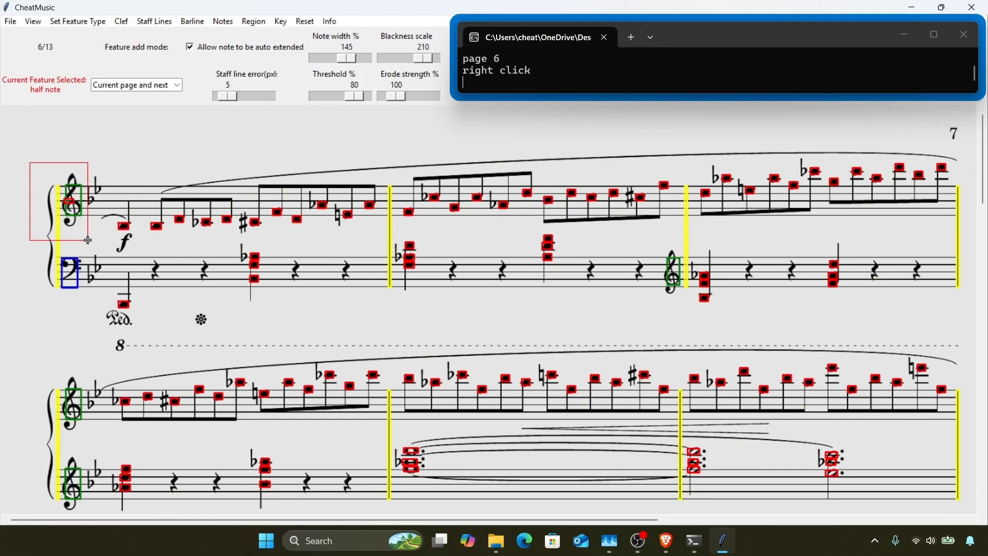
scroll(85, 238, "down", 3)
scroll(84, 238, "down", 5)
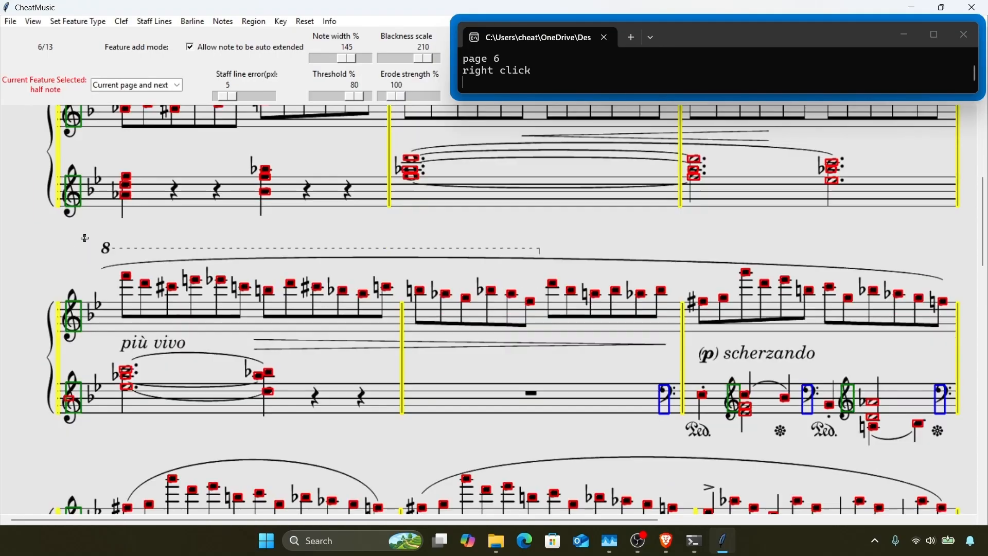
right_click(15, 307)
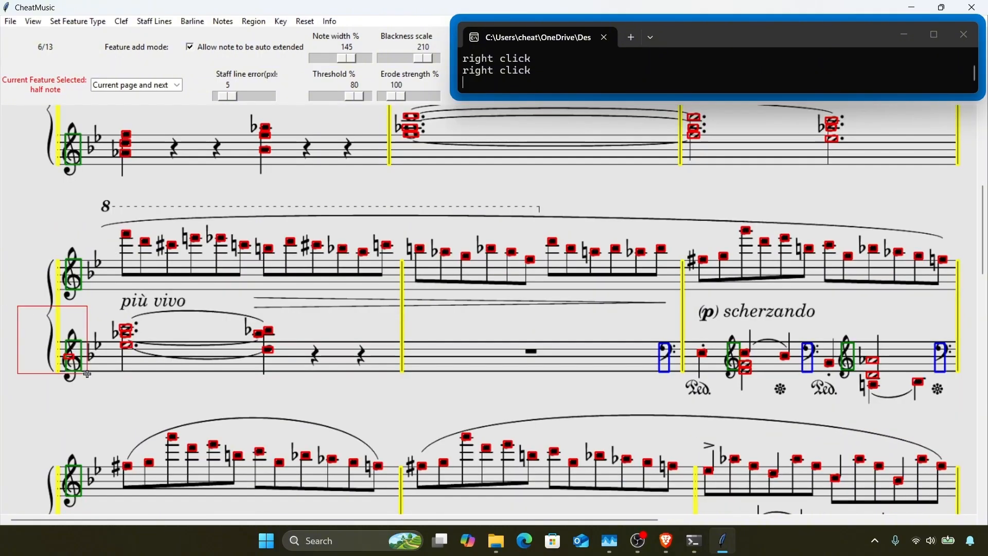
scroll(149, 350, "down", 1)
Step: Delete the false half-note detection on the last system's treble clef on printed page 7
scroll(148, 349, "down", 4)
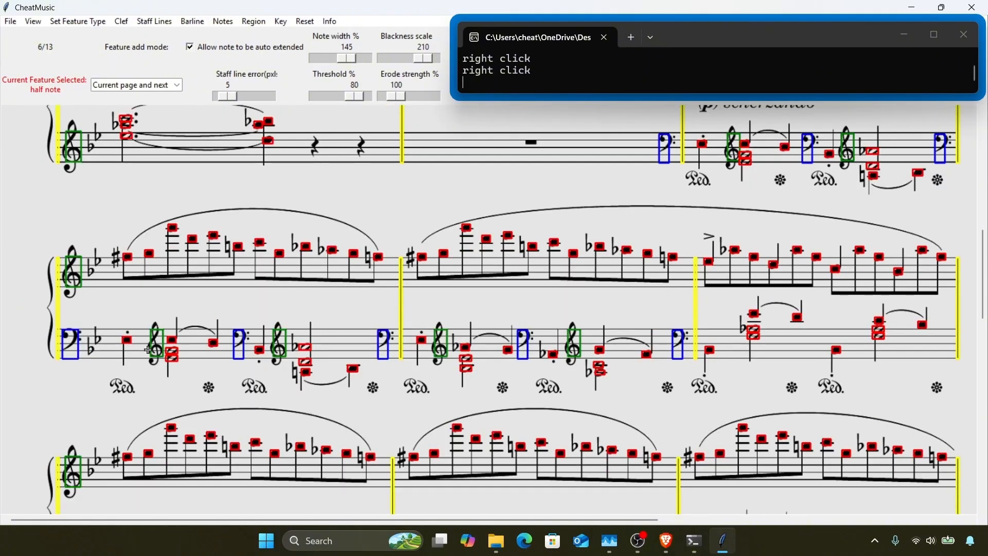
scroll(227, 369, "down", 6)
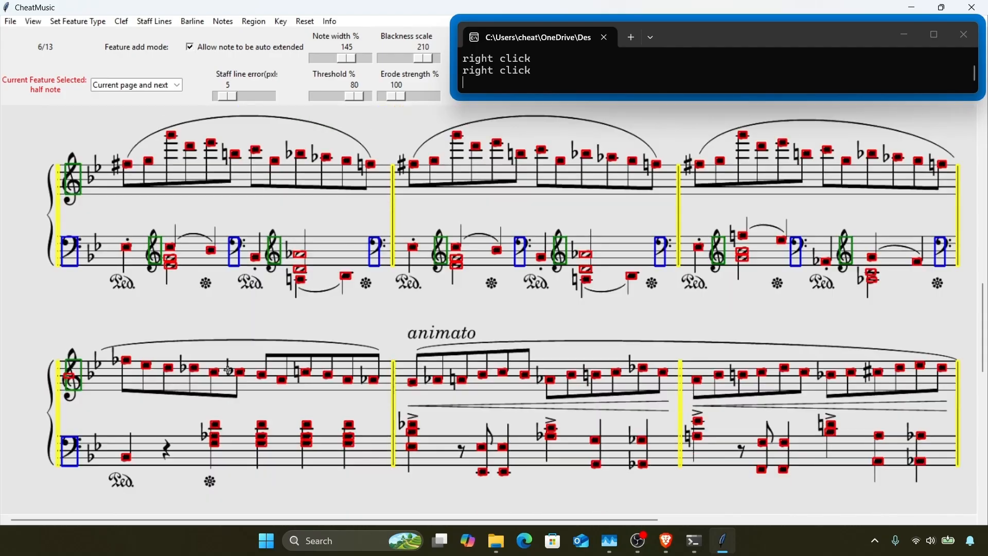
scroll(228, 369, "down", 2)
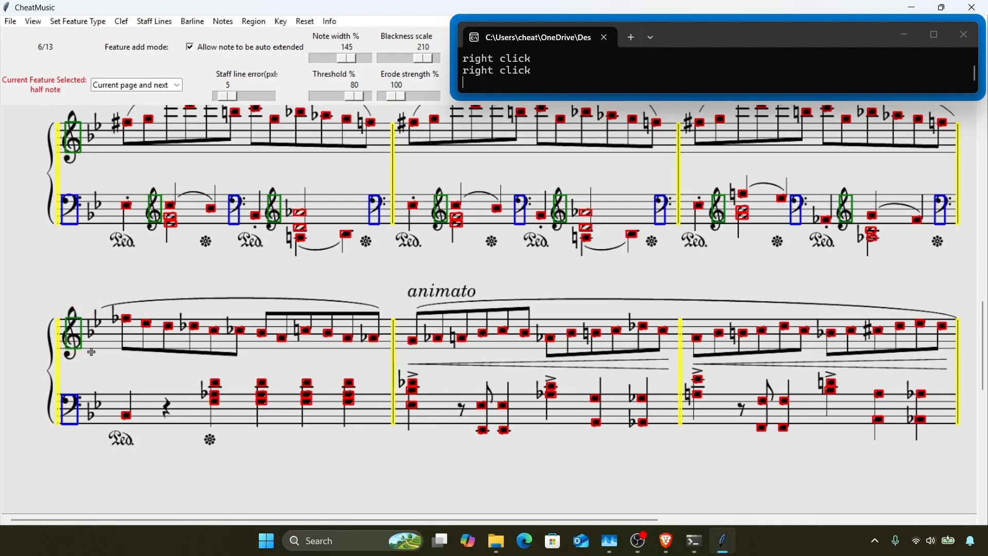
Step: Delete the false half-note detection on the first system's treble clef on printed page 8
key("Right")
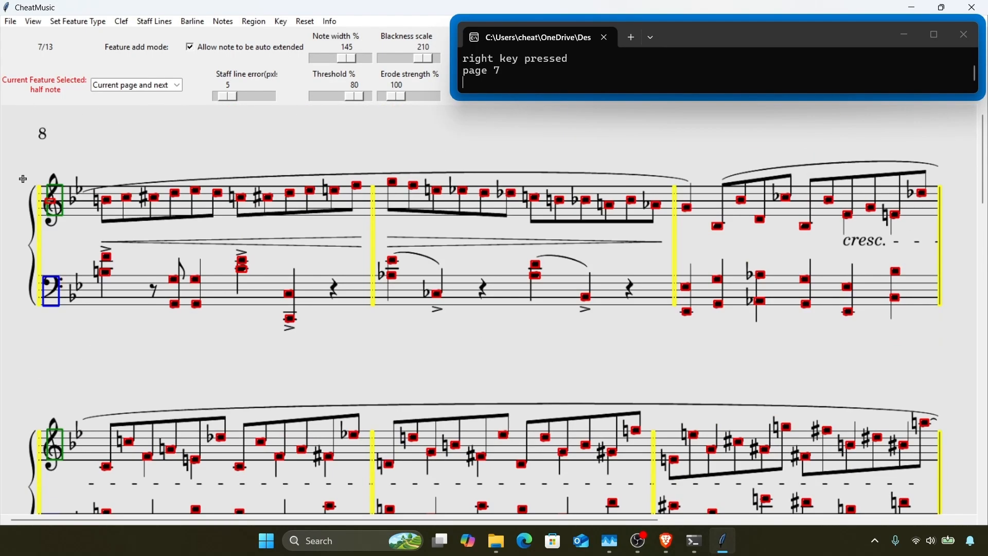
right_click(23, 179)
scroll(77, 229, "down", 4)
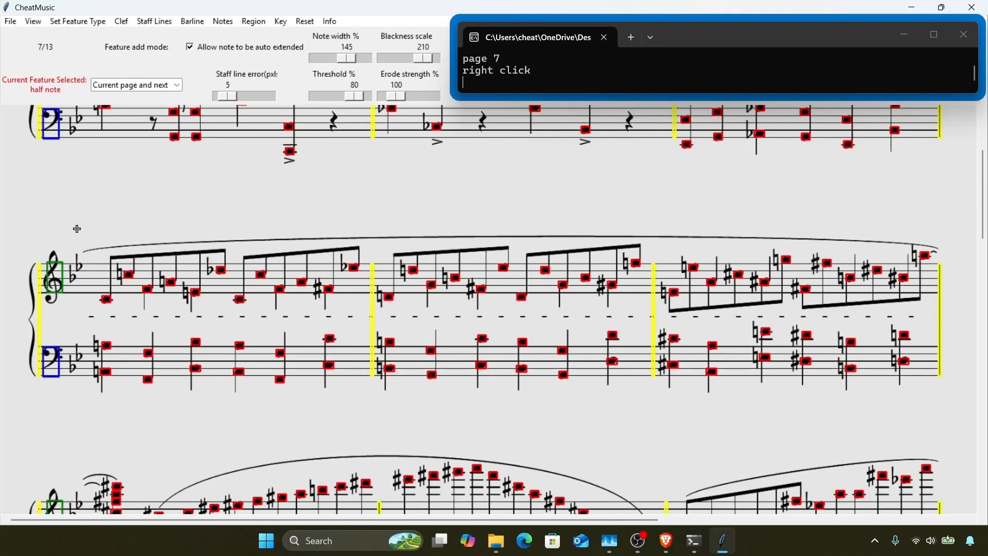
Step: Delete the false half-note detection on the lower-staff treble clef of the last system on printed page 8
scroll(99, 318, "down", 5)
scroll(42, 298, "down", 4)
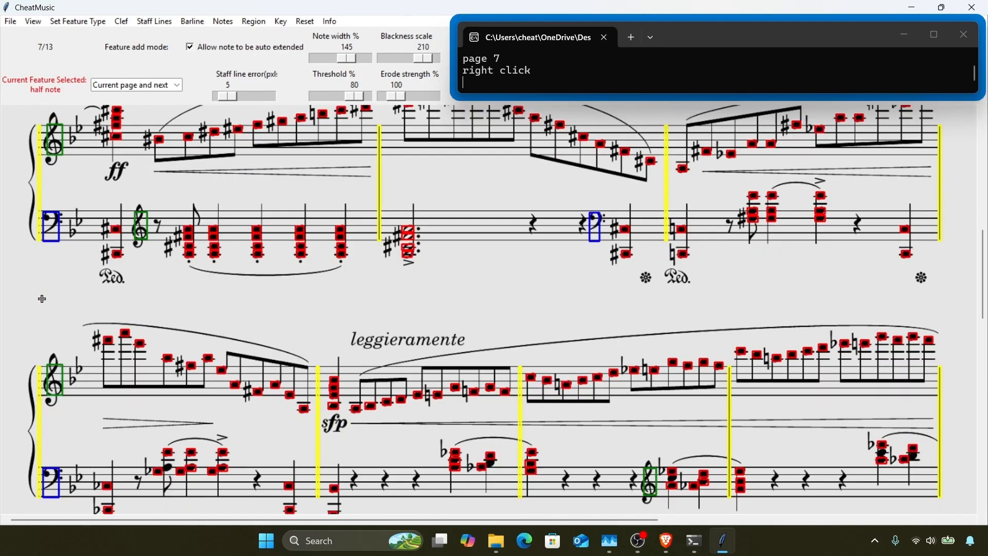
scroll(42, 298, "down", 2)
scroll(43, 298, "down", 2)
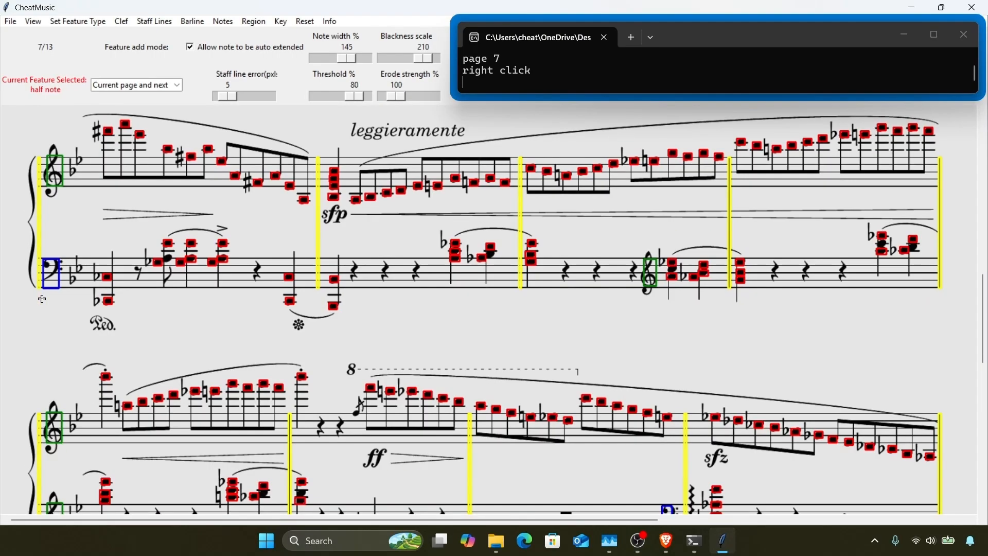
right_click(28, 343)
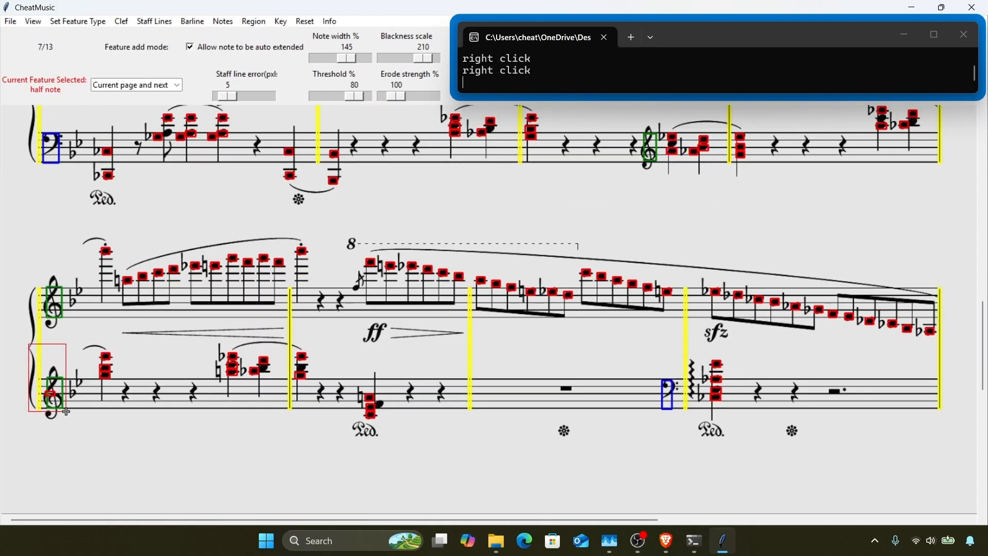
scroll(101, 288, "down", 1)
Step: Delete the false half-note detections on the treble clefs of the first three systems on printed page 9
key("Right")
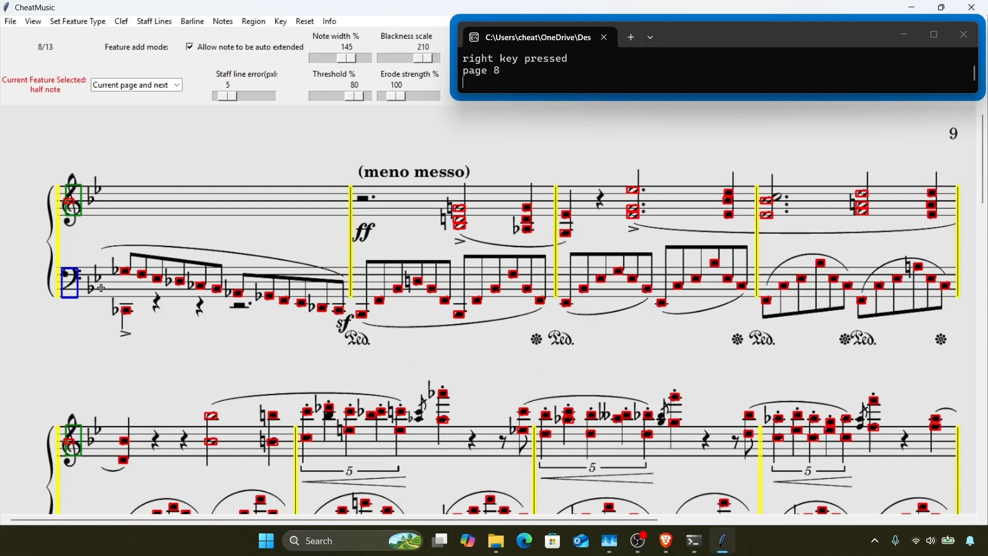
right_click(46, 166)
scroll(91, 220, "down", 3)
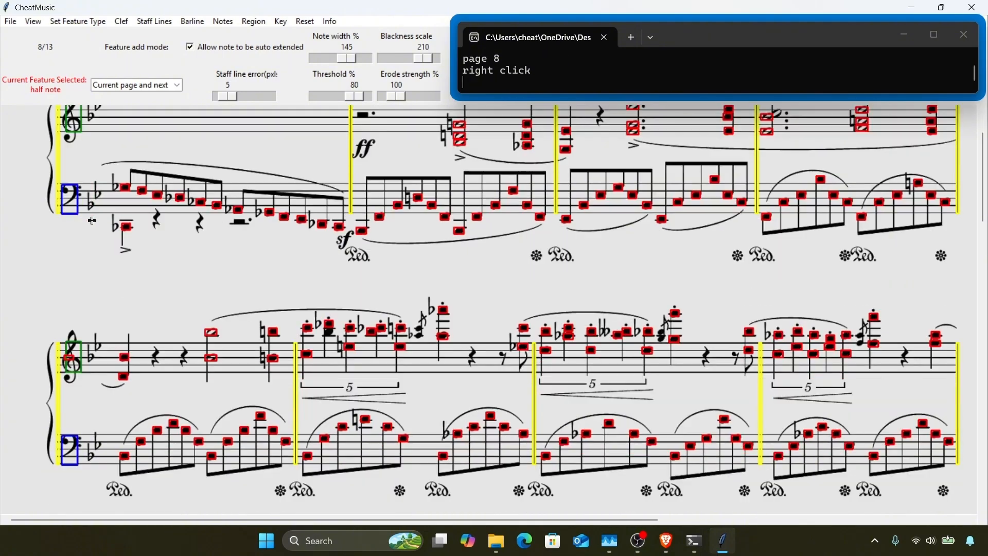
right_click(23, 256)
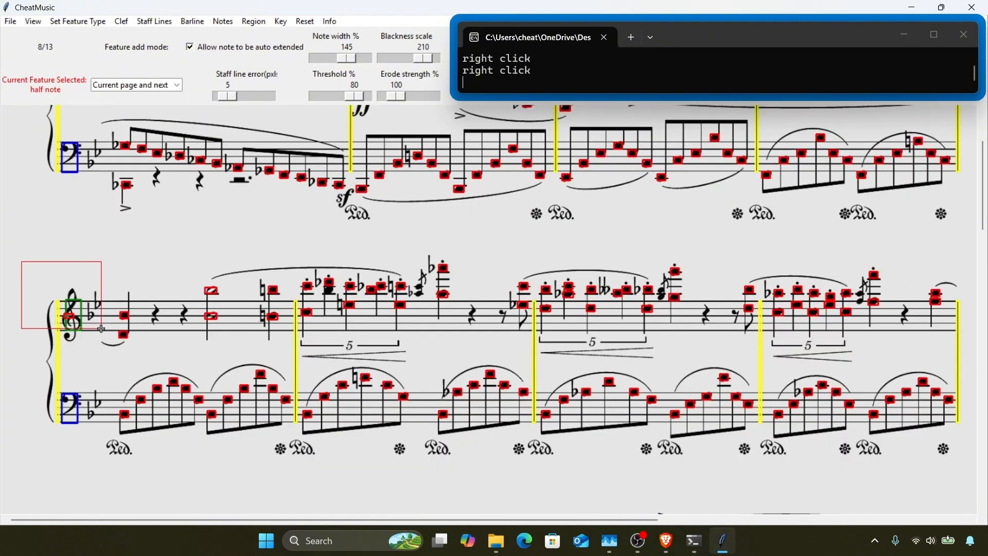
scroll(201, 257, "down", 3)
scroll(201, 256, "down", 2)
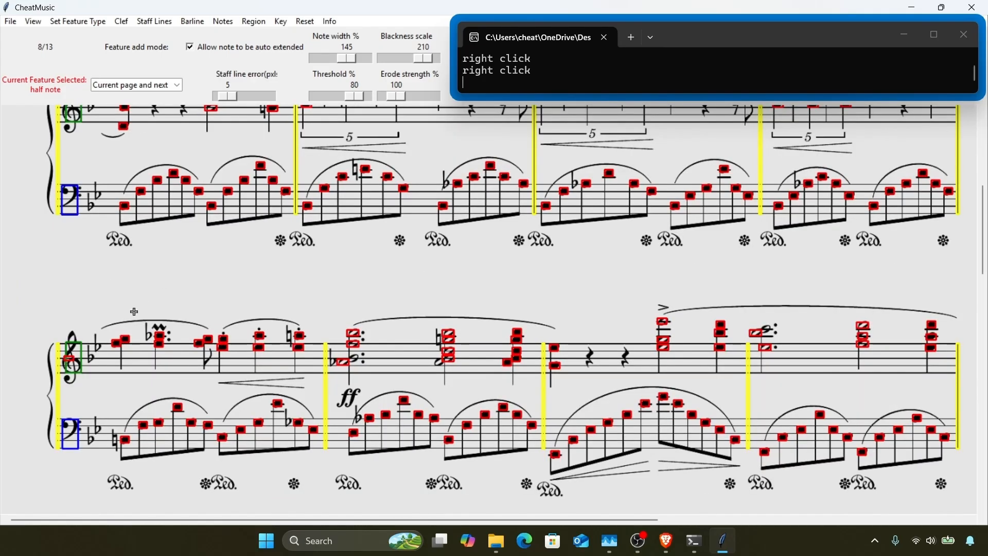
scroll(87, 376, "down", 8)
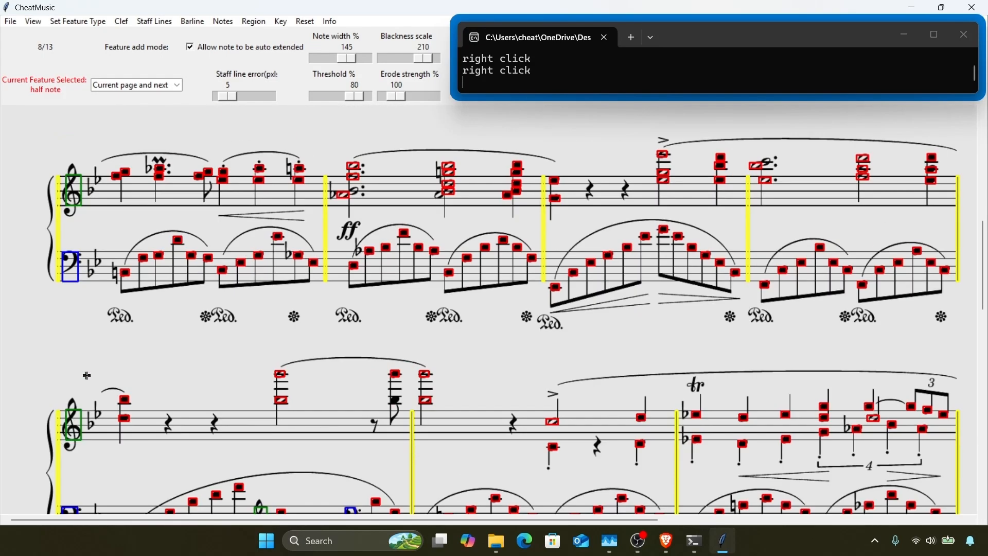
Step: Add the missed quarter note in the last treble chord of the fourth system's first measure on printed page 9 and detect matching notes
key("q")
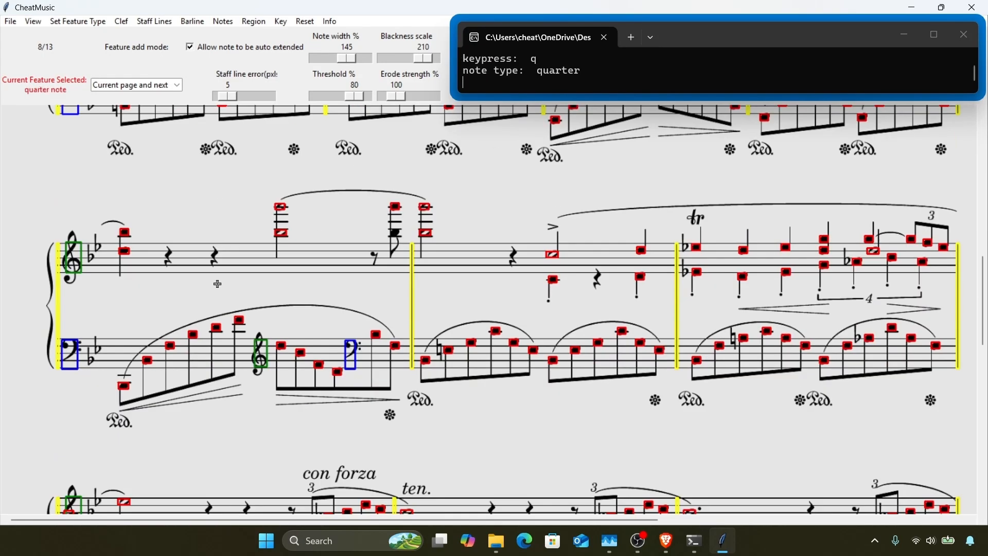
left_click(394, 232)
left_click_drag(389, 228, 400, 236)
key("Return")
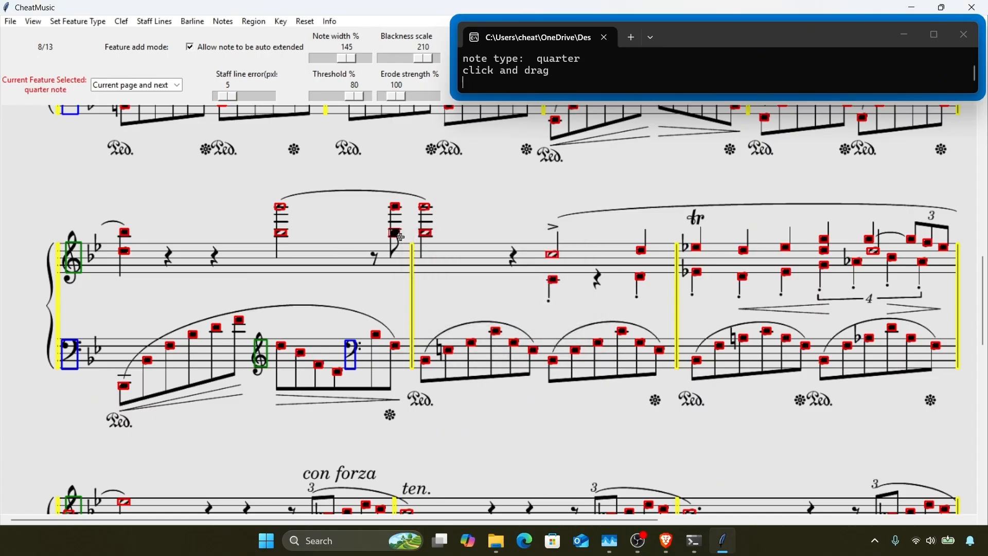
Step: Delete the false note detection on the last system's treble clef on printed page 9
scroll(425, 305, "down", 4)
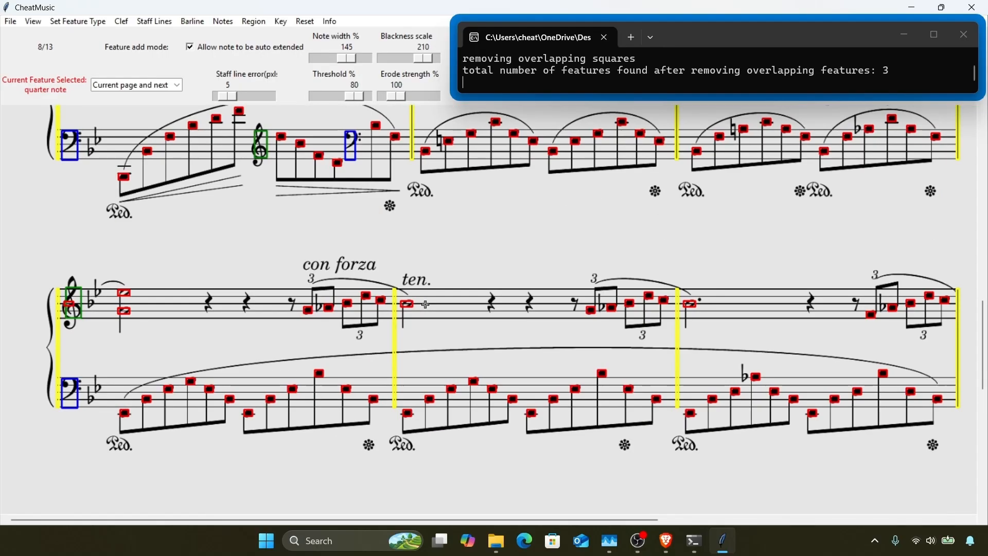
right_click(41, 303)
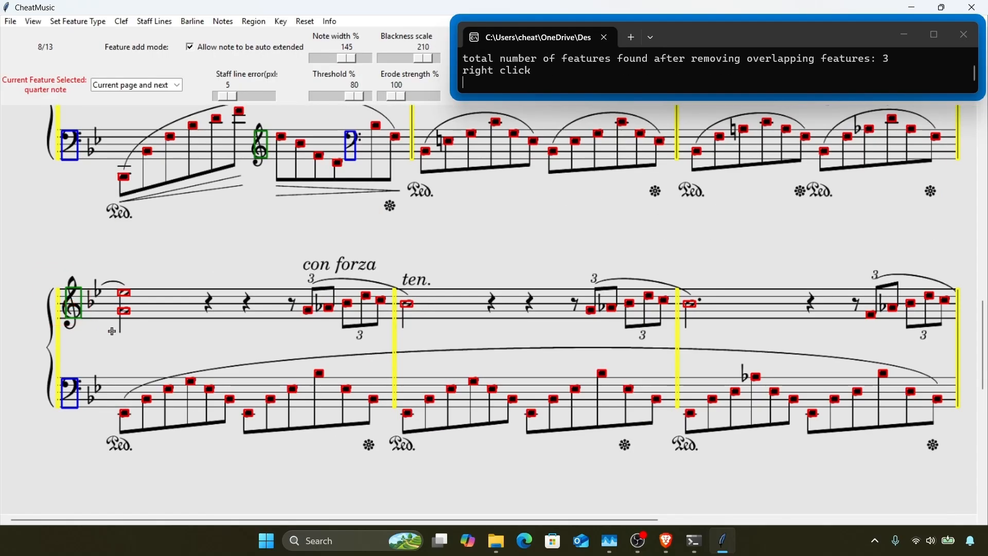
scroll(61, 360, "down", 3)
Step: Delete the false note detection on the first system's treble clef on printed page 10
key("Right")
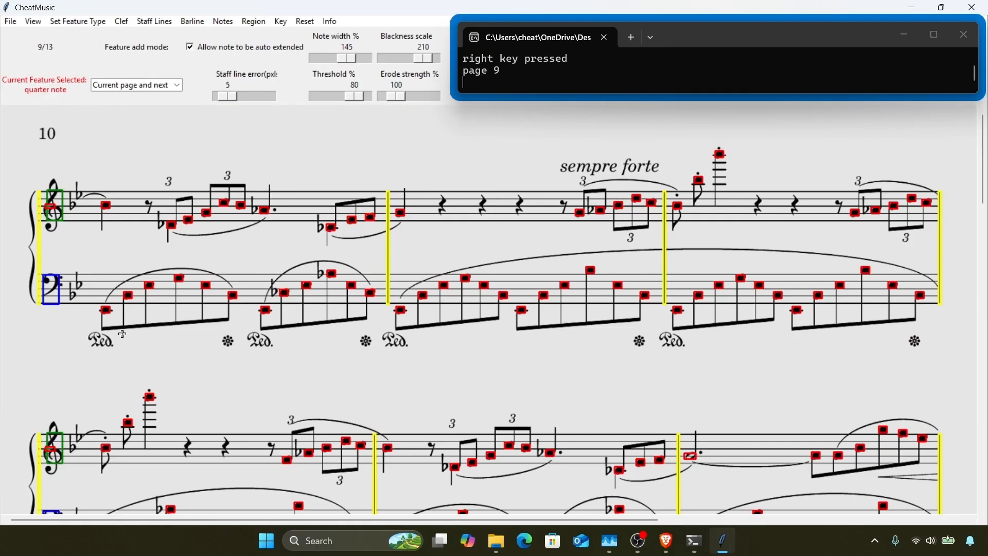
right_click(41, 185)
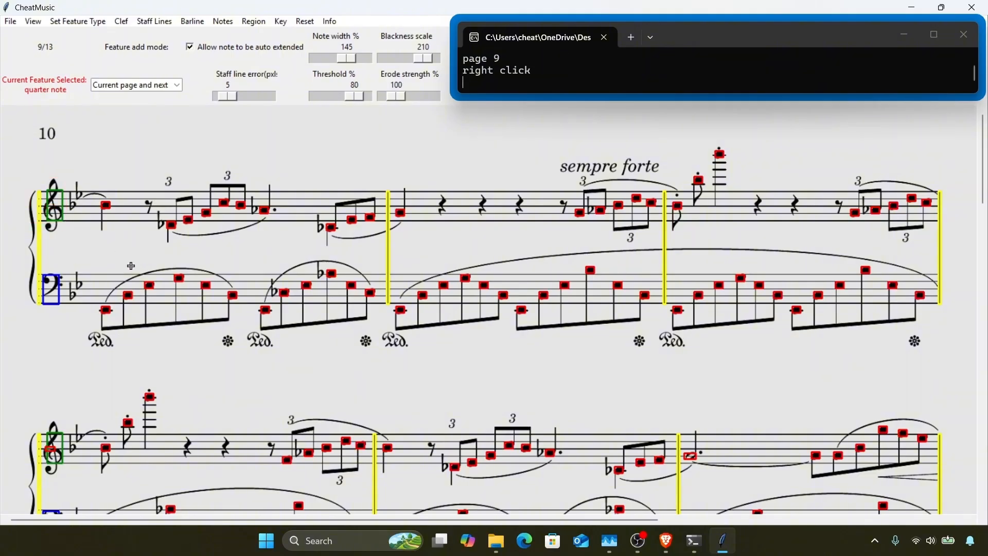
Step: Delete the false note detections on the treble clefs of the second, third and fourth systems on printed page 10
scroll(131, 266, "down", 3)
scroll(131, 266, "down", 2)
right_click(21, 190)
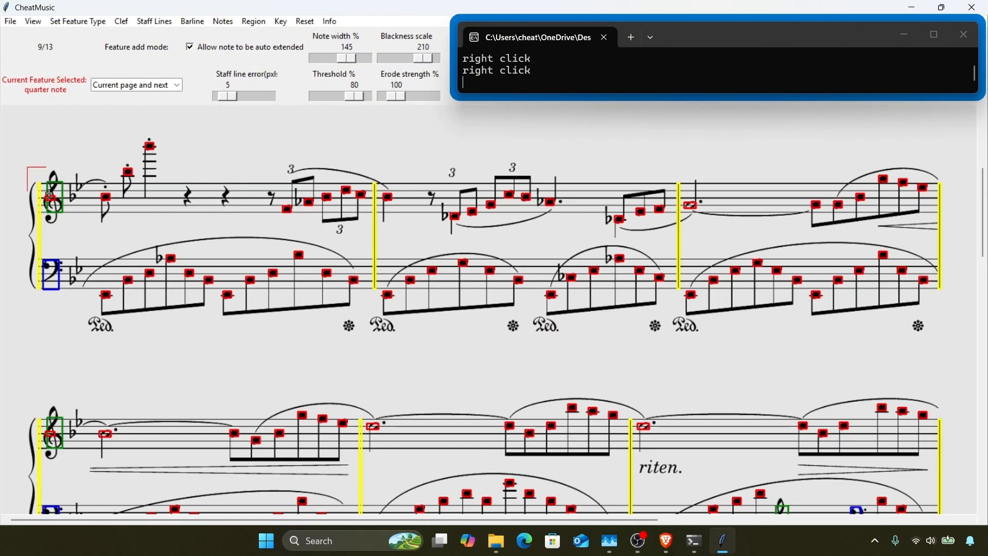
scroll(78, 216, "down", 3)
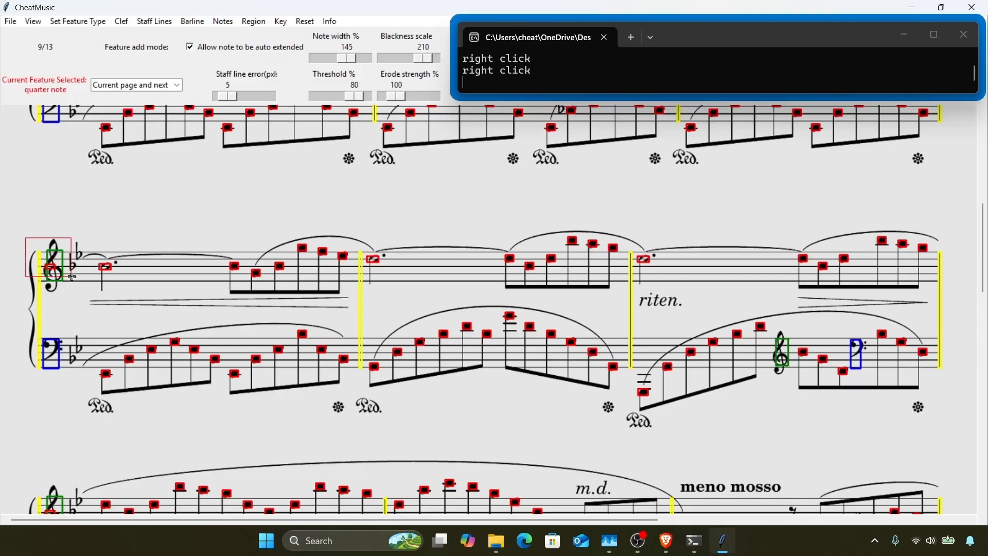
scroll(73, 278, "down", 4)
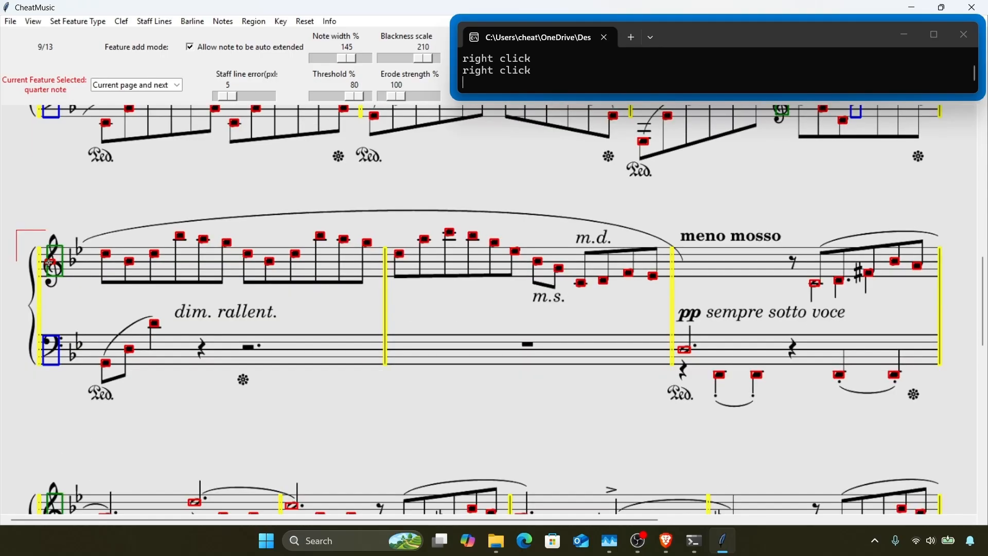
scroll(71, 280, "down", 5)
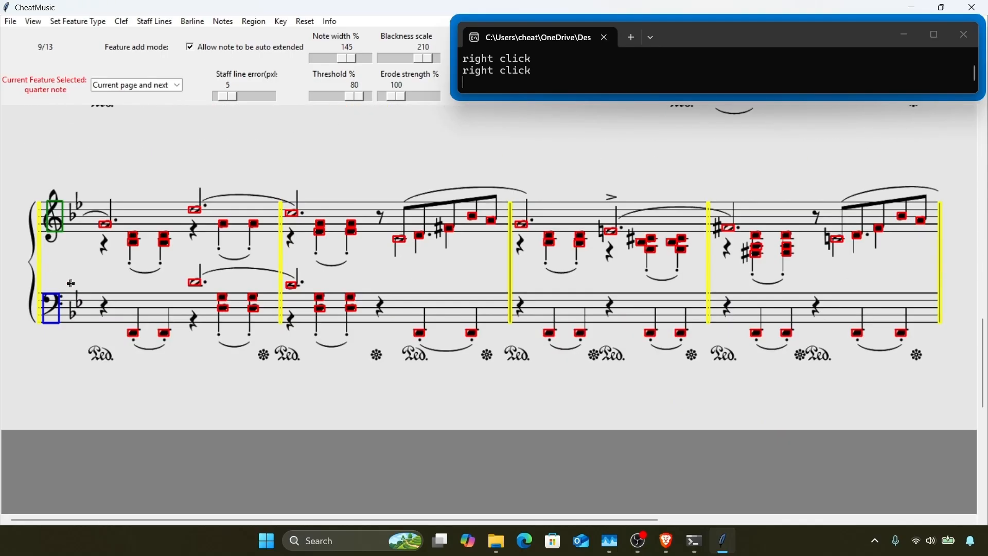
Step: Delete the false note detections on the treble clefs of the first and fourth systems on printed page 11
key("Right")
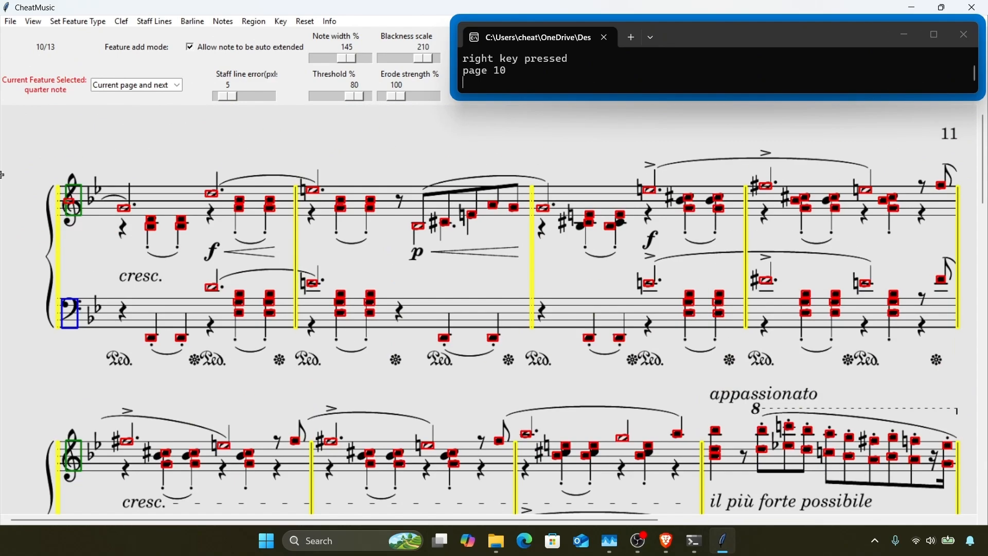
right_click(35, 175)
scroll(94, 224, "down", 3)
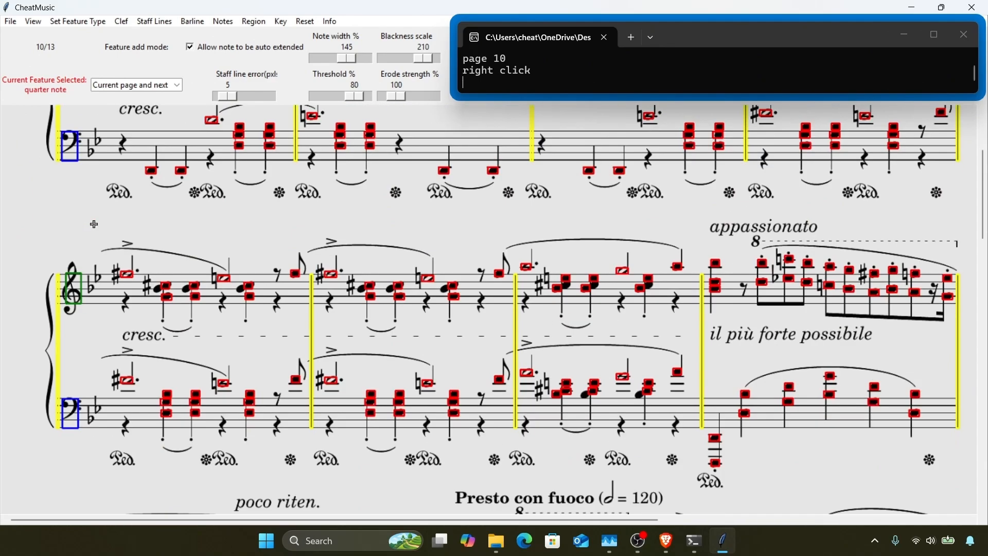
scroll(94, 224, "down", 5)
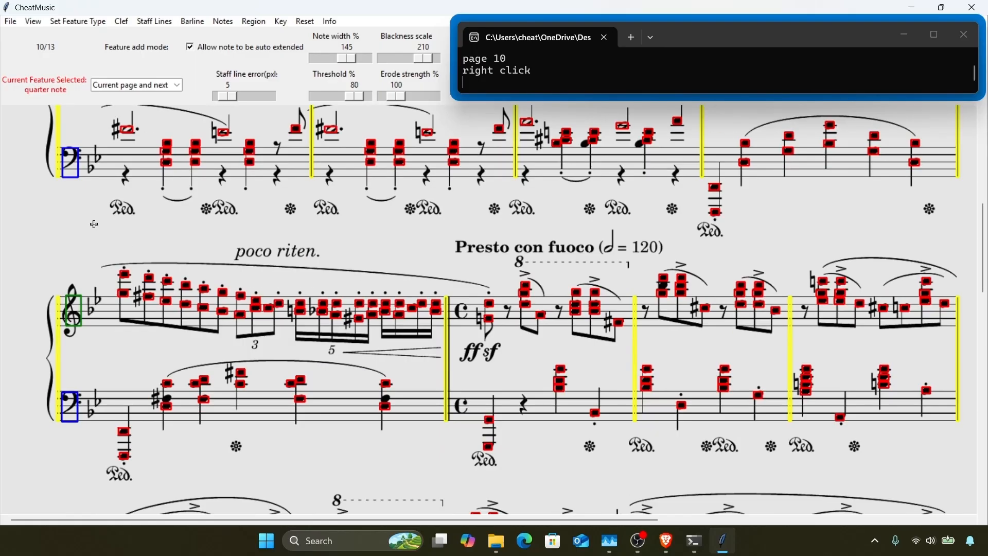
scroll(93, 224, "down", 4)
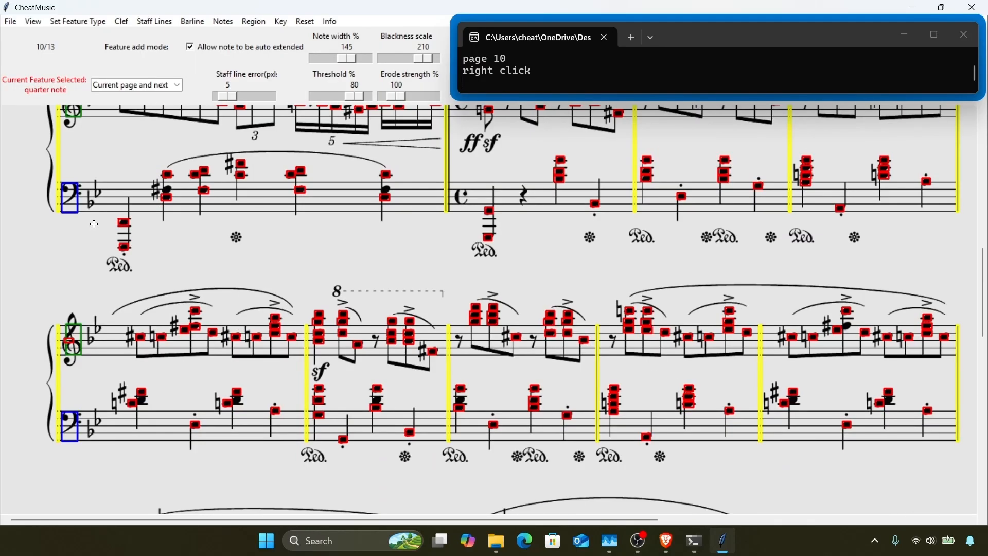
right_click(34, 271)
scroll(90, 367, "down", 2)
scroll(90, 367, "down", 6)
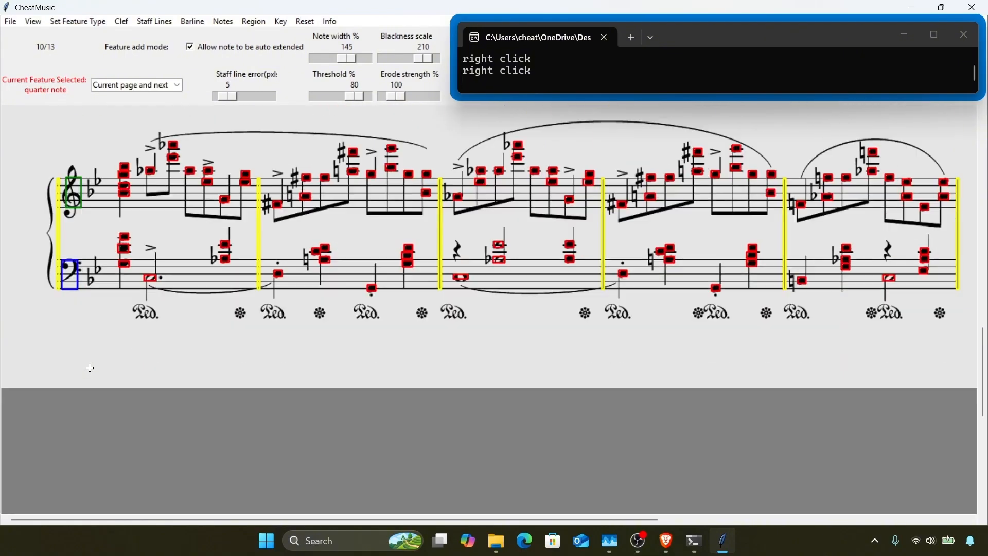
Step: Check every system on printed page 12 for missed notes and false detections
key("Right")
scroll(90, 367, "up", 5)
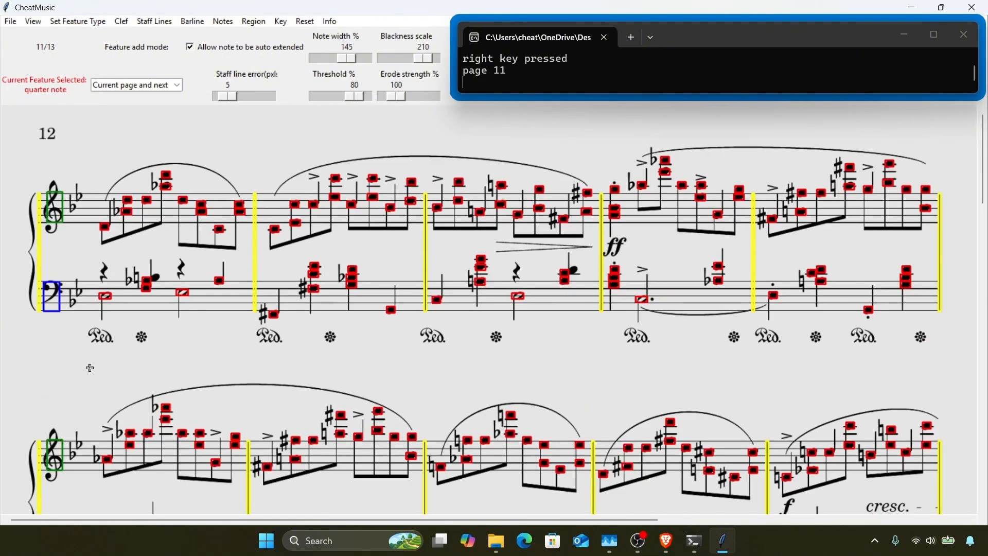
scroll(90, 367, "down", 8)
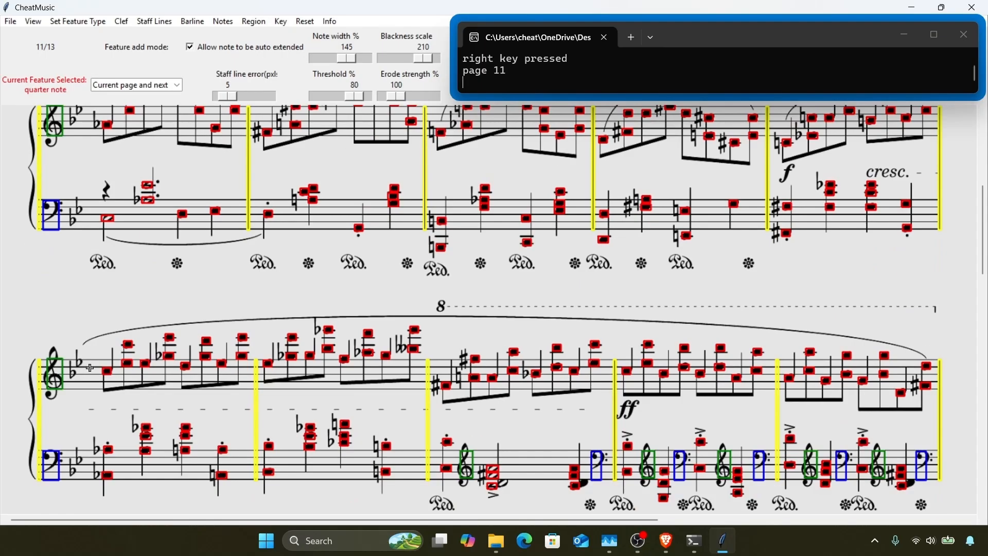
scroll(90, 368, "down", 2)
scroll(90, 368, "down", 6)
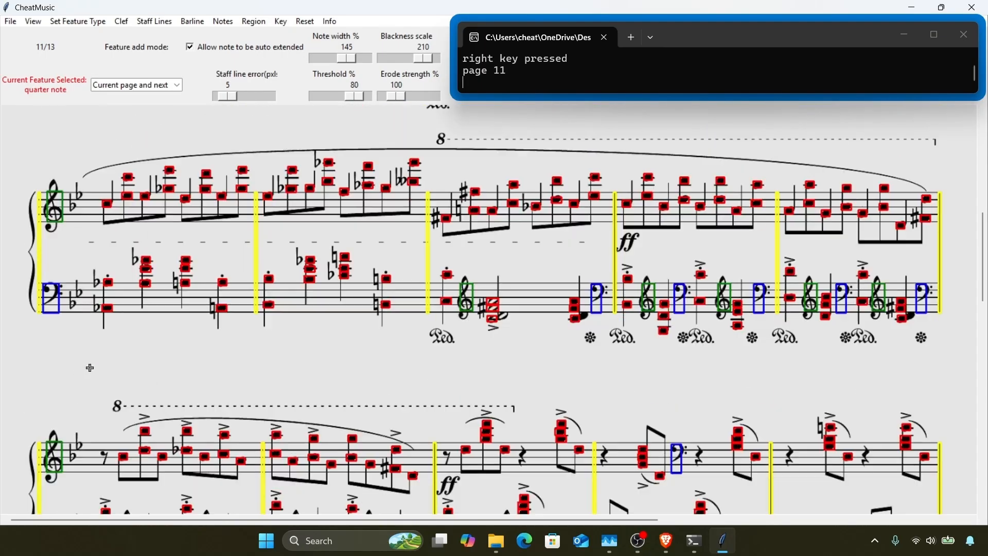
scroll(90, 367, "down", 5)
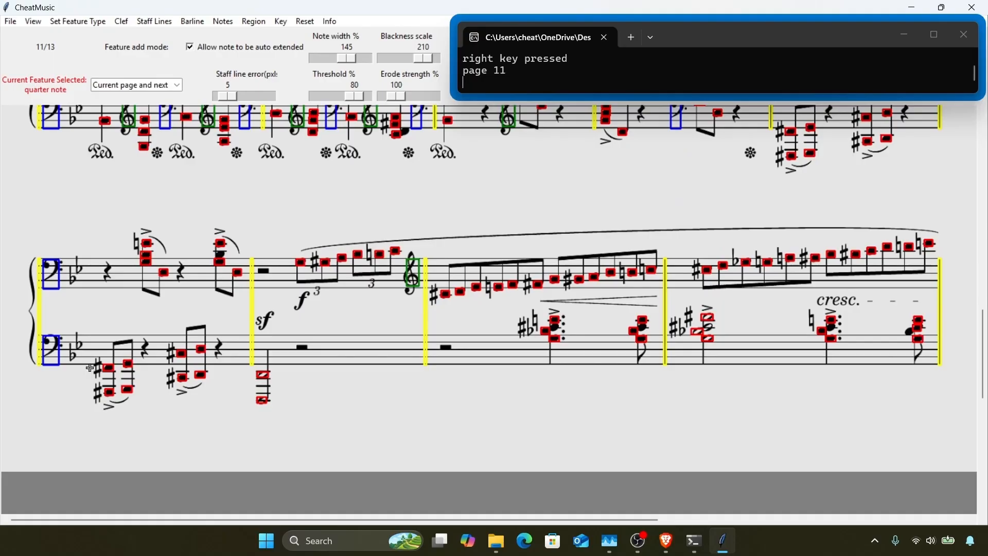
Step: Delete the false note detection on the last system's treble clef on printed page 13
key("Right")
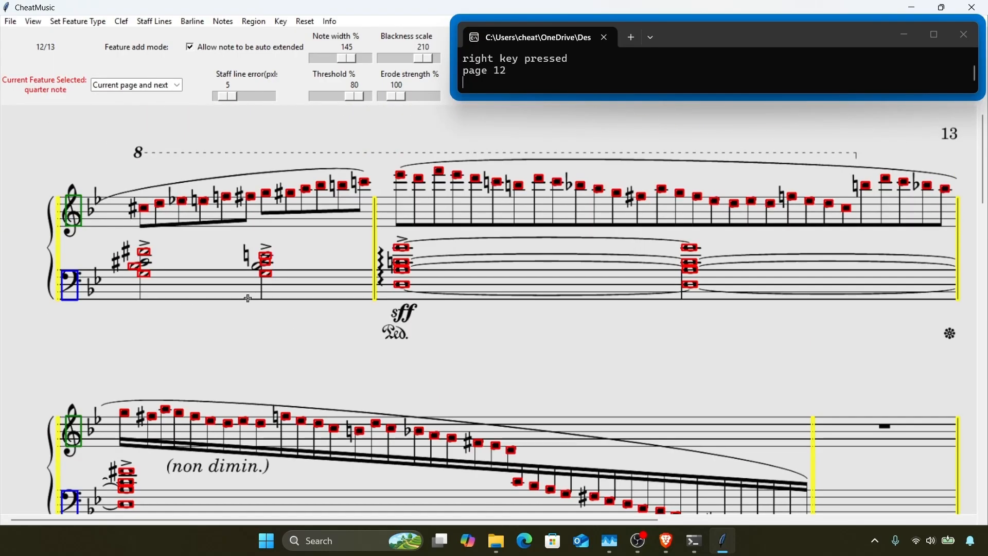
scroll(248, 299, "down", 10)
scroll(248, 298, "down", 4)
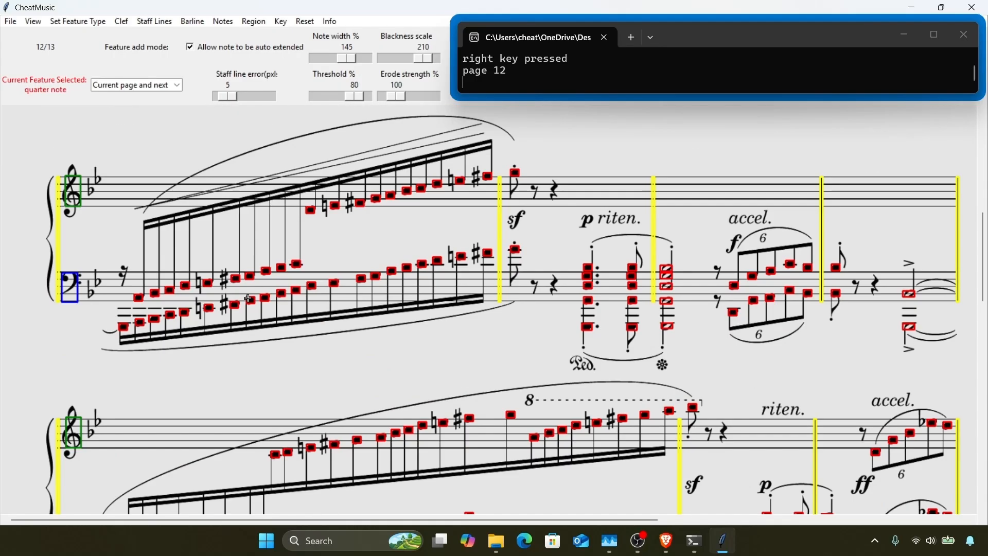
scroll(248, 298, "down", 5)
scroll(248, 298, "down", 3)
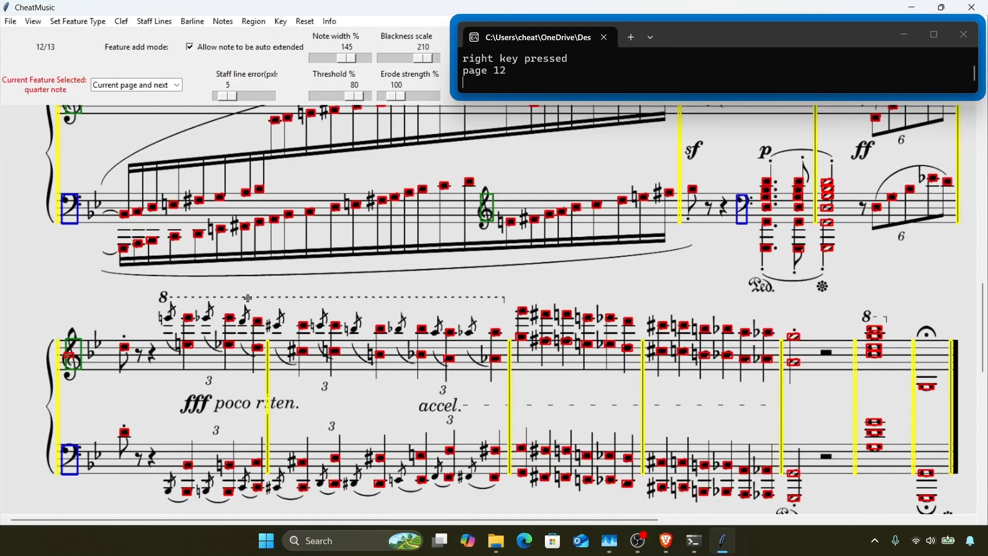
right_click(65, 309)
scroll(97, 391, "down", 1)
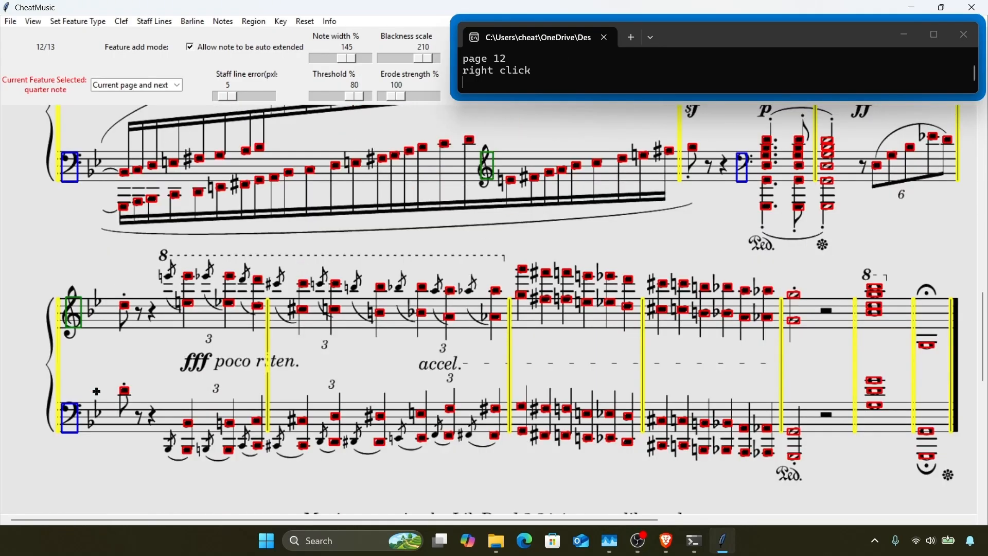
scroll(97, 391, "down", 1)
Step: Clear false detections from the title area on the first page, and auto extend and center the notes with note width 135%
key("Right")
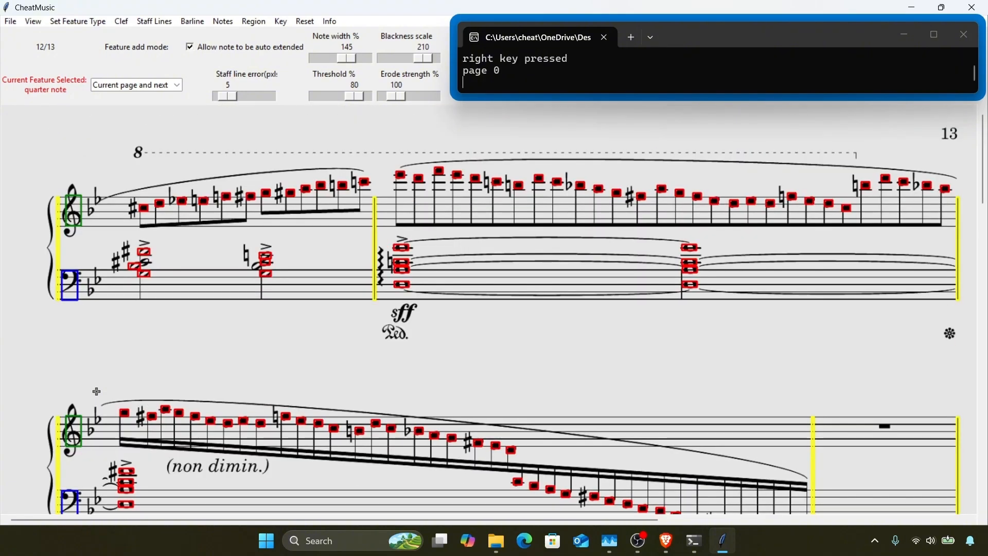
left_click_drag(451, 128, 578, 164)
left_click_drag(353, 62, 348, 62)
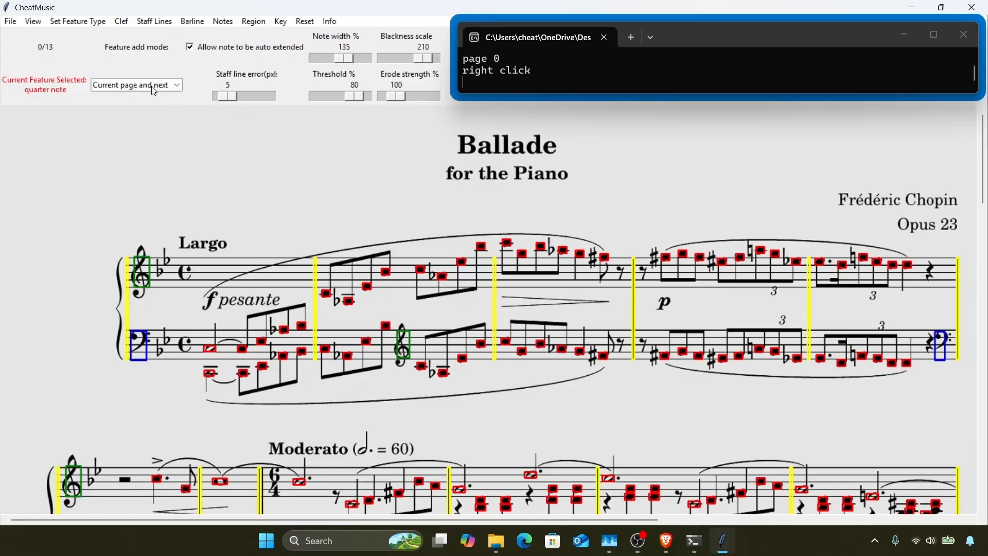
left_click(226, 22)
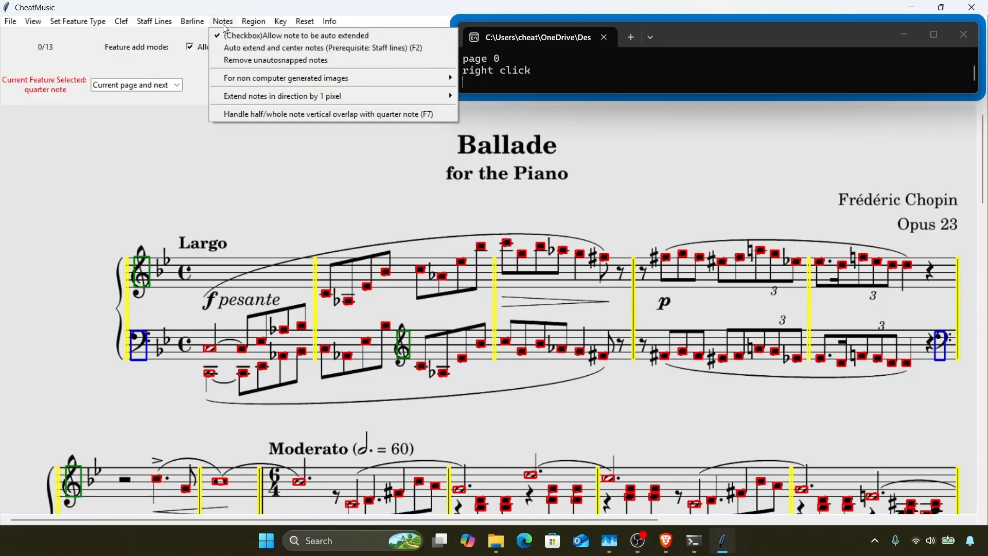
left_click(245, 50)
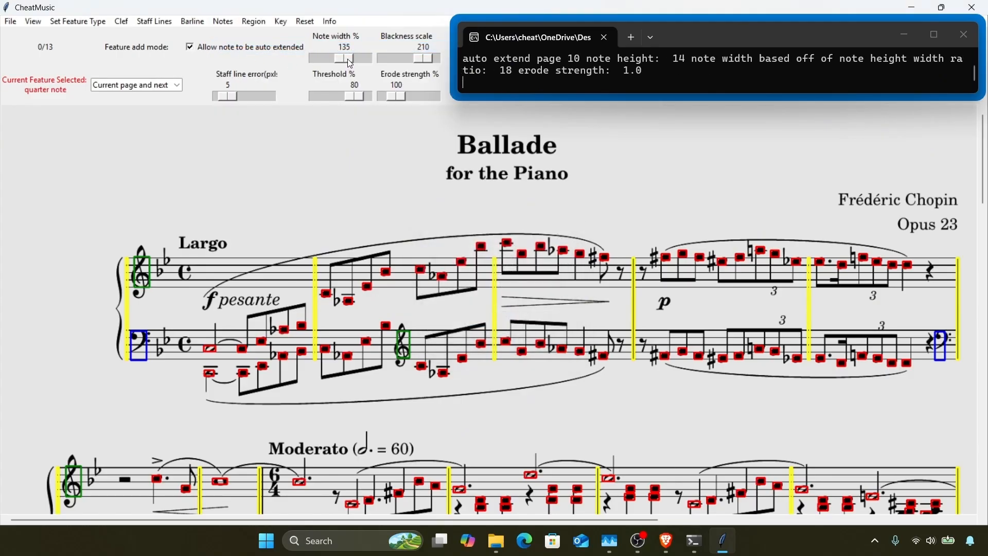
Step: Auto extend and center the notes on all pages again at note width 120% and at 105%
left_click_drag(346, 59, 341, 59)
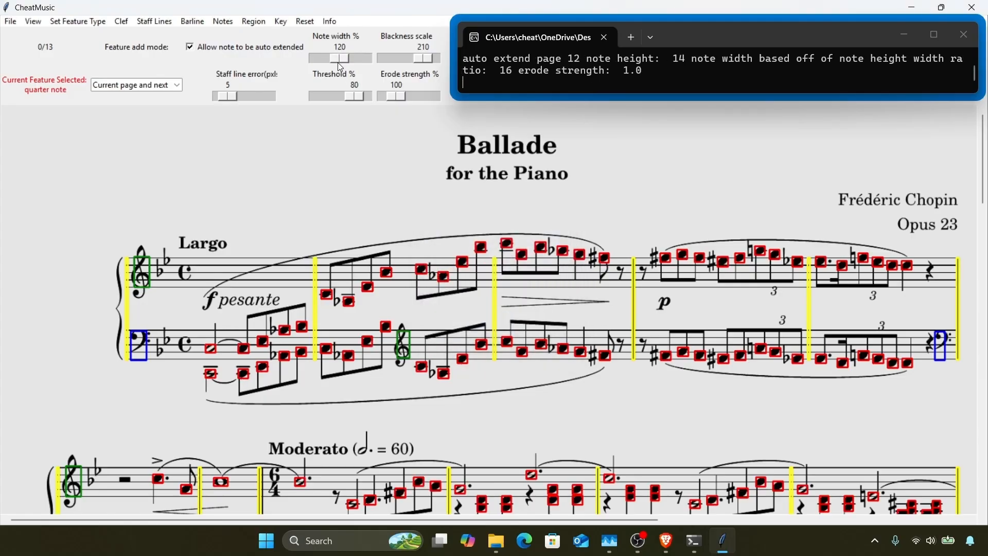
left_click_drag(337, 63, 333, 63)
key("F2")
Step: Handle the vertical overlap of half and whole notes with quarter notes on pages 0 to 12
left_click(226, 22)
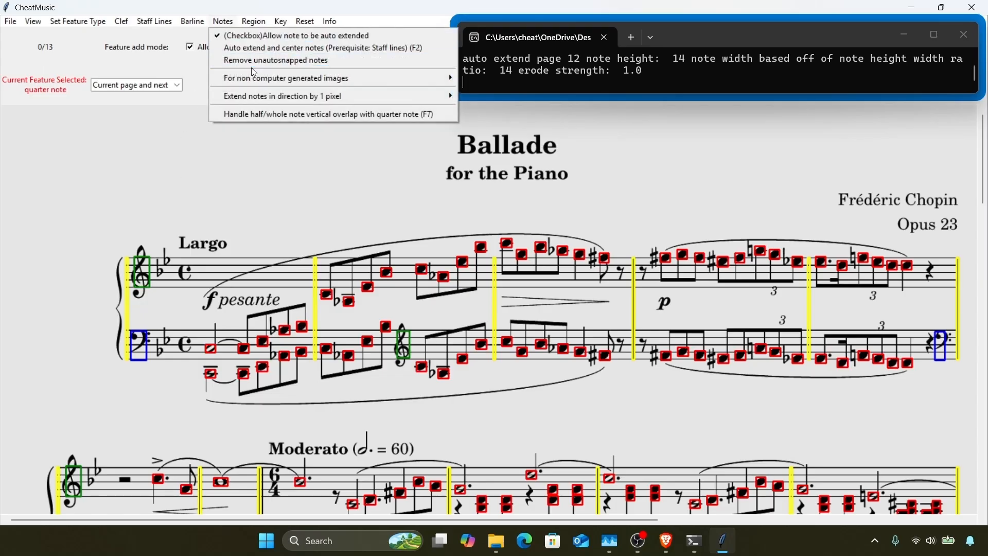
left_click(267, 114)
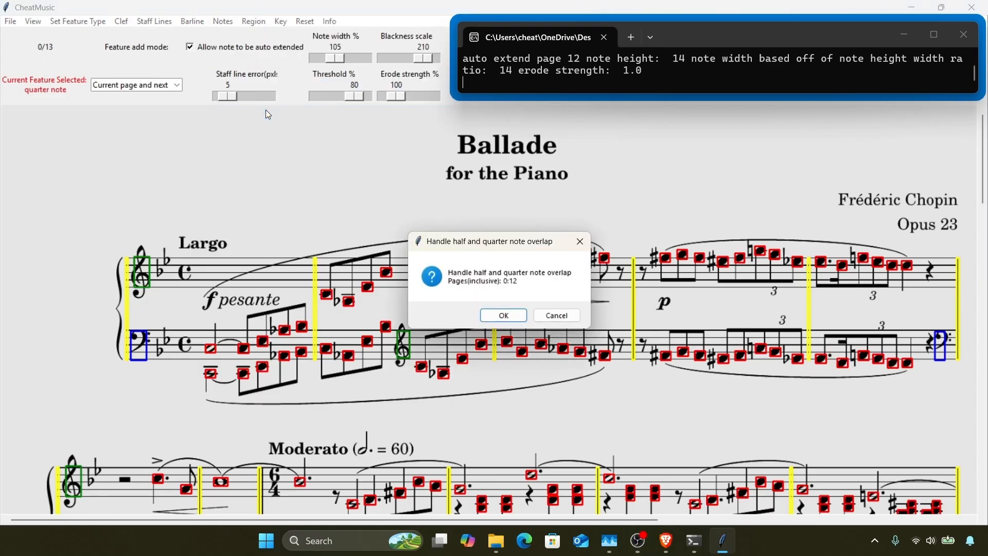
key("Return")
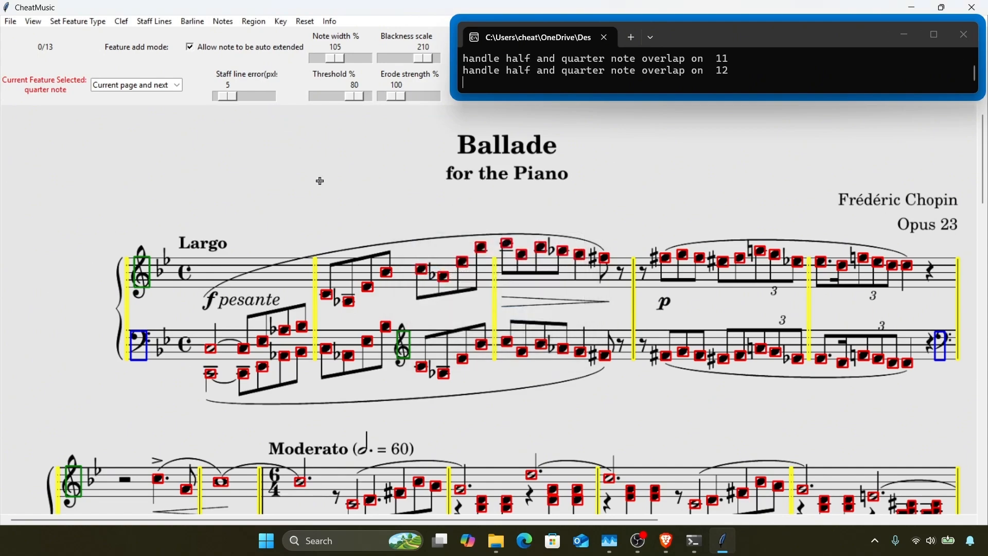
Step: Calculate the notes on pages 0 to 12, overwriting existing results
left_click(254, 22)
left_click(268, 58)
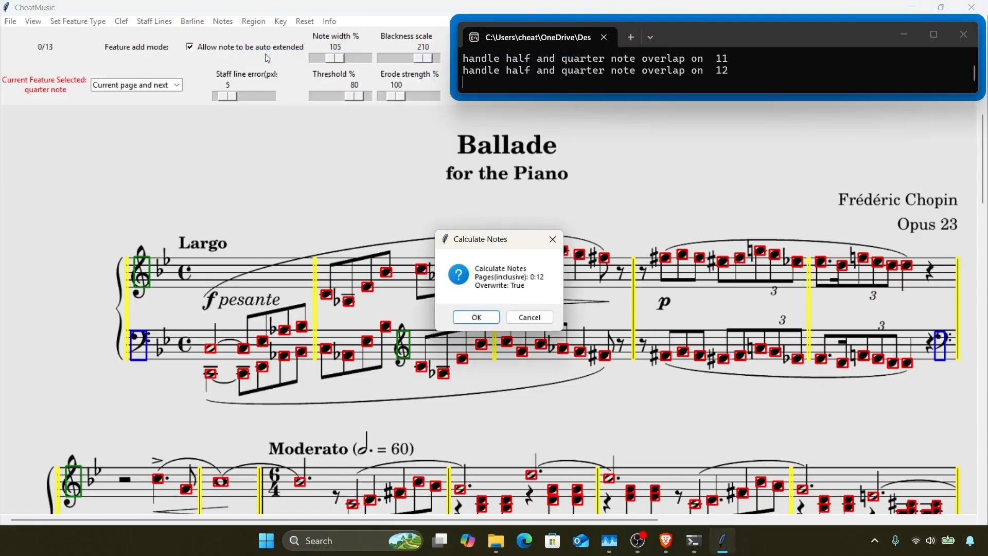
key("Return")
Step: Remove the unautosnapped notes from all pages
left_click(222, 22)
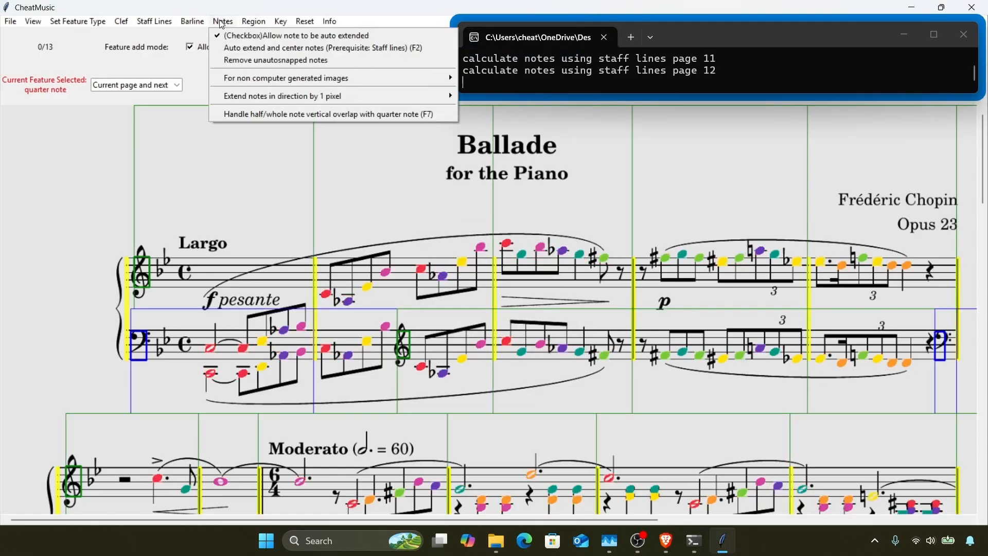
left_click(244, 63)
key("Return")
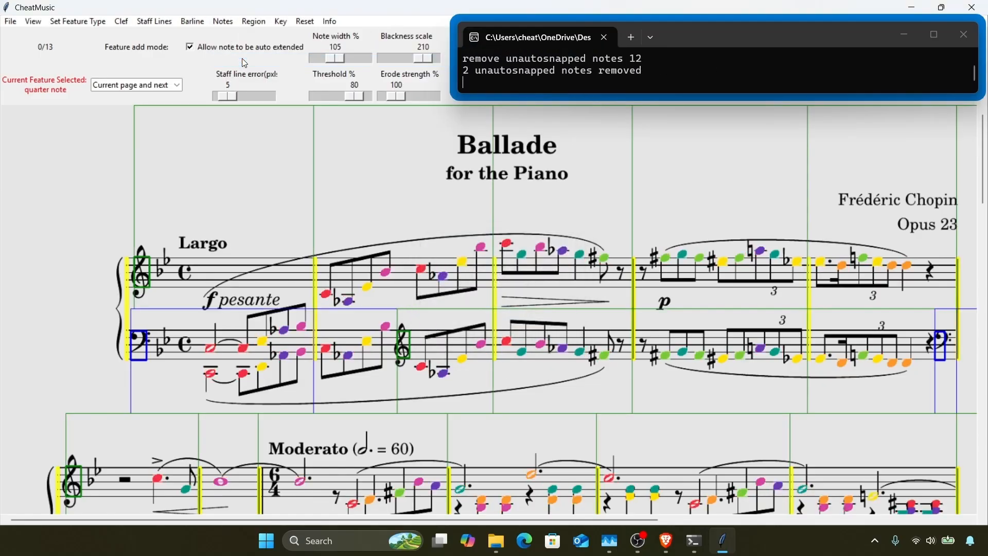
Step: Add the missed small notes around the trill in the first page's last bass staff as single quarter notes, and open printed page 2
key("o")
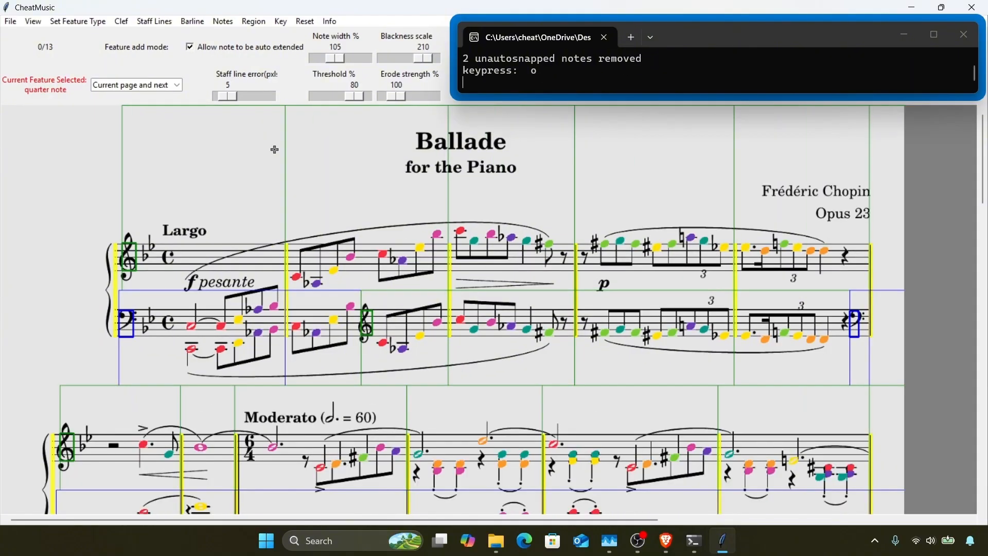
scroll(319, 257, "down", 5)
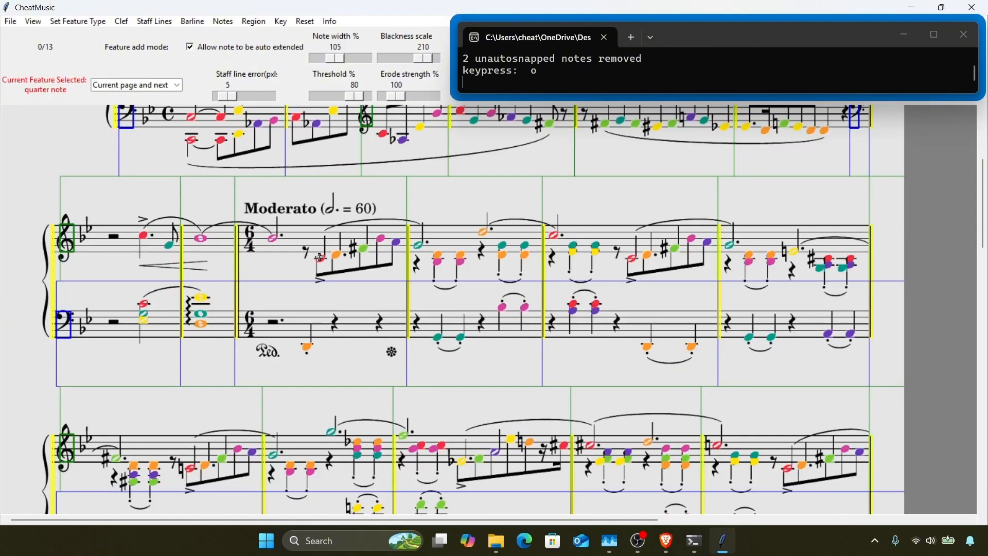
scroll(320, 257, "down", 4)
scroll(319, 257, "down", 3)
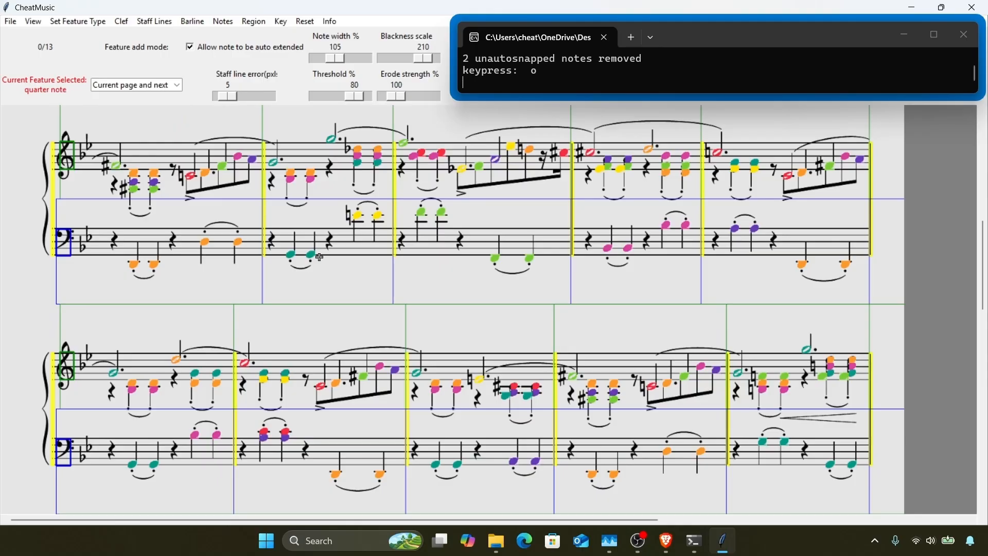
scroll(319, 257, "down", 6)
scroll(319, 257, "down", 1)
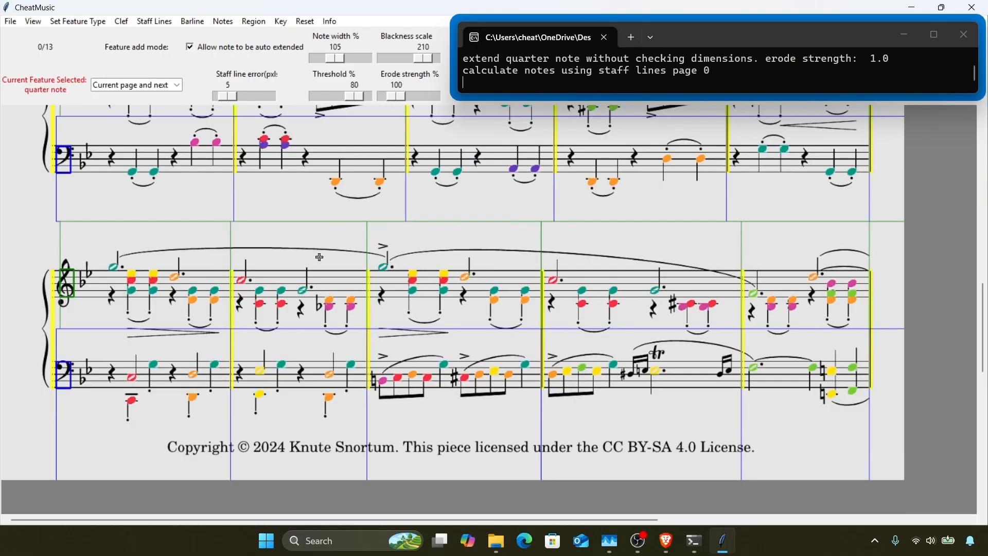
key("F12")
key("q")
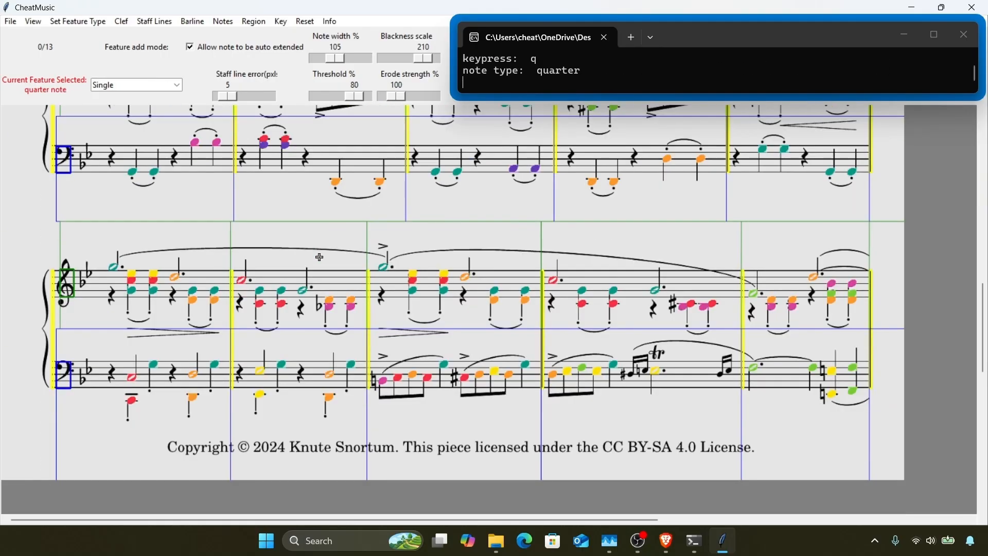
left_click(627, 368)
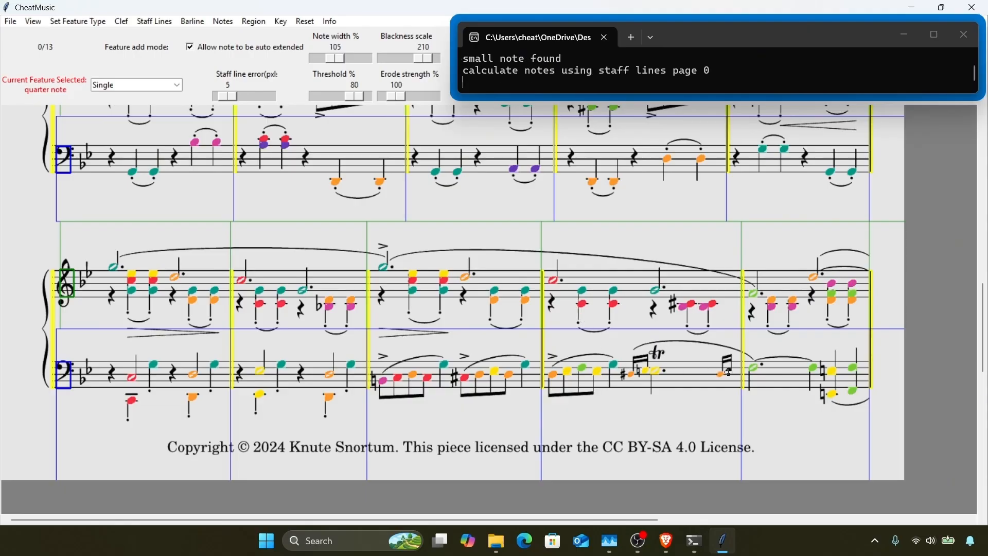
key("Right")
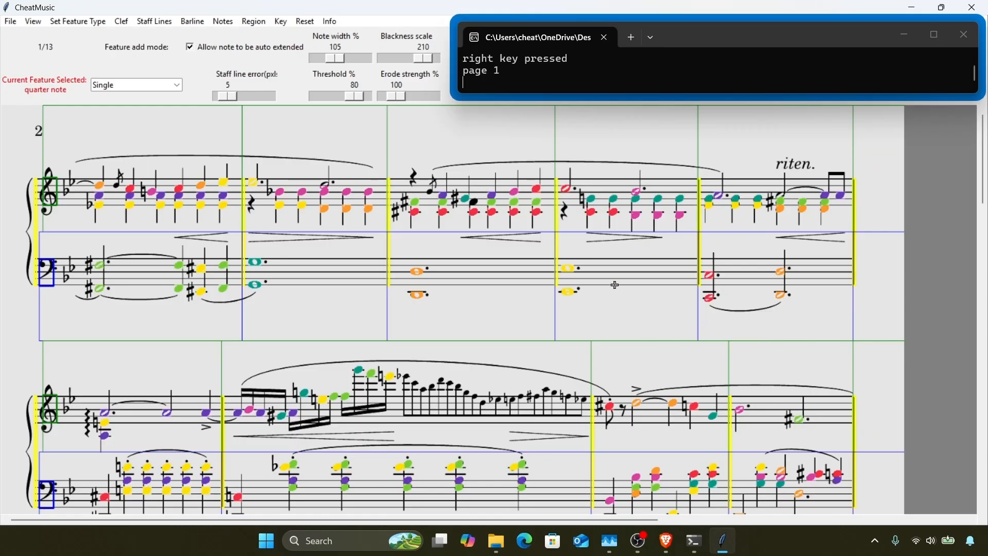
Step: Add the missed small quarter notes and the missed half notes in the first system's treble staff, and recalculate the note letters
left_click(119, 185)
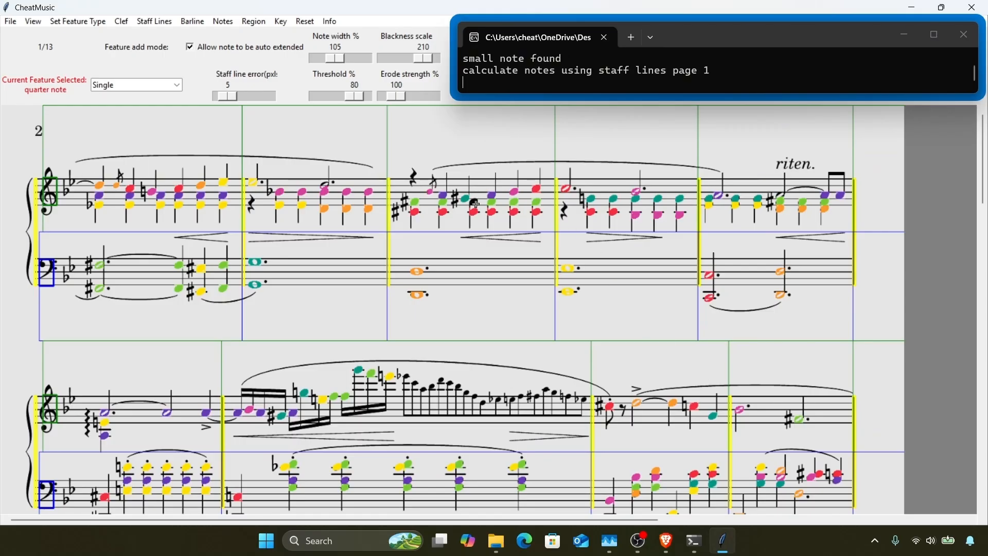
key("h")
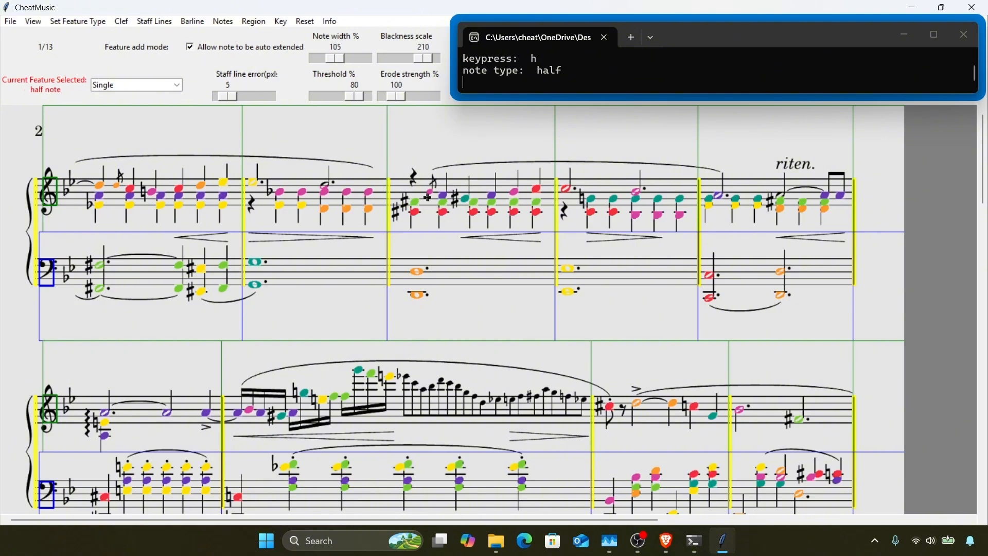
left_click(326, 185)
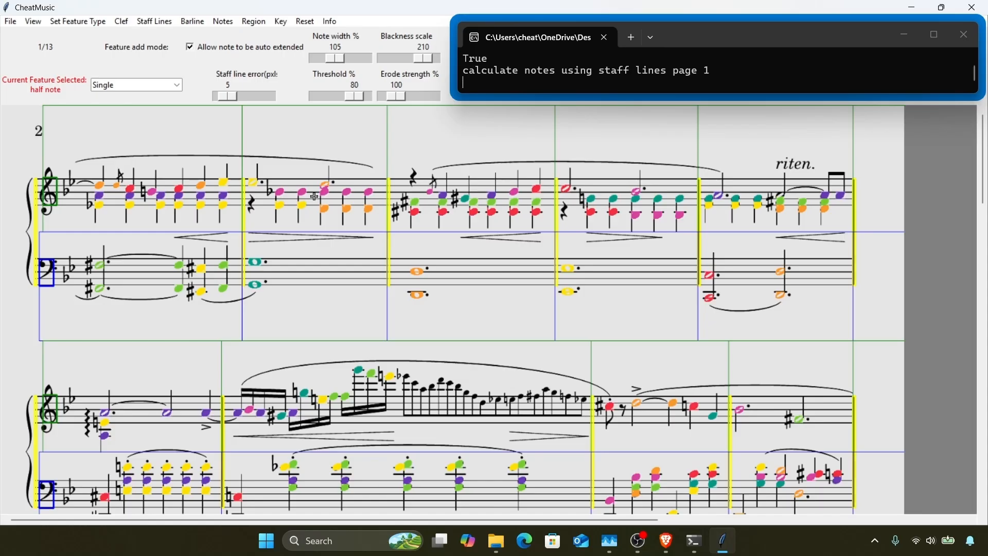
key("F3")
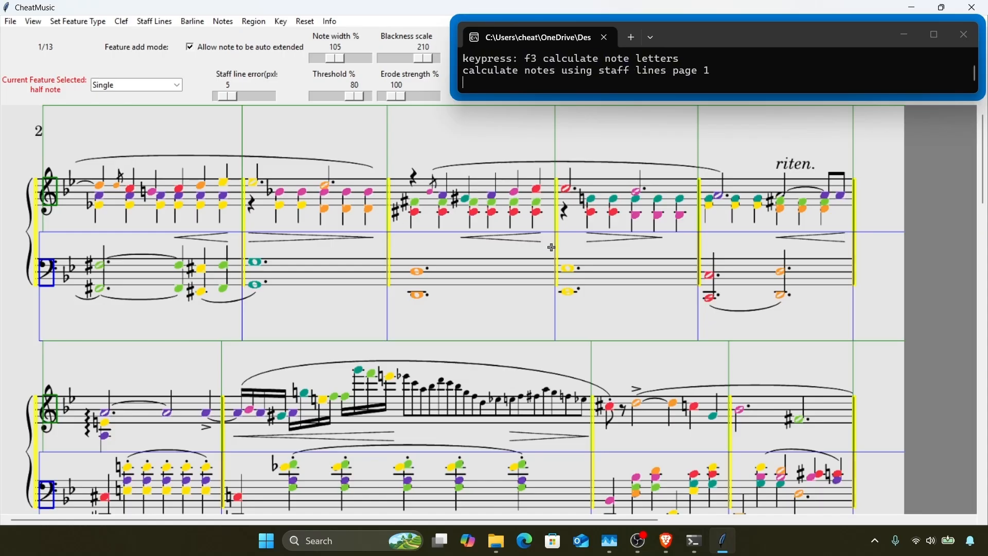
scroll(552, 247, "down", 1)
left_click(781, 154)
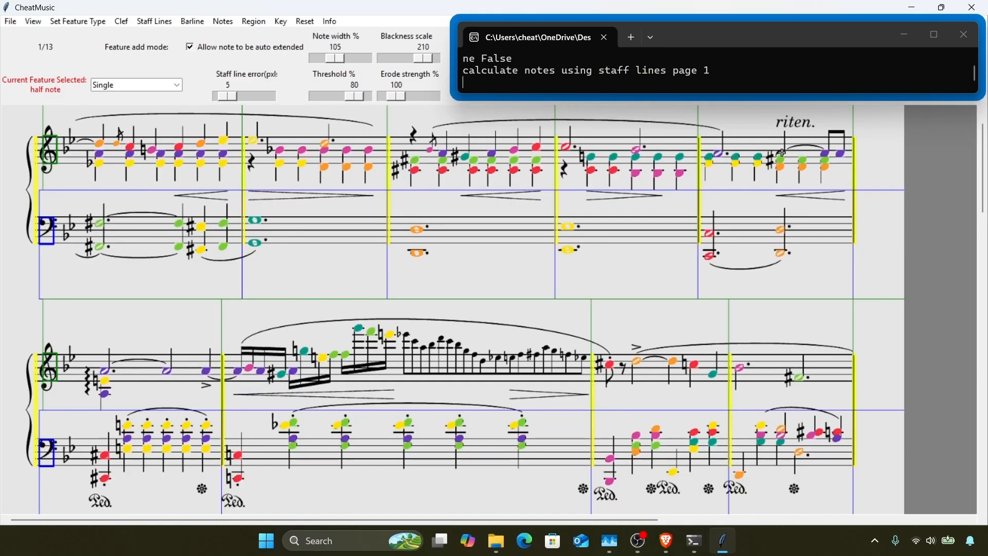
key("F3")
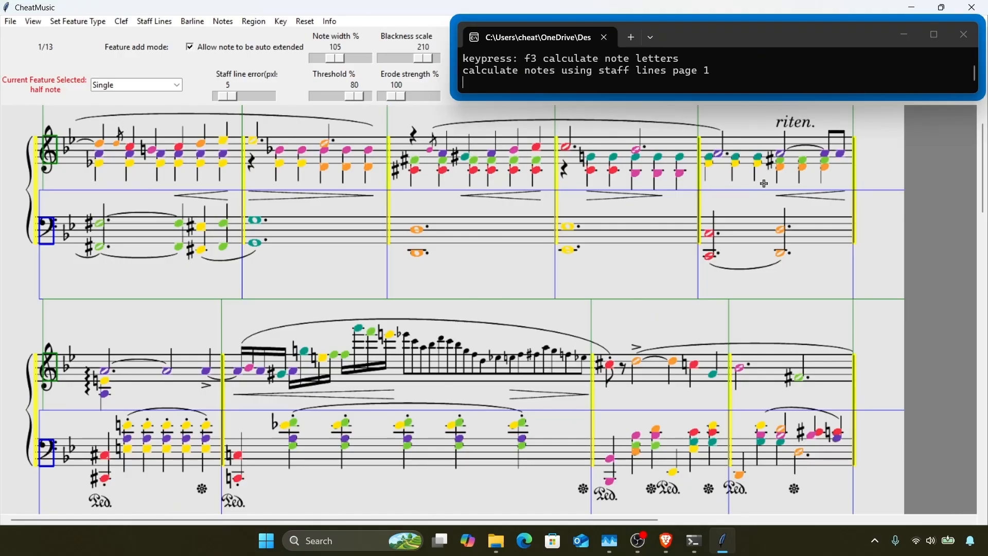
Step: Try to add the small notes of the second system's treble run individually as quarter notes, and remove them
scroll(764, 183, "down", 2)
key("q")
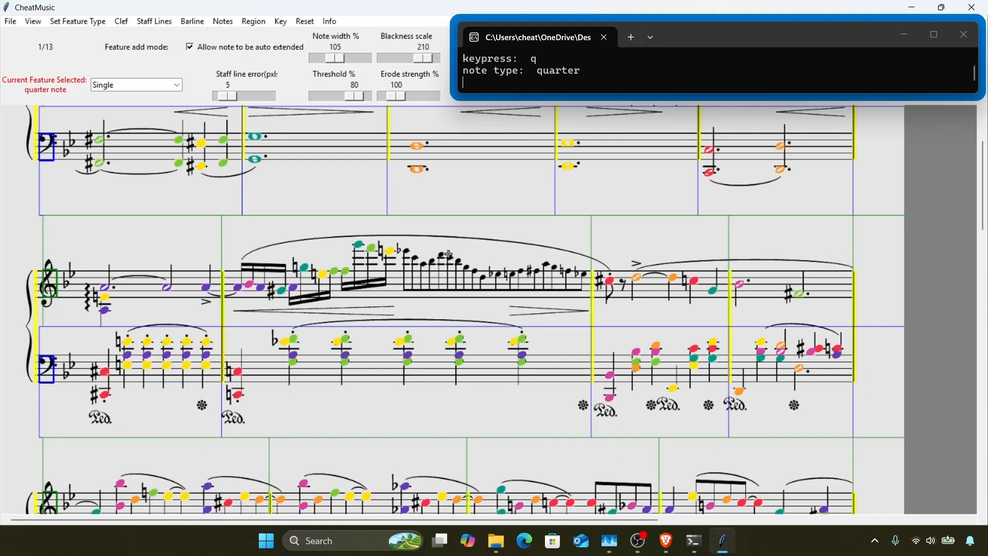
left_click(404, 250)
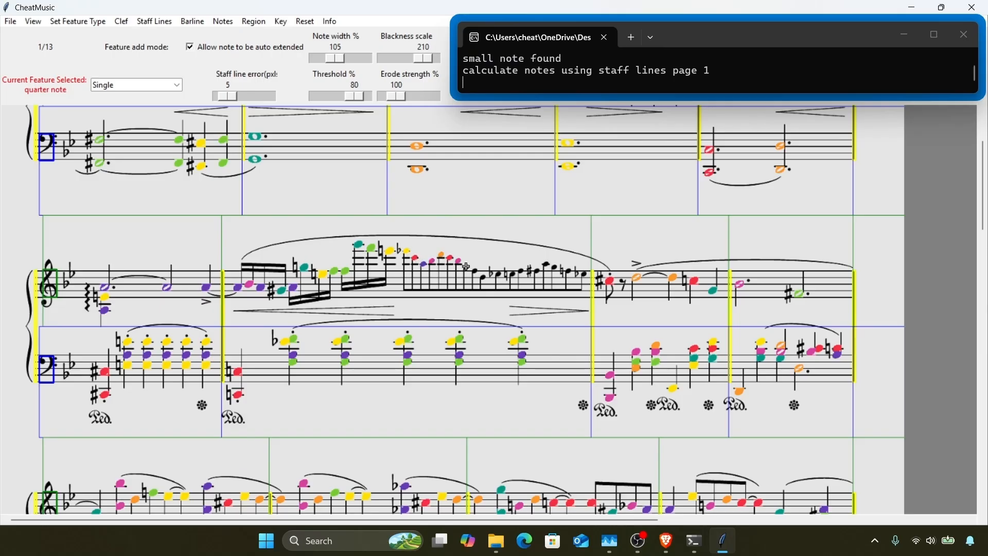
left_click_drag(480, 274, 482, 278)
right_click(385, 235)
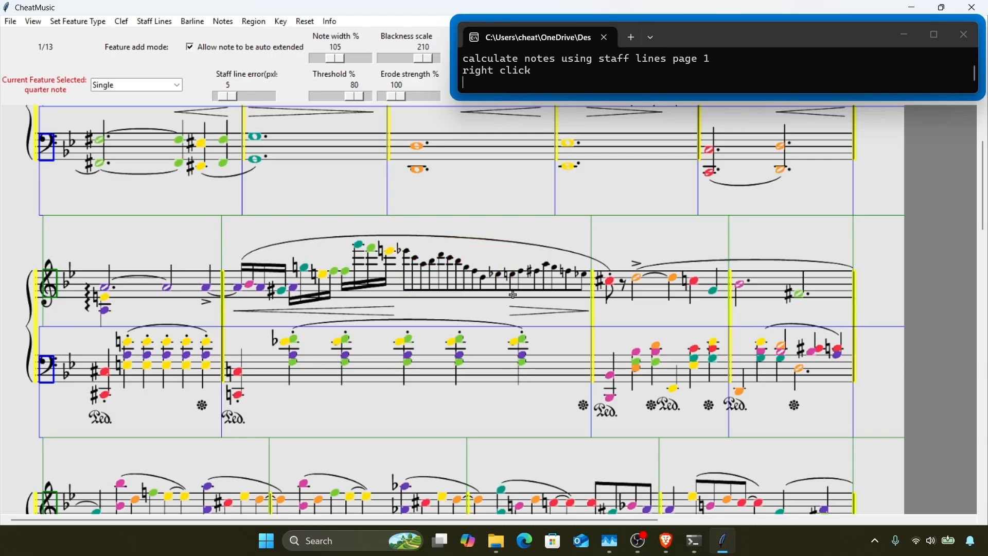
Step: Run quarter note template matching on the current page only, using the first small note of the second system's treble run
scroll(513, 294, "down", 3)
scroll(513, 294, "down", 12)
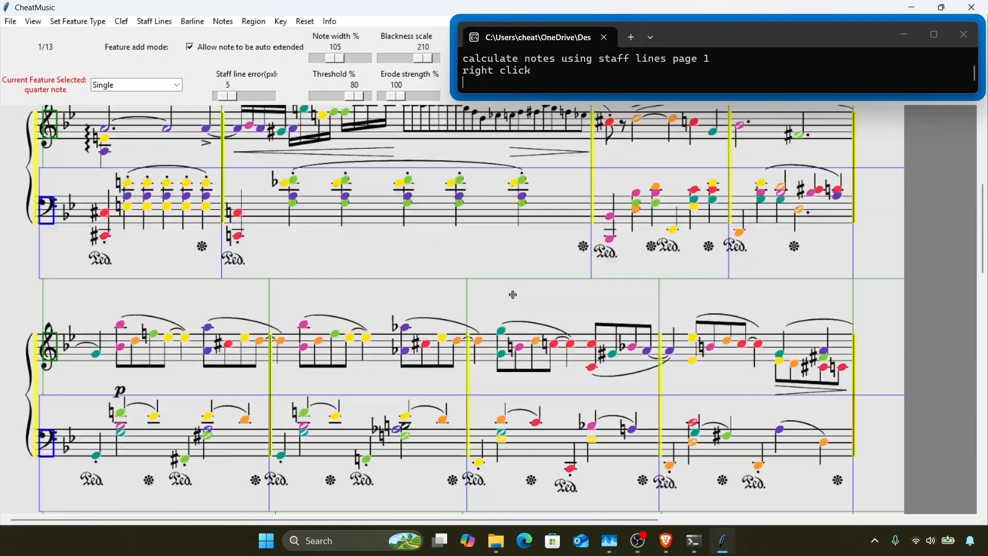
left_click(145, 86)
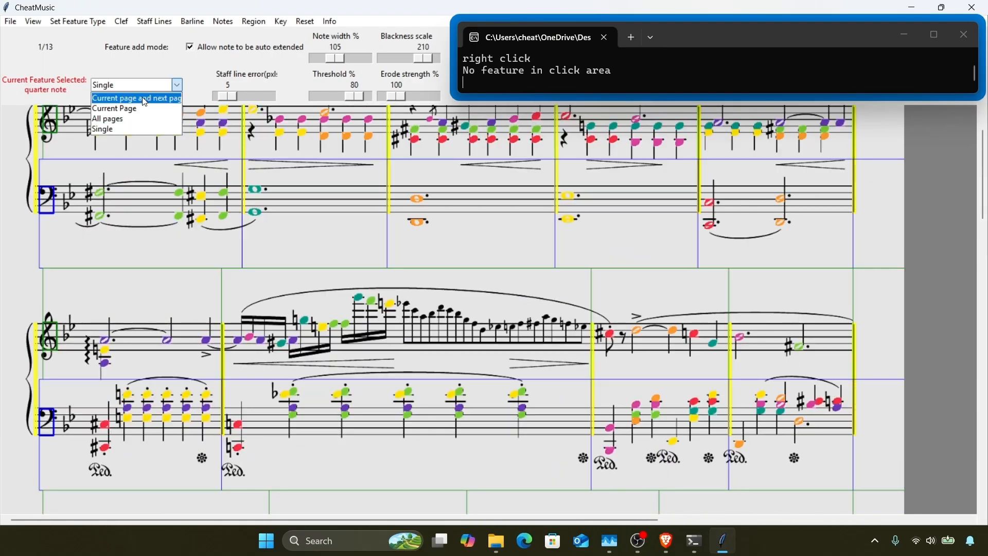
left_click(138, 106)
scroll(297, 220, "down", 1)
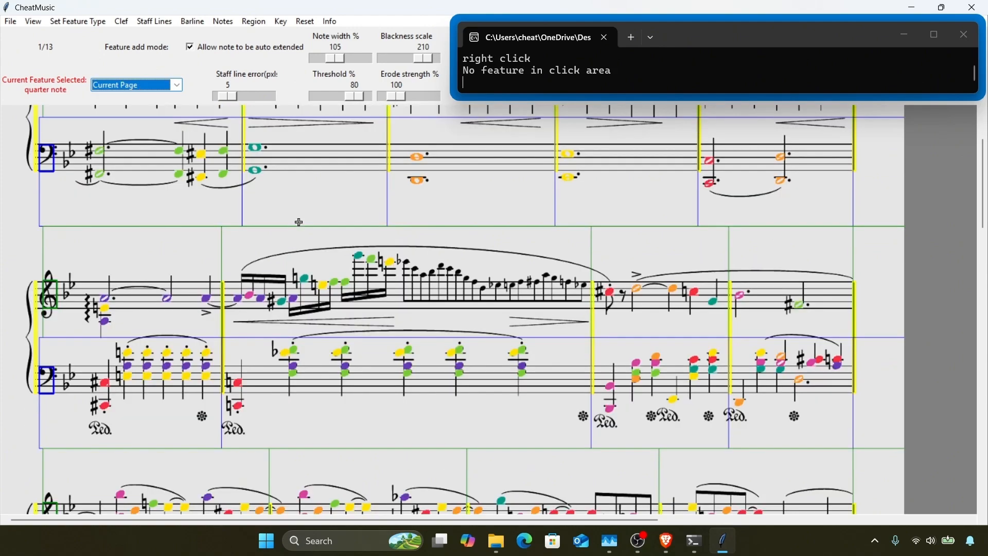
key("i")
key("i")
scroll(339, 251, "right", 3)
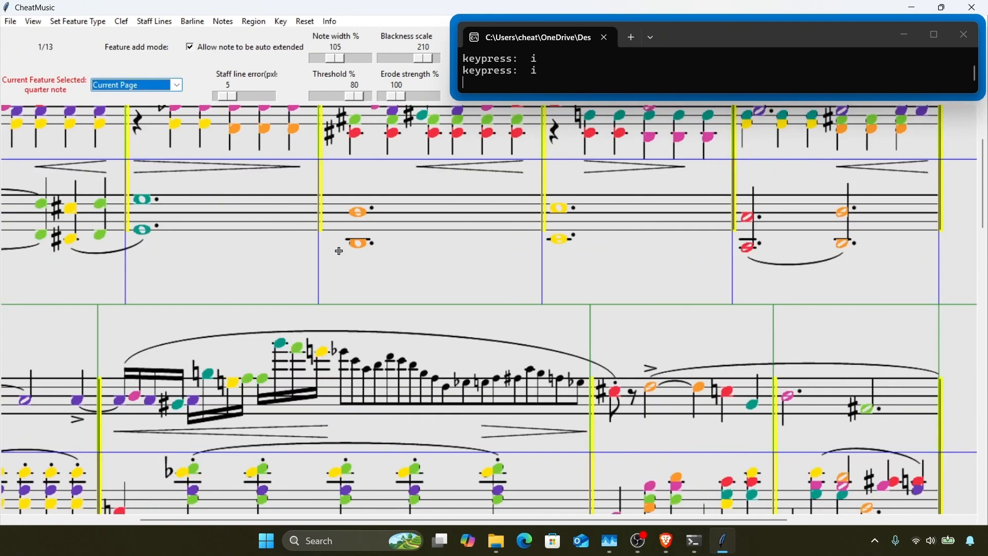
left_click_drag(338, 346, 348, 354)
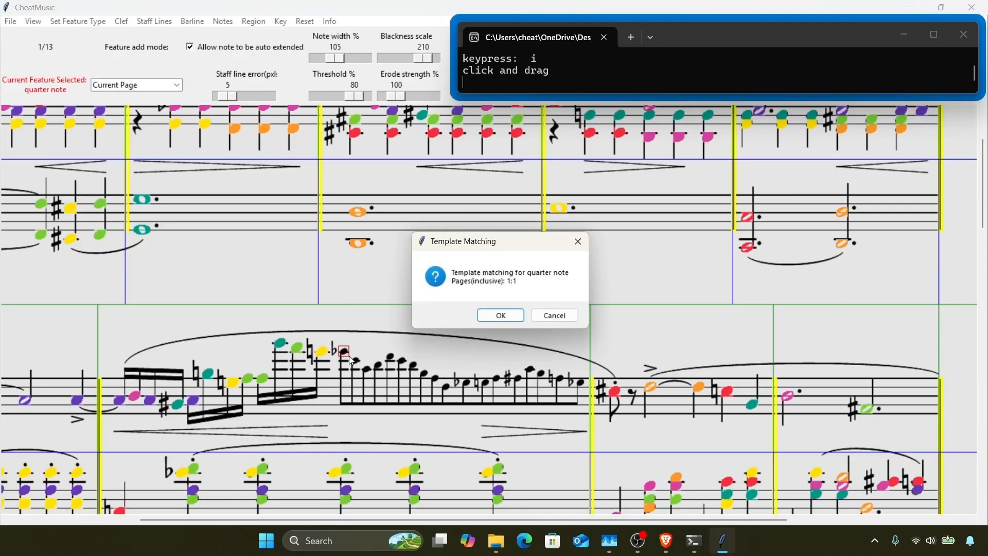
key("Return")
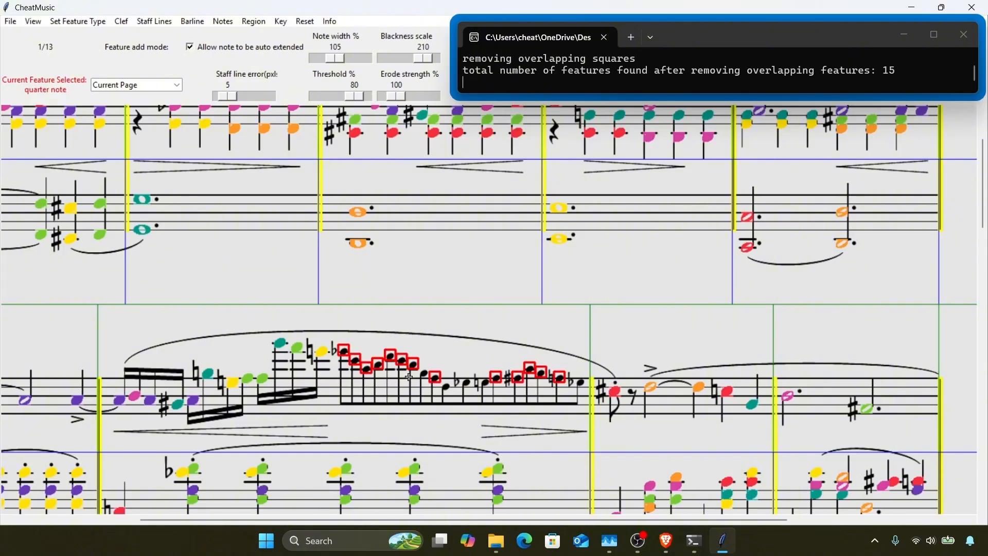
Step: Remove the false quarter note matches at the treble clefs of the first and third systems
key("o")
key("o")
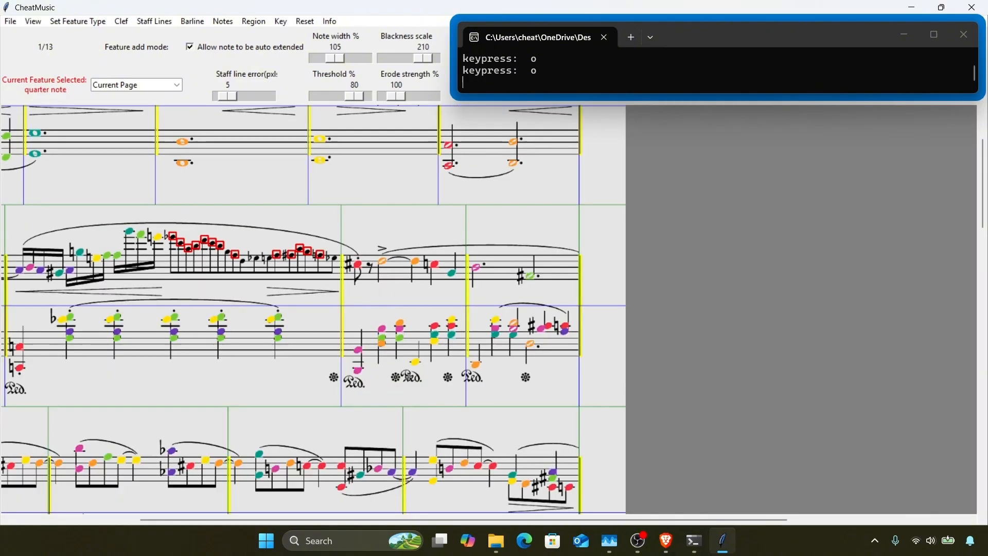
key("ctrl+a")
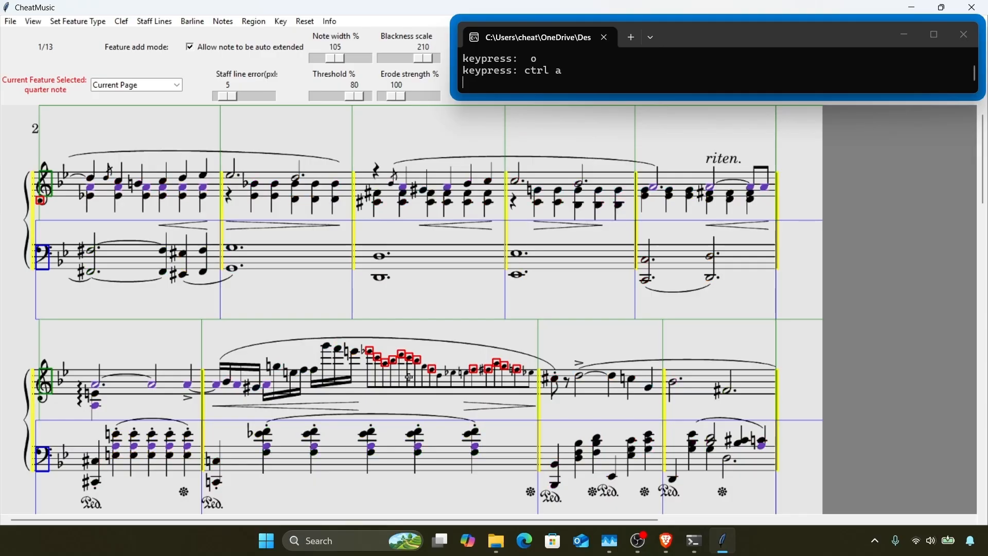
right_click(46, 201)
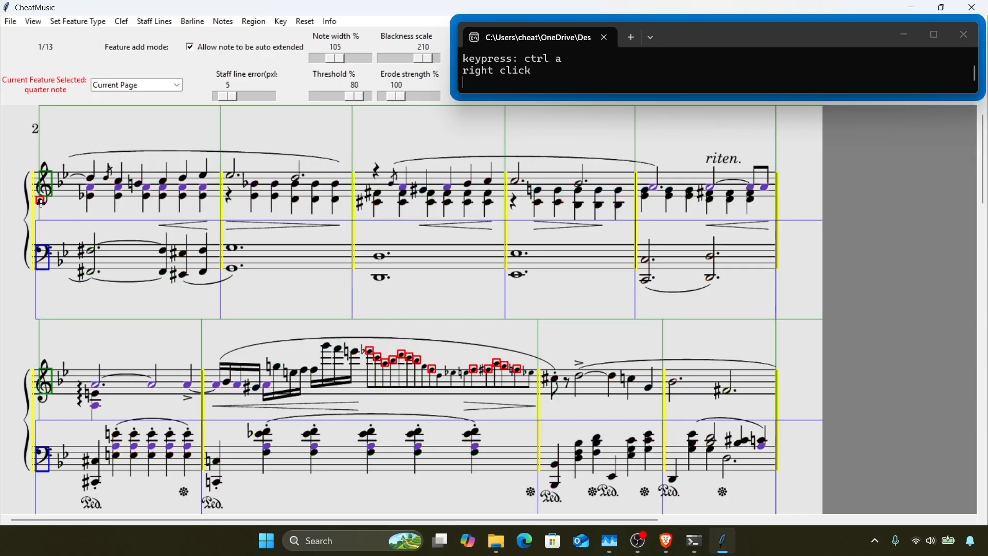
scroll(44, 202, "down", 3)
scroll(41, 204, "down", 2)
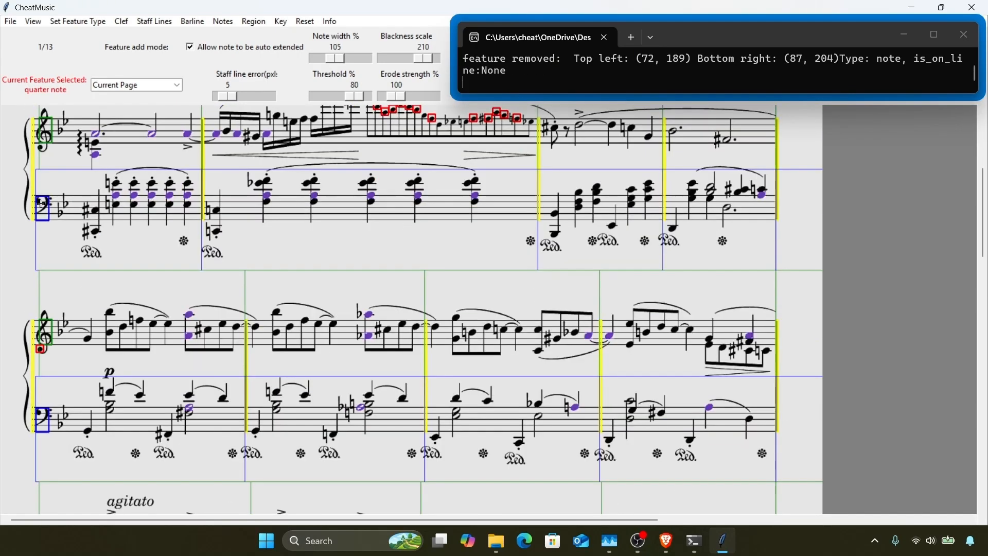
right_click(43, 351)
scroll(43, 352, "down", 1)
scroll(43, 351, "down", 9)
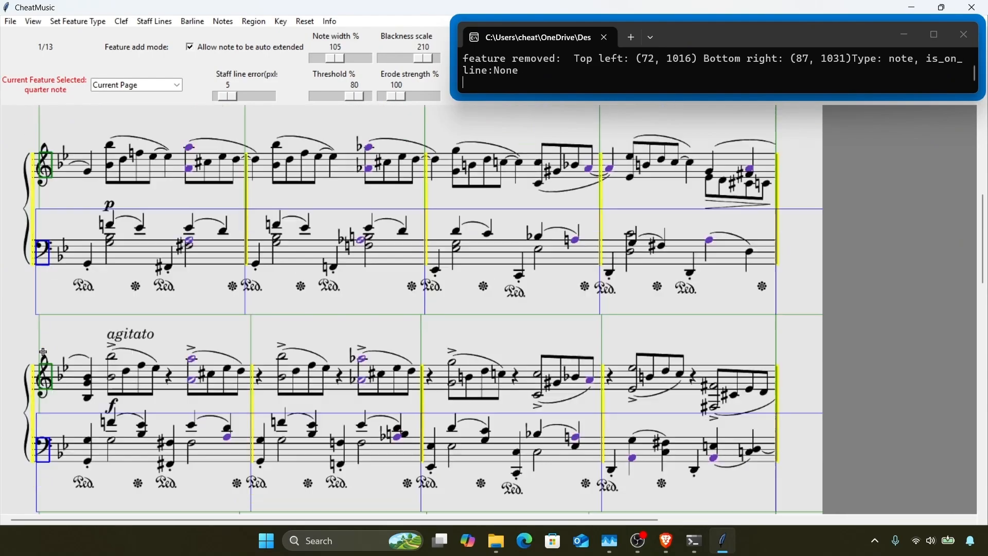
scroll(43, 352, "up", 15)
scroll(43, 352, "up", 1)
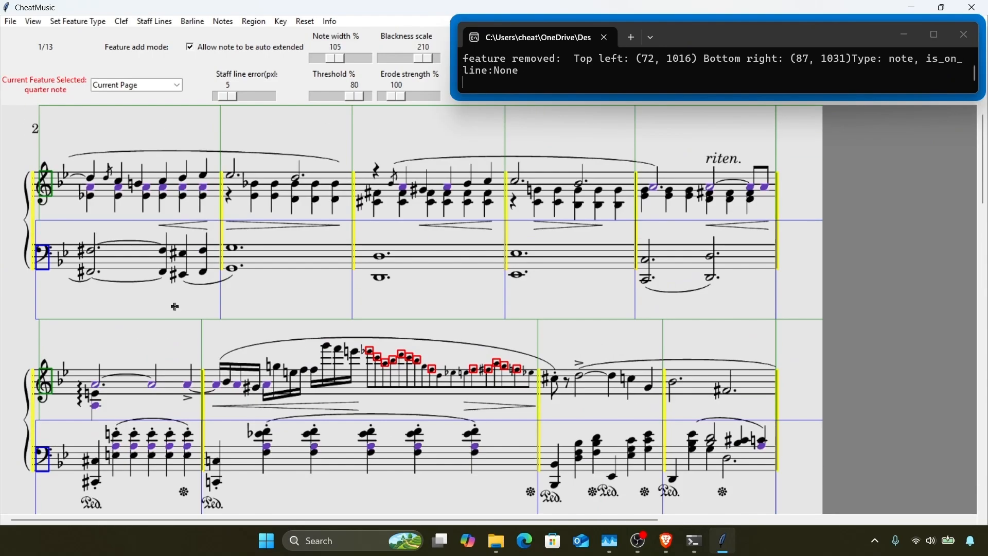
key("ctrl+a")
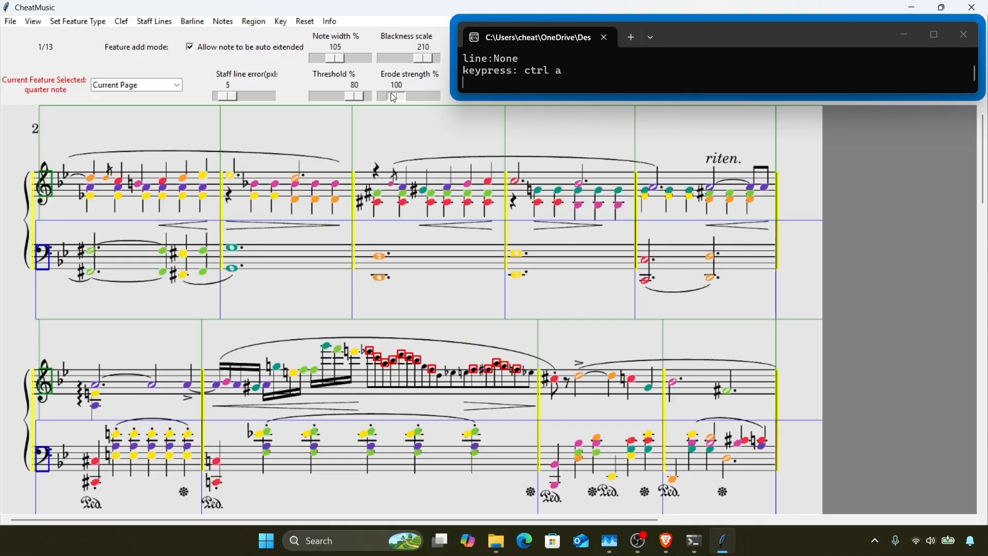
Step: Auto extend and center the current page's notes, lowering the note width to 85% and finally 65%
left_click_drag(394, 98, 392, 101)
right_click(392, 122)
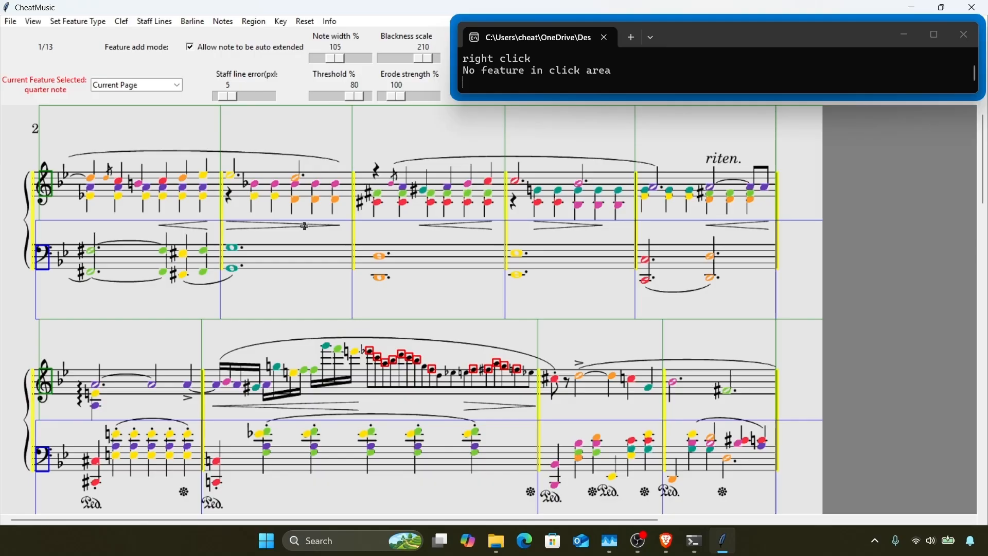
key("F2")
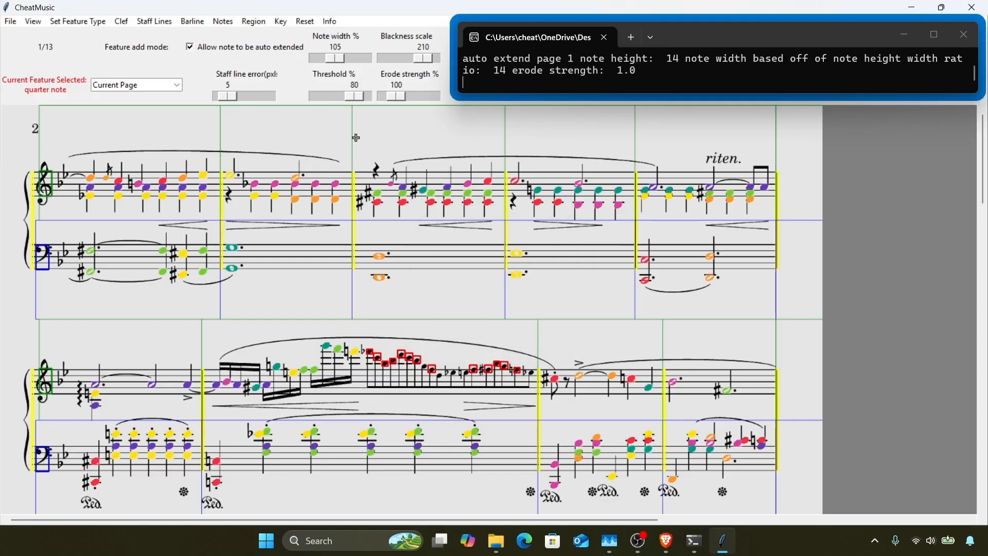
left_click_drag(341, 60, 335, 63)
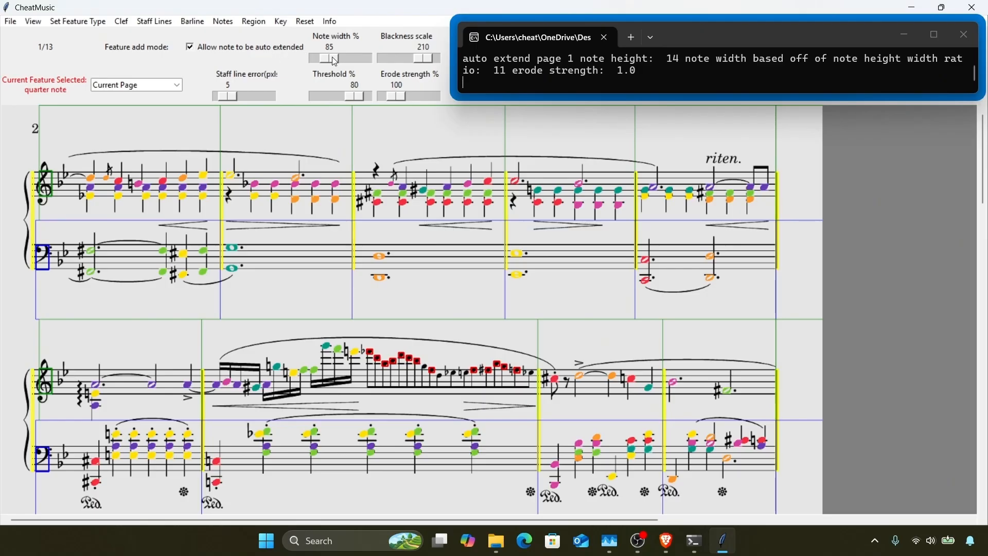
left_click_drag(334, 60, 328, 63)
key("F2")
key("Return")
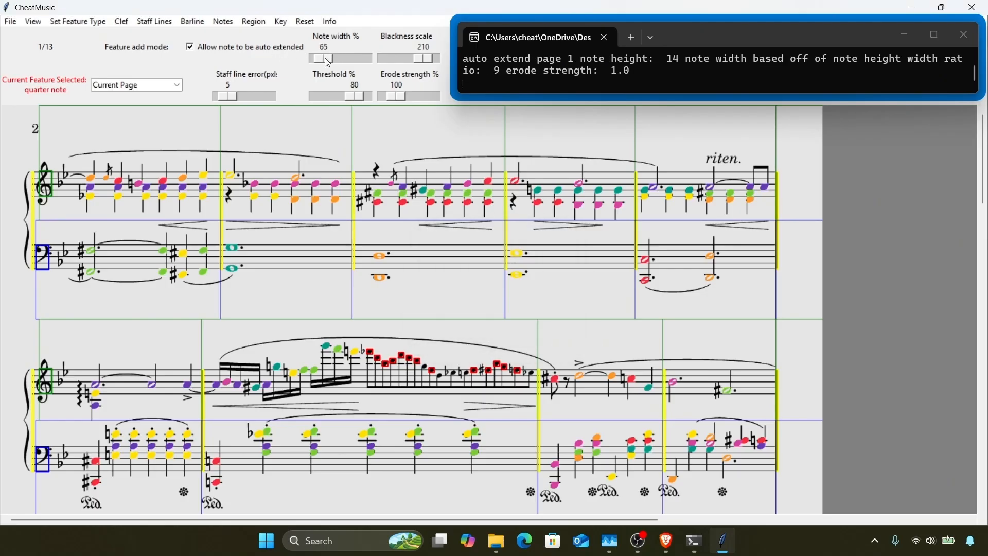
Step: Remove the unautosnapped notes from the current page and calculate its notes, overwriting existing results
left_click(225, 24)
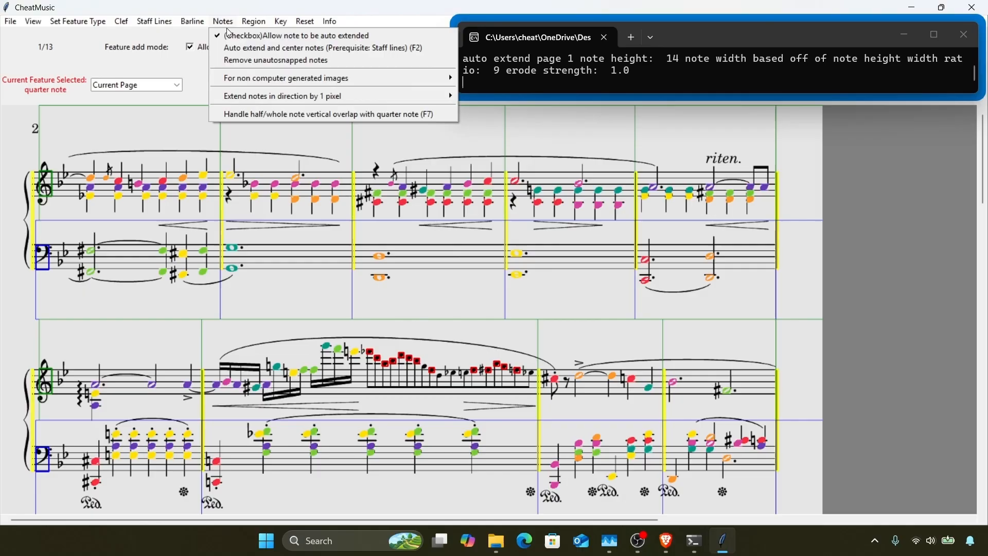
left_click(233, 60)
key("Return")
key("F3")
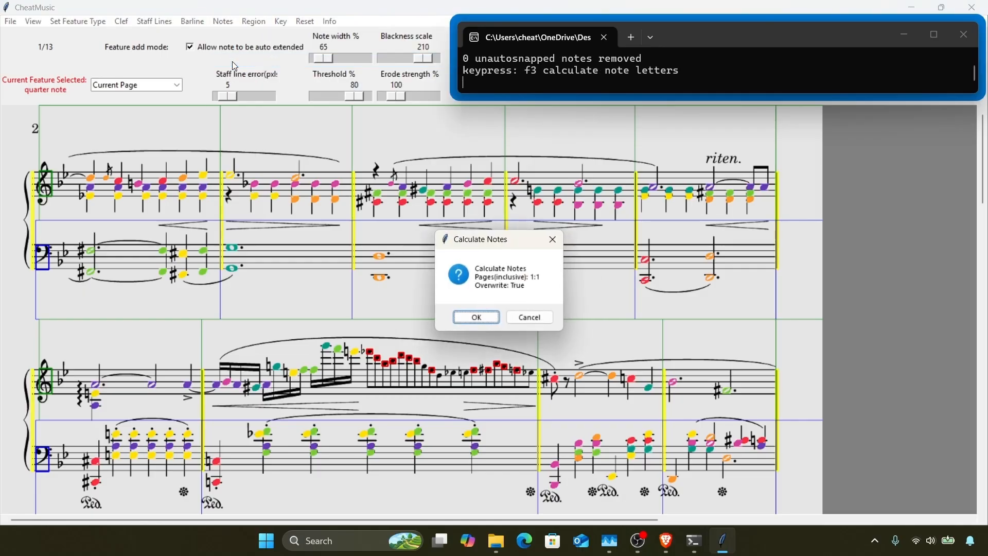
key("Return")
Step: Add the small notes still missing from the second system's treble run as quarter notes
key("q")
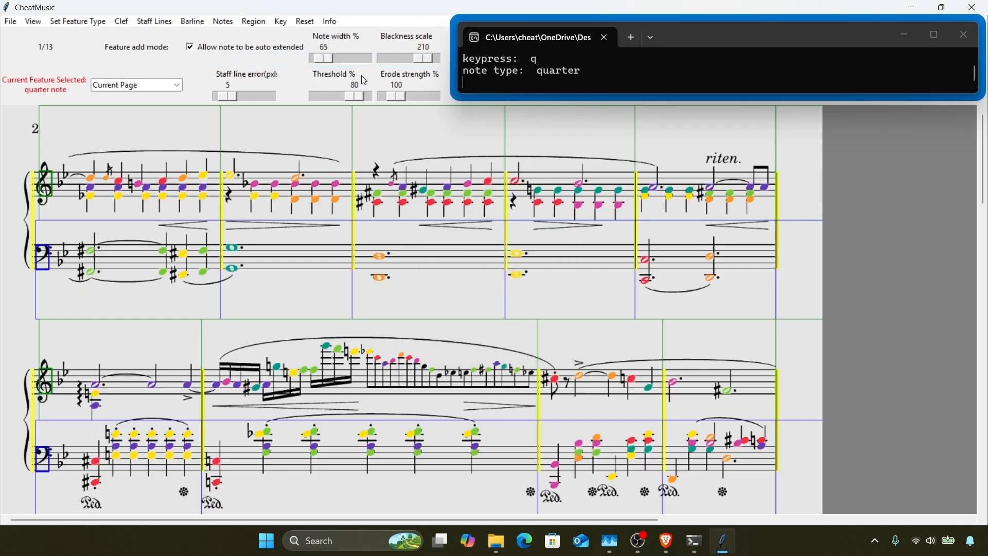
left_click(432, 370)
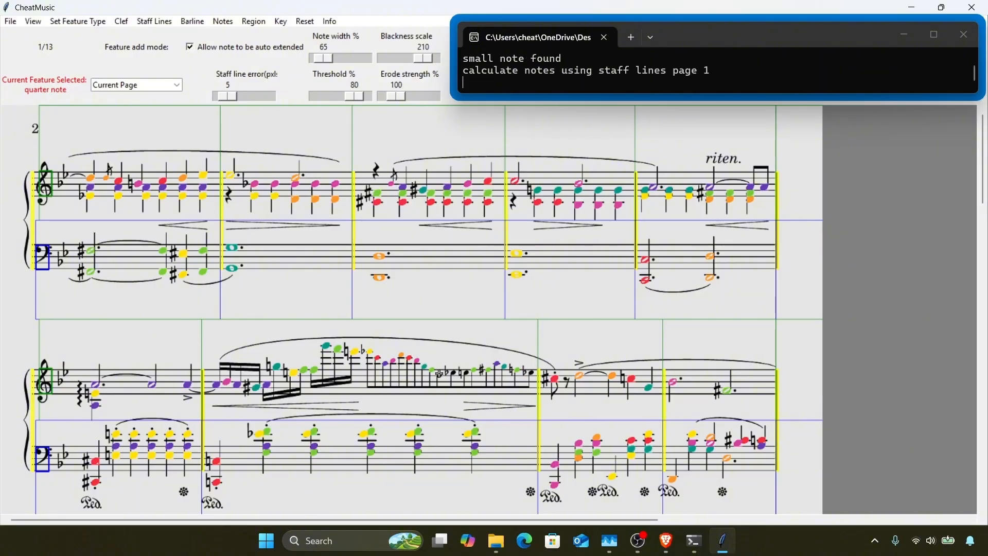
left_click(440, 375)
left_click(453, 372)
left_click(529, 371)
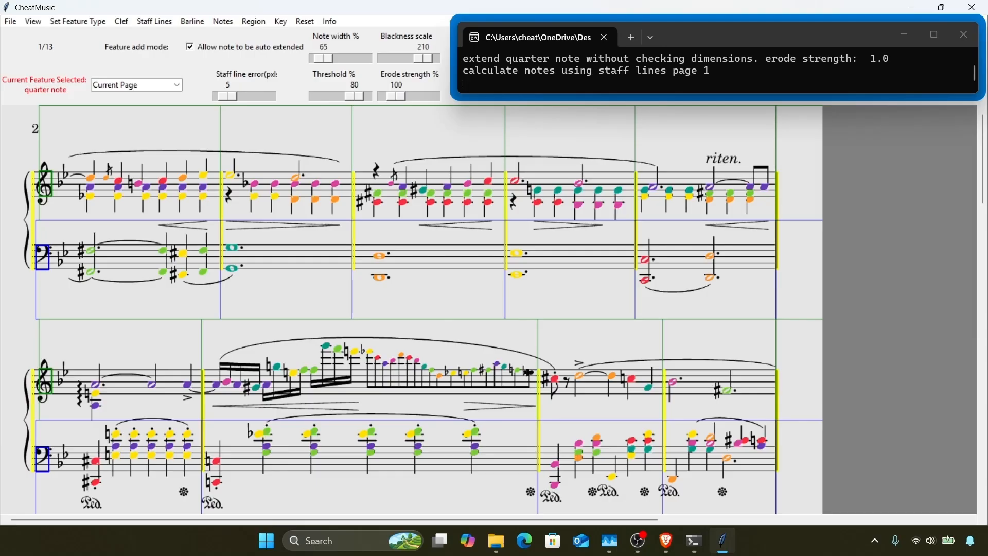
left_click(532, 374)
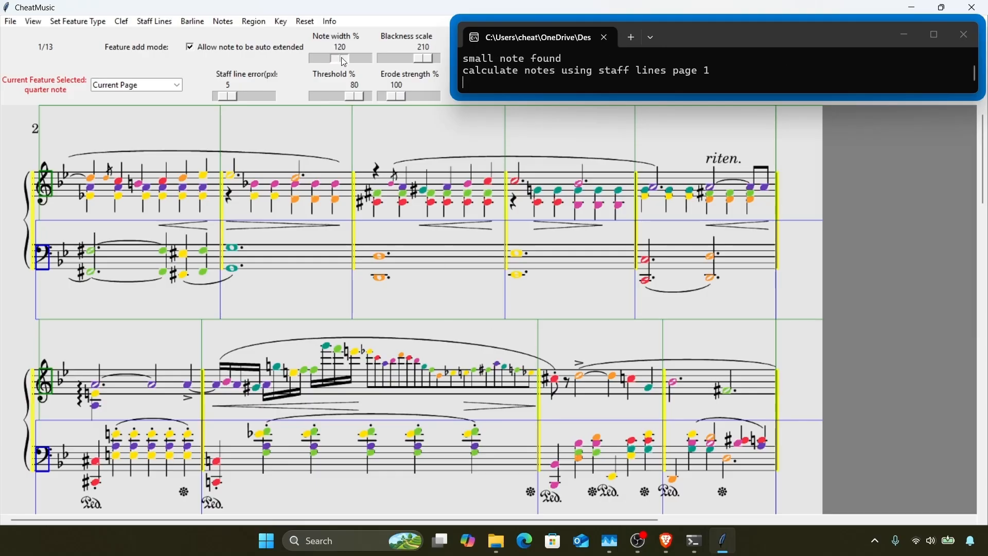
Step: Set the note width to 125% and check the page's remaining systems for missed notes
left_click_drag(338, 58, 342, 58)
scroll(319, 236, "down", 3)
scroll(319, 236, "down", 6)
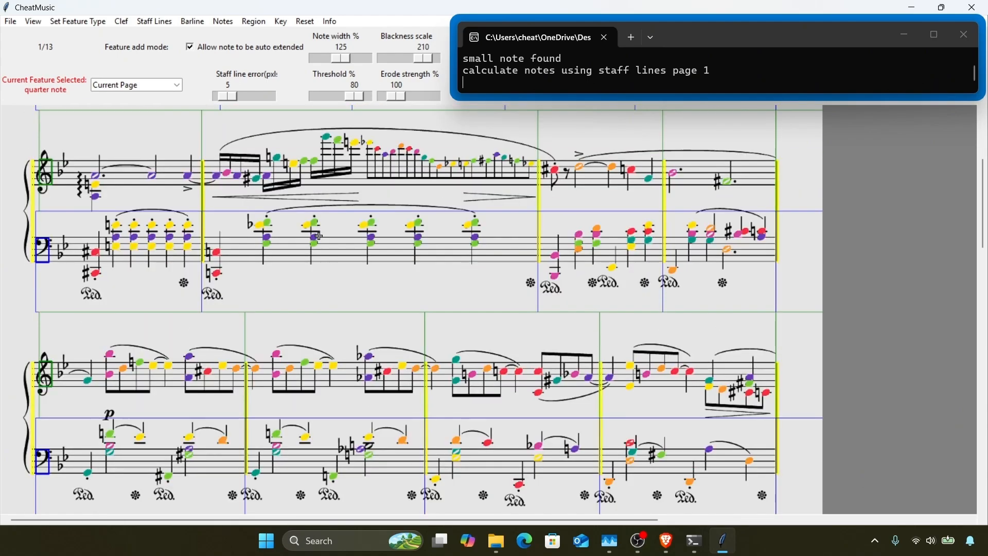
scroll(329, 349, "down", 3)
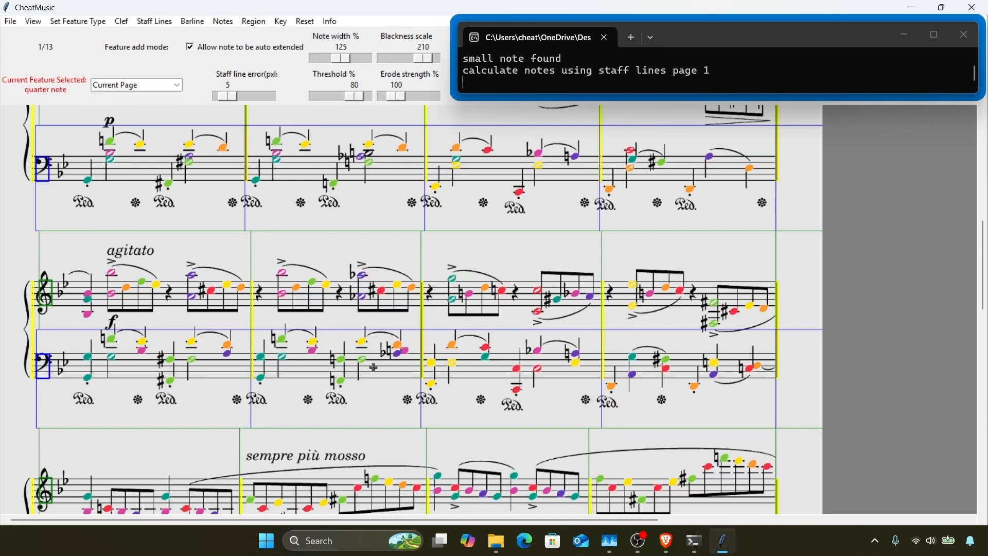
scroll(374, 367, "down", 6)
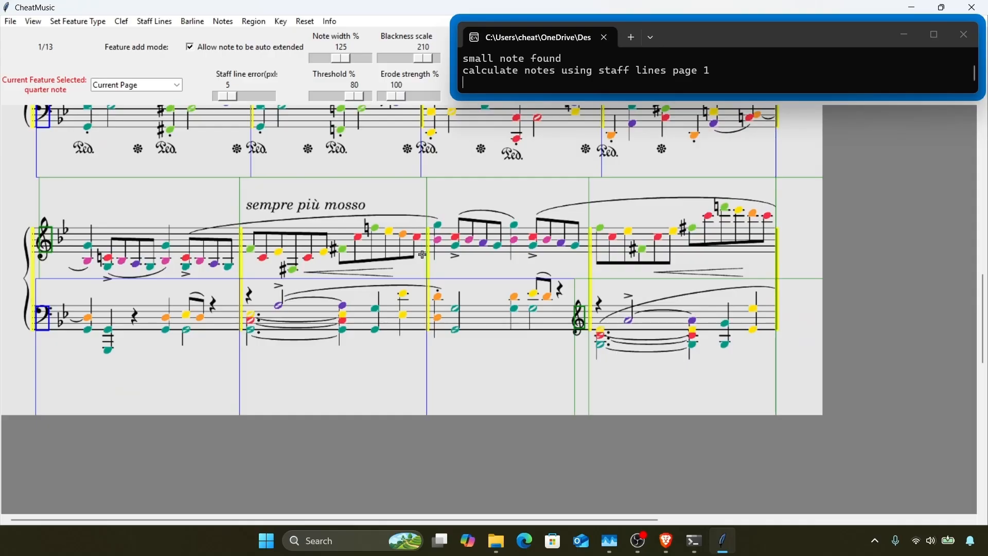
Step: Add the missed half note in the second bar of page 2's first system, lower staff, and check the page's remaining systems
key("Right")
scroll(422, 255, "up", 5)
scroll(380, 253, "down", 1)
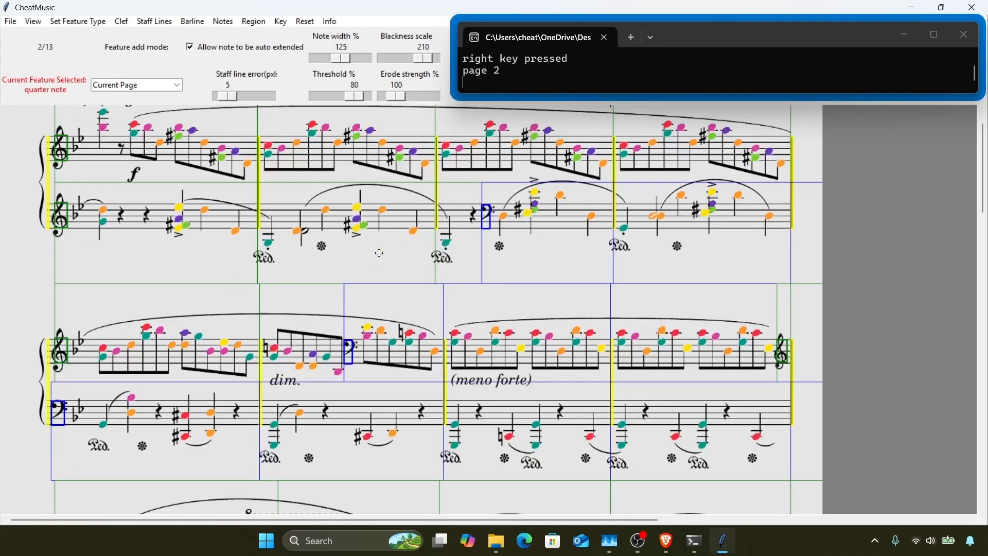
key("h")
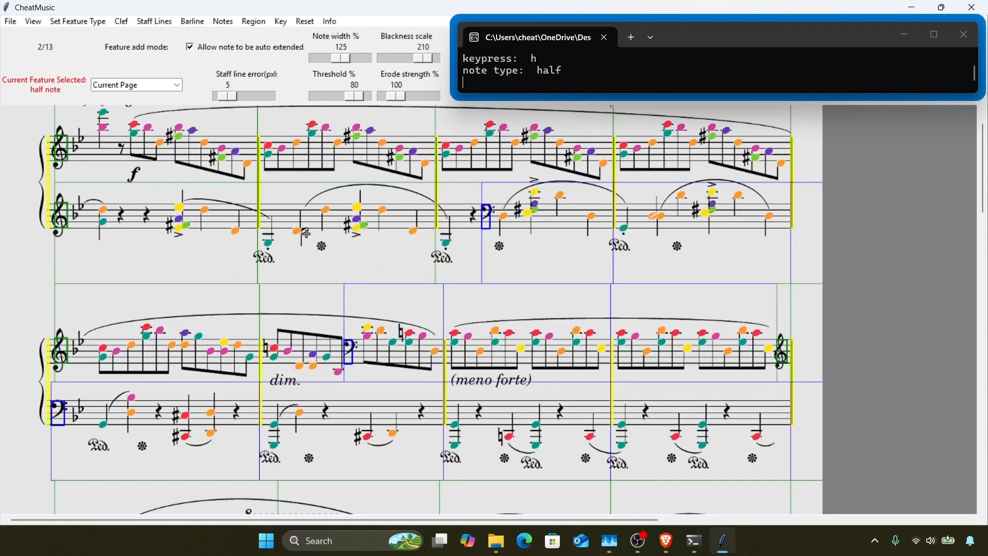
left_click(305, 231)
scroll(343, 279, "down", 6)
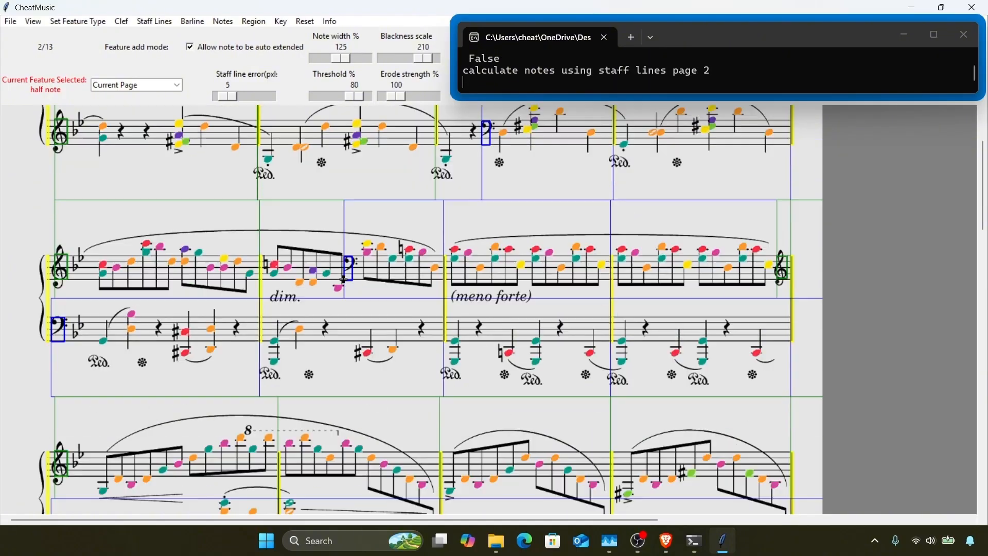
scroll(344, 279, "down", 5)
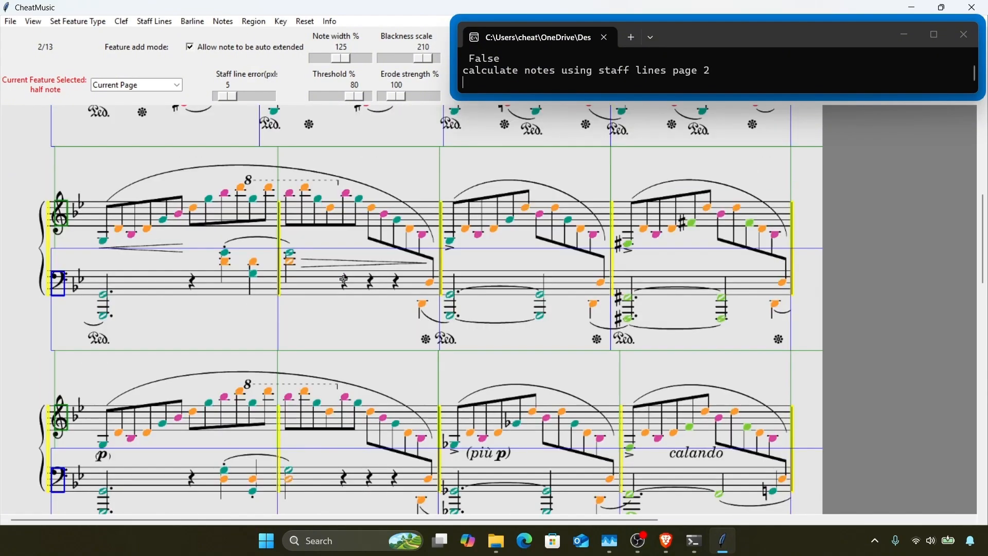
scroll(344, 279, "down", 2)
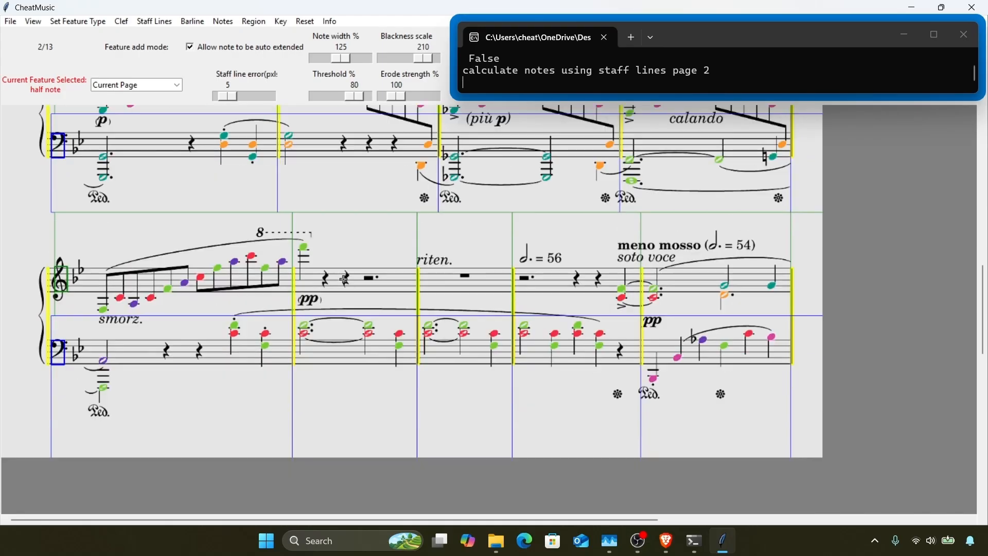
Step: Add the missed half note in the second bar of the third system's bass staff on page 3
key("Right")
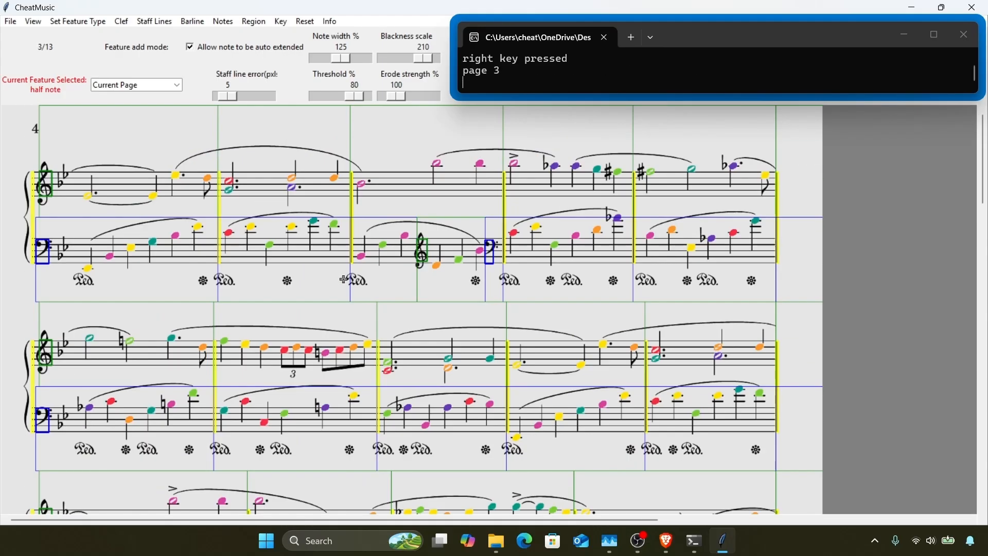
scroll(344, 278, "down", 2)
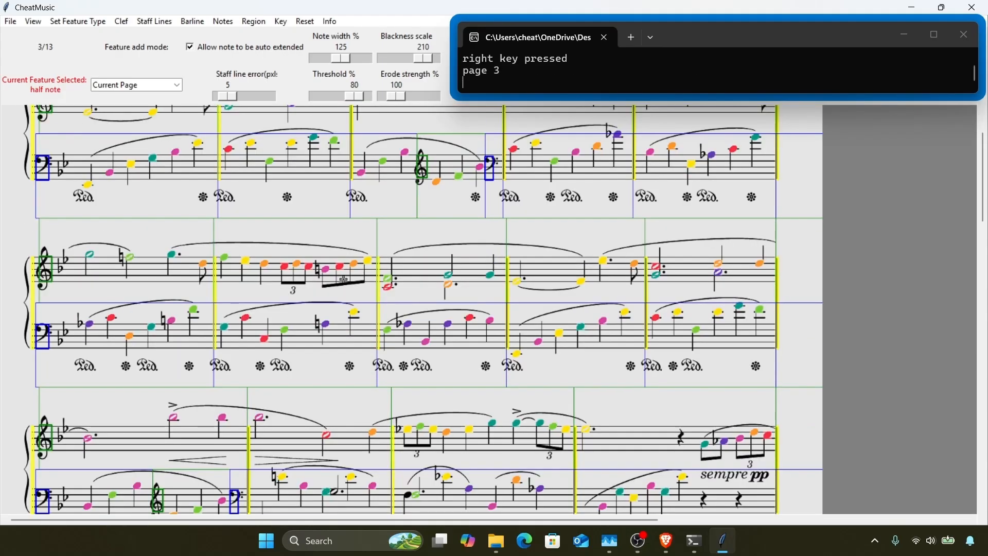
scroll(390, 278, "down", 2)
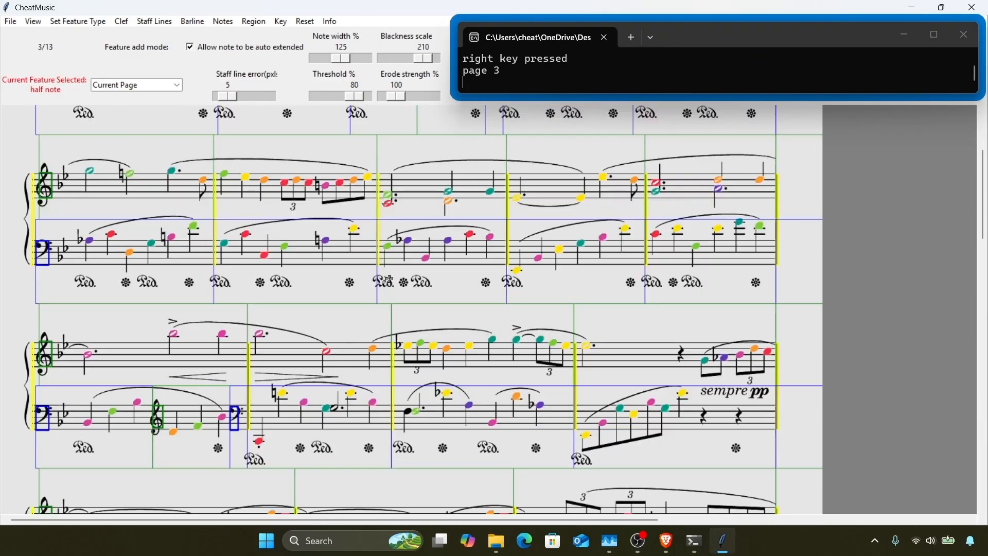
key("h")
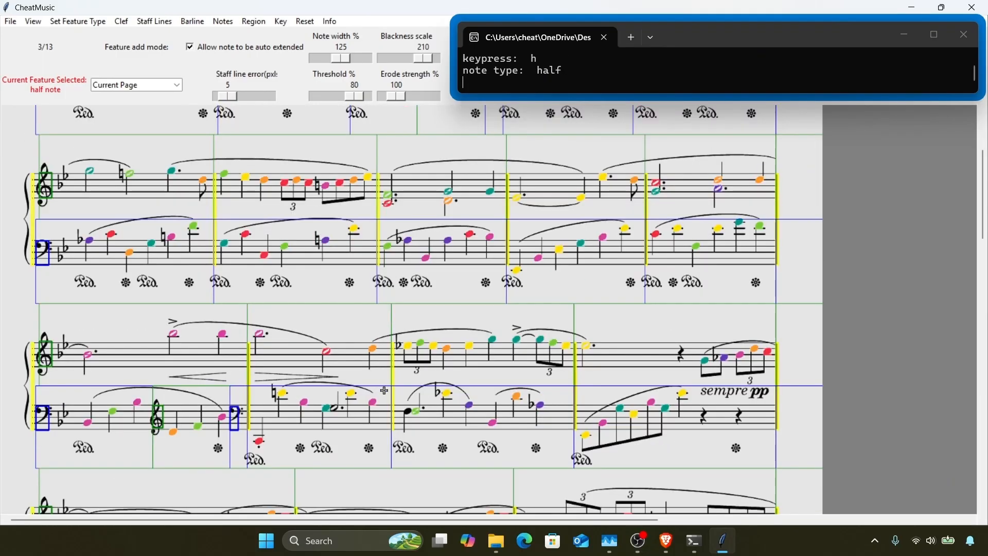
left_click(335, 409)
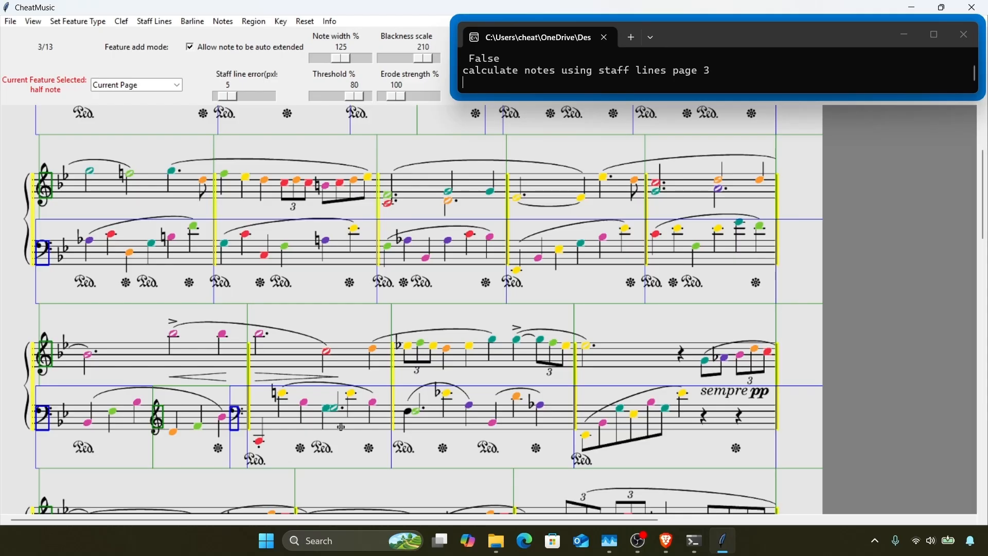
Step: Add the missed quarter note opening the third system's third bass bar and check the rest of page 3 for missed notes
scroll(341, 424, "down", 3)
key("q")
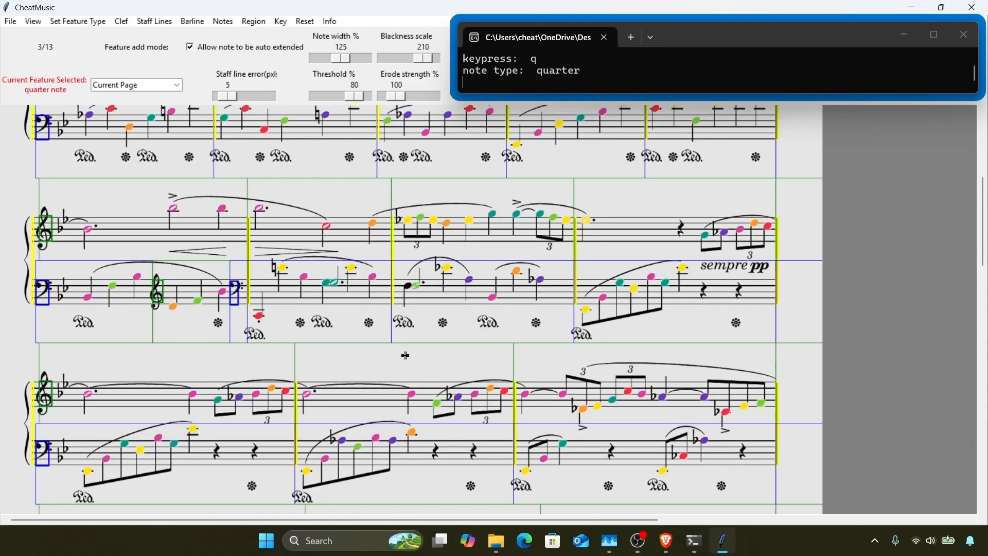
left_click(407, 283)
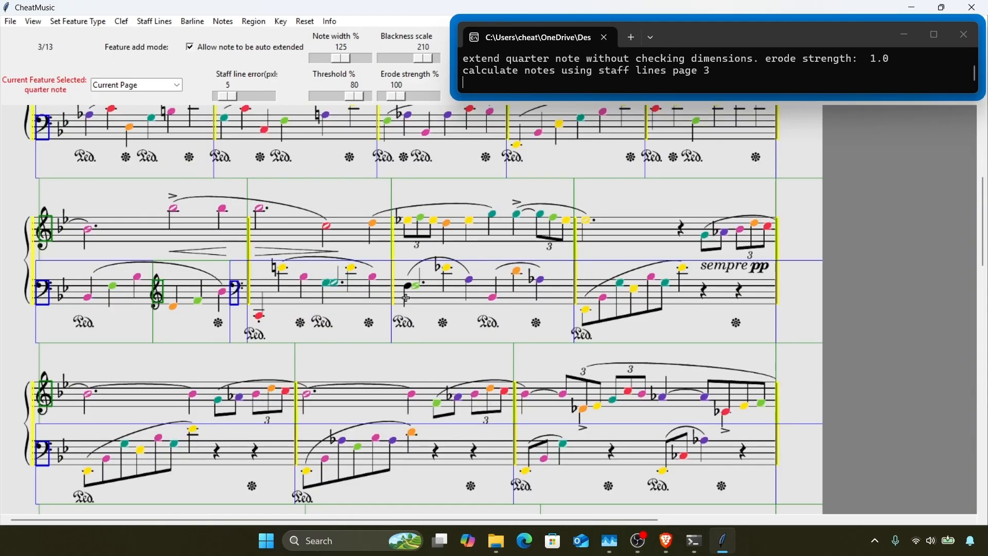
left_click(407, 285)
scroll(407, 309, "down", 3)
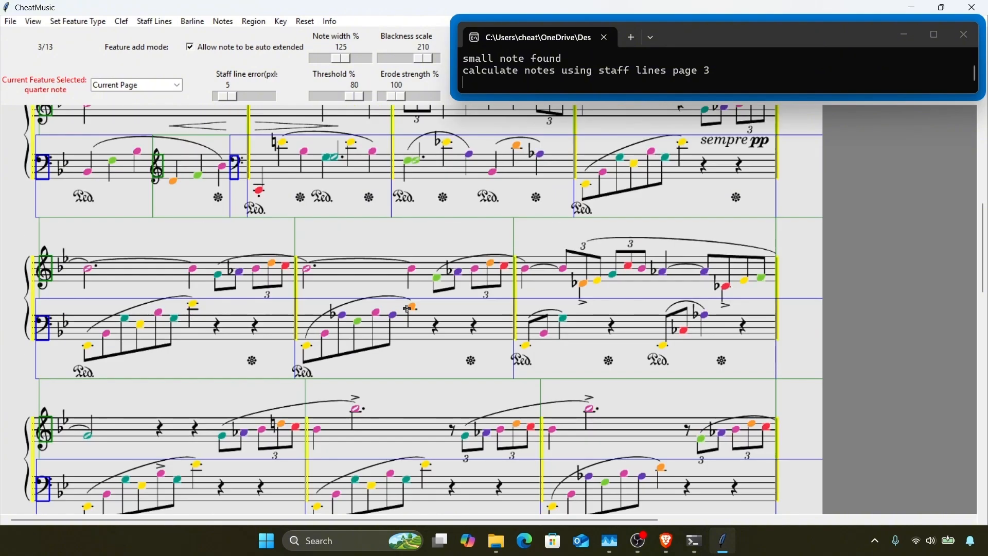
scroll(407, 309, "down", 3)
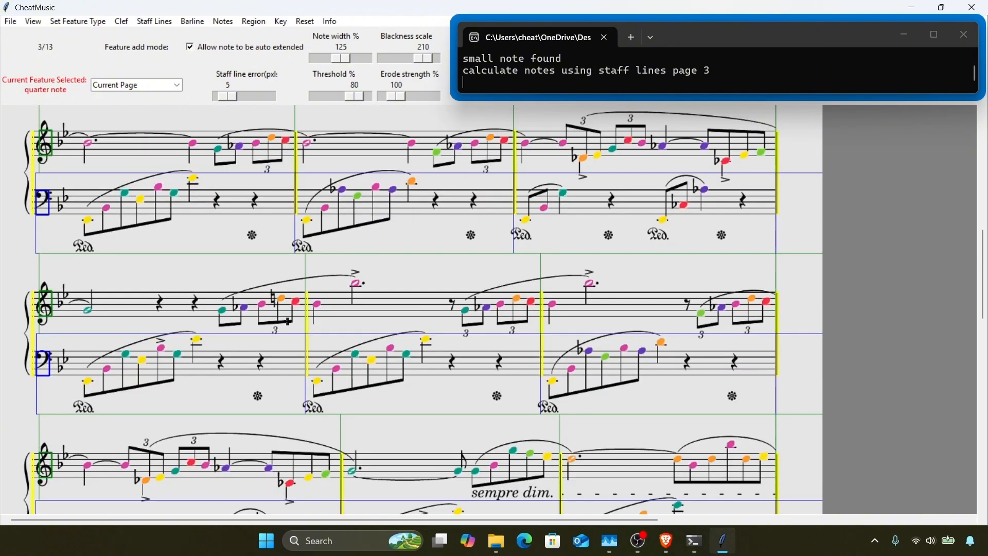
scroll(288, 321, "down", 2)
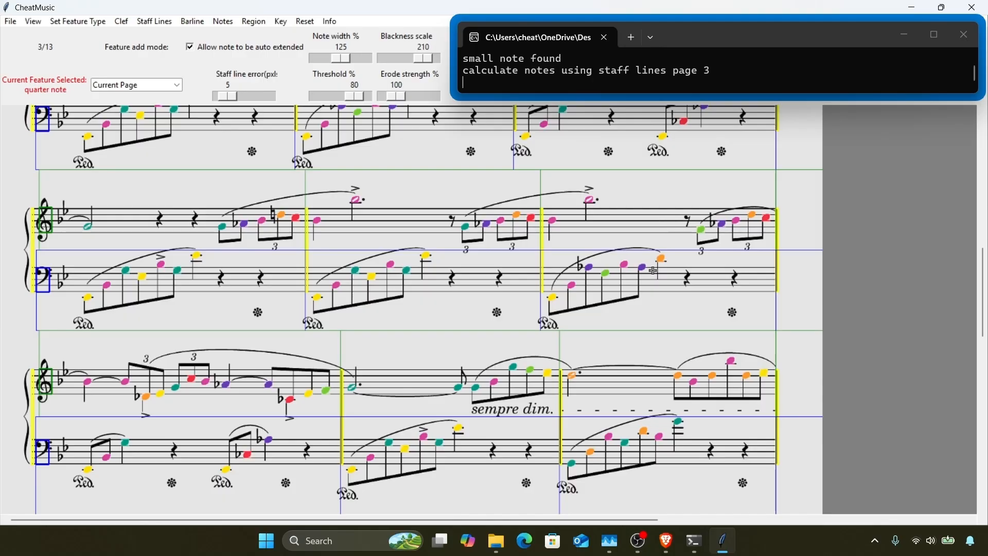
scroll(475, 325, "down", 3)
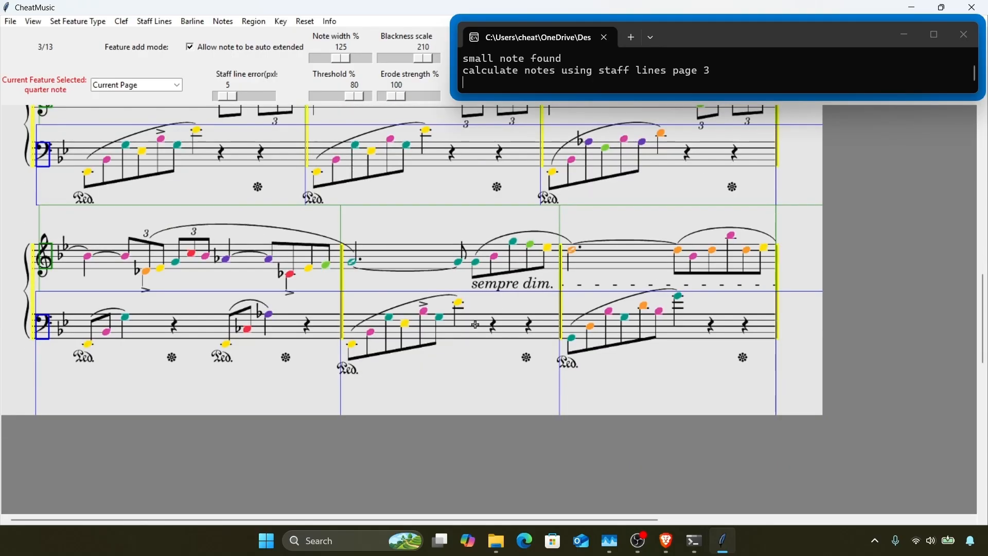
Step: Add the missed grace note near the end of the second treble bar in page 4's first system as a quarter note
key("Right")
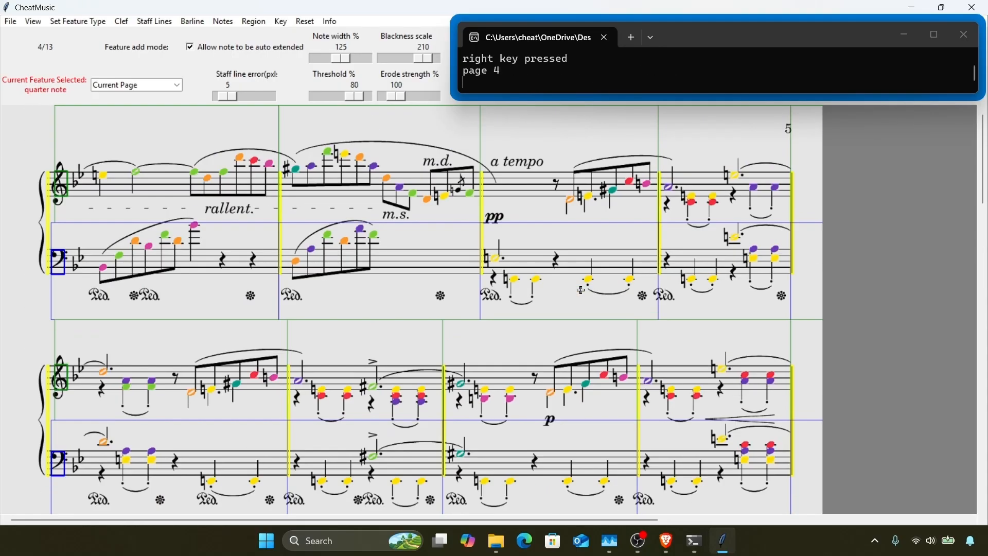
key("q")
left_click(459, 189)
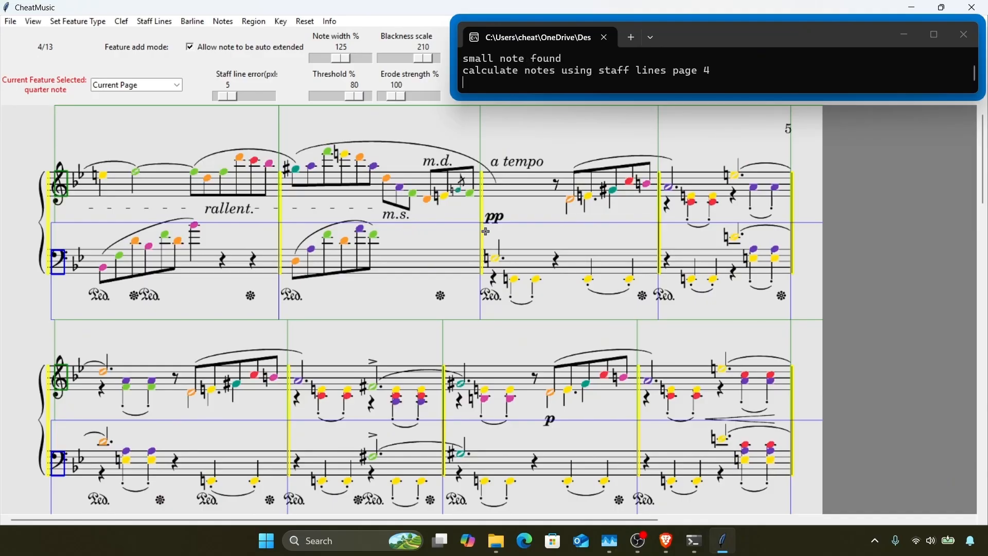
Step: Add the missed lower chord notes in the third and fourth treble bars of page 4's third system as quarter notes
scroll(485, 231, "down", 3)
scroll(393, 261, "down", 2)
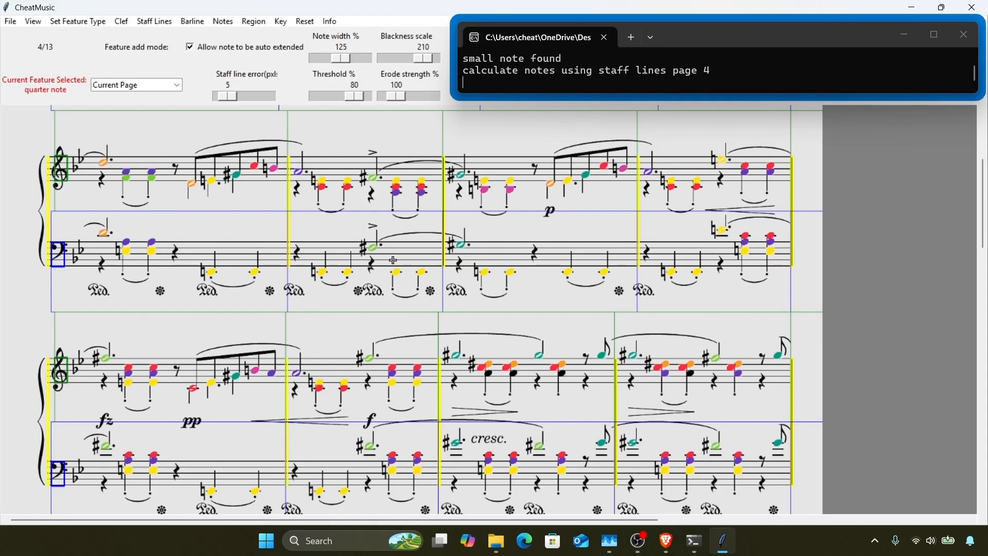
scroll(301, 290, "down", 2)
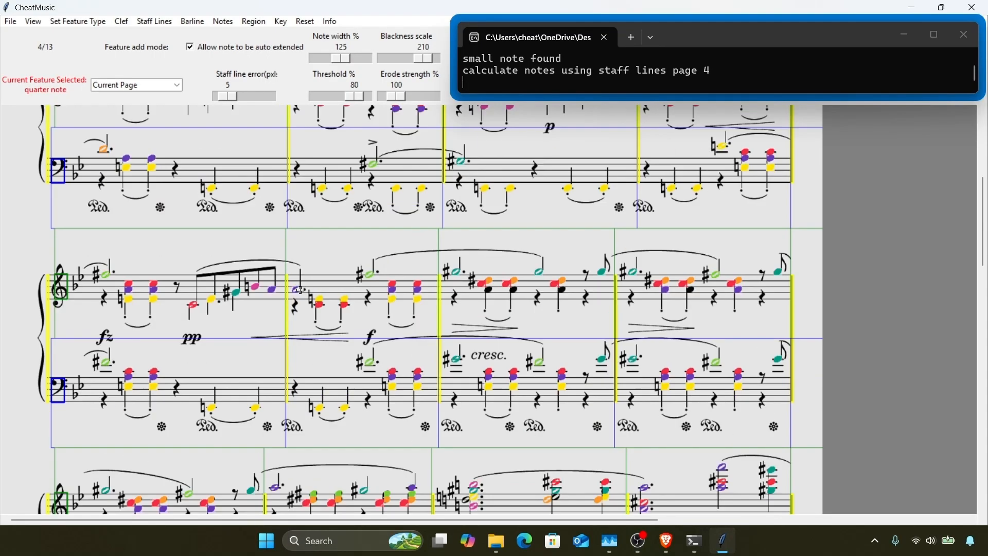
left_click(486, 288)
left_click(514, 291)
left_click(578, 292)
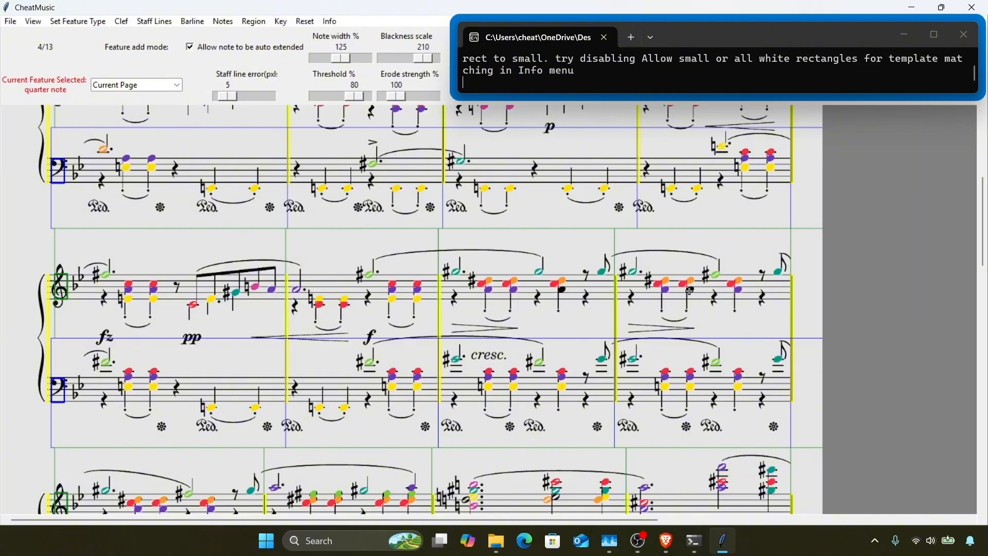
left_click(565, 289)
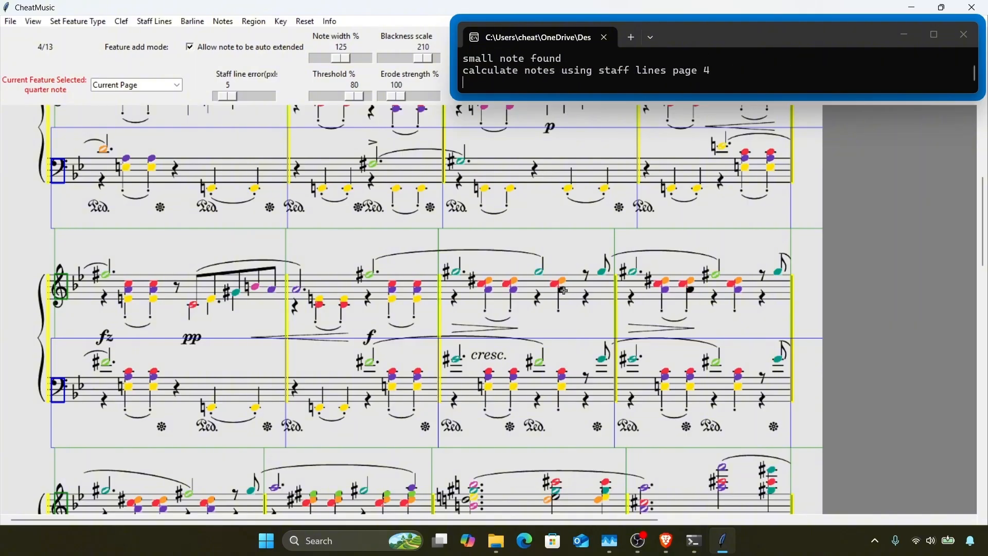
left_click(692, 291)
Step: Switch the feature add mode to Single and add the missed half notes in the fourth system's third treble bar
scroll(438, 355, "down", 4)
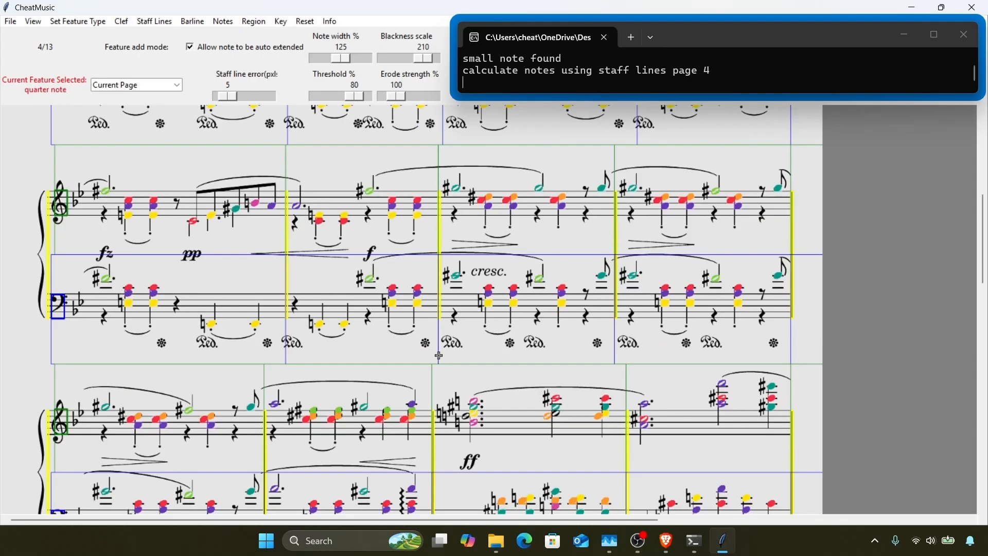
scroll(387, 355, "down", 1)
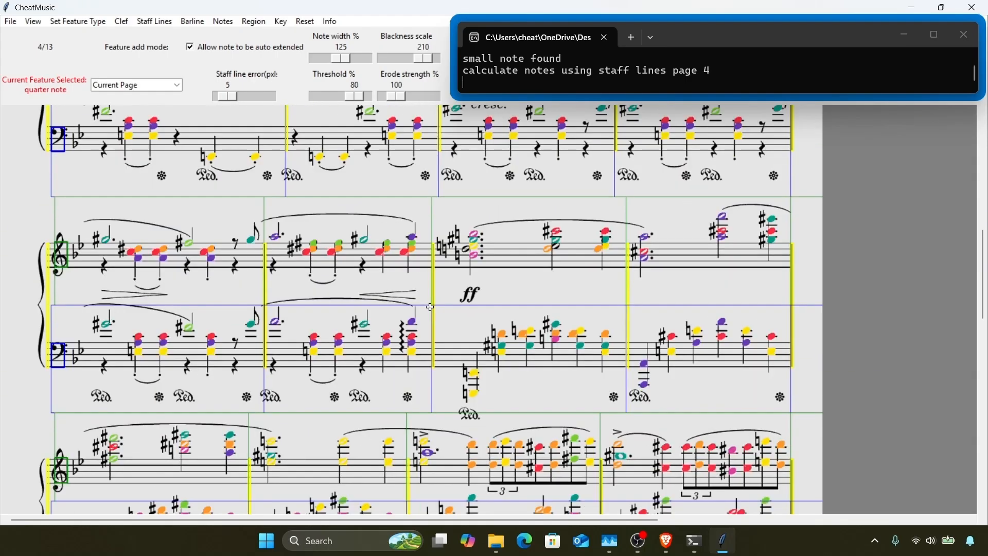
key("h")
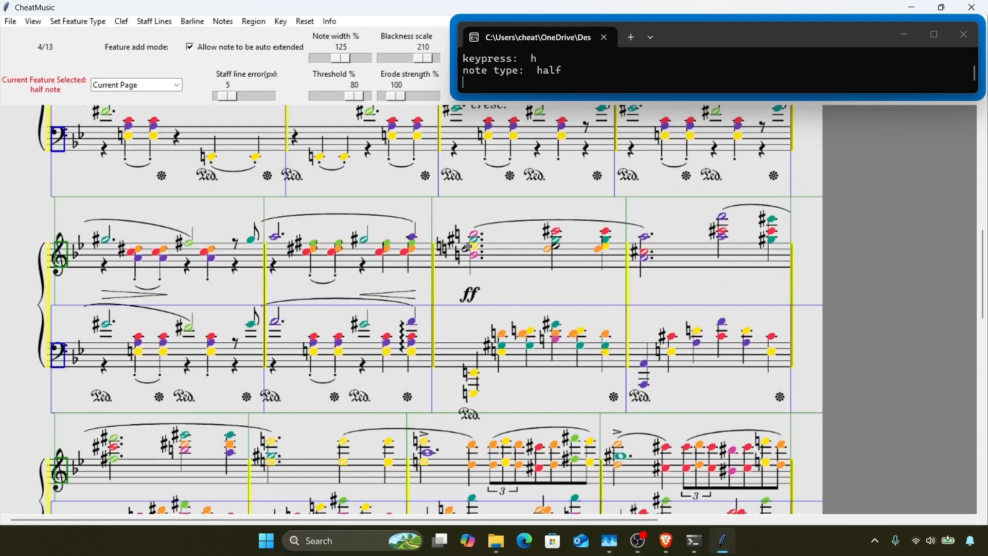
left_click_drag(468, 248, 465, 256)
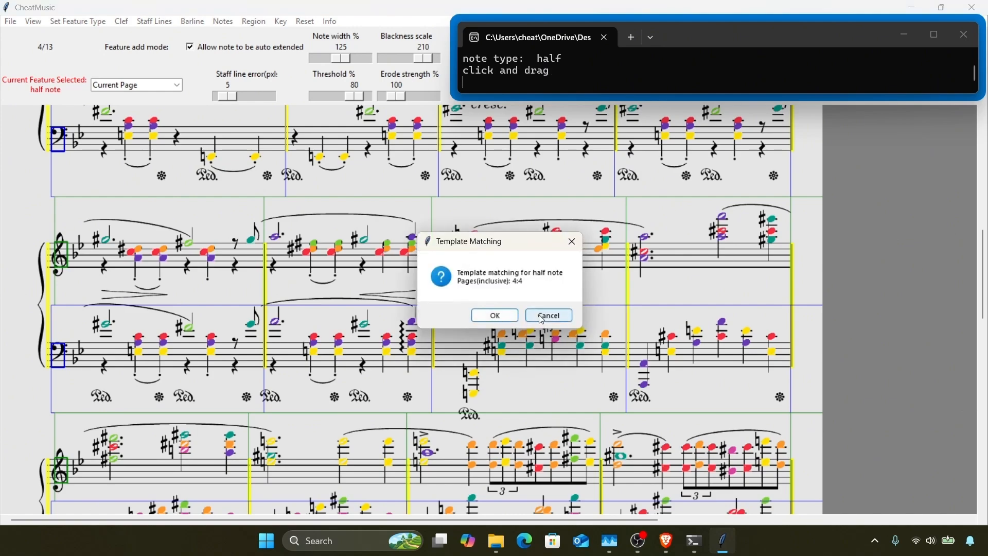
left_click(542, 318)
key("F12")
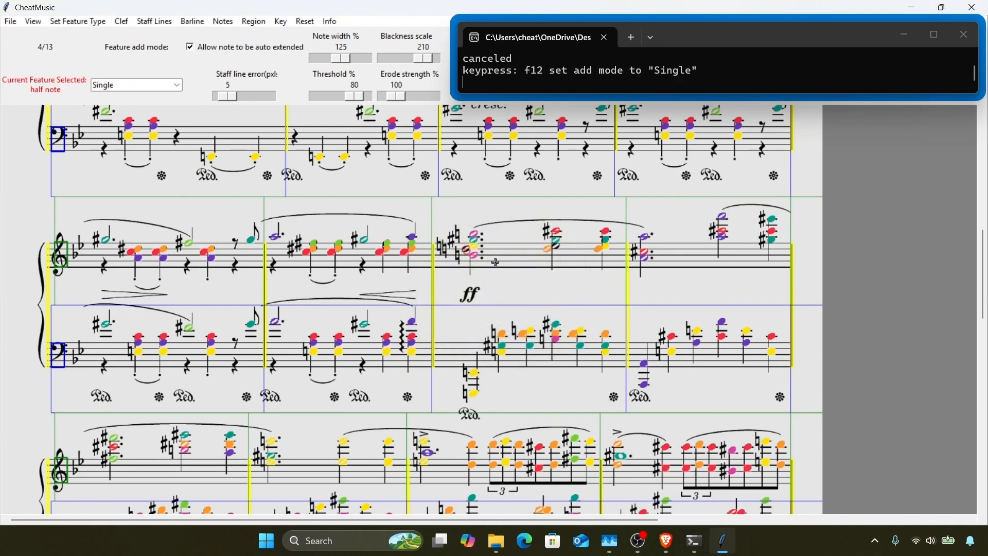
left_click(464, 251)
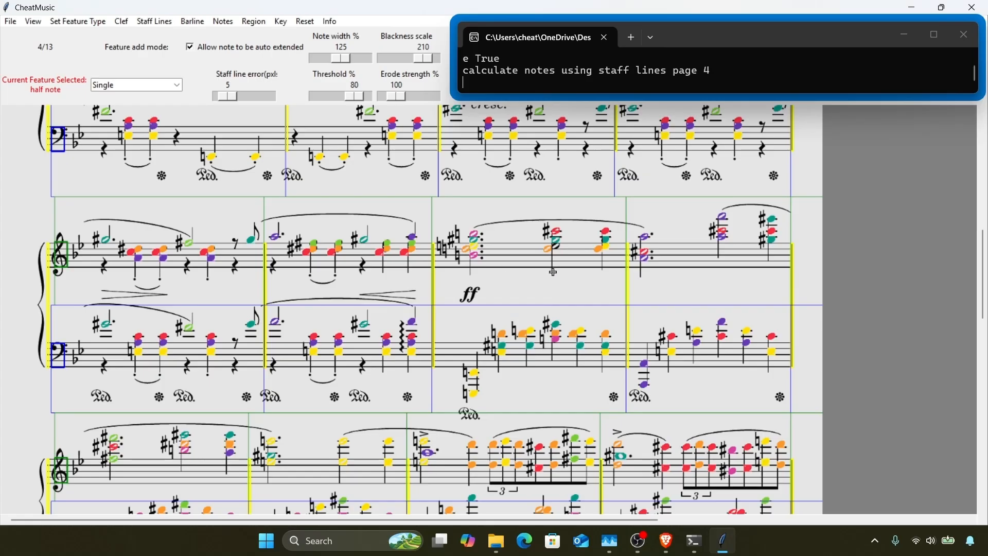
left_click(554, 249)
Step: Correct the last system's high bass notes on page 4: G in the second and fourth bars, A in the third bar
scroll(552, 319, "down", 3)
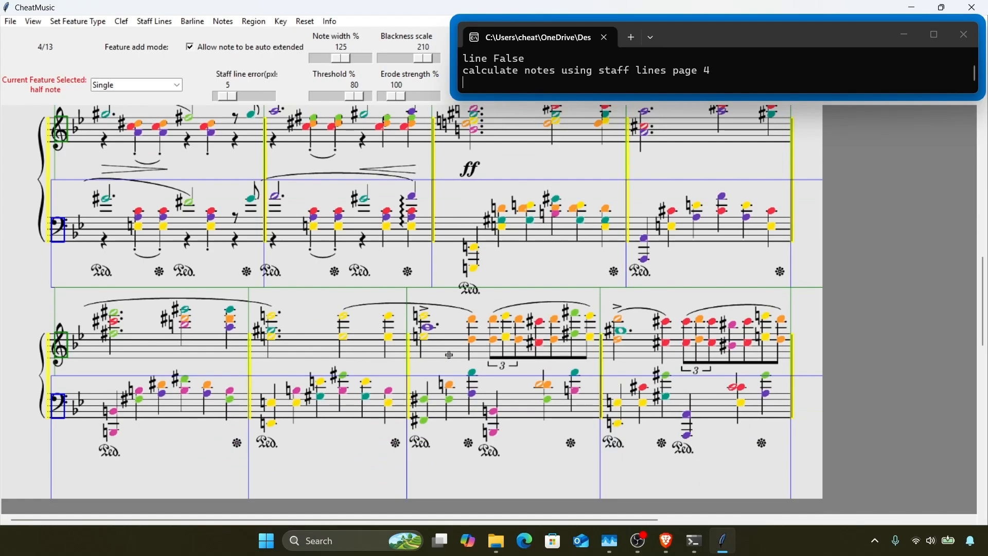
key("q")
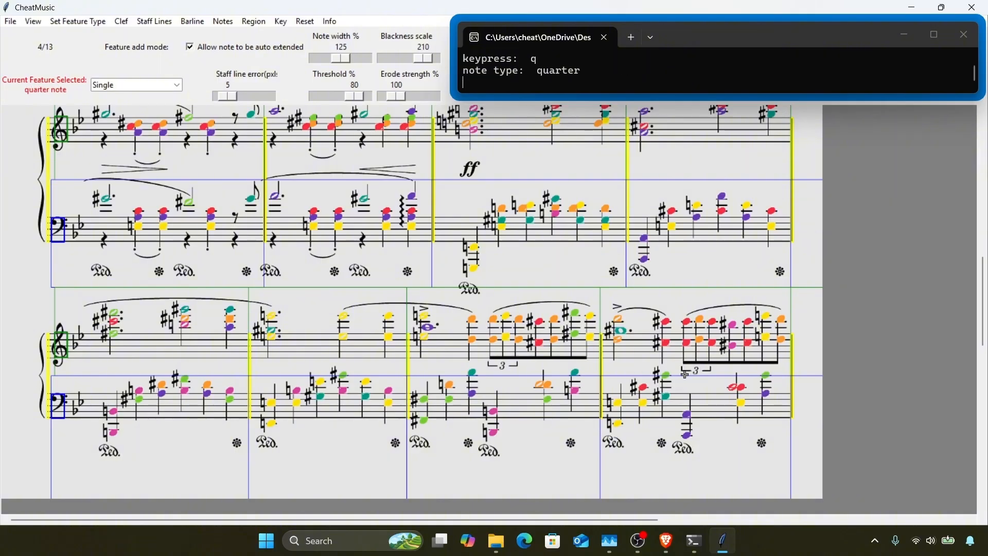
left_click(665, 374)
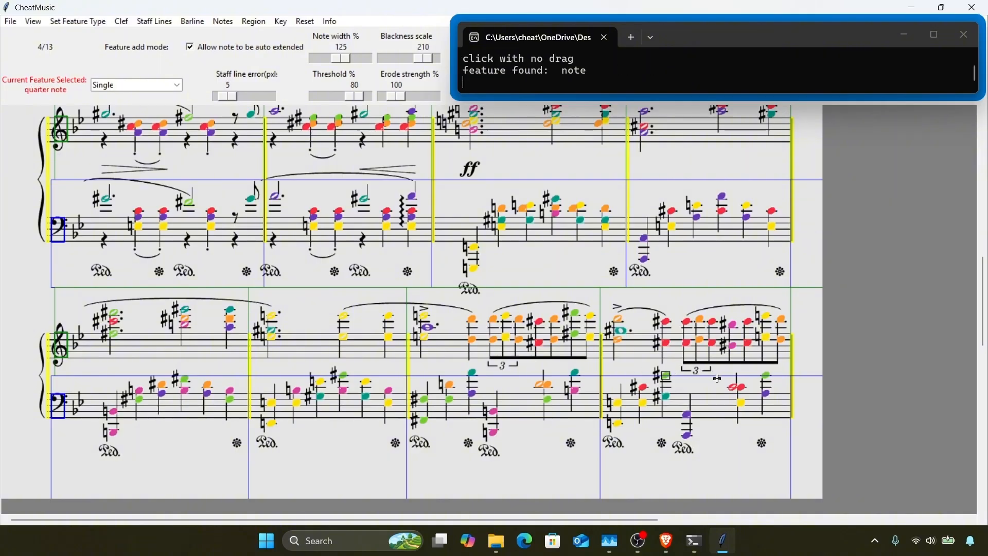
key("g")
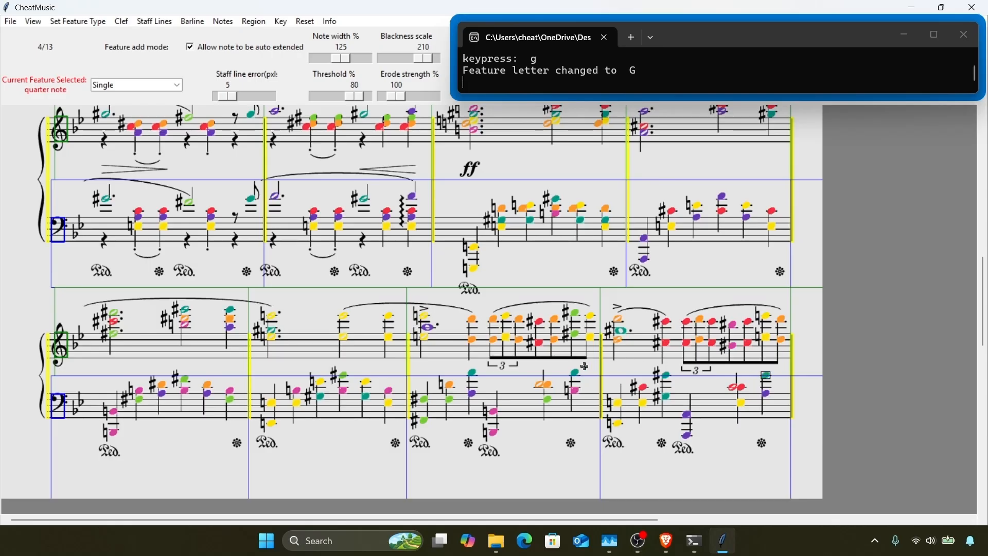
left_click(574, 372)
key("a")
left_click(473, 371)
key("g")
Step: Set the accidental of the high bass G notes in the last system's fourth bar on page 4 to sharp
key("2")
scroll(389, 364, "down", 1)
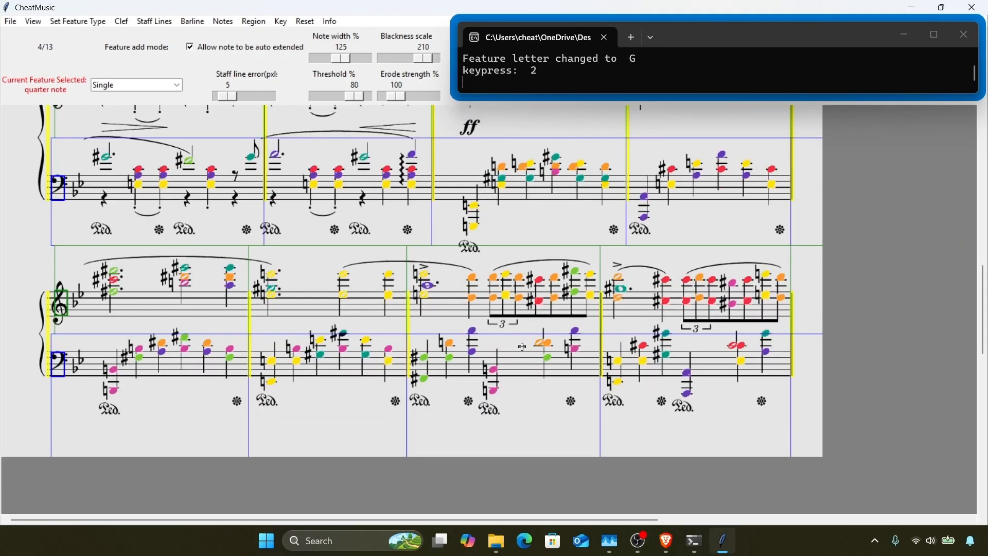
left_click(664, 333)
key("2")
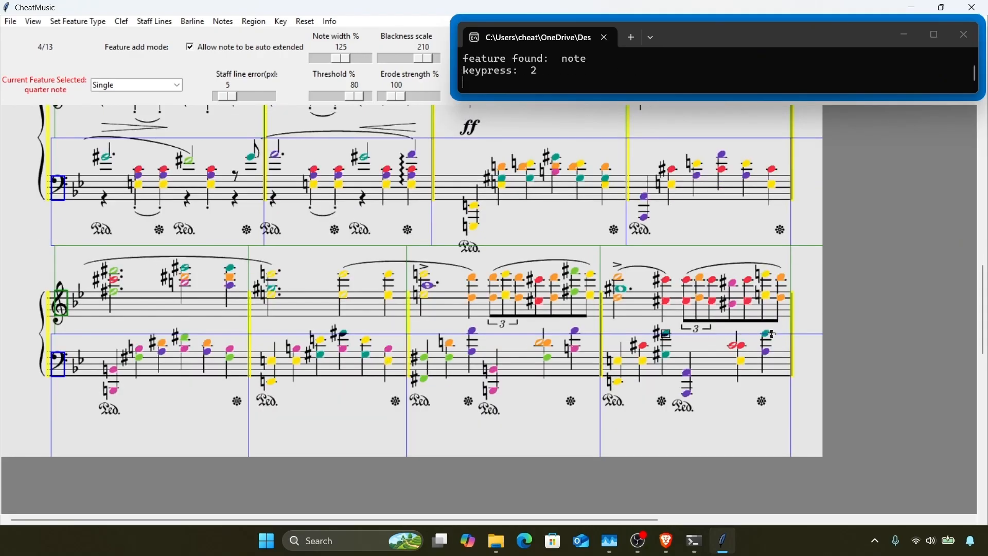
key("2")
left_click(765, 335)
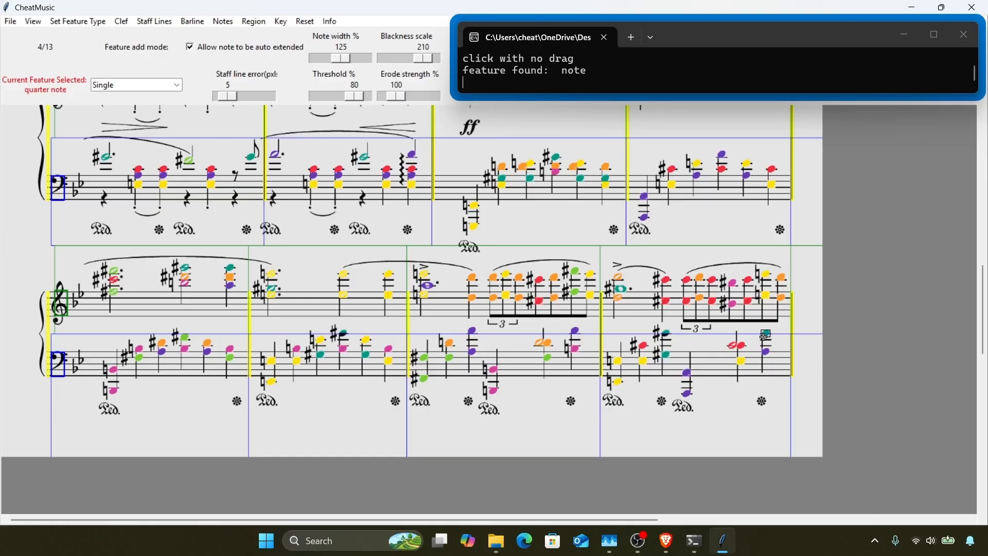
key("2")
Step: On page 5, add the missed half note and the two small grace notes as quarter notes in the first system's second treble bar
scroll(599, 356, "up", 2)
key("Right")
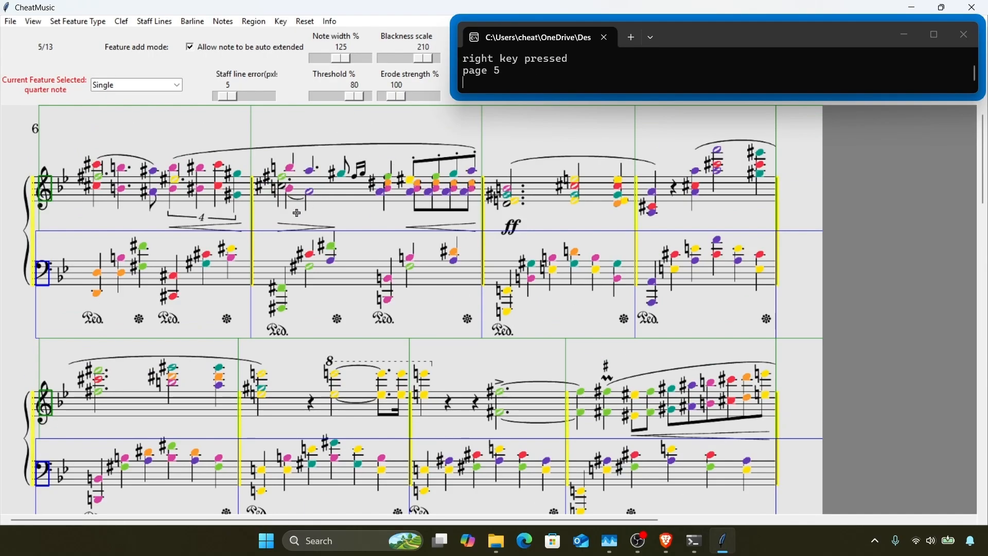
key("h")
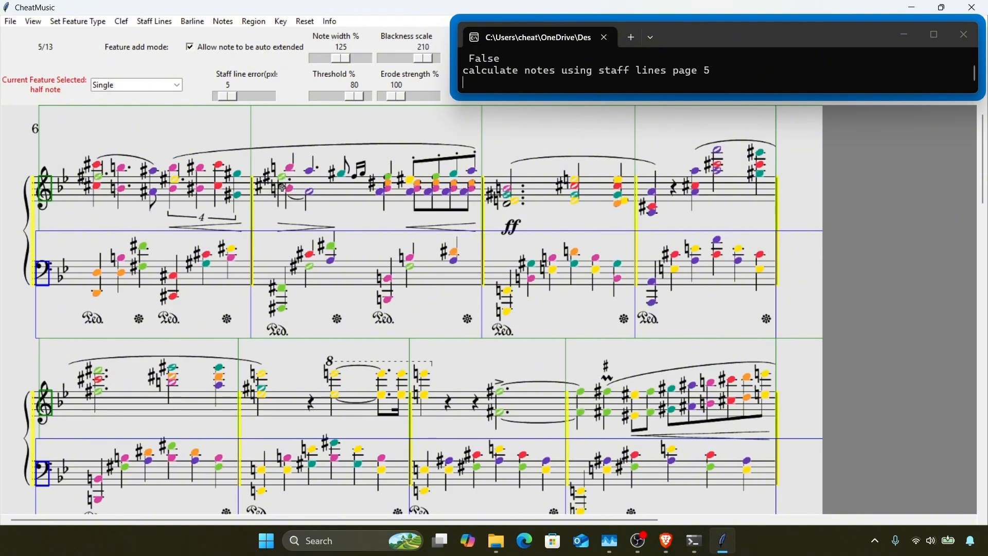
key("q")
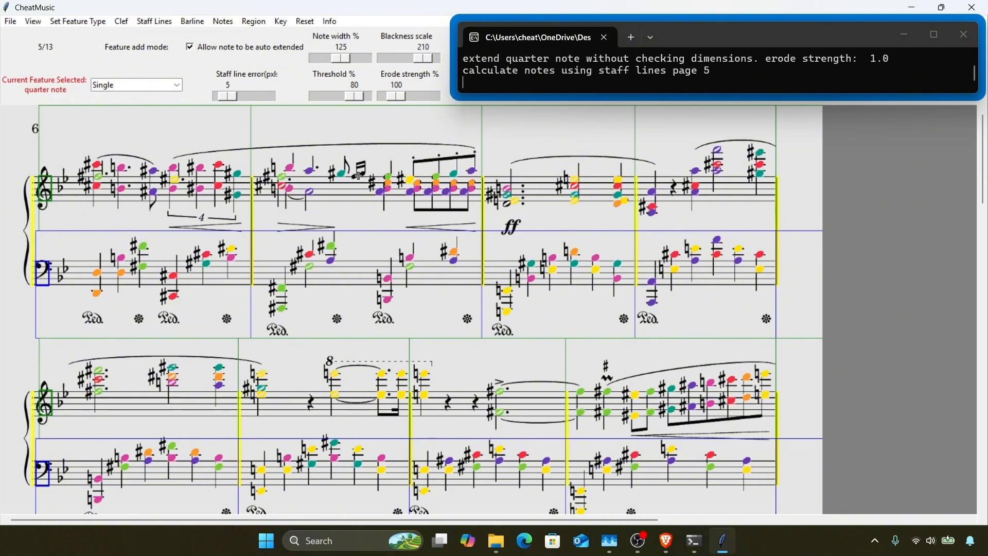
left_click(358, 176)
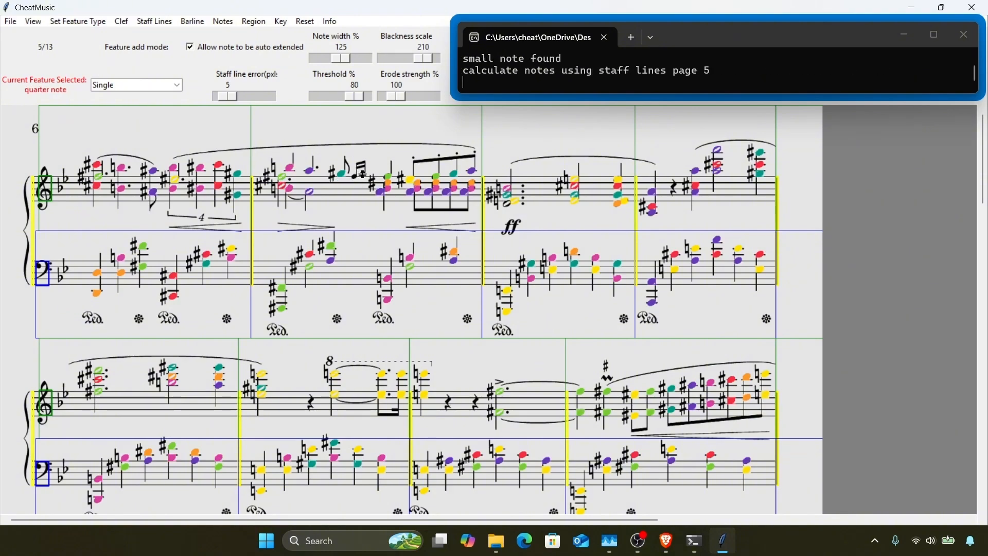
Step: Add the missed lowest chord note in the third treble bar of page 5's first system as a half note
key("h")
left_click(509, 208)
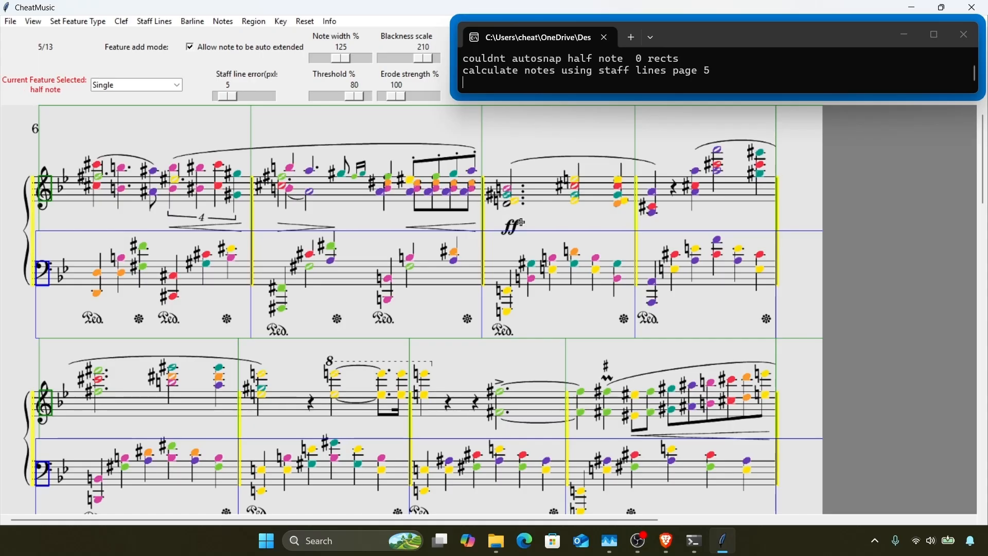
left_click(507, 204)
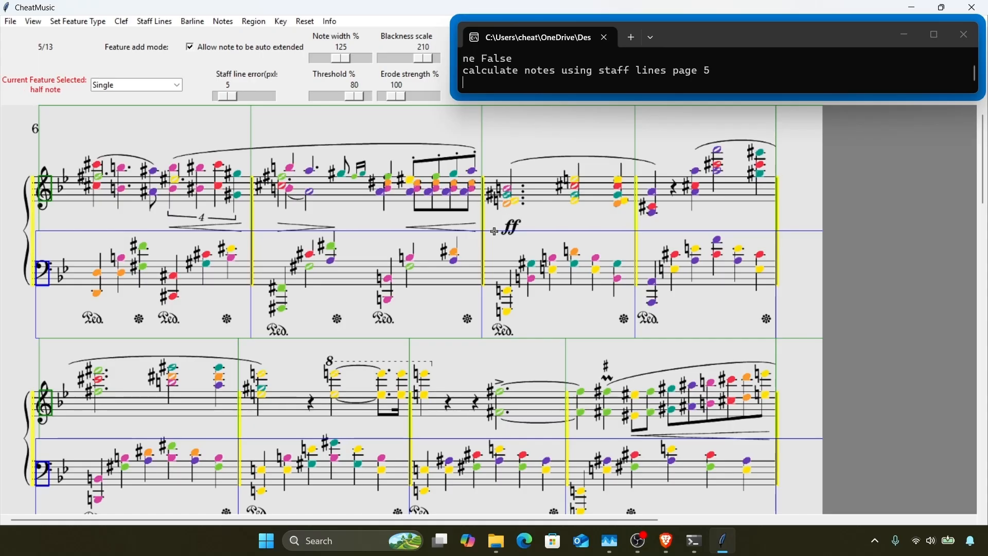
Step: Examine the remaining systems of page 5 and all of pages 6 and 7 for missed or wrongly detected notes
scroll(494, 231, "down", 3)
scroll(279, 292, "down", 1)
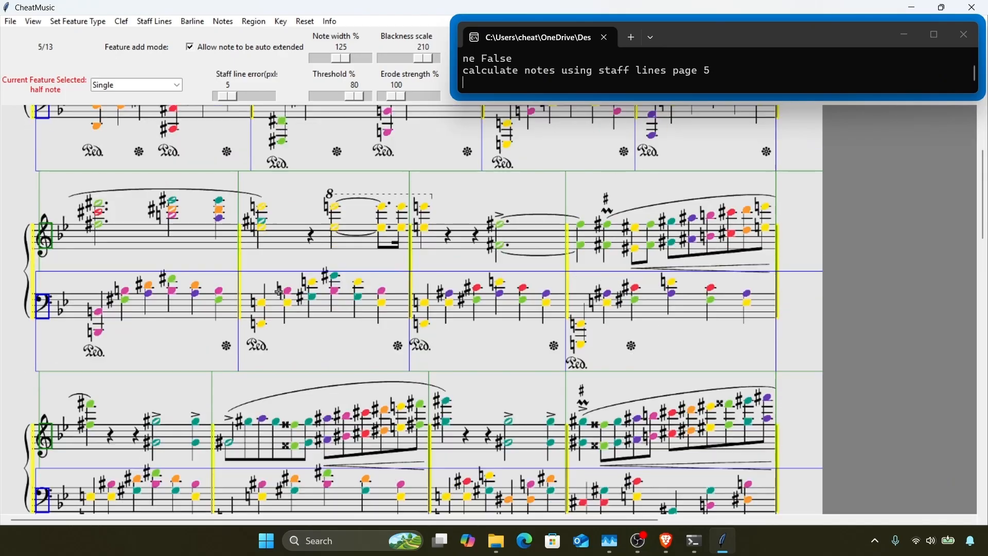
scroll(279, 292, "down", 4)
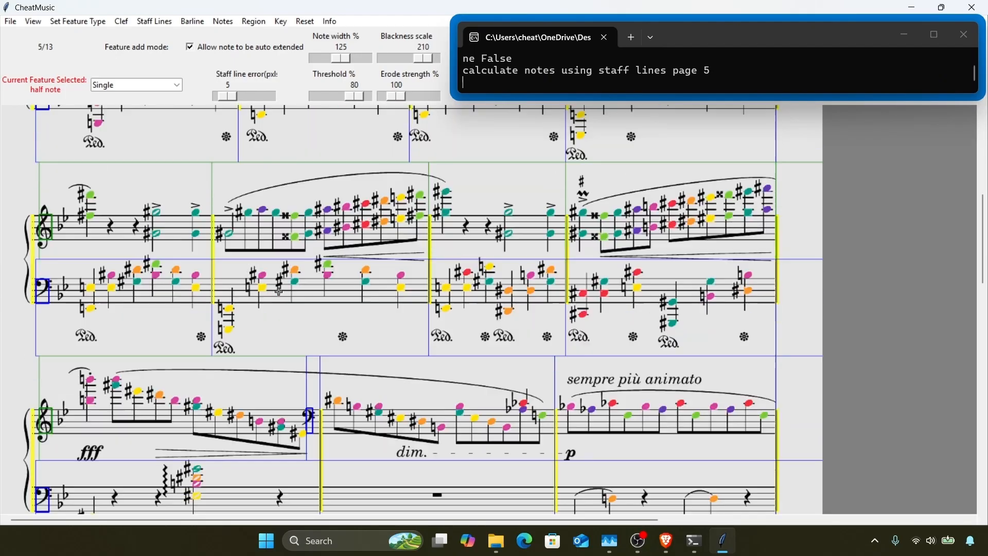
scroll(279, 291, "down", 3)
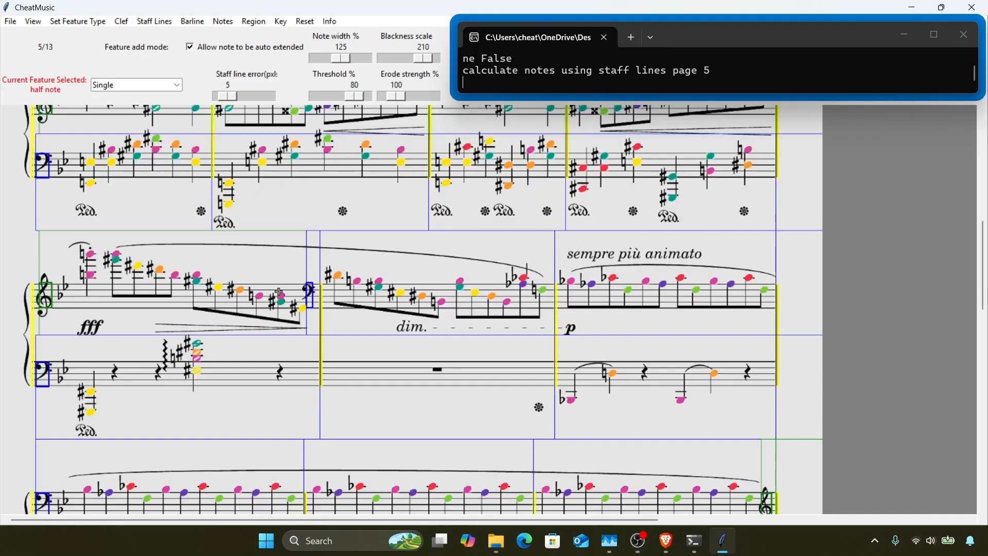
scroll(279, 291, "down", 1)
scroll(278, 291, "down", 4)
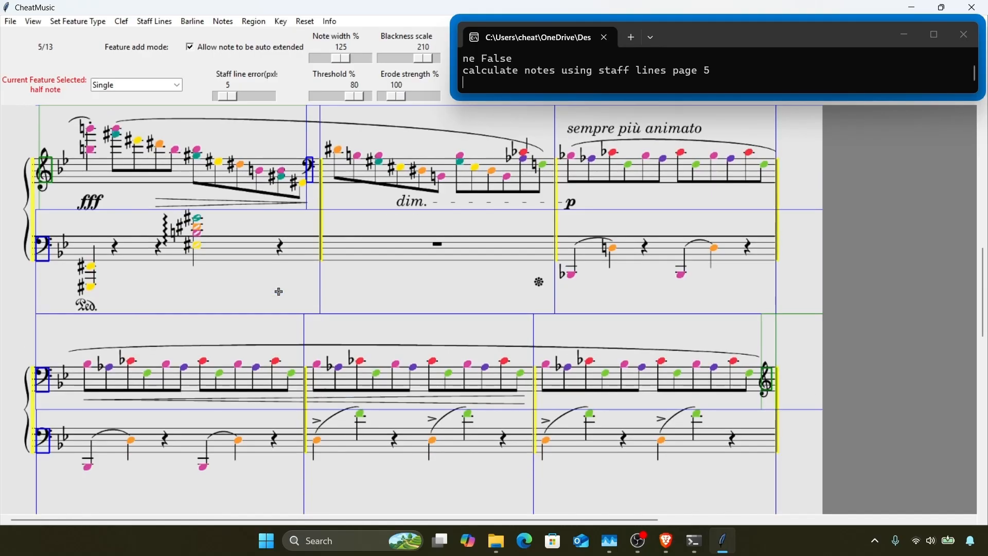
key("Right")
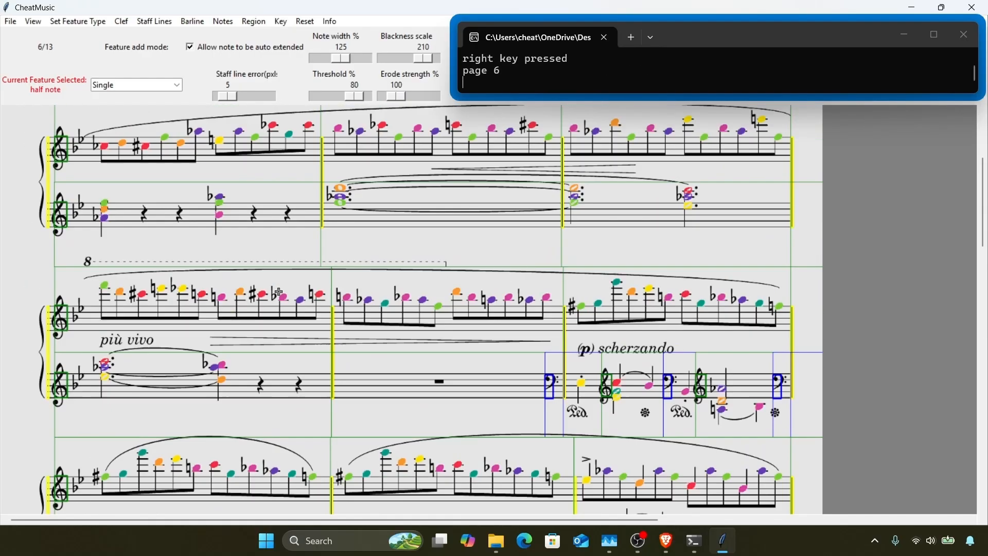
scroll(363, 238, "down", 4)
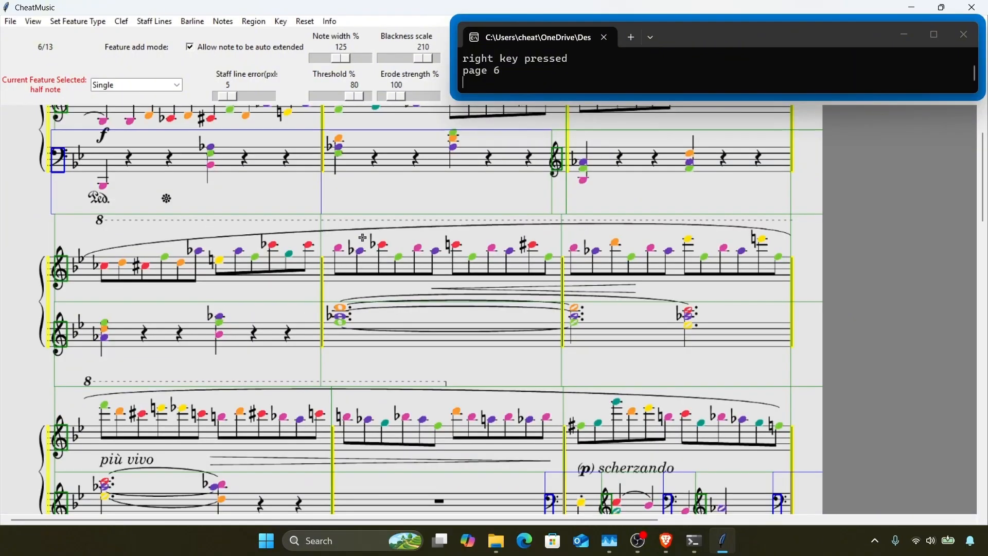
scroll(362, 237, "down", 4)
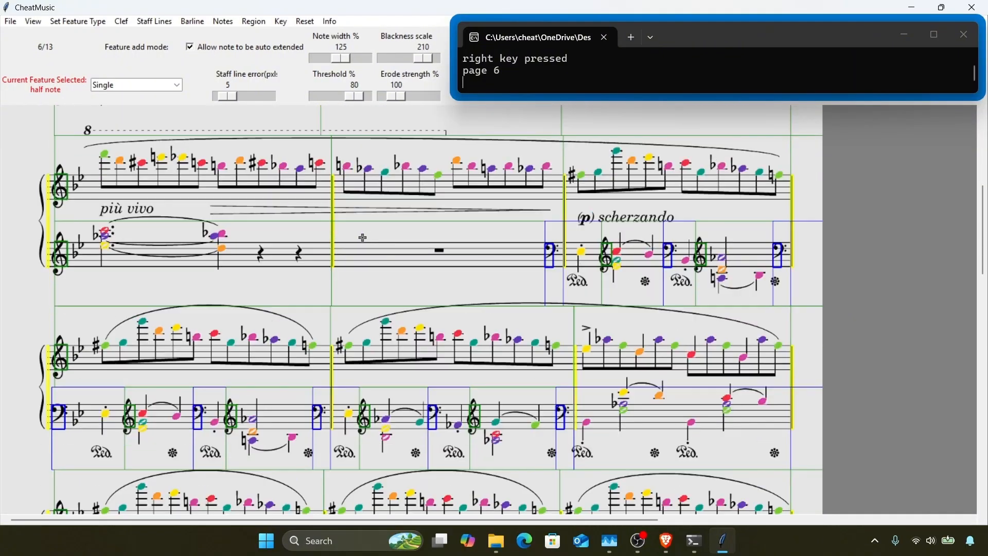
scroll(363, 238, "down", 4)
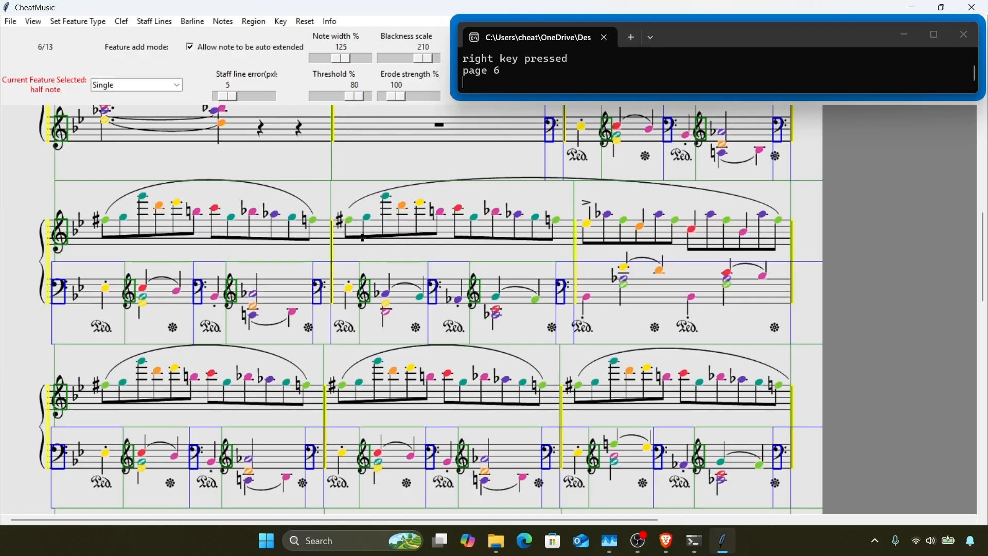
scroll(362, 237, "down", 1)
scroll(363, 237, "down", 2)
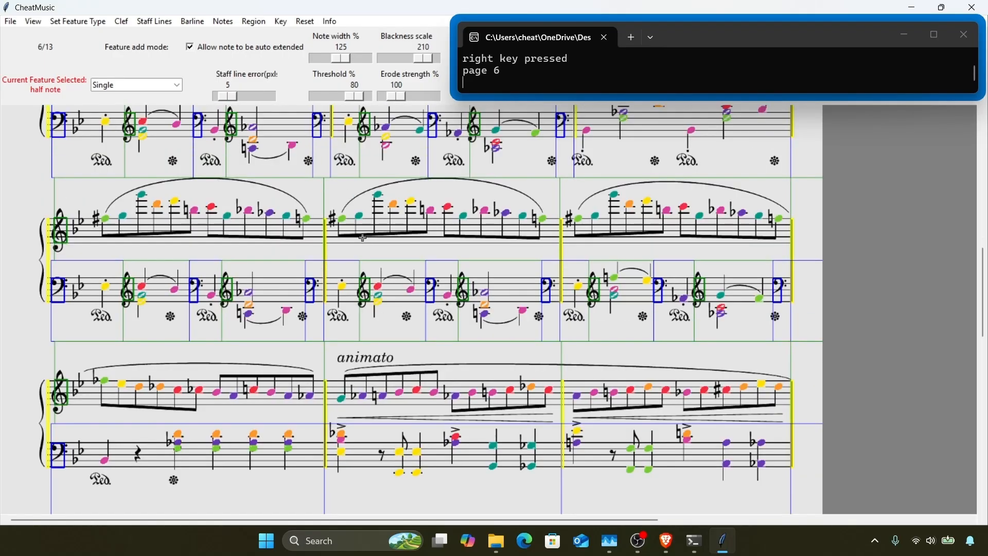
scroll(363, 238, "down", 1)
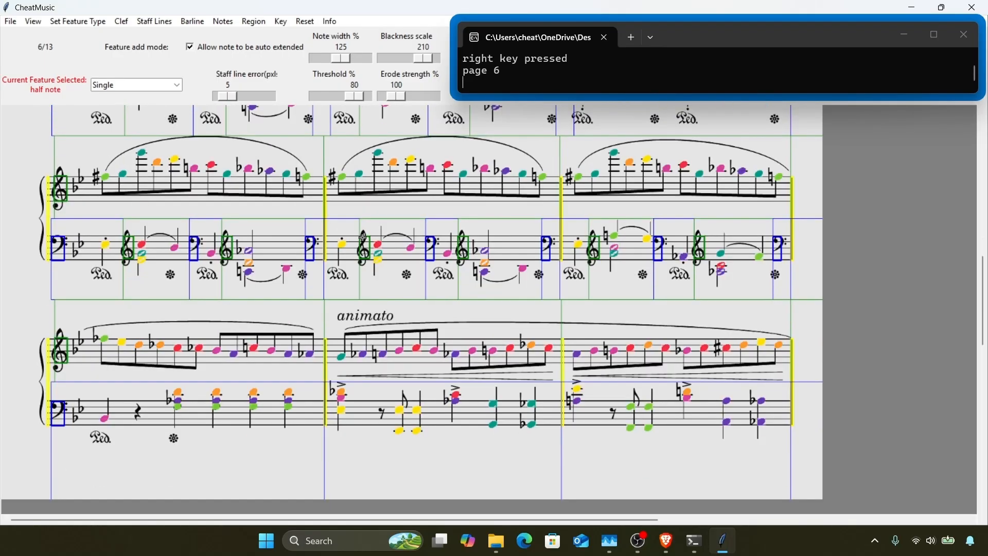
key("Right")
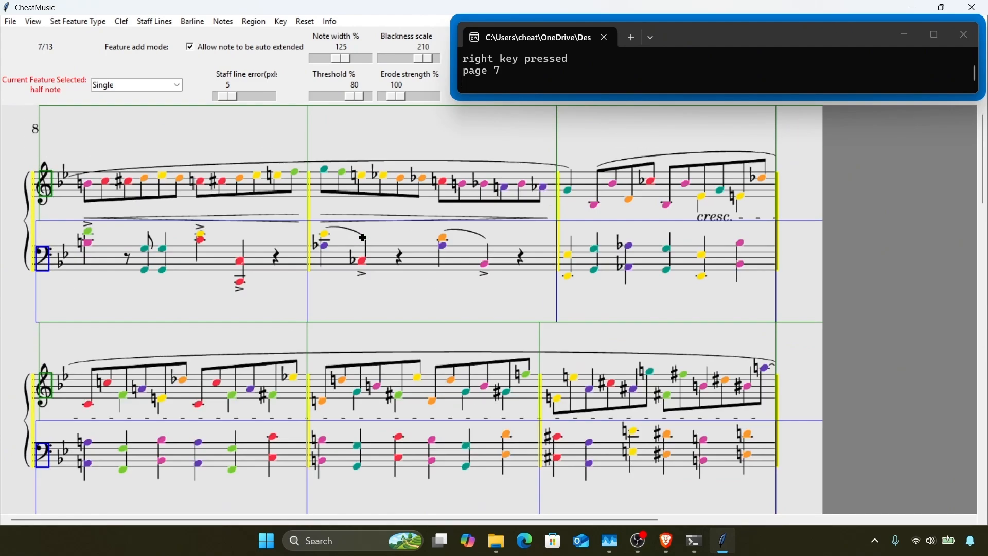
scroll(363, 238, "down", 4)
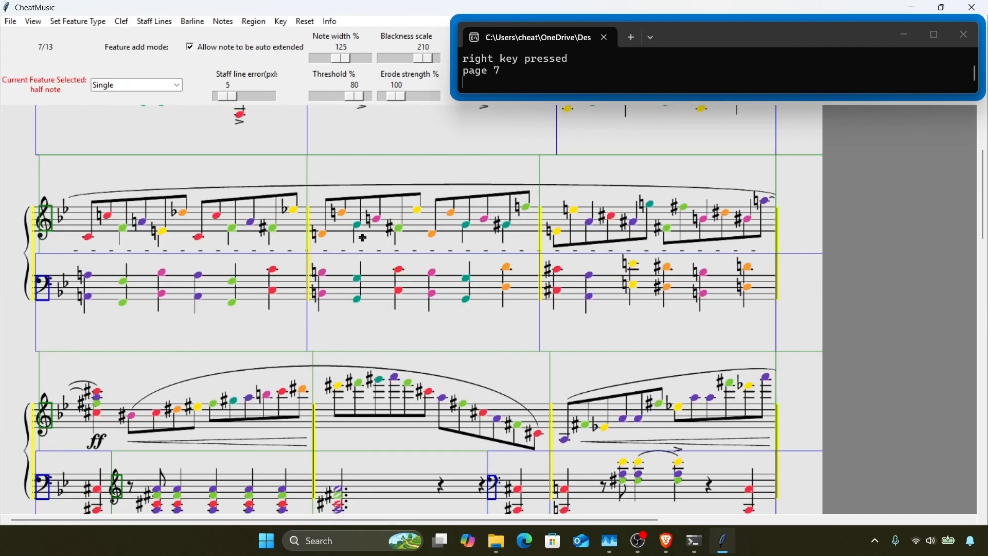
scroll(362, 238, "down", 3)
scroll(362, 238, "down", 4)
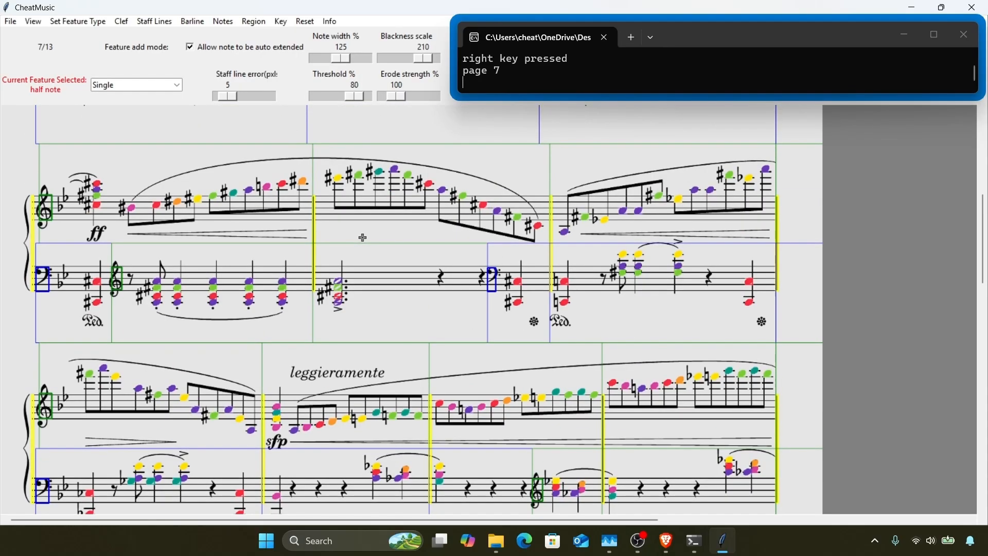
scroll(362, 238, "down", 5)
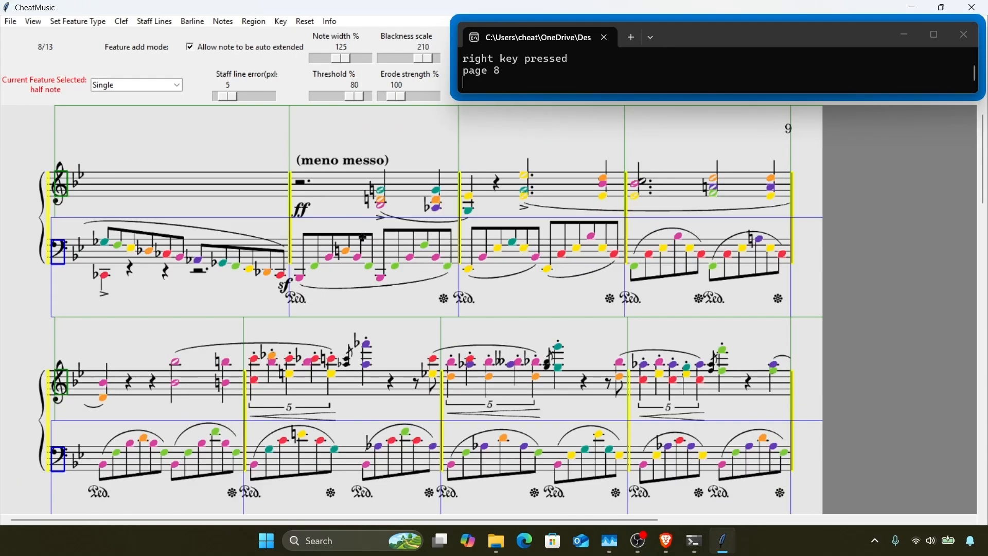
Step: Set the note type to half for adding missed notes in the first system of page 8
scroll(362, 237, "down", 1)
key("h")
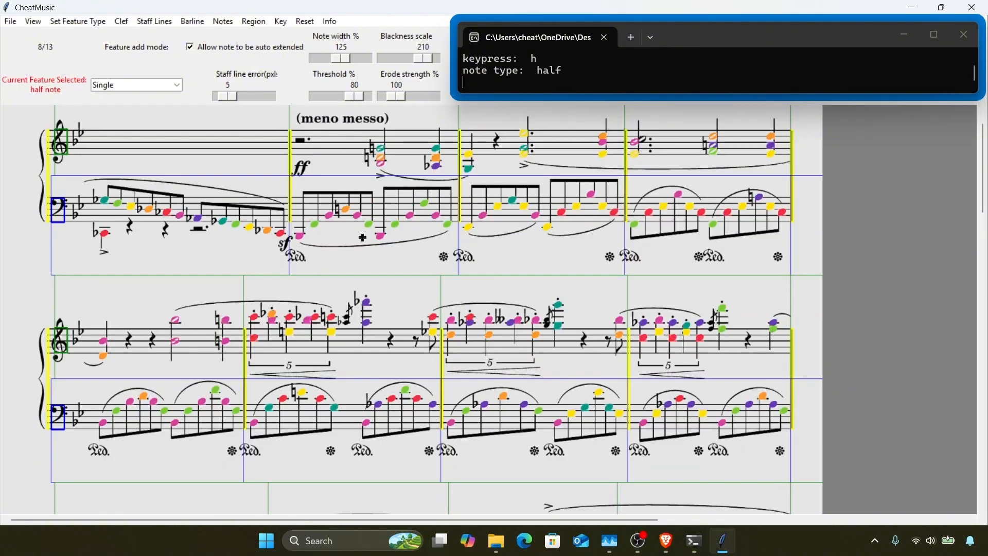
Step: Mark the missed half notes in the dotted chord of the top system's last treble measure on page 8
left_click(643, 138)
left_click(643, 139)
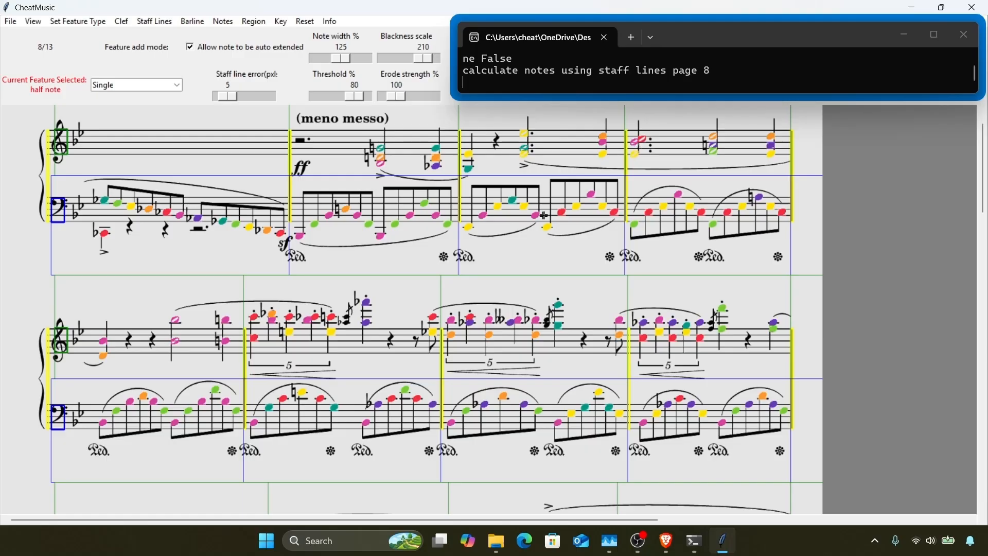
Step: Mark the uncoloured grace notes in the second system's treble staff as quarter notes, reducing the note width to 90%
scroll(544, 215, "down", 3)
key("q")
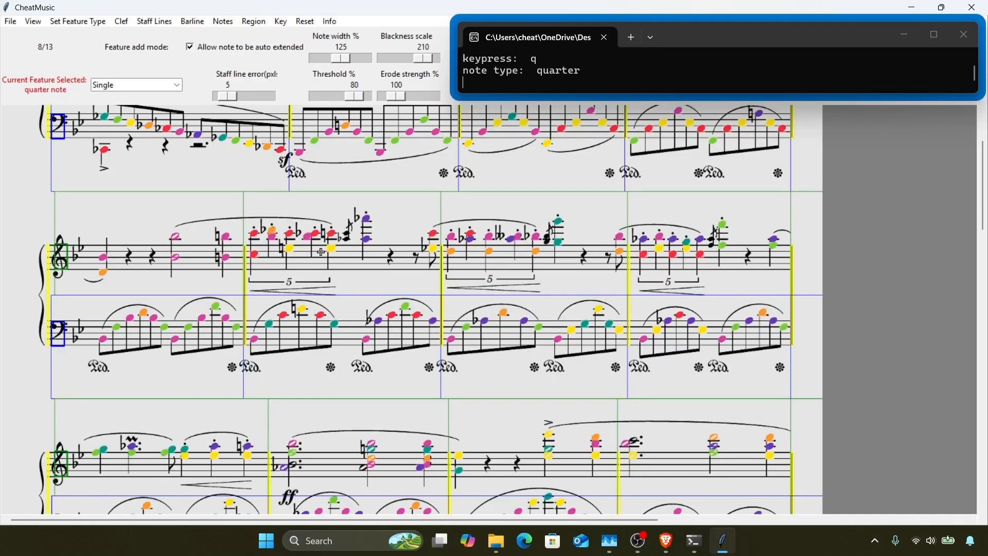
left_click(346, 232)
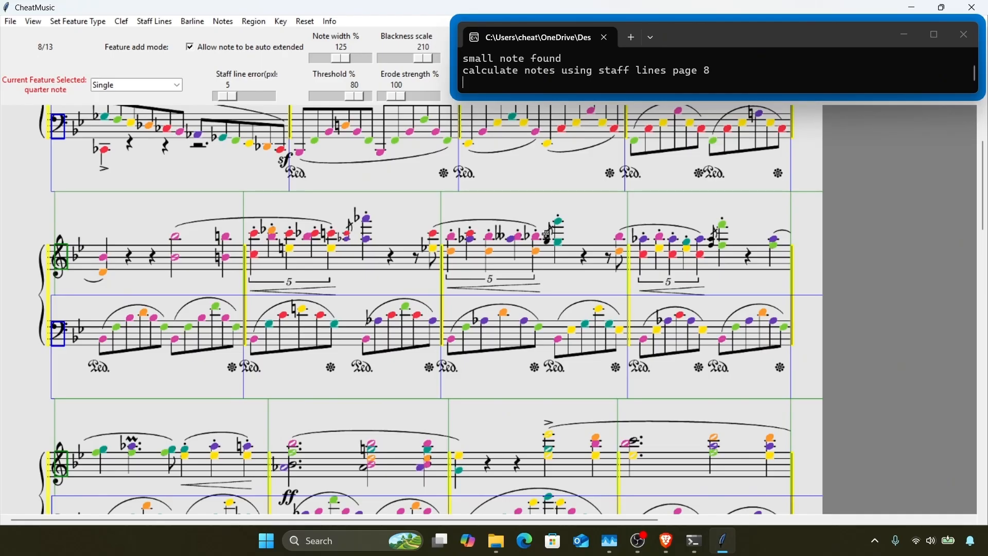
left_click_drag(344, 59, 331, 58)
left_click_drag(543, 236, 550, 244)
Step: Mark the missed half notes in the treble chords of the third system's second and fourth measures
scroll(640, 300, "down", 4)
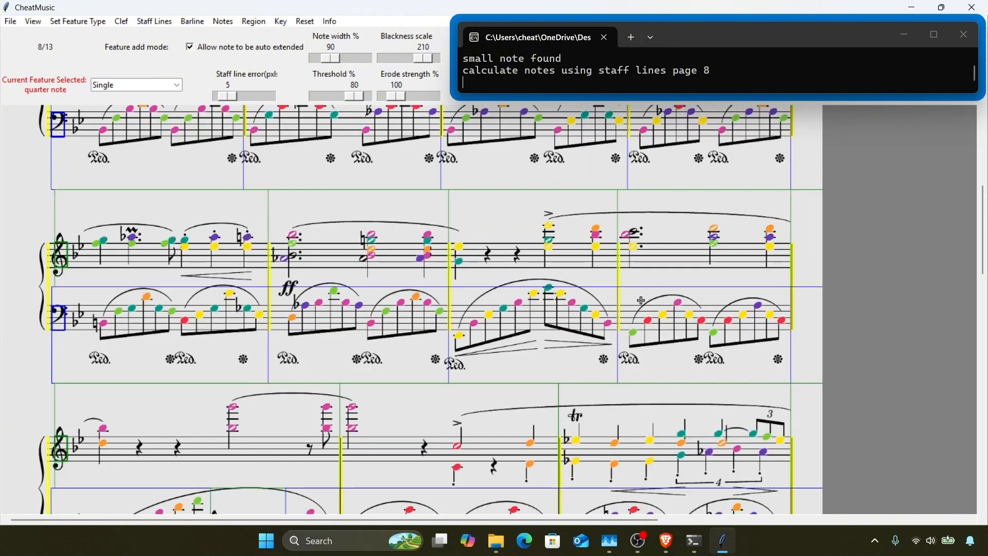
key("h")
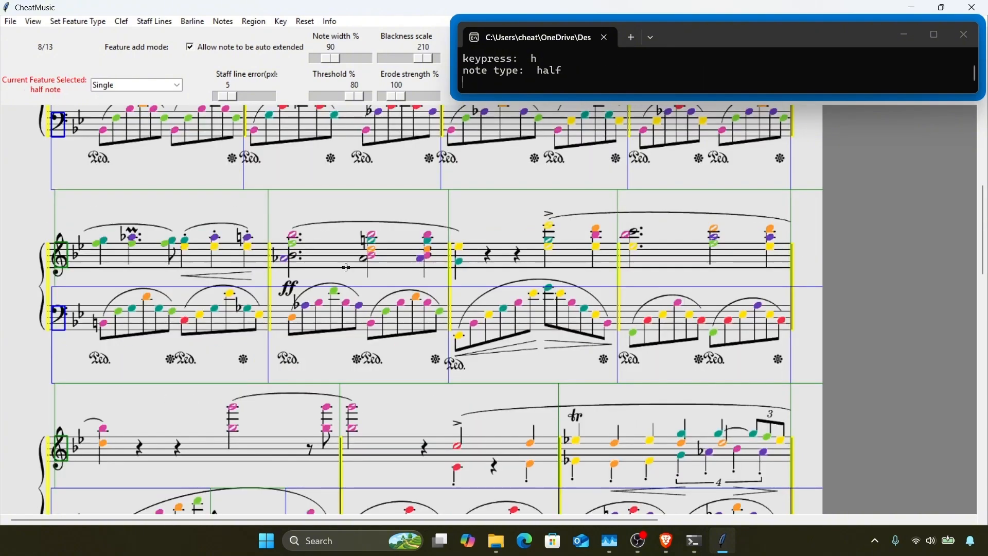
left_click(291, 260)
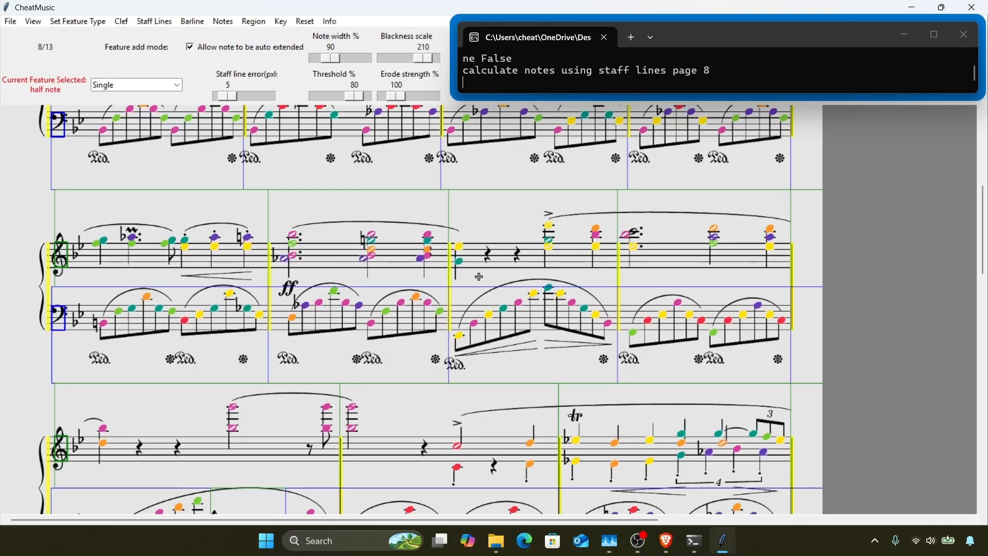
left_click(636, 228)
Step: Examine the rest of page 8 and all of pages 9 and 10 for notes left uncoloured
scroll(627, 248, "down", 2)
scroll(447, 301, "down", 3)
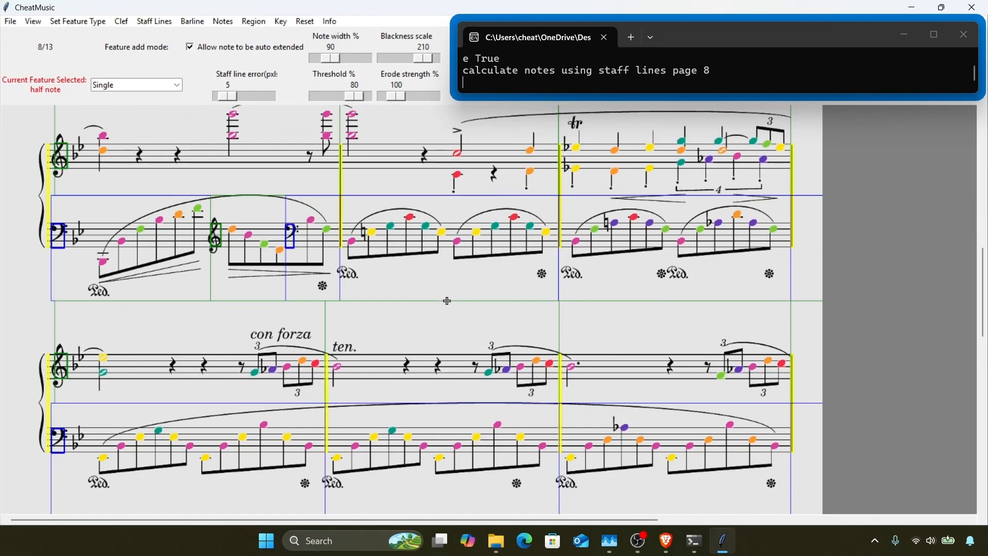
scroll(392, 372, "down", 2)
scroll(392, 371, "down", 1)
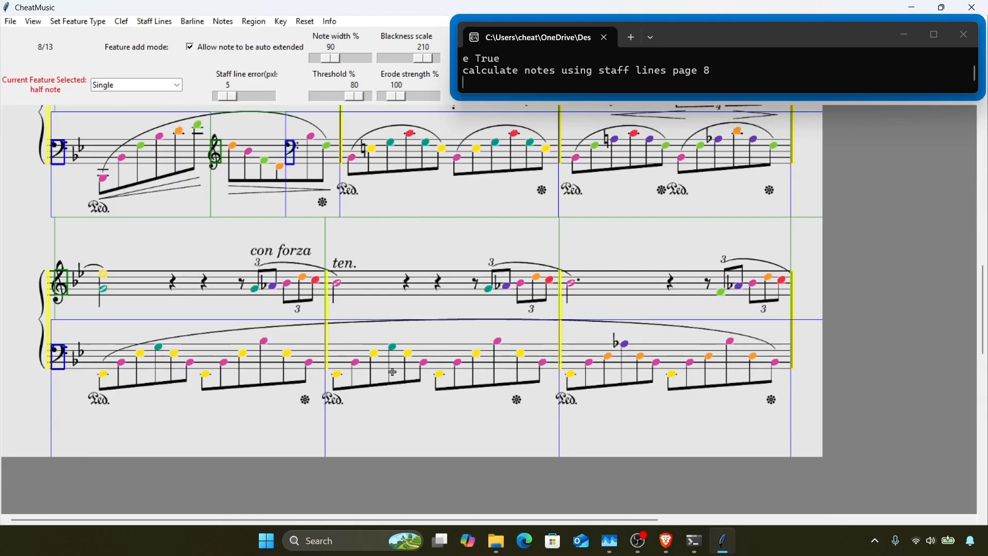
key("Right")
scroll(392, 371, "up", 10)
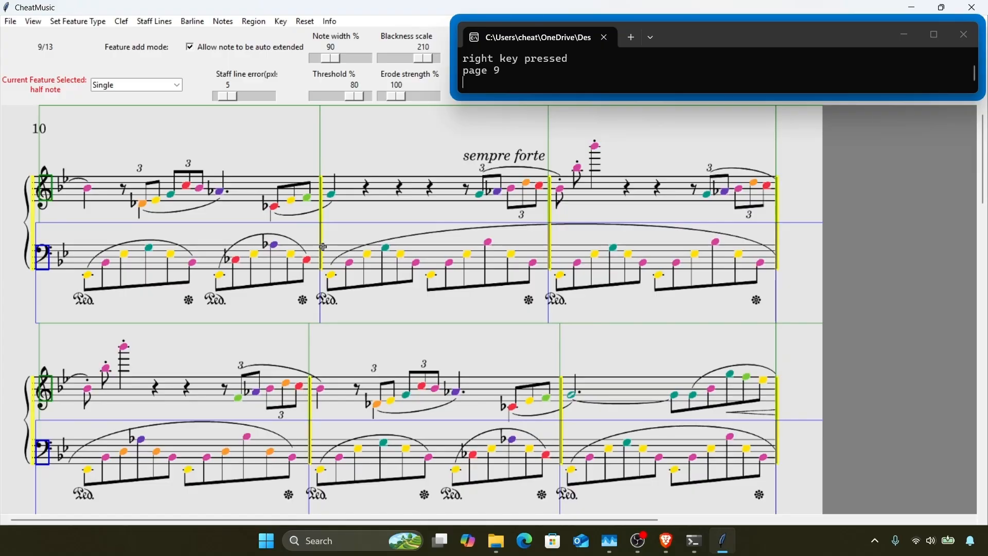
scroll(324, 247, "down", 4)
scroll(323, 247, "down", 7)
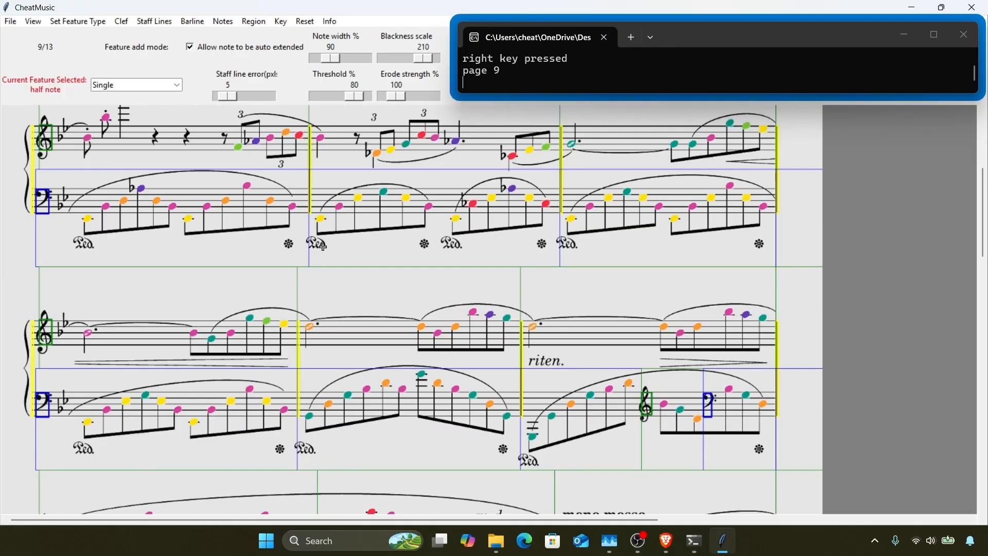
scroll(323, 247, "down", 5)
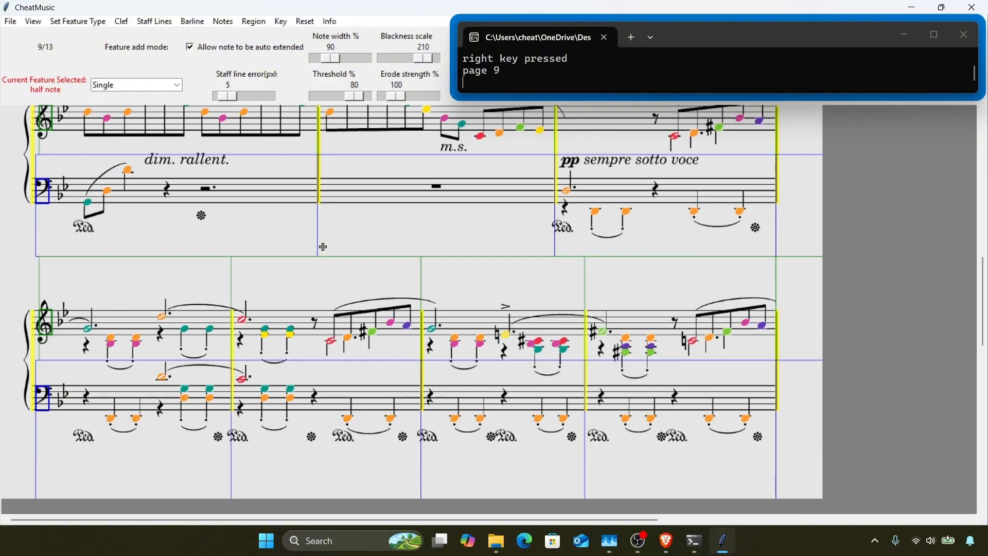
key("Right")
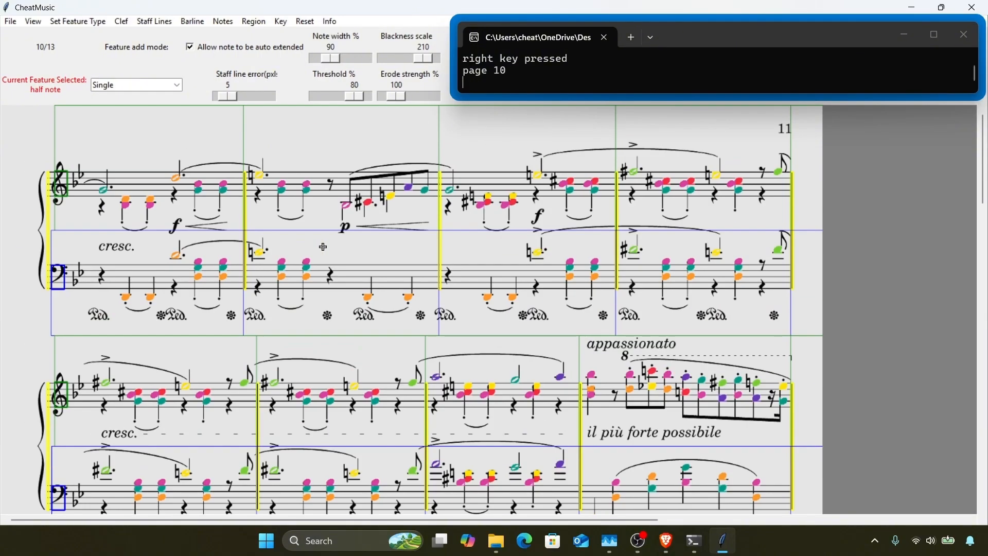
scroll(446, 229, "down", 3)
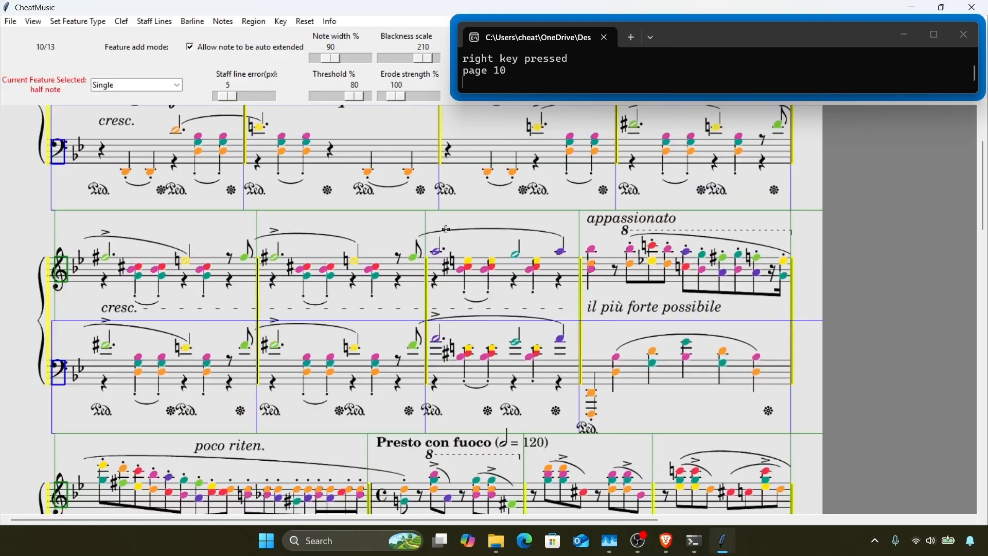
scroll(446, 229, "down", 1)
scroll(446, 229, "down", 4)
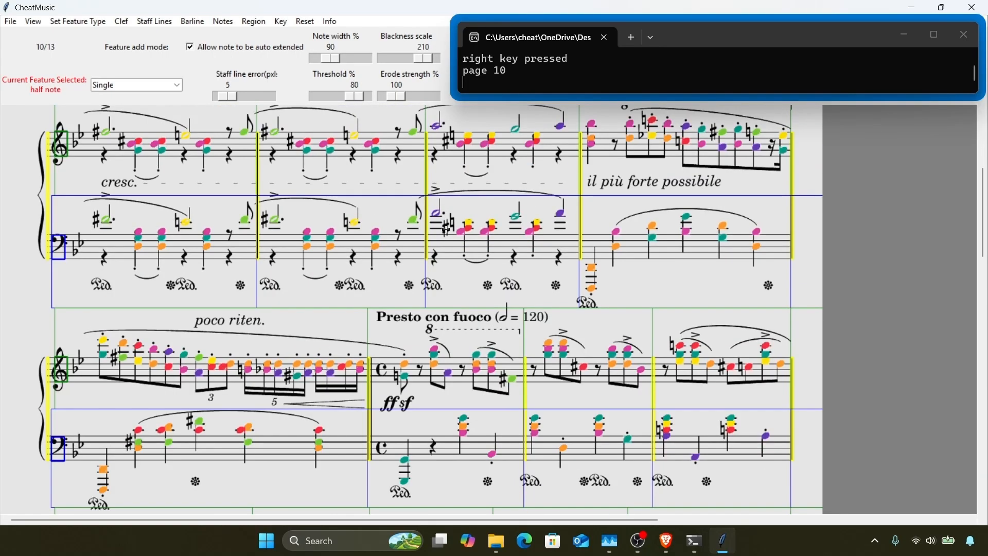
scroll(446, 230, "down", 3)
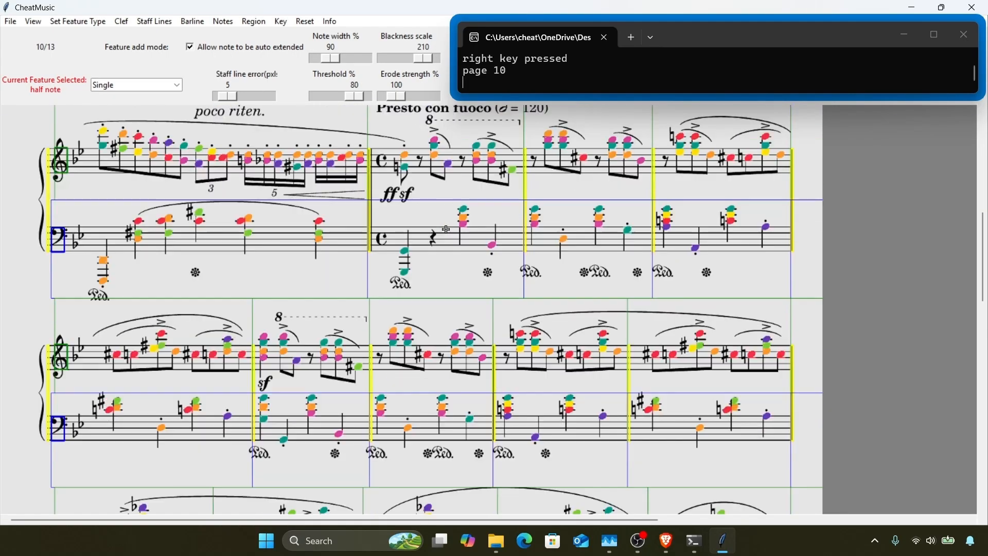
scroll(446, 229, "down", 4)
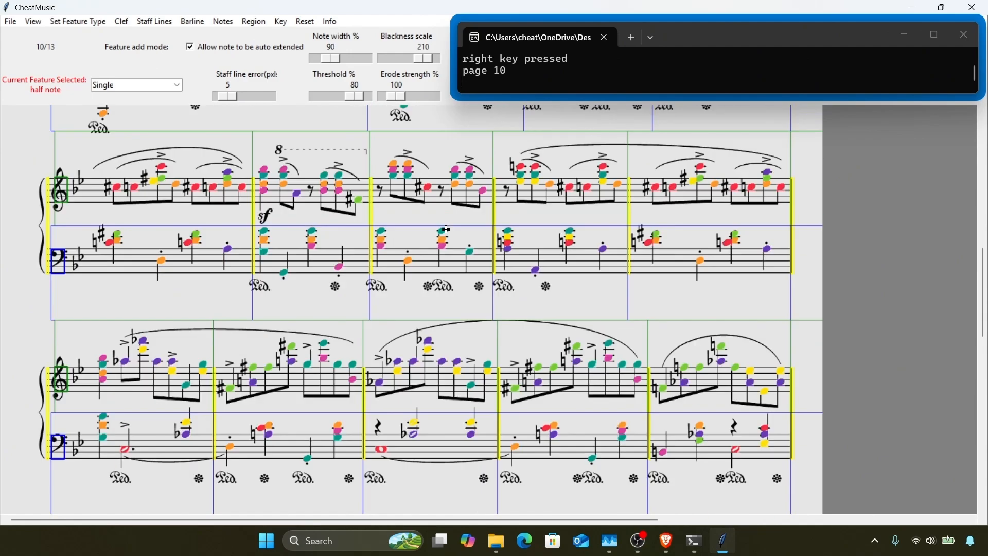
scroll(446, 230, "down", 2)
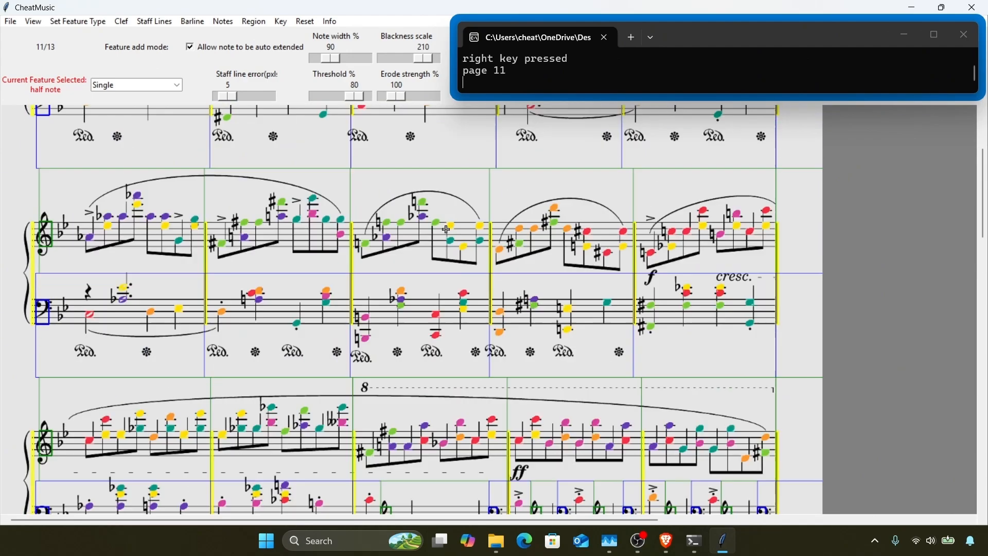
Step: Mark the missed half note in the bass chord of the final measure on page 11
scroll(369, 241, "down", 1)
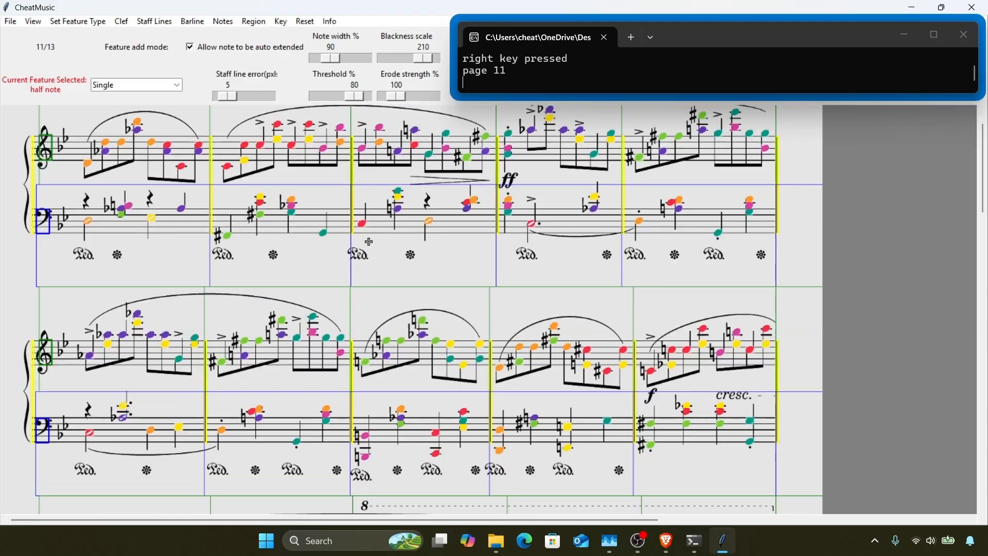
scroll(369, 242, "down", 2)
scroll(368, 241, "down", 6)
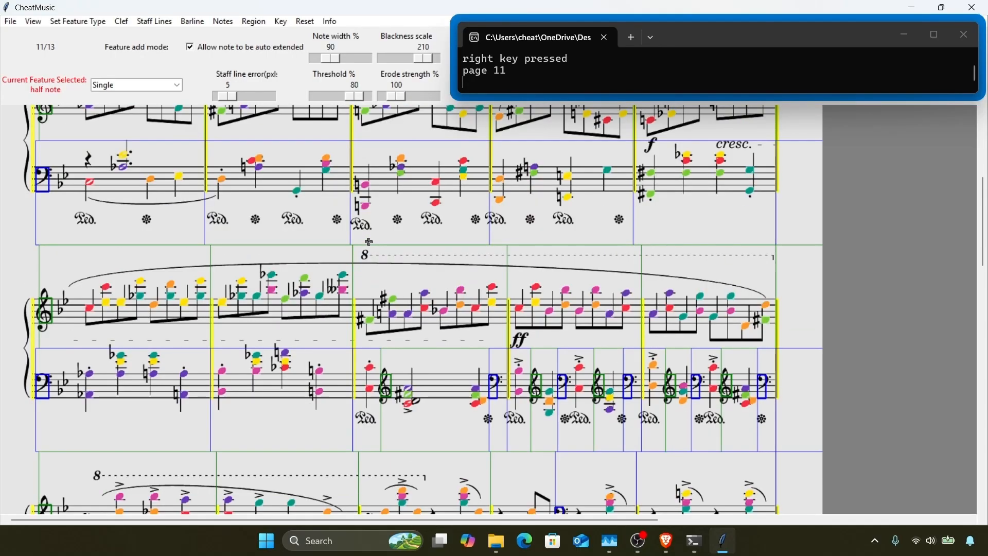
scroll(368, 241, "down", 2)
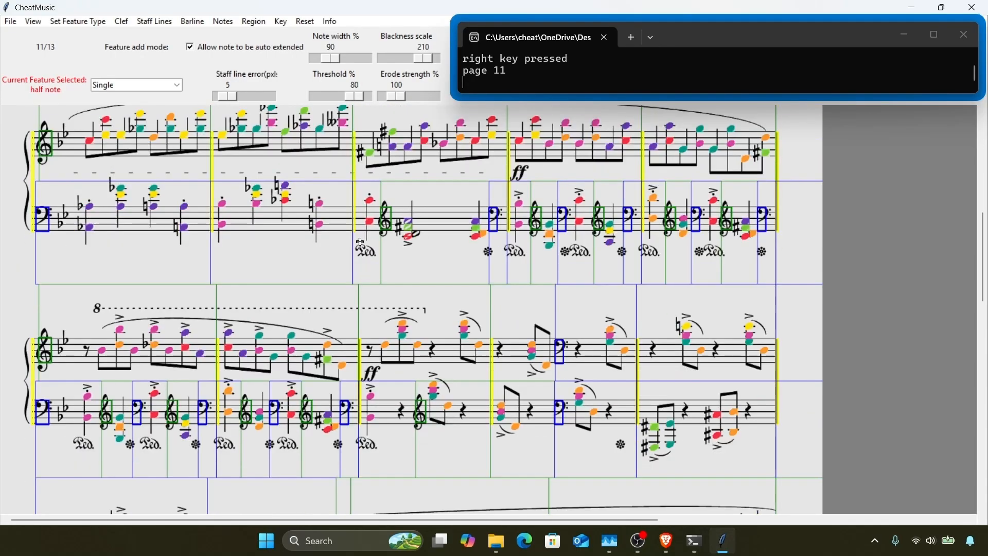
scroll(308, 247, "down", 2)
scroll(308, 247, "down", 3)
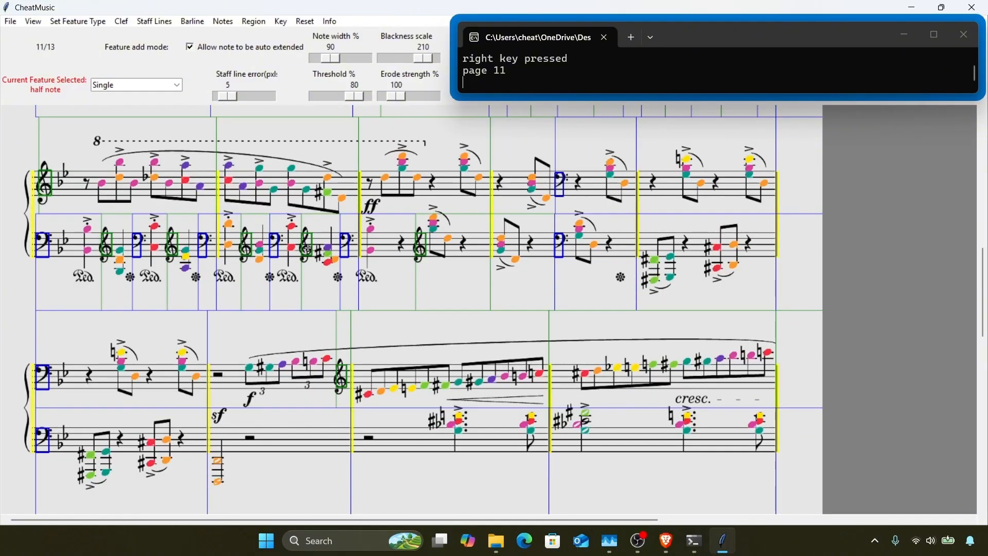
key("h")
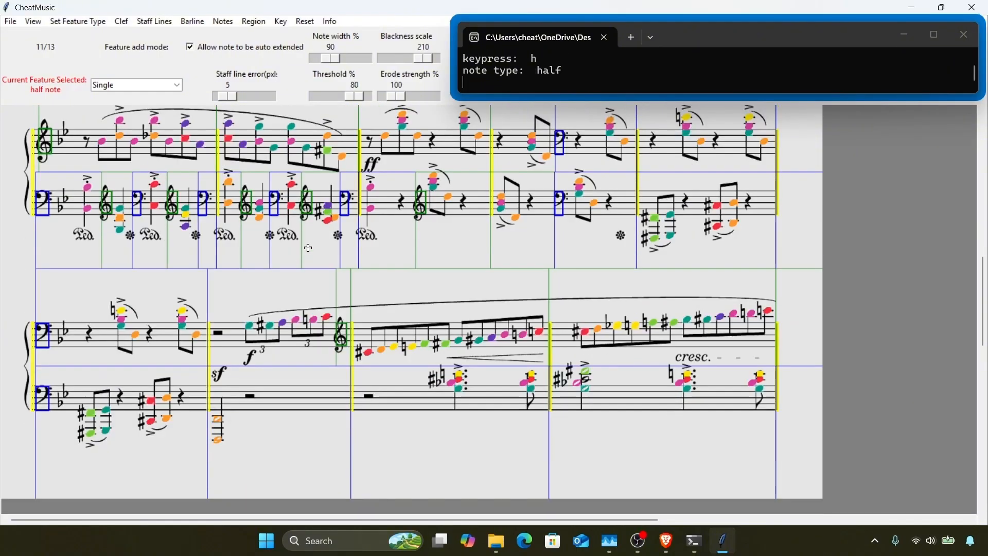
left_click(584, 380)
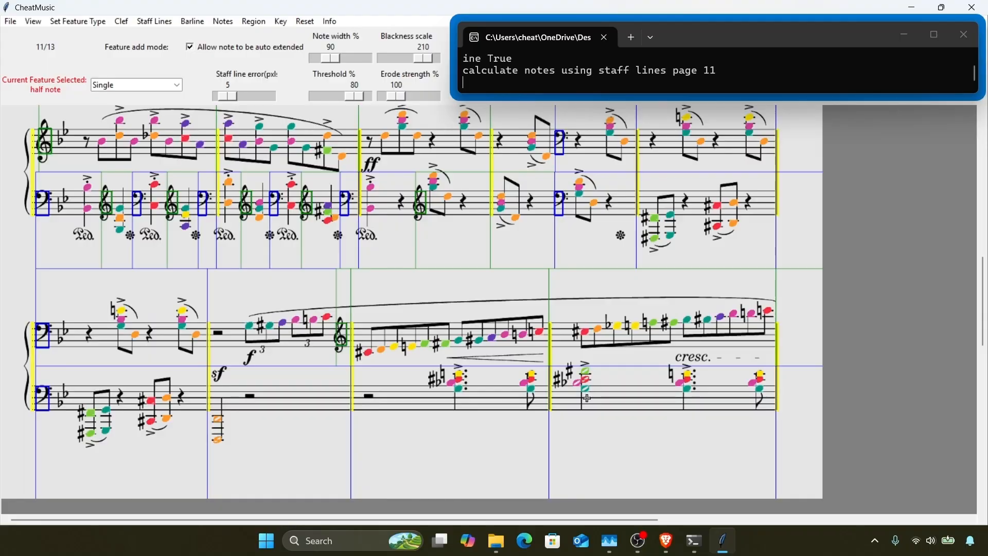
Step: Mark the missed half notes in the two bass chords of the first measure on page 12
key("Right")
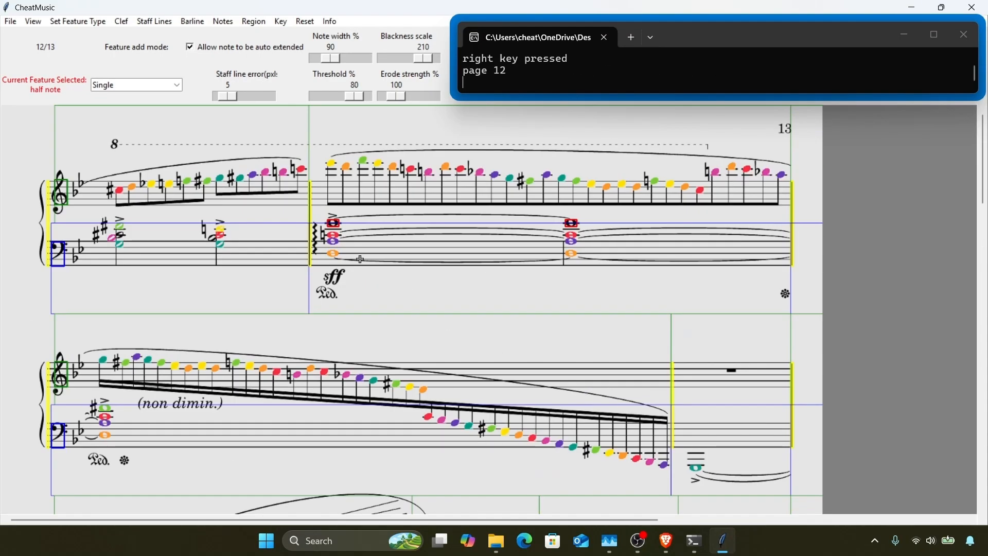
left_click(118, 237)
left_click(213, 239)
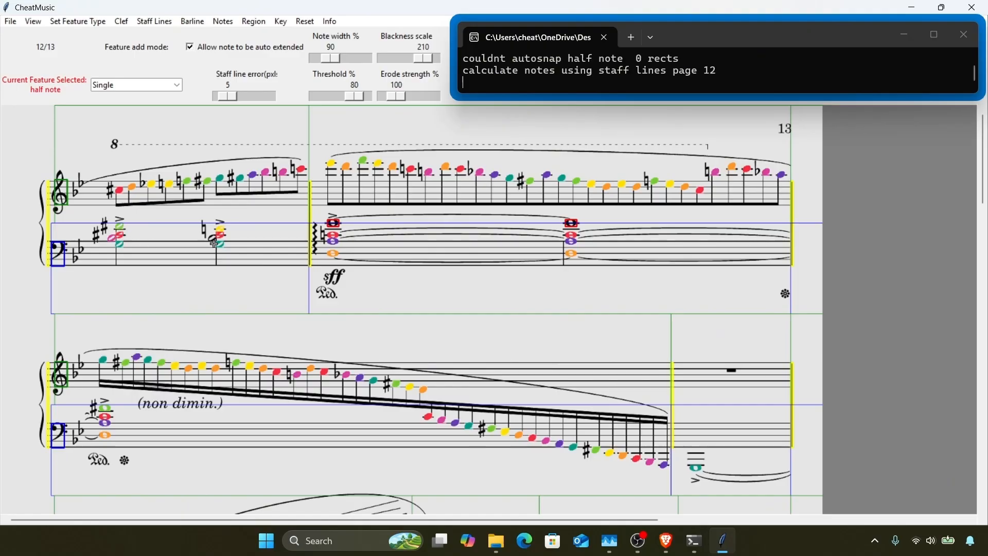
left_click(213, 239)
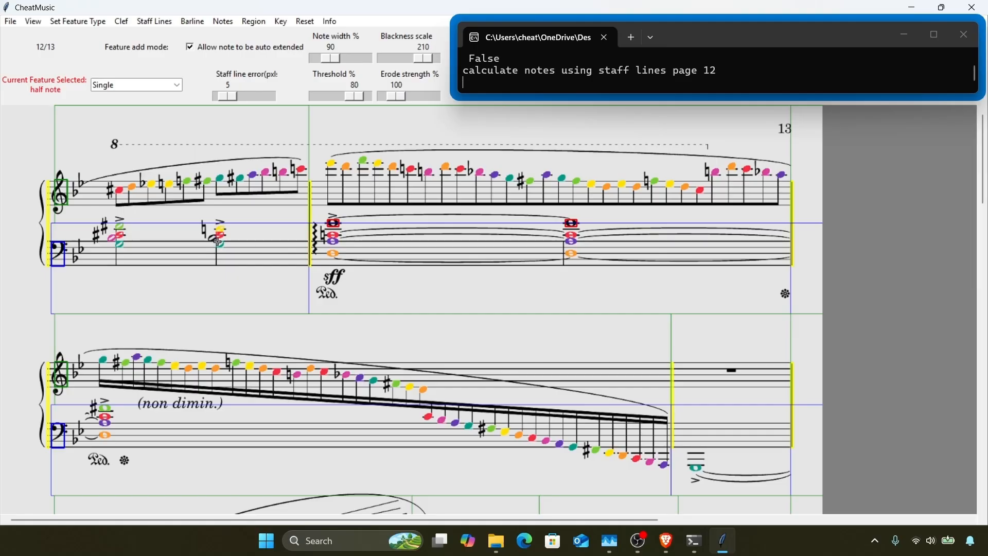
Step: Change the letter of the top whole note in both bass chords of the first system's second measure to G
left_click(336, 223)
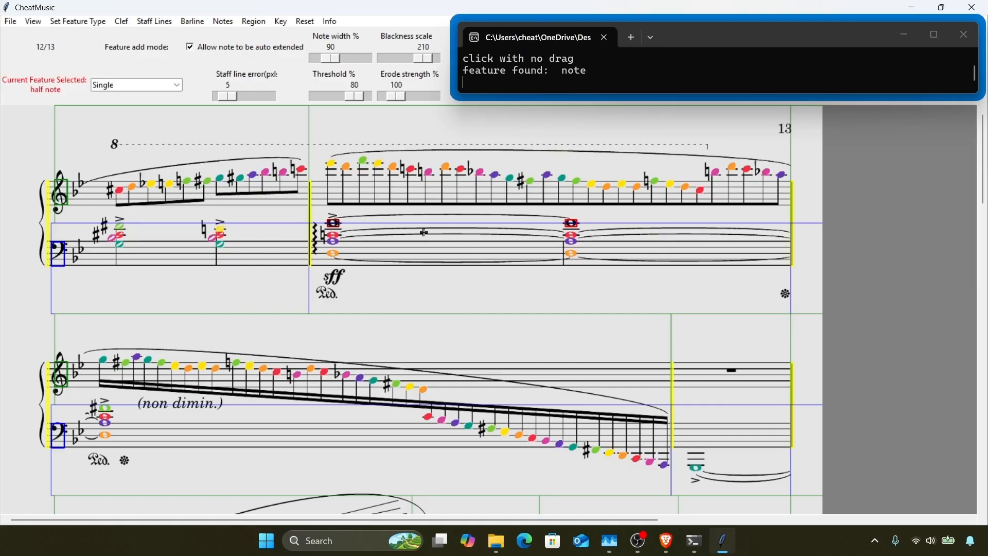
key("g")
key("g")
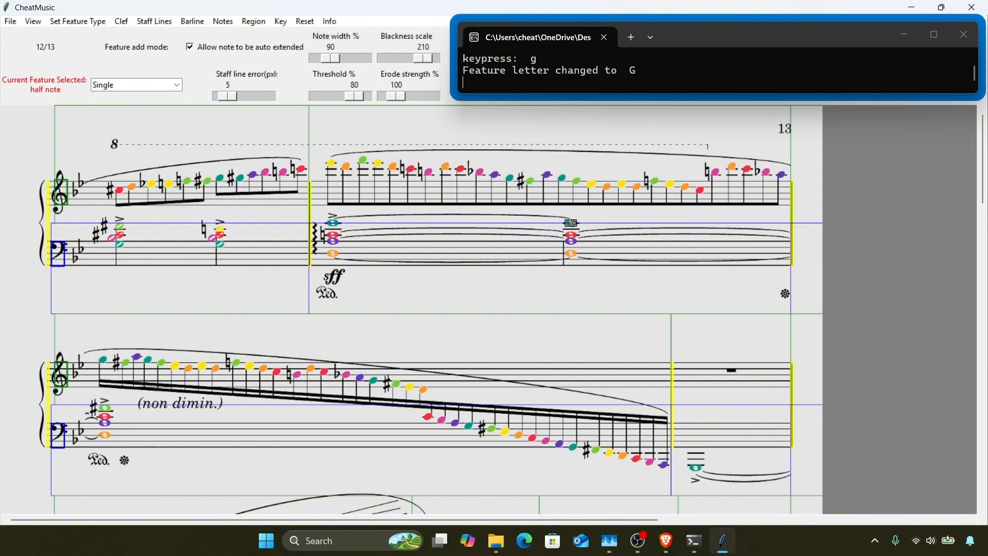
Step: Mark the uncoloured grace notes in the treble staff of page 12's last system as quarter notes
scroll(422, 240, "down", 5)
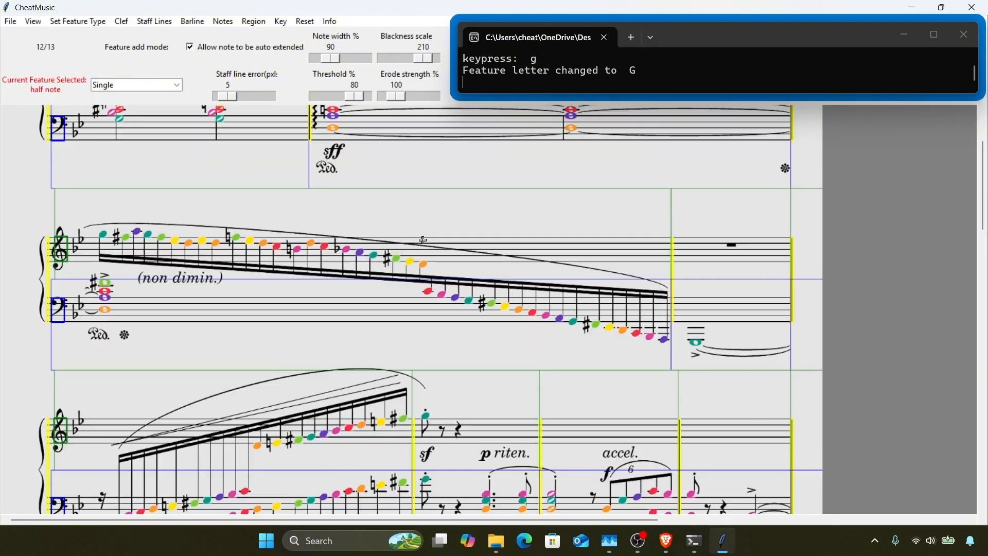
scroll(423, 240, "down", 4)
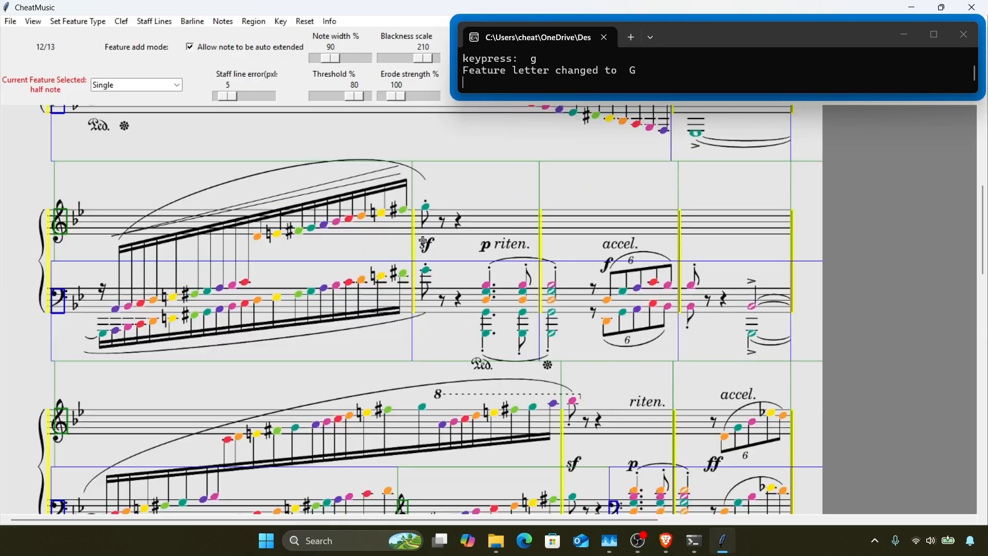
scroll(461, 279, "down", 3)
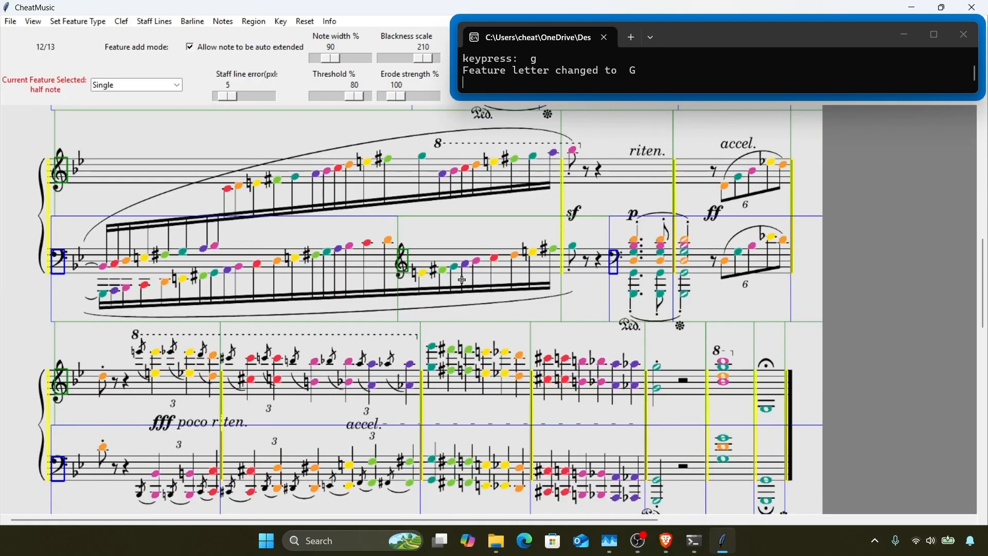
scroll(462, 279, "down", 2)
right_click(462, 279)
key("q")
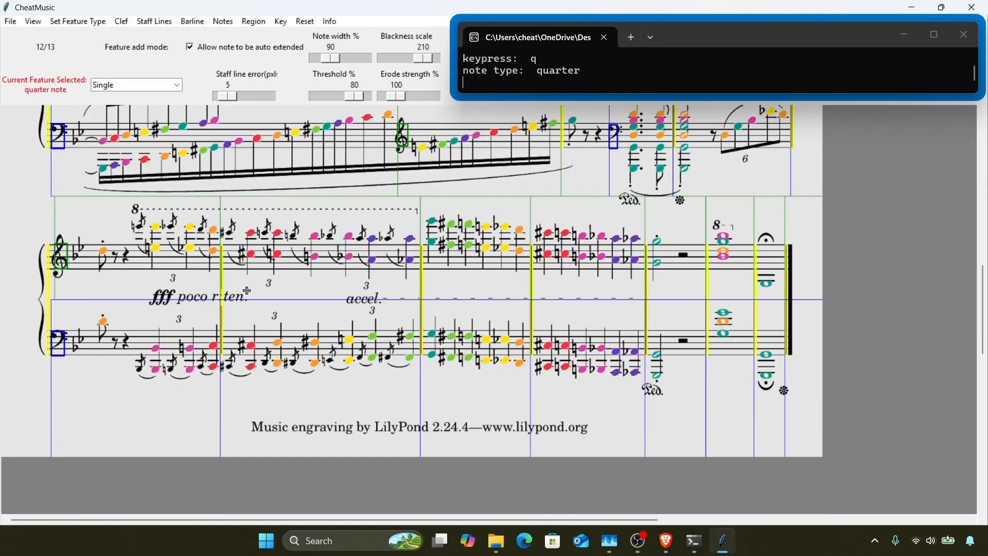
left_click(138, 225)
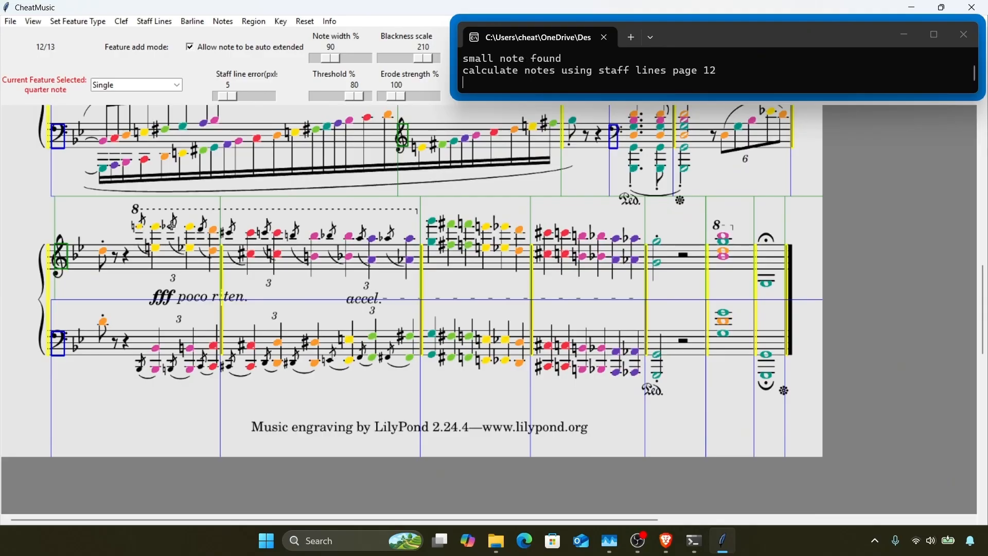
left_click_drag(226, 233, 267, 232)
left_click(330, 238)
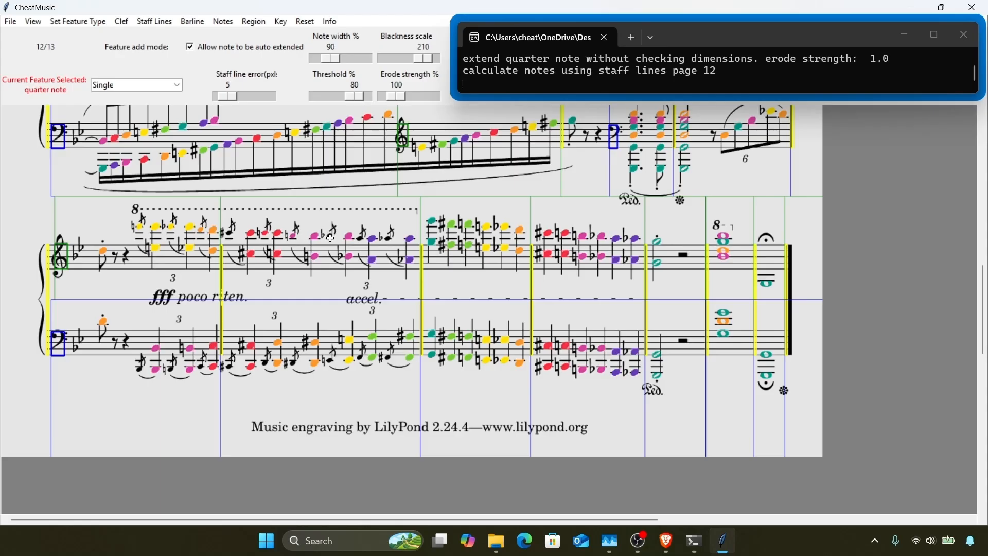
left_click(356, 238)
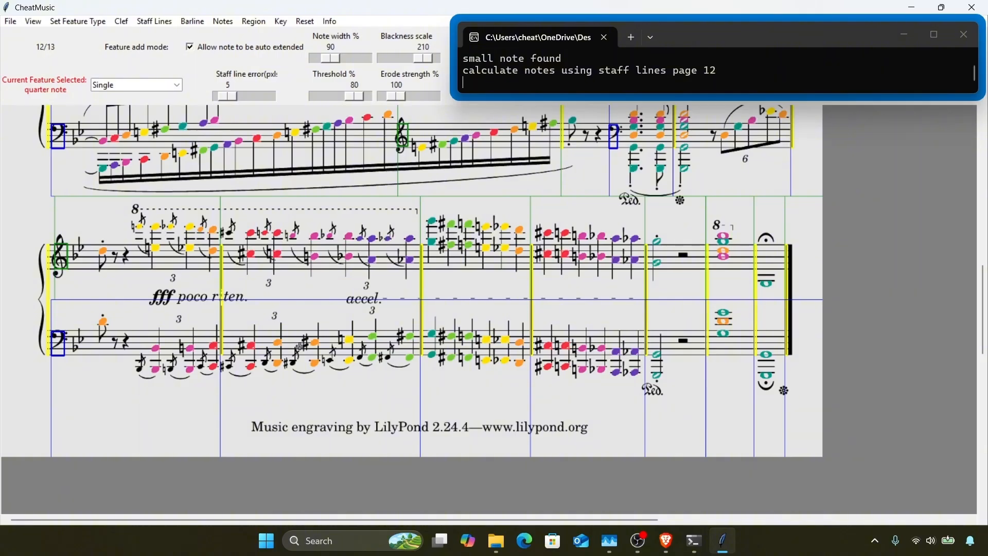
Step: Mark the uncoloured grace notes in the bass staff of page 12's last system as quarter notes
left_click(138, 367)
left_click(207, 365)
left_click(222, 367)
left_click(292, 361)
left_click(329, 360)
left_click(385, 357)
scroll(261, 283, "down", 10)
scroll(260, 282, "up", 10)
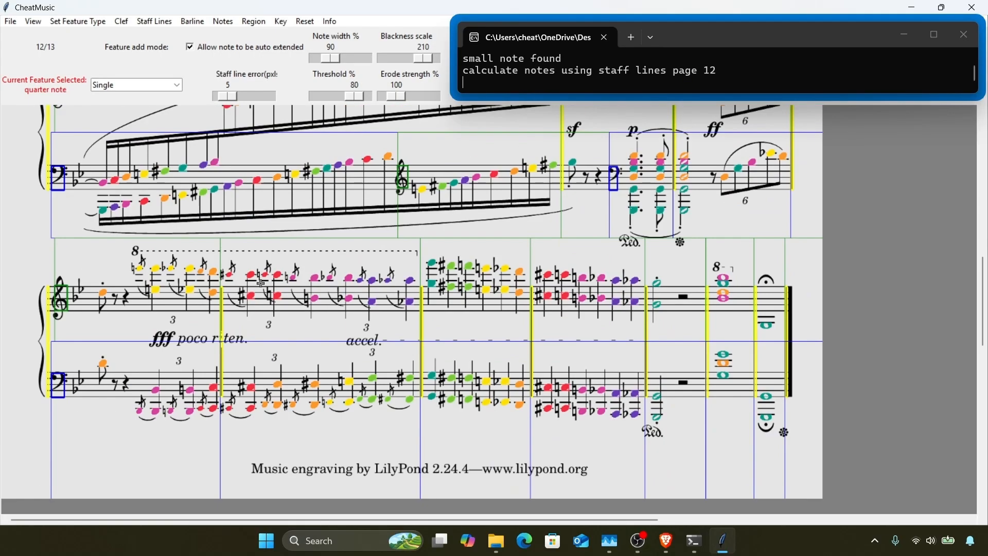
scroll(260, 283, "down", 2)
scroll(261, 283, "up", 5)
Step: Extend the notes on pages 0 to 12 by one pixel in all directions, twice, using the "Current page and next" add mode
key("Right")
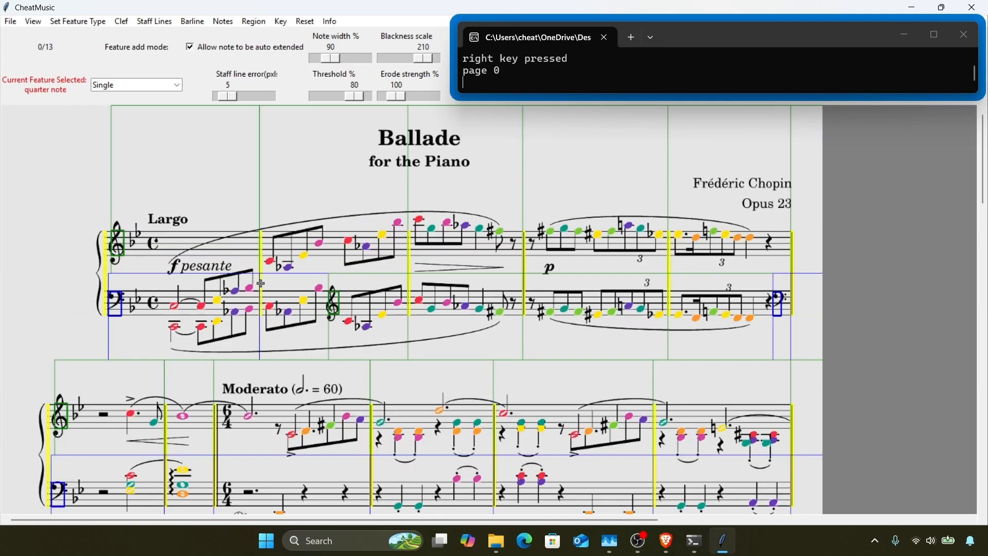
key("F9")
left_click(218, 22)
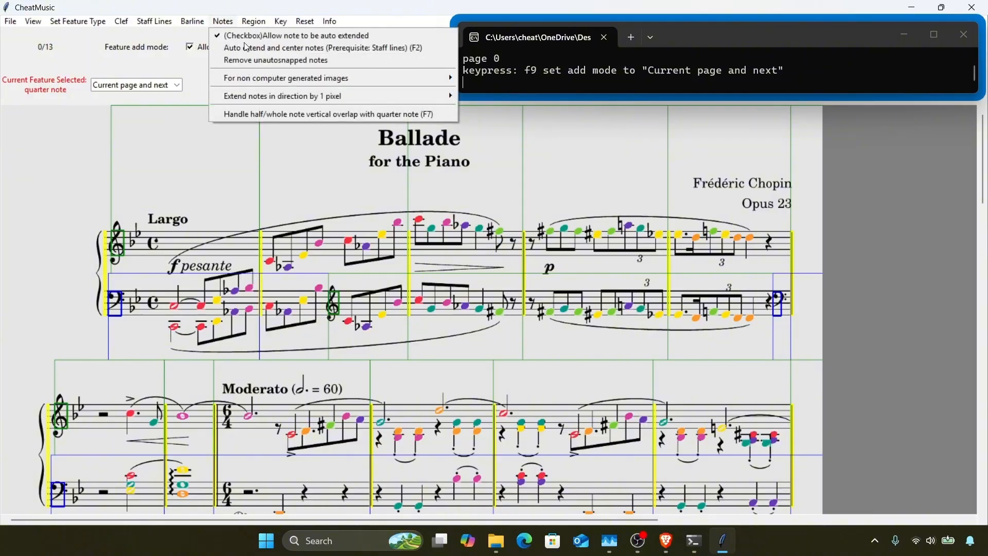
left_click(462, 96)
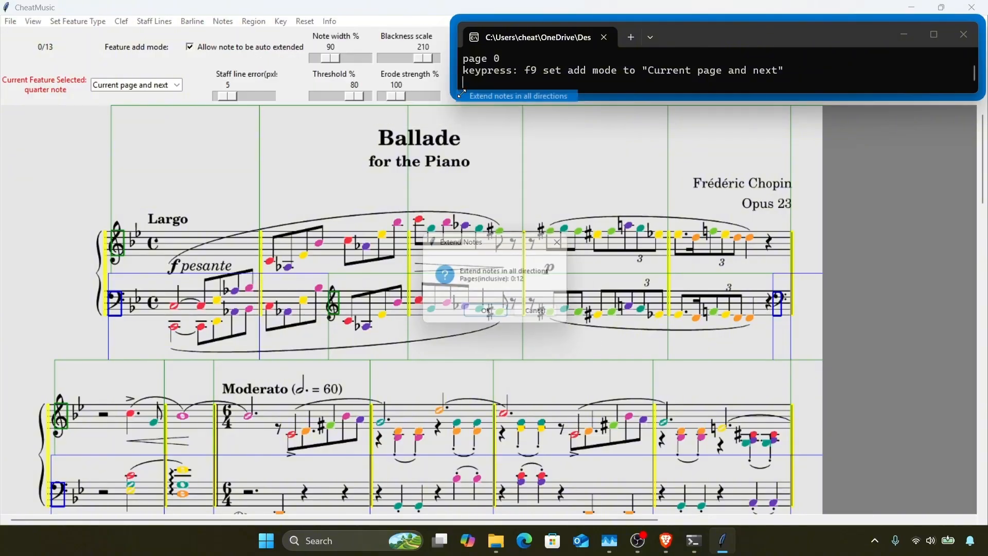
key("Return")
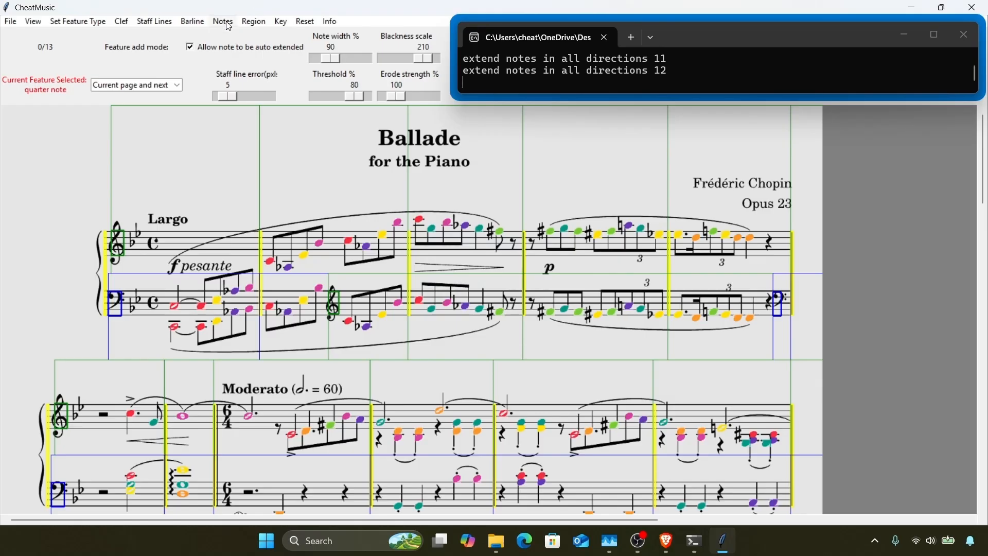
left_click(226, 23)
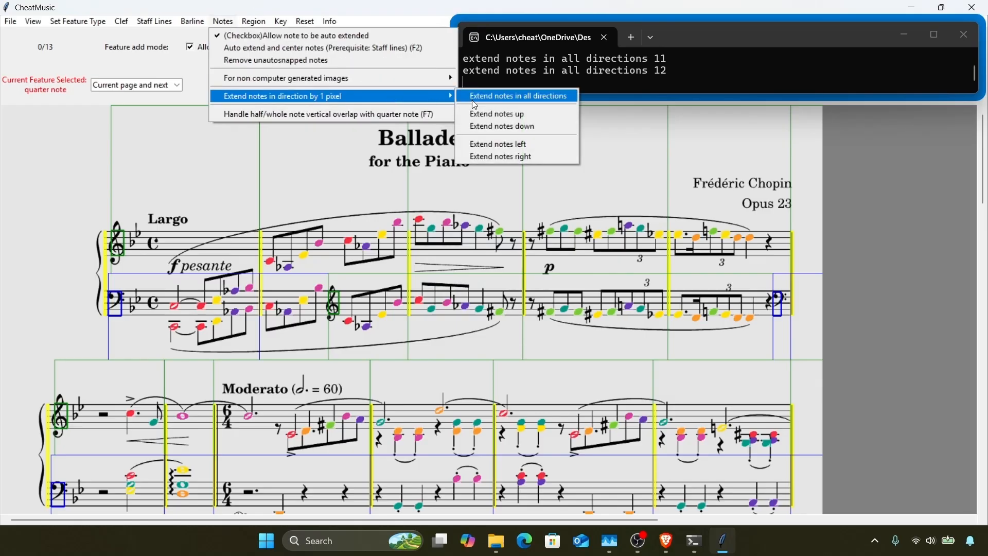
left_click(474, 96)
key("Return")
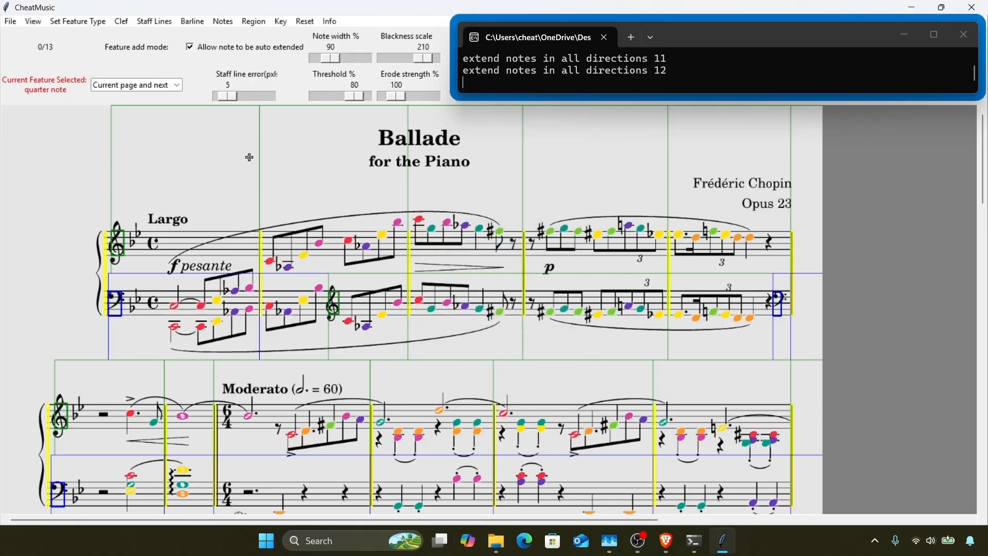
Step: Template-match flats on pages 0 to 12 using the two flat signs in the lower staff of page 0's second measure
key("i")
key("i")
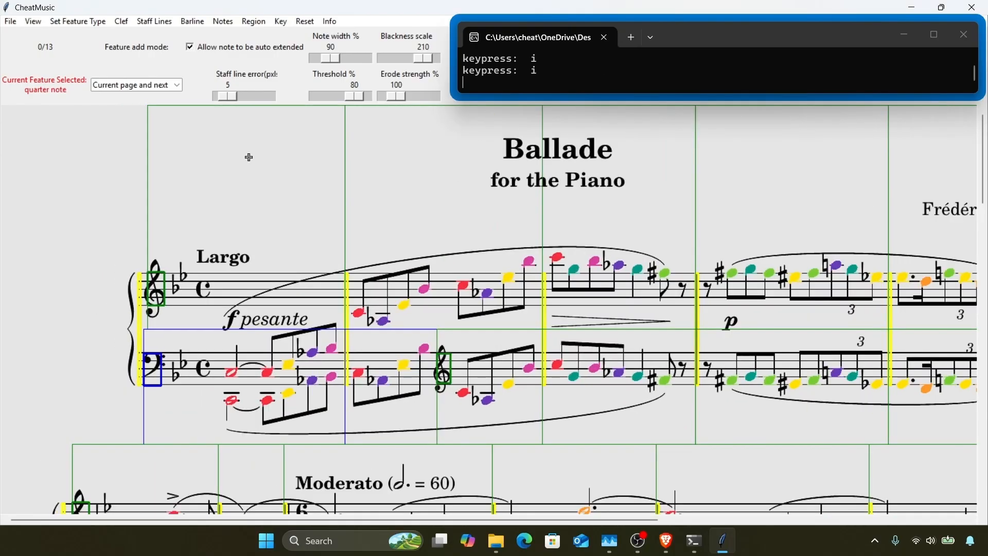
key("F9")
scroll(249, 157, "down", 3)
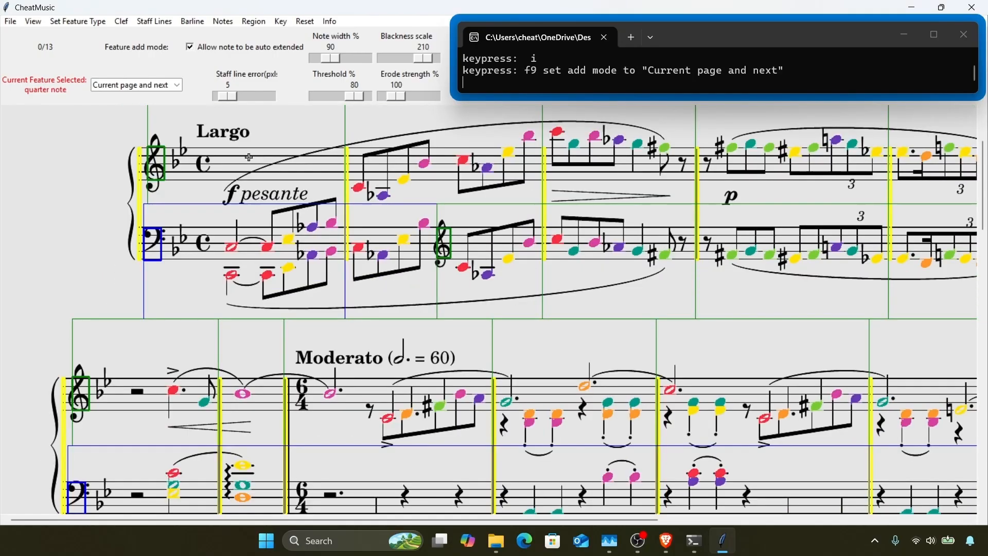
key("4")
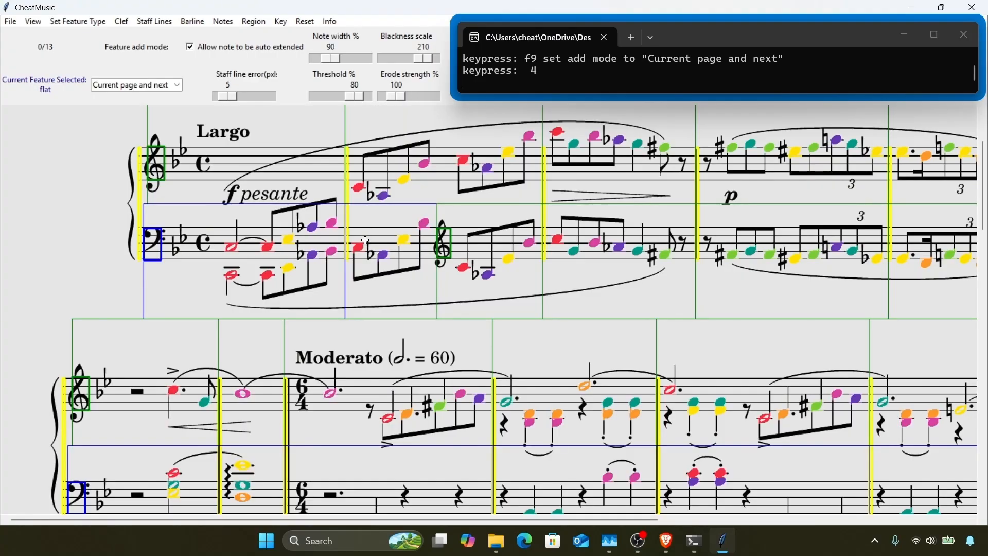
left_click_drag(365, 240, 376, 261)
key("Return")
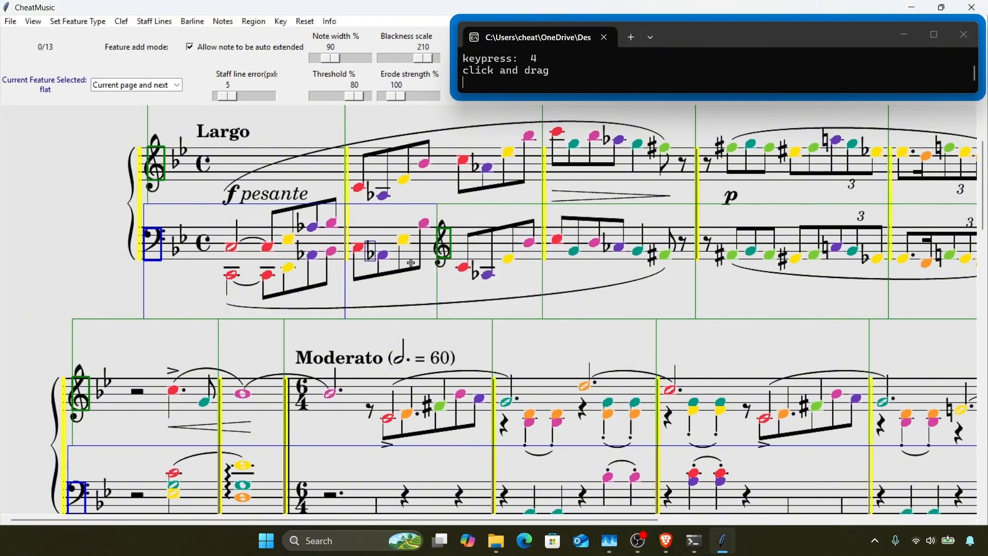
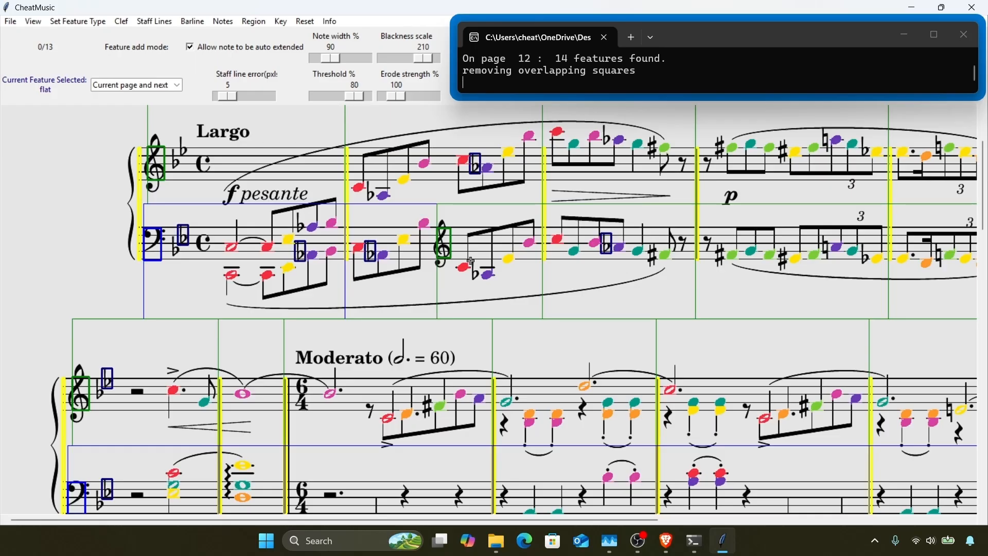
left_click_drag(470, 260, 479, 278)
key("Return")
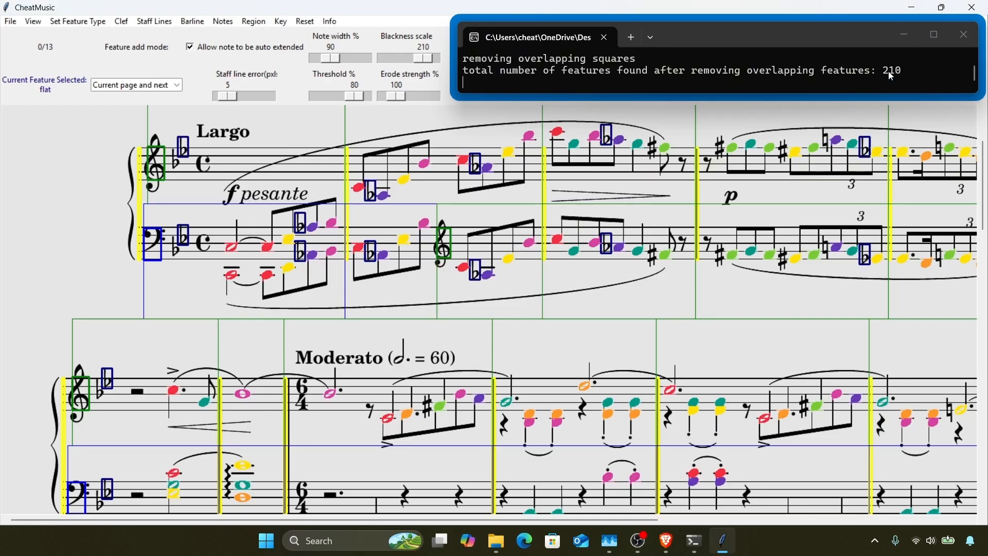
Step: Template-match sharps on pages 0 to 12 using the second sharp in the treble staff of the first system's fourth measure
scroll(748, 210, "down", 3)
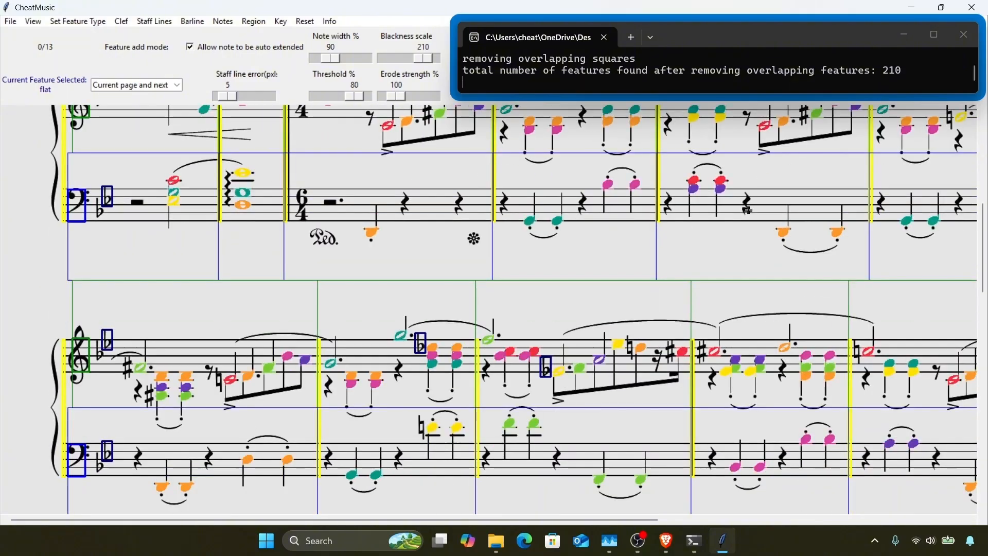
scroll(749, 210, "up", 5)
scroll(748, 210, "right", 5)
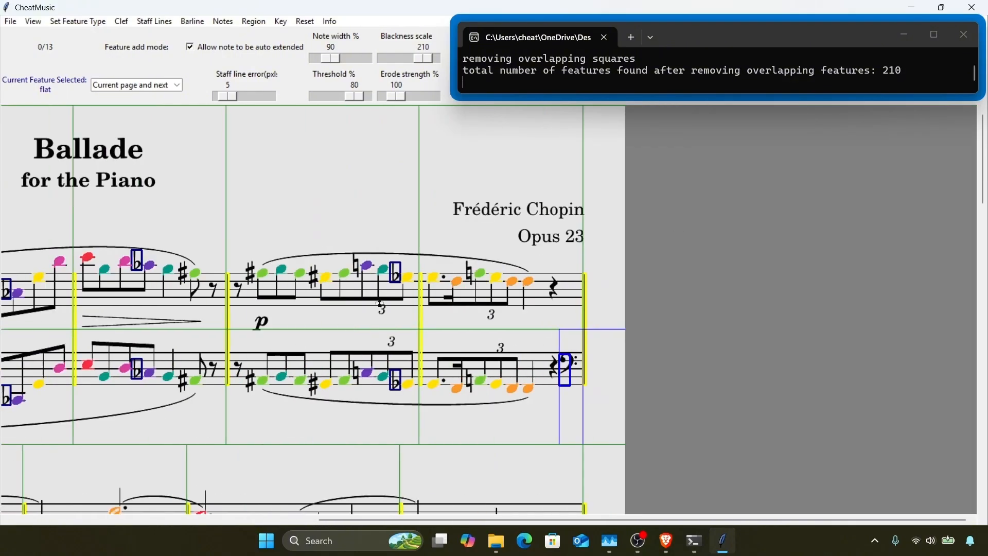
key("2")
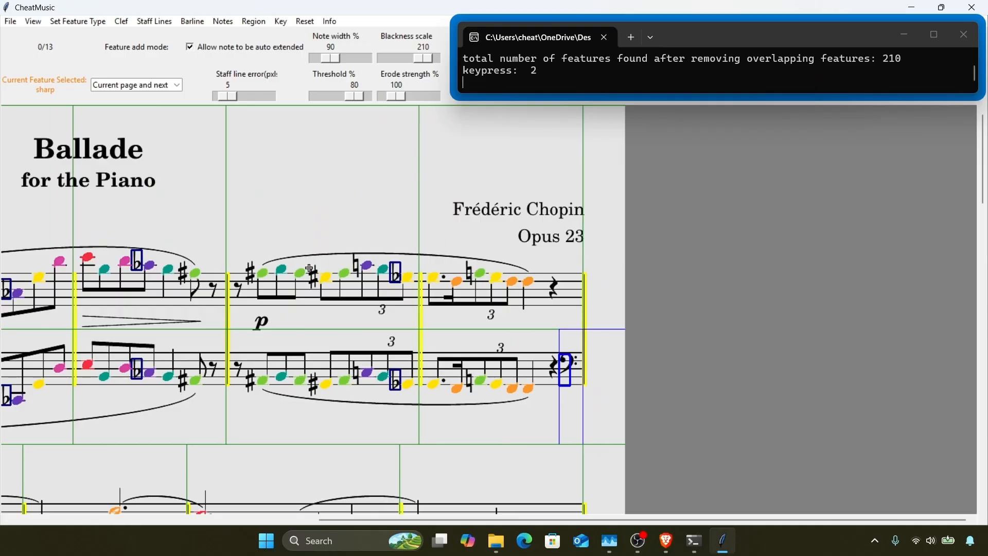
left_click_drag(309, 269, 319, 291)
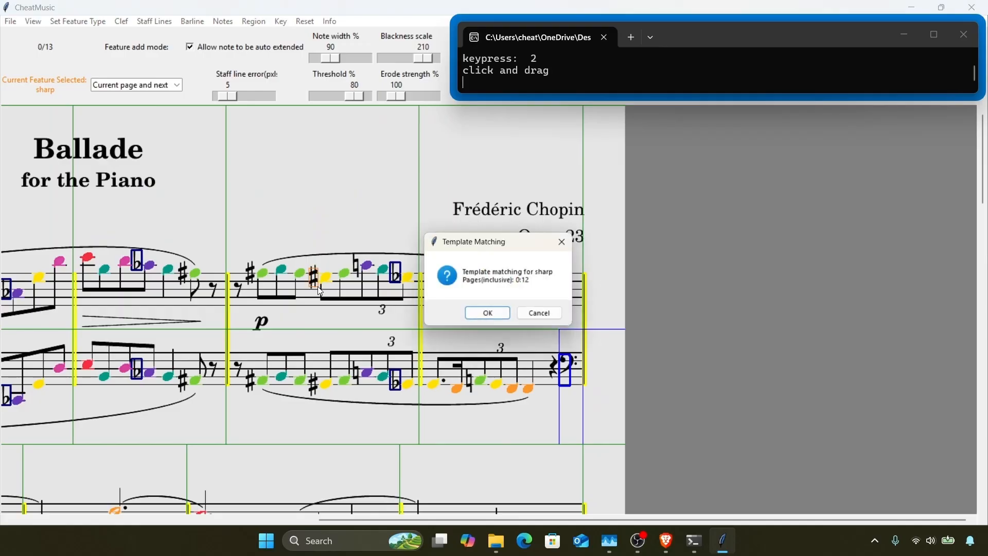
key("Return")
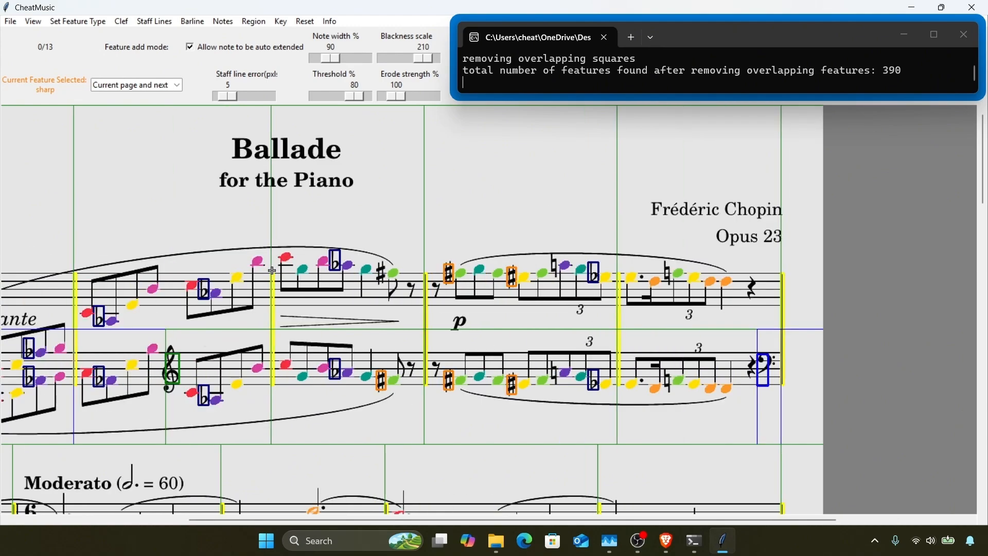
Step: Template-match naturals on pages 0 to 12 using the natural sign in the lower staff of the first system's last measure
scroll(272, 270, "down", 1)
scroll(396, 270, "down", 1)
key("3")
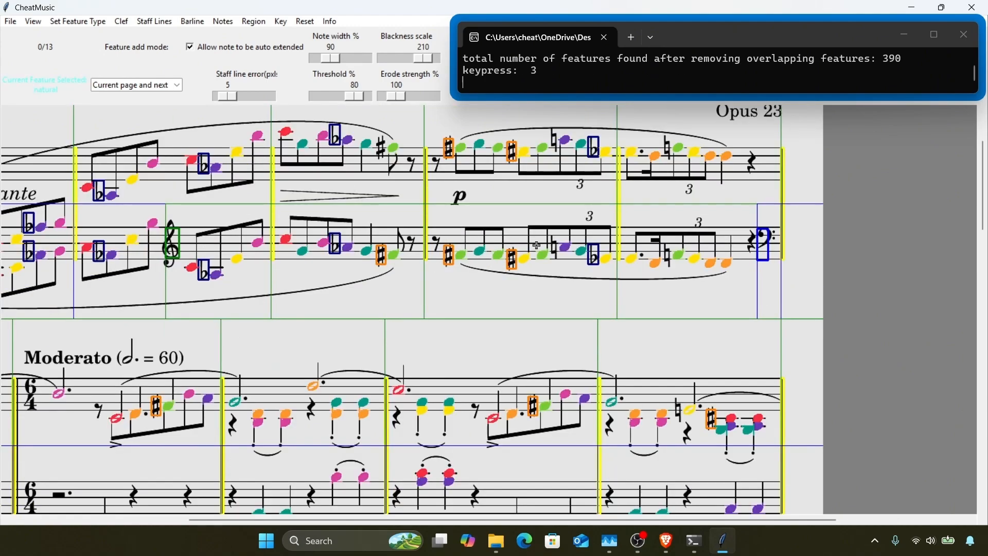
key("i")
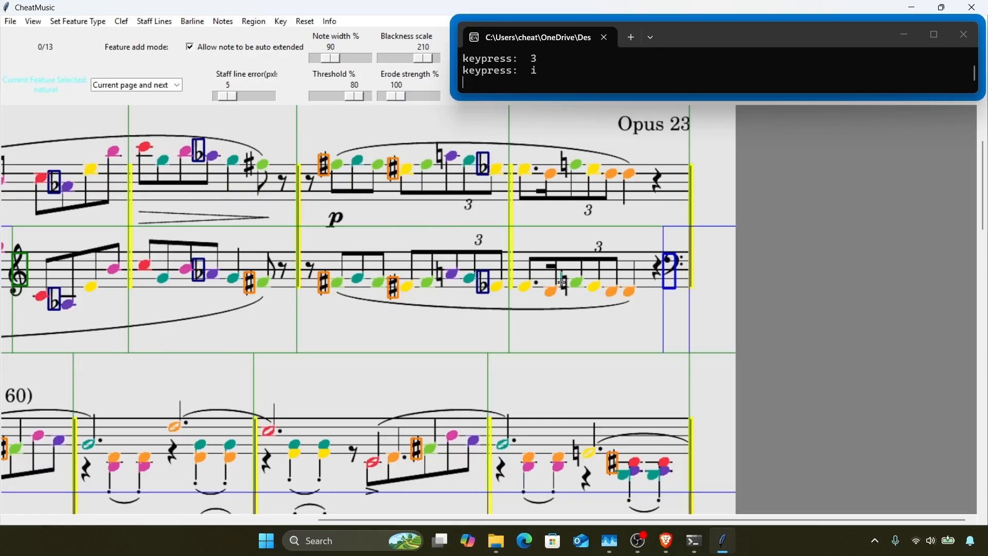
left_click(568, 293)
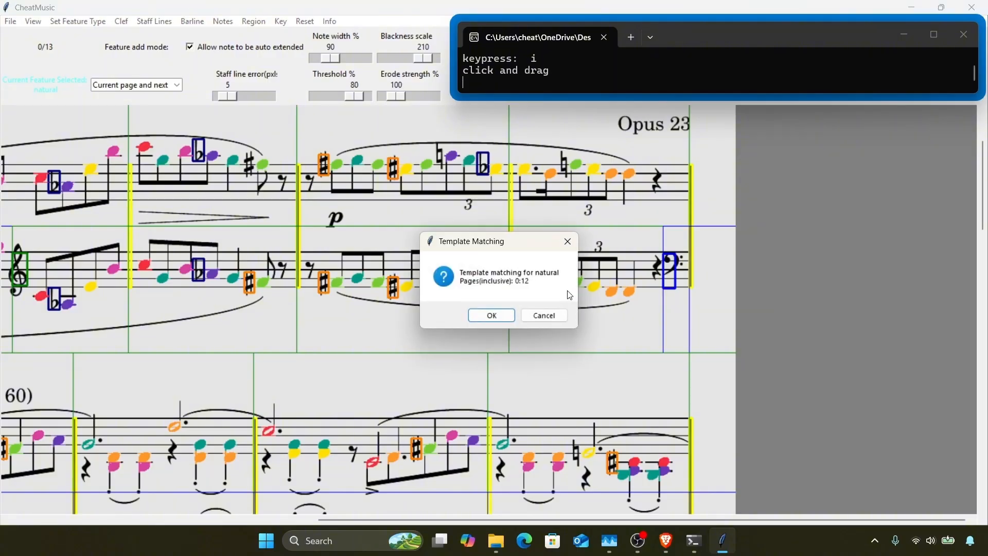
key("Return")
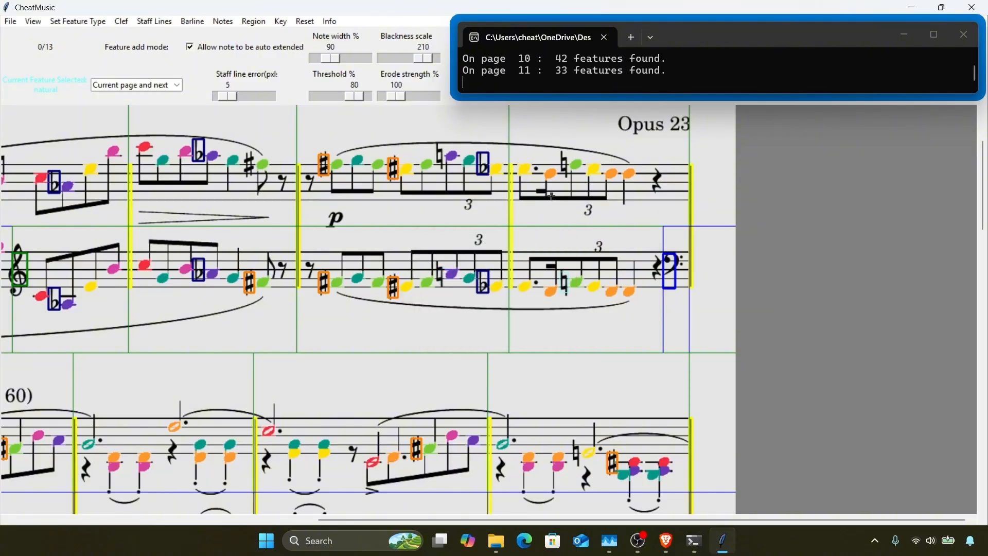
scroll(541, 234, "down", 4)
scroll(541, 234, "left", 5)
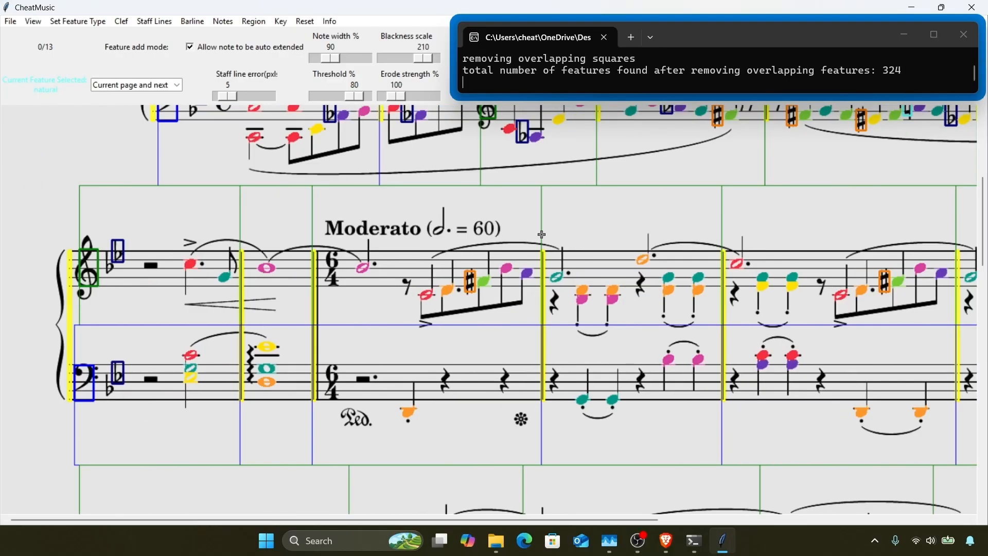
scroll(541, 234, "down", 7)
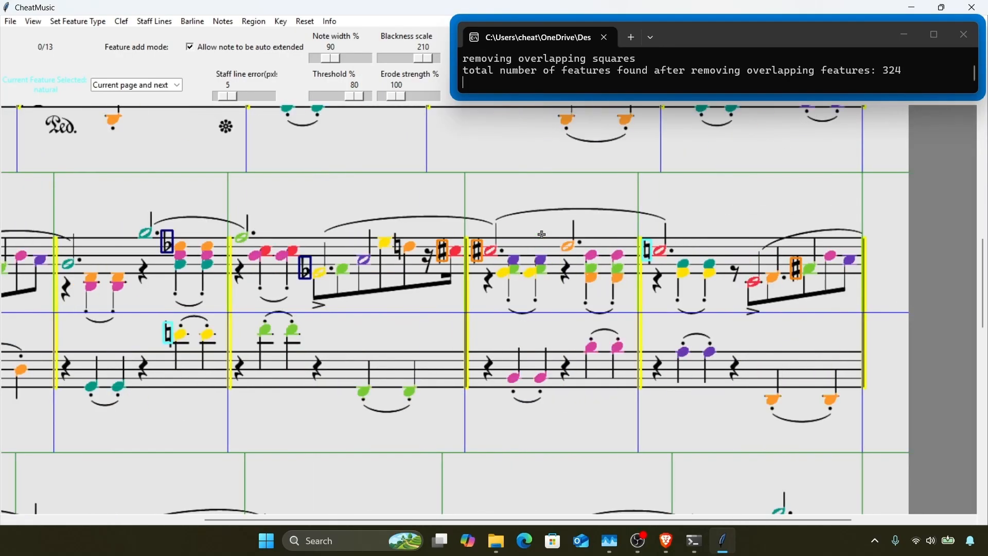
left_click(394, 236)
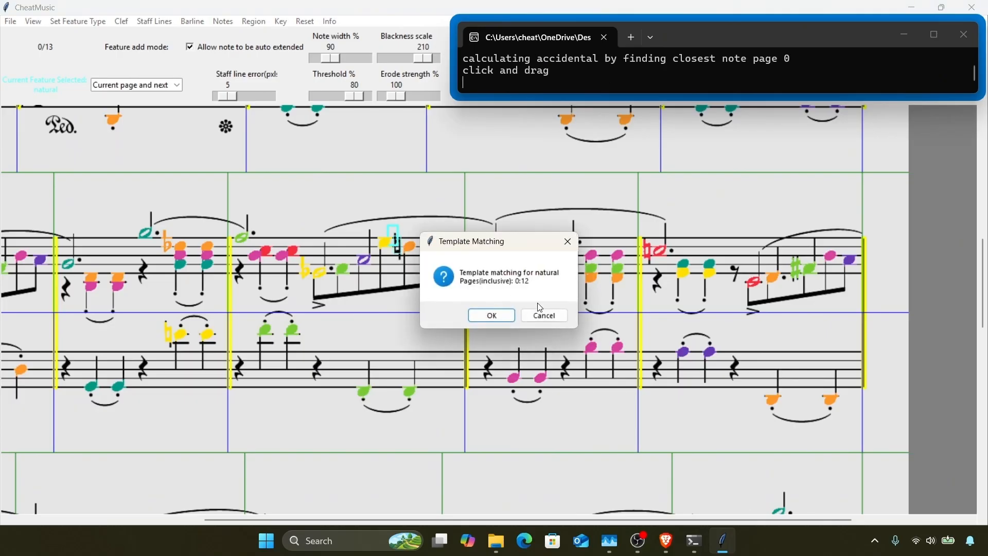
left_click(543, 315)
right_click(394, 241)
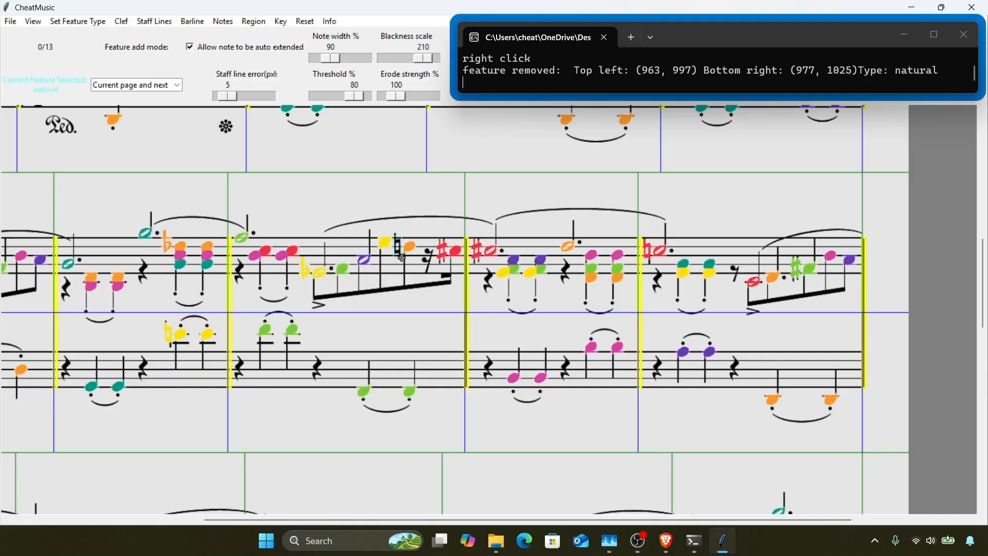
Step: Template-match the missed naturals on all pages using the unmarked natural sign in the third system's third measure, and check page 0
left_click_drag(401, 257, 402, 257)
key("Return")
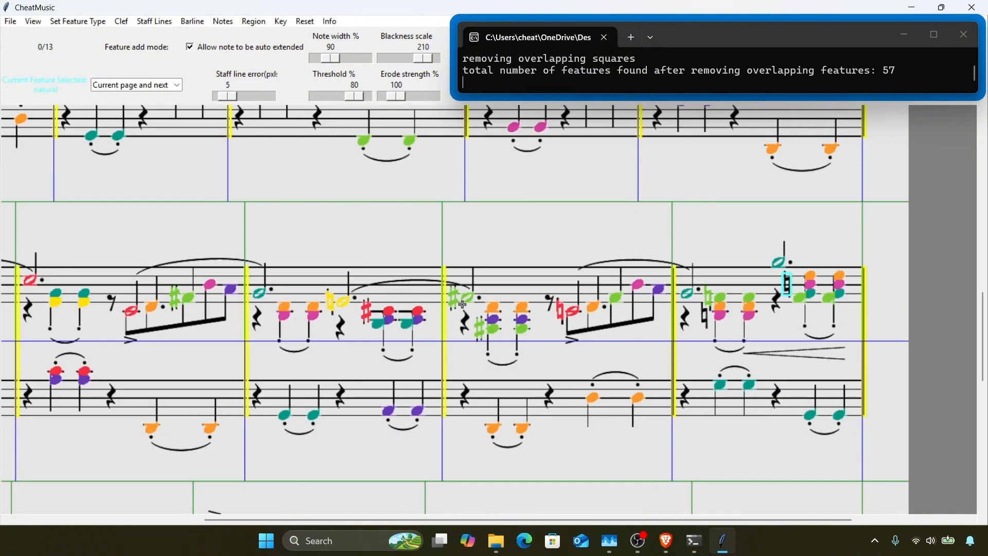
scroll(462, 304, "left", 3)
scroll(462, 304, "down", 6)
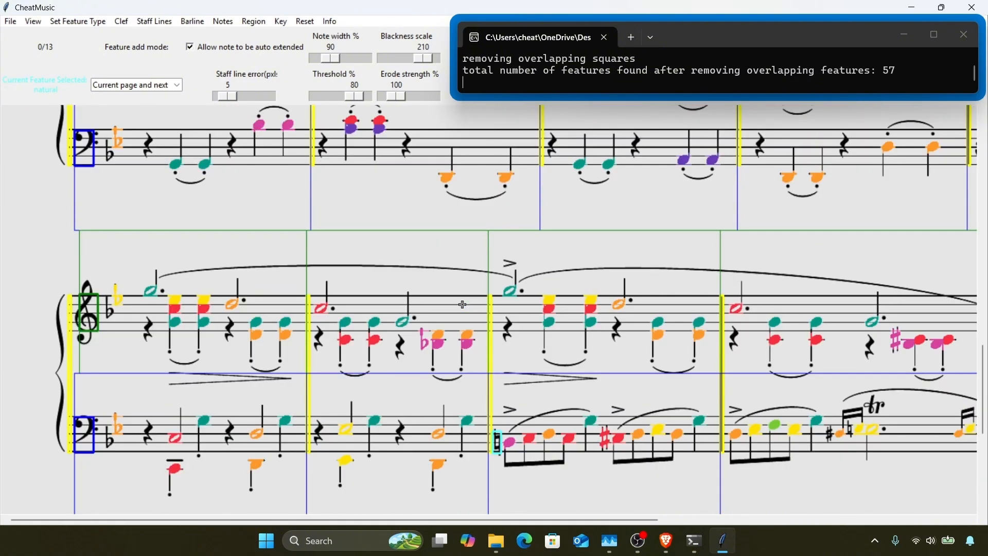
scroll(462, 304, "right", 2)
scroll(462, 304, "right", 1)
scroll(462, 304, "down", 4)
scroll(462, 304, "left", 3)
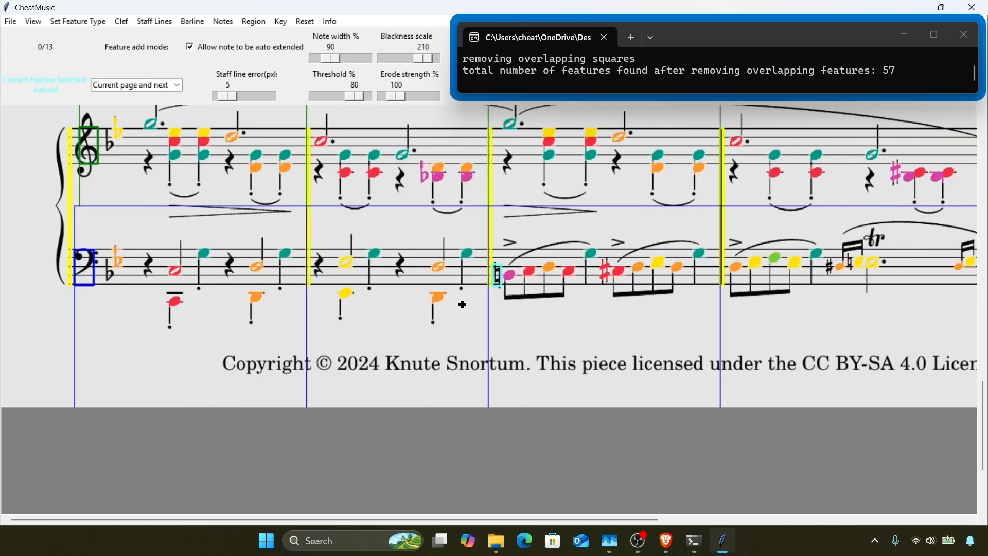
Step: Calculate the accidentals by closest note on pages 0 to 12
scroll(462, 304, "up", 20)
key("F4")
key("Return")
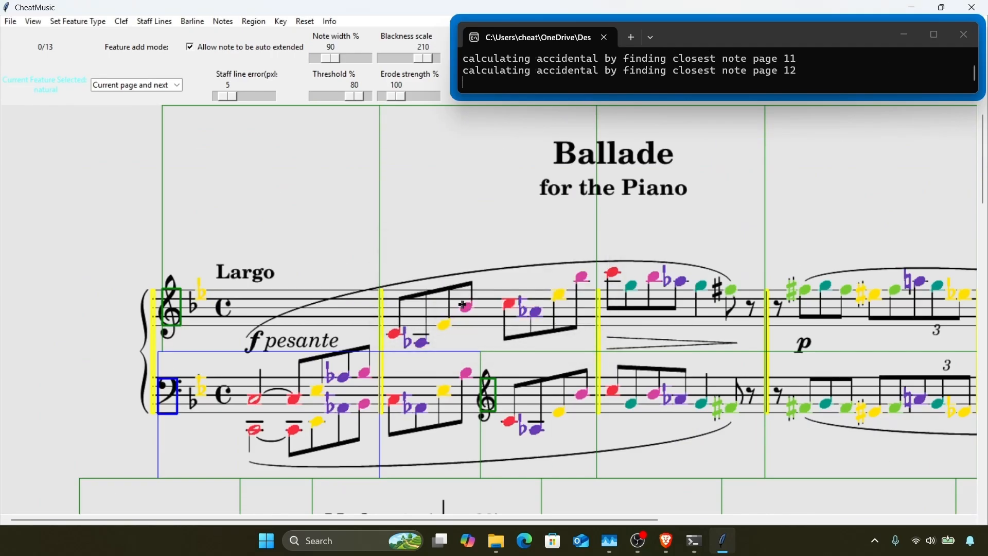
Step: Template-match missed sharps on all pages from the unmarked treble sharp in the first system's third measure, and recalculate the accidentals by closest note
key("2")
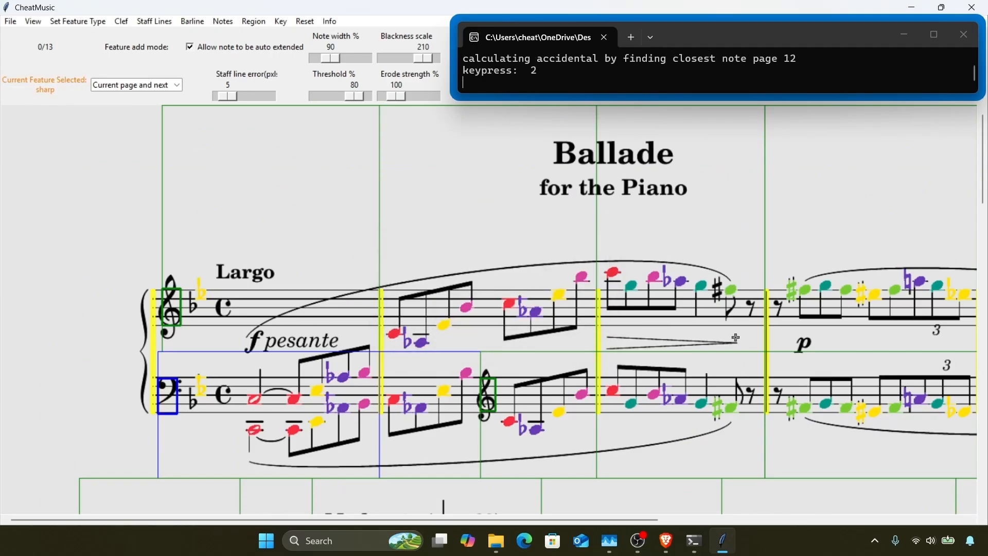
left_click_drag(714, 281, 724, 305)
key("Return")
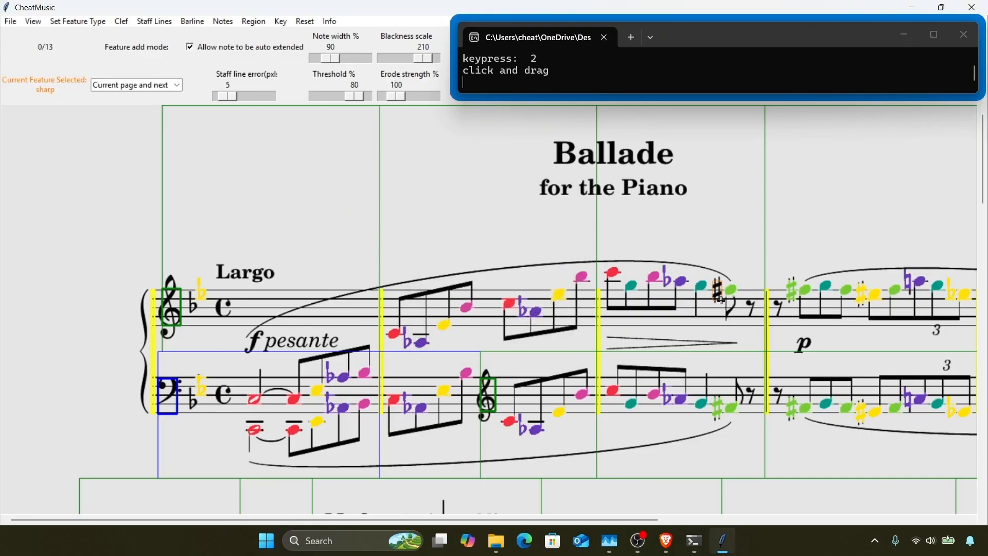
left_click(721, 300)
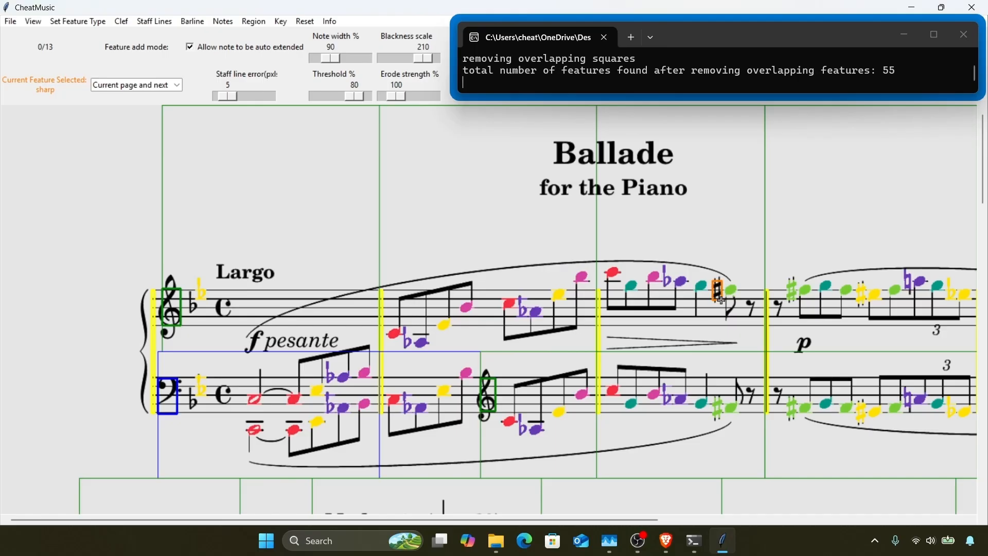
key("F4")
key("Return")
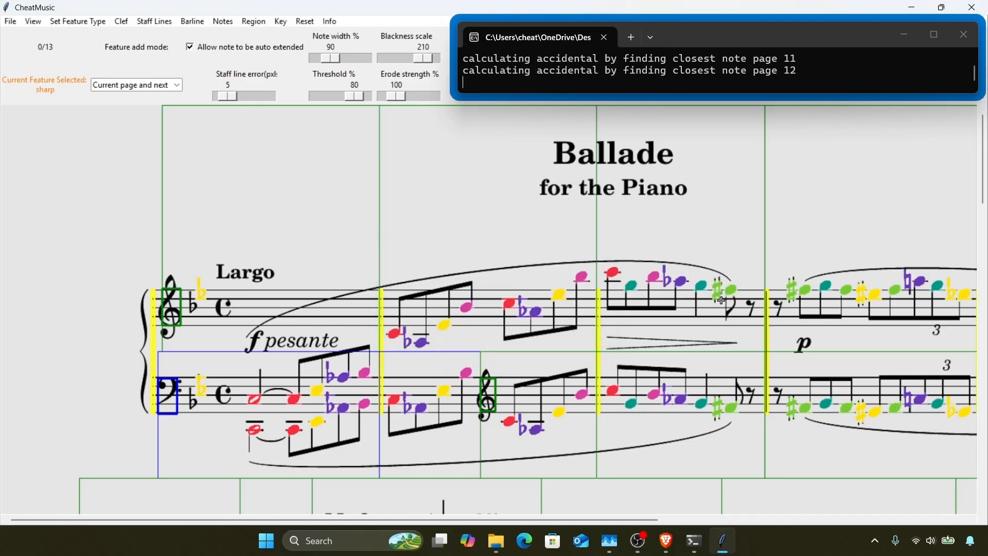
Step: Set the feature add mode to Single and remove the key-signature flat marks from the first two systems of page 0
key("o")
key("o")
key("F12")
key("3")
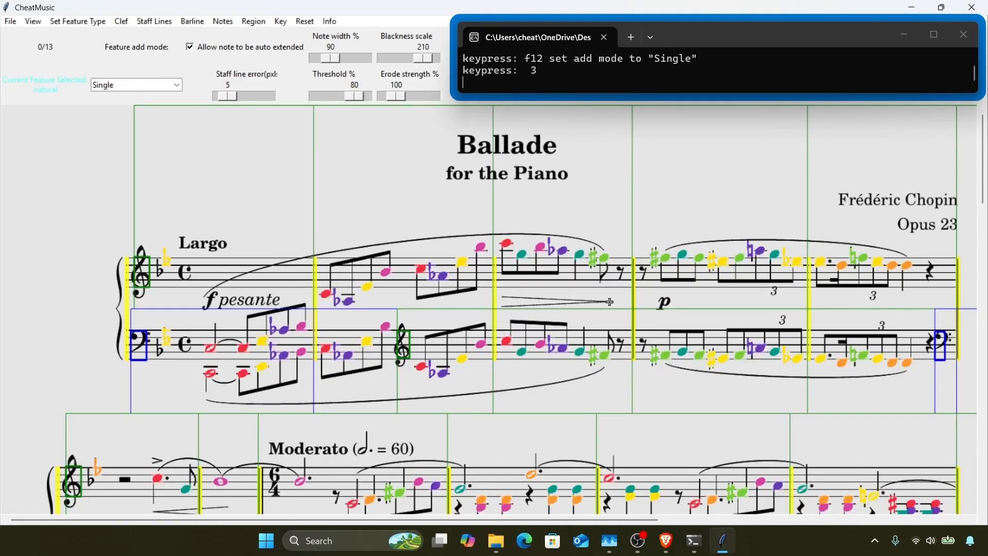
right_click(149, 240)
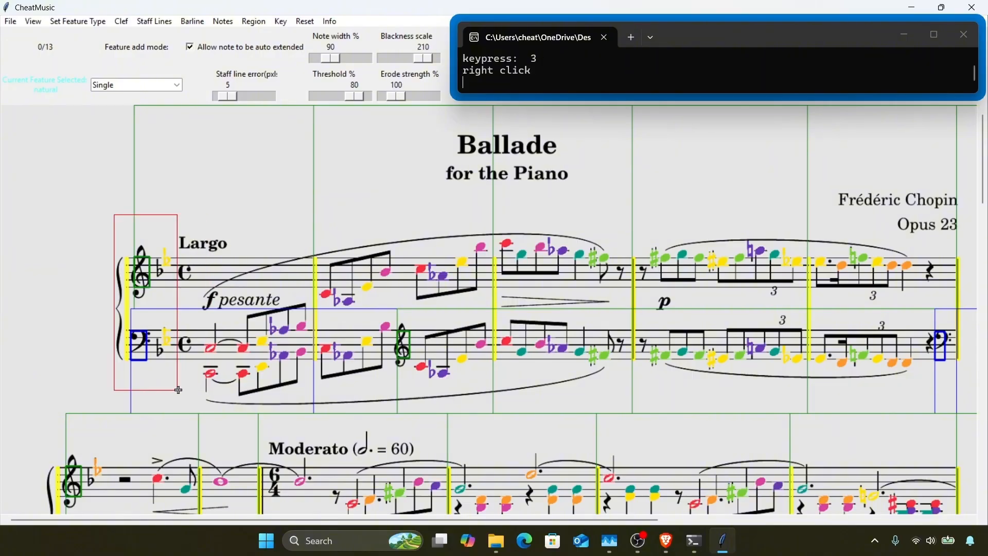
scroll(179, 390, "down", 3)
right_click(46, 246)
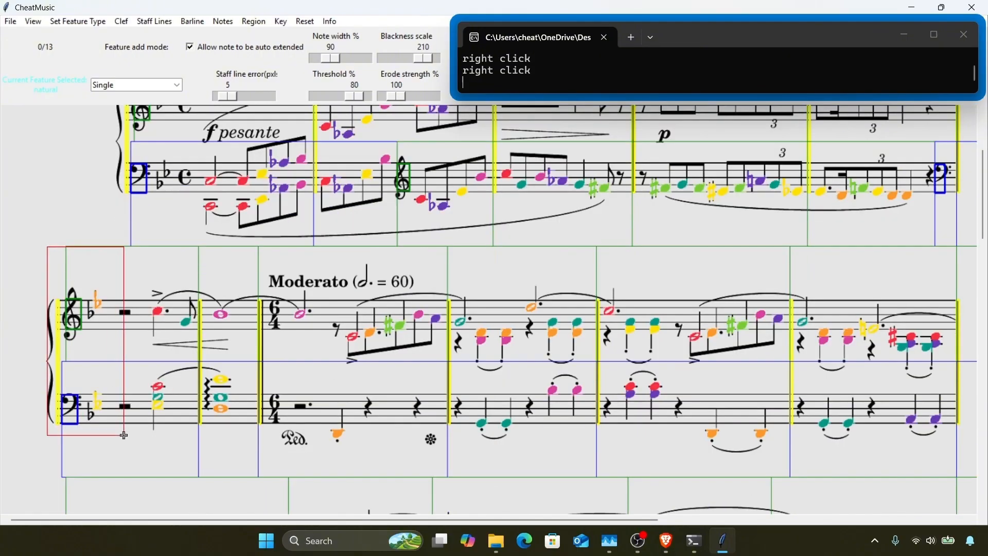
Step: Remove the key-signature flat marks from both staves of the third and fourth systems on page 0
scroll(126, 438, "down", 4)
scroll(126, 438, "down", 1)
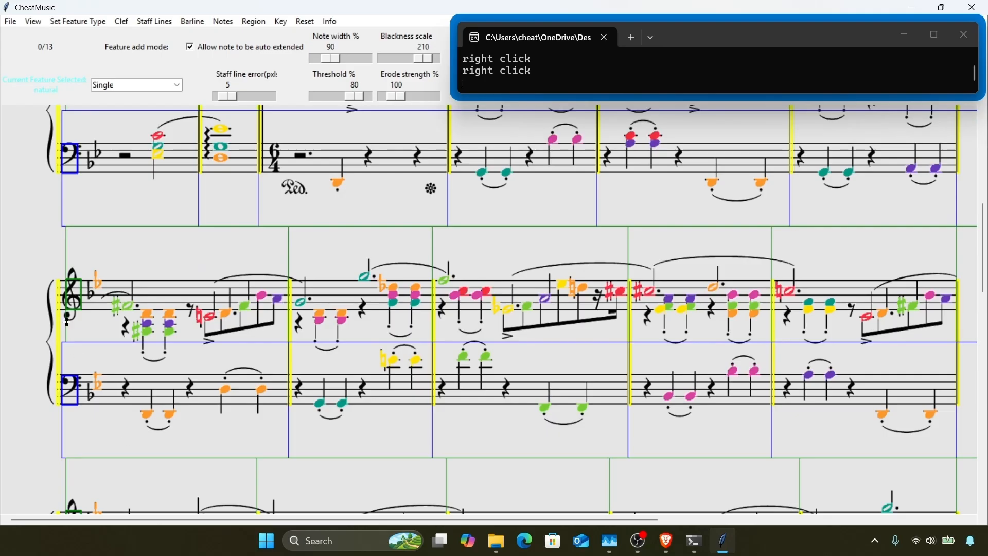
mouse_move(47, 218)
left_mouse_down()
mouse_move(110, 375)
mouse_move(109, 421)
left_mouse_up()
scroll(197, 371, "down", 2)
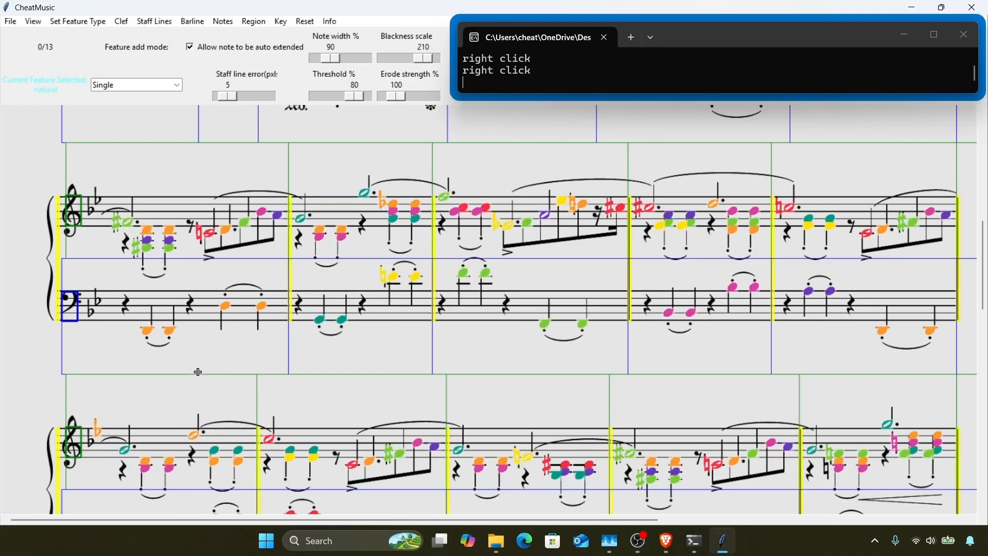
scroll(198, 371, "down", 3)
left_click_drag(55, 275, 118, 420)
Step: Mark the missed treble natural in the fourth system's last measure, and remove the key-signature flat marks from the fifth system
scroll(118, 409, "down", 2)
key("3")
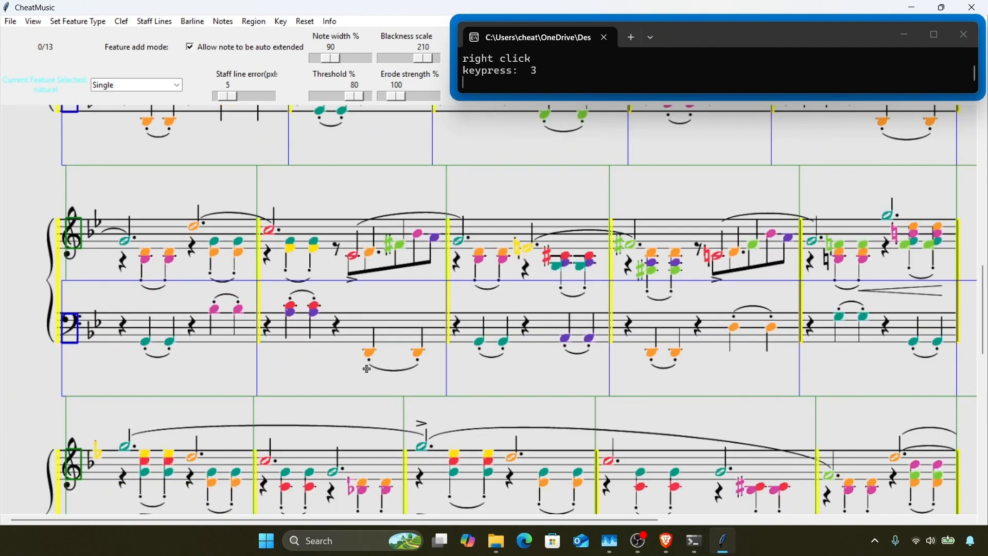
left_click(828, 263)
scroll(768, 281, "down", 4)
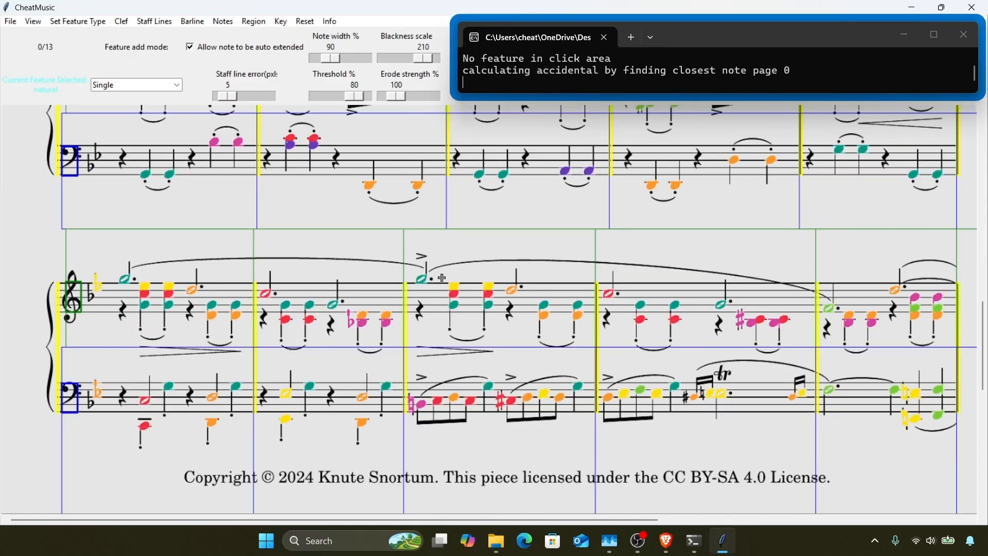
left_click_drag(39, 240, 115, 421)
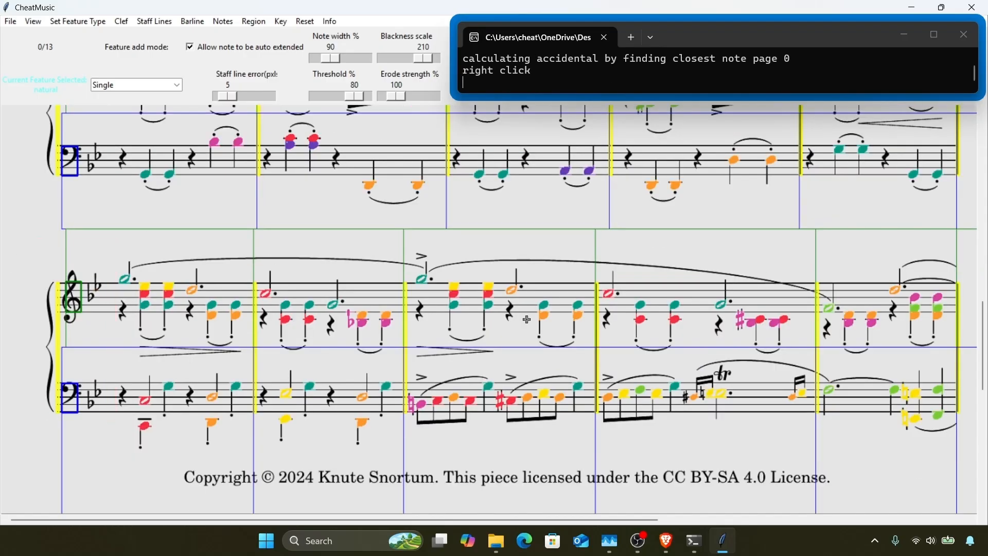
Step: Set the treble sharp in the fifth system's fourth measure to letter C, and mark the missed sharp and natural by the bass grace notes
left_click(739, 323)
key("c")
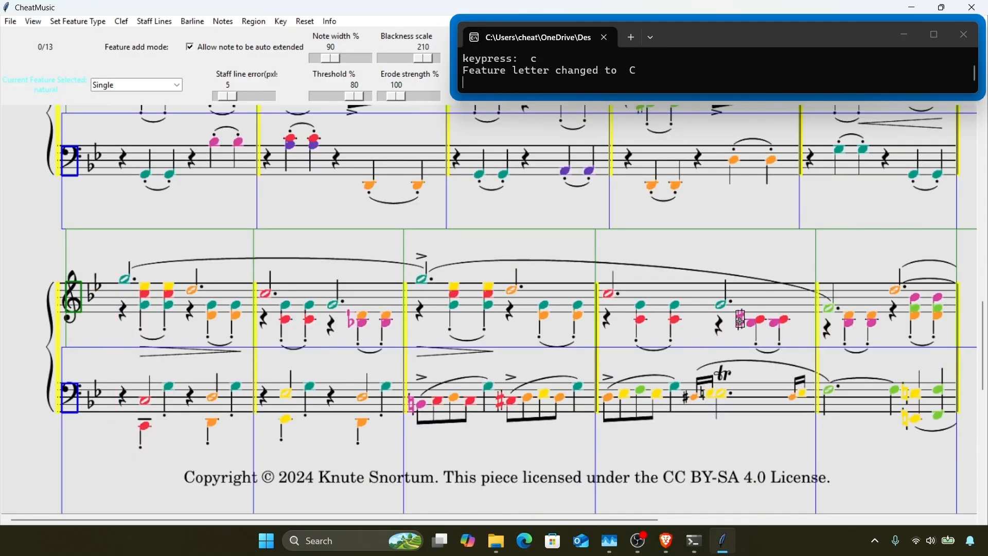
scroll(740, 323, "down", 1)
key("2")
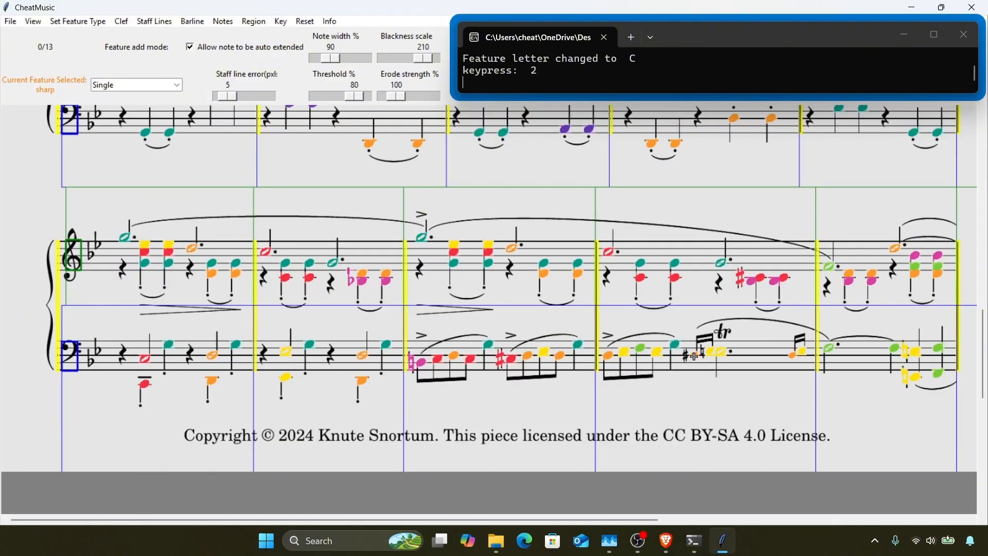
left_click_drag(681, 349, 689, 362)
key("3")
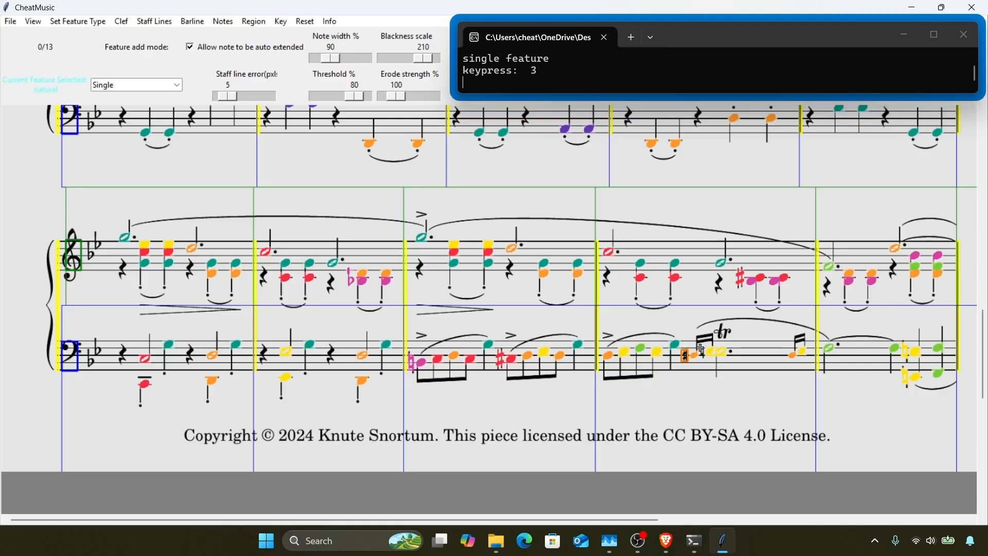
left_click_drag(705, 356, 713, 368)
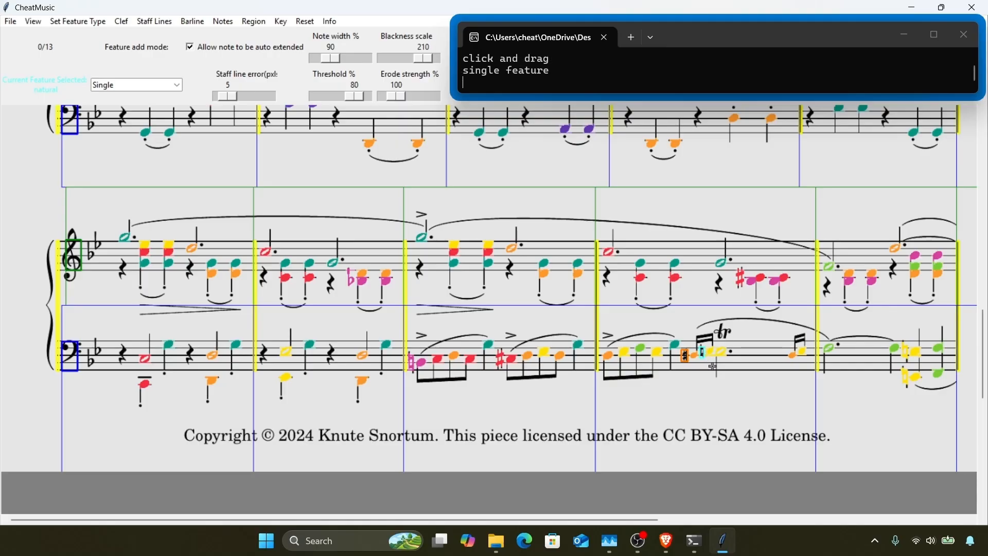
key("F4")
Step: Go to page 1 and mark the missed natural in the second system's first treble measure
key("Right")
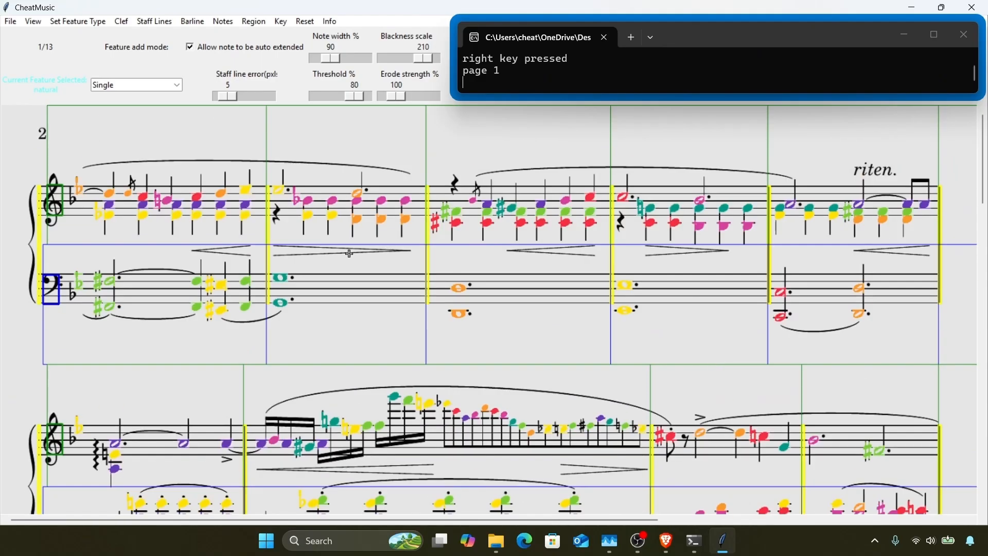
scroll(350, 253, "down", 2)
scroll(350, 253, "down", 1)
key("3")
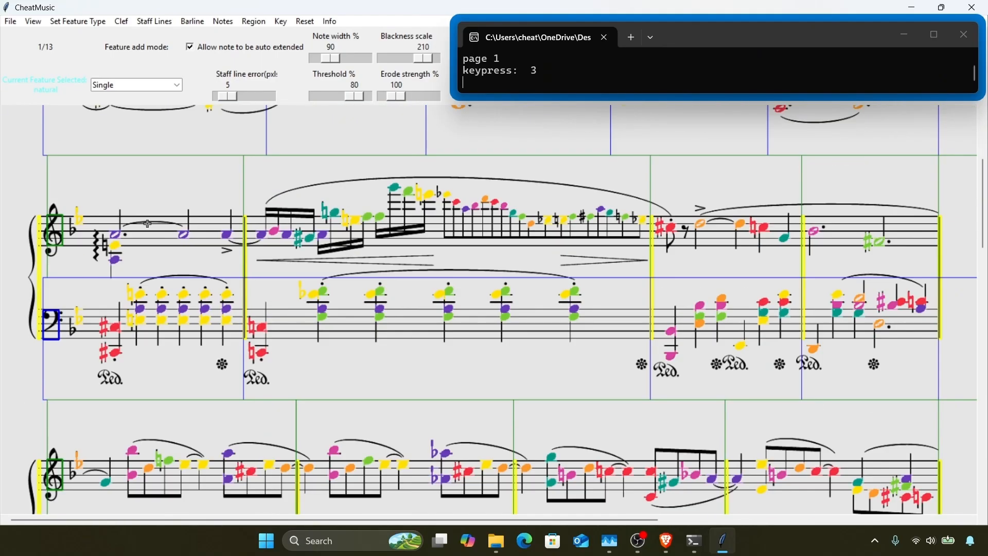
left_click(117, 243)
Step: Mark the missed flats, naturals and sharp individually in the treble run of the second system's second measure
key("4")
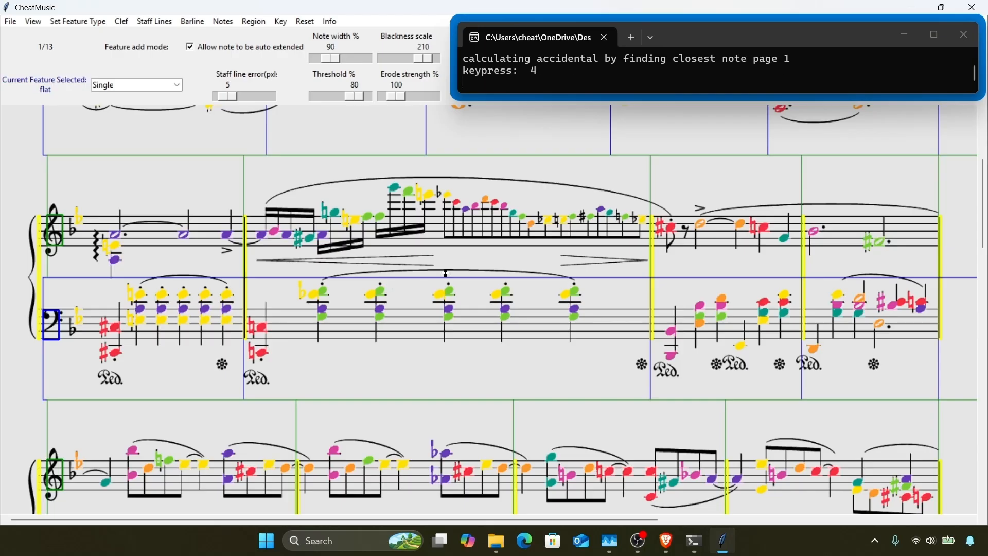
left_click_drag(436, 186, 440, 199)
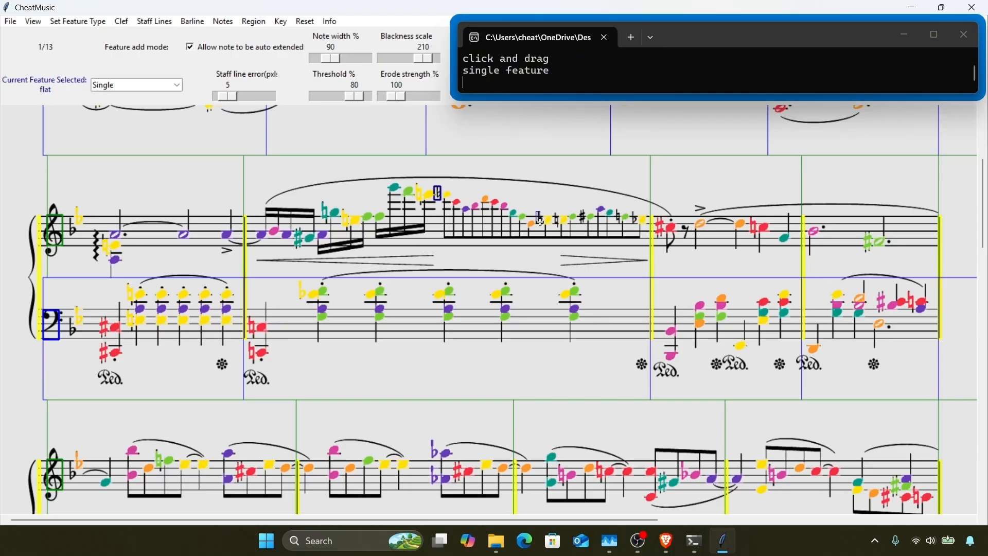
key("3")
left_click(560, 219)
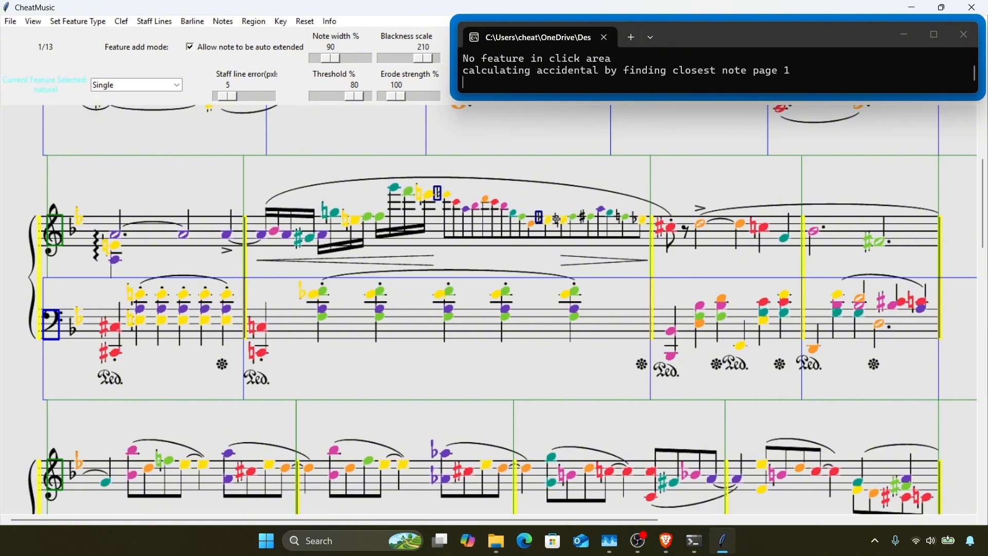
key("2")
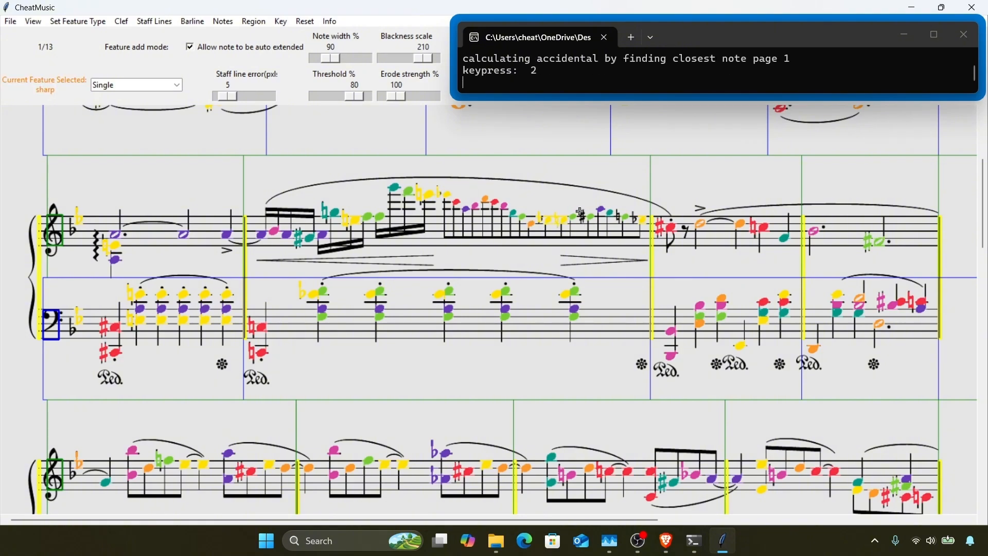
left_click_drag(578, 209, 587, 223)
key("3")
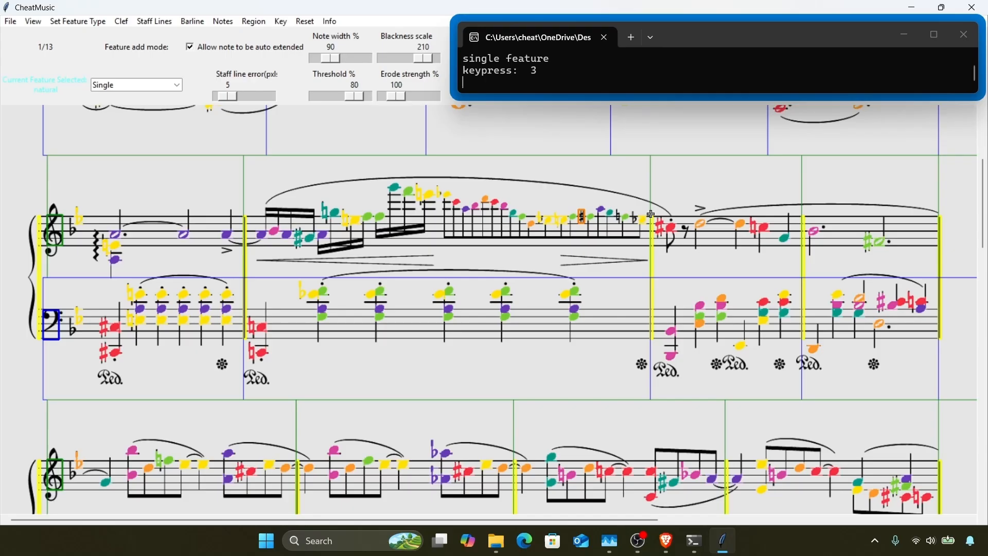
left_click(622, 214)
key("4")
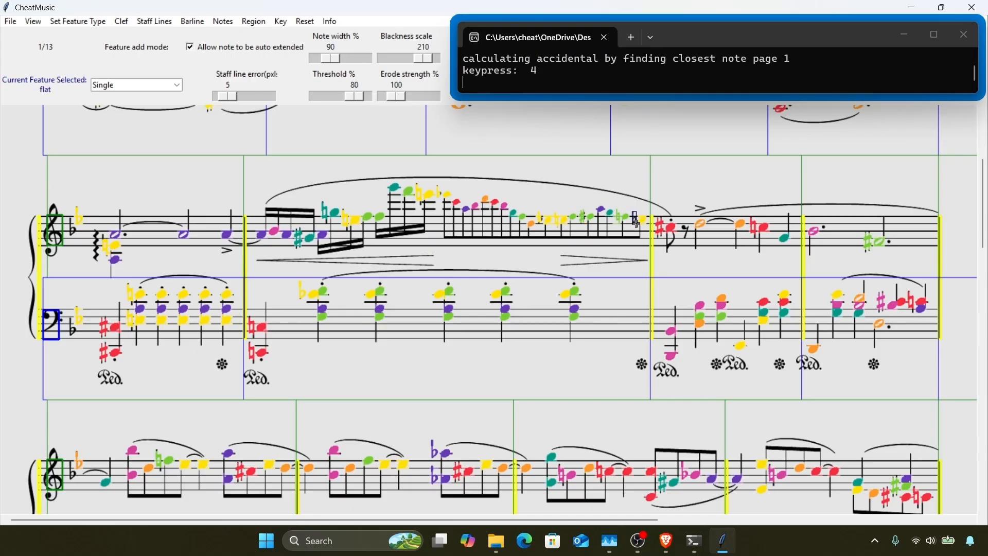
left_click_drag(636, 223, 636, 223)
left_click(712, 196)
right_click(711, 196)
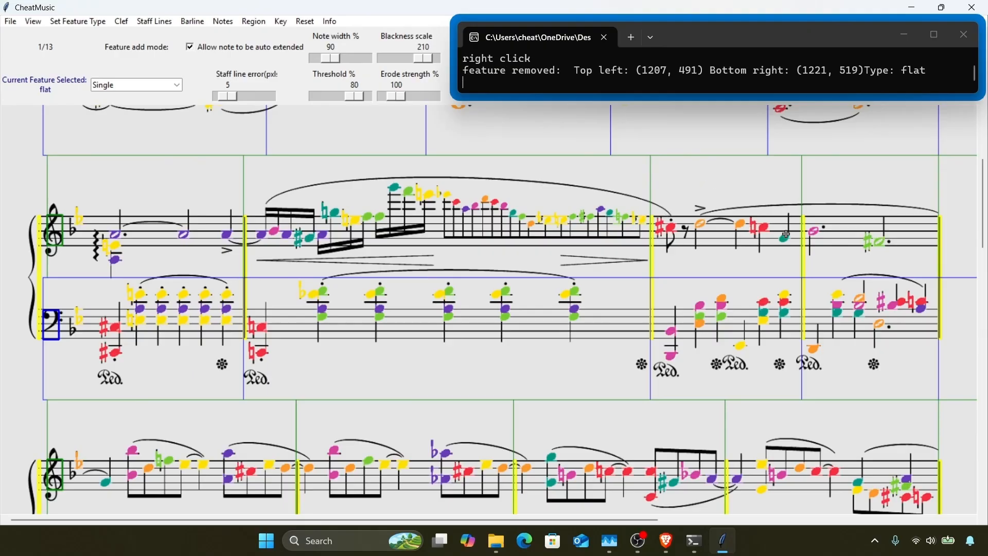
Step: Set the bass sharp in the second system's last measure to letter C, and mark the missed natural in the third system's third bass measure
left_click(880, 303)
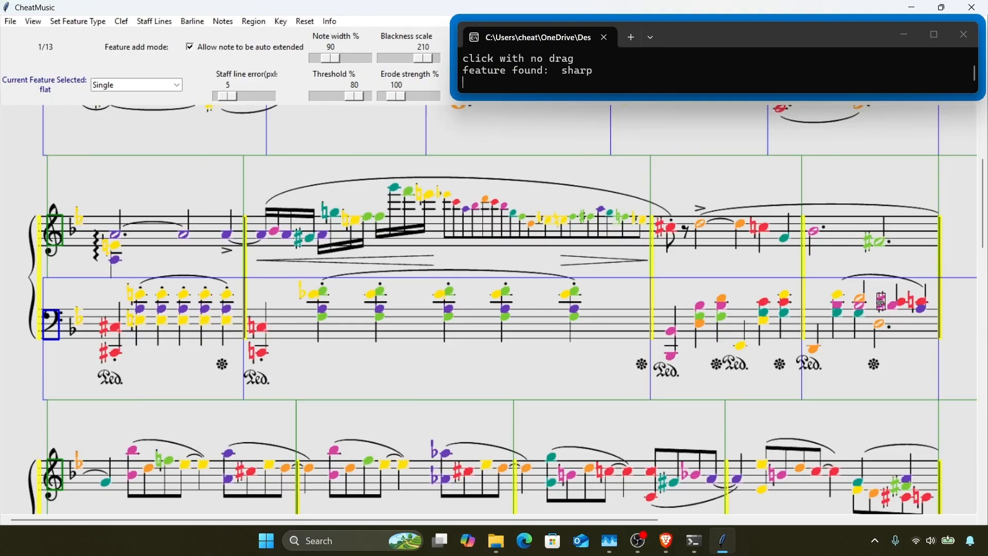
key("c")
scroll(881, 303, "down", 2)
scroll(666, 317, "down", 2)
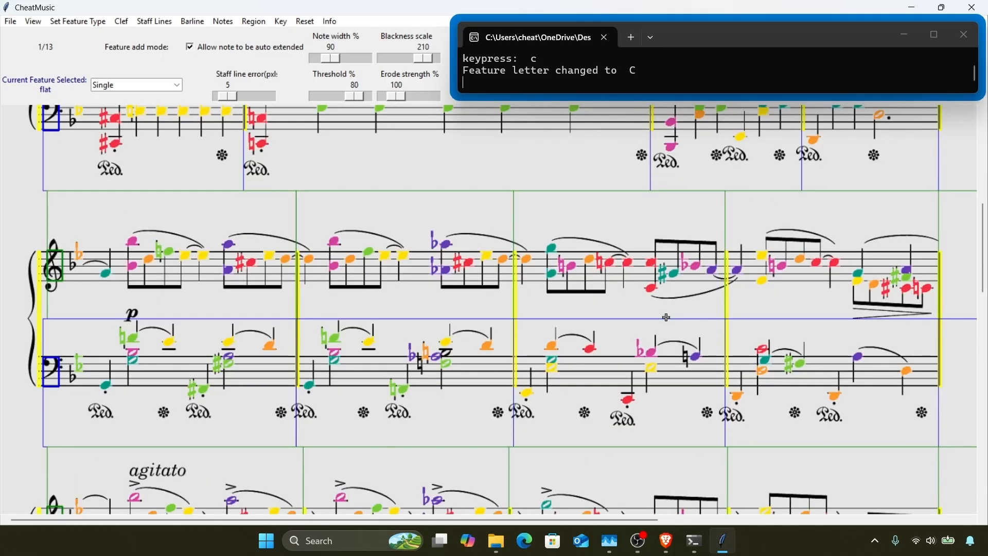
scroll(666, 318, "down", 2)
key("3")
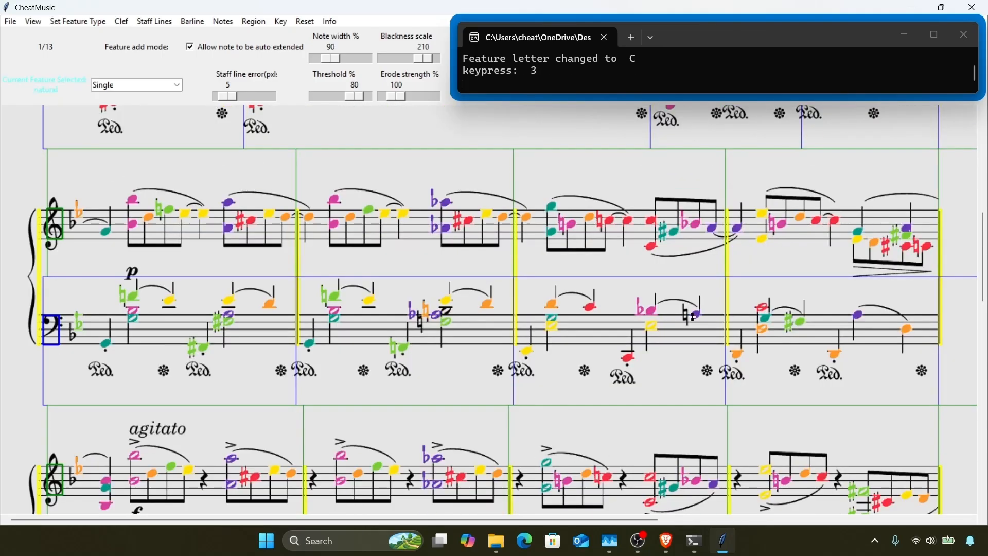
left_click(687, 316)
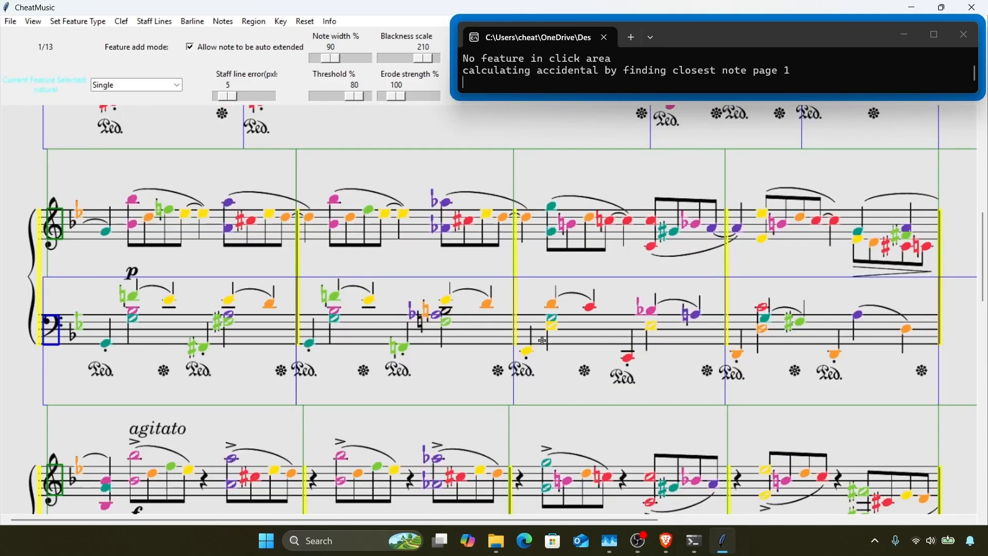
Step: Mark the missed half note and the unmarked natural beside it in the third system's second bass measure, recalculating the accidentals
key("h")
left_click(447, 310)
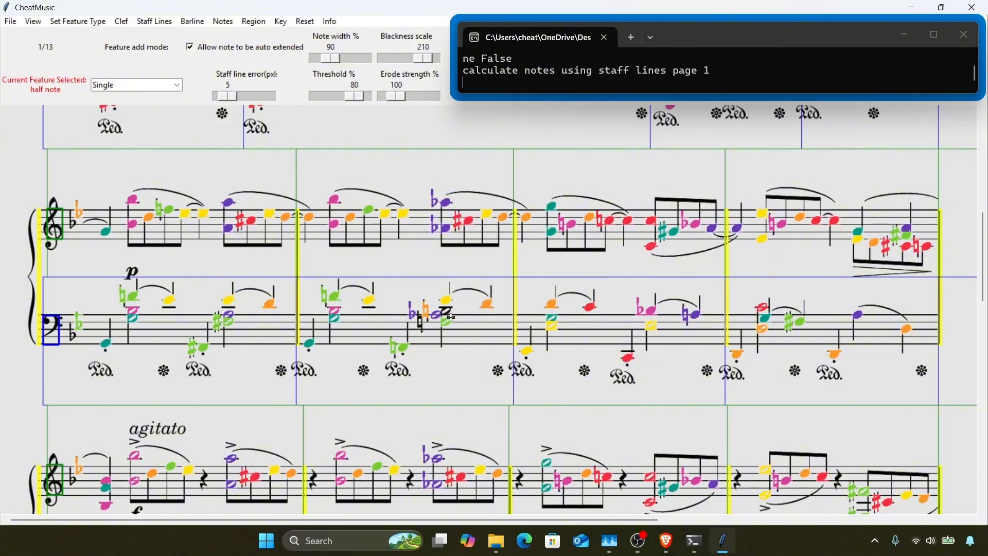
key("4")
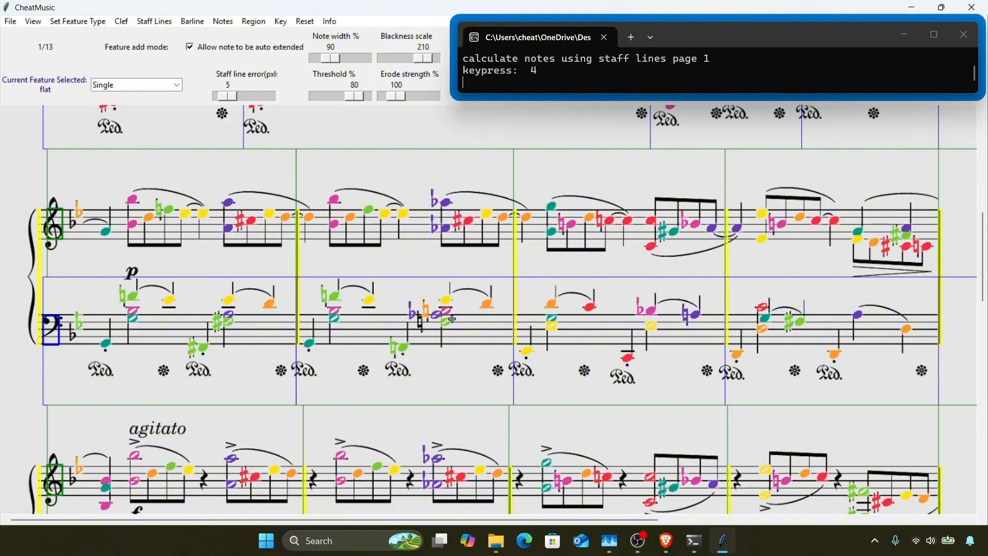
left_click(452, 319)
key("3")
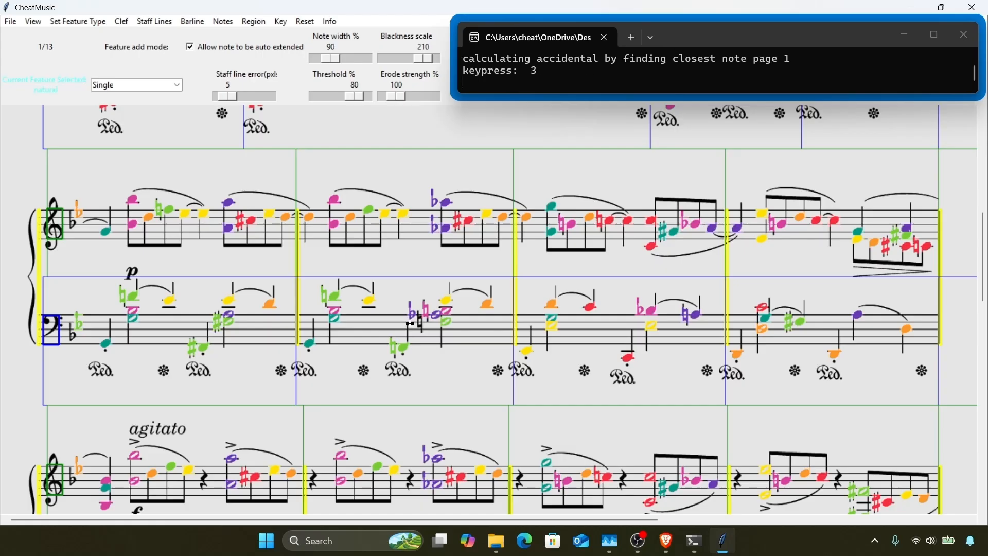
left_click(421, 321)
Step: Mark the missed natural in the fourth system's second bass measure and set its letter to B
scroll(373, 335, "down", 5)
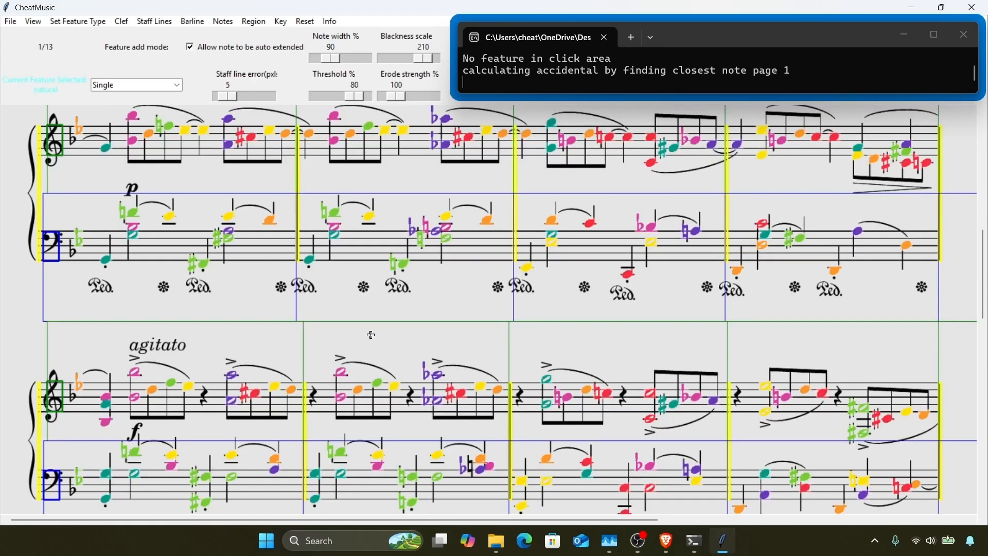
scroll(370, 335, "down", 1)
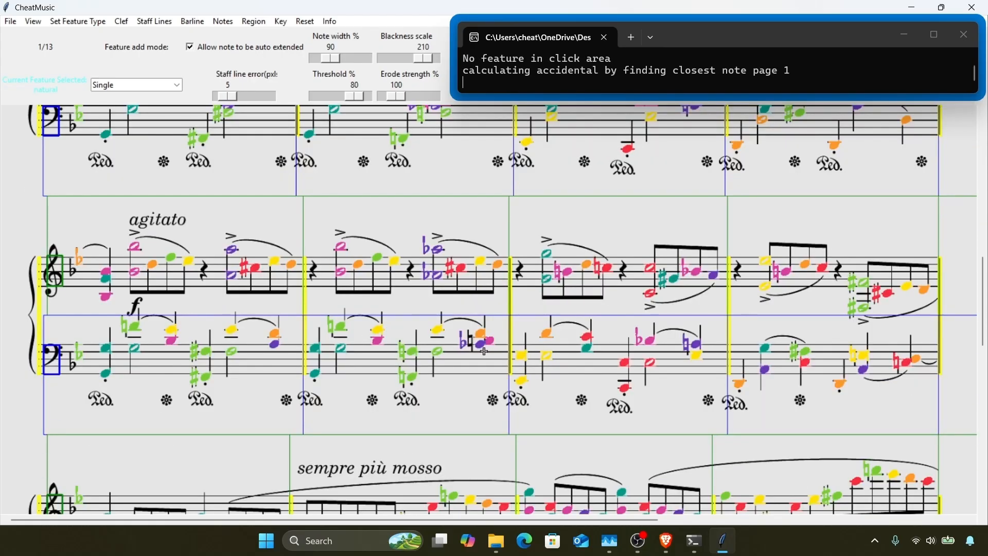
scroll(485, 352, "down", 1)
key("3")
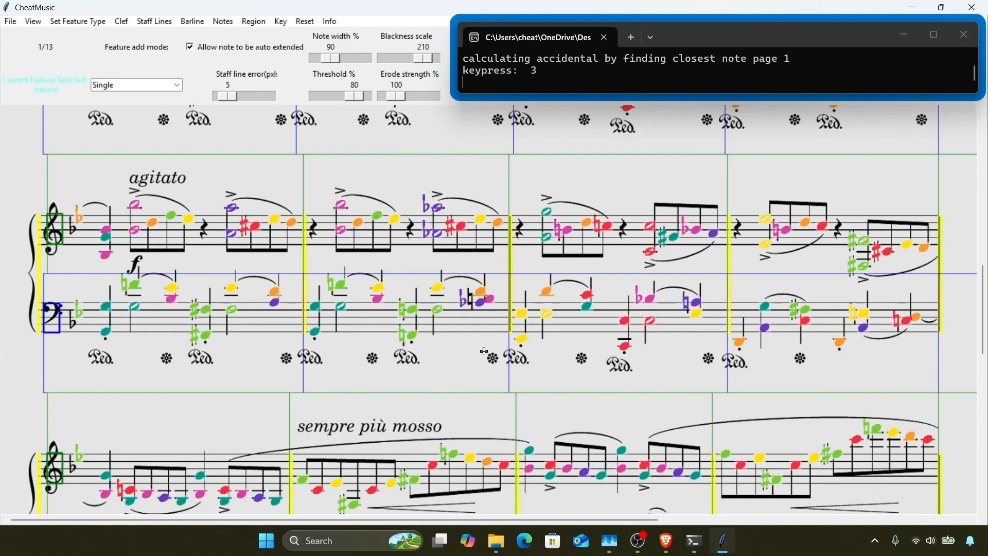
left_click(471, 300)
left_click(467, 303)
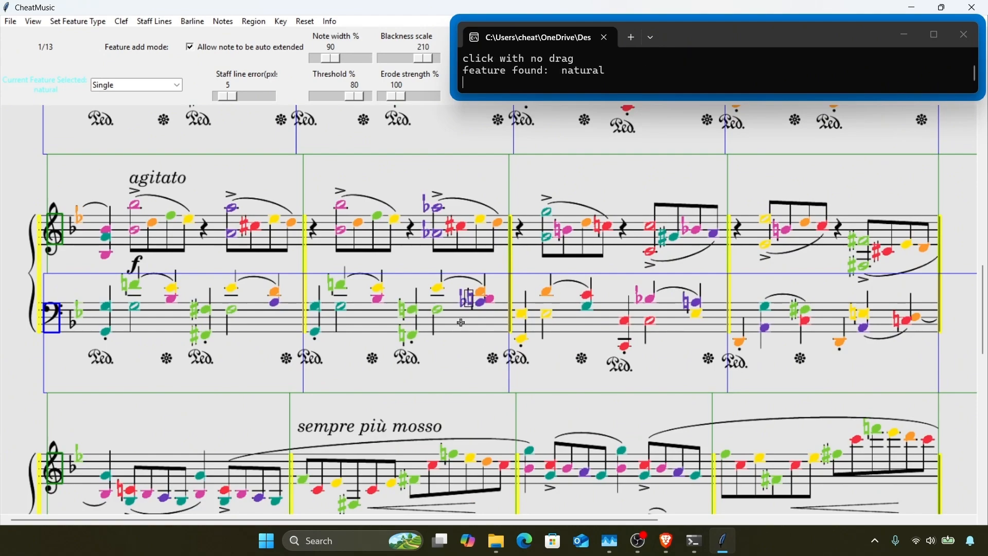
key("b")
scroll(461, 323, "down", 1)
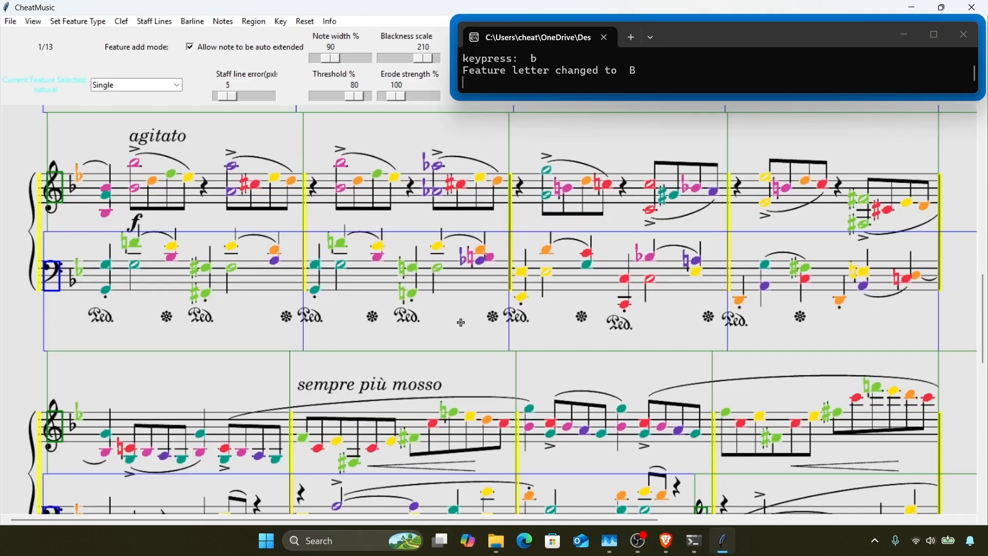
scroll(461, 322, "down", 3)
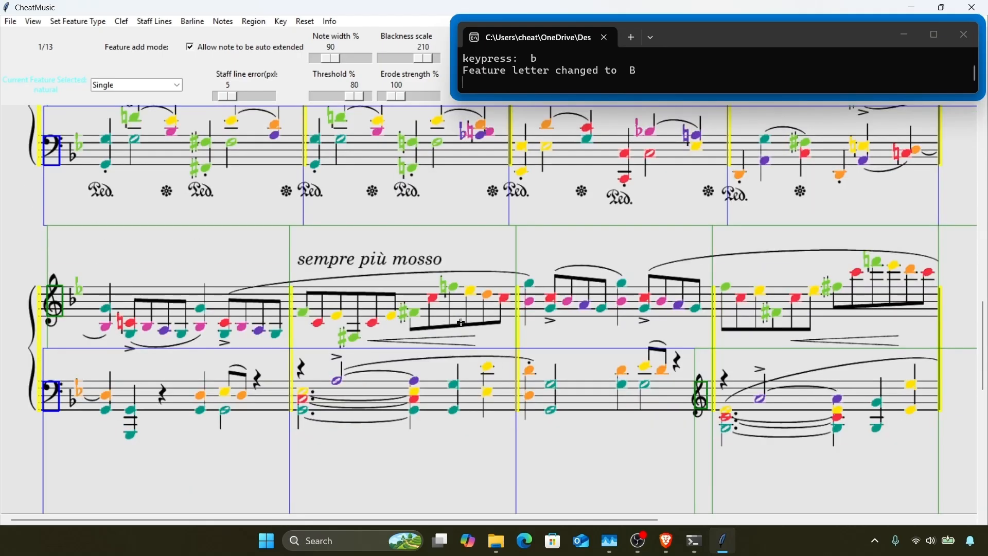
scroll(461, 323, "down", 3)
scroll(461, 323, "up", 5)
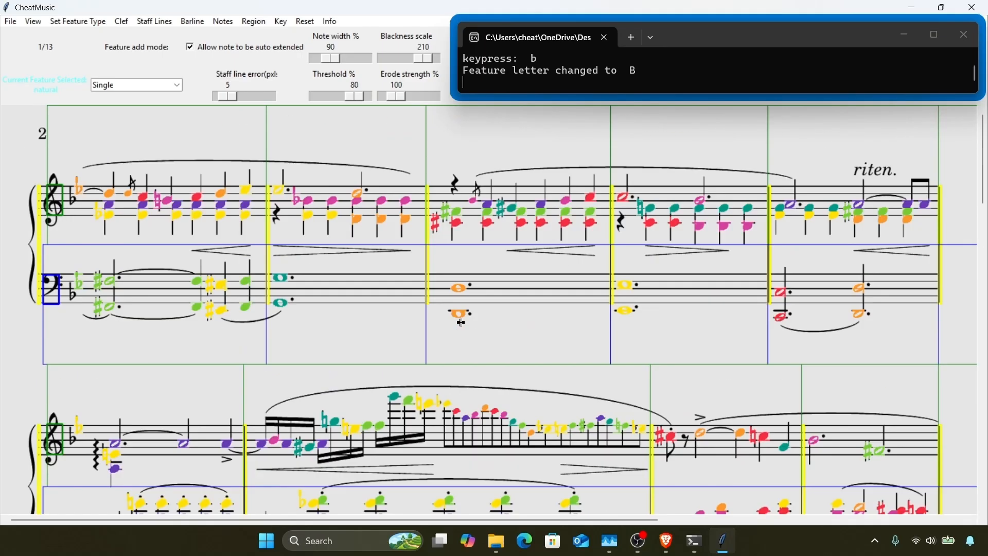
Step: Remove the marks from the key-signature flats in both staves of every system on page 1
key("o")
key("2")
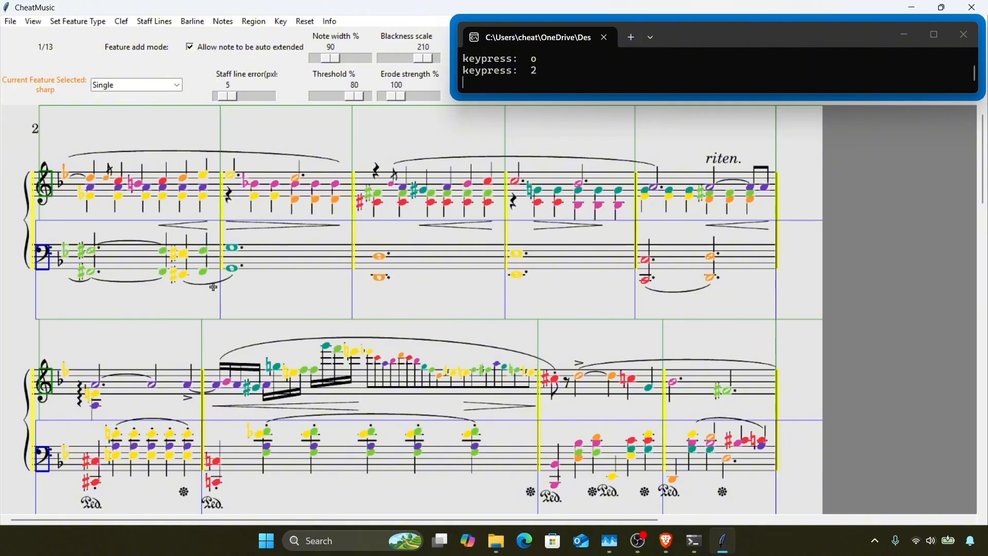
right_click(27, 158)
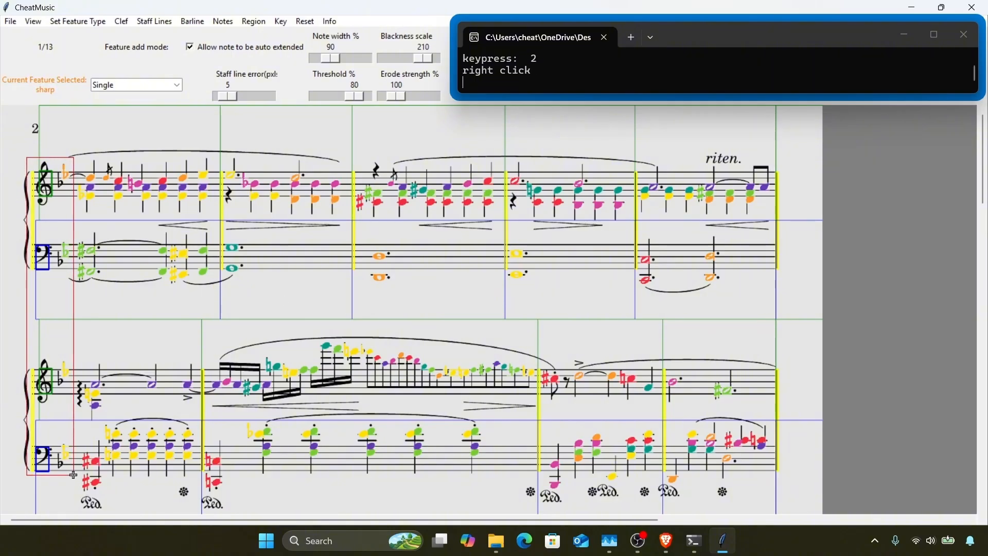
scroll(73, 474, "down", 3)
right_click(17, 321)
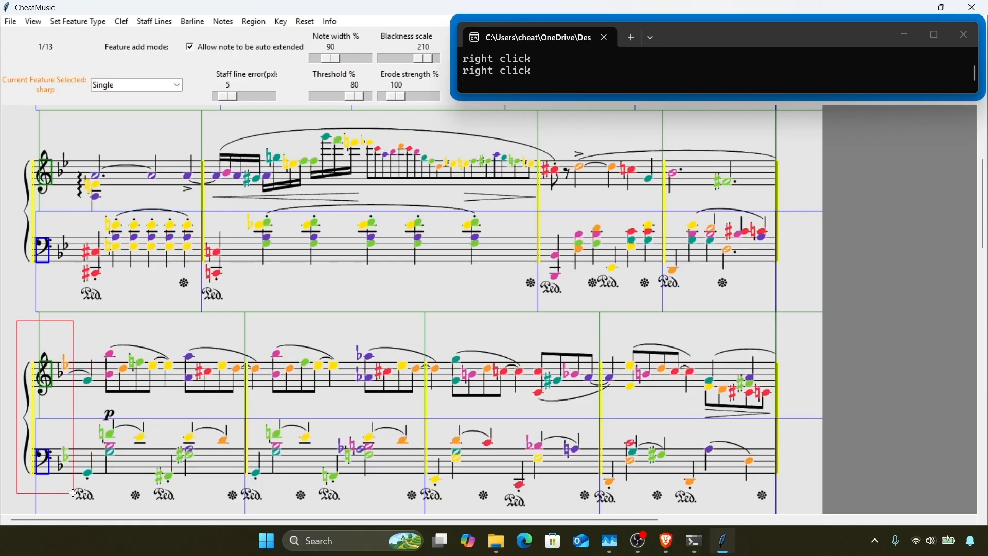
scroll(73, 493, "down", 3)
right_click(16, 254)
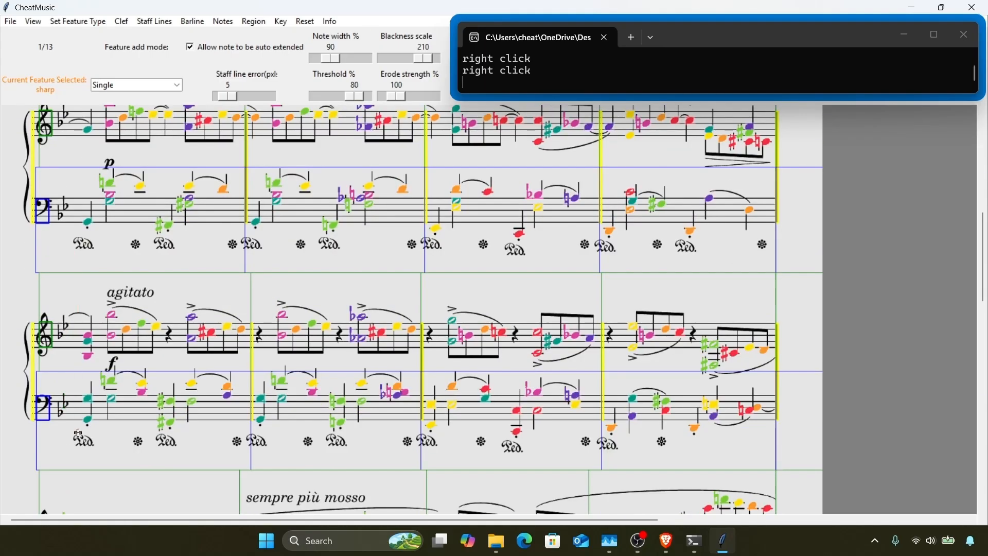
scroll(55, 391, "down", 4)
right_click(32, 311)
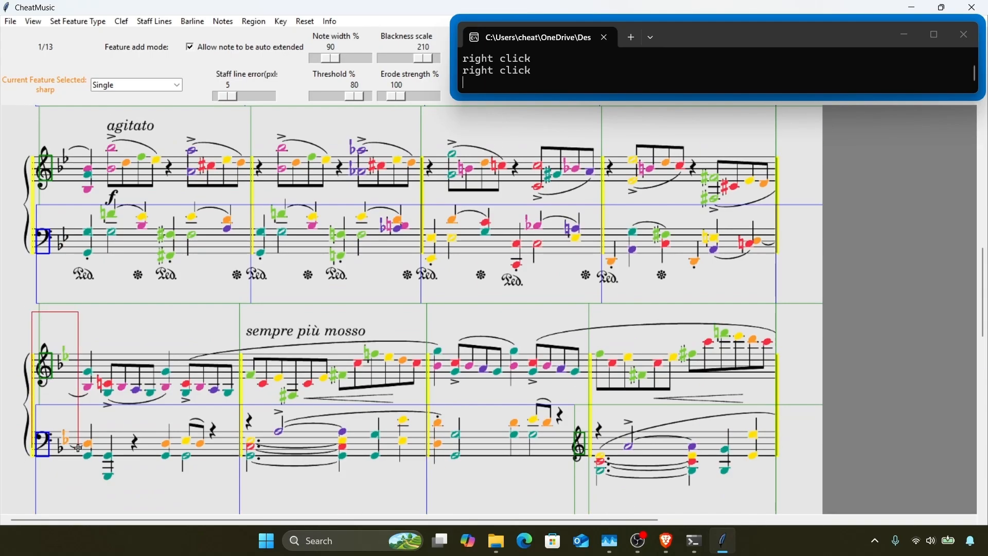
Step: On page 2, set the lowest marked sharp before each of the four lower-staff chords in the first system to letter F
key("Right")
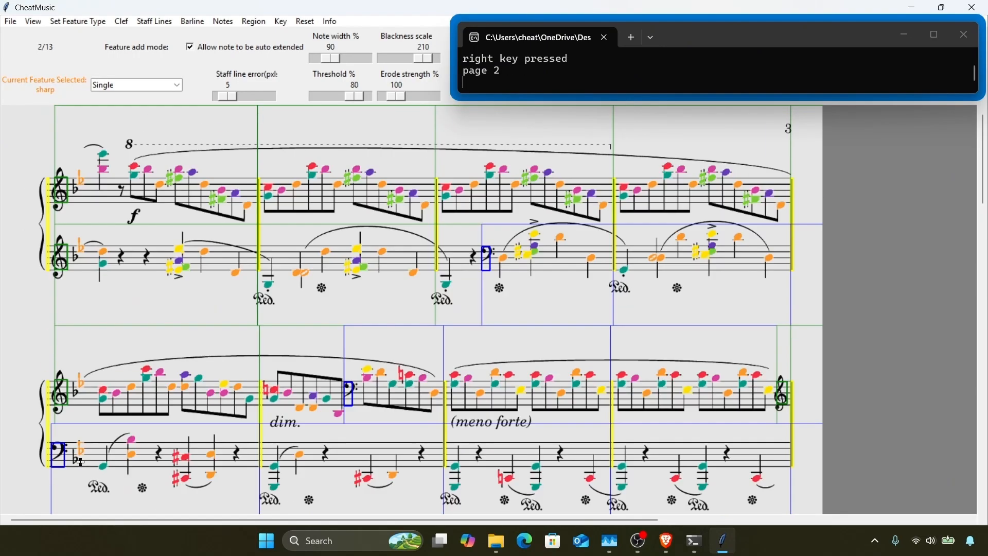
key("2")
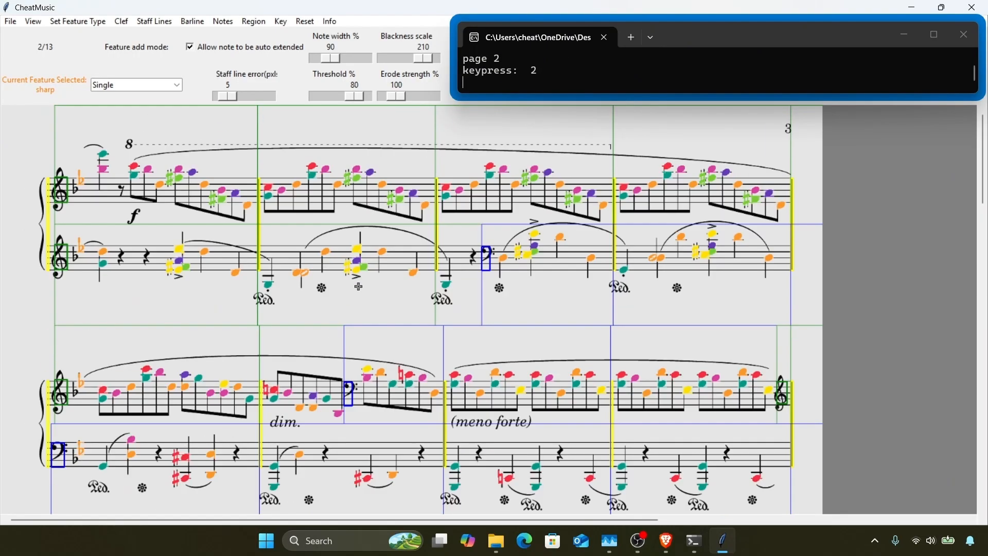
left_click(170, 267)
key("f")
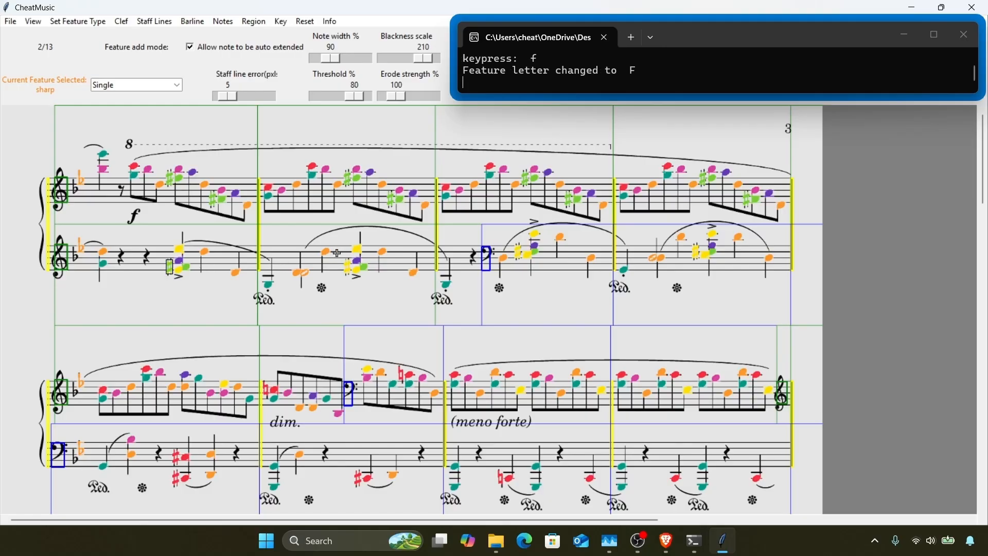
left_click(346, 266)
key("f")
left_click(518, 253)
key("f")
left_click(697, 252)
key("f")
Step: Mark the missed flat in the last bass measure of page 2's final system
scroll(697, 252, "down", 3)
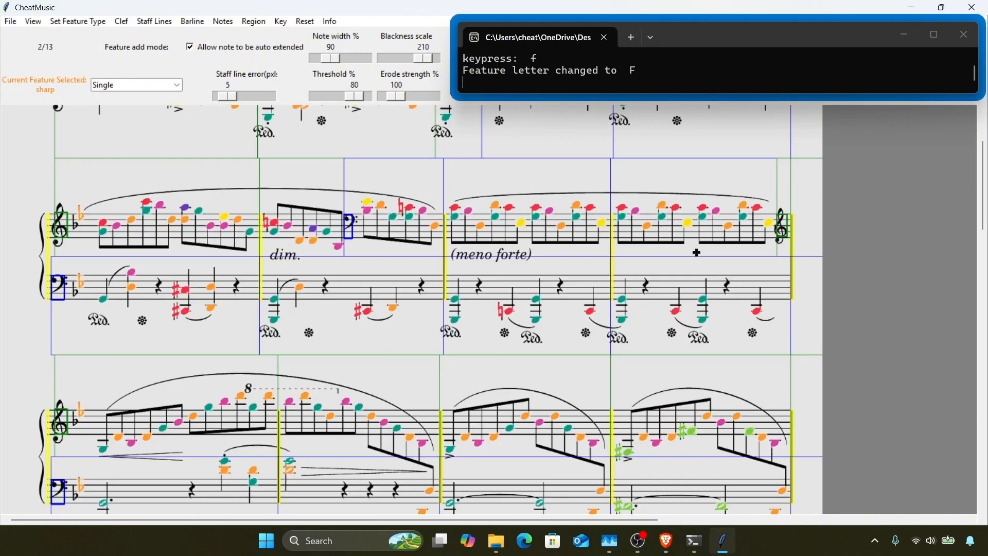
scroll(697, 252, "down", 7)
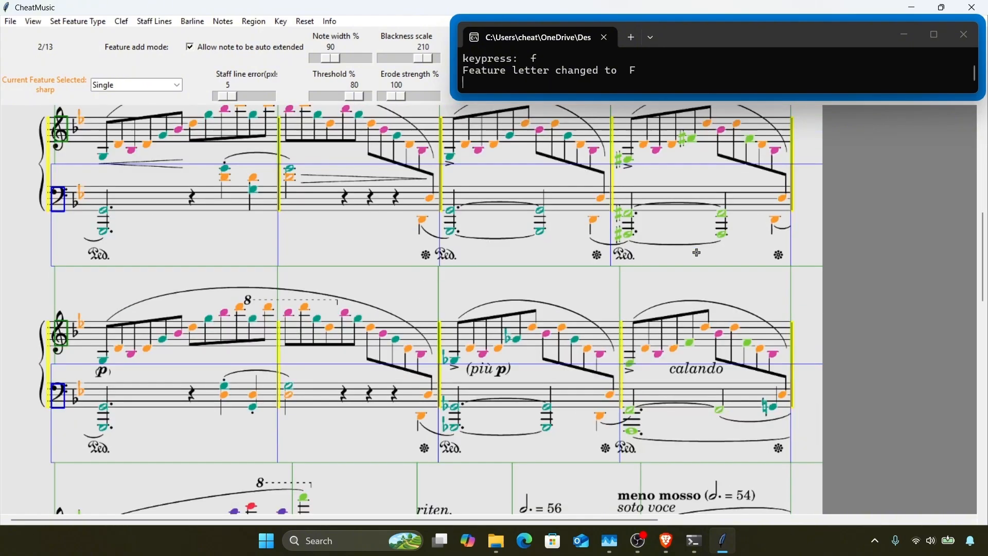
scroll(697, 252, "down", 5)
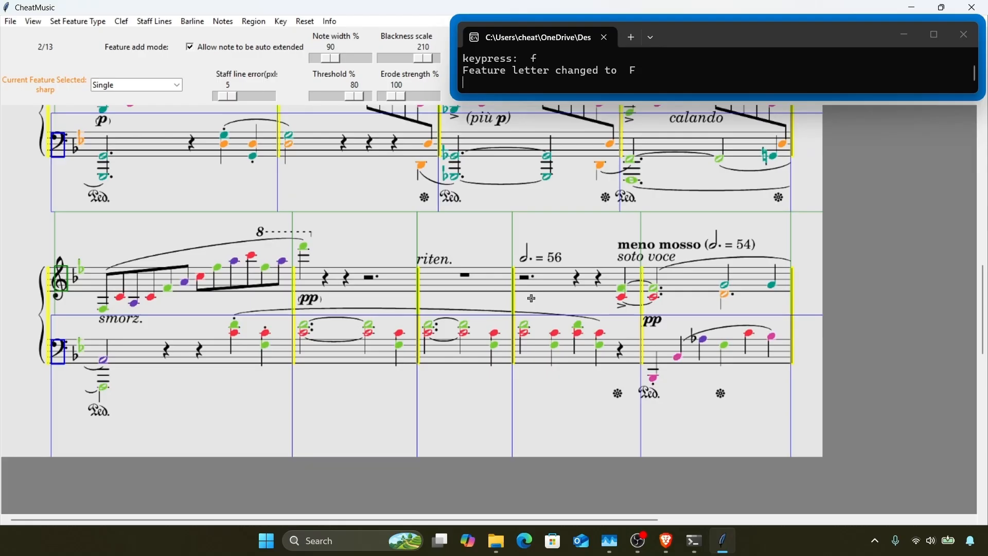
key("4")
left_click(693, 338)
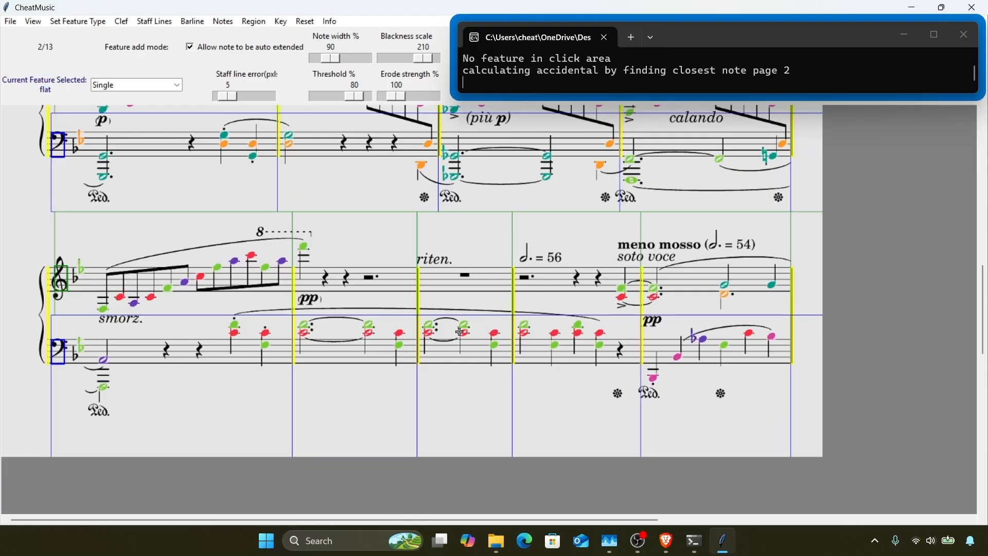
Step: Remove the marks from the key-signature flats in both staves of every system on page 2
right_click(45, 229)
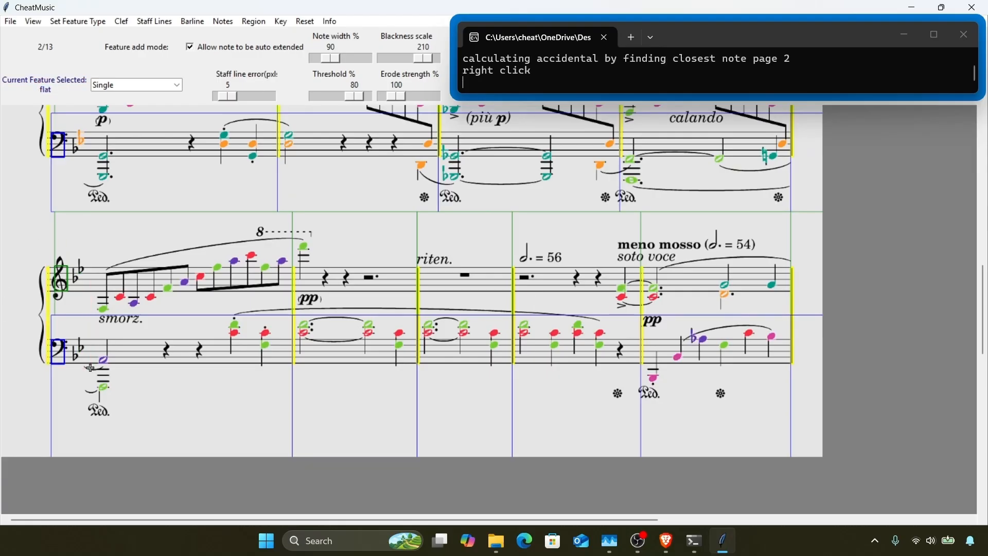
scroll(80, 344, "up", 5)
right_click(32, 180)
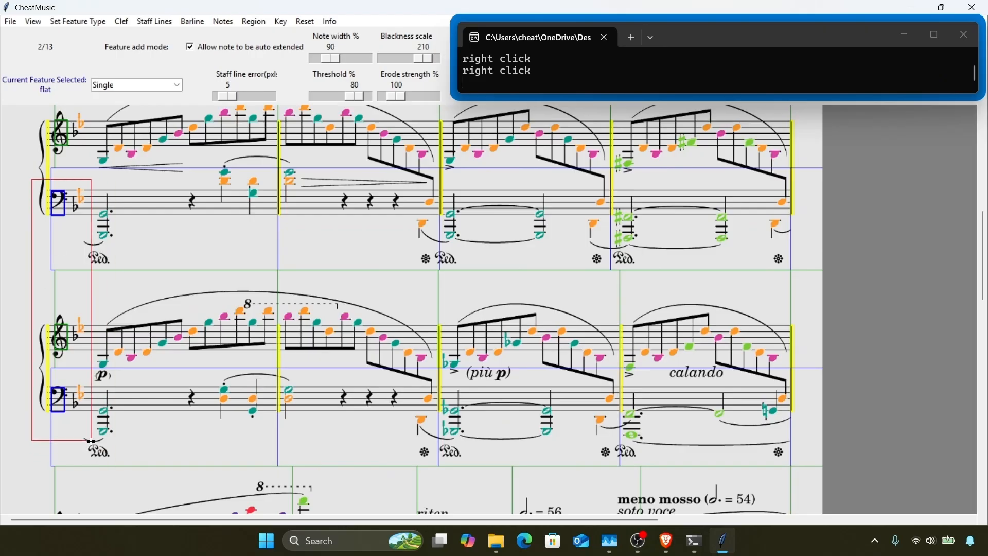
scroll(70, 369, "up", 6)
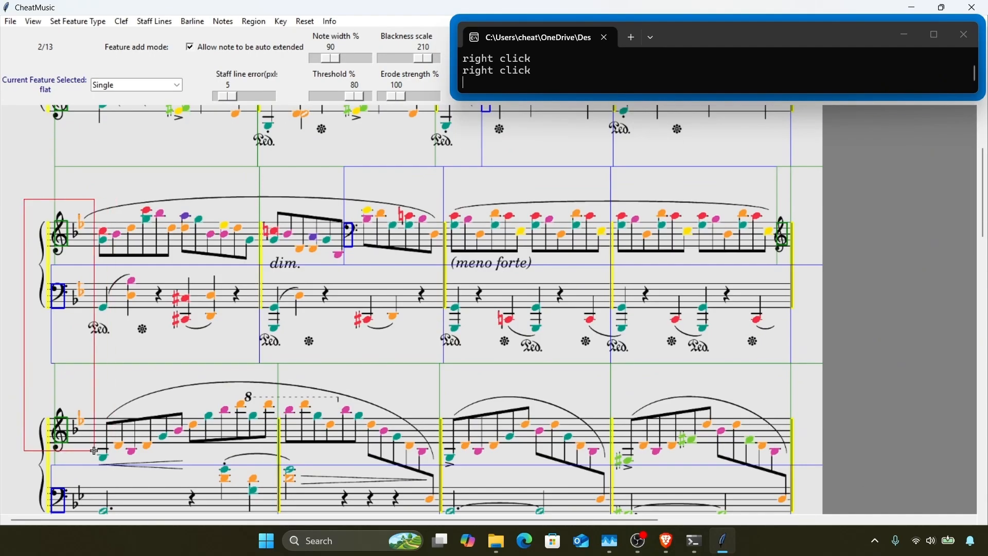
scroll(94, 449, "up", 3)
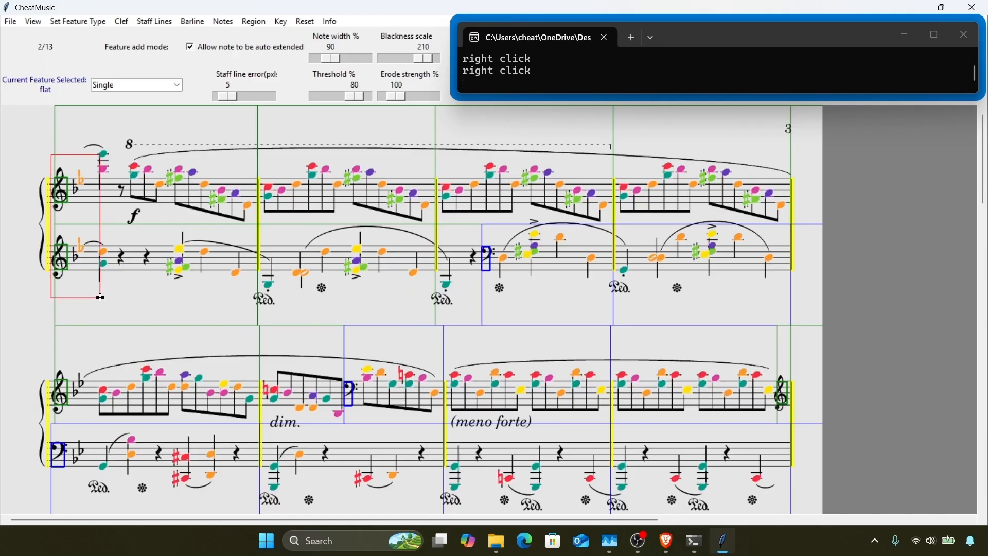
Step: On page 3, remove the marks from the key-signature flats in the first four systems
key("Right")
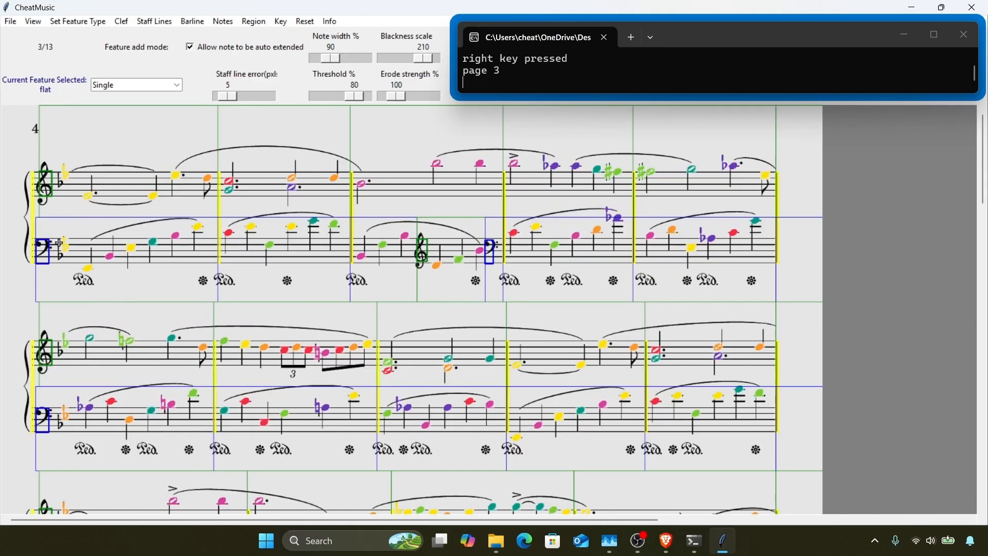
right_click(25, 155)
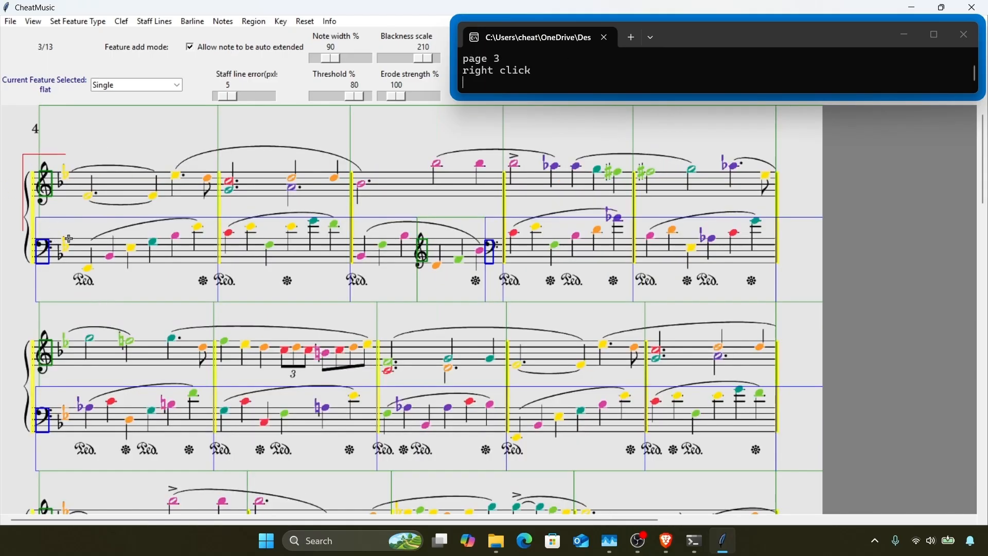
scroll(90, 420, "down", 5)
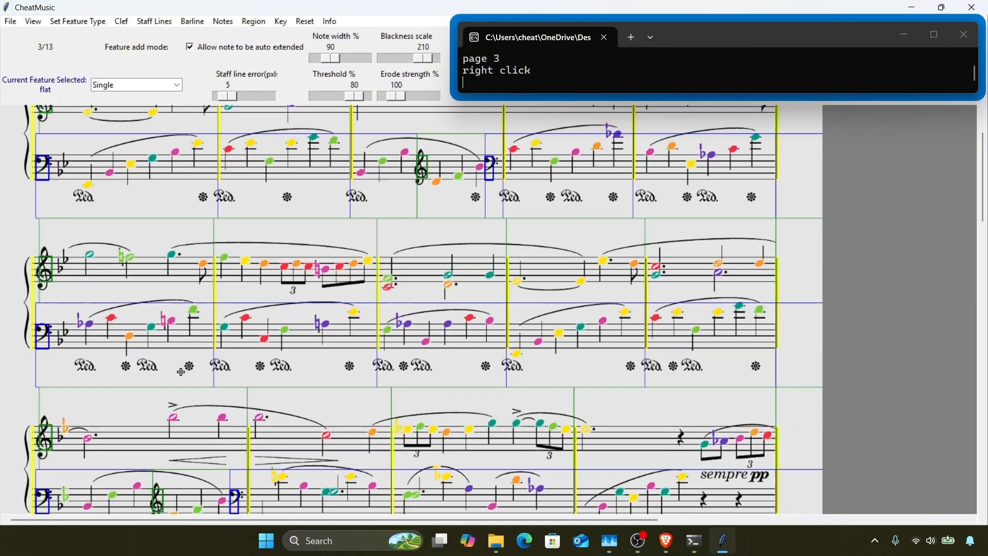
right_click(26, 225)
left_click_drag(26, 225, 75, 503)
scroll(119, 367, "down", 3)
Step: Mark the missed flat in the fourth system's second bass measure and remove the key-signature flat marks from page 3's last two systems
key("4")
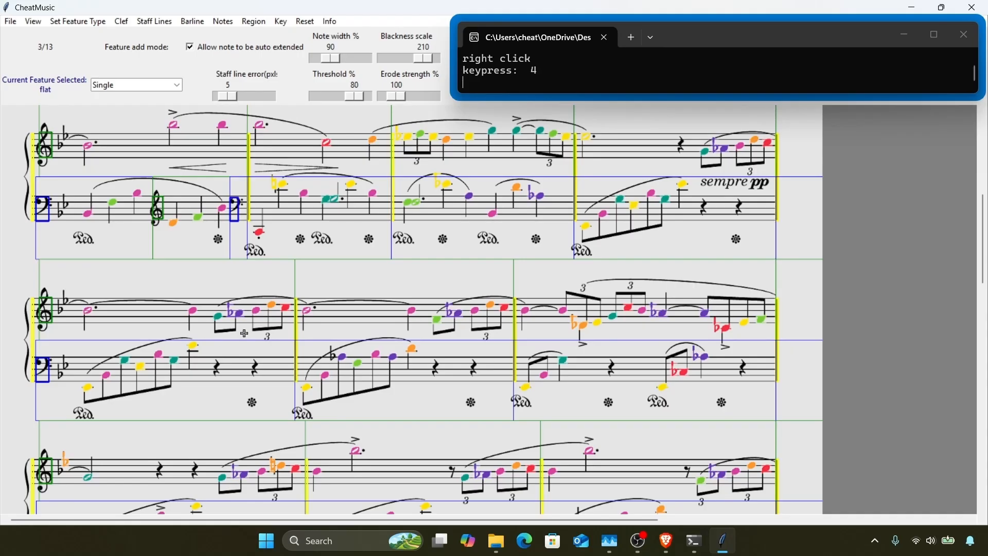
left_click(333, 358)
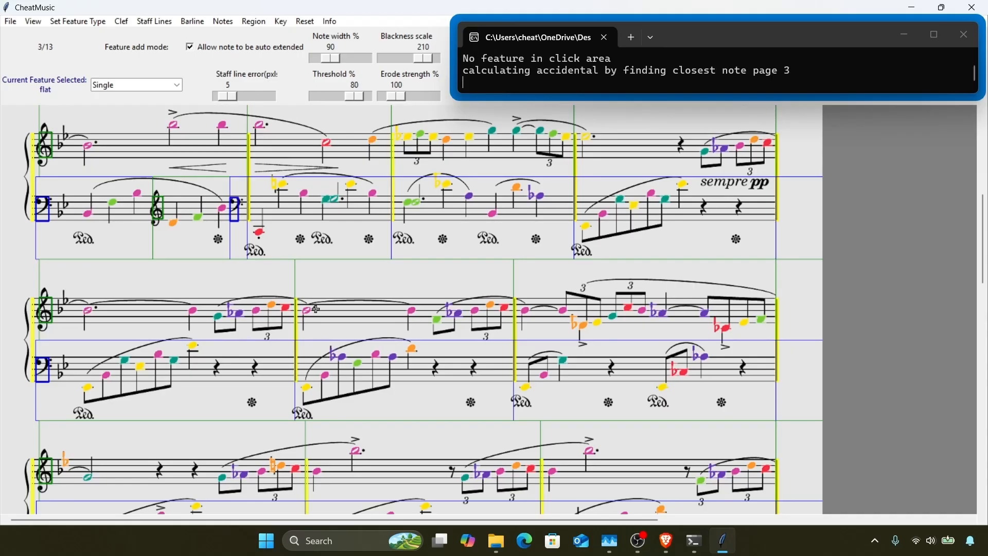
scroll(317, 309, "down", 3)
scroll(283, 319, "down", 3)
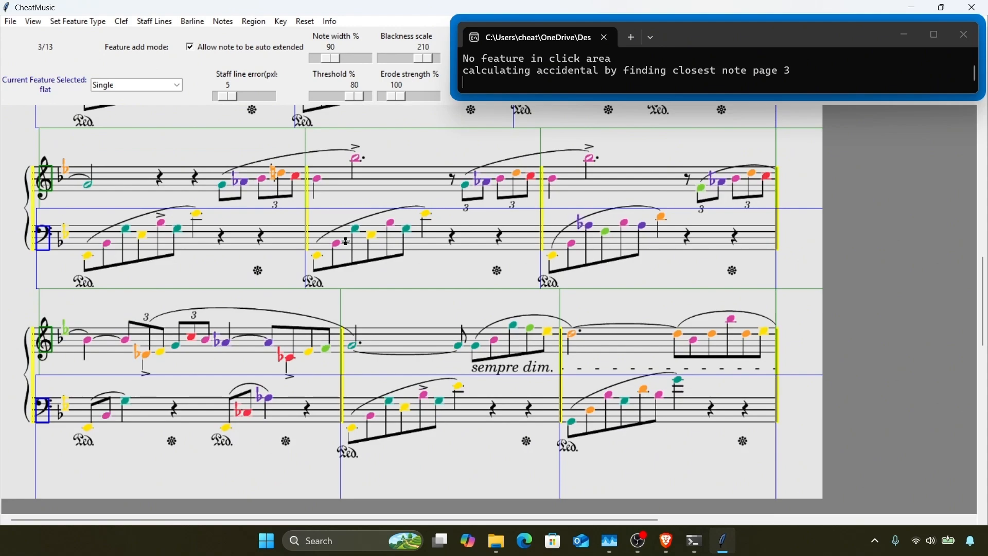
right_click(54, 170)
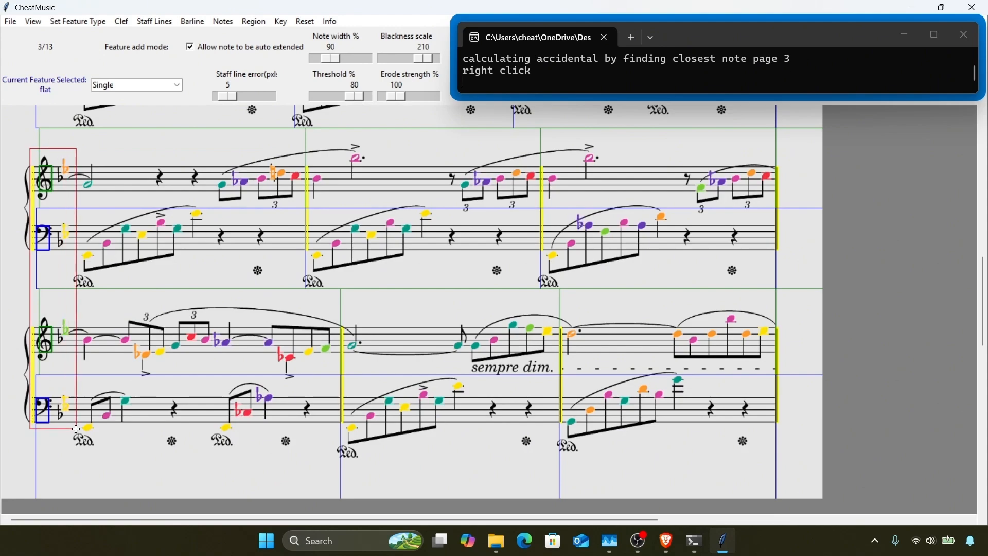
Step: On page 4, mark the missed sharp in the second system's first treble measure, finding matches with the "Current page and next" add mode
key("Right")
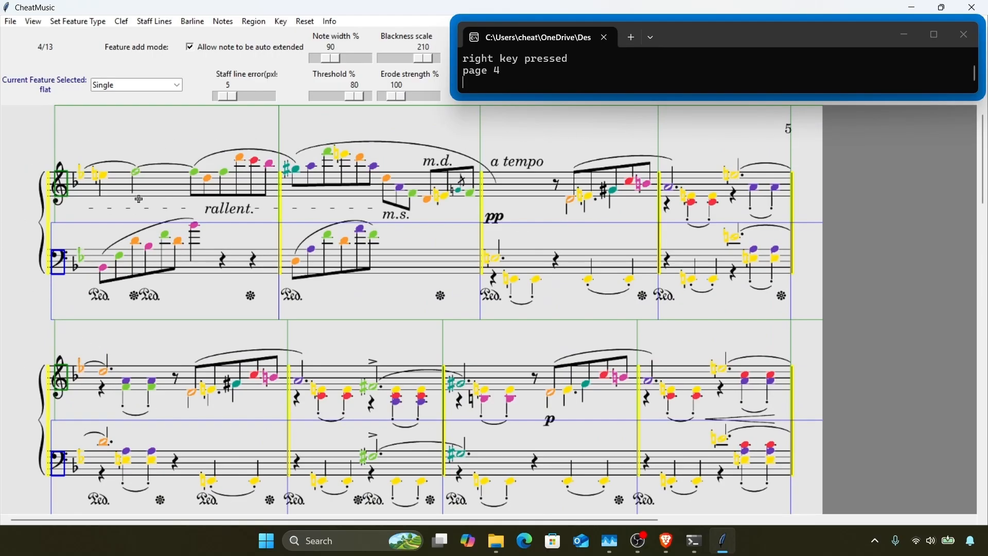
key("i")
key("i")
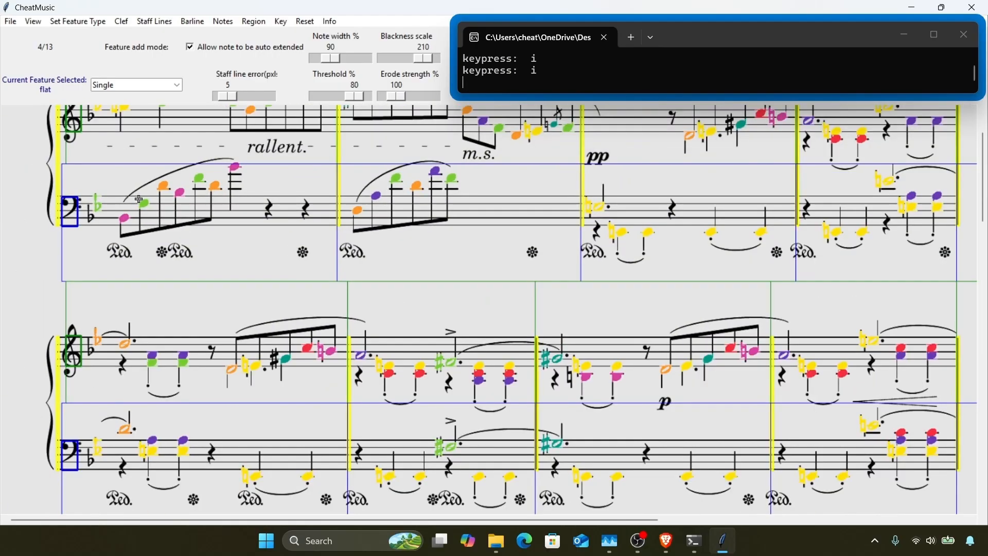
key("F9")
scroll(139, 199, "down", 2)
key("2")
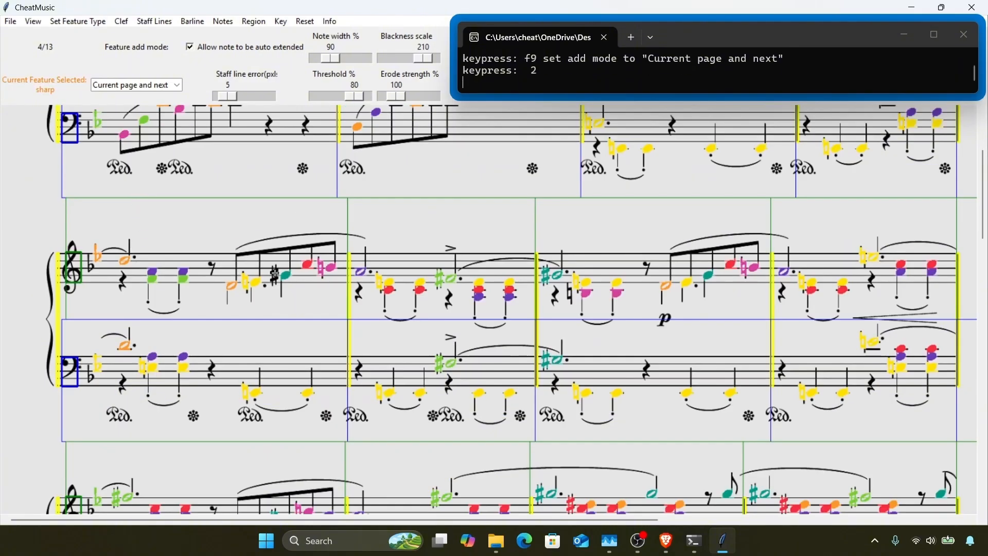
left_click_drag(270, 268, 276, 281)
key("Return")
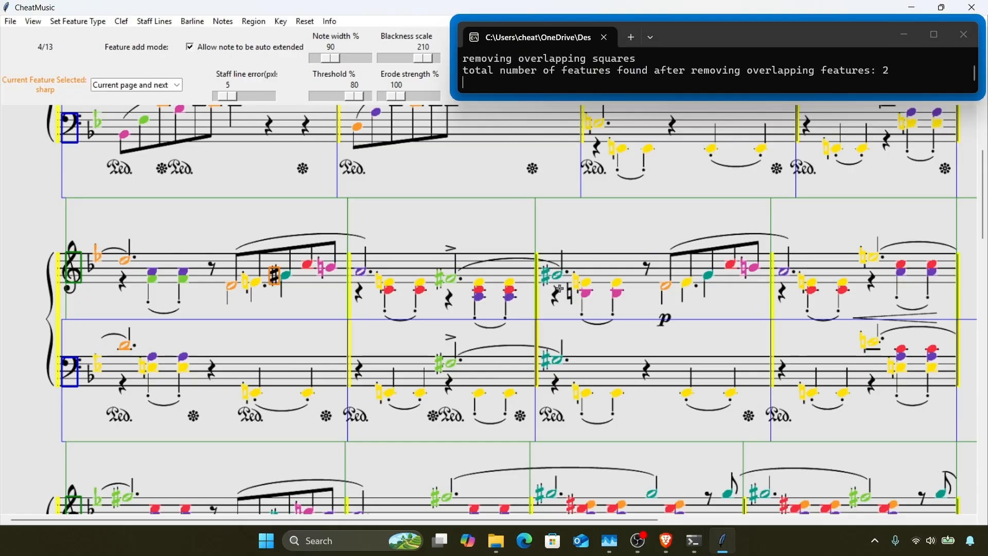
scroll(560, 288, "down", 10)
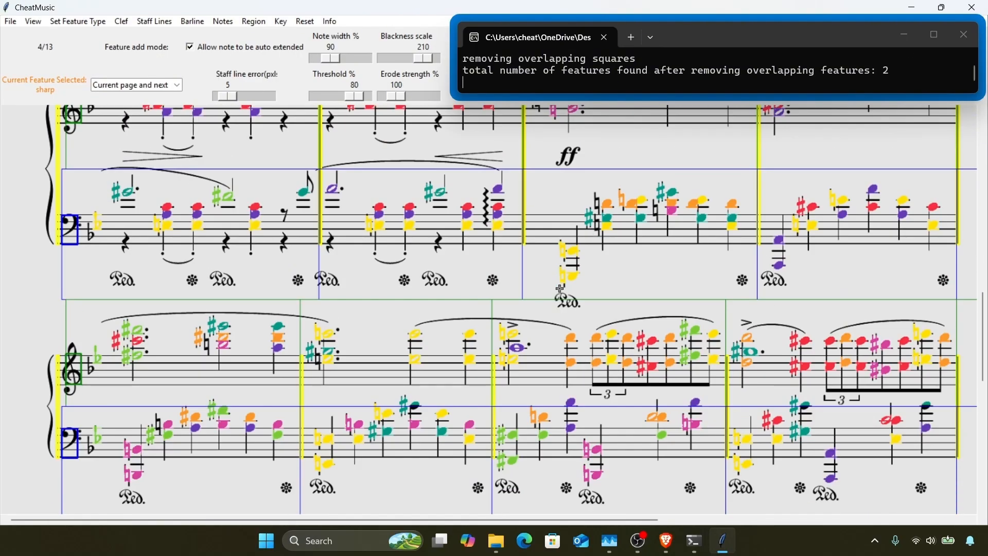
scroll(560, 288, "down", 5)
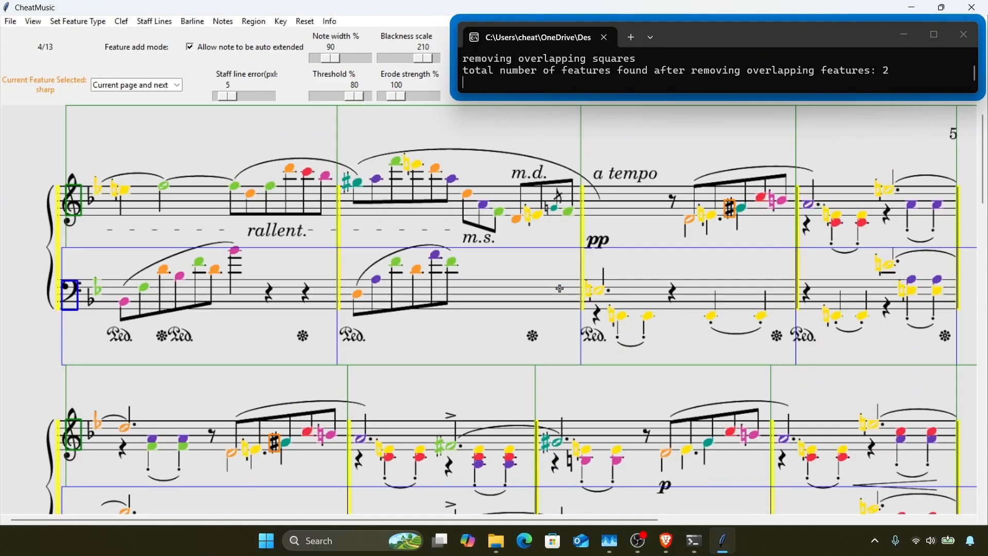
Step: Set the add mode to Single with the natural feature, and remove the key-signature flat marks from every system on page 4
key("o")
key("o")
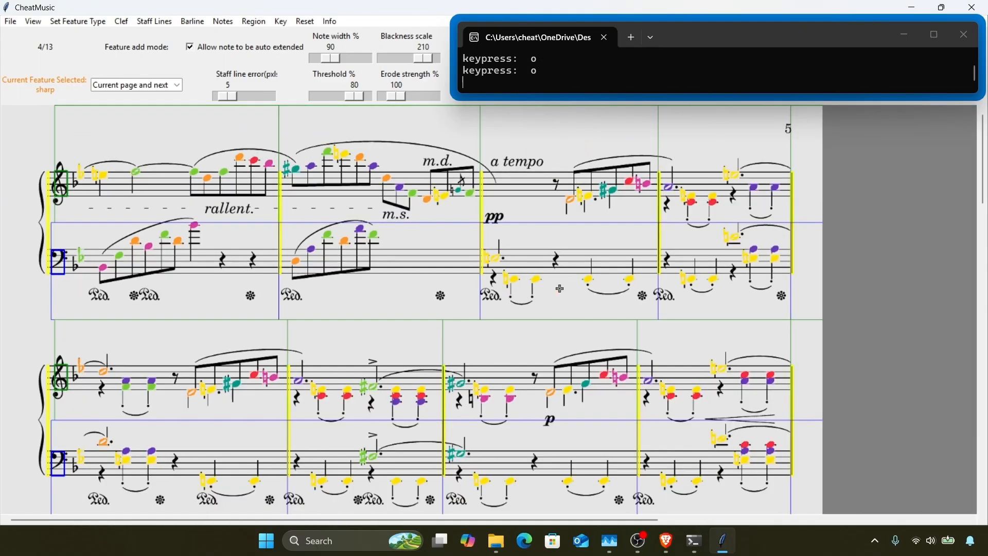
key("F12")
key("3")
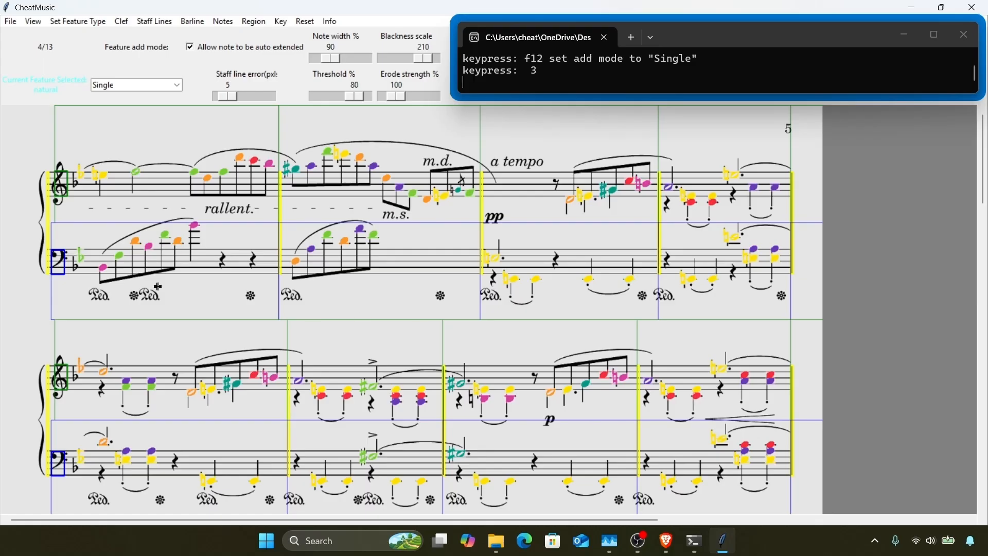
right_click(49, 146)
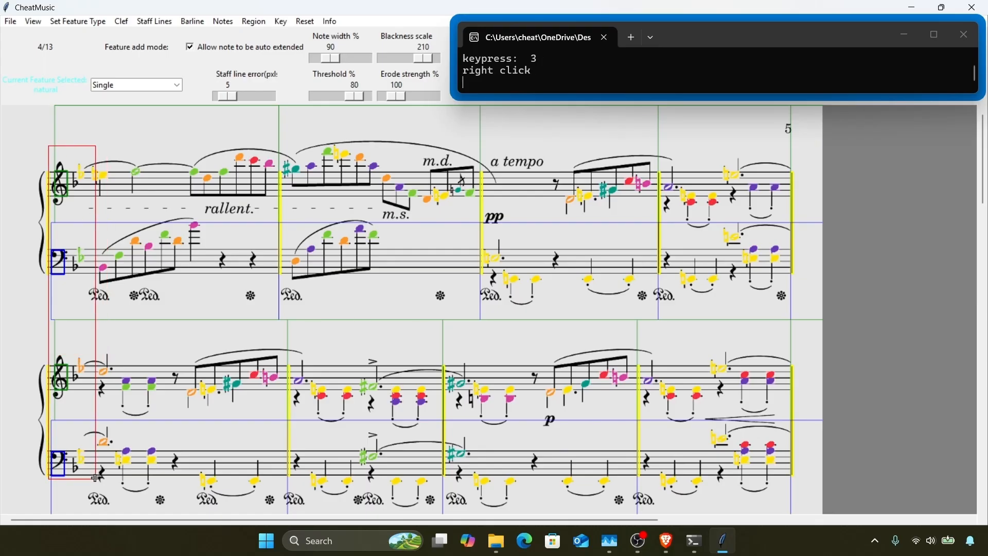
scroll(96, 479, "down", 5)
right_click(41, 182)
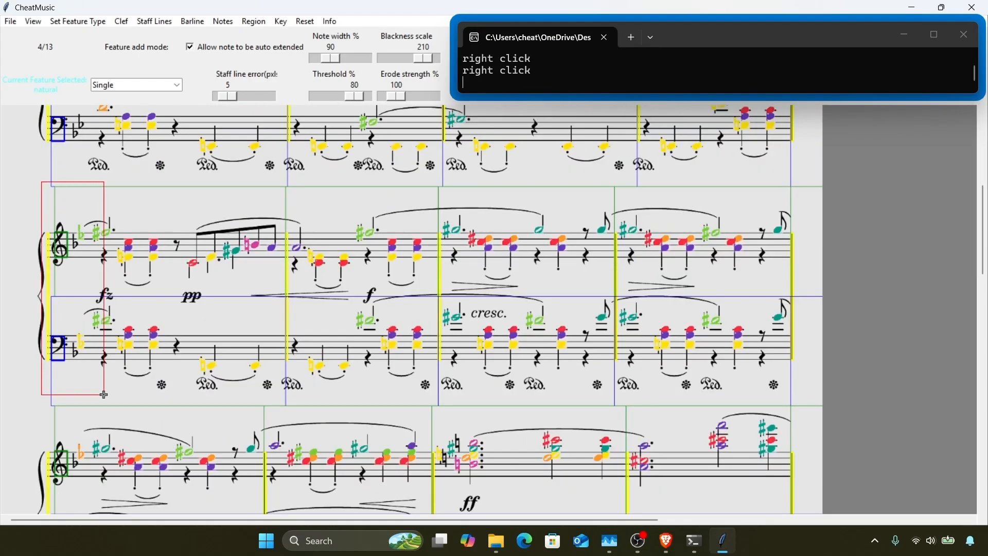
scroll(96, 394, "down", 4)
right_click(39, 174)
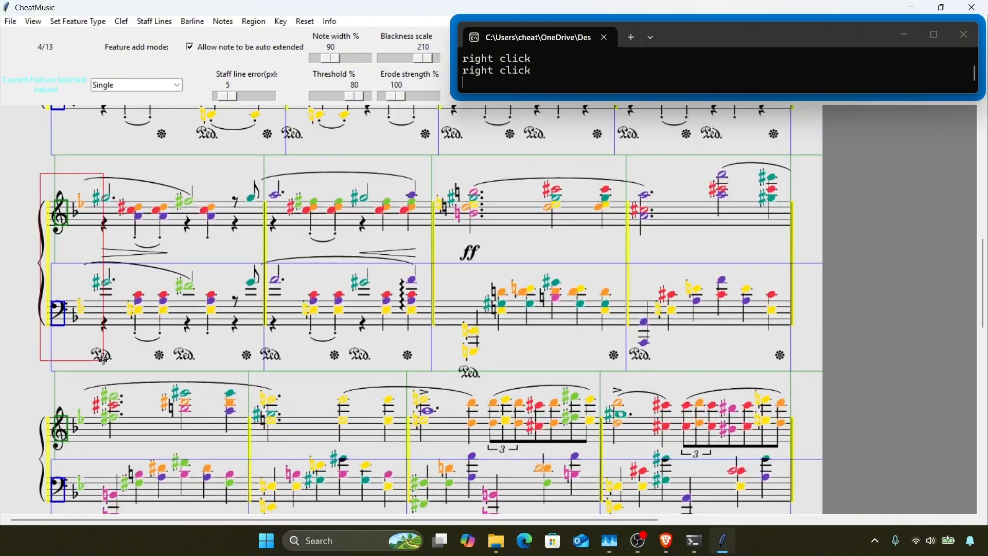
scroll(93, 361, "down", 2)
left_click_drag(52, 267, 94, 382)
scroll(94, 387, "up", 11)
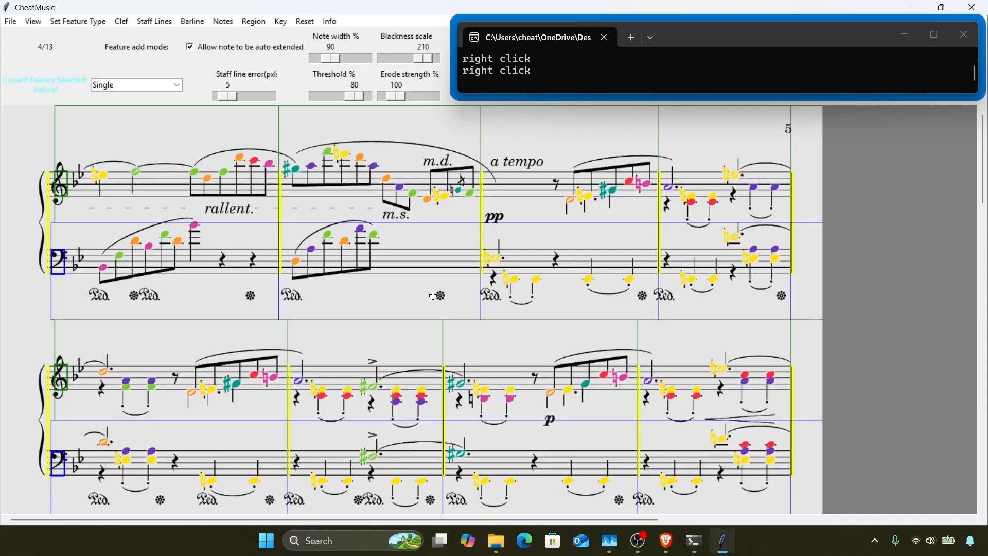
Step: On page 4, mark the missed naturals in the first system's second treble measure and the second system's third treble measure
key("3")
left_click(452, 192)
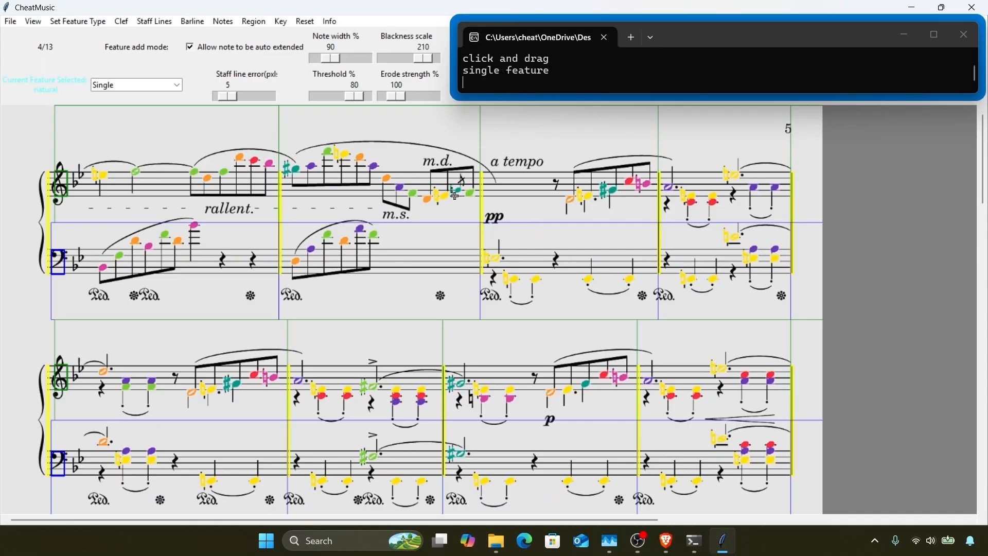
left_click(580, 141)
right_click(580, 140)
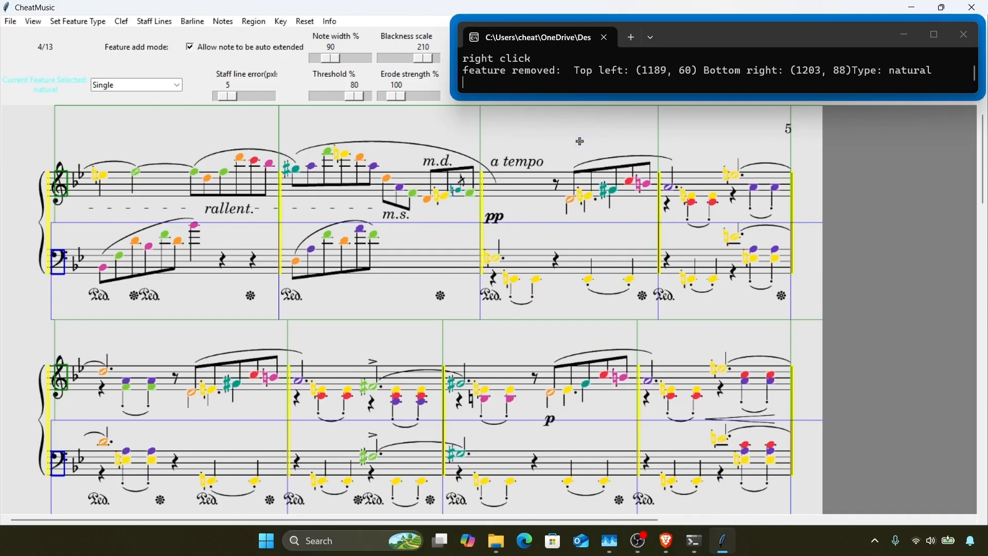
scroll(580, 141, "down", 2)
left_click(478, 322)
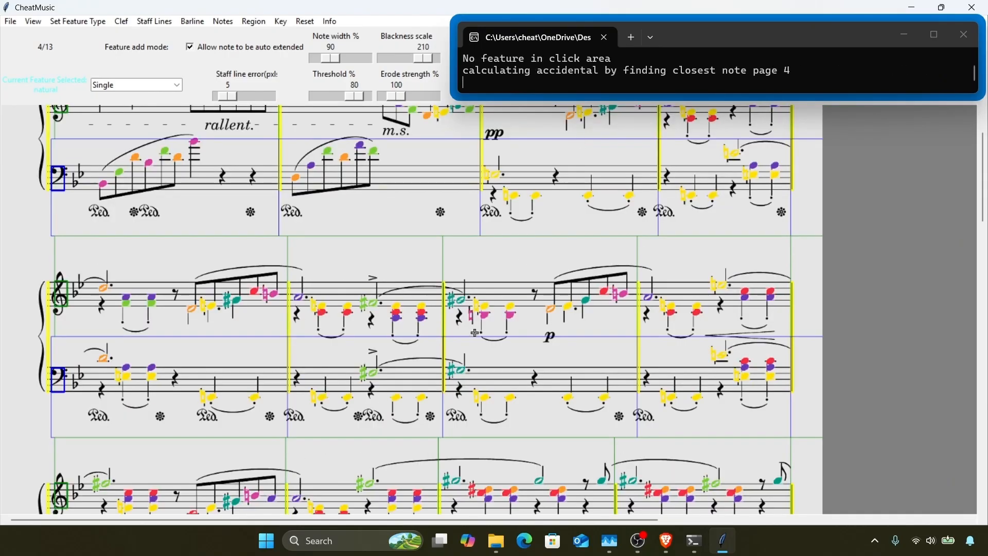
Step: In page 4's third system, change the letter of the first chord's lower sharp to D in the third and fourth treble measures
scroll(474, 332, "down", 2)
scroll(378, 349, "down", 3)
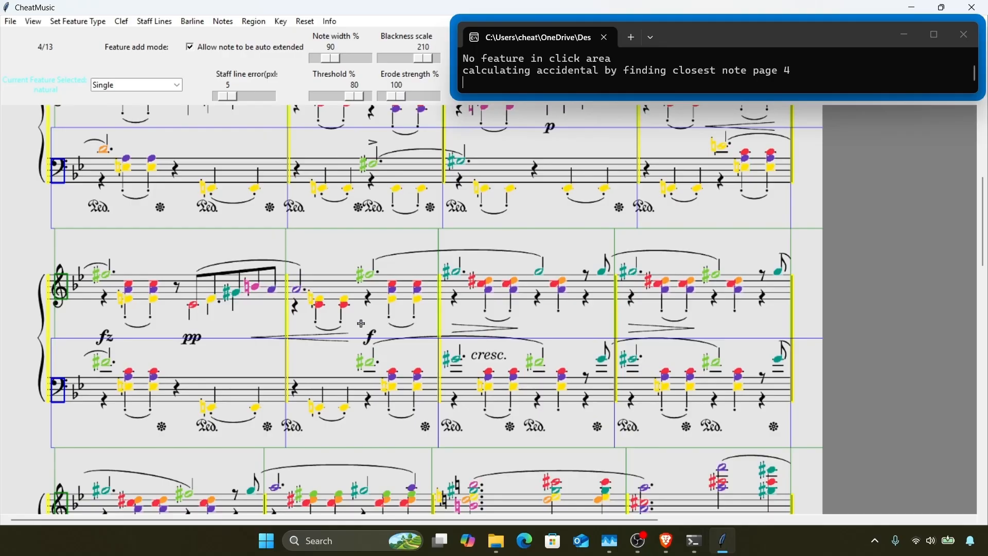
left_click(473, 282)
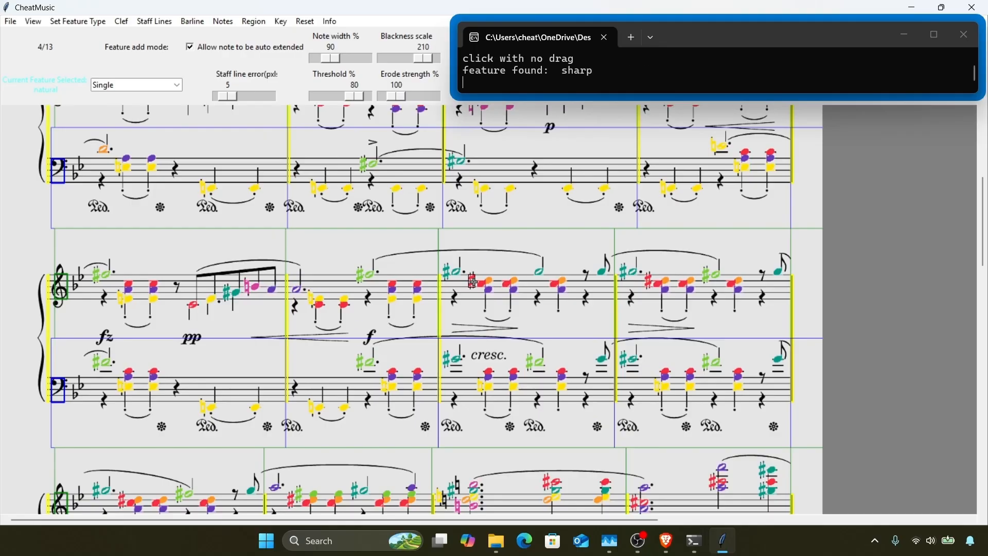
key("d")
scroll(474, 282, "down", 1)
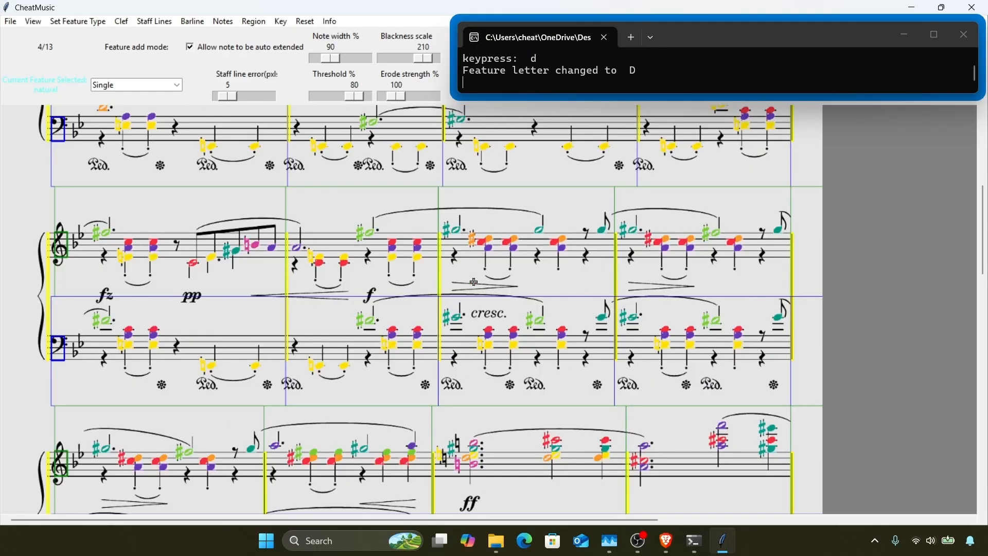
scroll(474, 282, "down", 1)
left_click(650, 197)
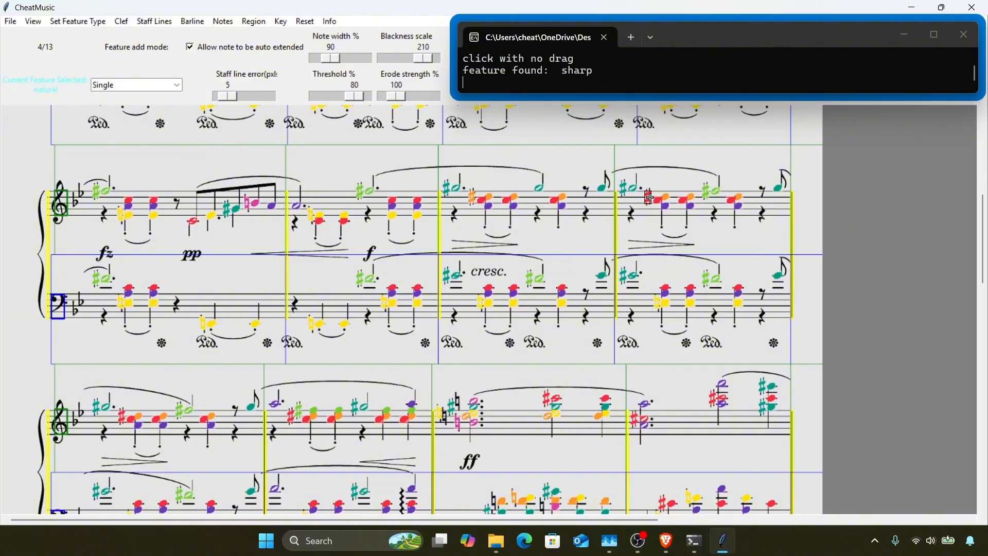
key("d")
Step: In page 4's fourth system, change the letter of the wrongly coloured sharps in the first two treble measures to D
scroll(650, 197, "down", 1)
scroll(428, 283, "down", 2)
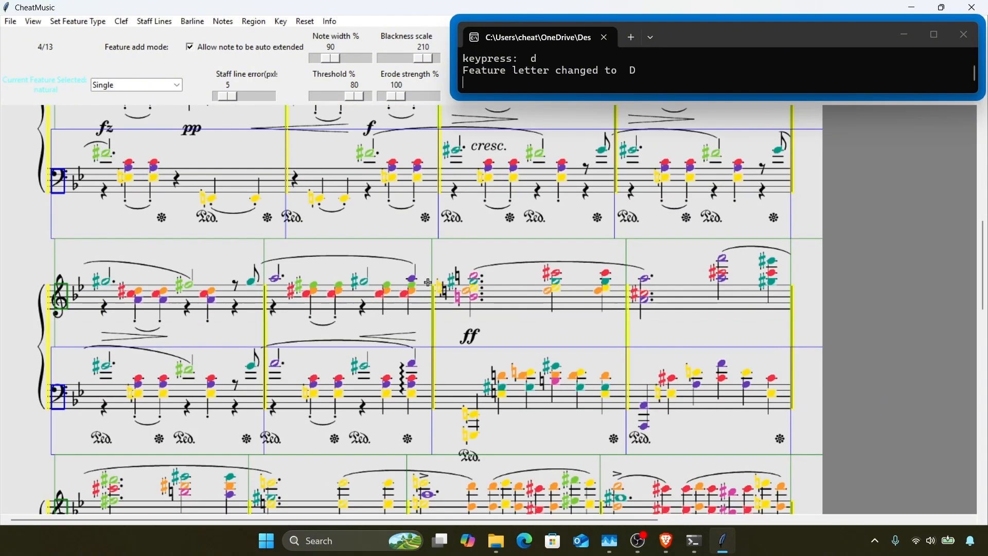
left_click(120, 291)
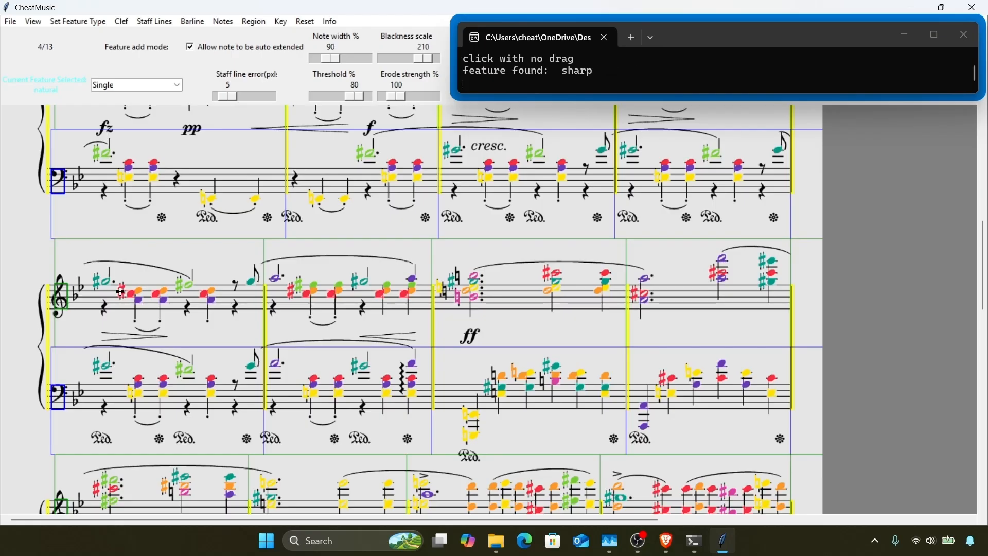
key("d")
scroll(120, 291, "down", 1)
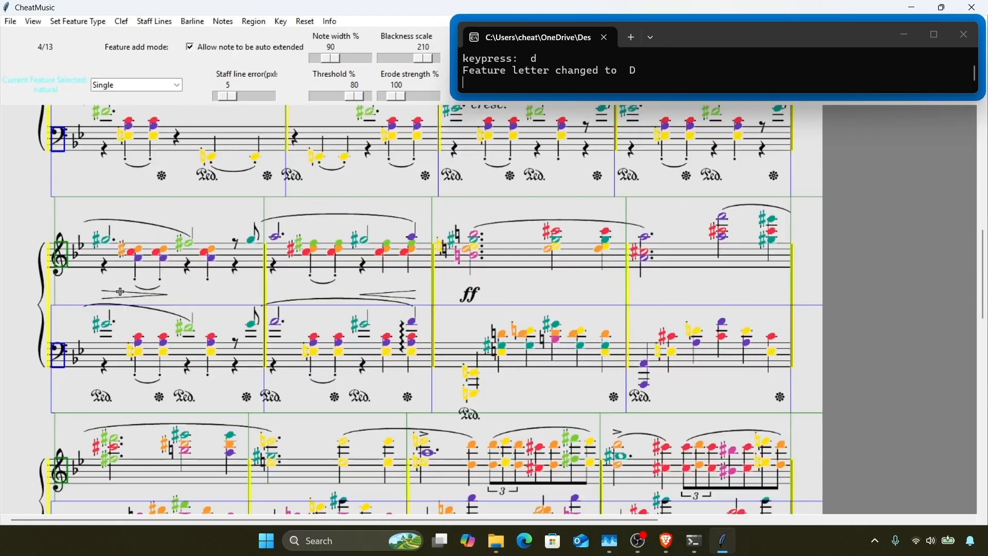
left_click(293, 251)
key("4")
scroll(292, 251, "down", 1)
Step: Mark the missed naturals in the fourth system's third measure, both staves, and change the letter of its upper bass natural to E
key("3")
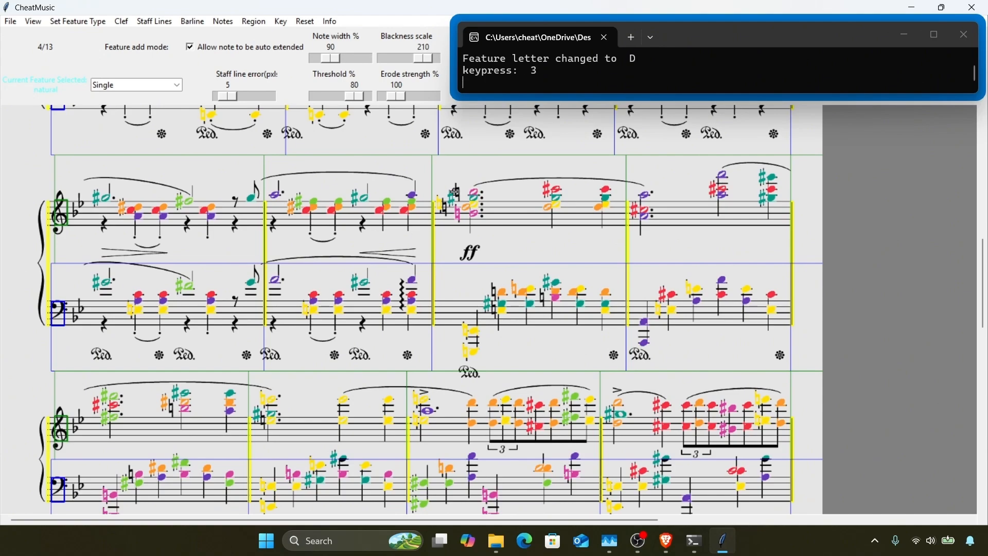
left_click(445, 212)
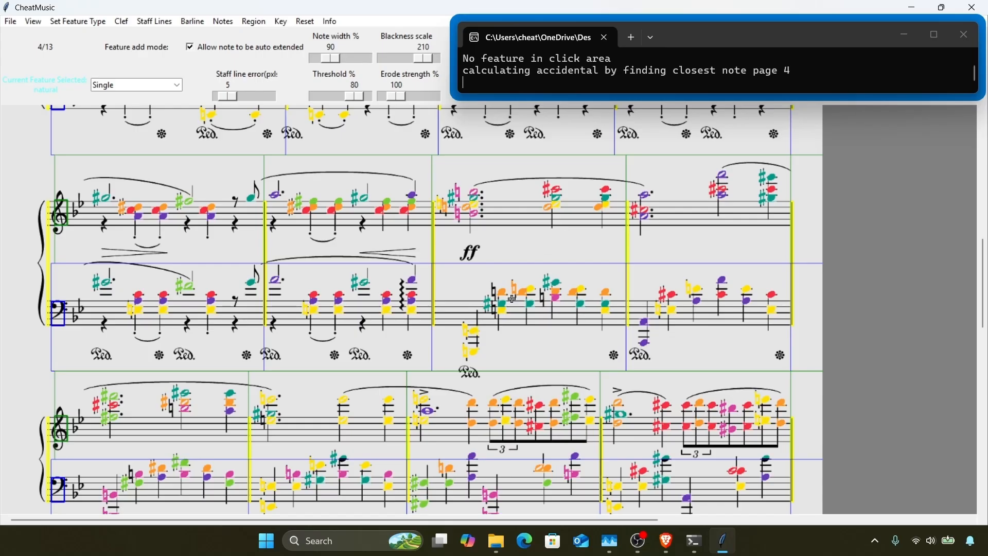
scroll(512, 299, "down", 1)
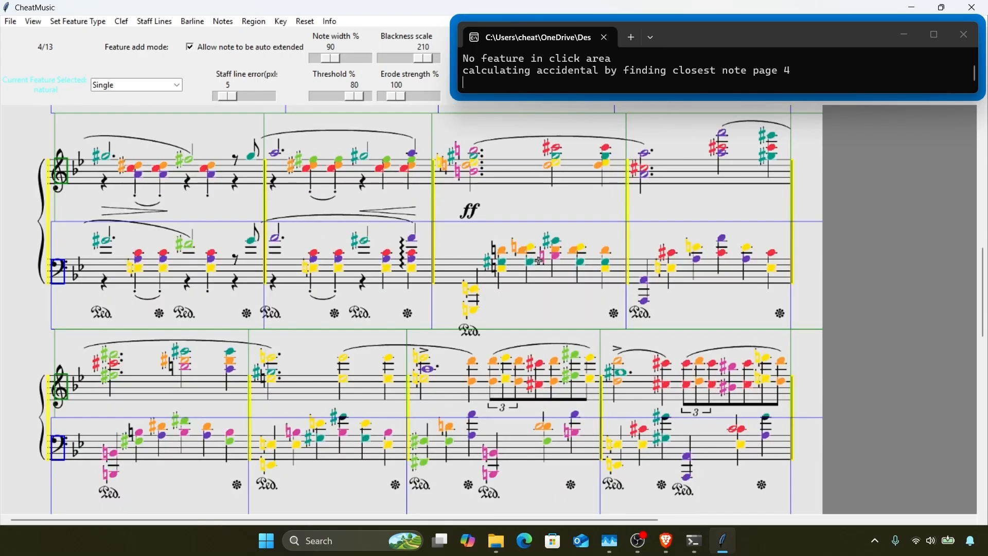
left_click(515, 249)
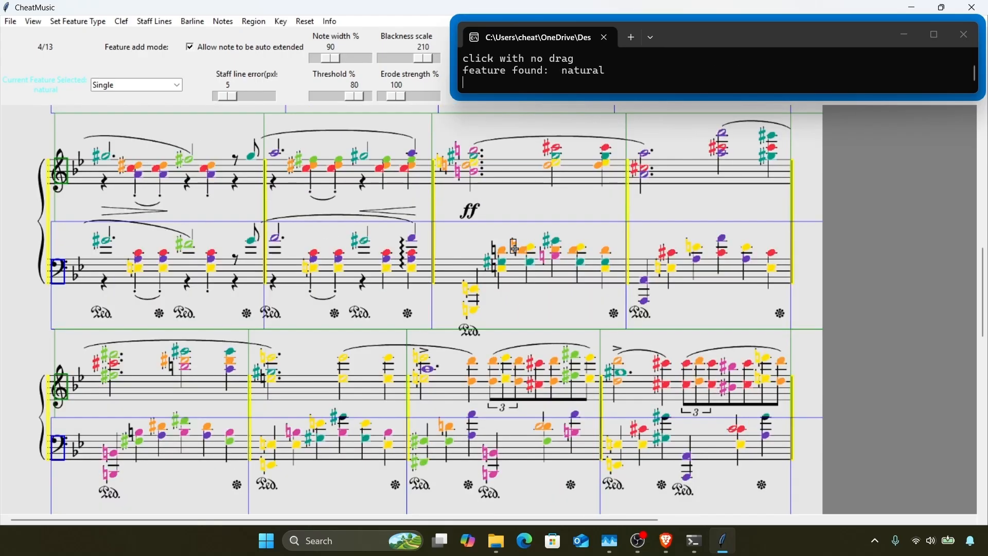
key("e")
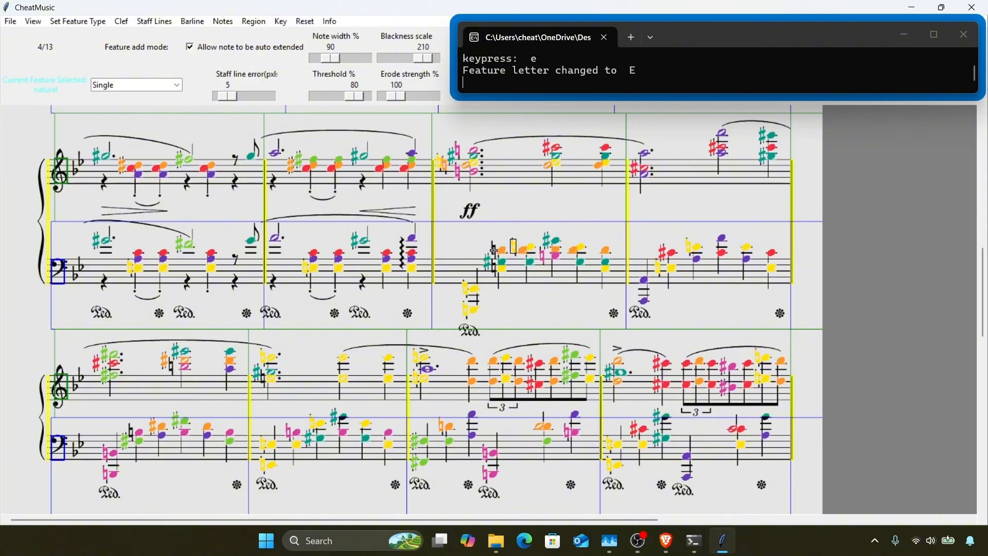
left_click(494, 251)
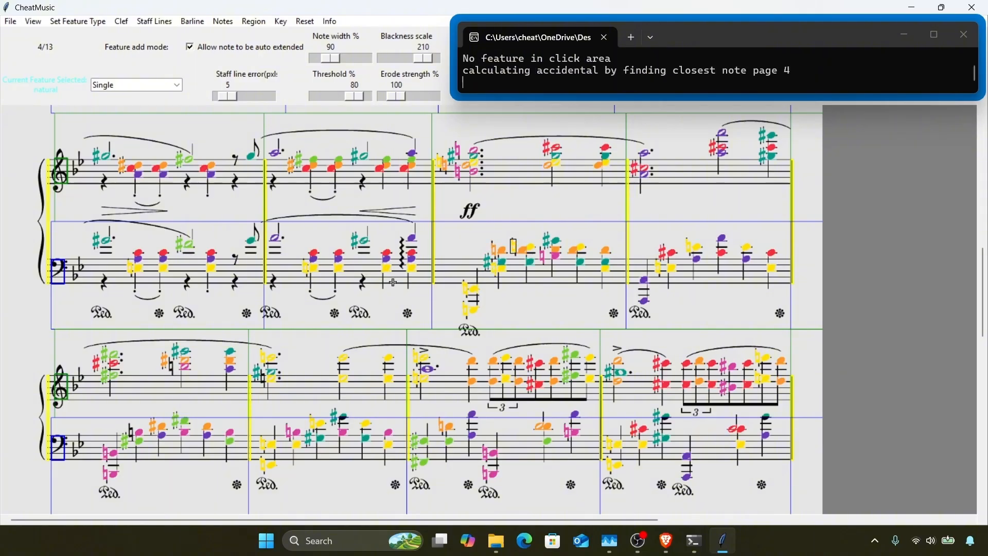
scroll(320, 289, "down", 2)
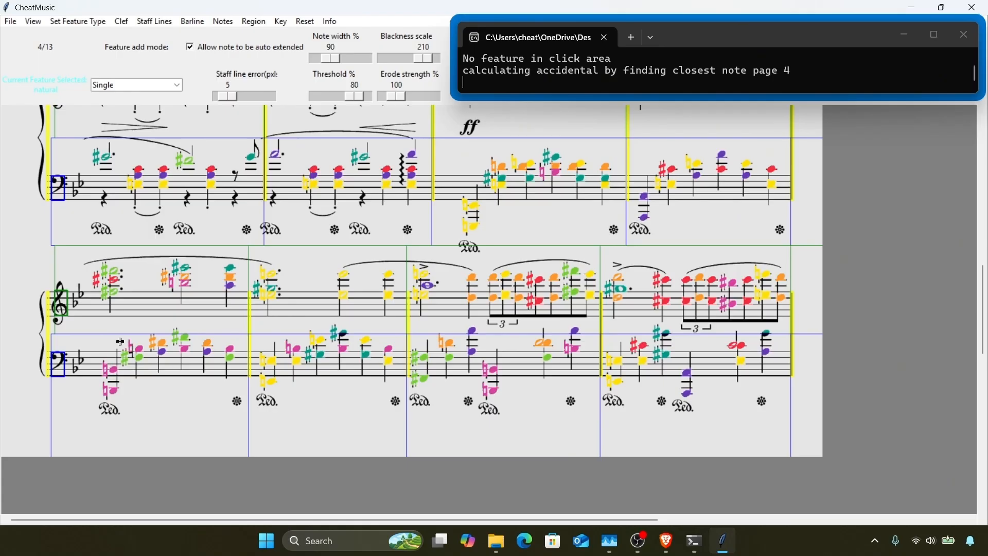
Step: On page 5, mark the missed sharp in the first system's first treble measure and the missed natural in its second
scroll(119, 341, "up", 5)
key("Right")
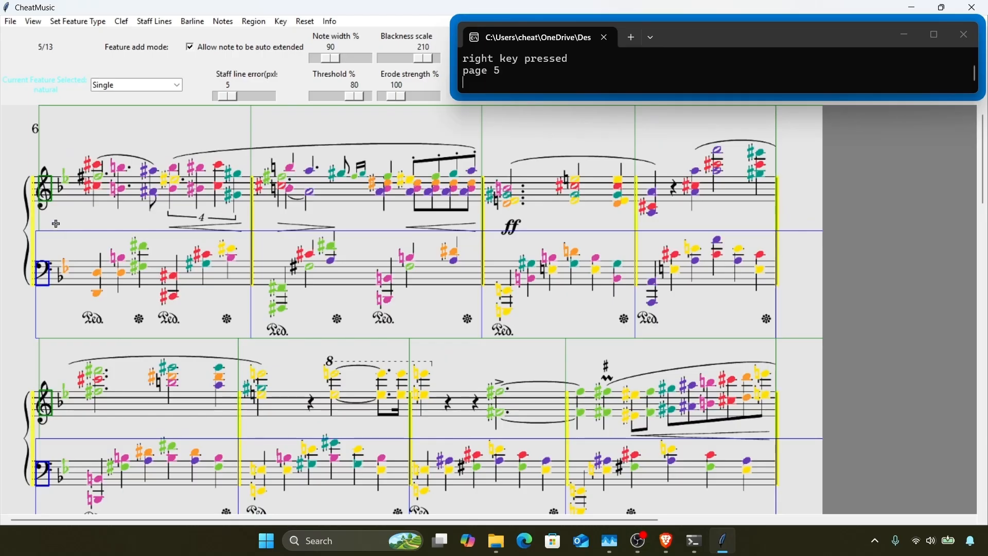
key("2")
left_click(84, 177)
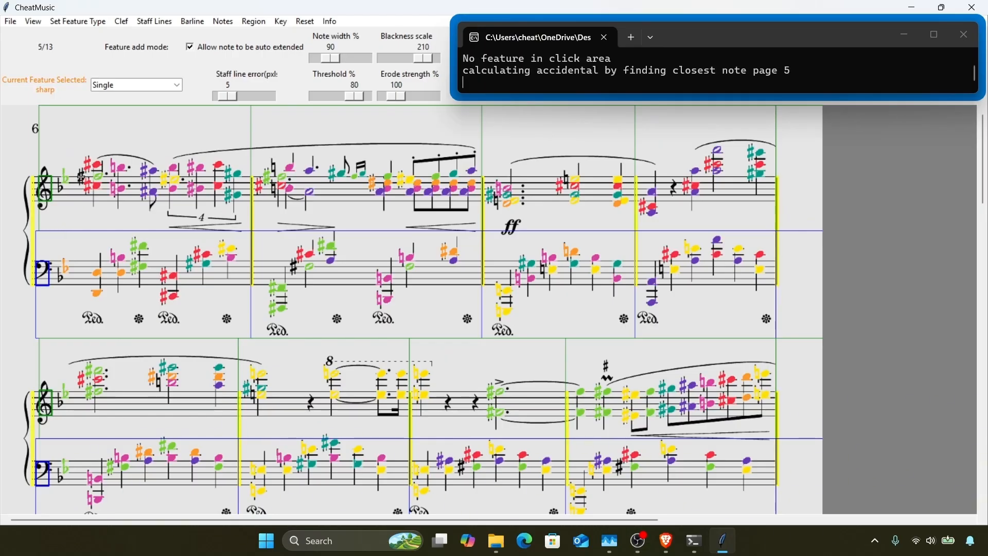
key("3")
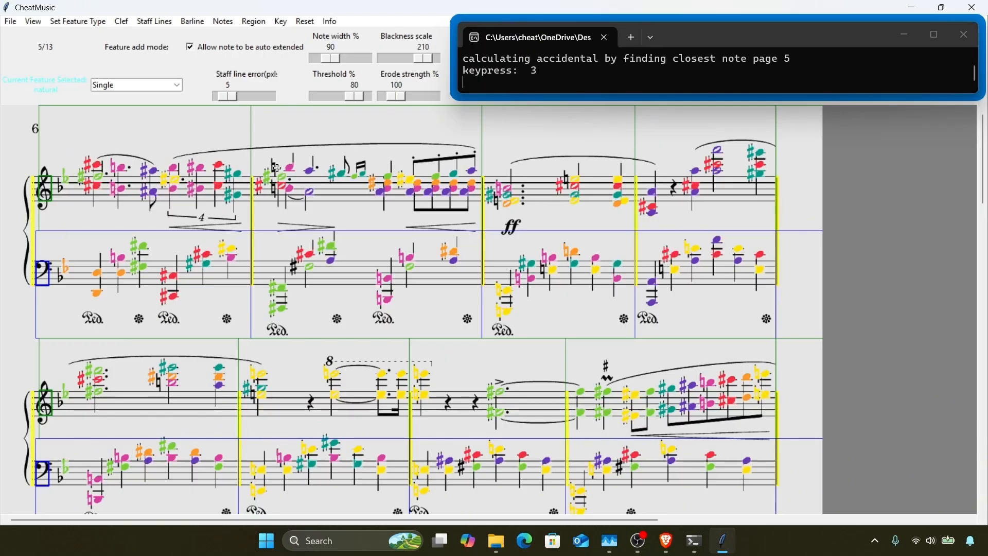
left_click(277, 168)
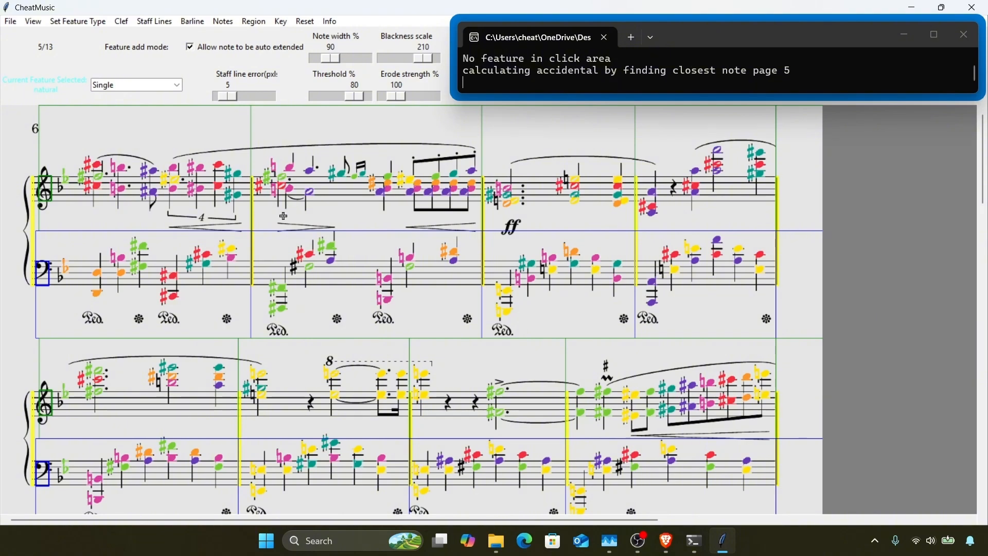
Step: Change the first system's low natural in the third treble measure to E and mark the missed naturals in the third and fourth measures
left_click(497, 202)
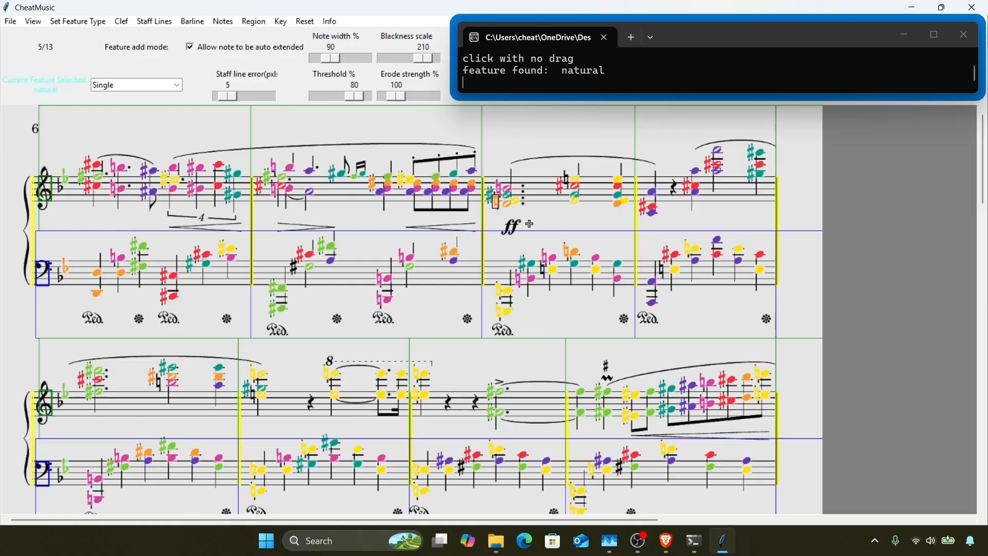
key("e")
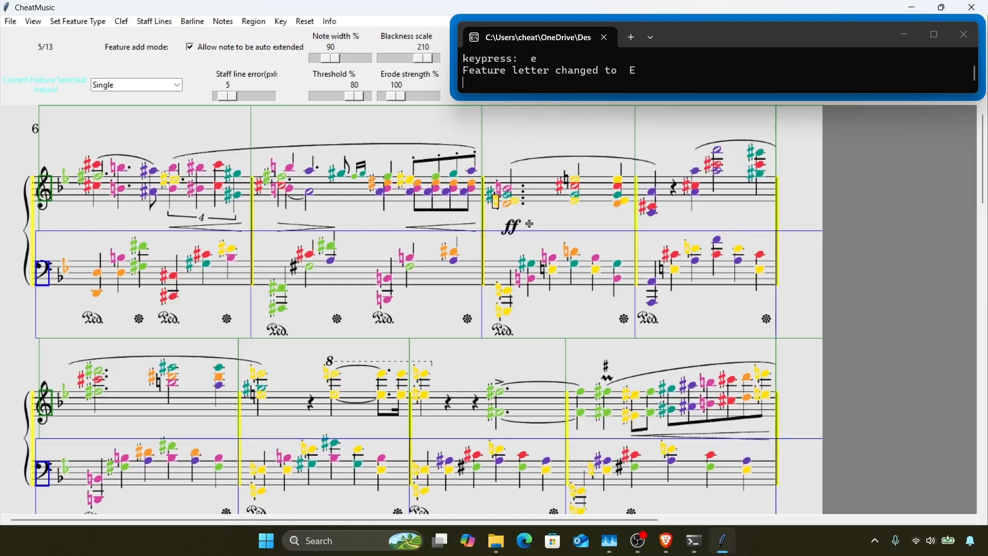
left_click(567, 180)
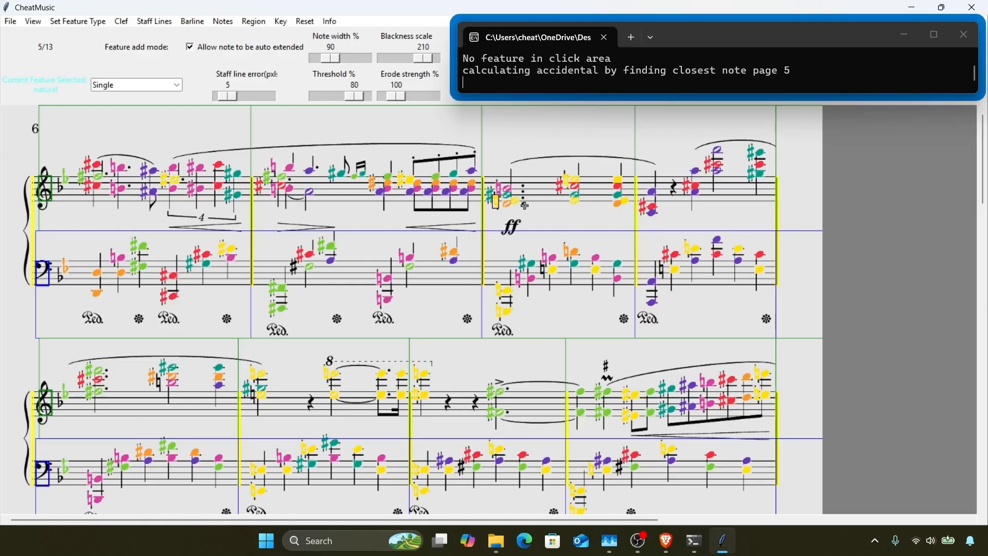
left_click(663, 274)
Step: Switch to the sharp feature and mark the missed sharp in the first system's second bass measure on page 5
key("2")
scroll(295, 271, "down", 1)
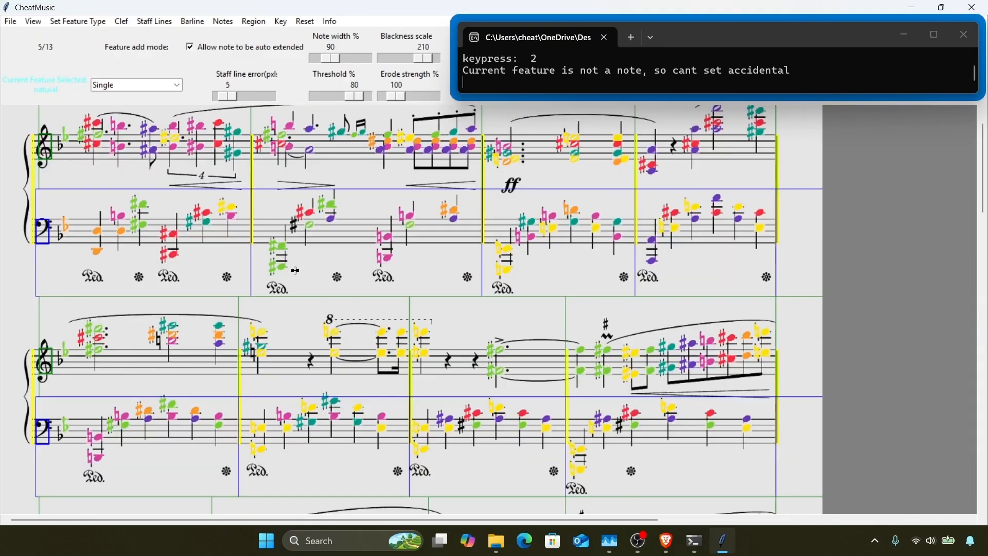
scroll(295, 270, "up", 1)
key("2")
left_click(292, 267)
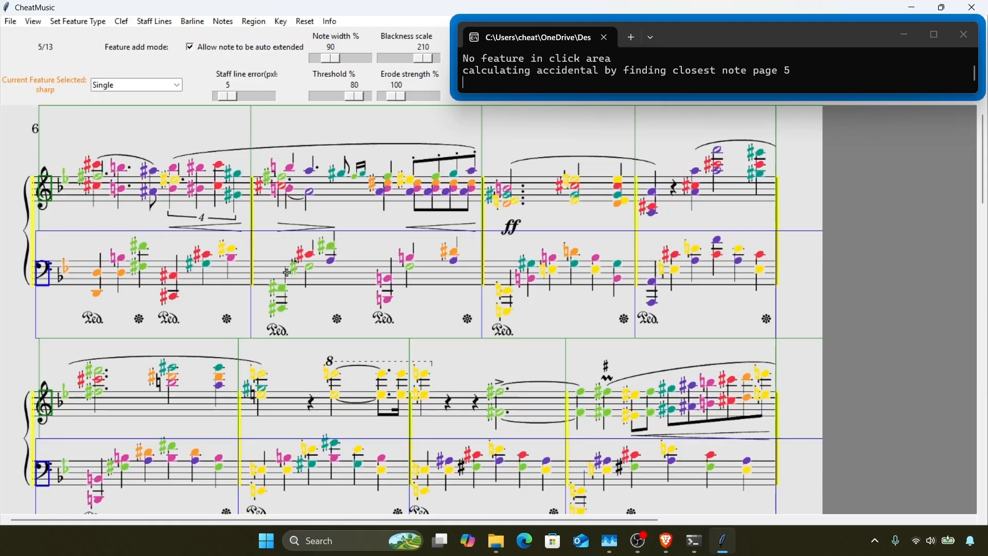
Step: In page 5's second system, mark the missed naturals in the first two treble measures and missed sharps in the last two bass measures
scroll(275, 266, "down", 1)
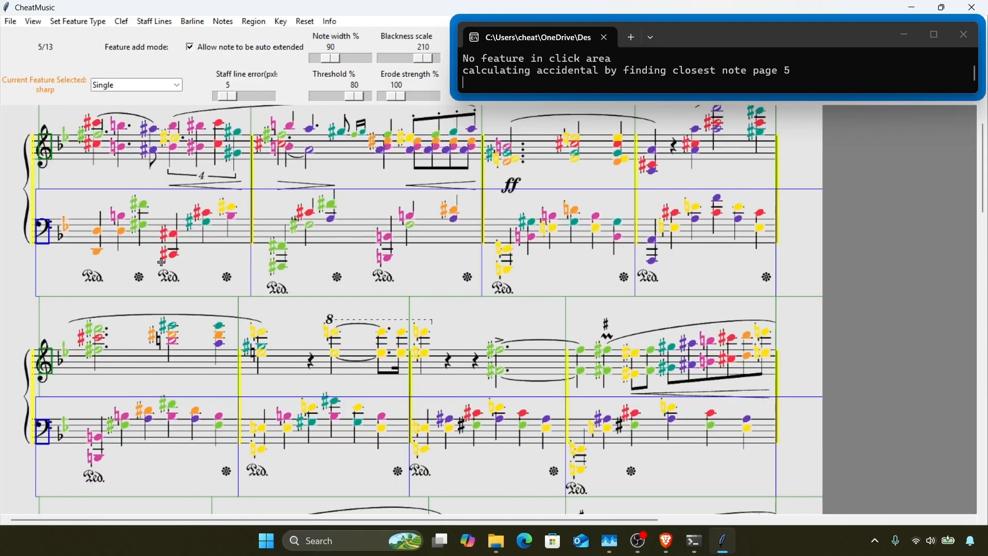
key("3")
left_click(158, 350)
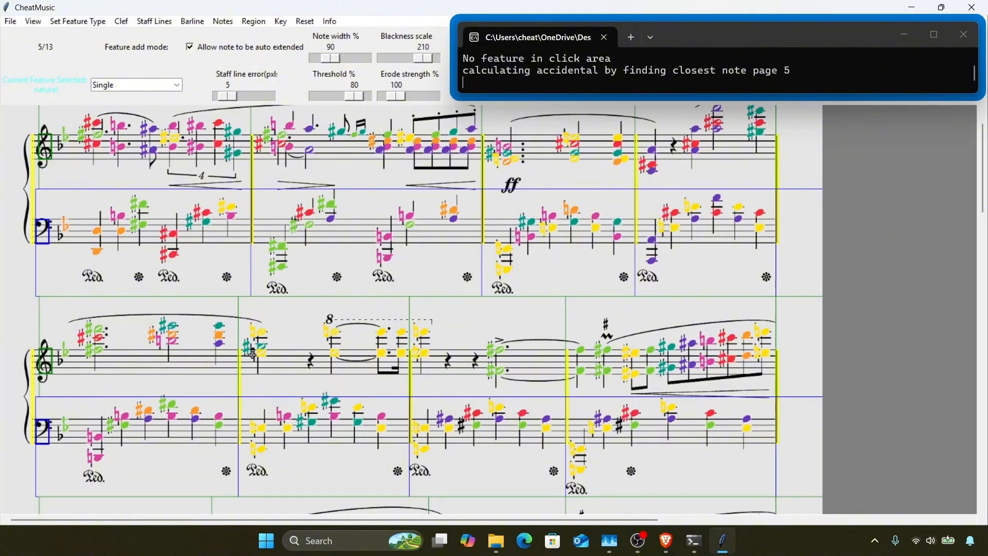
scroll(376, 347, "down", 2)
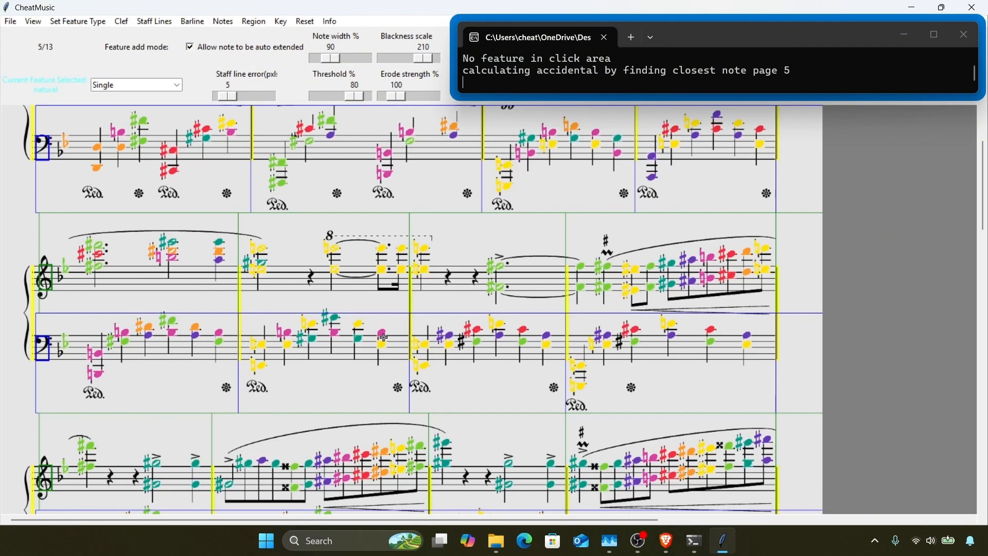
key("2")
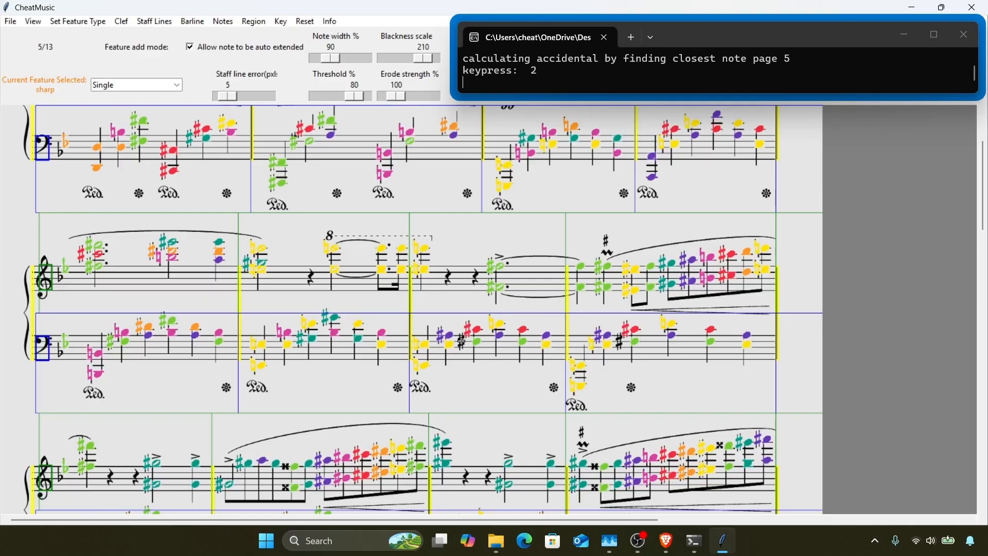
left_click(461, 340)
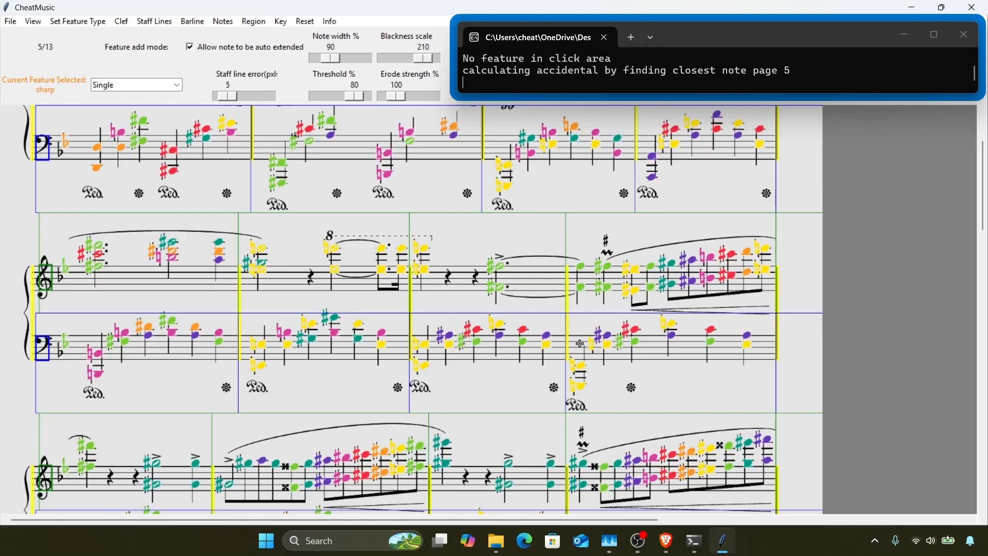
Step: Mark the double sharps in the second and fourth treble measures of page 5's third system
scroll(580, 344, "down", 3)
key("1")
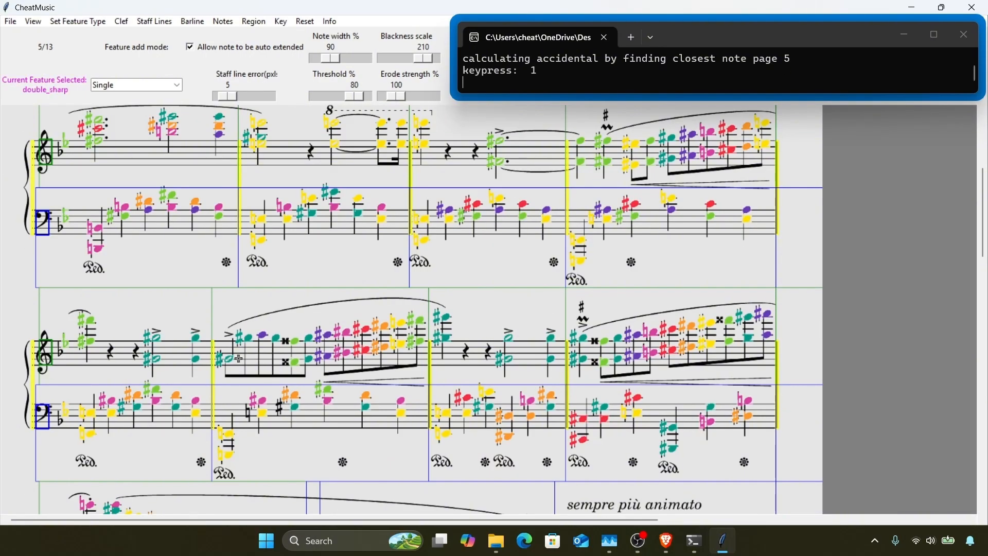
left_click(284, 340)
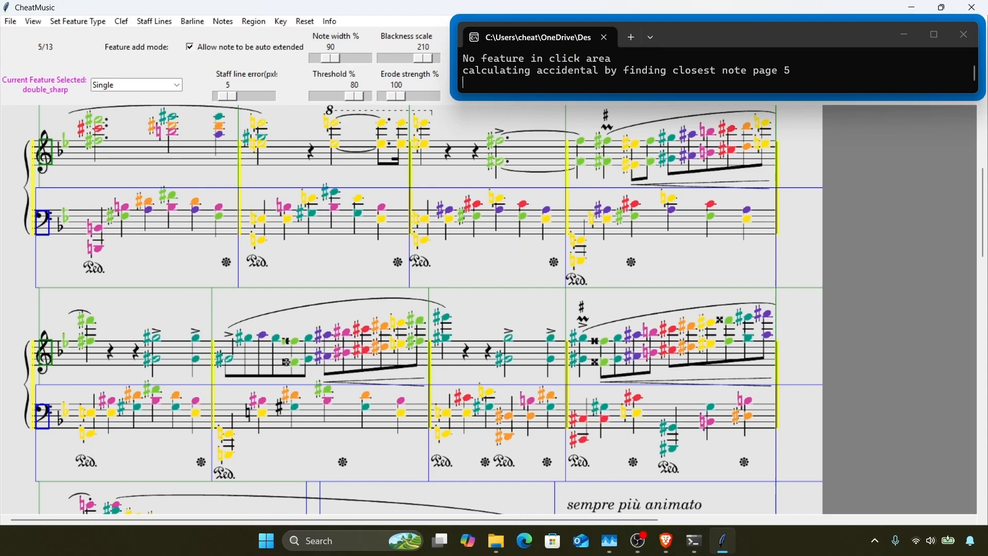
scroll(629, 273, "down", 3)
key("1")
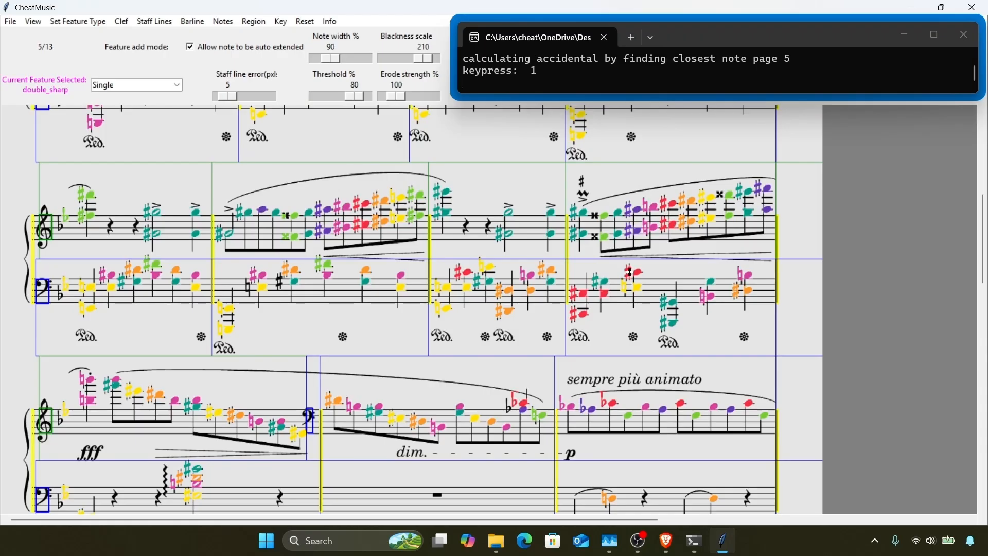
left_click(594, 217)
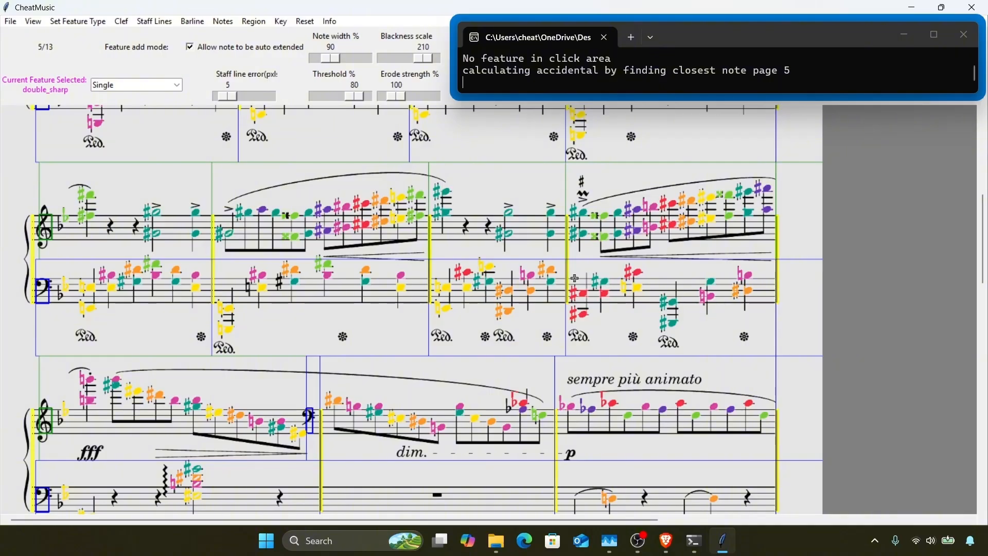
Step: Mark the missed sharp and natural in page 5's third-system second bass measure and the missed flat in the fourth system's second treble measure
key("2")
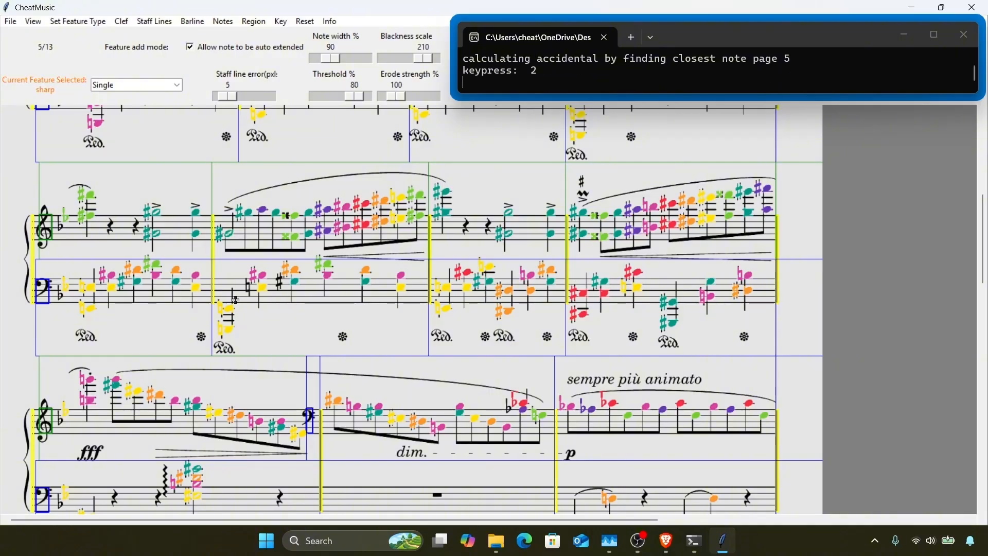
left_click(280, 282)
key("3")
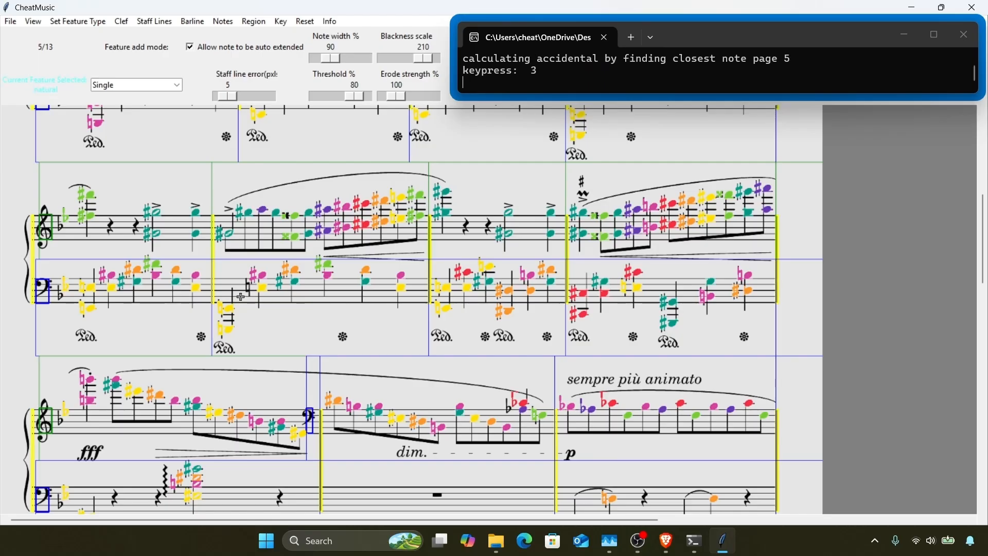
left_click(249, 290)
scroll(232, 306, "down", 2)
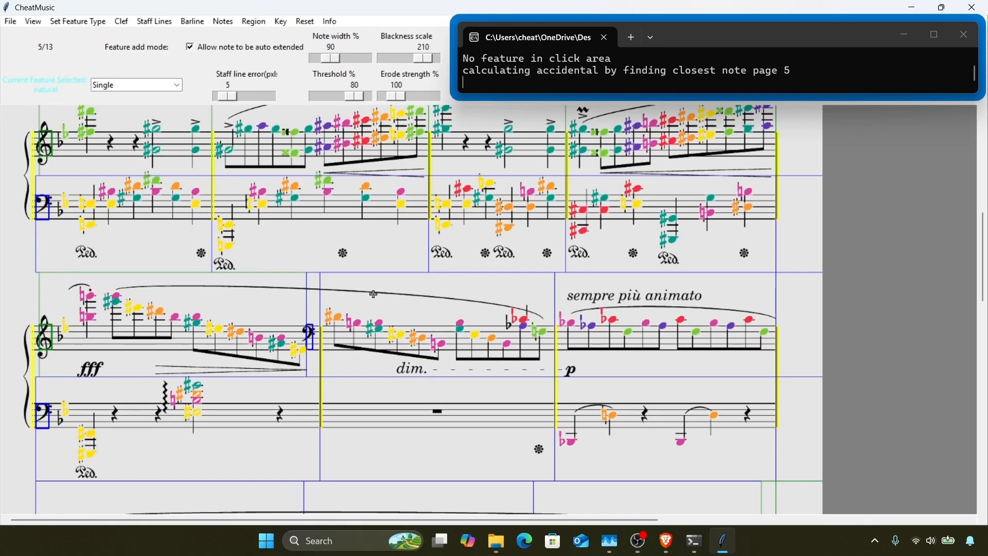
key("4")
left_click(508, 324)
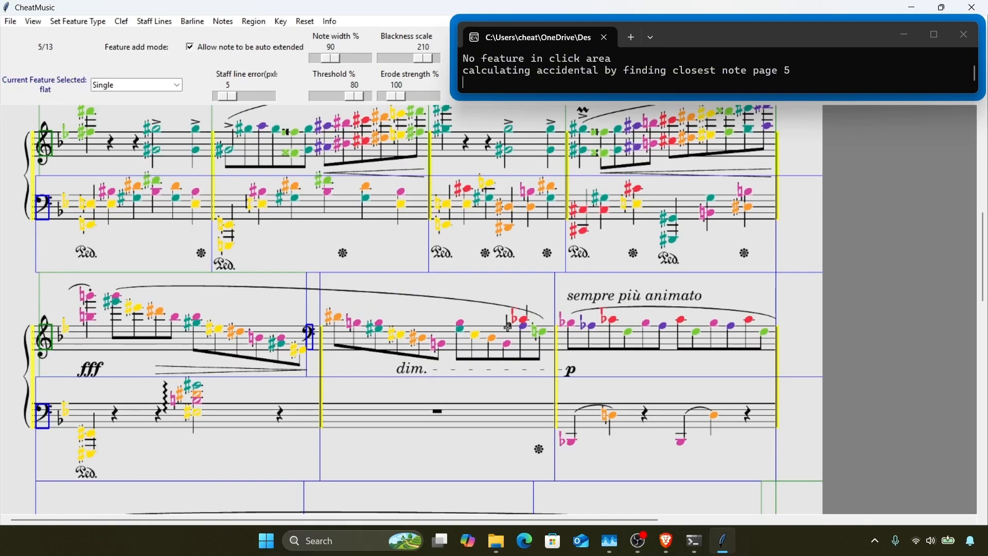
Step: Remove the coloured key-signature marks from the systems on page 5
scroll(438, 288, "down", 6)
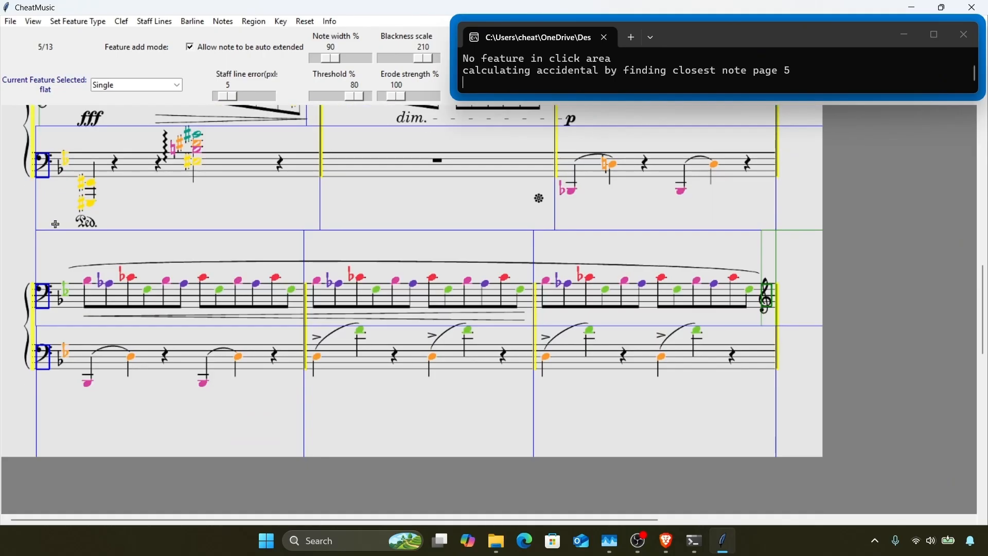
right_click(19, 199)
scroll(76, 380, "up", 4)
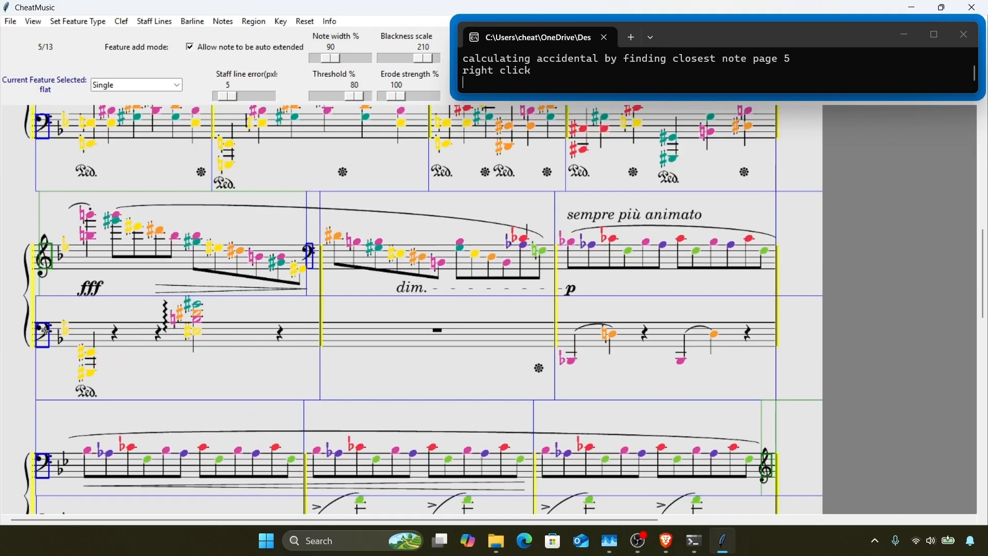
right_click(23, 216)
scroll(75, 370, "up", 6)
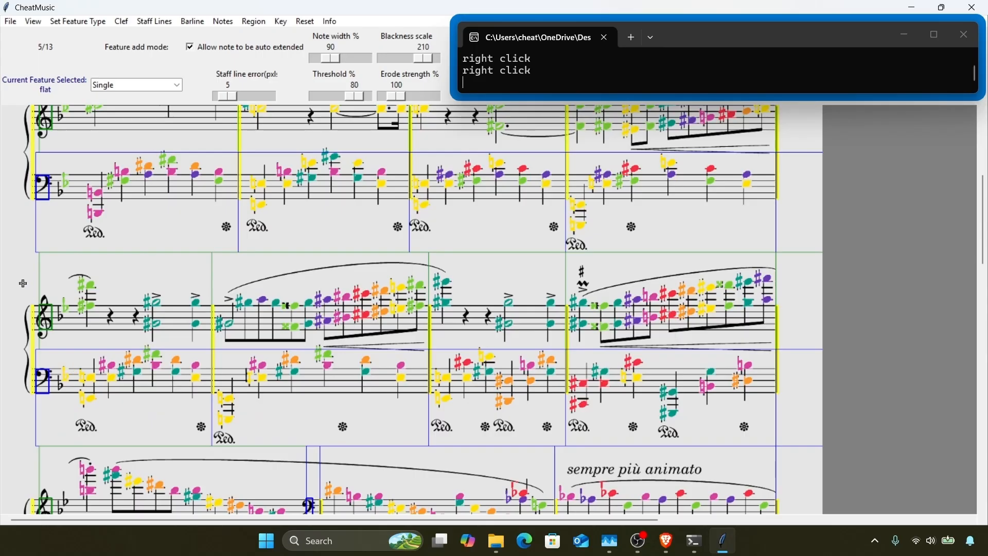
left_click_drag(22, 283, 75, 404)
scroll(75, 404, "up", 6)
mouse_move(29, 144)
left_mouse_down()
mouse_move(61, 201)
mouse_move(82, 514)
mouse_move(77, 507)
left_mouse_up()
Step: Go to page 6 and remove the key-signature marks from its first three systems
key("Right")
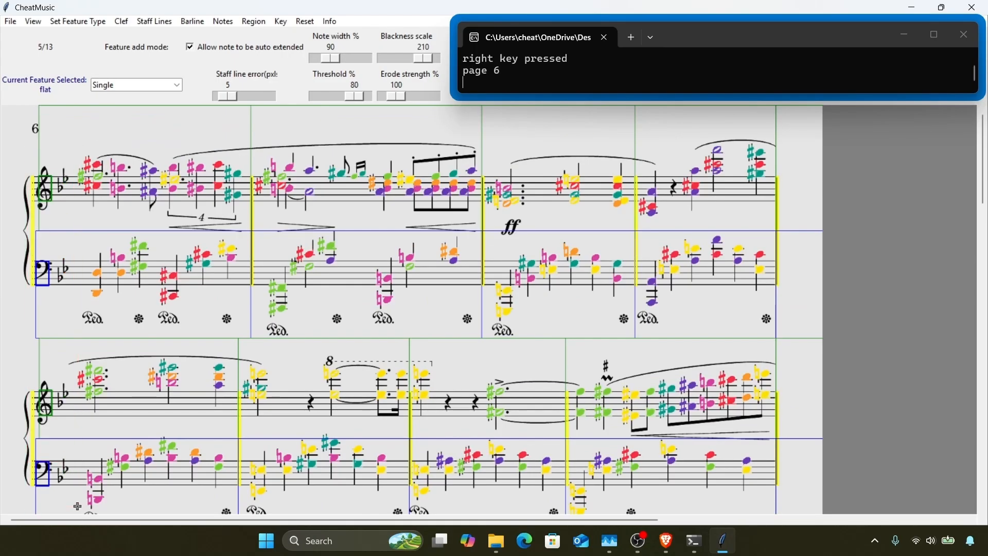
left_click_drag(45, 151, 91, 452)
scroll(179, 413, "down", 1)
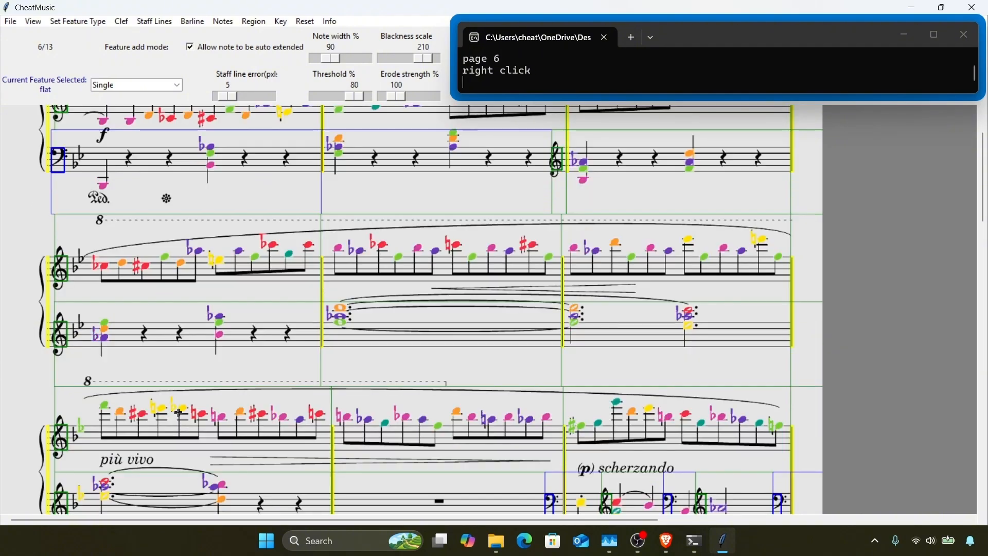
scroll(85, 265, "down", 2)
left_click_drag(23, 221, 91, 405)
scroll(91, 405, "down", 1)
scroll(91, 405, "down", 1)
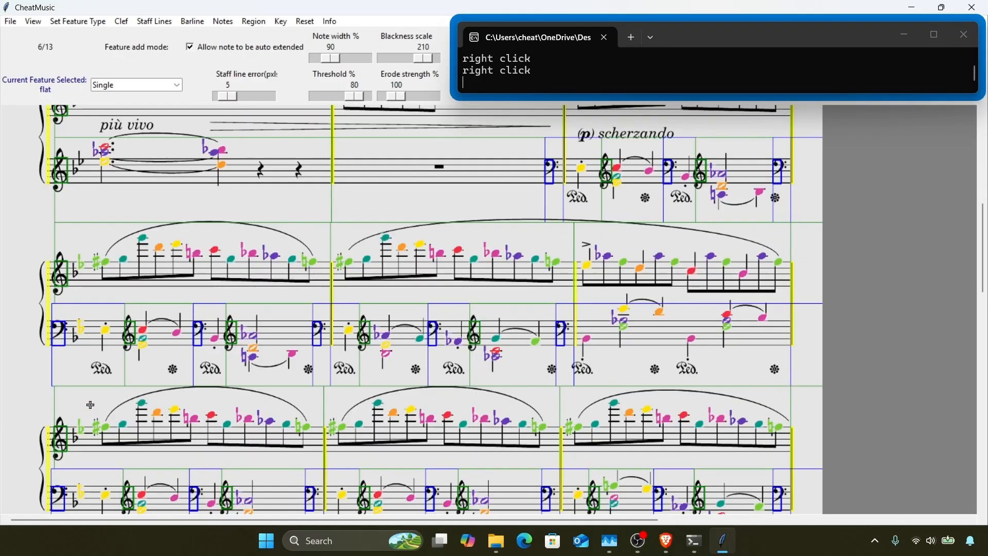
Step: Change the letter of the flat before the second lower-staff chord in page 6's third system to B
key("4")
left_click(206, 149)
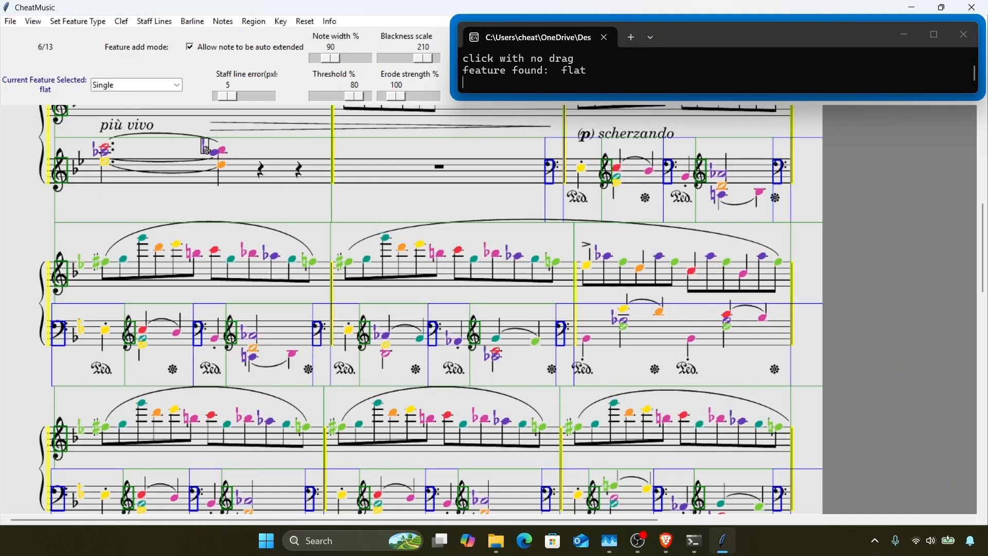
key("b")
scroll(207, 150, "up", 1)
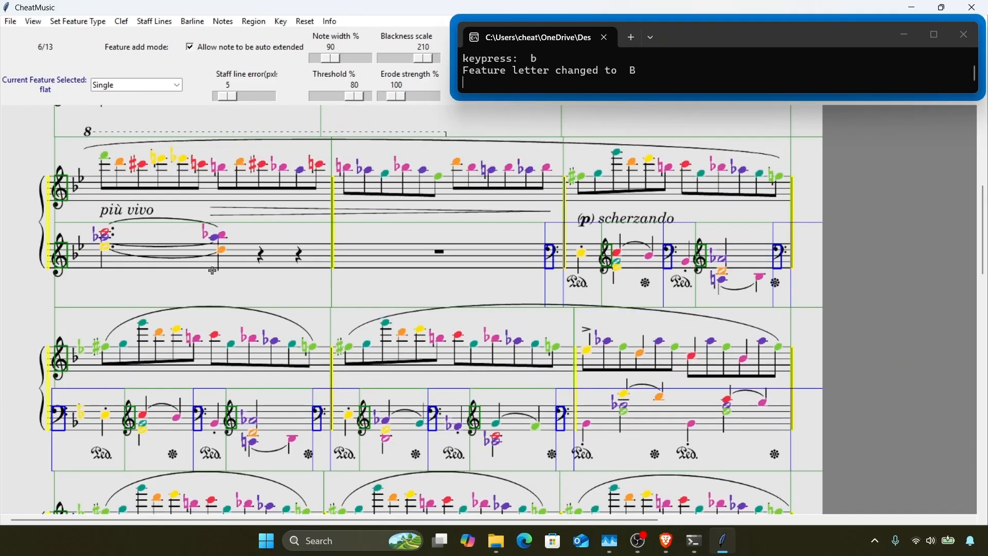
Step: Remove the key-signature marks from page 6's last three systems and mark the missed natural in the last system's third bass measure
scroll(212, 271, "down", 2)
mouse_move(35, 189)
left_mouse_down()
mouse_move(102, 385)
mouse_move(90, 475)
left_mouse_up()
scroll(126, 416, "down", 3)
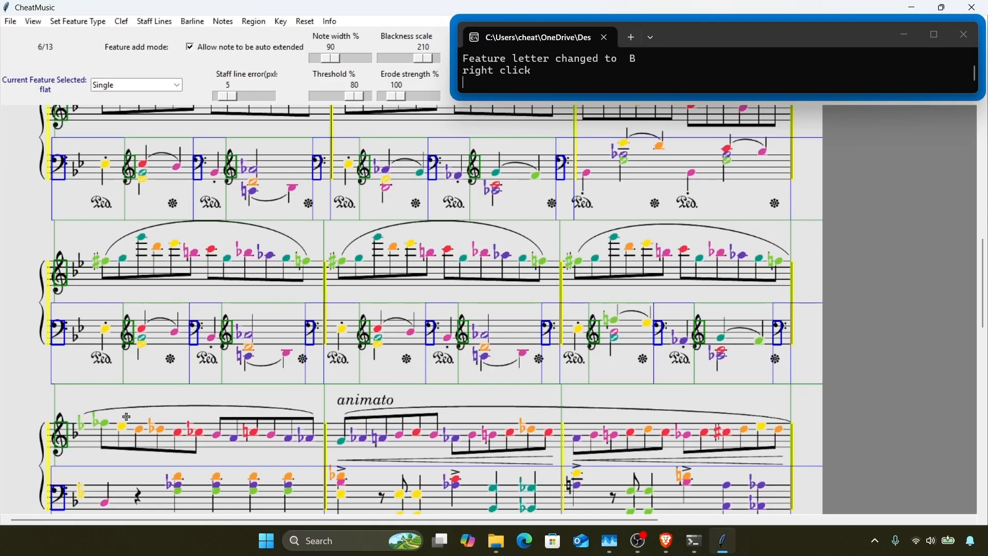
scroll(126, 417, "down", 4)
left_click_drag(41, 216, 95, 353)
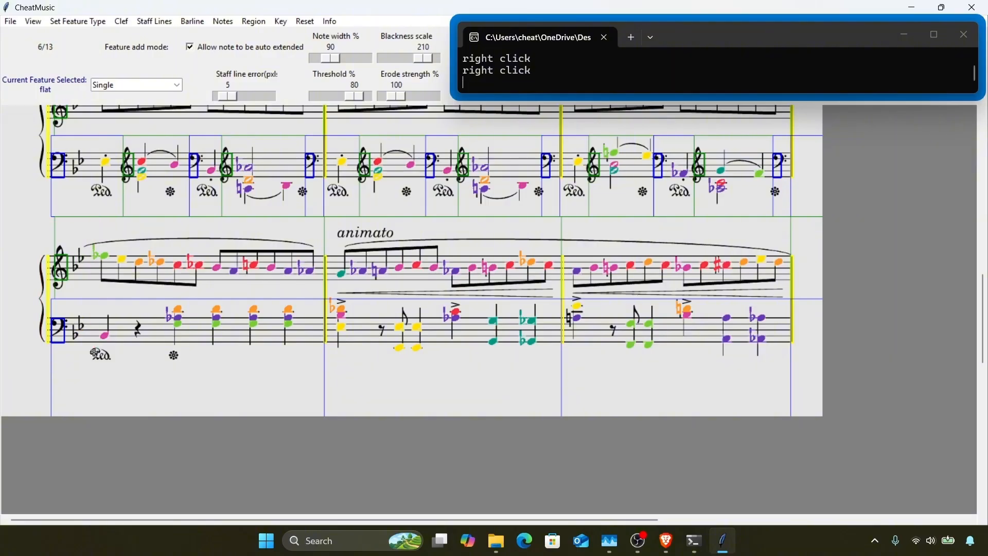
key("3")
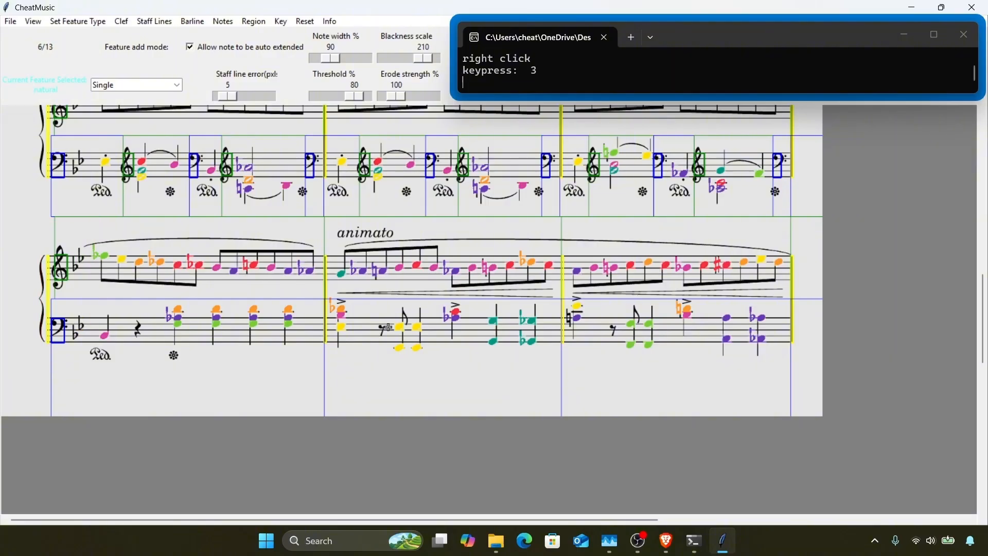
left_click(568, 319)
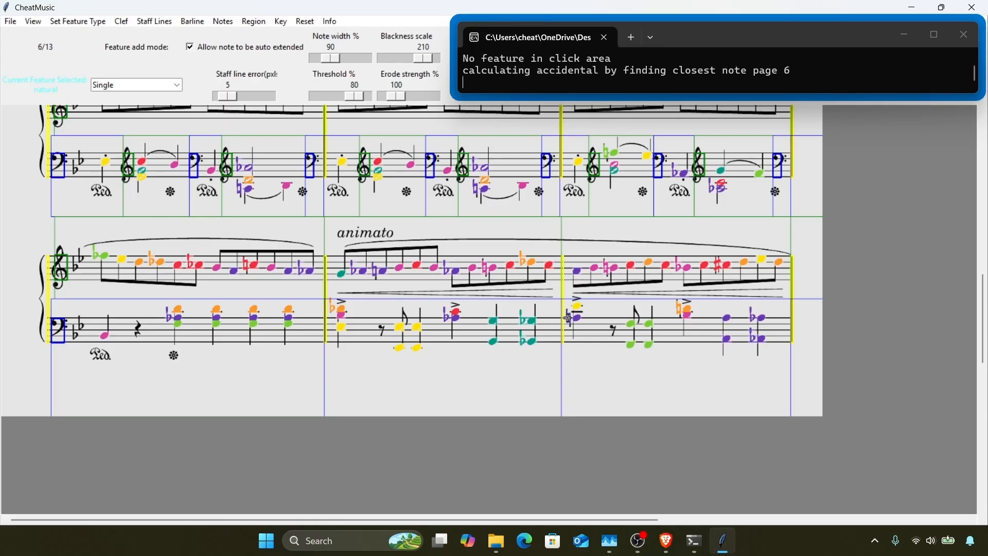
Step: On page 7, remove the first two systems' key-signature marks and mark the missed naturals in the second system's first and third treble measures
key("Right")
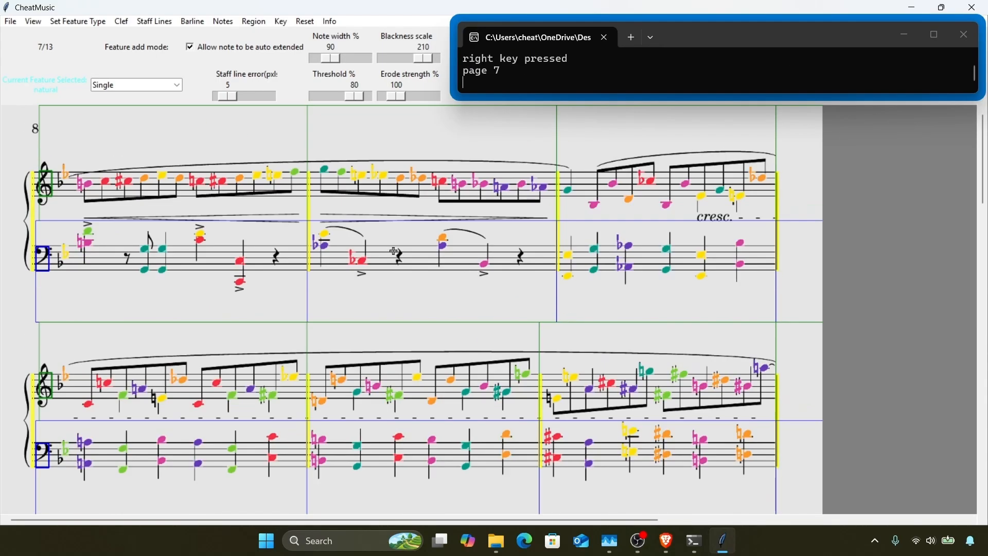
key("3")
right_click(13, 146)
left_click_drag(14, 147, 72, 476)
key("3")
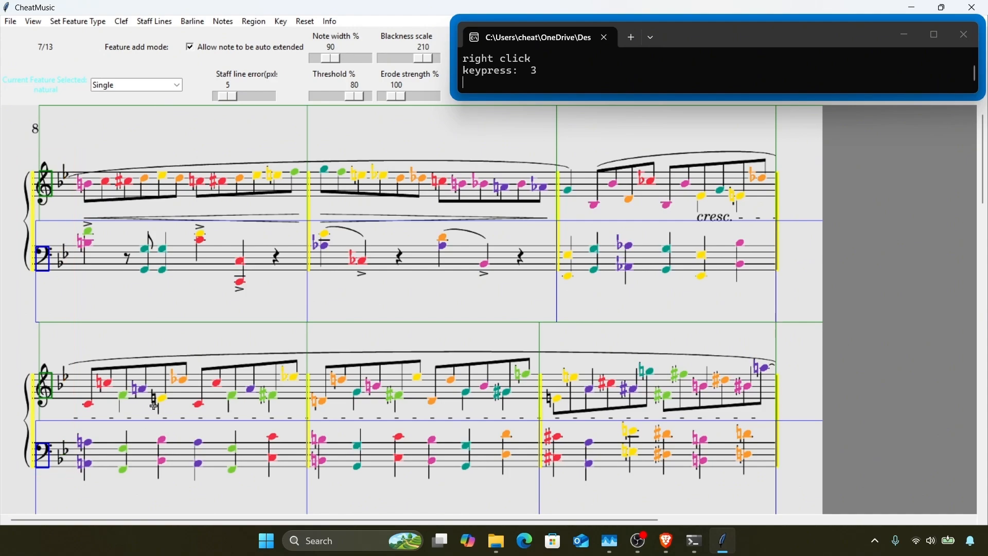
left_click(152, 396)
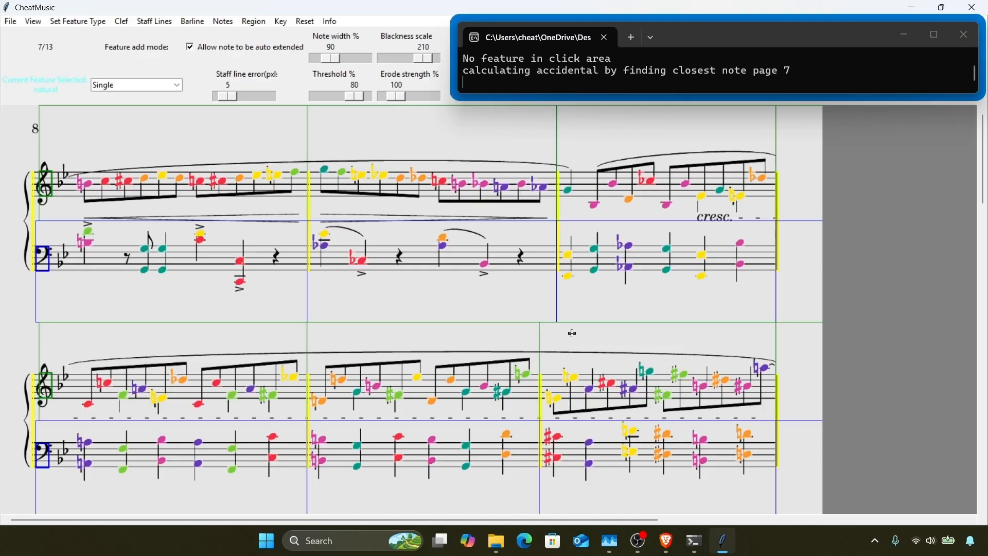
Step: Mark the missed sharp in page 7's third-system first treble measure and the missed natural in the fourth system's second treble measure
scroll(571, 333, "down", 5)
key("2")
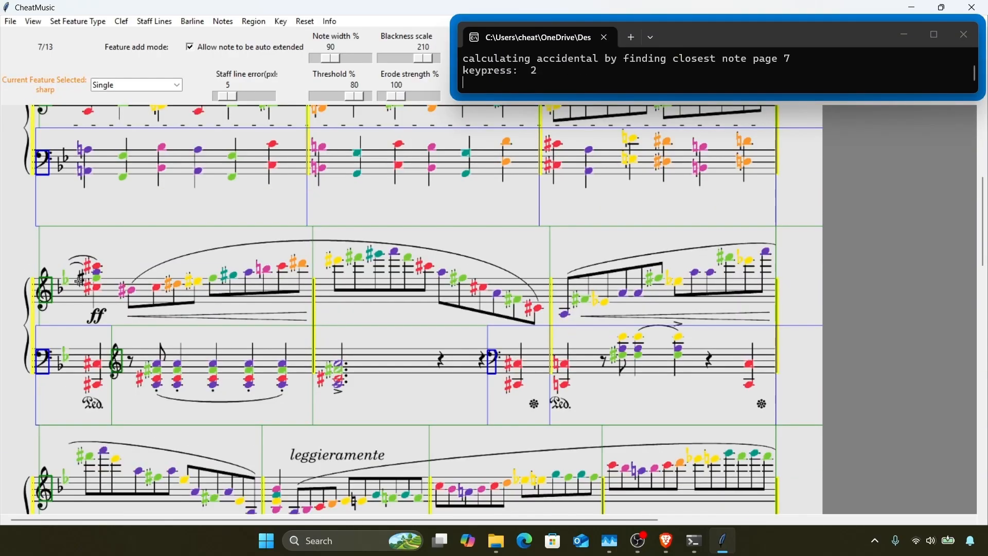
left_click(80, 279)
scroll(280, 319, "down", 4)
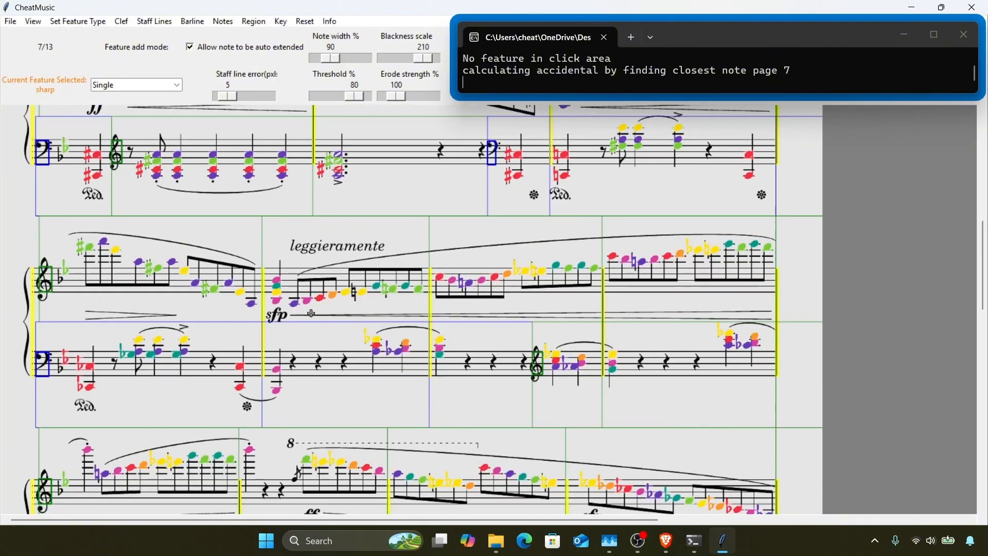
key("3")
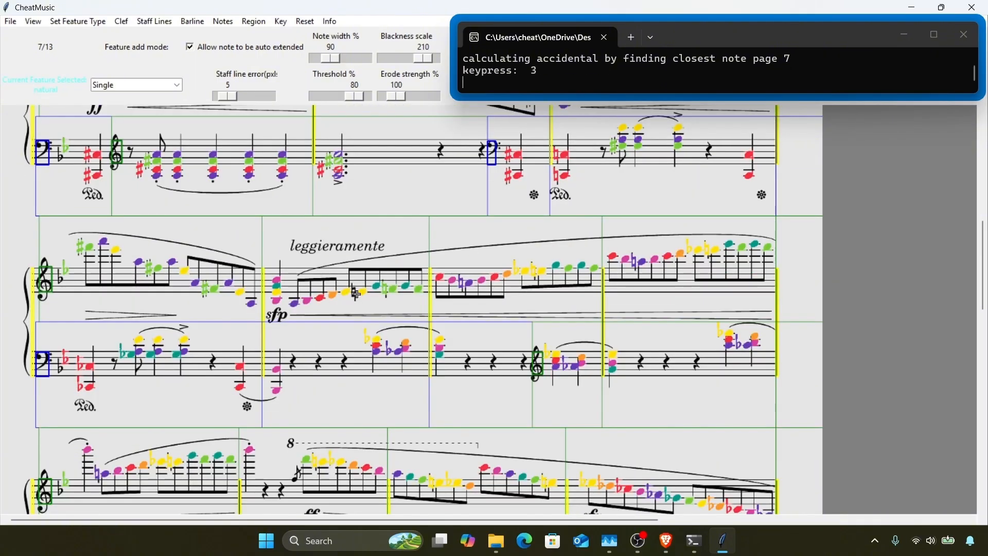
left_click(354, 293)
scroll(355, 293, "down", 2)
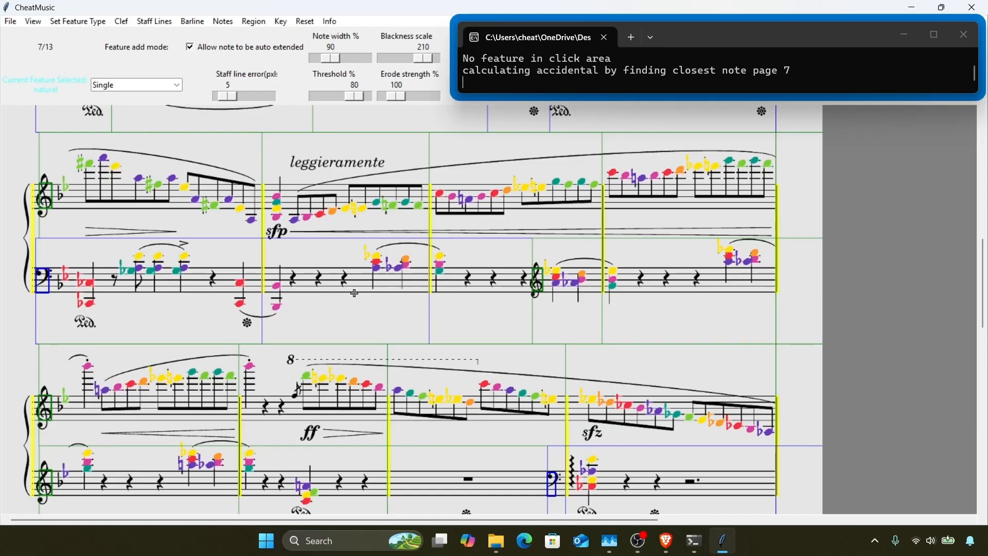
Step: Remove the key-signature marks from the third, fourth and fifth systems on page 7
right_click(26, 176)
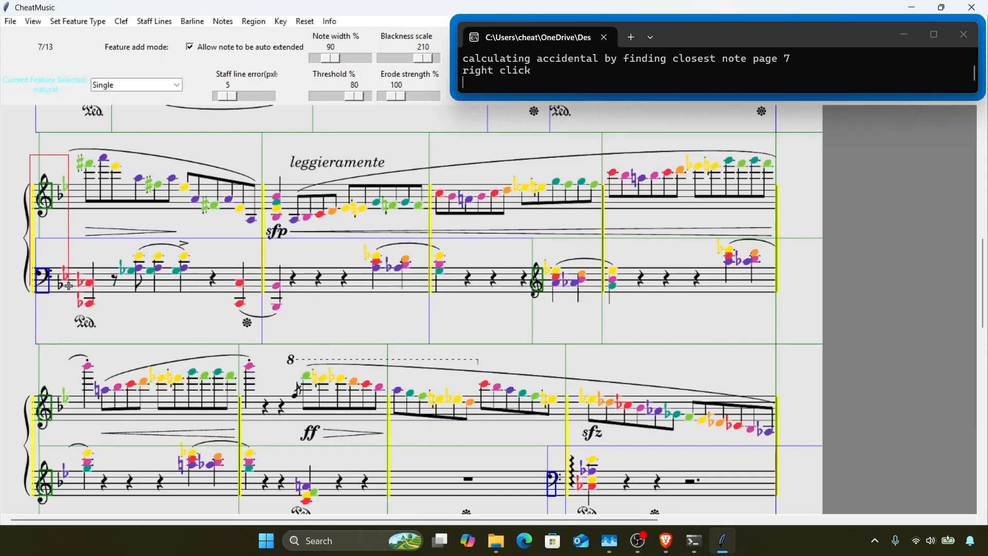
scroll(75, 305, "up", 5)
scroll(75, 305, "up", 1)
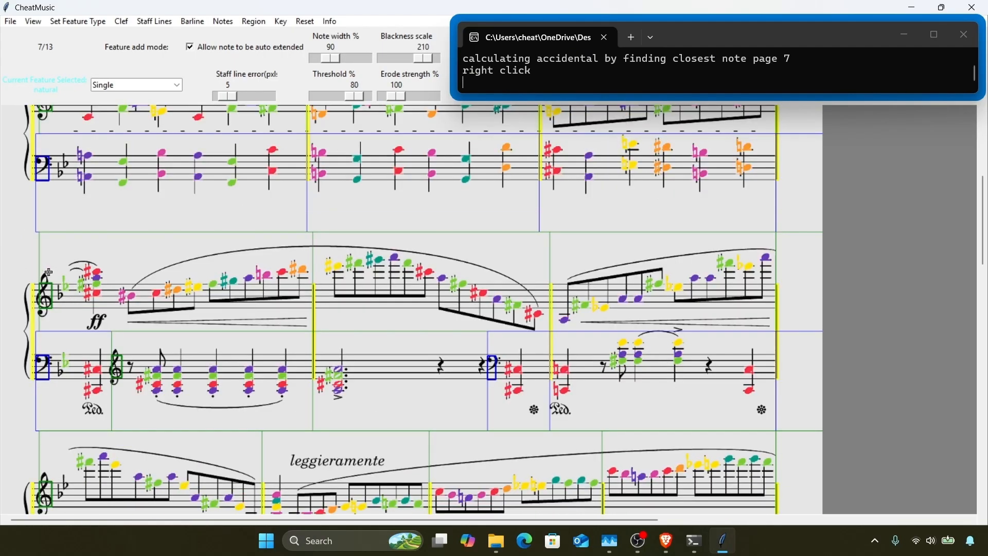
right_click(34, 263)
scroll(74, 392, "up", 3)
scroll(73, 392, "down", 12)
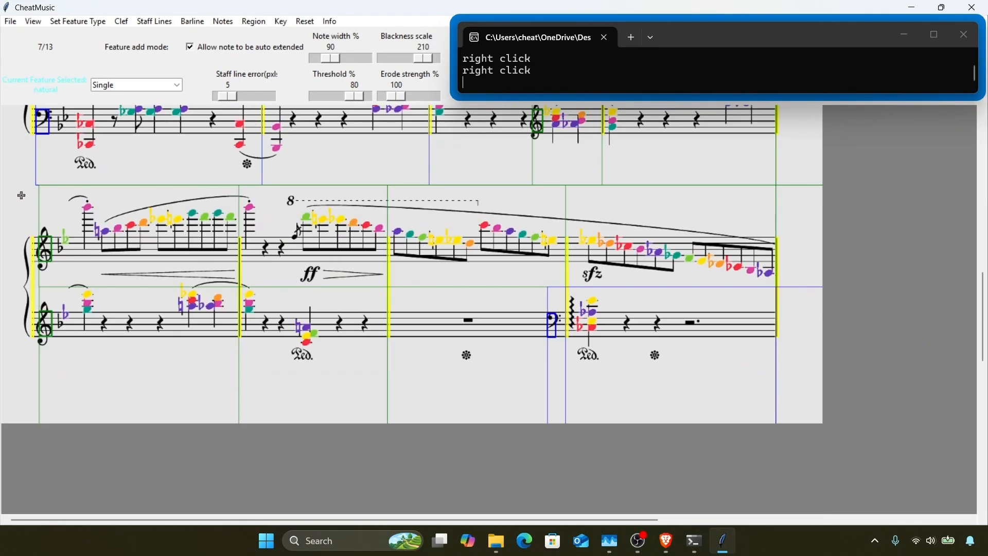
left_click_drag(22, 195, 77, 352)
scroll(149, 357, "up", 3)
scroll(149, 358, "up", 2)
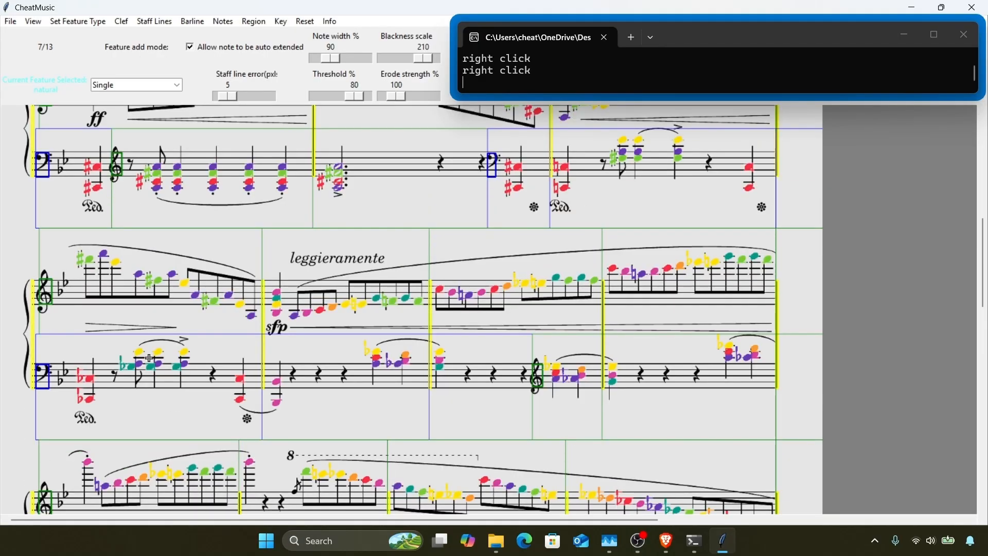
Step: On page 8, remove the first two systems' key-signature marks and mark the missed naturals in the first system's second treble and fourth bass measures
key("Right")
left_click_drag(19, 142, 93, 474)
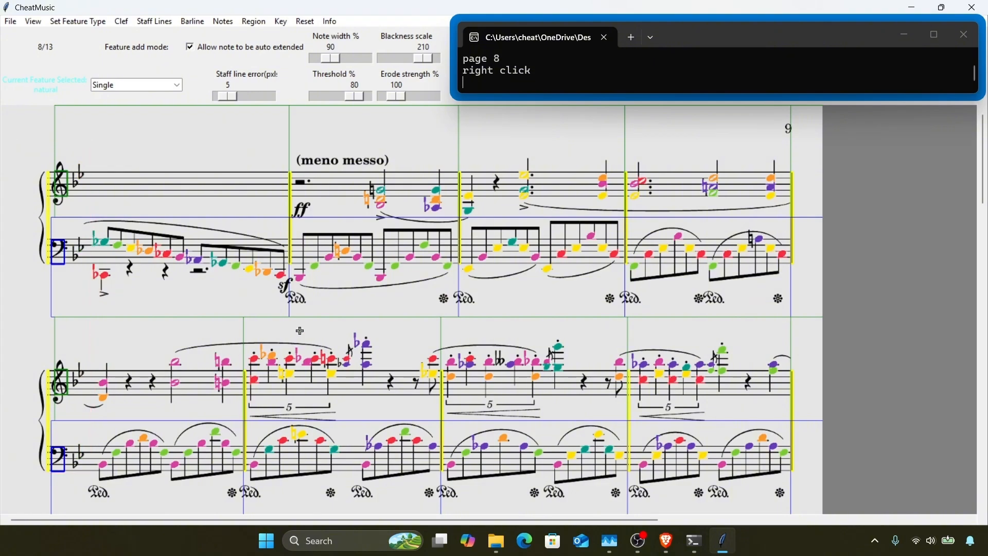
key("3")
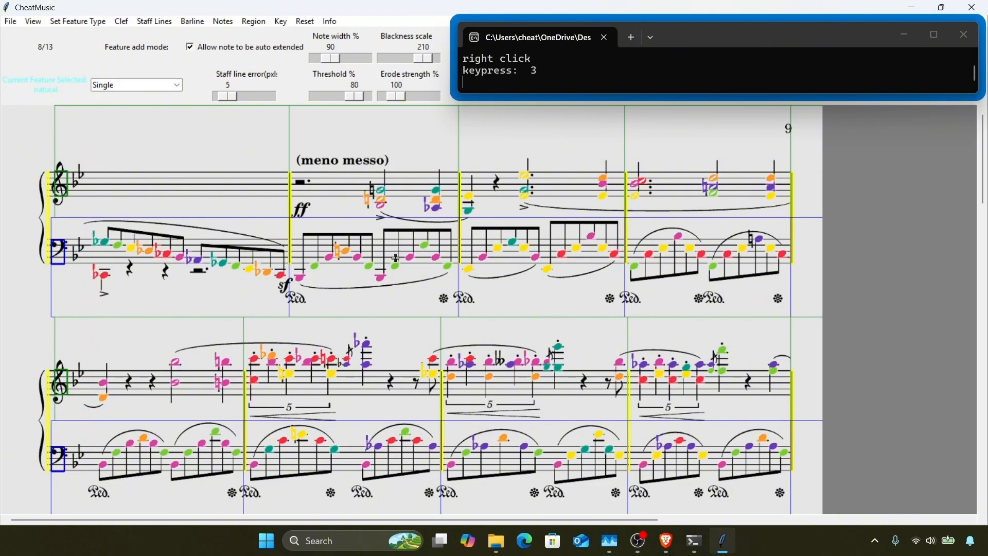
left_click(372, 193)
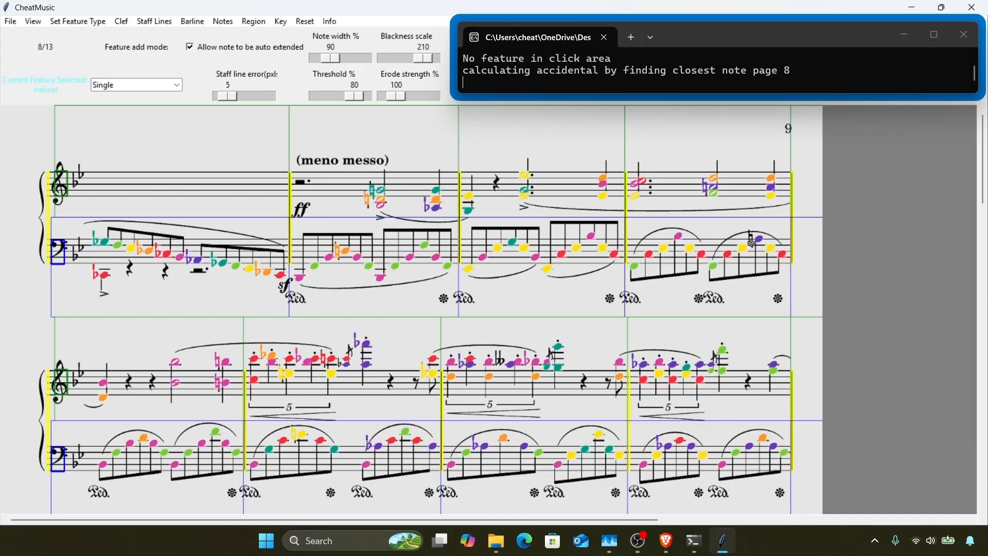
Step: In page 8's second system, change the second treble measure's mislabelled flat to C and mark the missed flat before the grace notes
scroll(609, 292, "down", 2)
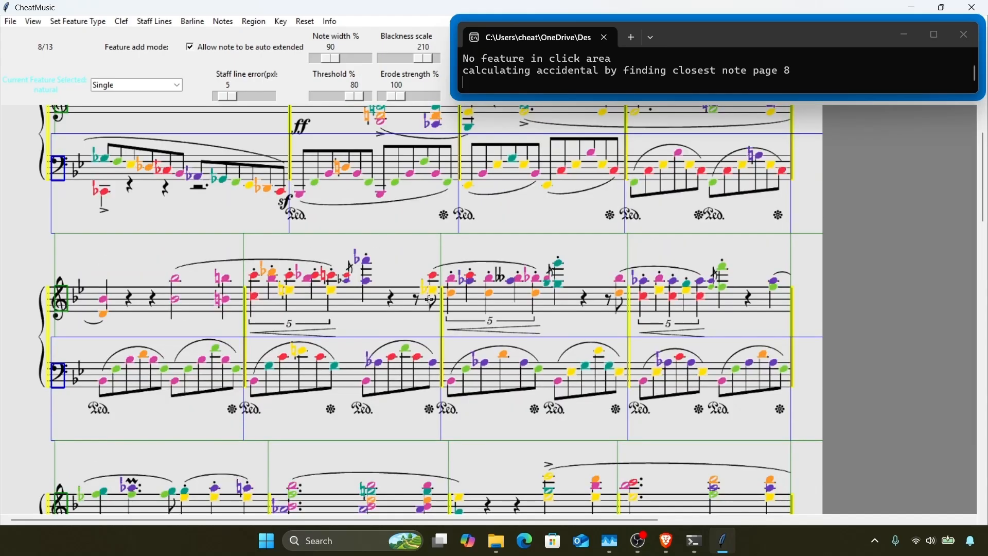
key("4")
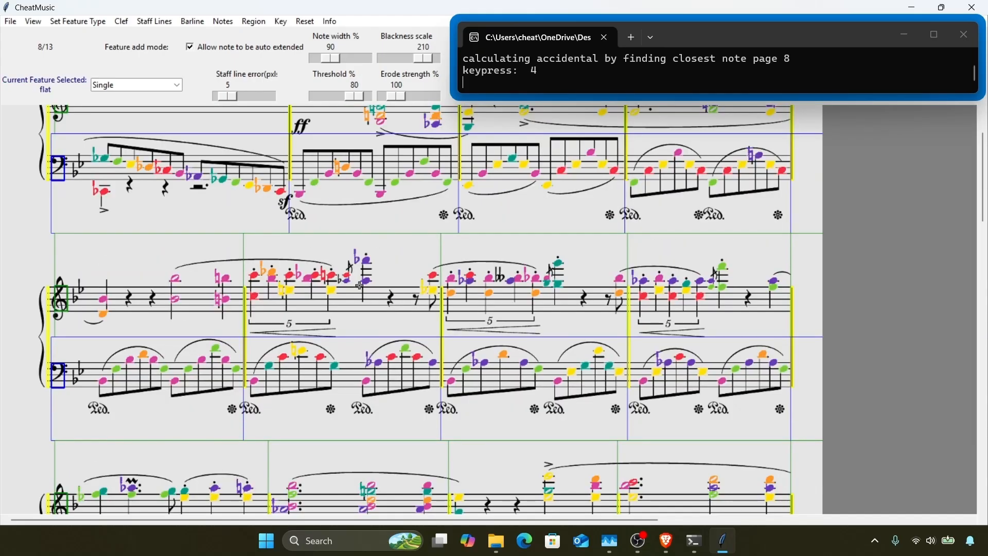
left_click(297, 274)
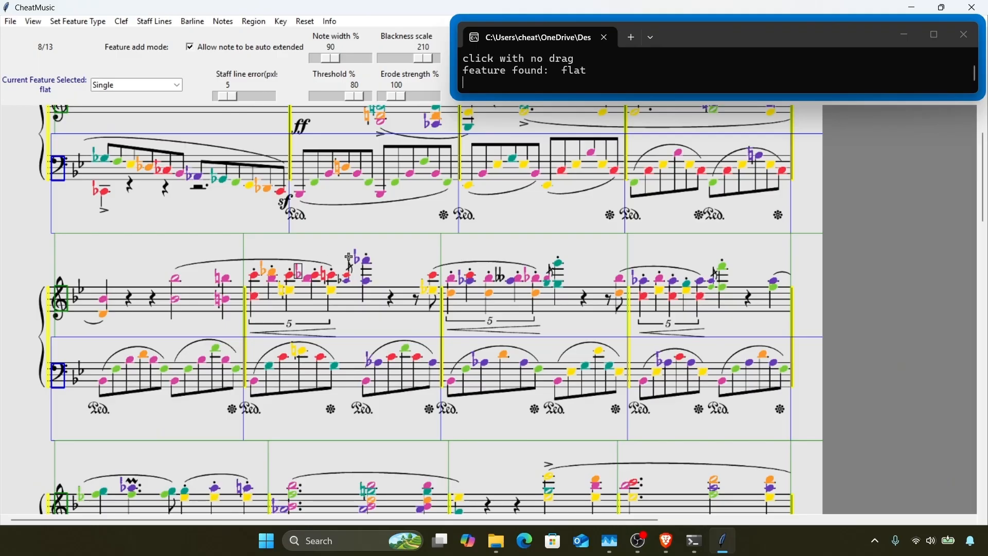
key("c")
scroll(349, 257, "down", 1)
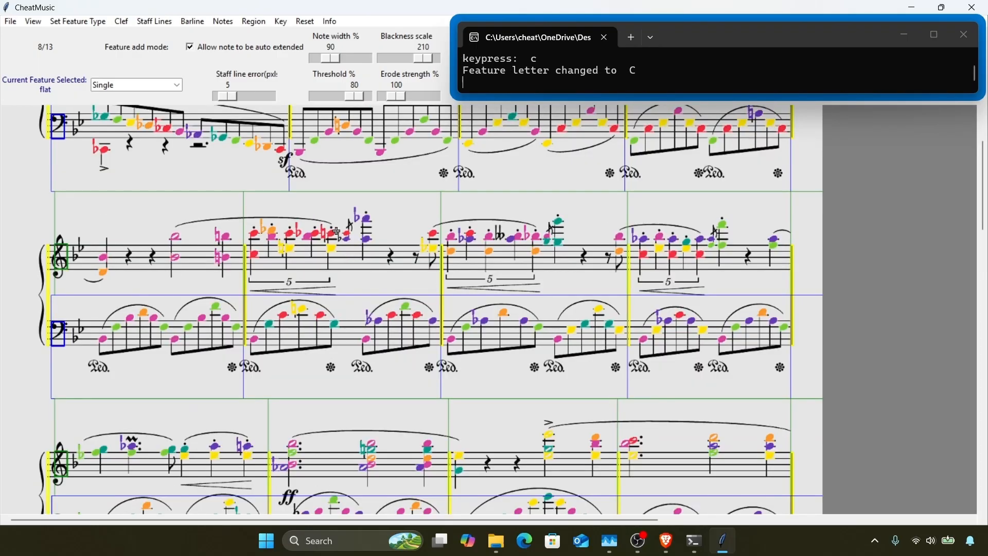
left_click_drag(341, 239, 452, 237)
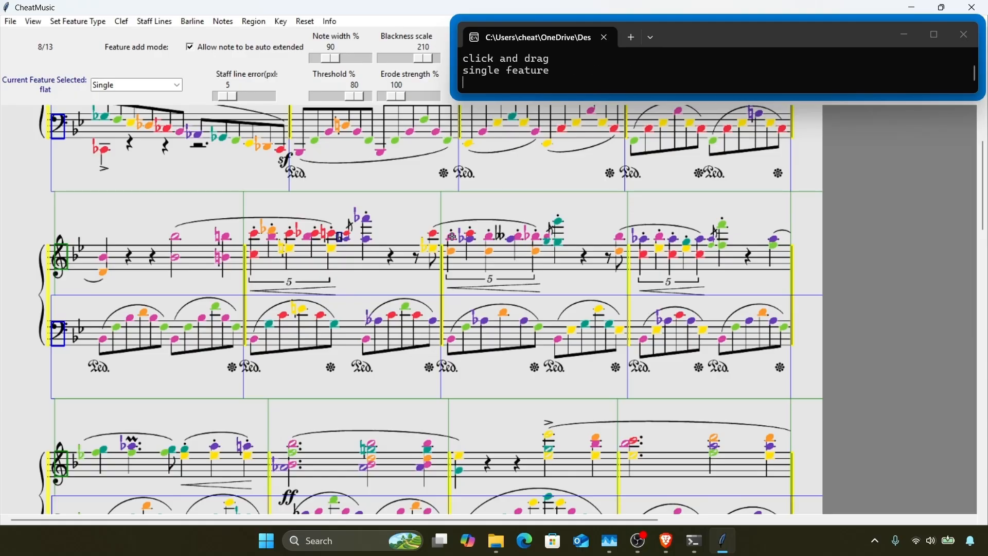
Step: Mark the missed double flat in the second system's third treble measure on page 8 and set its letter to B
key("5")
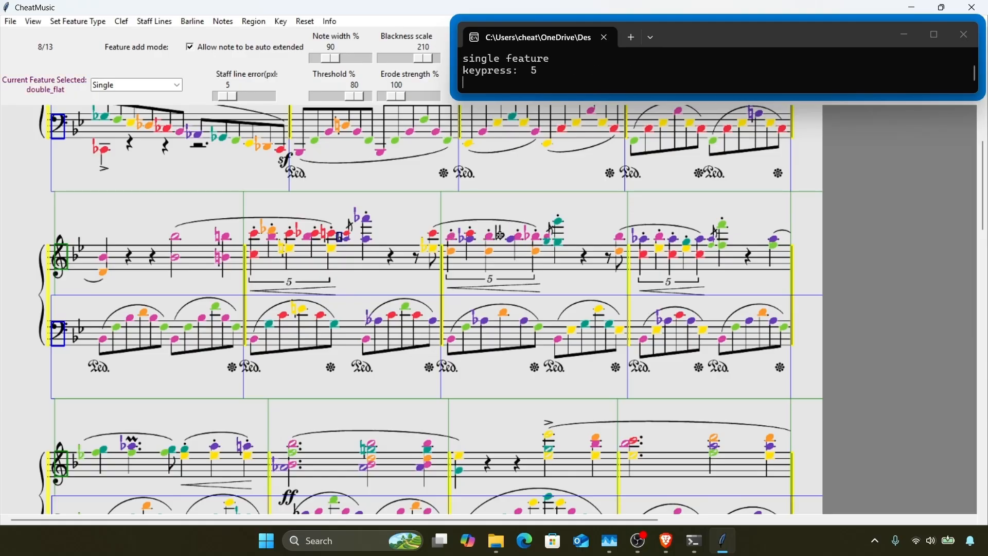
left_click(500, 235)
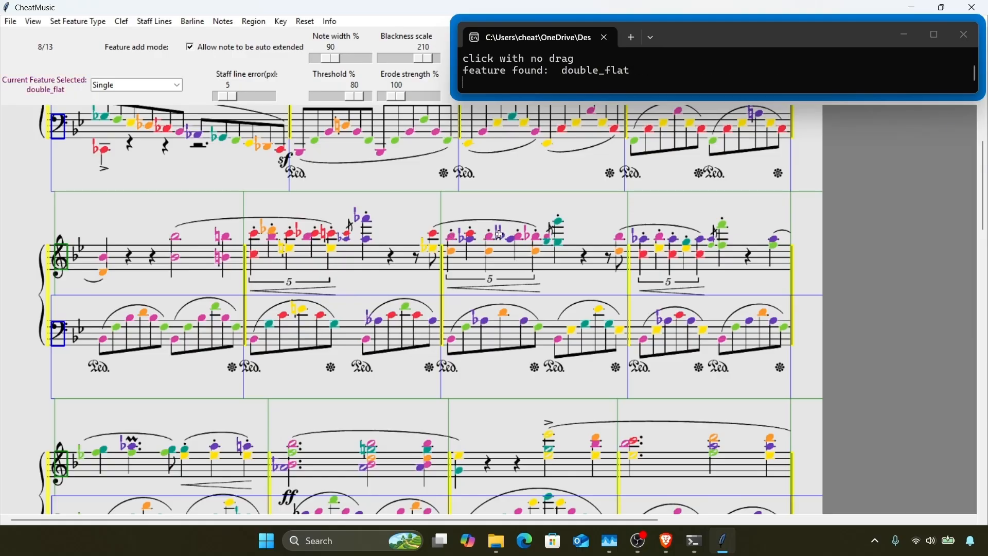
key("b")
Step: Remove the key-signature marks from page 8's third system and mark the missed flat in its second bass measure
scroll(499, 235, "down", 1)
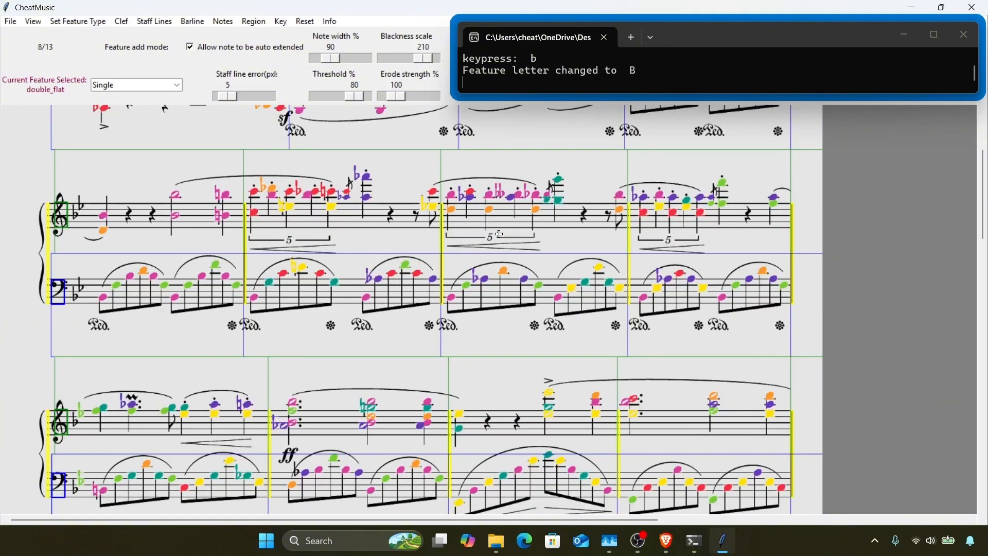
scroll(499, 234, "down", 1)
scroll(499, 234, "down", 2)
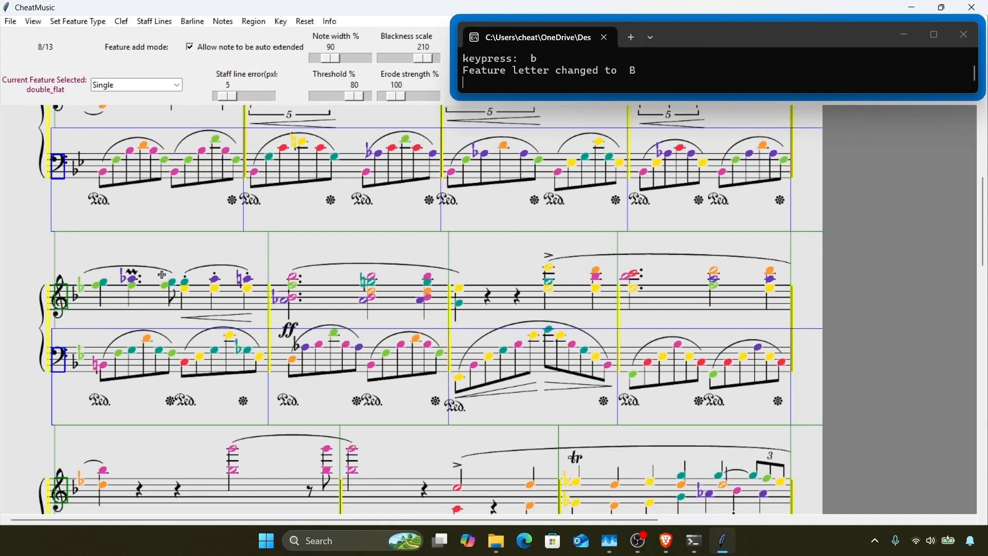
right_click(41, 254)
left_click_drag(85, 341, 93, 383)
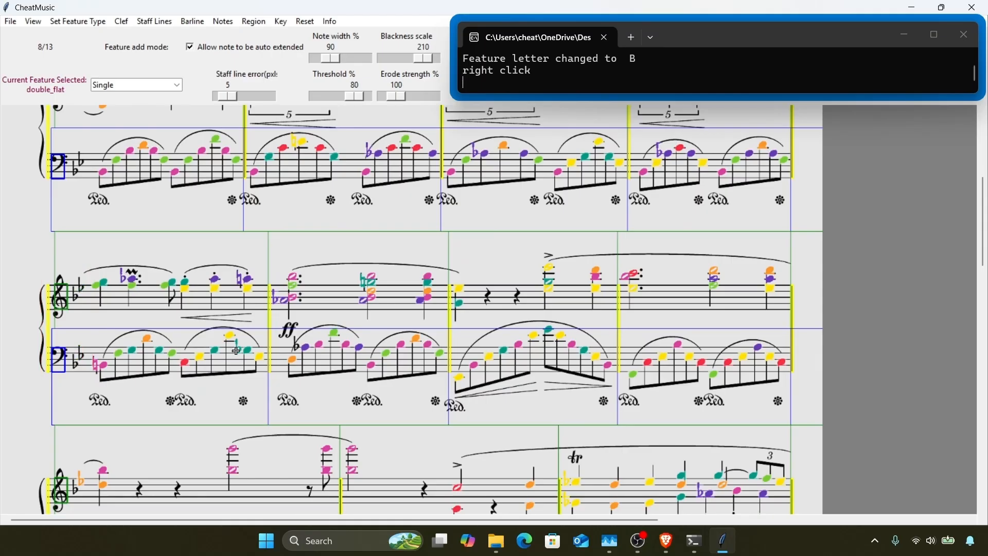
scroll(236, 350, "down", 4)
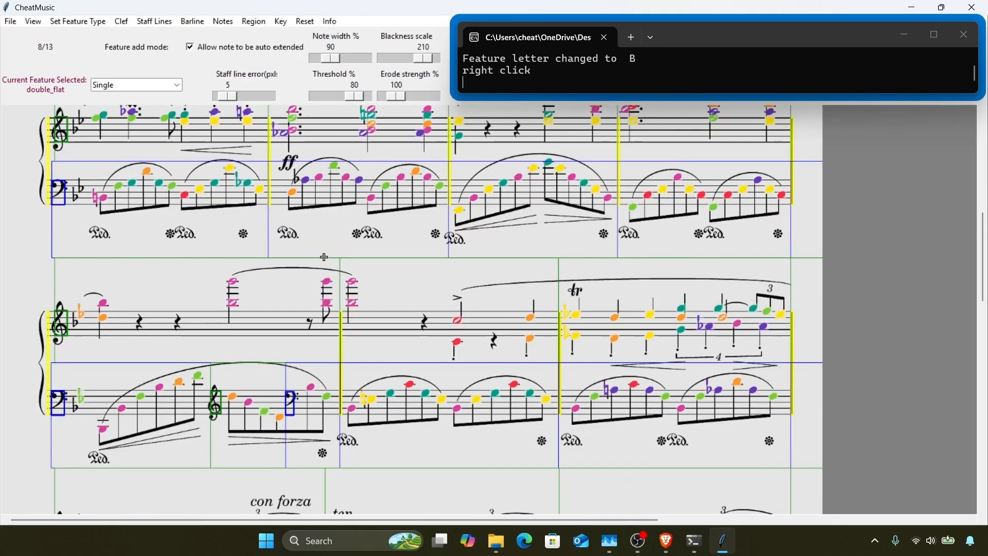
key("4")
left_click(298, 180)
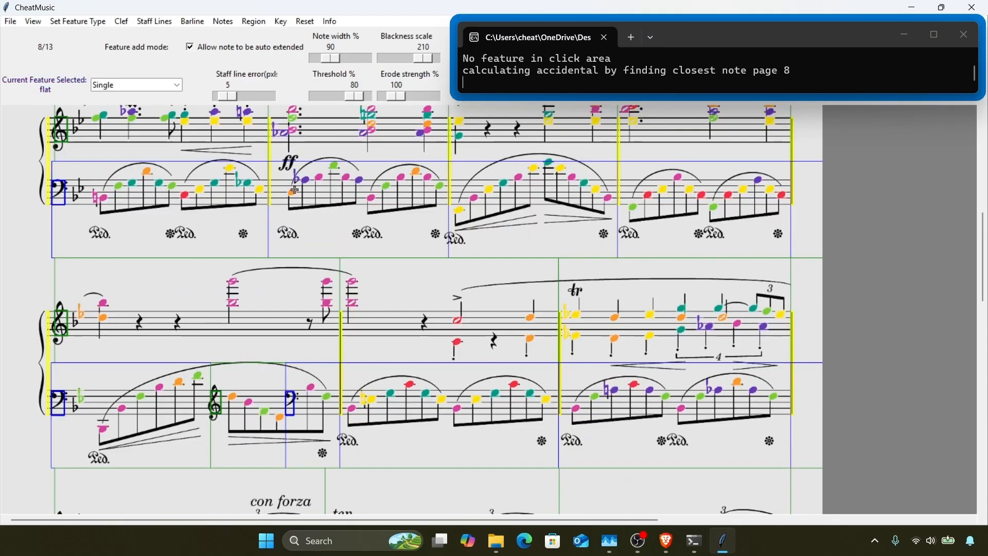
Step: Remove the key-signature marks from the fourth and fifth systems on page 8
scroll(233, 272, "down", 1)
mouse_move(29, 232)
left_mouse_down()
mouse_move(103, 387)
mouse_move(94, 388)
left_mouse_up()
scroll(93, 386, "down", 5)
mouse_move(32, 213)
left_mouse_down()
mouse_move(91, 380)
mouse_move(103, 387)
left_mouse_up()
scroll(100, 383, "down", 5)
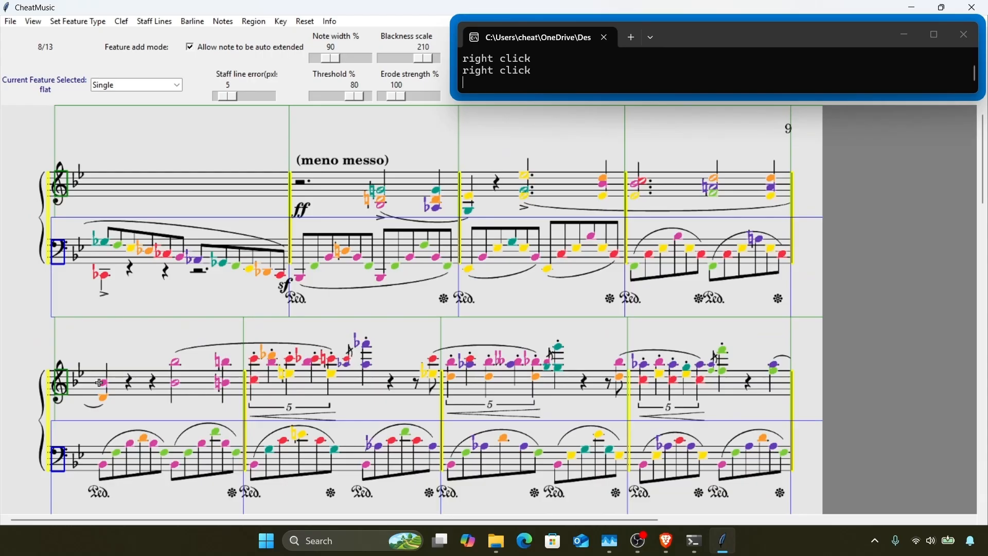
Step: On page 9, remove the first two systems' key-signature marks and mark the missed flats in the first system's first and second system's second bass measures
key("Right")
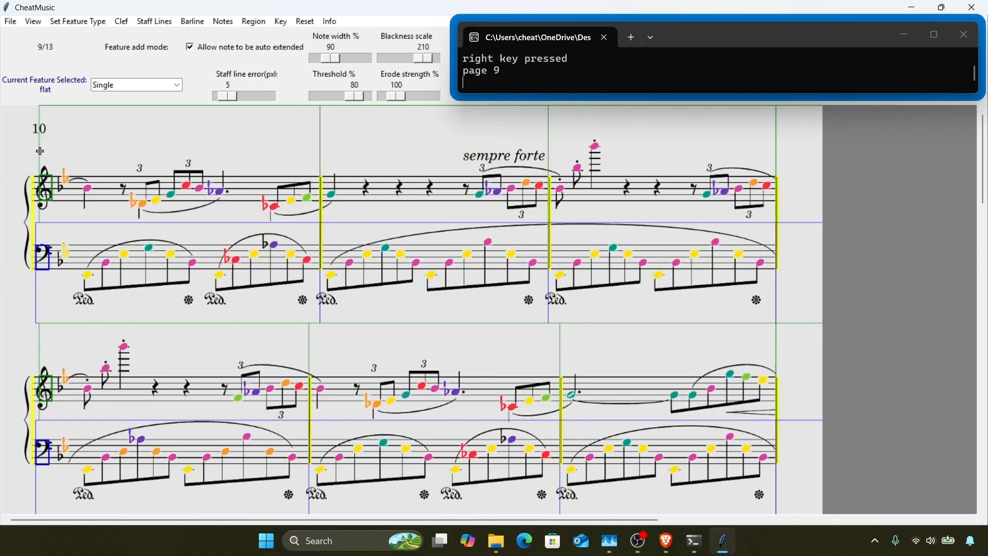
left_click_drag(40, 151, 77, 469)
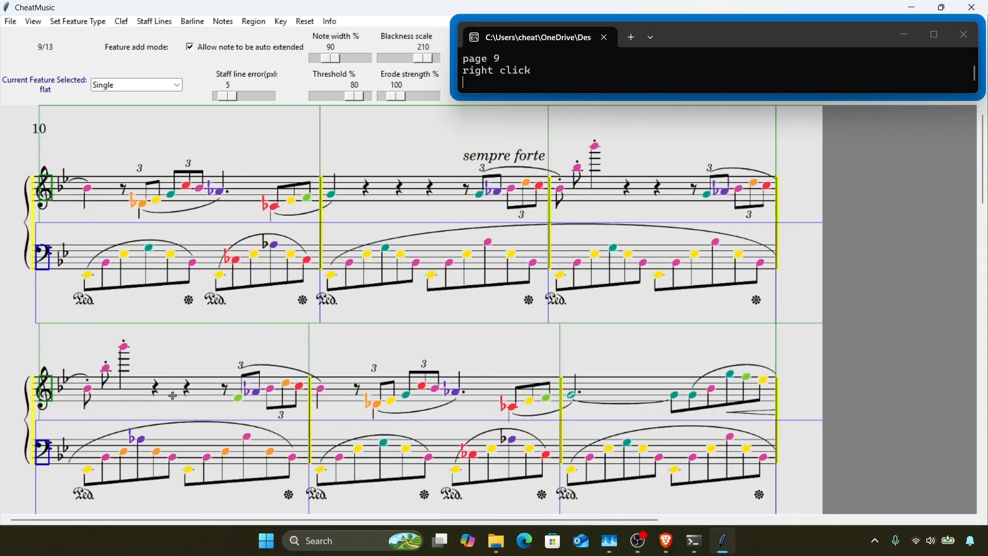
key("4")
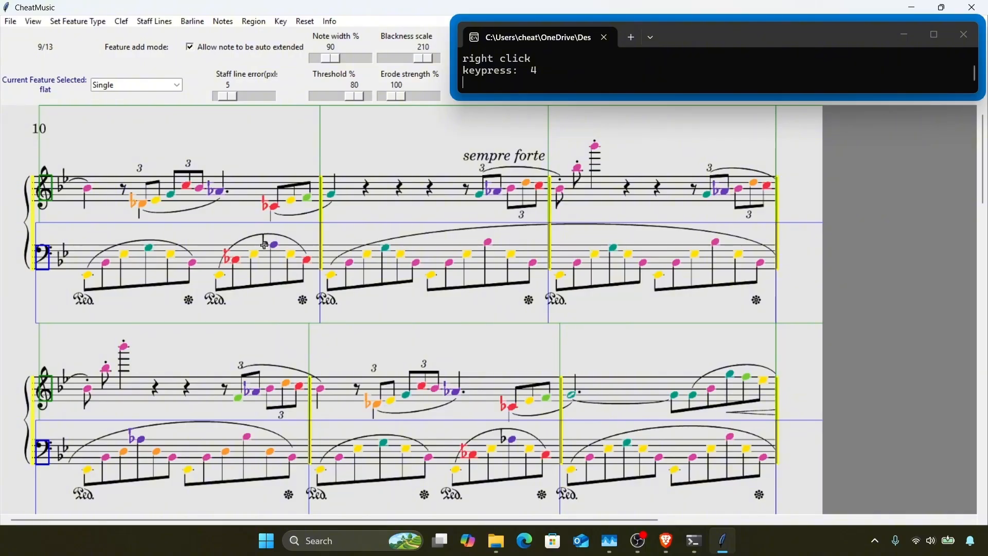
left_click(264, 245)
scroll(264, 245, "down", 3)
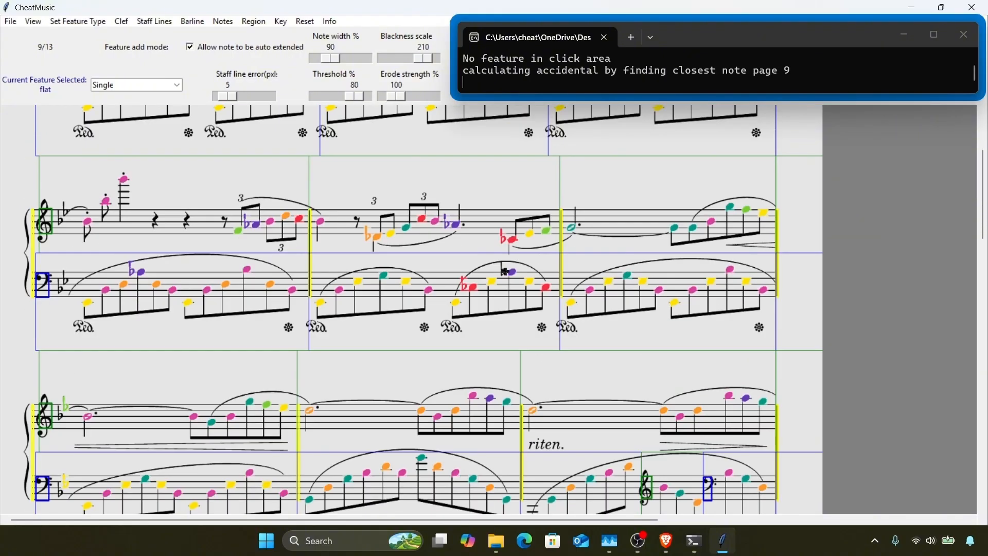
Step: Remove the key-signature marks from page 9's last three systems and change the sharp in the fifth system's third treble measure to C
scroll(503, 273, "down", 5)
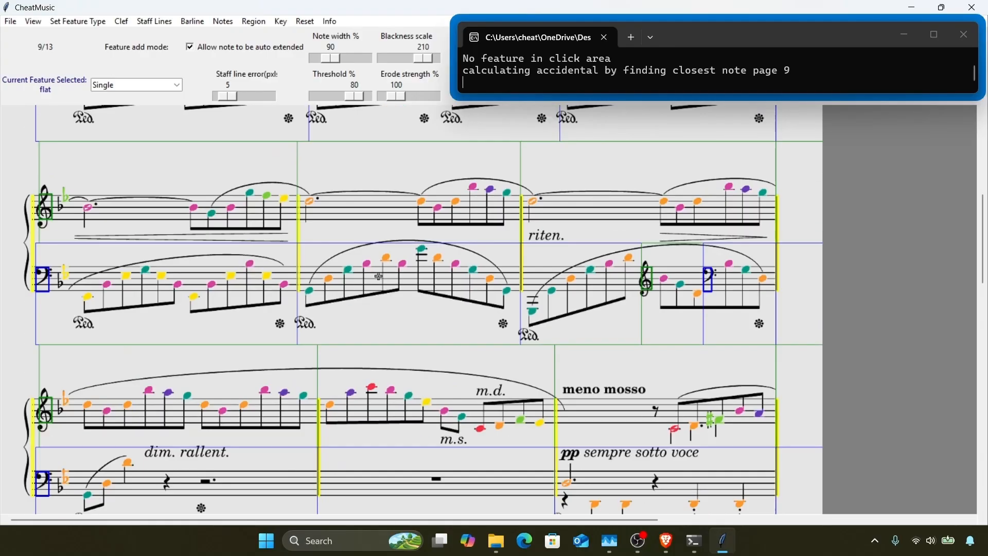
right_click(25, 135)
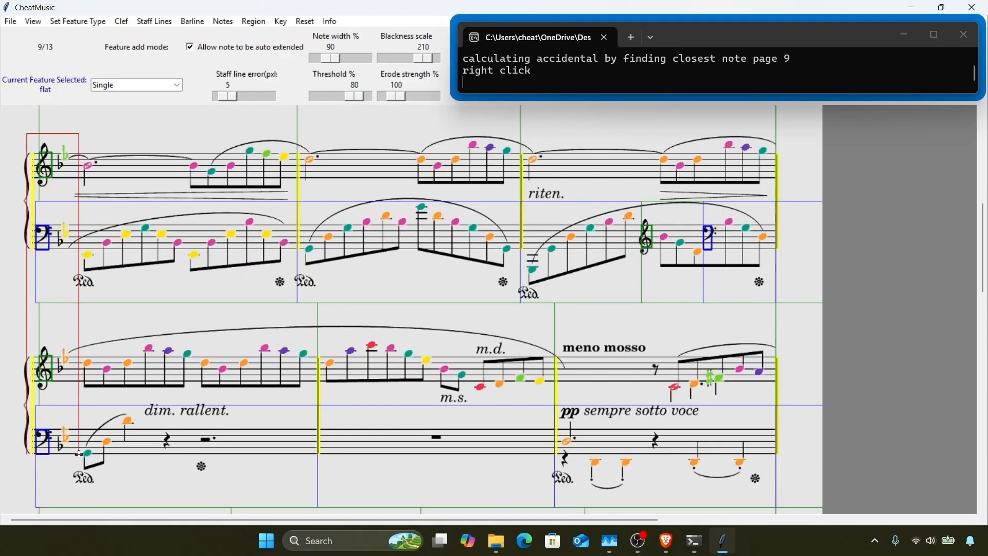
scroll(89, 442, "down", 3)
scroll(89, 442, "down", 3)
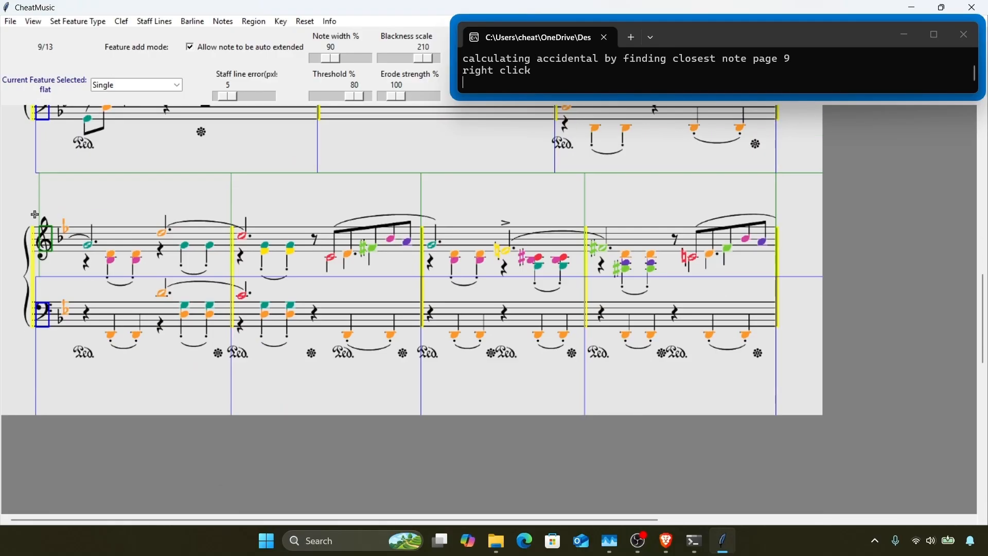
right_click(27, 196)
left_click(77, 349)
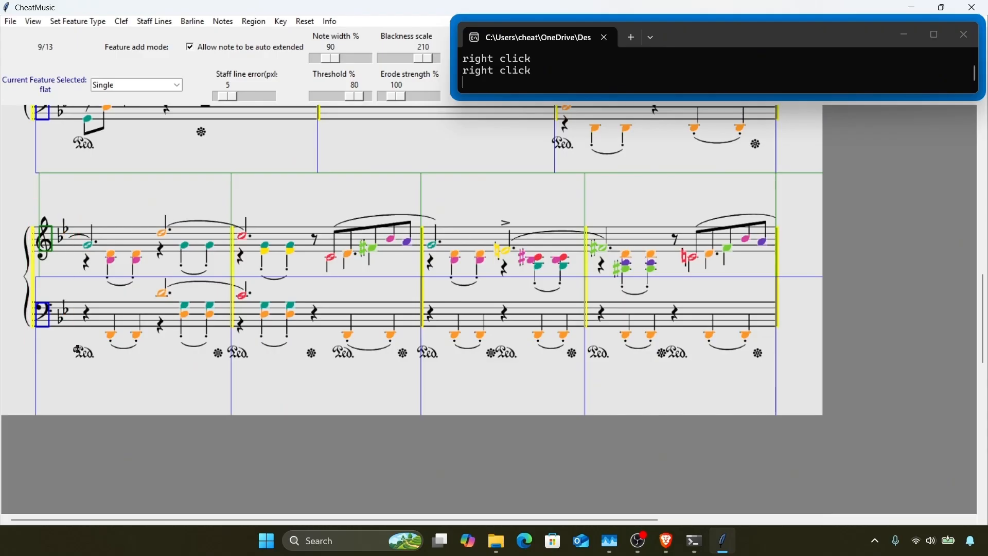
left_click(522, 255)
key("c")
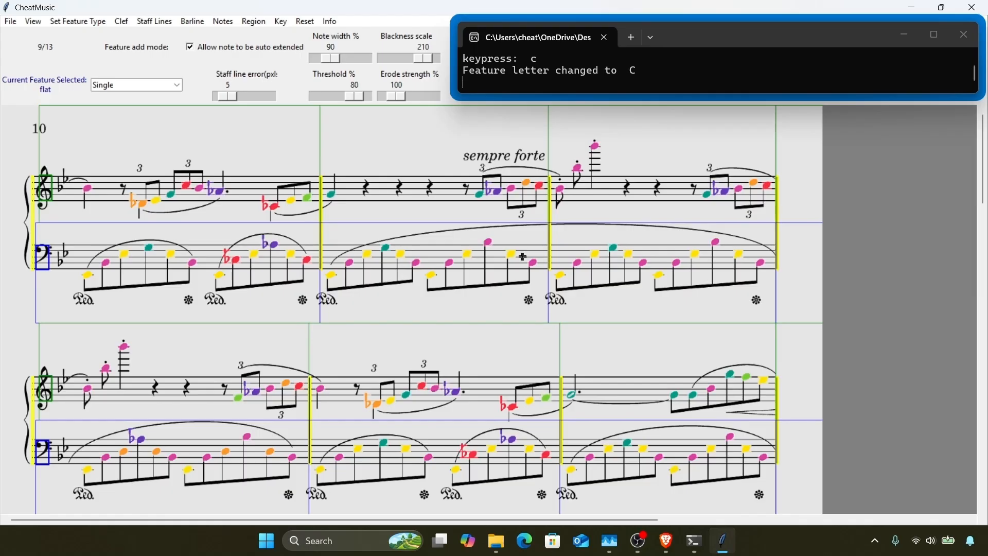
Step: On page 10, remove the key-signature marks from the first system and from the second system's treble staff
key("Right")
right_click(40, 151)
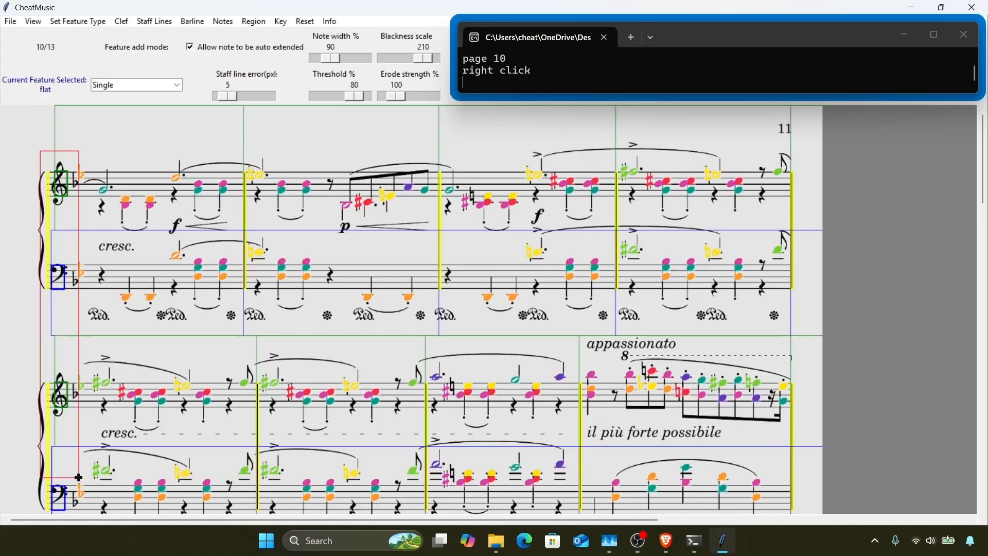
right_click(92, 495)
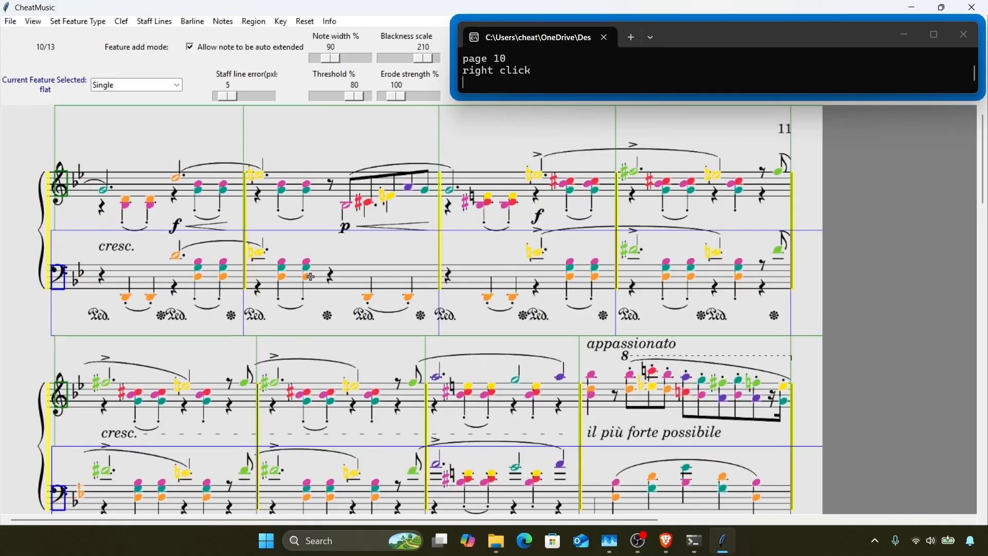
Step: In page 10's first system, mark the missed natural in the third treble measure and change the sharp beside it to C
key("3")
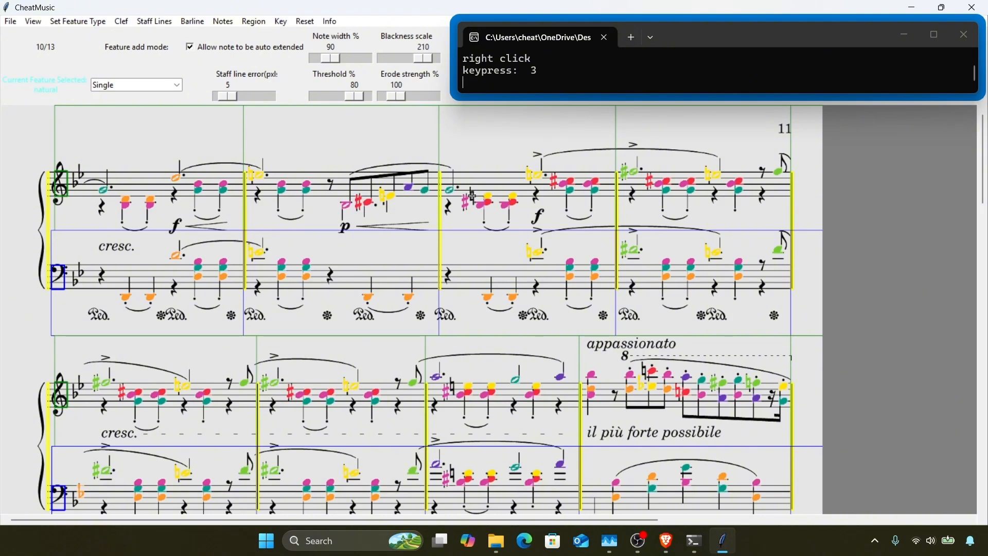
left_click(466, 202)
key("c")
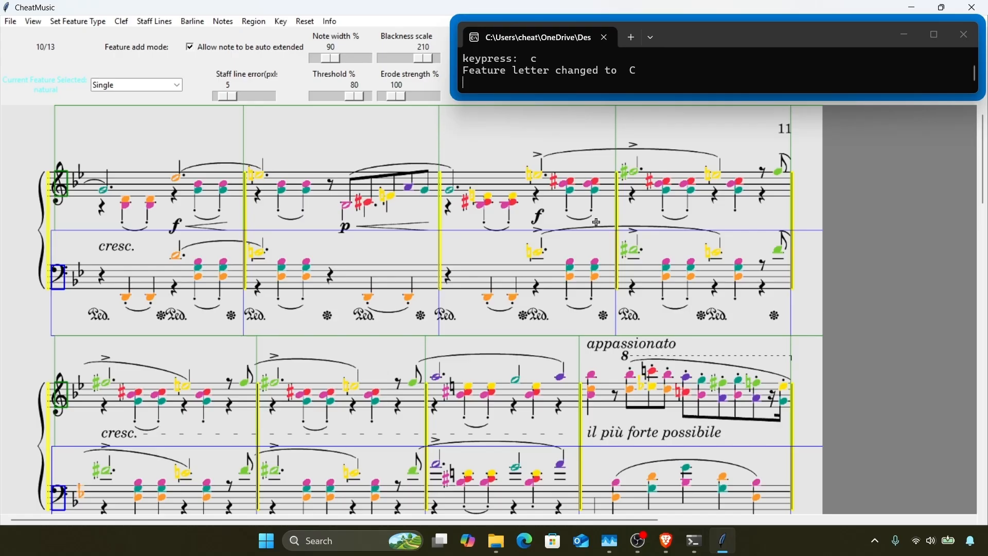
Step: In page 10's second system, mark the third treble measure's missed natural and change the adjacent sharp to C
scroll(597, 222, "down", 3)
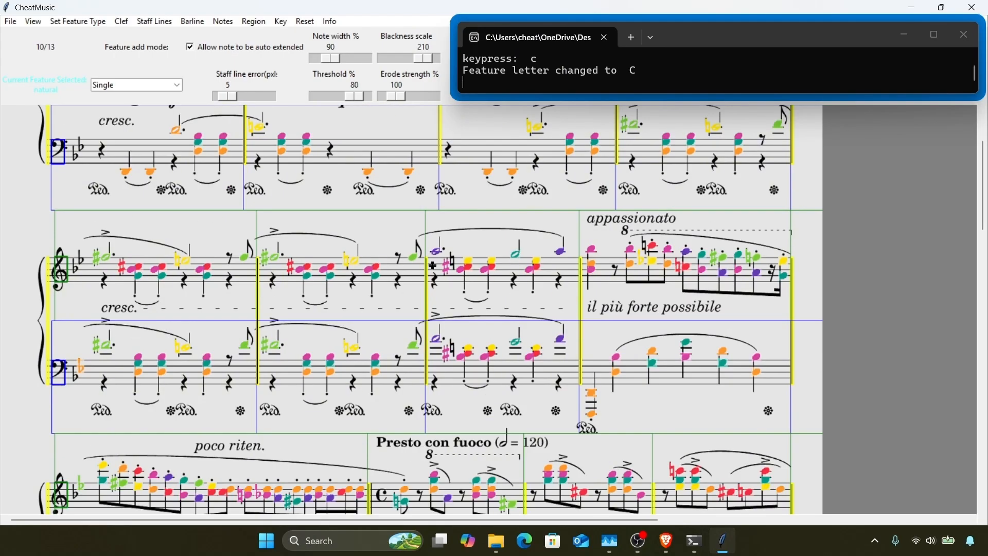
key("3")
left_click(451, 263)
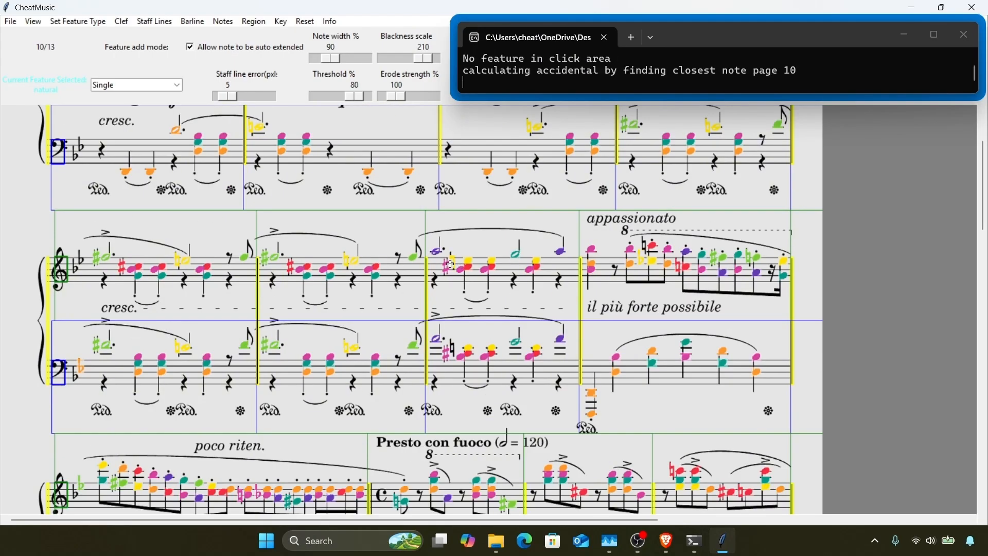
right_click(434, 271)
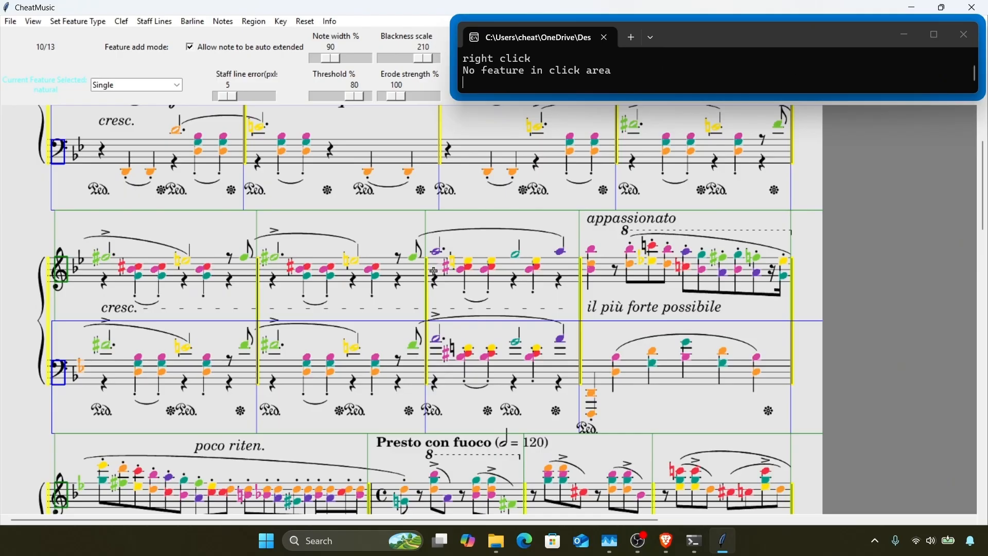
right_click(438, 270)
left_click(445, 268)
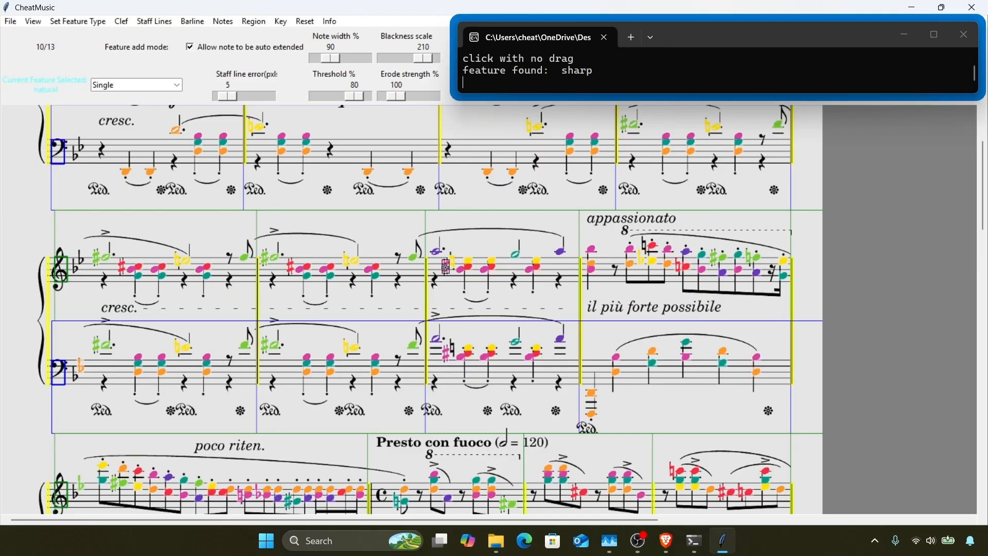
key("c")
Step: Mark the missed natural in the second system's fourth treble measure, under the appassionato marking
scroll(445, 268, "down", 1)
key("3")
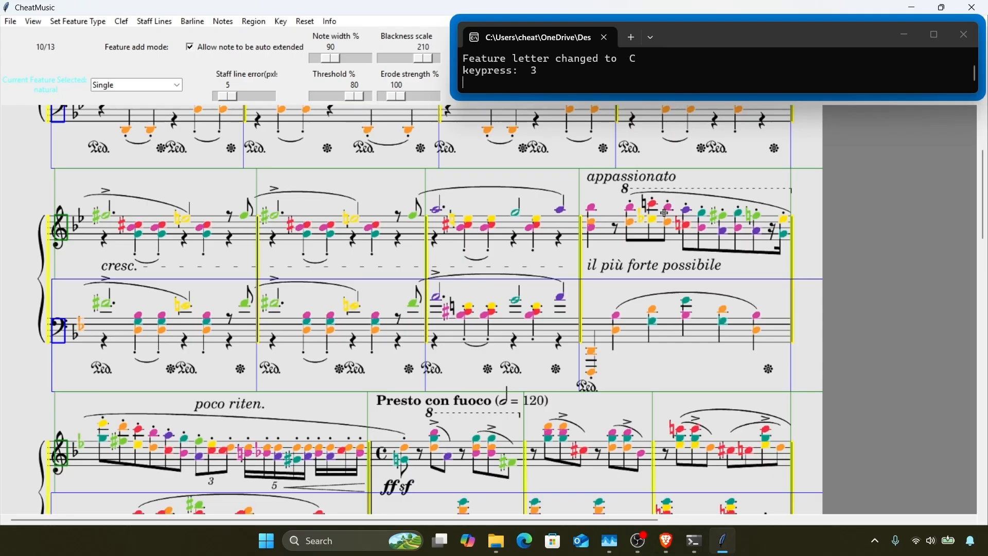
left_click(646, 205)
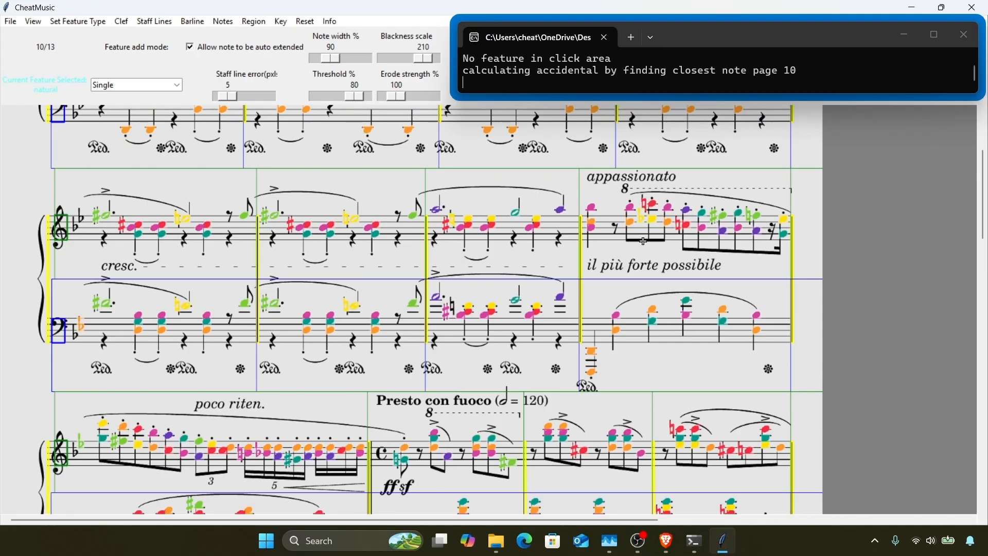
Step: In the second system's third bass measure, change the sharp to C and mark the missed natural beside it
scroll(642, 241, "down", 2)
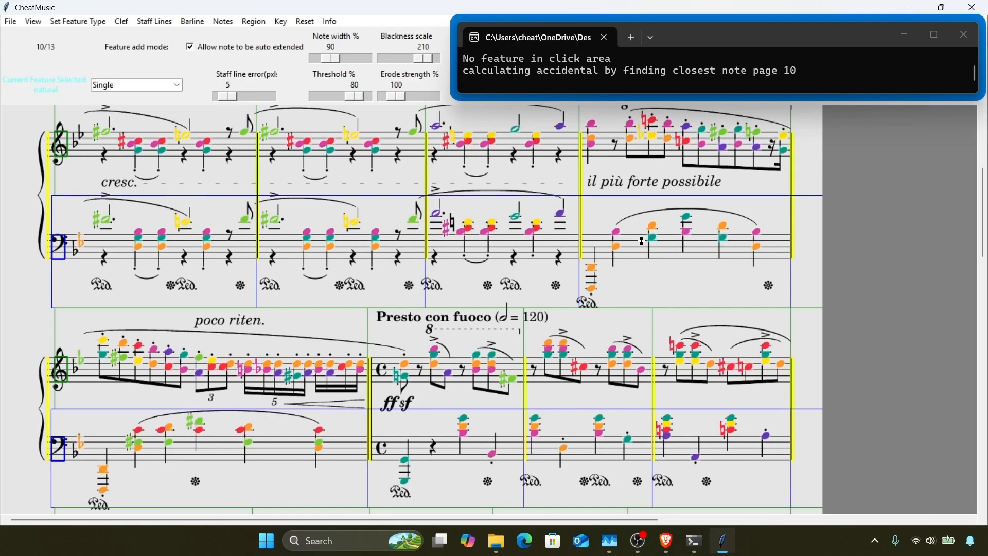
left_click(445, 230)
key("c")
scroll(447, 227, "down", 1)
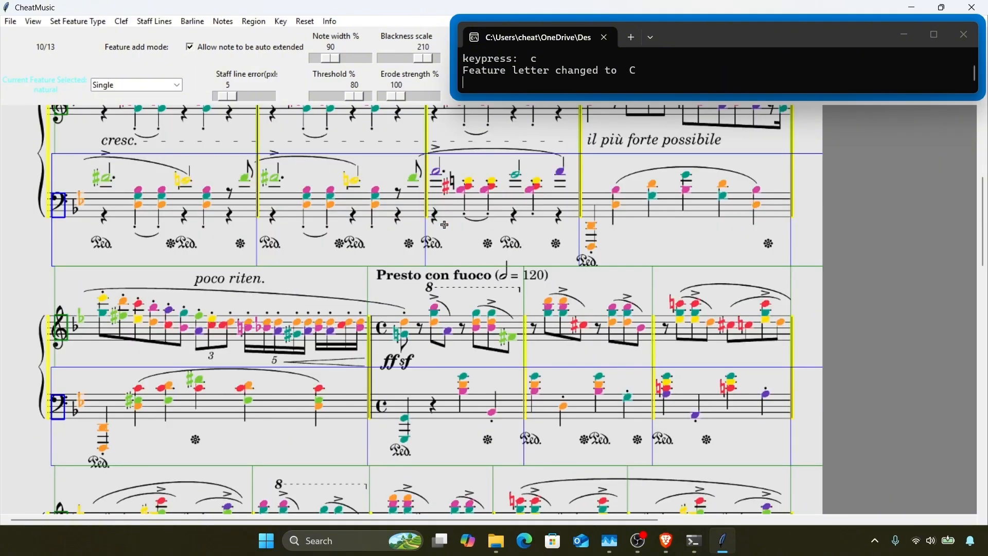
scroll(449, 226, "up", 1)
key("3")
left_click(452, 223)
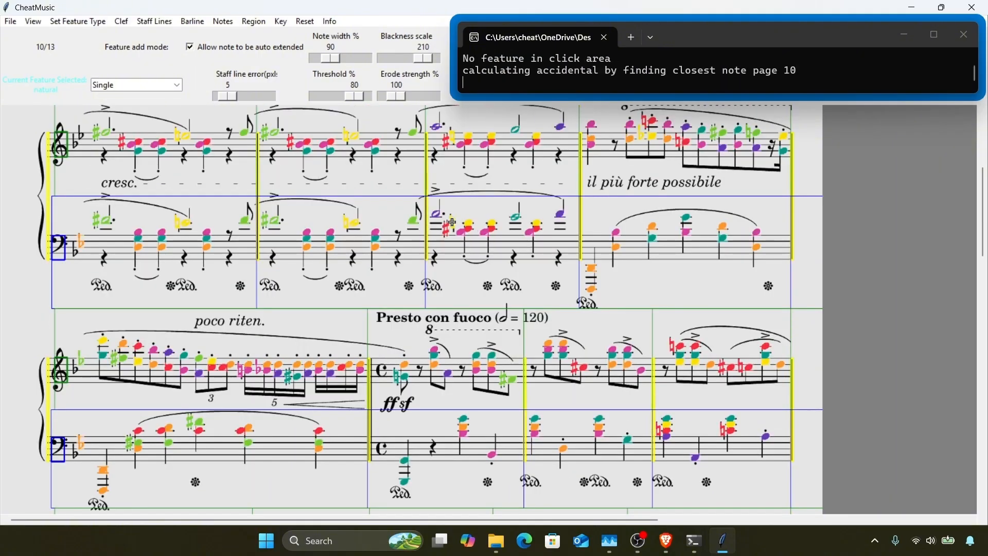
Step: Change the mislabelled sharps in the first and fifth treble measures of page 10's fourth system to F
scroll(240, 250, "down", 1)
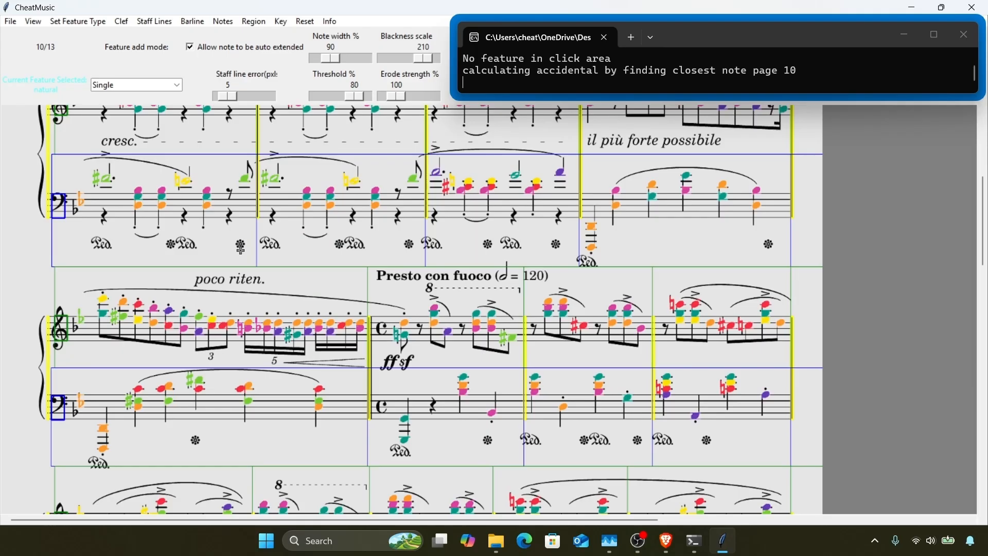
scroll(241, 250, "down", 2)
scroll(472, 300, "down", 2)
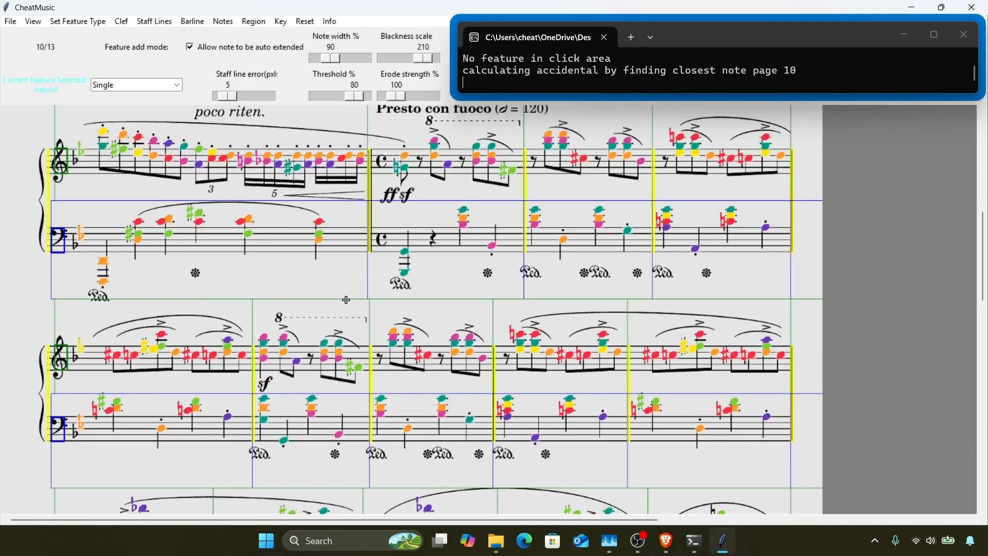
scroll(223, 291, "down", 1)
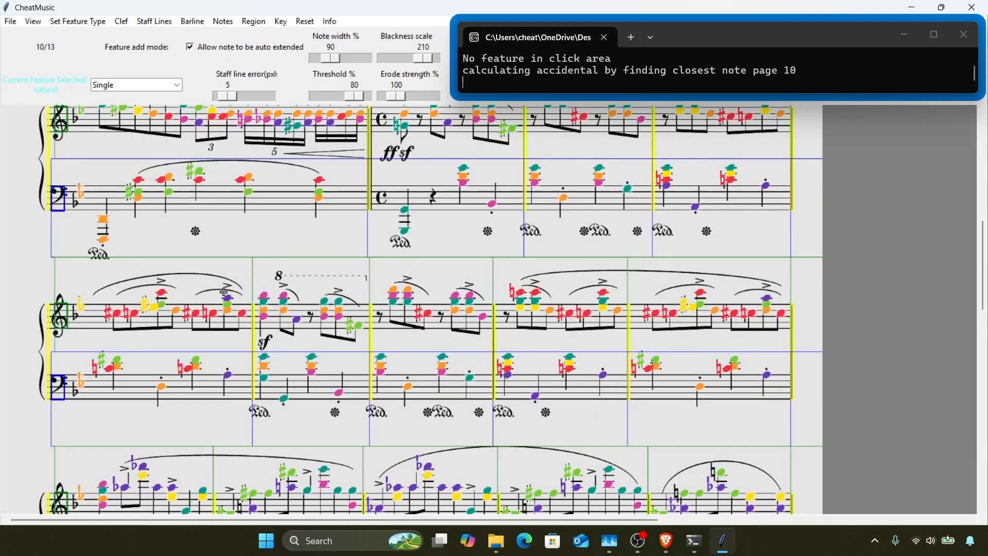
left_click(142, 303)
key("f")
scroll(143, 303, "down", 2)
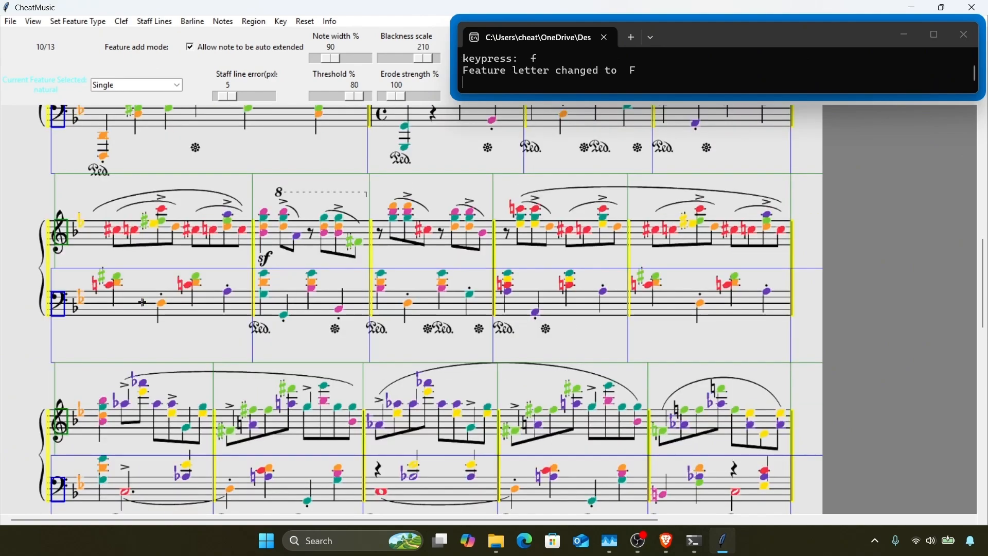
left_click(683, 224)
key("f")
scroll(684, 224, "down", 2)
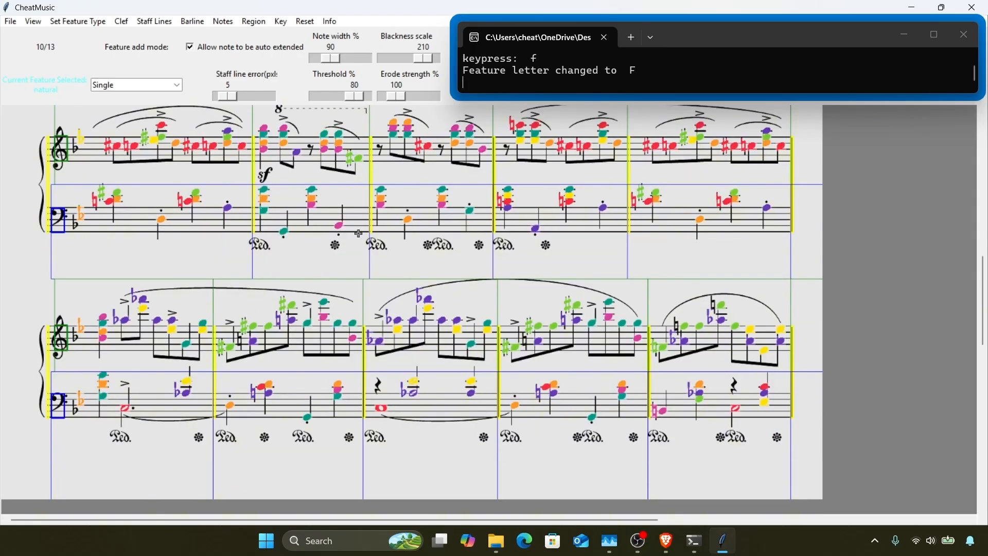
Step: Mark the missed natural in the second treble measure of page 10's last system
scroll(359, 233, "down", 1)
key("3")
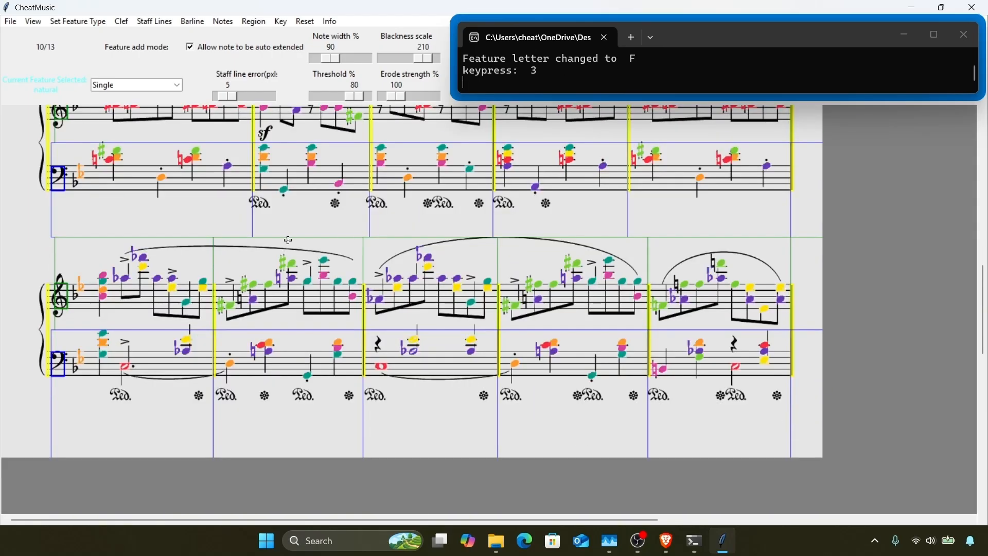
left_click(239, 301)
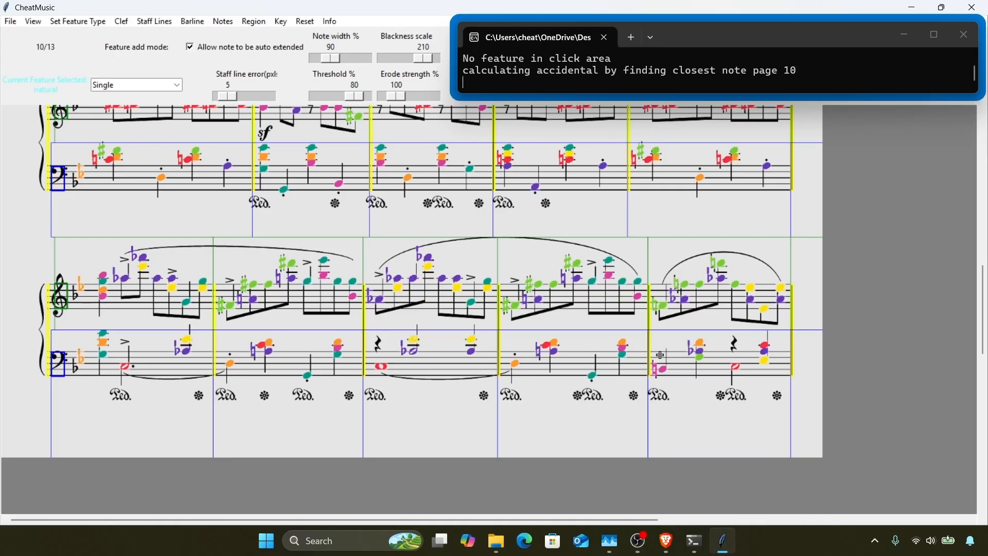
Step: Remove the unwanted key-signature flat marks from the start of the systems on page 10
right_click(47, 158)
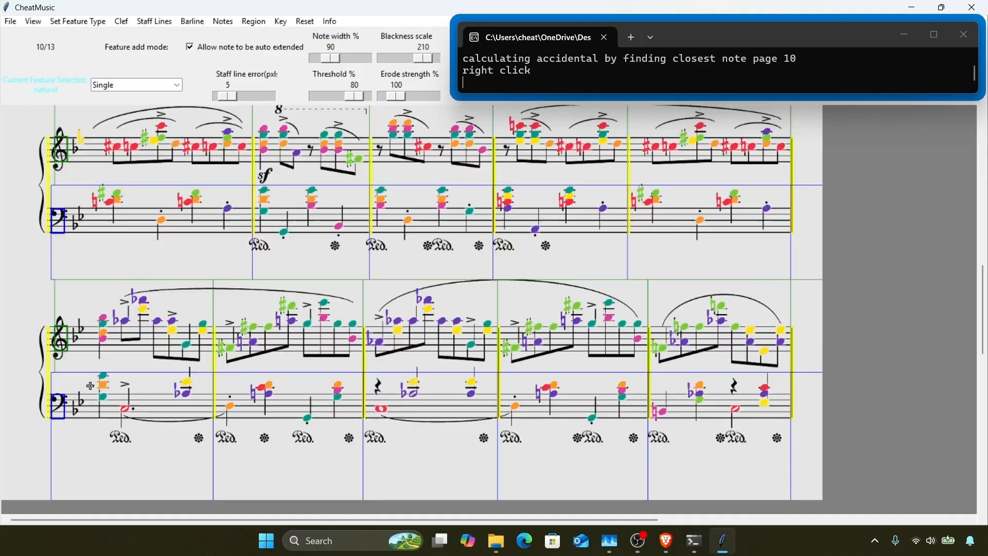
scroll(90, 349, "up", 5)
right_click(44, 164)
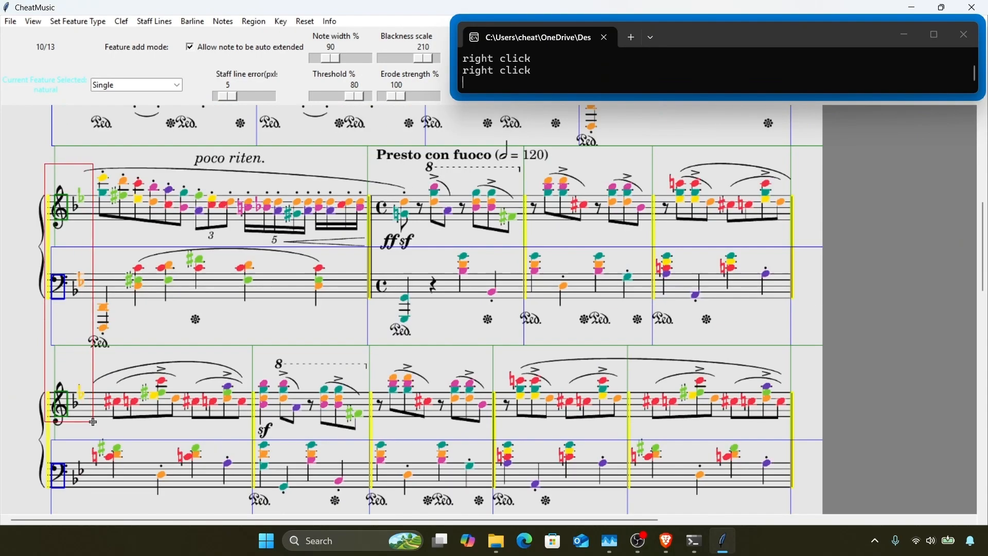
scroll(91, 420, "up", 4)
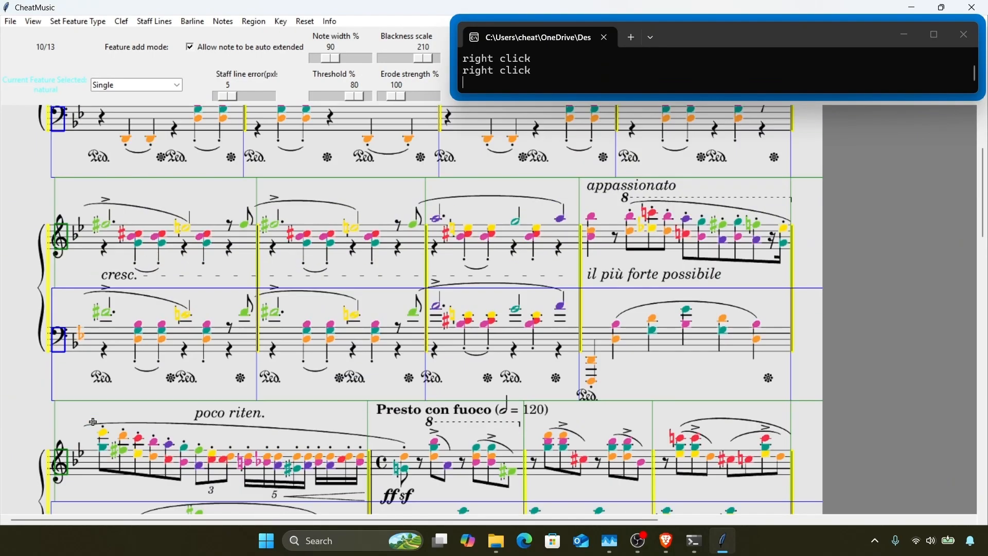
scroll(92, 369, "up", 3)
left_click(92, 369)
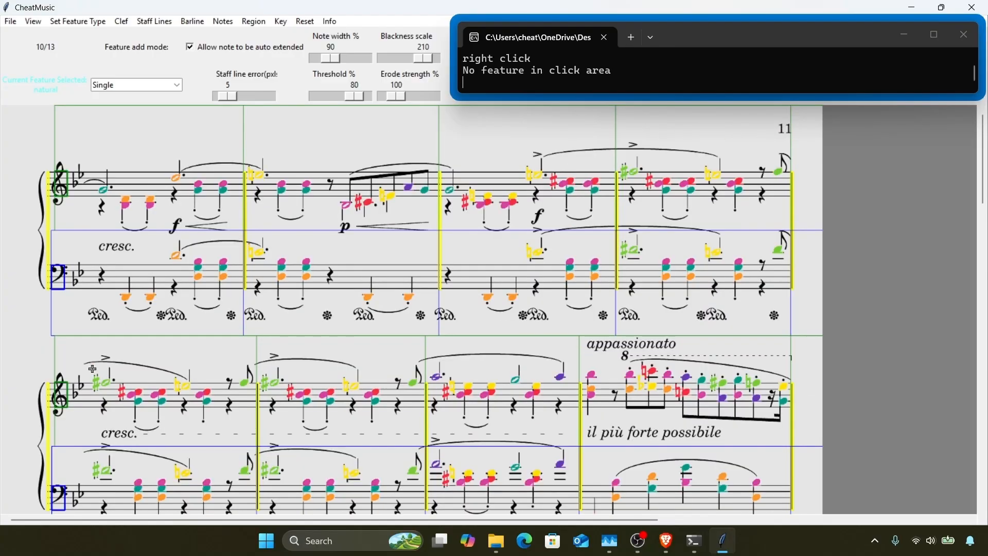
Step: Go to page 11 and remove the key-signature flat marks from its first two systems
key("Right")
scroll(93, 369, "down", 1)
scroll(93, 369, "up", 1)
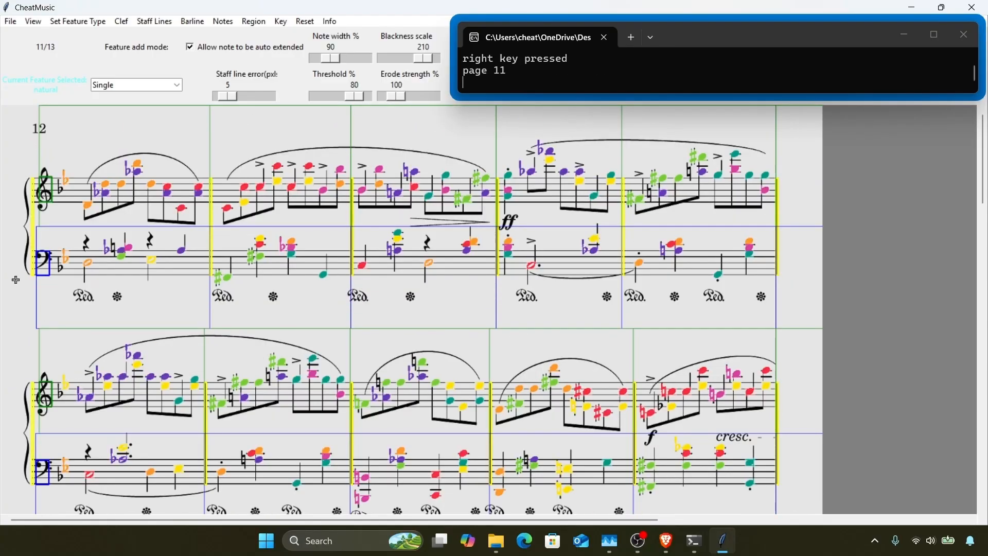
right_click(19, 148)
left_click_drag(79, 504, 78, 502)
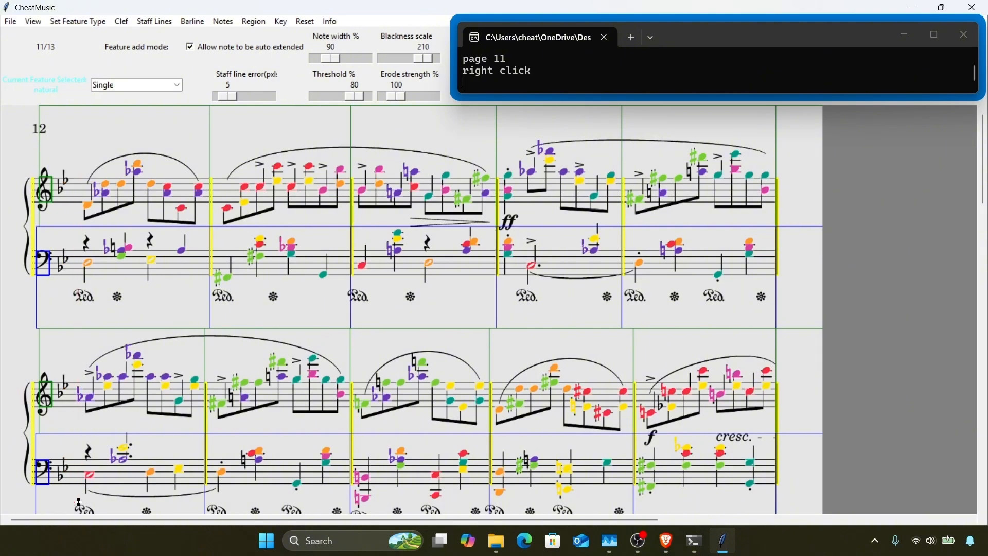
Step: In page 11's first system, mark the missed natural in the fifth treble measure and set the first bass measure's natural to B
key("3")
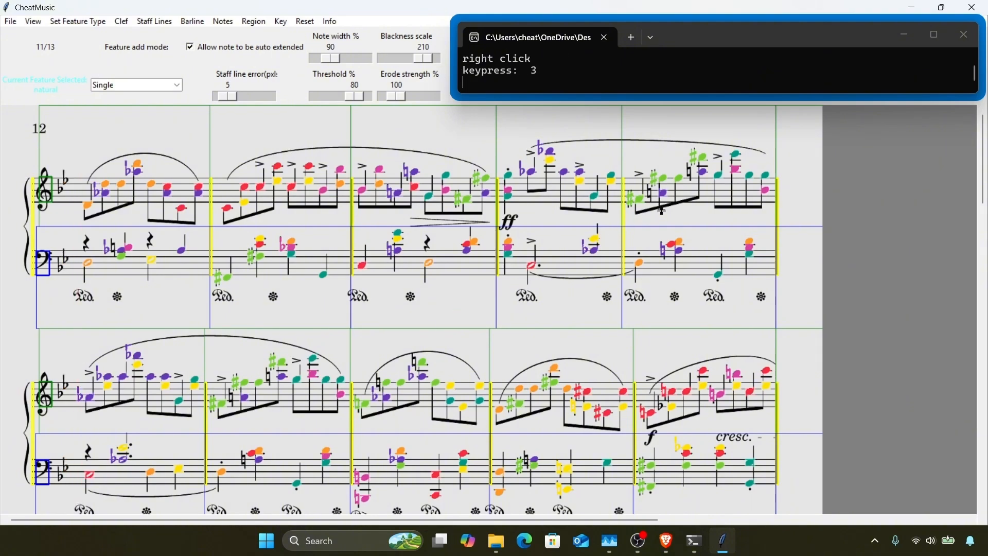
left_click(651, 198)
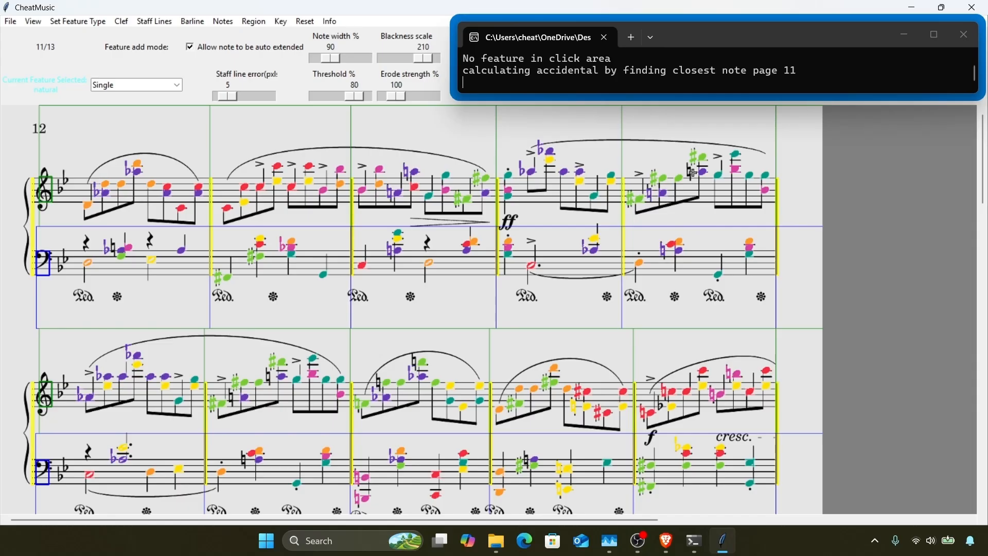
left_click(113, 249)
key("b")
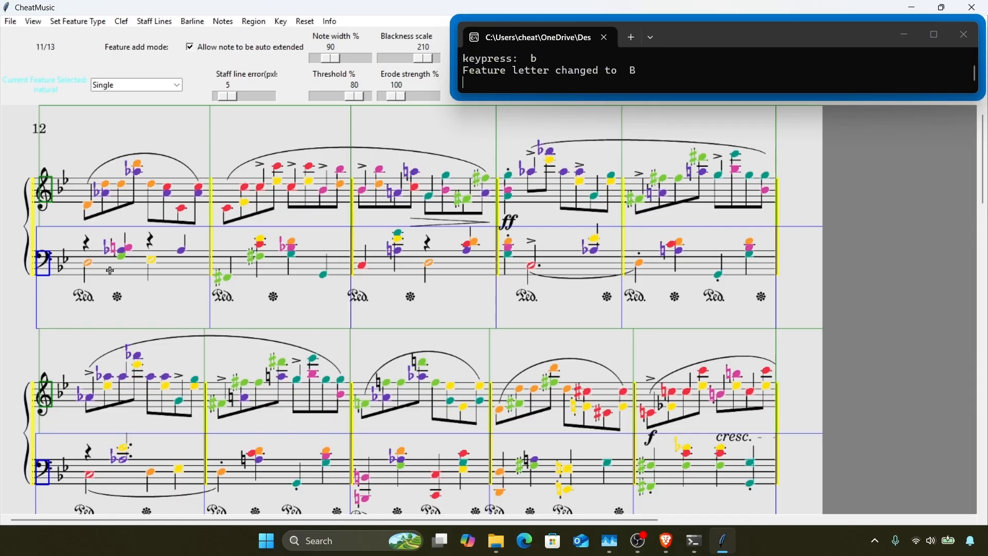
Step: In page 11's second system, mark the missed naturals in treble measures two and three and the missed flat in measure five
scroll(388, 293, "down", 3)
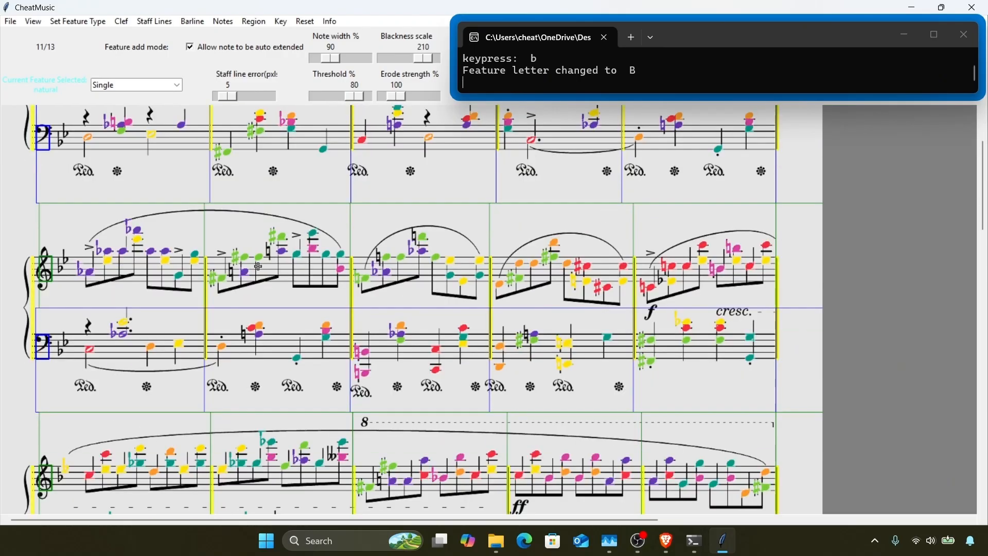
left_click(253, 262)
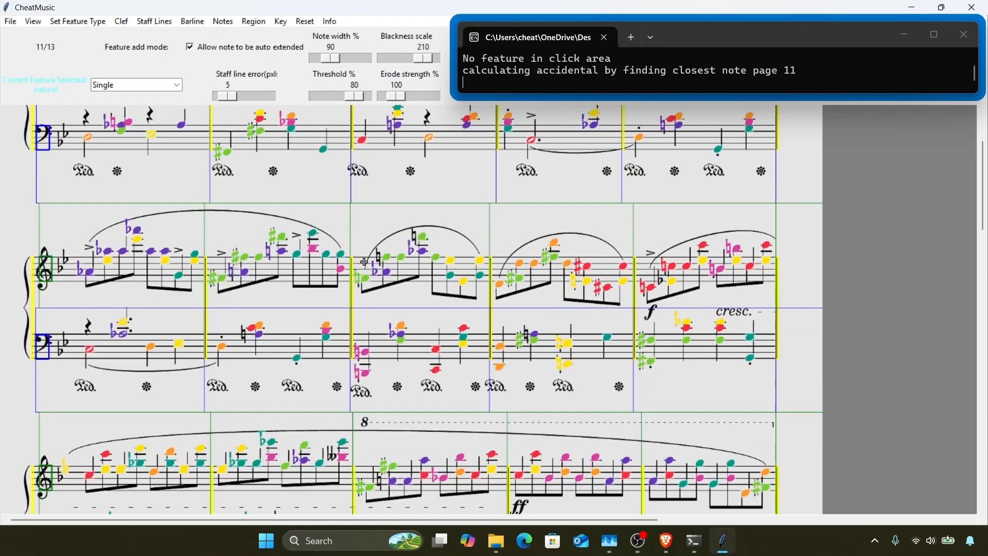
left_click(397, 246)
left_click(415, 236)
key("4")
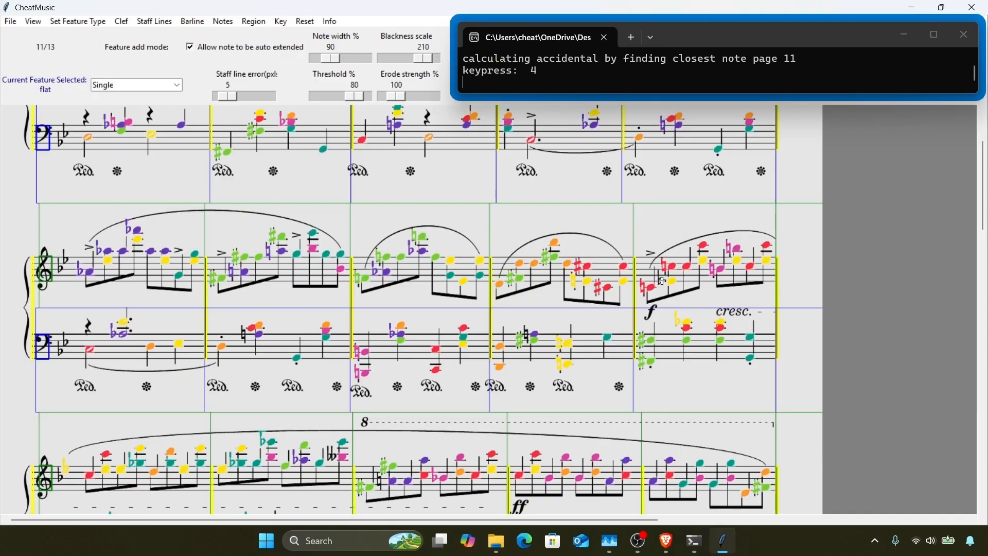
left_click(663, 281)
Step: Mark the missed naturals in the fourth and second bass measures of page 11's second system
scroll(630, 281, "down", 1)
key("3")
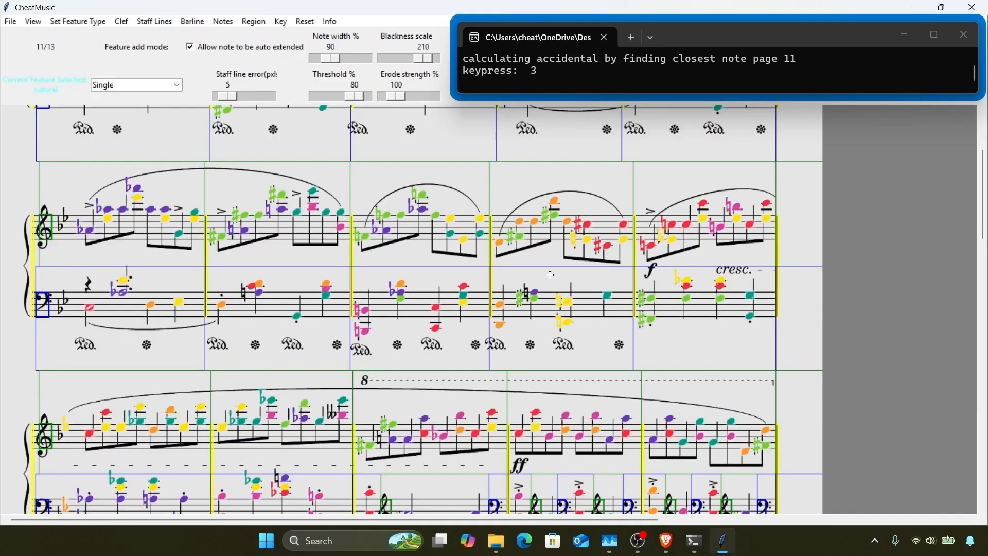
left_click(525, 292)
key("3")
left_click(246, 293)
Step: Clear the key-signature marks from page 11's third system and mark the missed double flat in its second treble measure
scroll(226, 298, "down", 4)
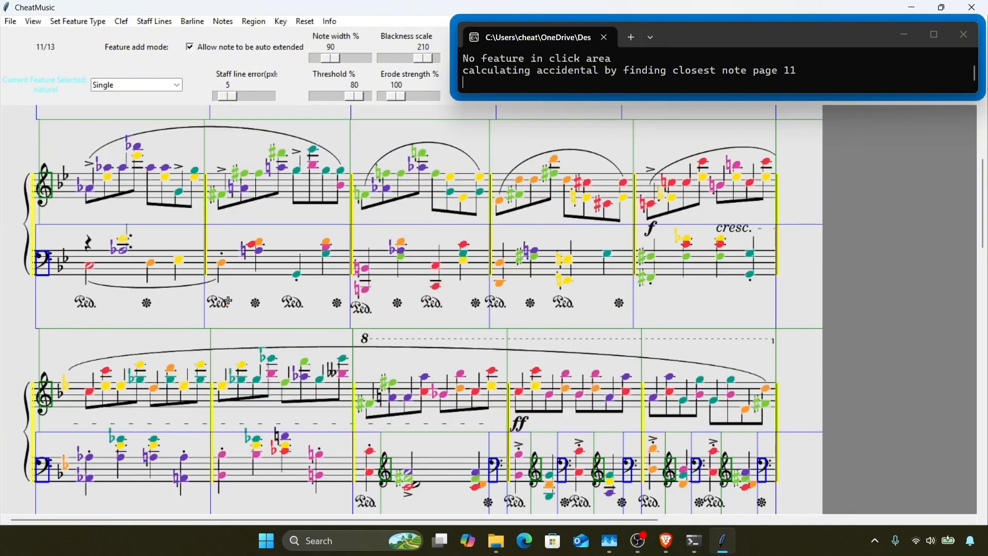
right_click(2, 226)
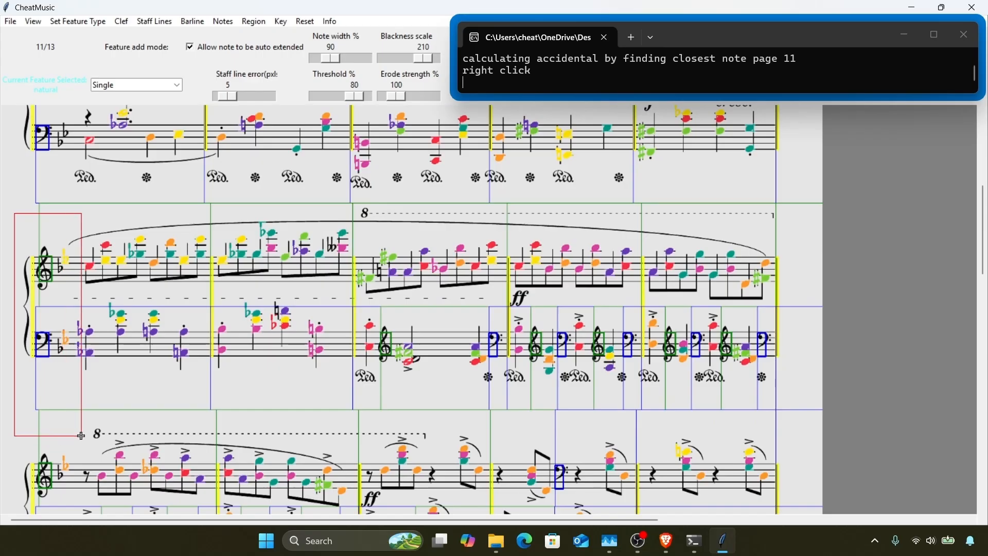
key("5")
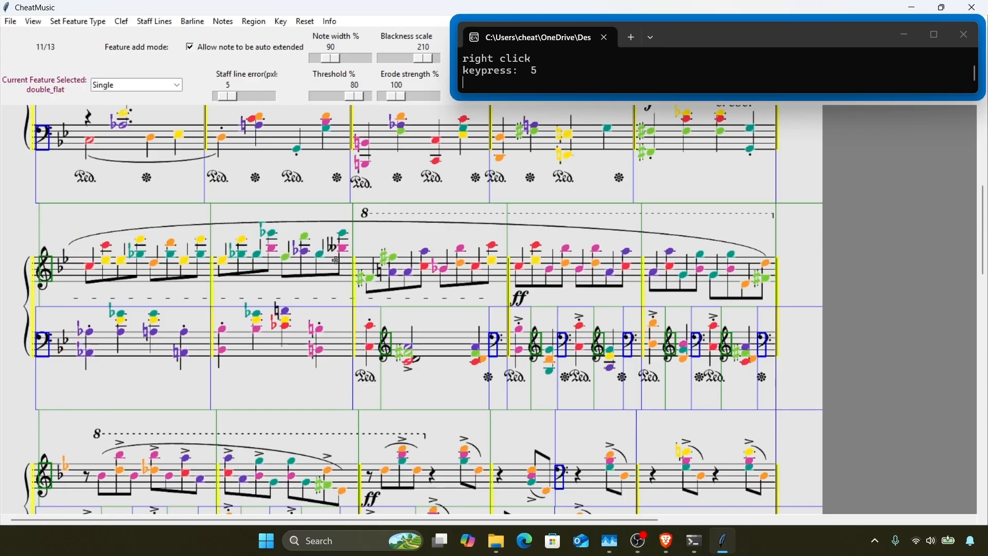
left_click(329, 242)
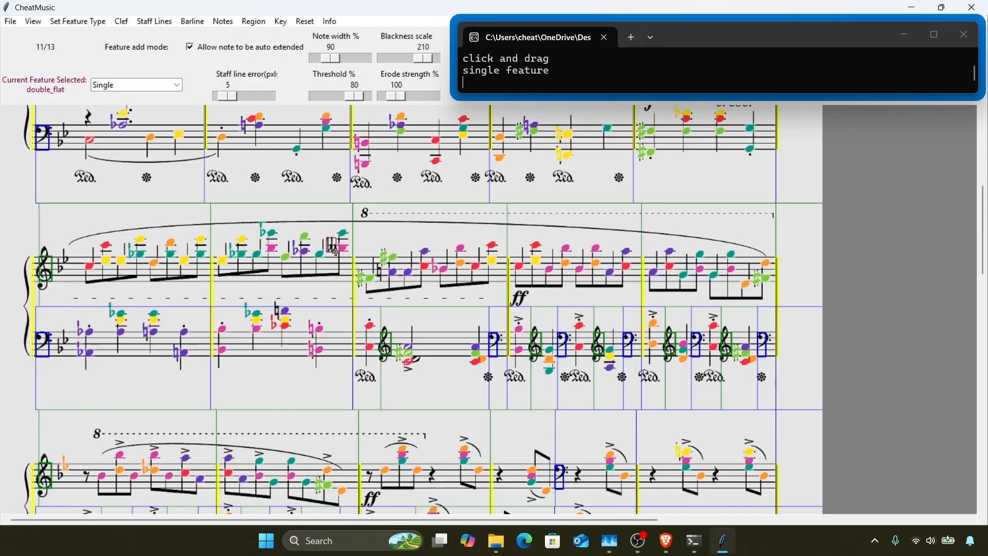
right_click(480, 209)
Step: In the third system, mark the missed naturals in treble measure three and bass measure two, and the missed half note in bass measure three
key("3")
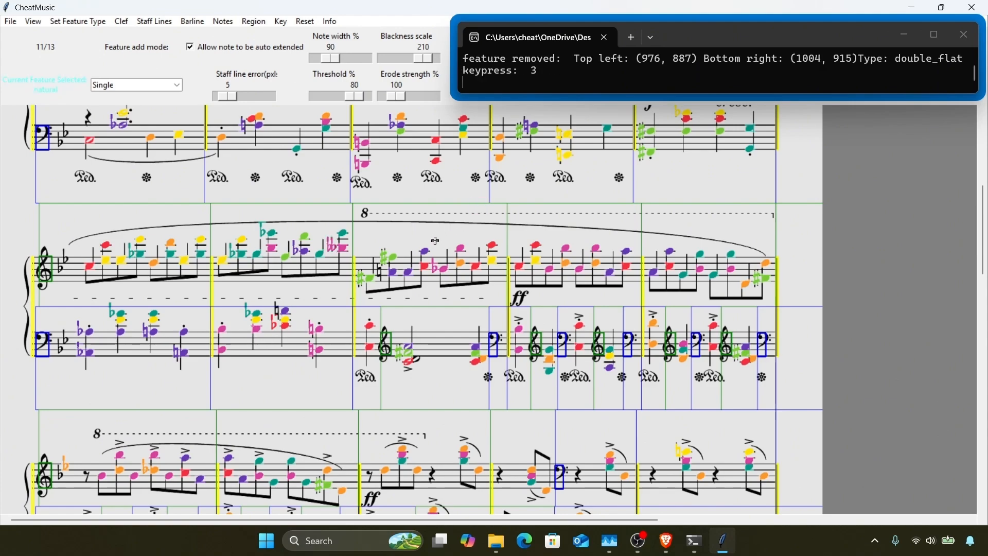
left_click(379, 273)
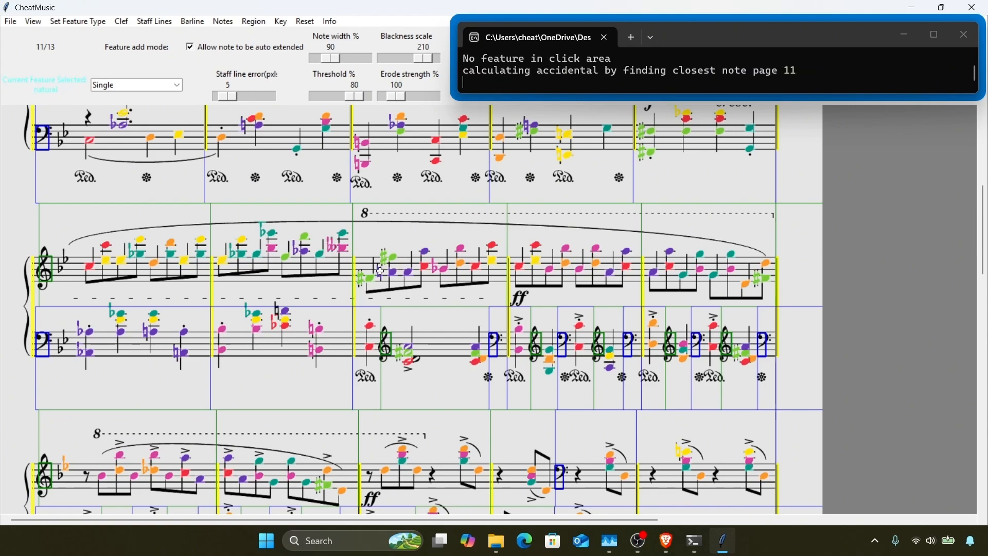
scroll(380, 271, "down", 2)
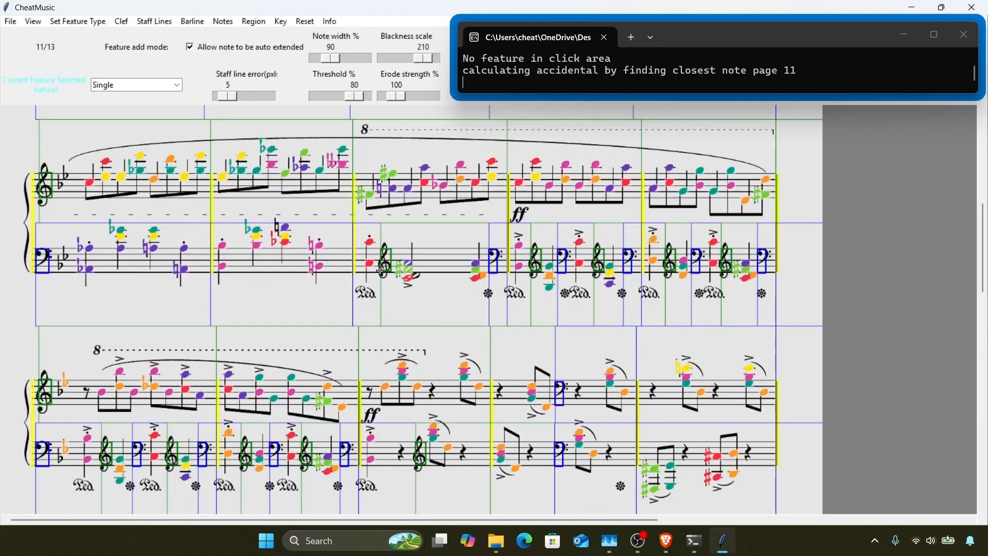
left_click(278, 233)
key("h")
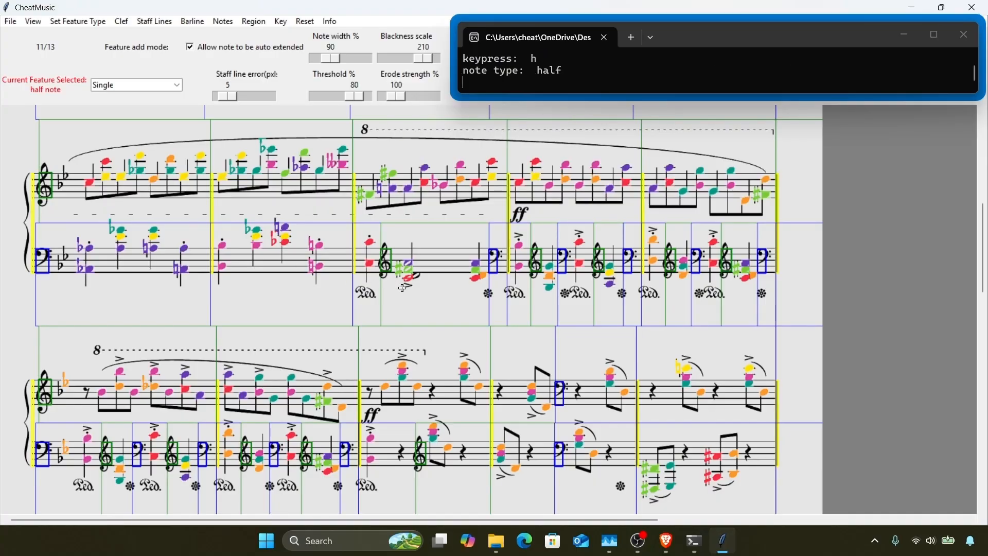
left_click(417, 275)
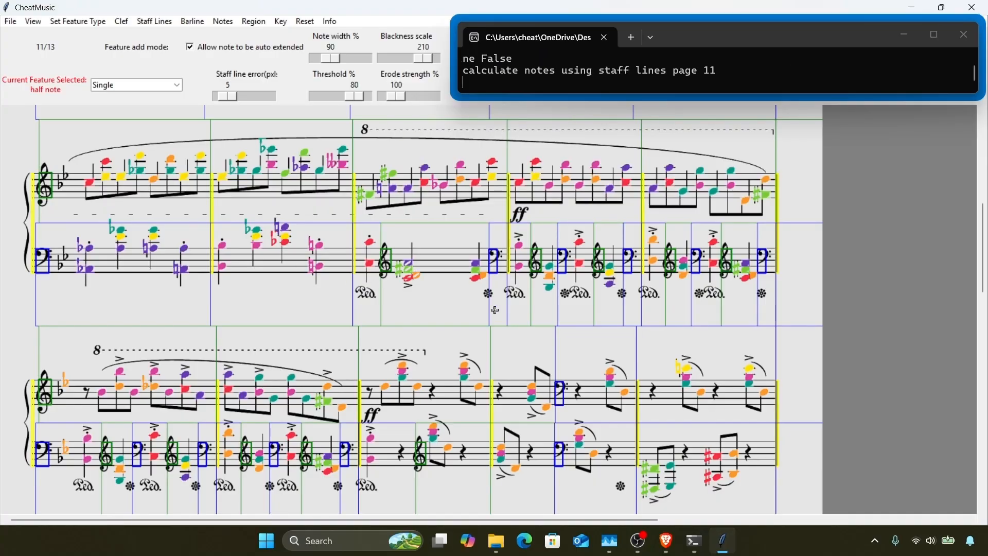
Step: Remove the key-signature flat marks from page 11's fourth and fifth systems
scroll(547, 315, "down", 3)
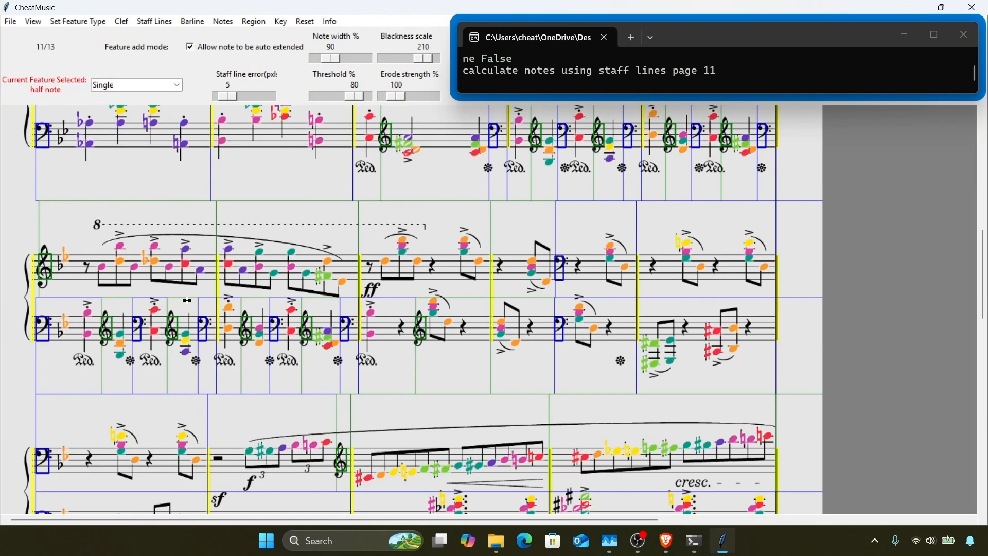
key("3")
right_click(23, 226)
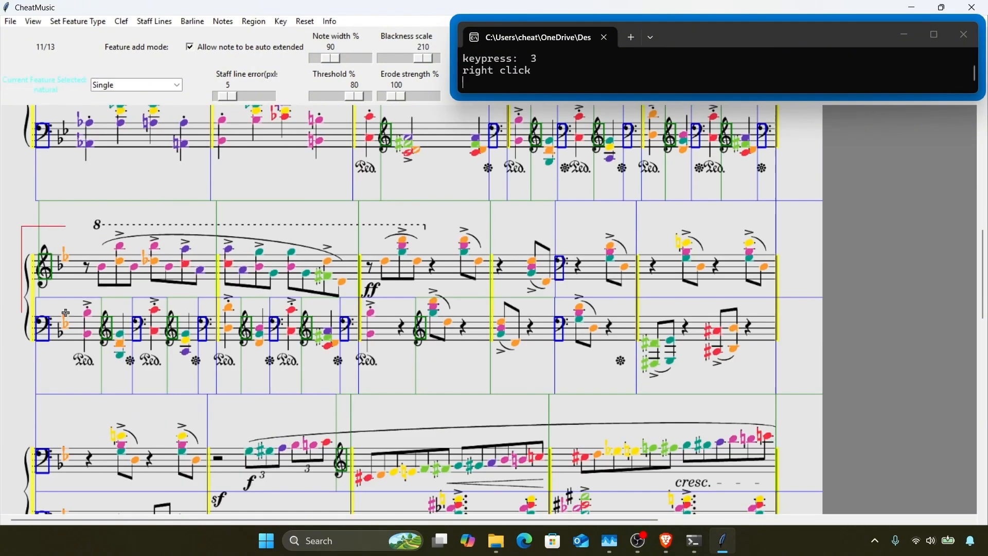
scroll(124, 355, "down", 4)
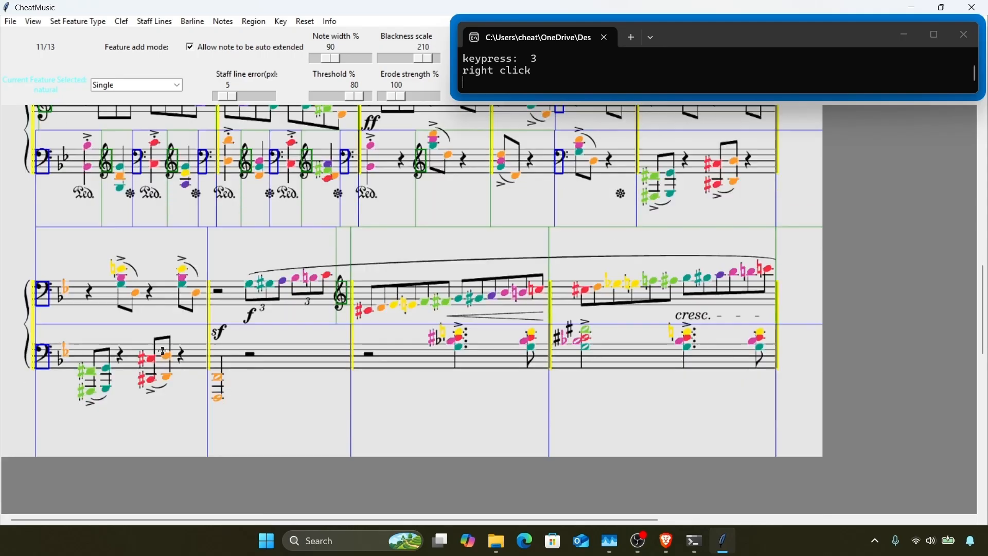
right_click(29, 257)
left_click_drag(34, 263, 81, 378)
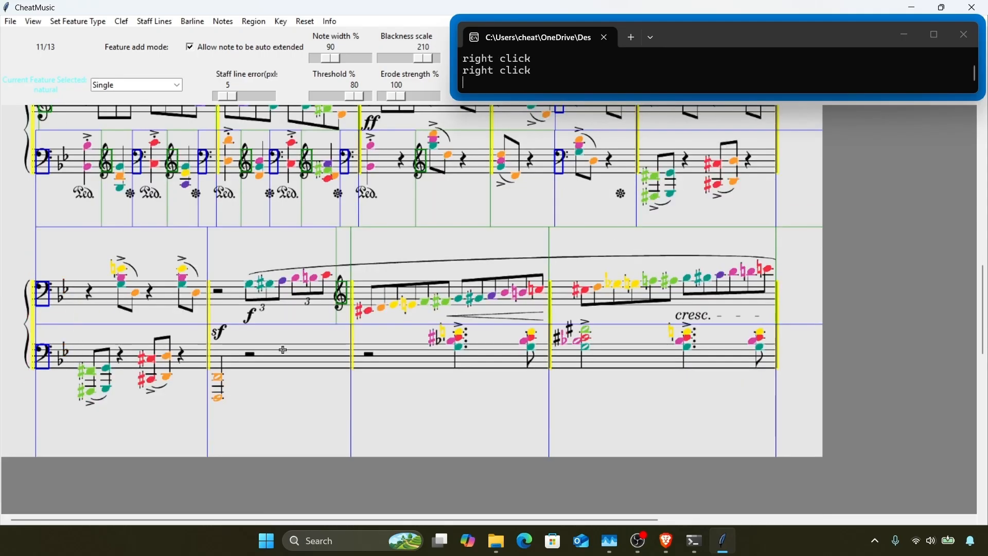
Step: Mark the missed sharps in the last bass measure of page 11's fifth system and set the lower one to C
key("2")
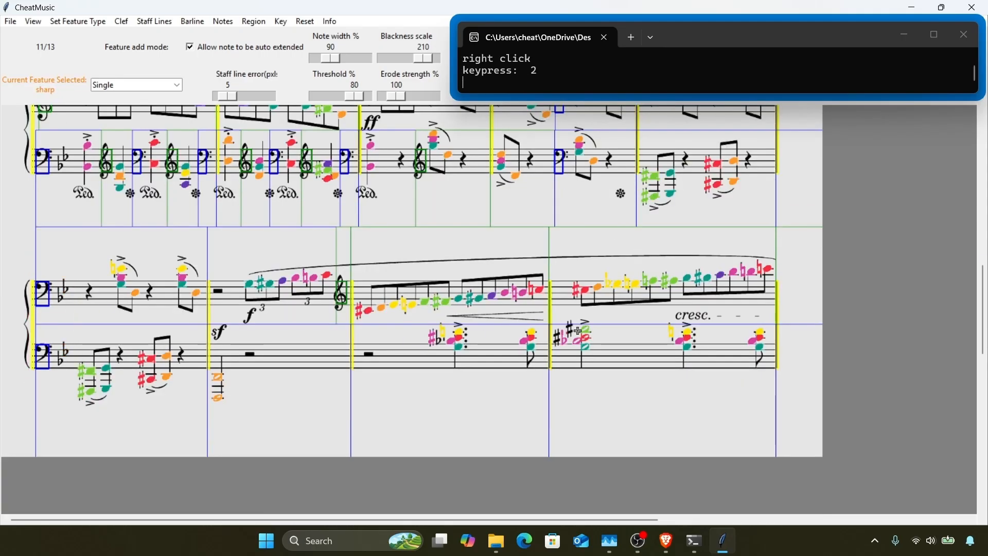
left_click(552, 336)
left_click(556, 337)
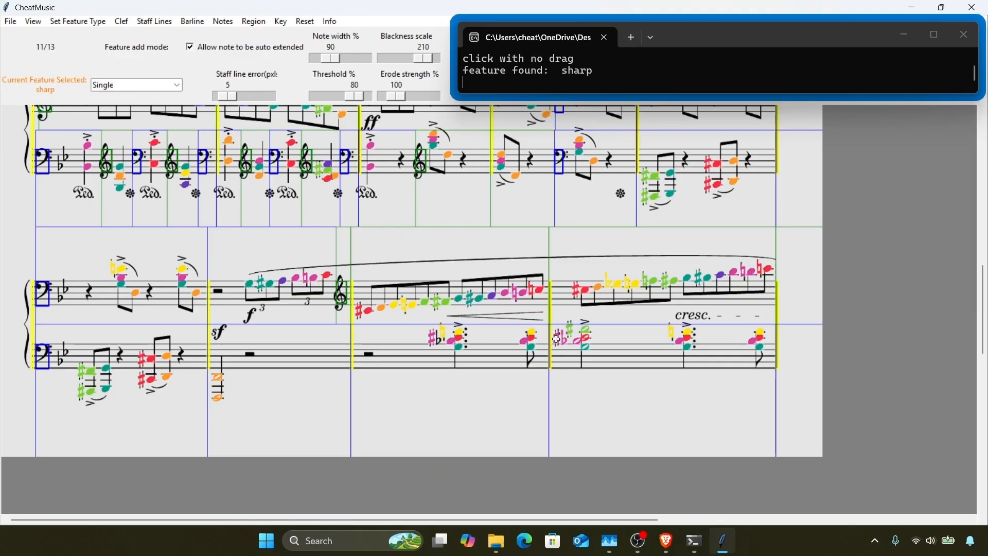
key("c")
Step: In the fifth system's third bass measure, mark the missed flat and change the adjacent sharp to C
scroll(537, 330, "down", 1)
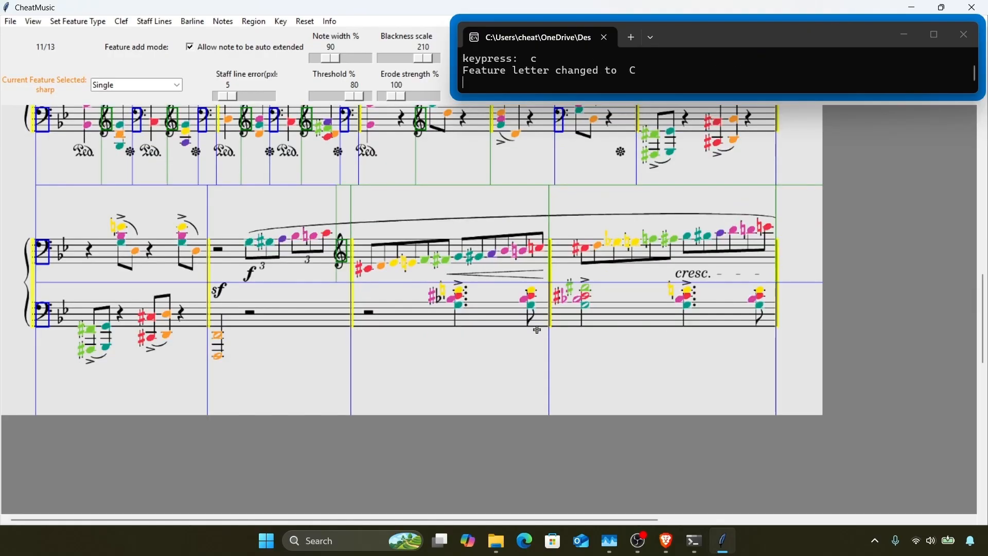
key("4")
left_click(437, 300)
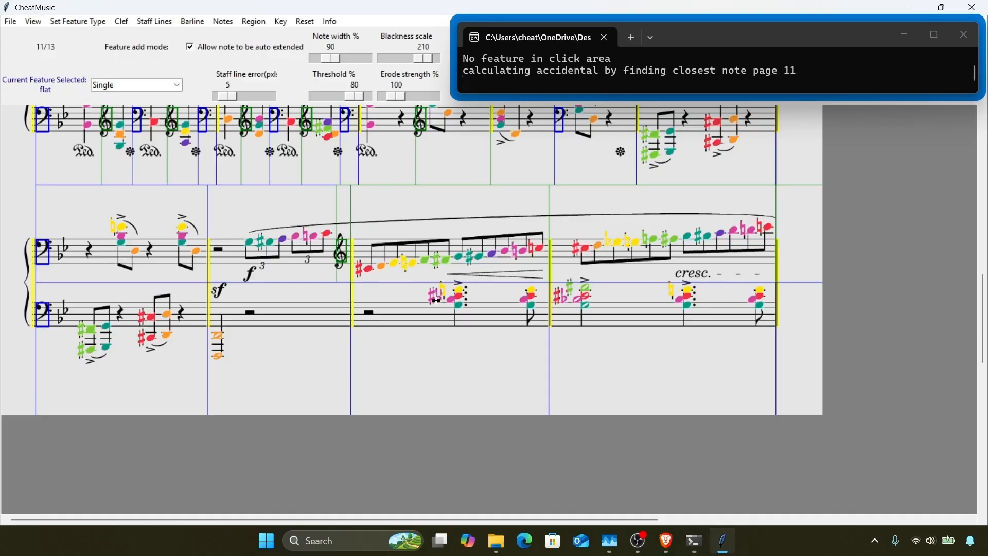
left_click(433, 298)
key("c")
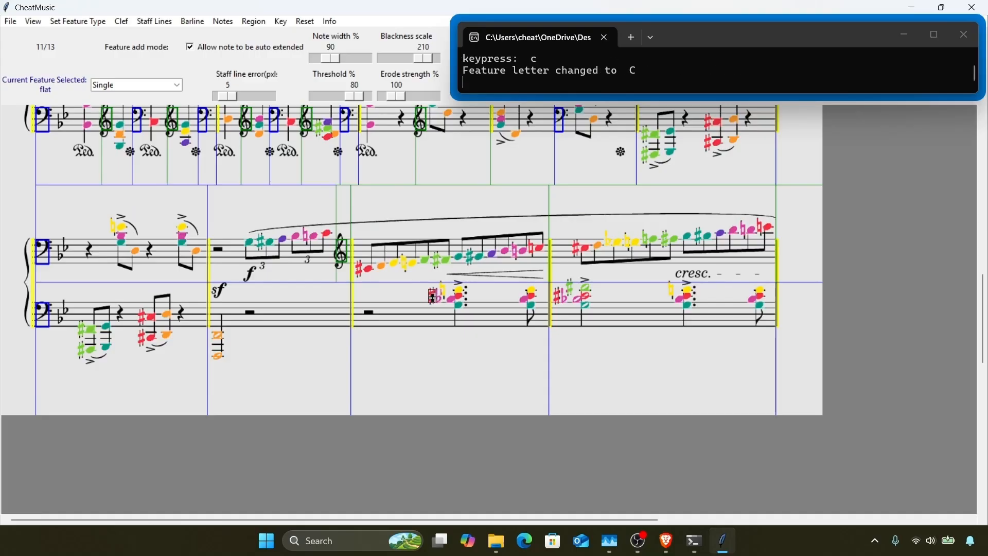
Step: Go to page 12 and remove the key-signature flat marks from the start of every system
key("Right")
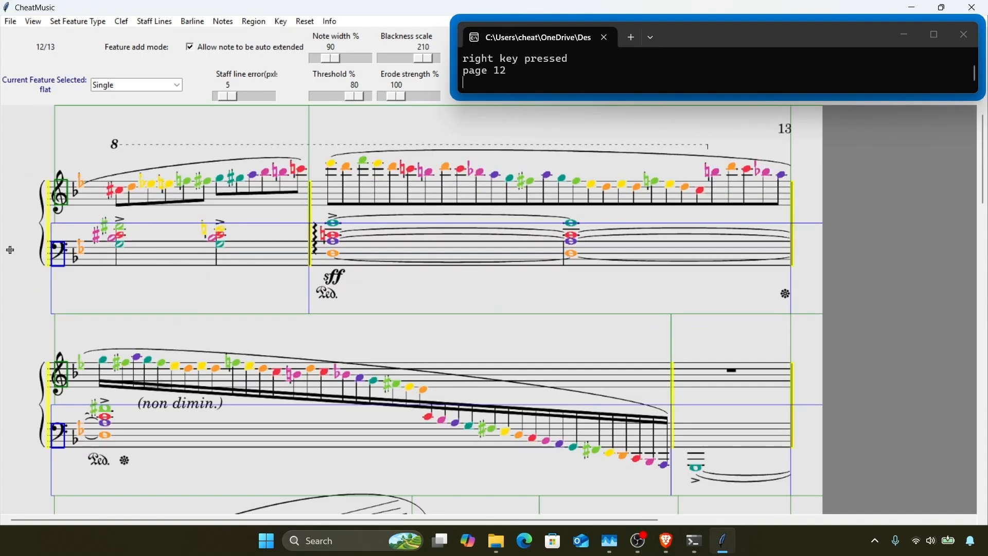
left_click_drag(50, 166, 89, 453)
scroll(90, 453, "down", 4)
scroll(90, 453, "down", 3)
left_click_drag(27, 147, 91, 355)
scroll(91, 355, "down", 5)
left_click_drag(29, 164, 93, 329)
scroll(92, 329, "down", 2)
left_click_drag(45, 209, 93, 363)
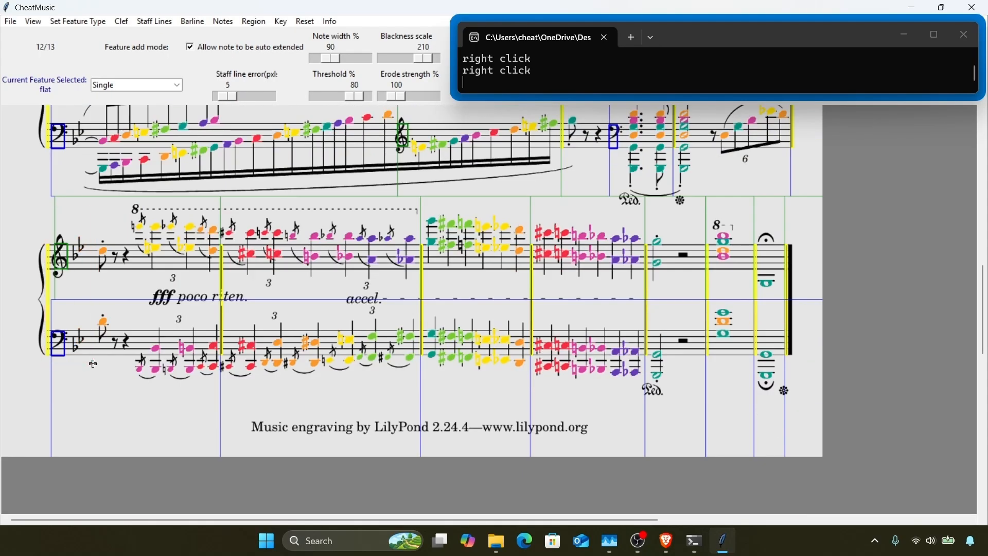
Step: Set the lower sharp in the first bass measure of page 12's first system to C
scroll(93, 363, "down", 3)
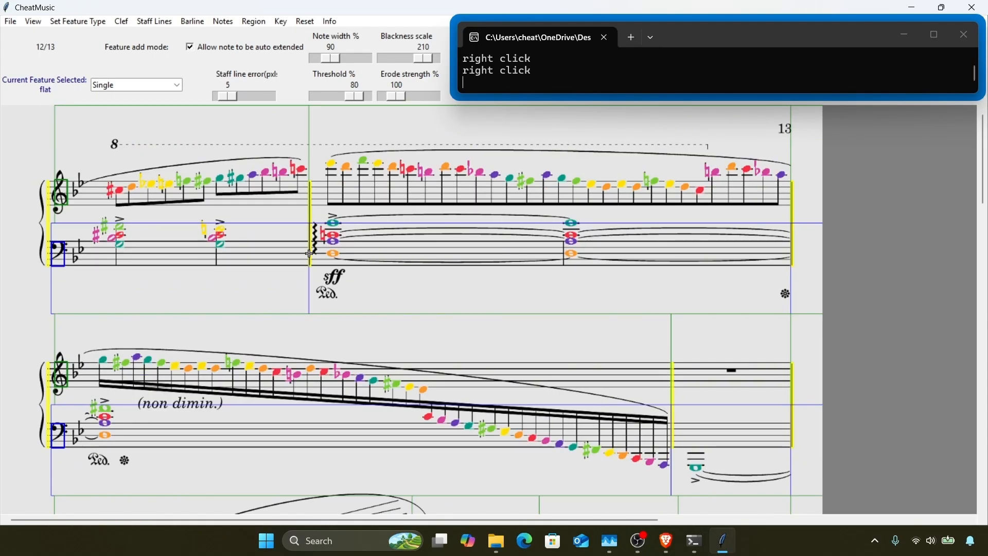
scroll(309, 253, "down", 2)
key("2")
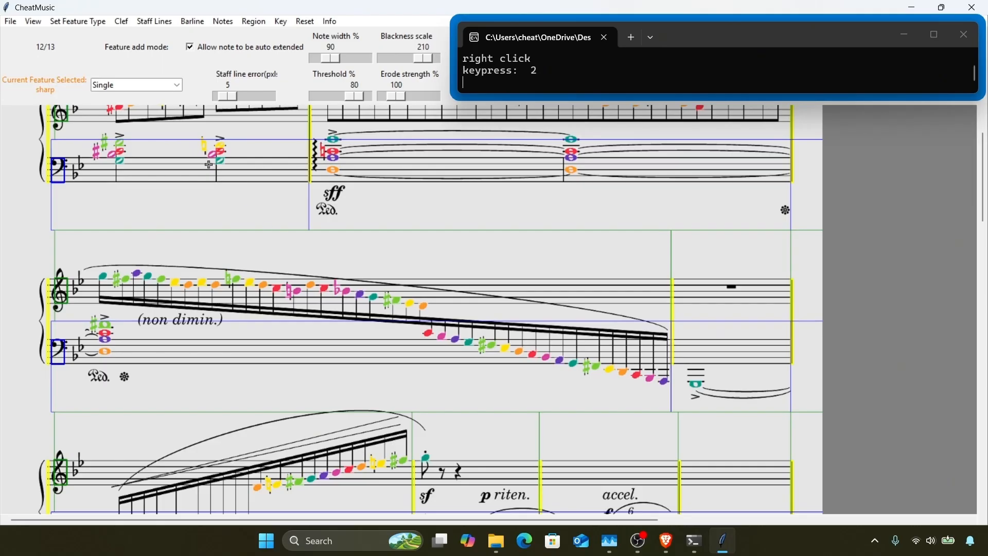
left_click(94, 152)
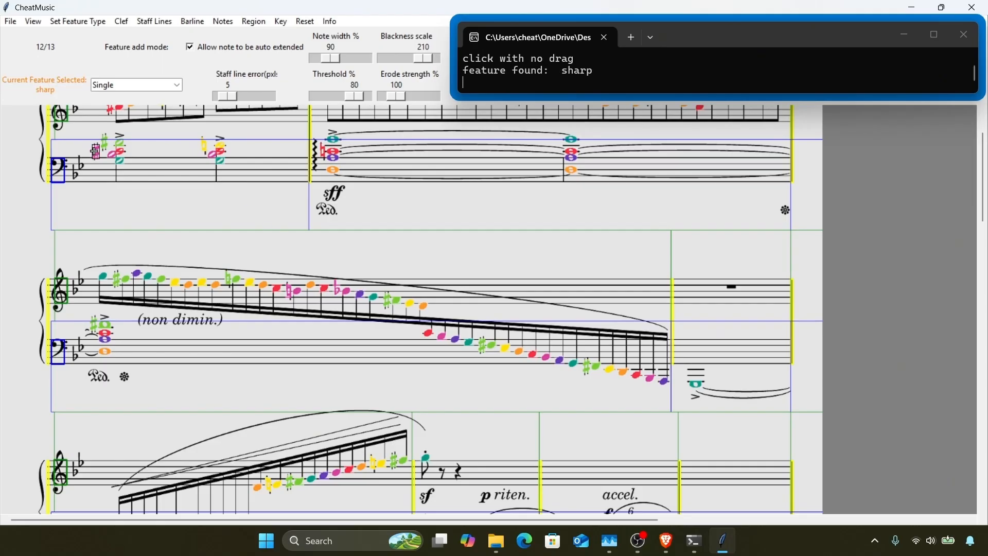
key("c")
Step: In page 12's fourth system, mark the missed natural in the first treble measure and the missed flat in the last treble measure
scroll(94, 152, "down", 2)
scroll(132, 249, "down", 3)
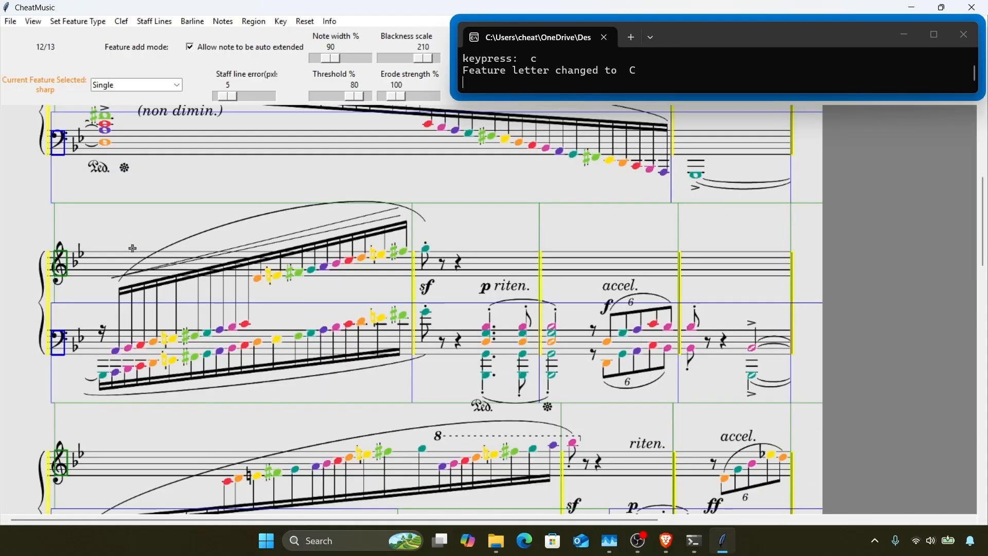
scroll(133, 249, "down", 4)
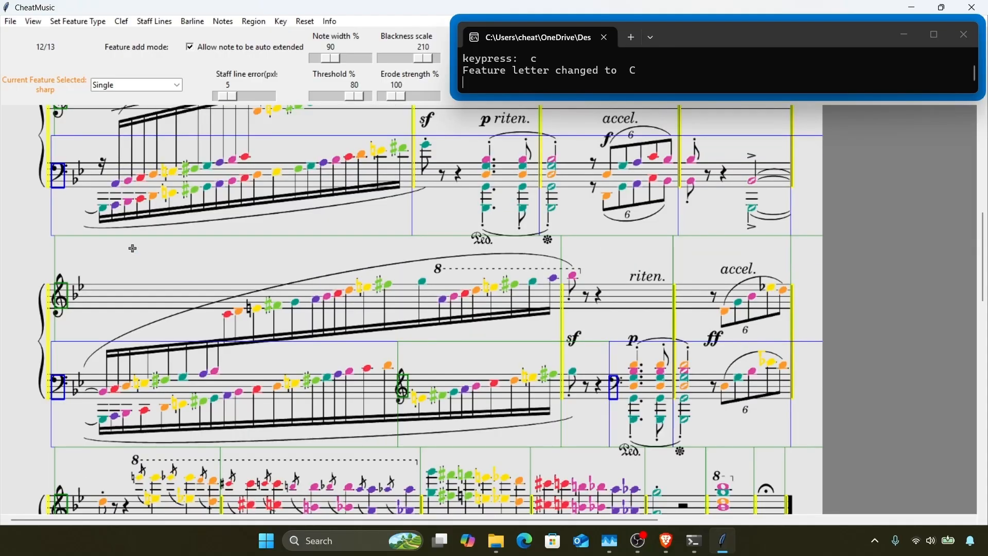
key("3")
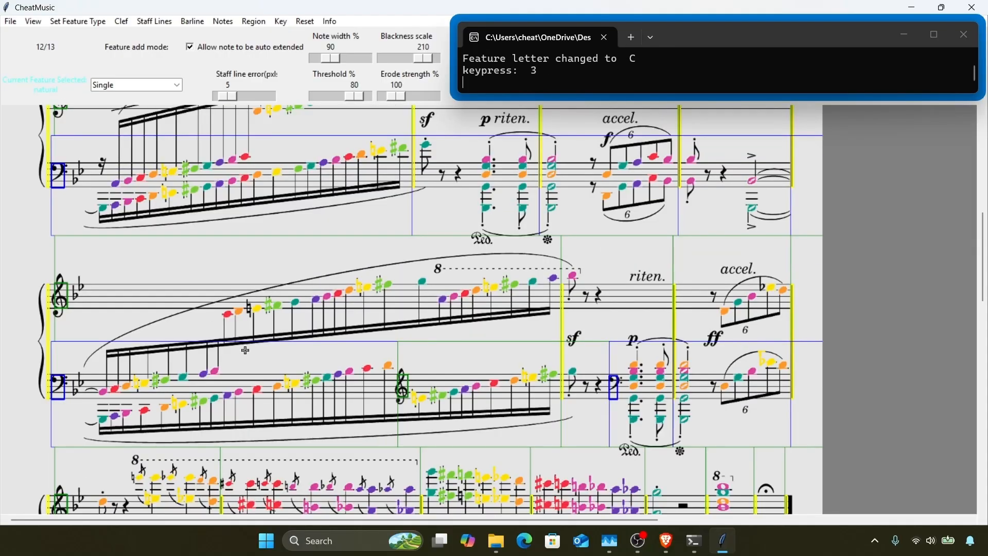
left_click(249, 311)
key("4")
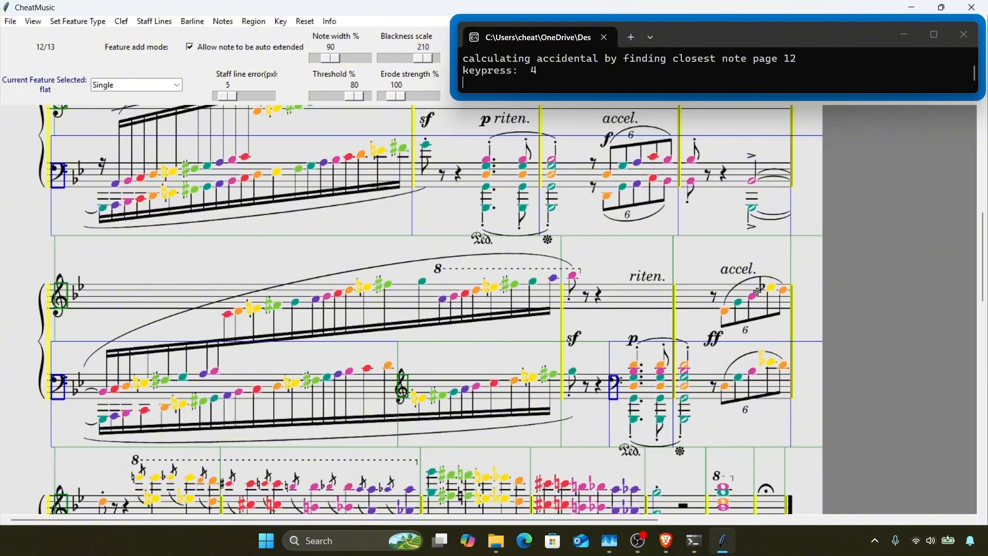
left_click(761, 288)
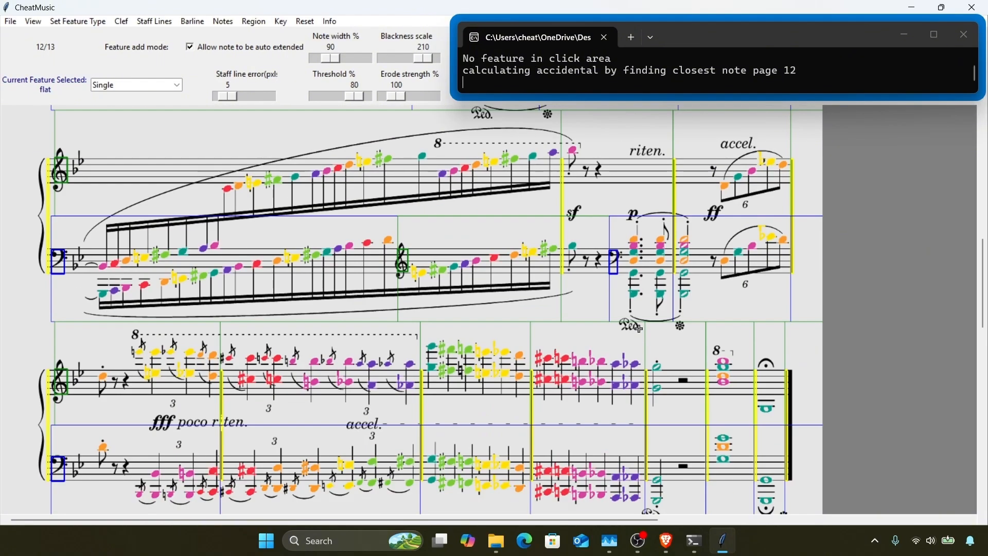
Step: Mark the missed naturals in the first two treble measures of page 12's last system
scroll(639, 328, "down", 4)
scroll(345, 364, "down", 1)
key("3")
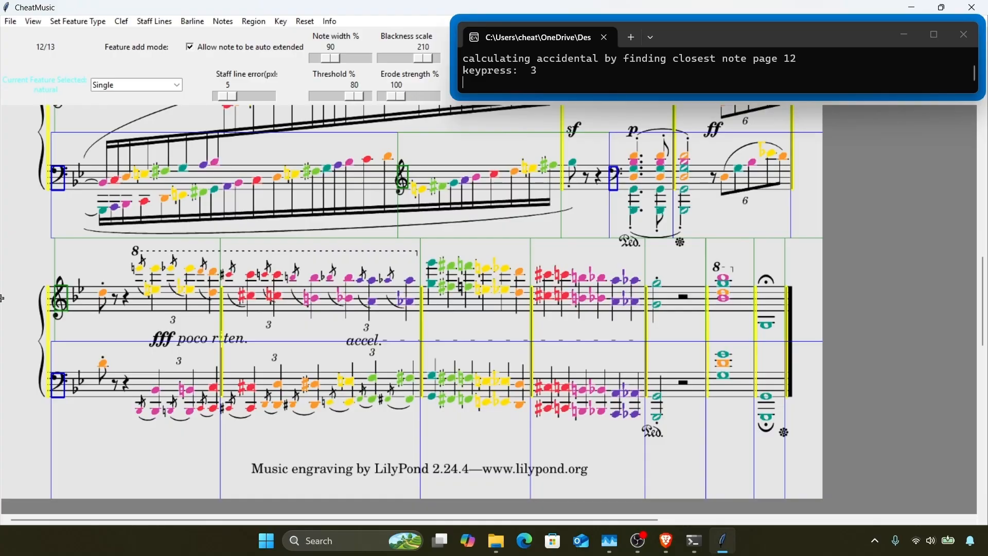
left_click(132, 268)
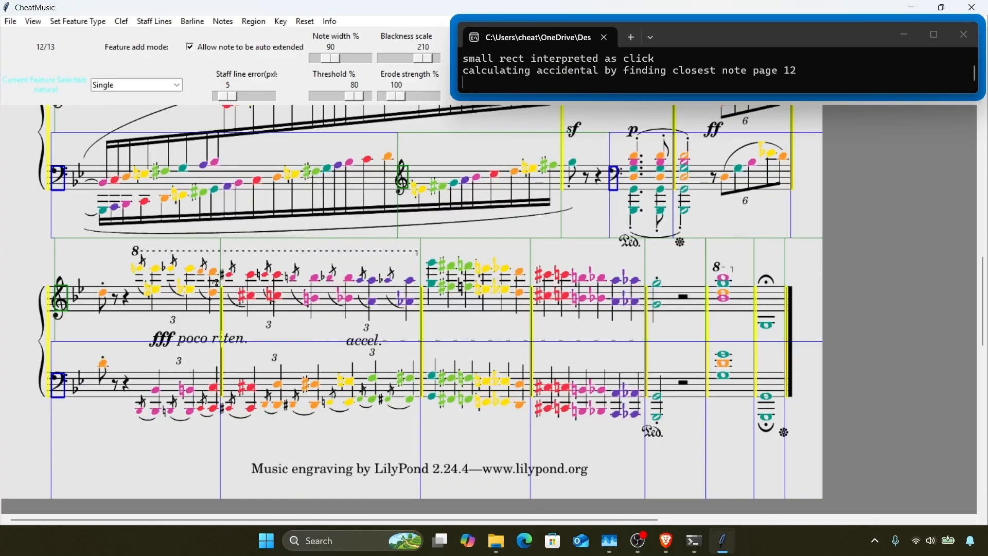
left_click(273, 279)
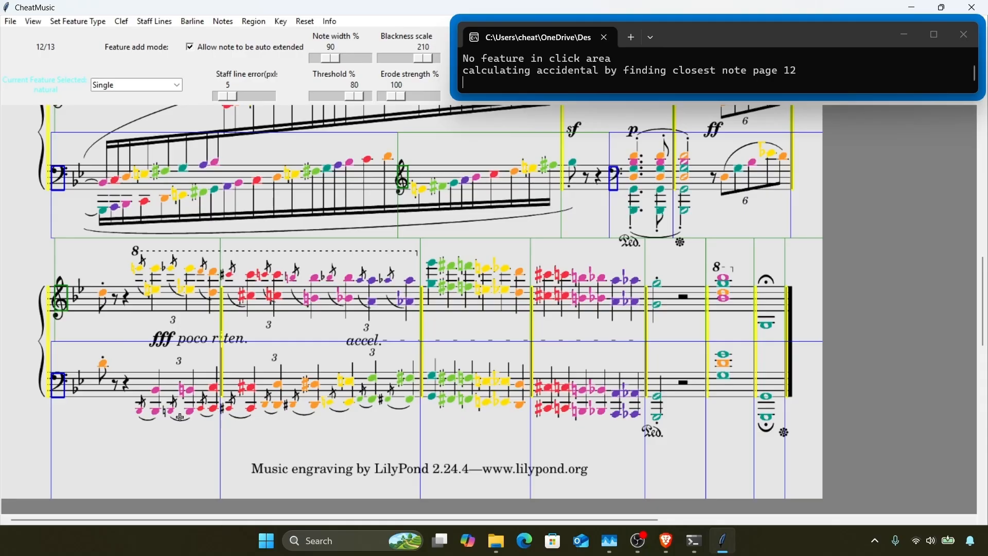
Step: Mark the missed flats in the first two treble measures of page 12's last system
key("4")
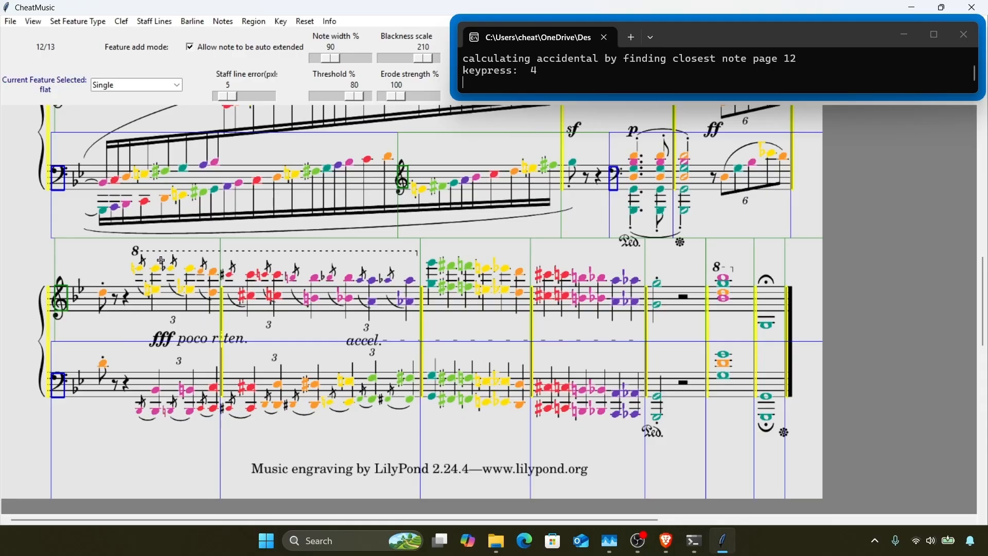
left_click_drag(161, 260, 166, 272)
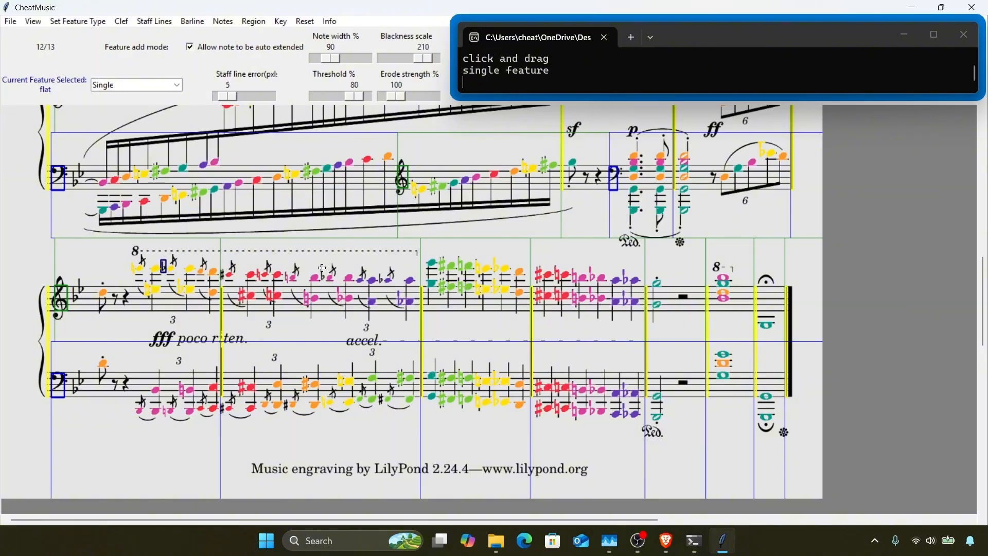
left_click_drag(320, 271, 326, 281)
right_click(286, 441)
Step: In the last system's second measure, mark the missed sharp at the treble start and the three missed bass sharps
key("2")
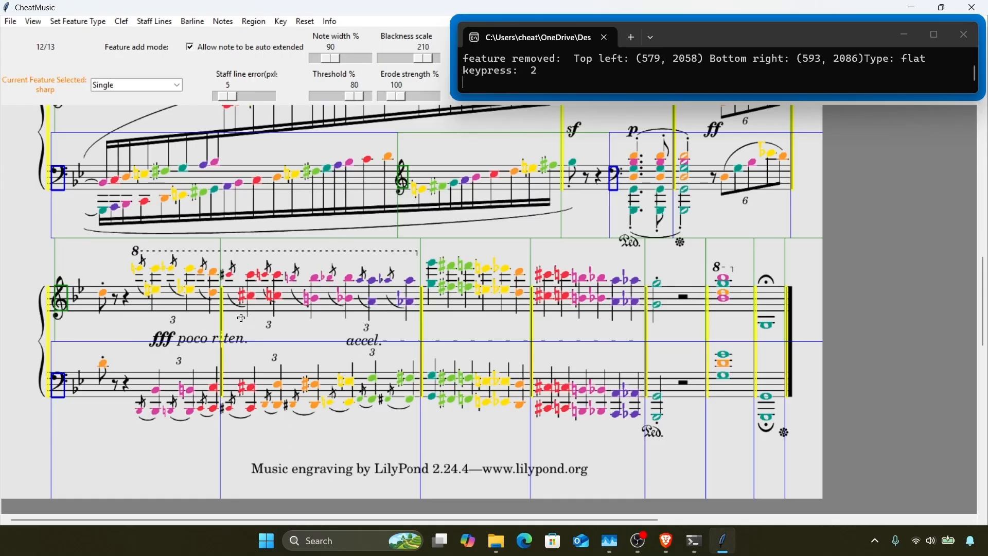
left_click_drag(221, 269, 224, 281)
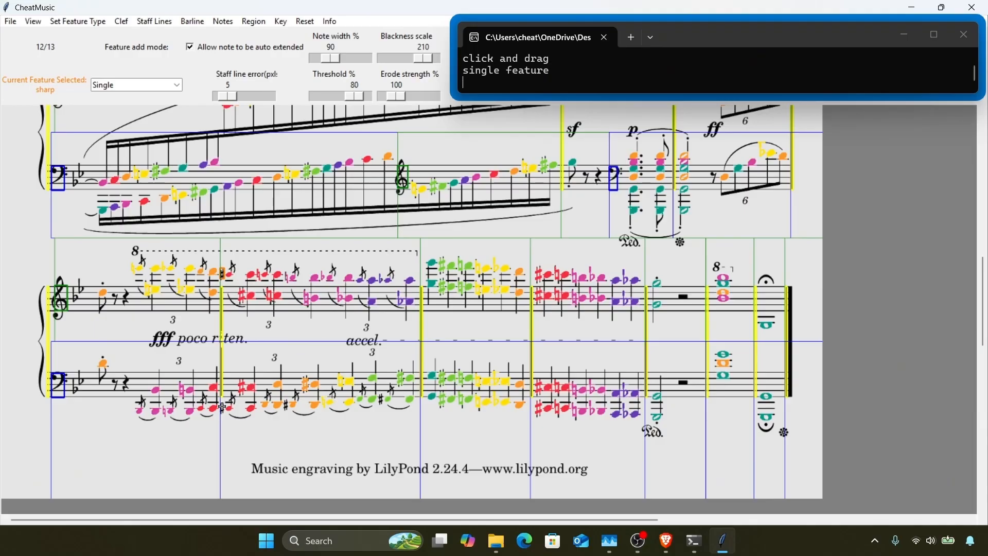
left_click_drag(224, 415, 220, 401)
left_click_drag(284, 411, 288, 400)
left_click_drag(377, 395, 382, 407)
right_click(452, 454)
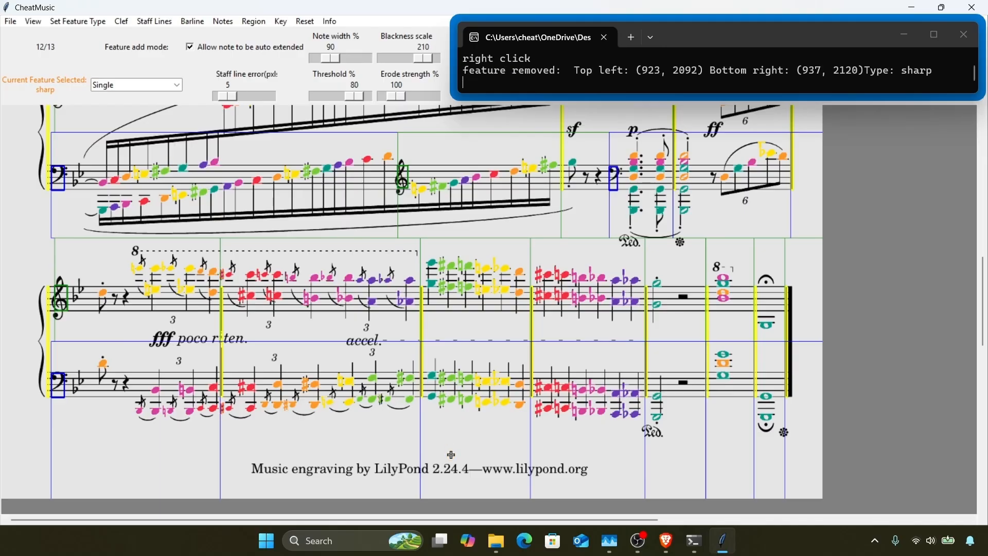
Step: Go to page 0 and calculate the note accidentals with the add mode set to "Current page and next"
scroll(451, 454, "up", 8)
scroll(451, 455, "down", 5)
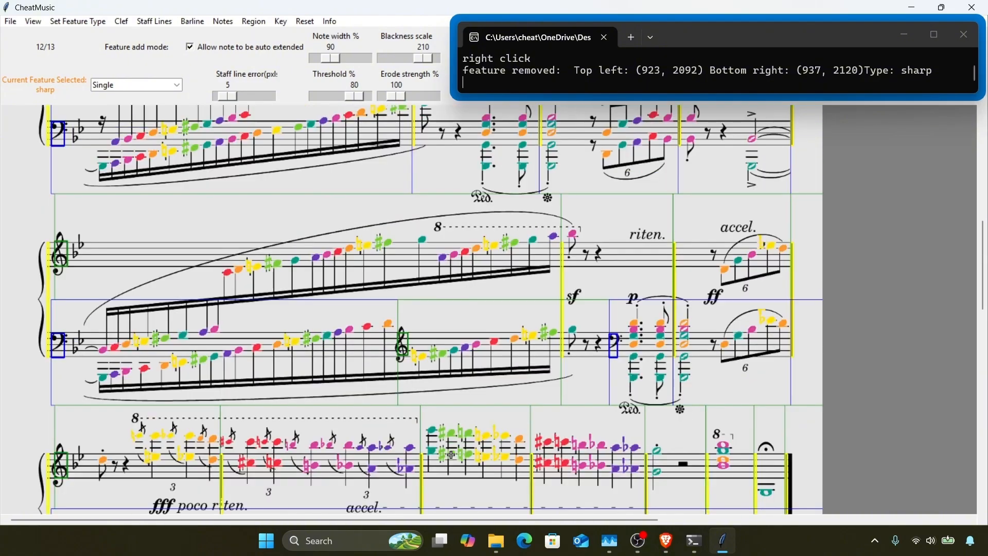
scroll(451, 455, "up", 5)
key("Right")
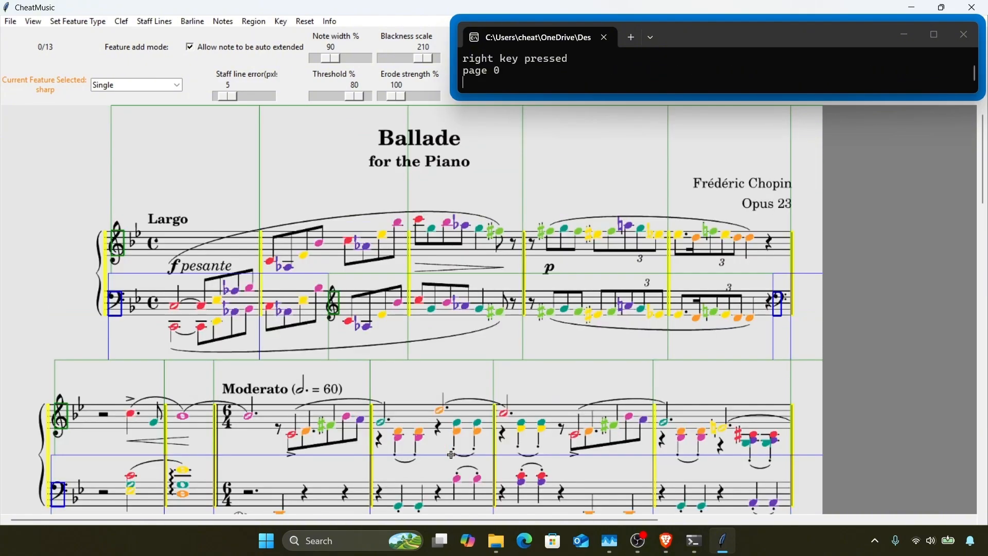
key("F9")
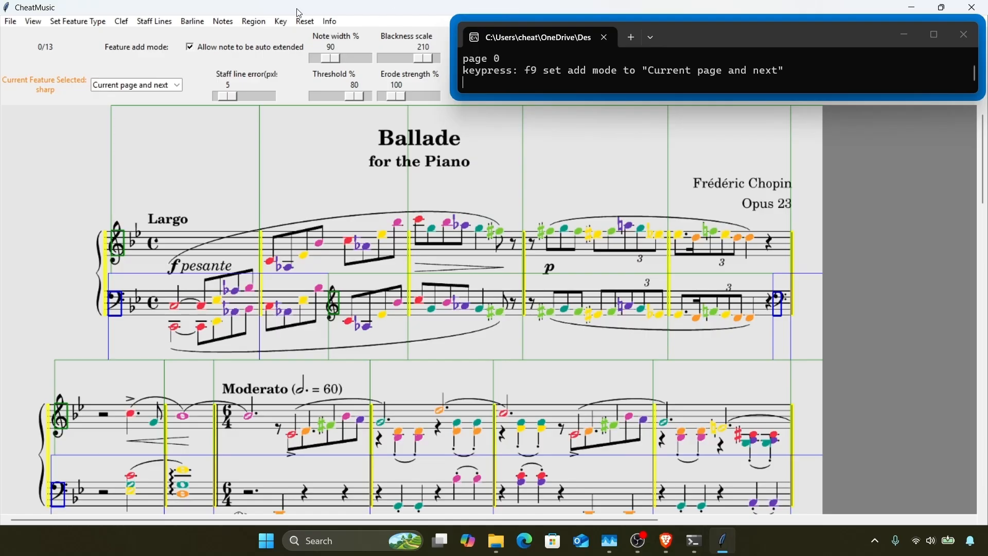
left_click(253, 23)
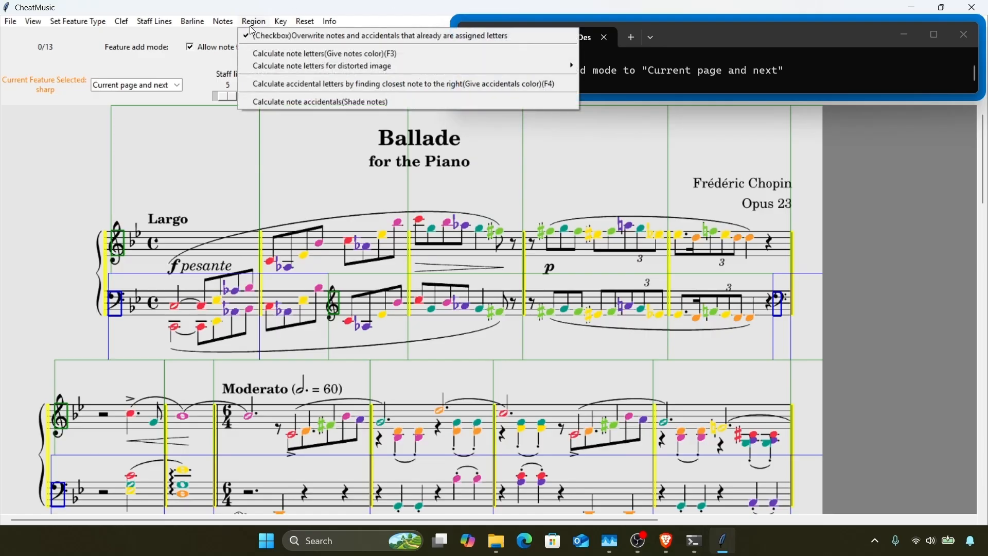
left_click(300, 103)
key("Return")
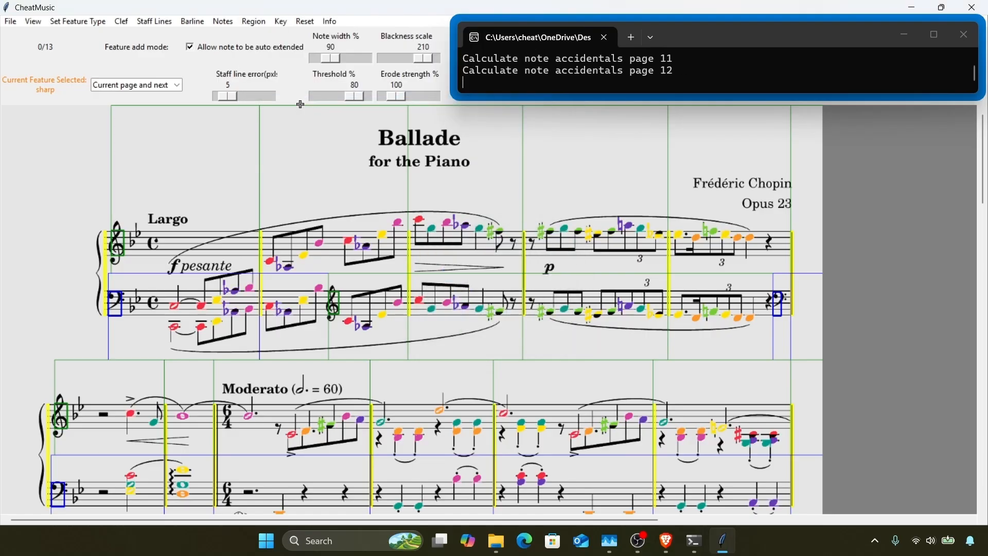
Step: Switch the add mode back to Single and set the key of page 0 to 2 flats
key("o")
key("o")
key("F12")
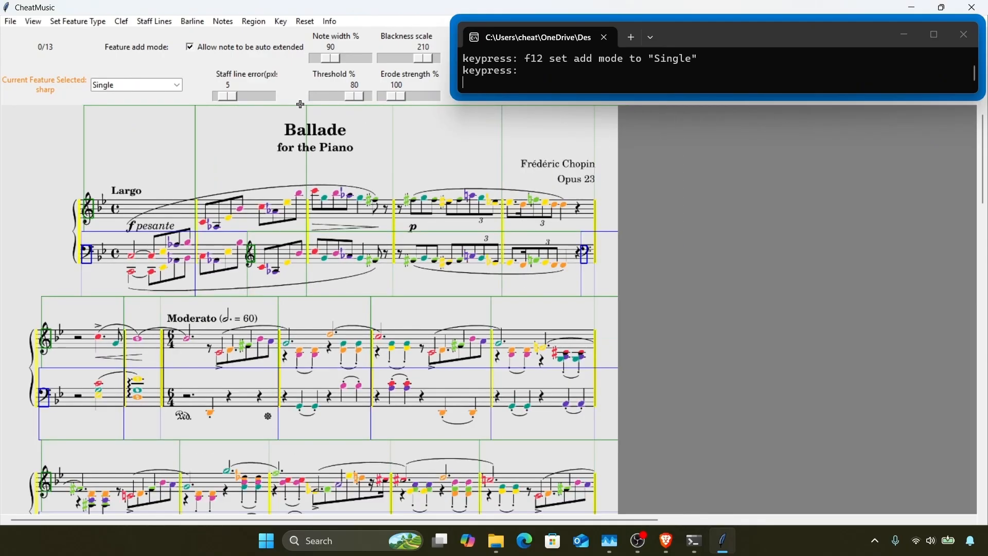
key("k")
left_click(281, 21)
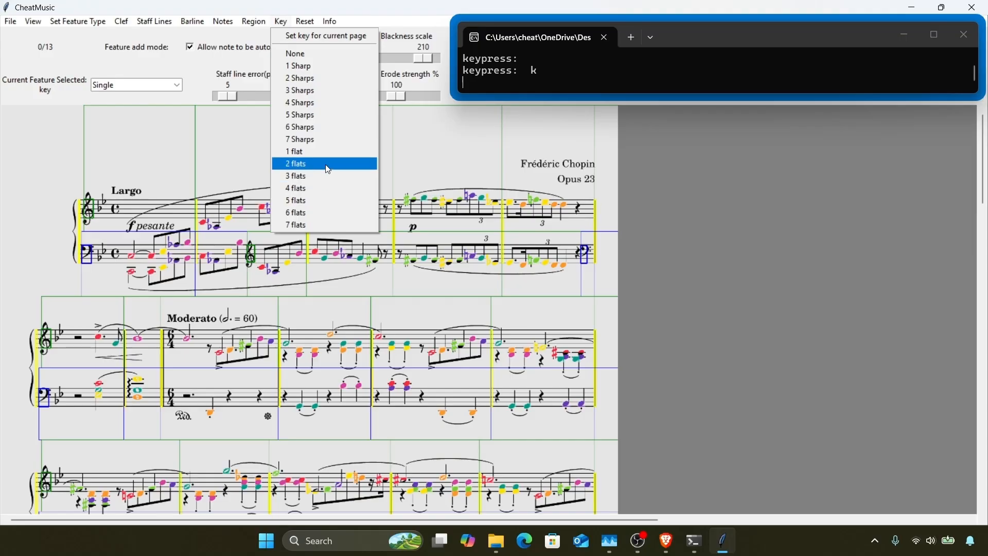
left_click(327, 164)
left_click(280, 23)
left_click(283, 34)
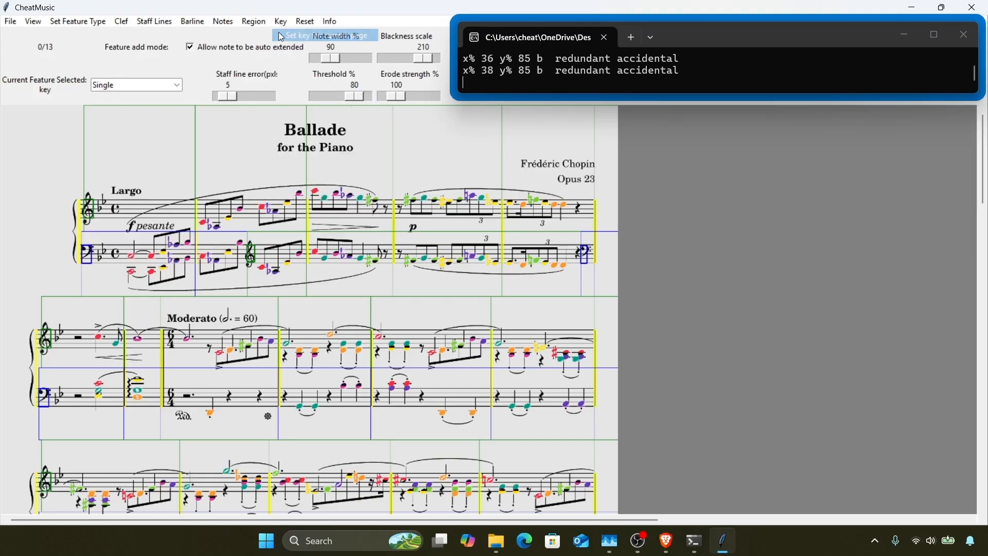
scroll(285, 187, "down", 3)
Step: Apply the 2 flats key to pages 1 and 2
key("Right")
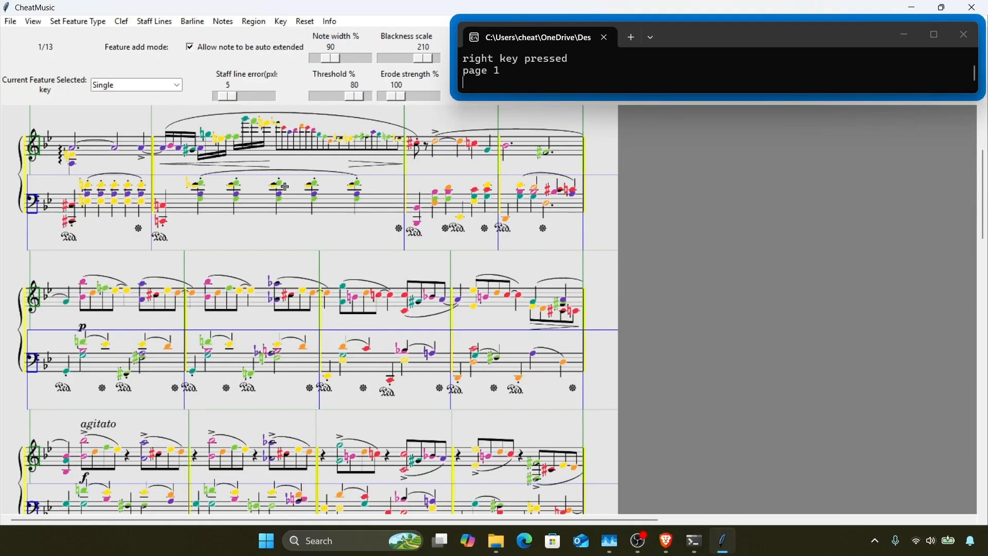
left_click(280, 23)
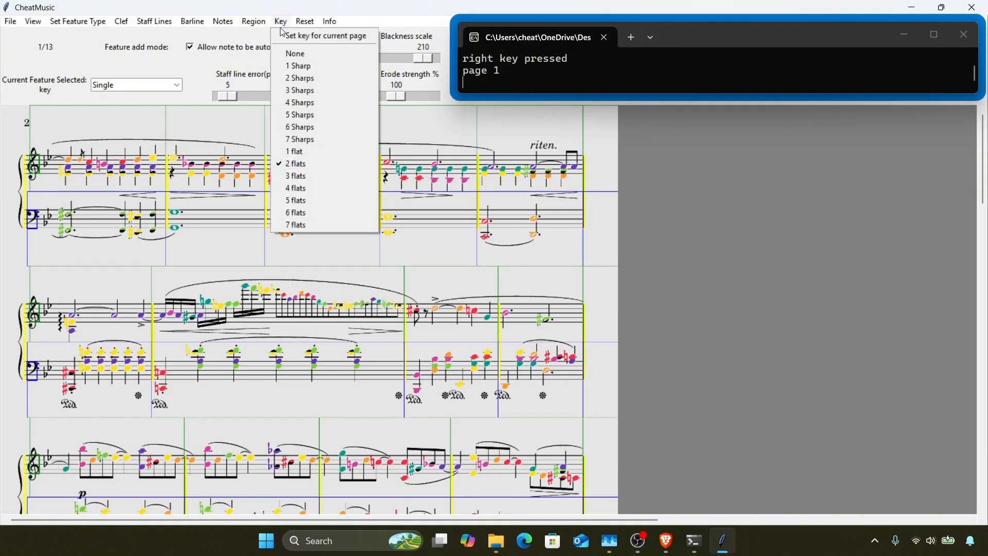
left_click(283, 34)
key("Right")
scroll(223, 276, "down", 5)
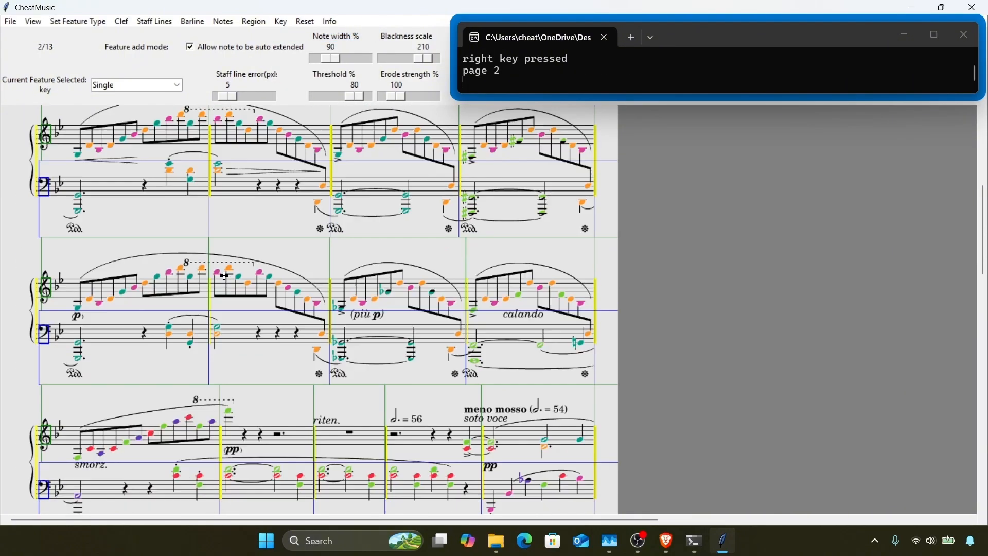
left_click(281, 21)
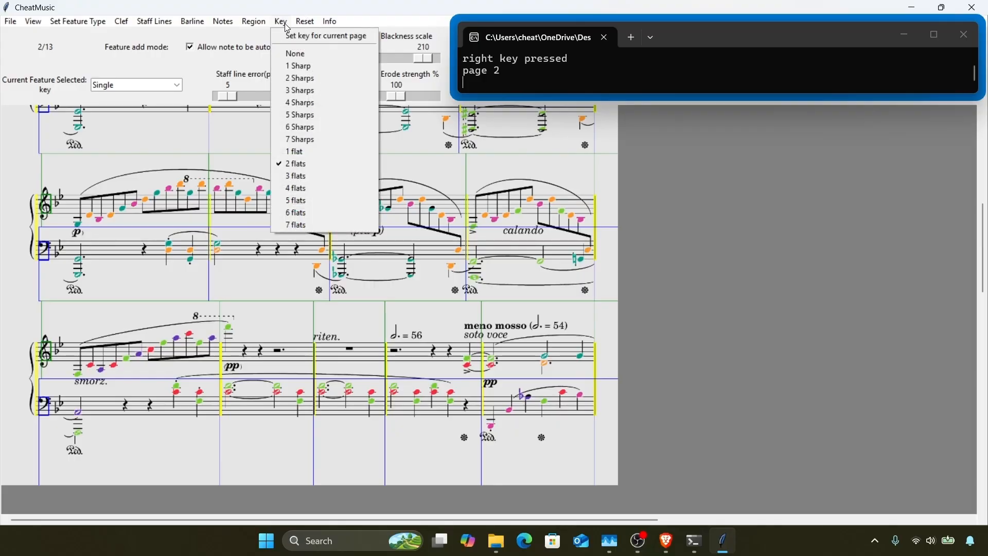
left_click(286, 35)
Step: Apply the 2 flats key to pages 3 and 4
key("Right")
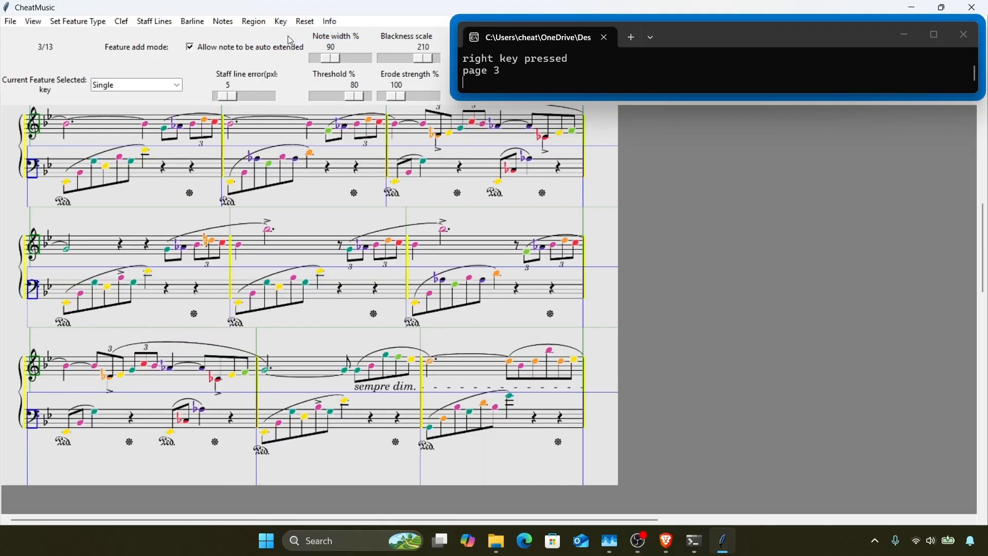
scroll(260, 133, "up", 5)
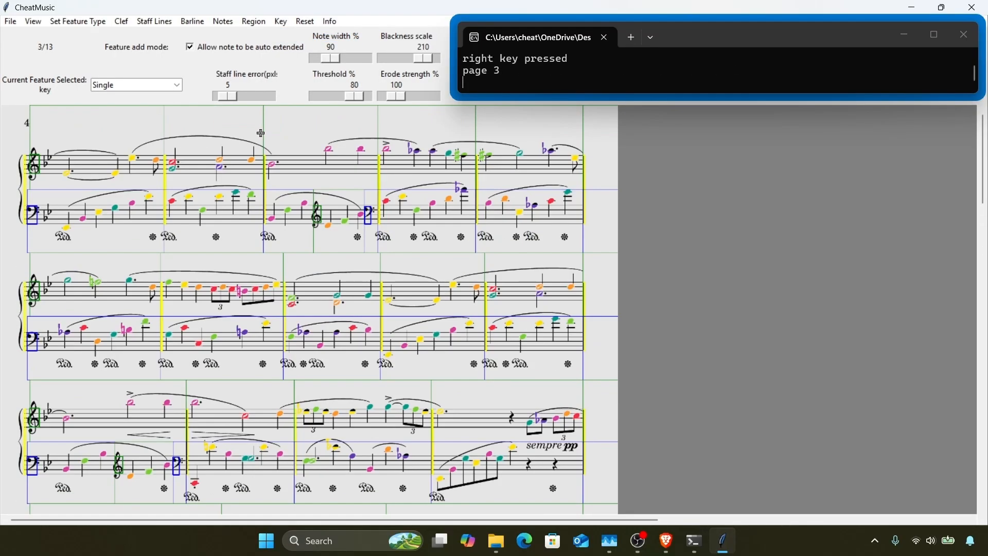
left_click(280, 21)
left_click(287, 34)
key("Right")
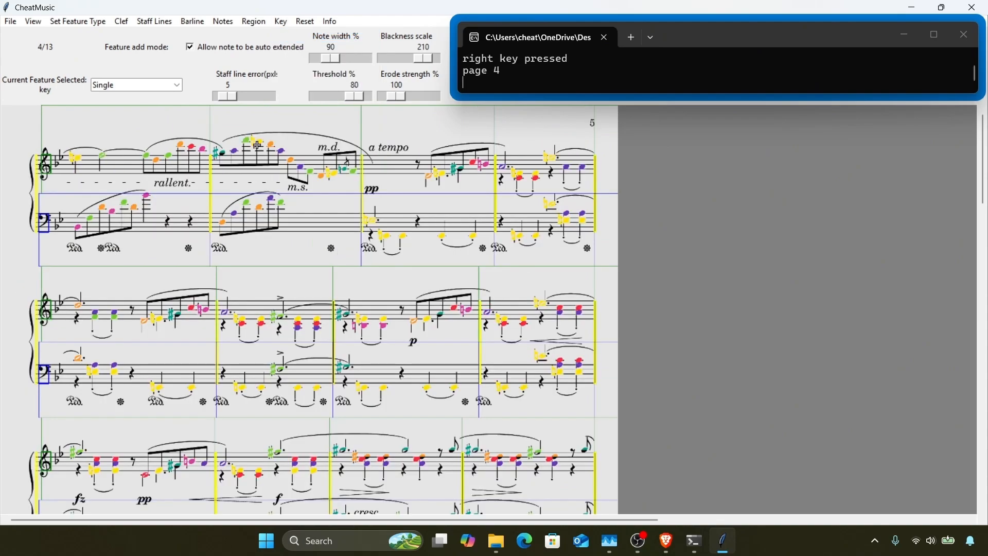
scroll(257, 145, "down", 8)
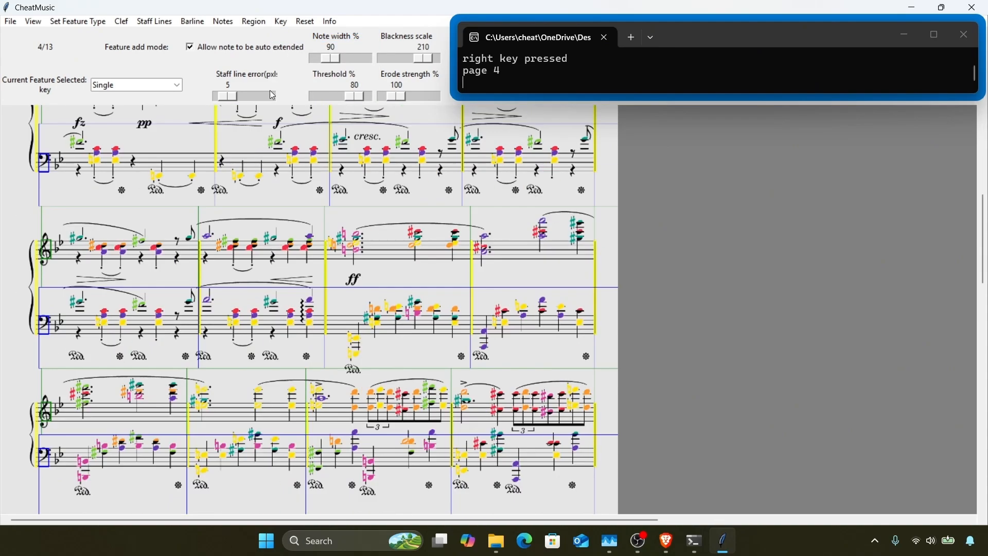
left_click(280, 22)
left_click(284, 34)
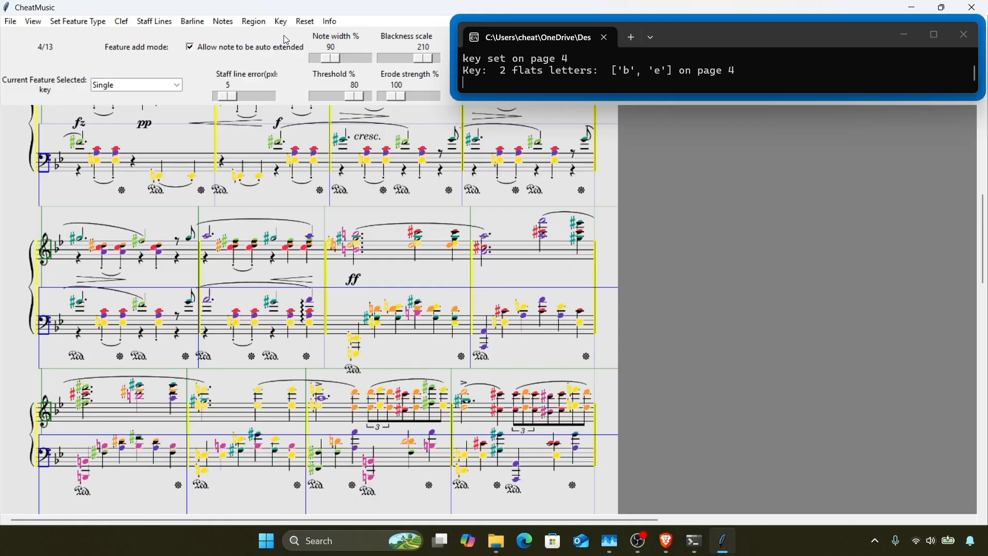
Step: Apply the 2 flats key to page 5 and move on to page 6
key("Right")
scroll(247, 144, "up", 6)
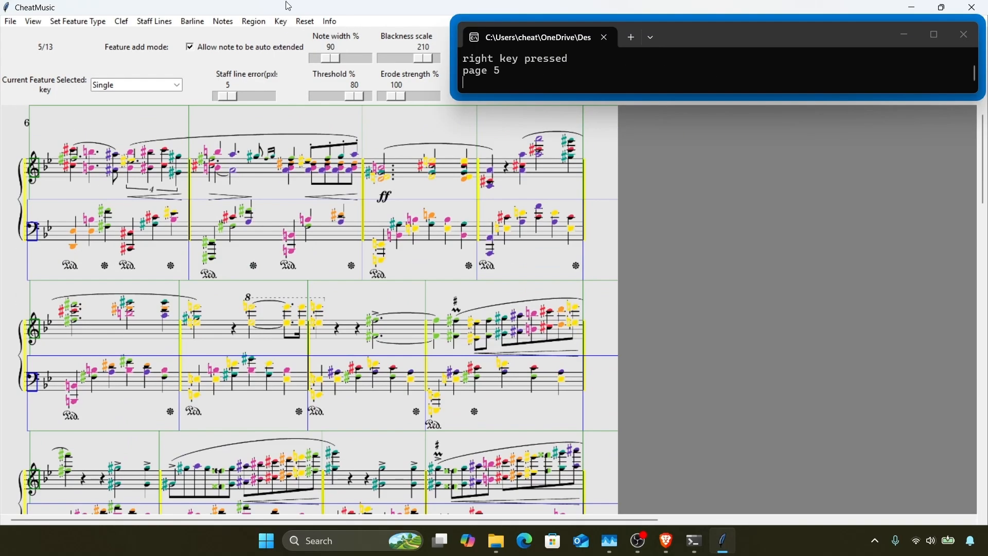
left_click(280, 21)
left_click(284, 34)
key("Right")
scroll(266, 174, "down", 10)
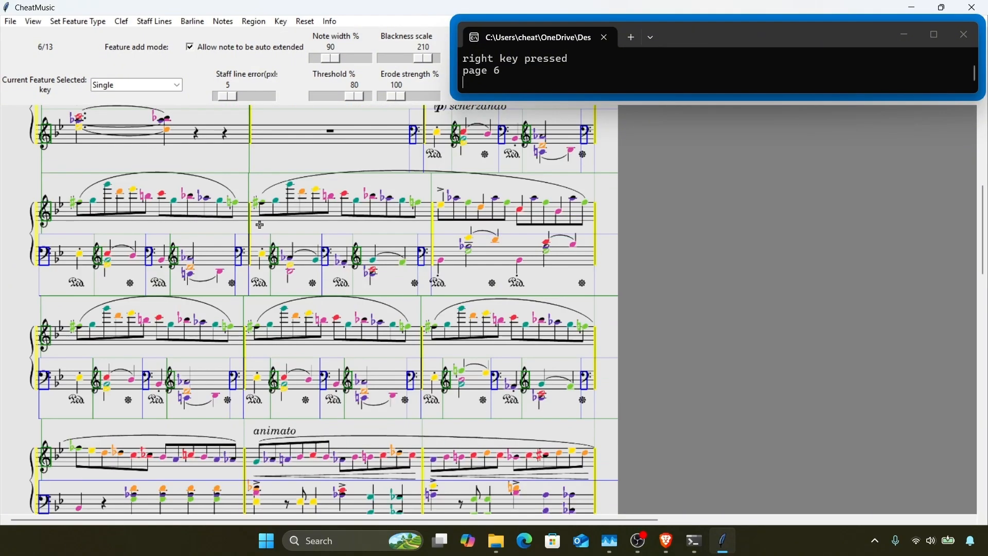
Step: Apply the 2 flats key to pages 6 and 7
left_click(281, 21)
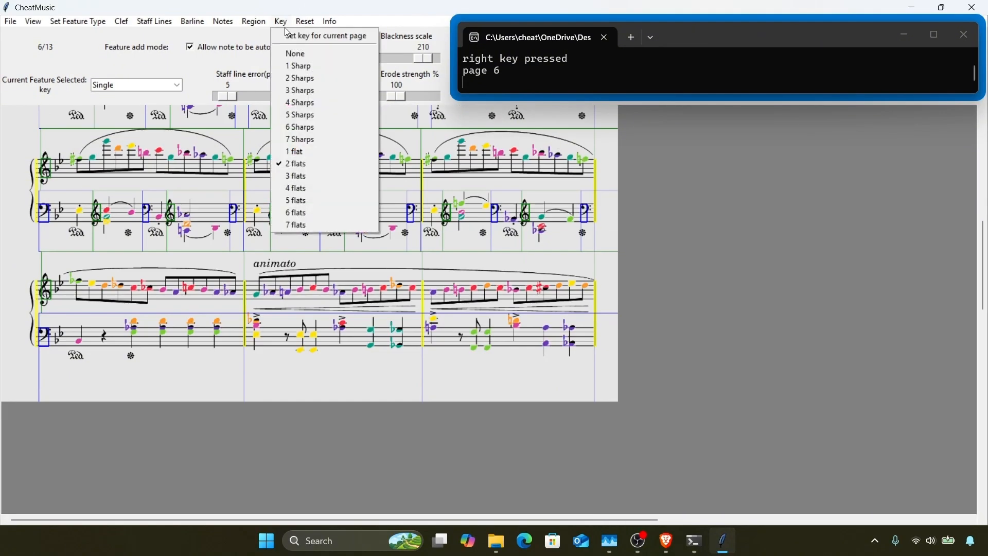
left_click(285, 33)
key("Right")
scroll(239, 147, "up", 10)
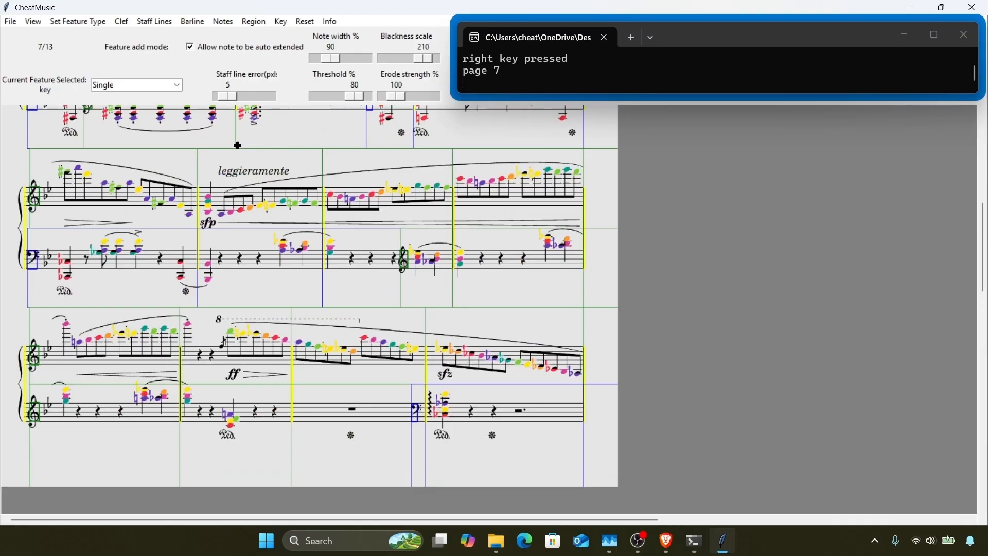
left_click(281, 21)
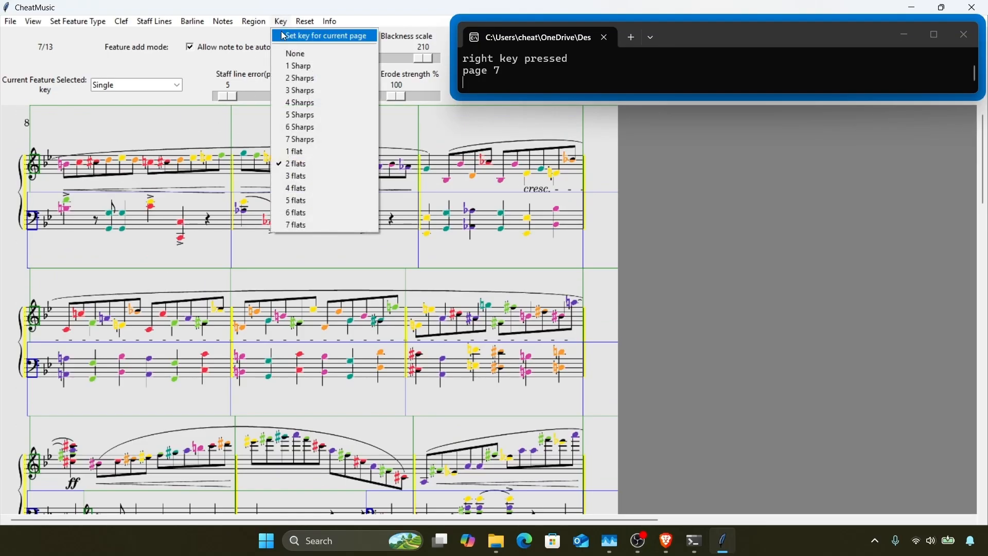
left_click(284, 35)
key("Right")
Step: Apply the 2 flats key to pages 8 and 9
scroll(206, 287, "down", 10)
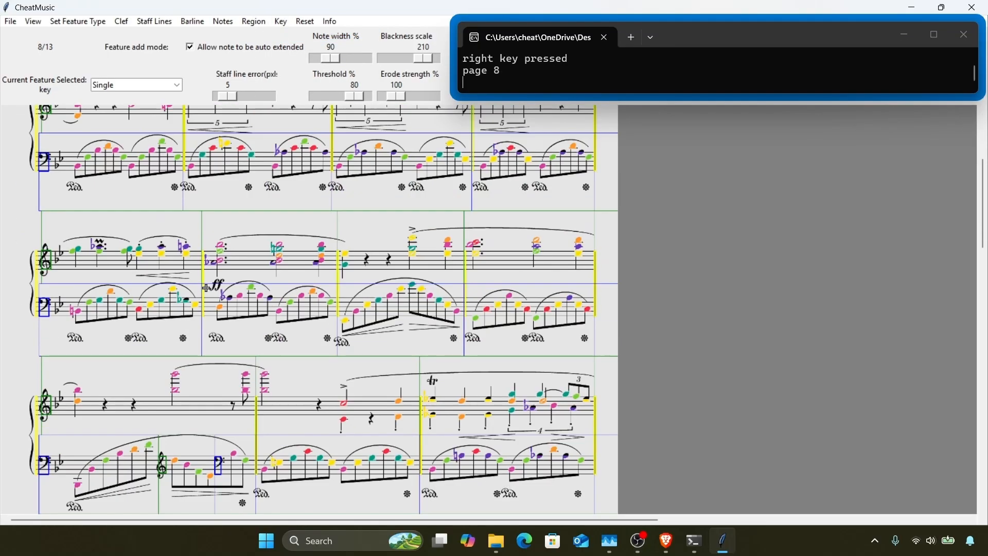
left_click(281, 21)
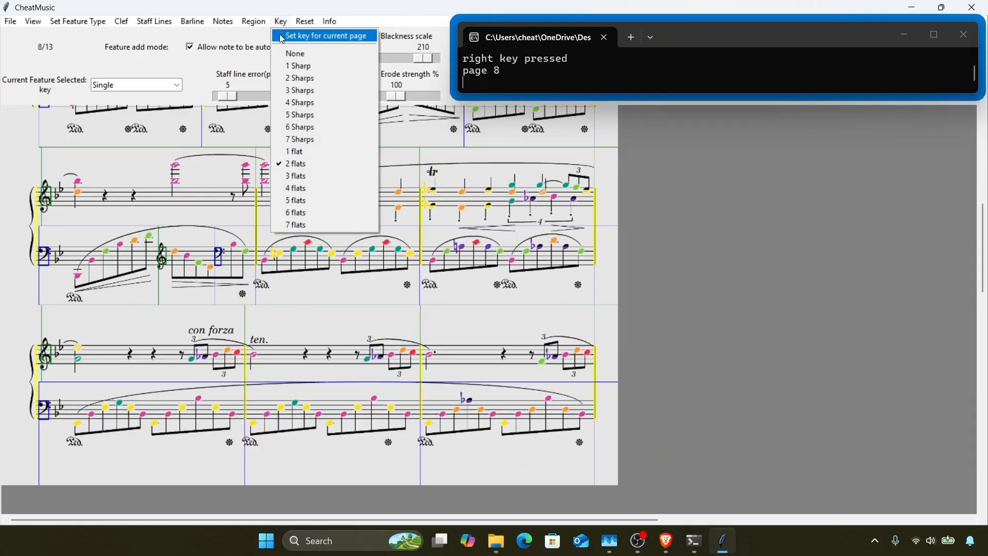
left_click(280, 35)
key("Right")
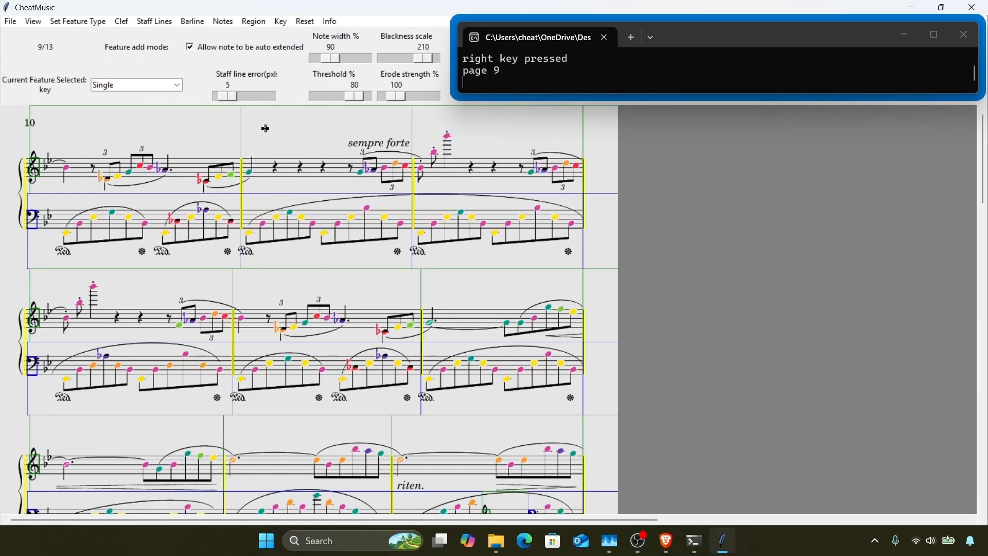
left_click(281, 21)
left_click(284, 36)
key("Right")
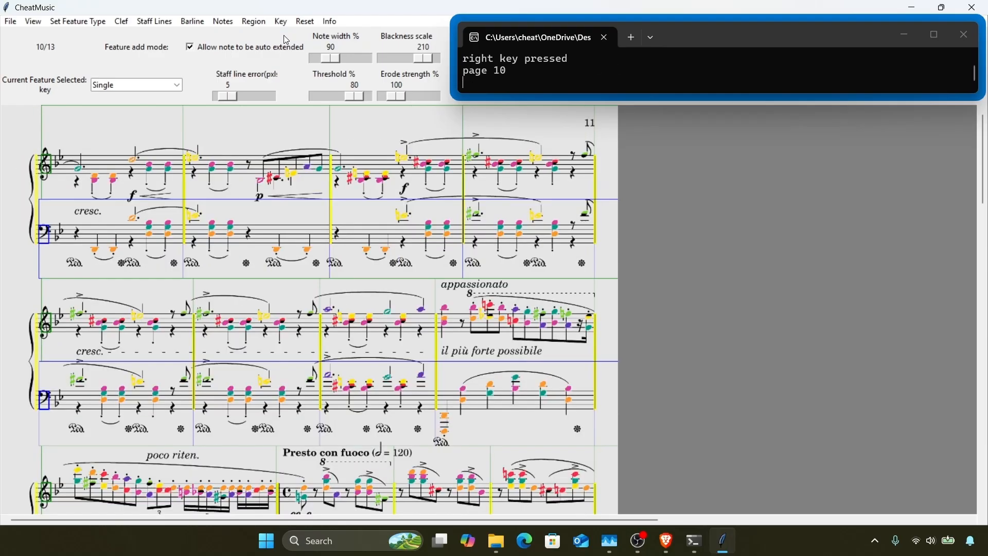
Step: Apply the 2 flats key to pages 10 and 11
scroll(251, 184, "down", 5)
scroll(251, 185, "down", 3)
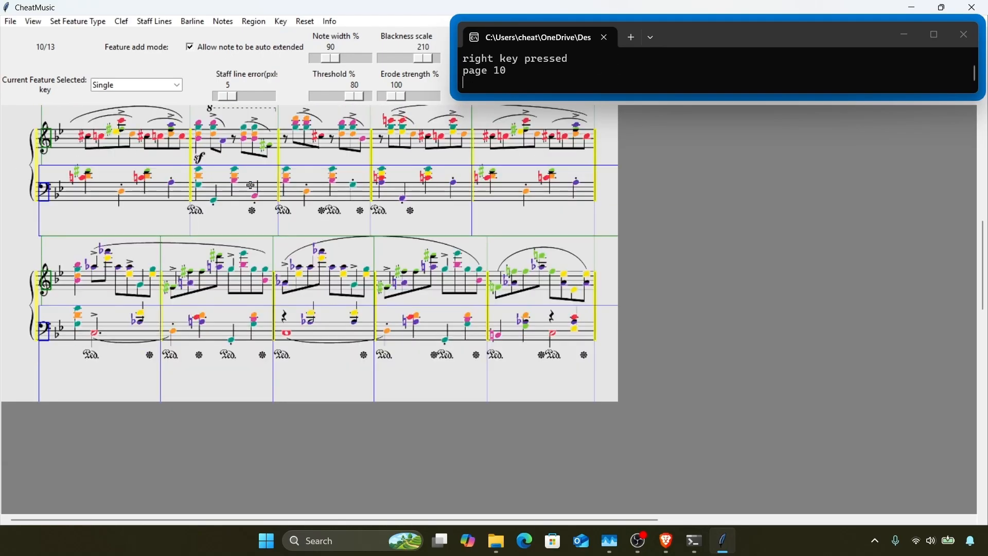
left_click(281, 21)
left_click(285, 34)
key("Right")
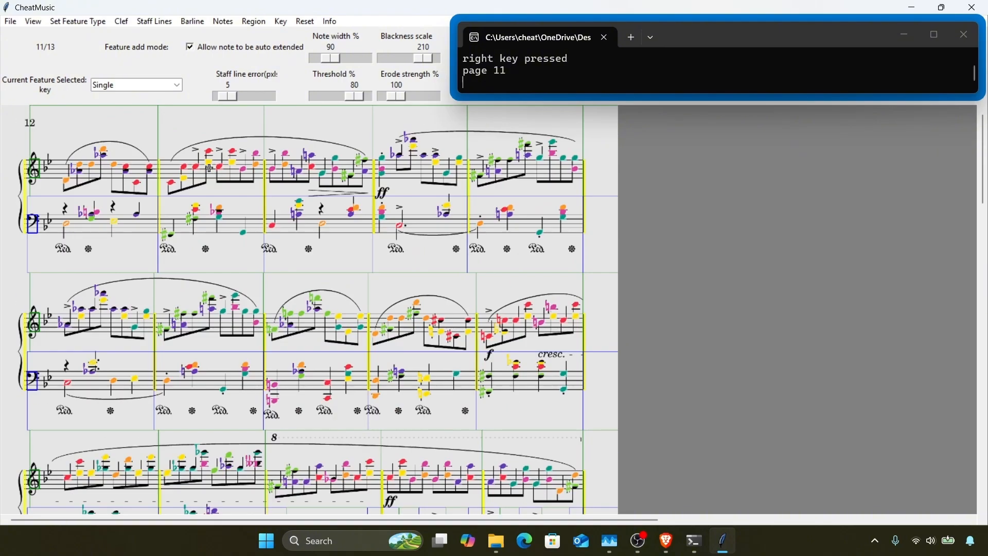
left_click(281, 21)
left_click(286, 37)
key("Right")
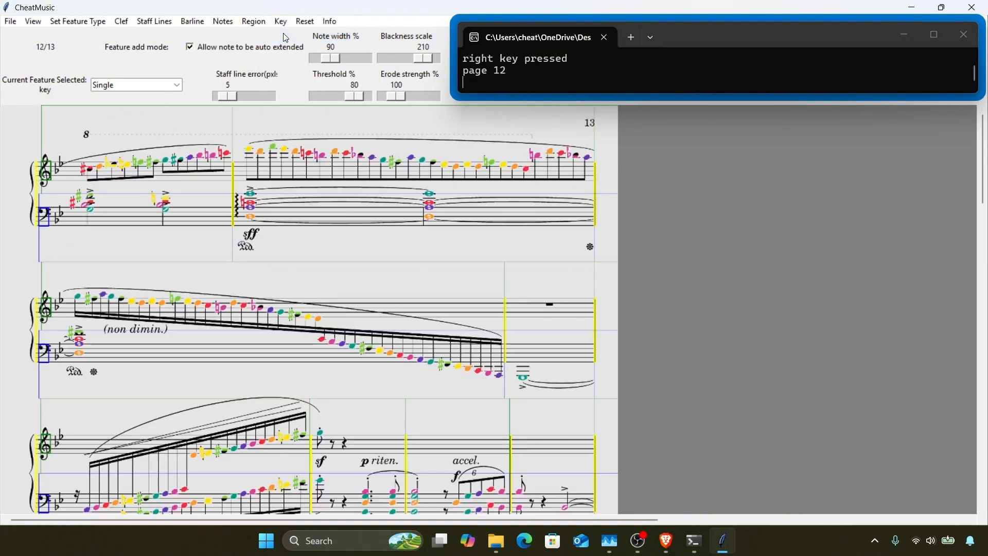
Step: Apply the 2 flats key to page 12, the last page, and return to page 0
scroll(174, 305, "down", 3)
scroll(174, 305, "up", 3)
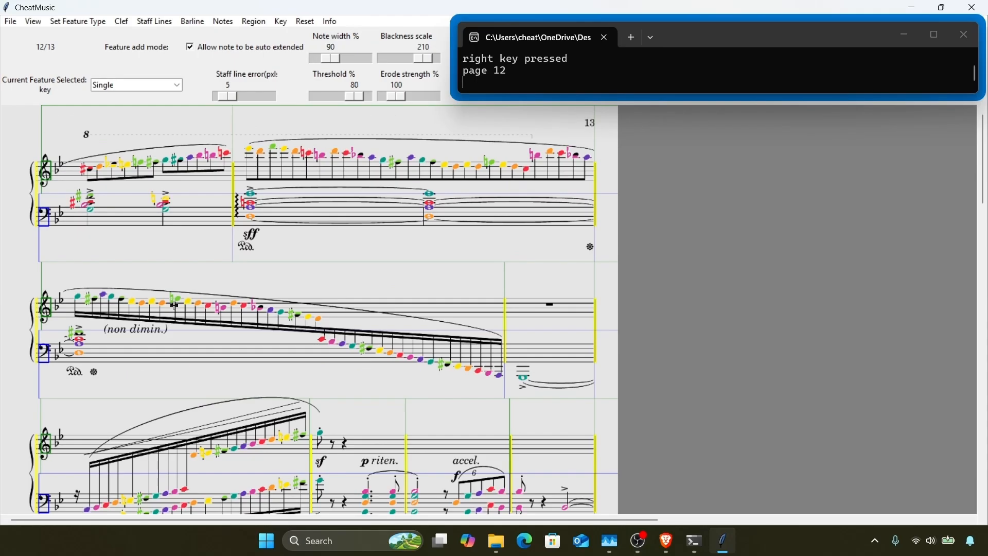
key("Right")
key("Left")
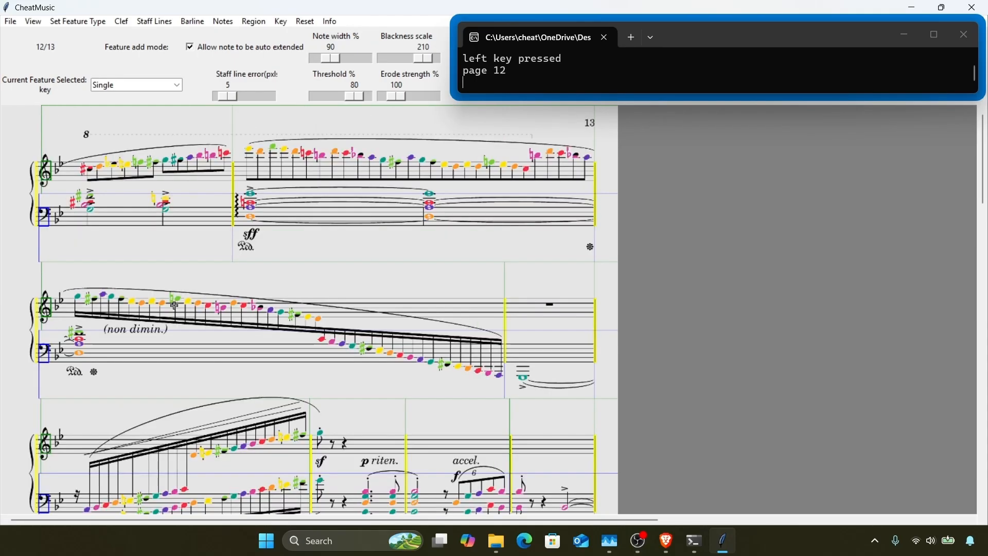
left_click(280, 21)
left_click(286, 35)
key("Right")
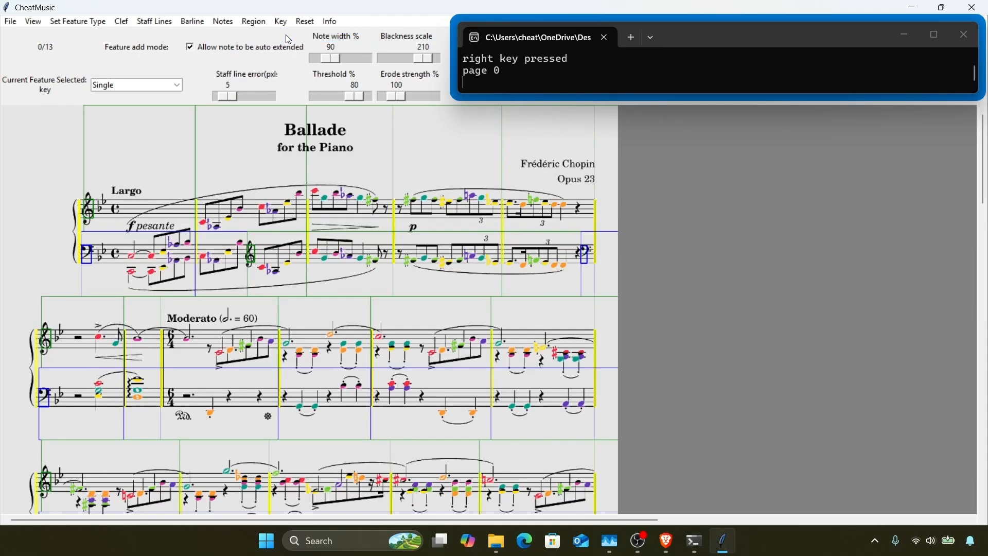
Step: Save the annotations as a pkl file named "Chopin Ballade No 1_complete" in the Examples folder
scroll(352, 271, "down", 3)
scroll(351, 271, "down", 3)
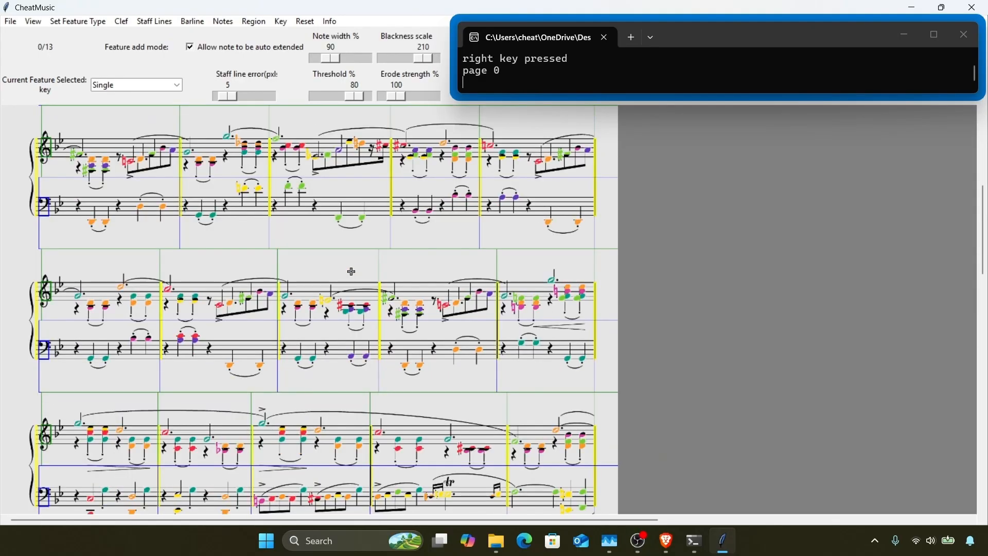
scroll(351, 271, "down", 2)
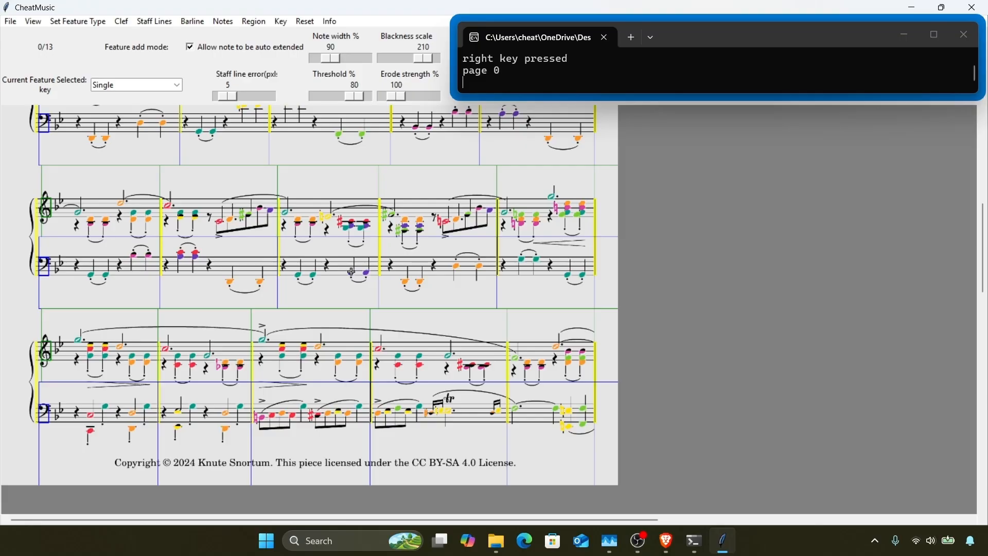
scroll(351, 271, "up", 8)
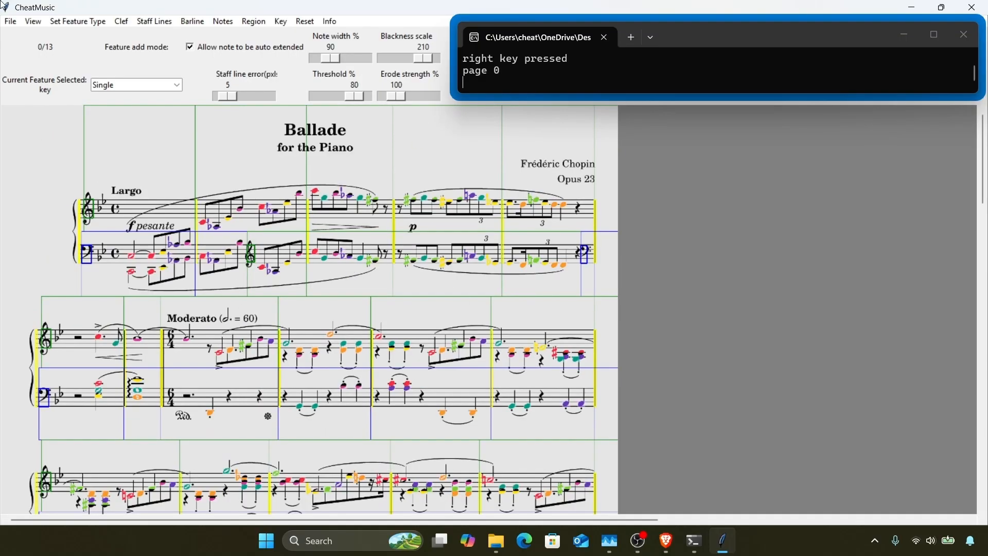
left_click(11, 22)
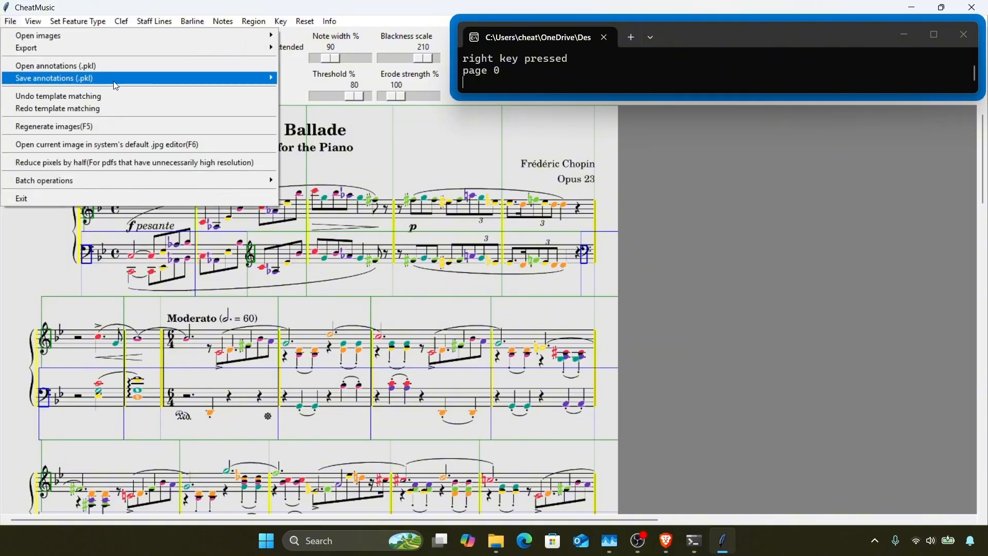
mouse_move(115, 82)
left_click(291, 79)
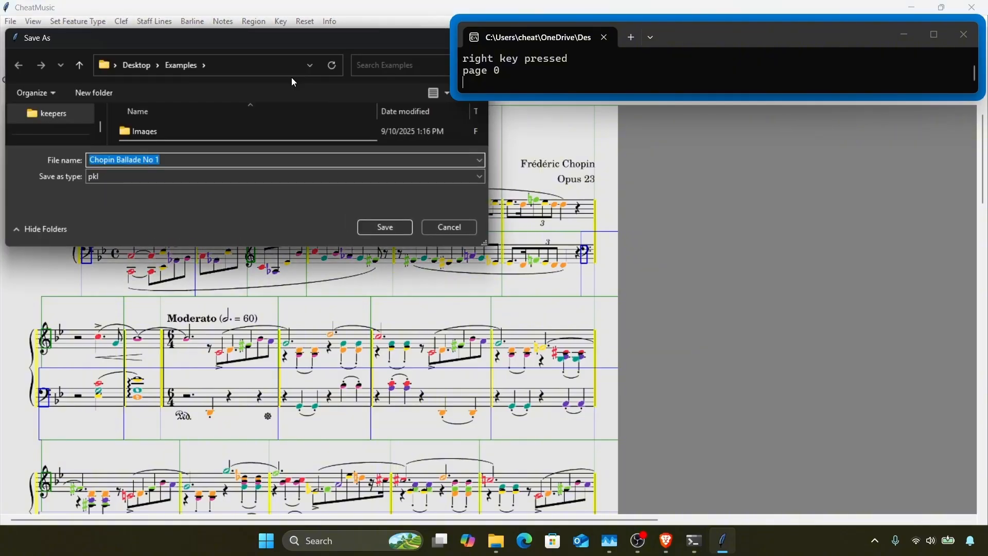
key("End")
type("_com")
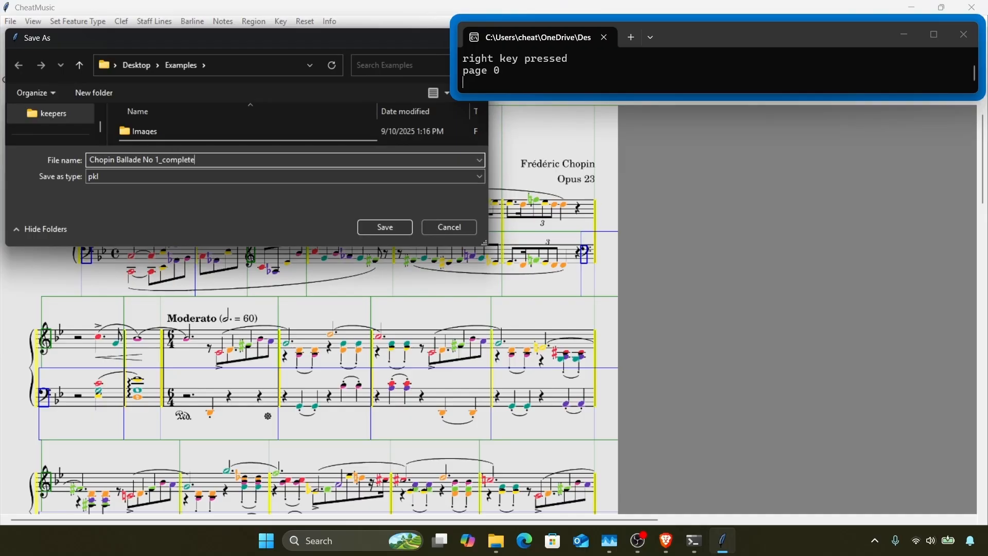
key("Return")
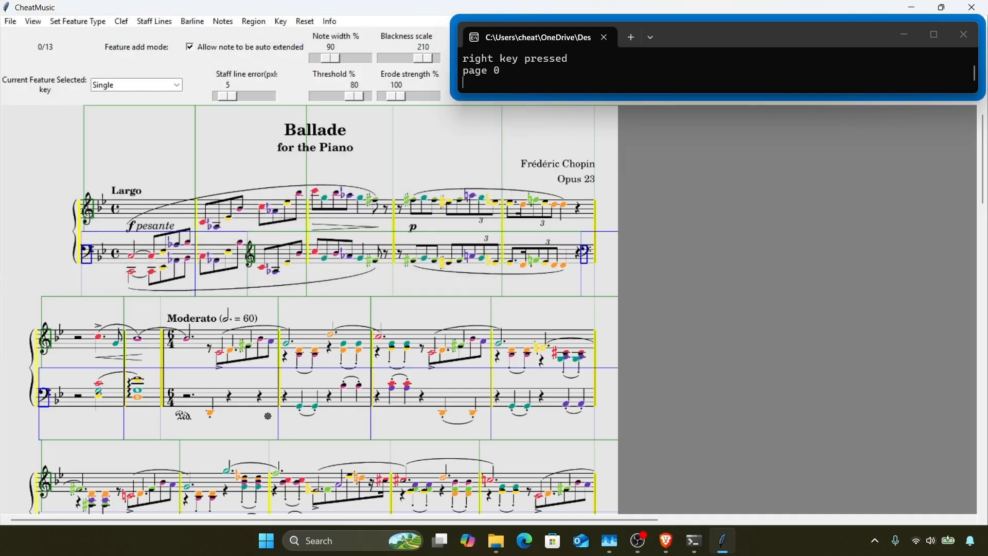